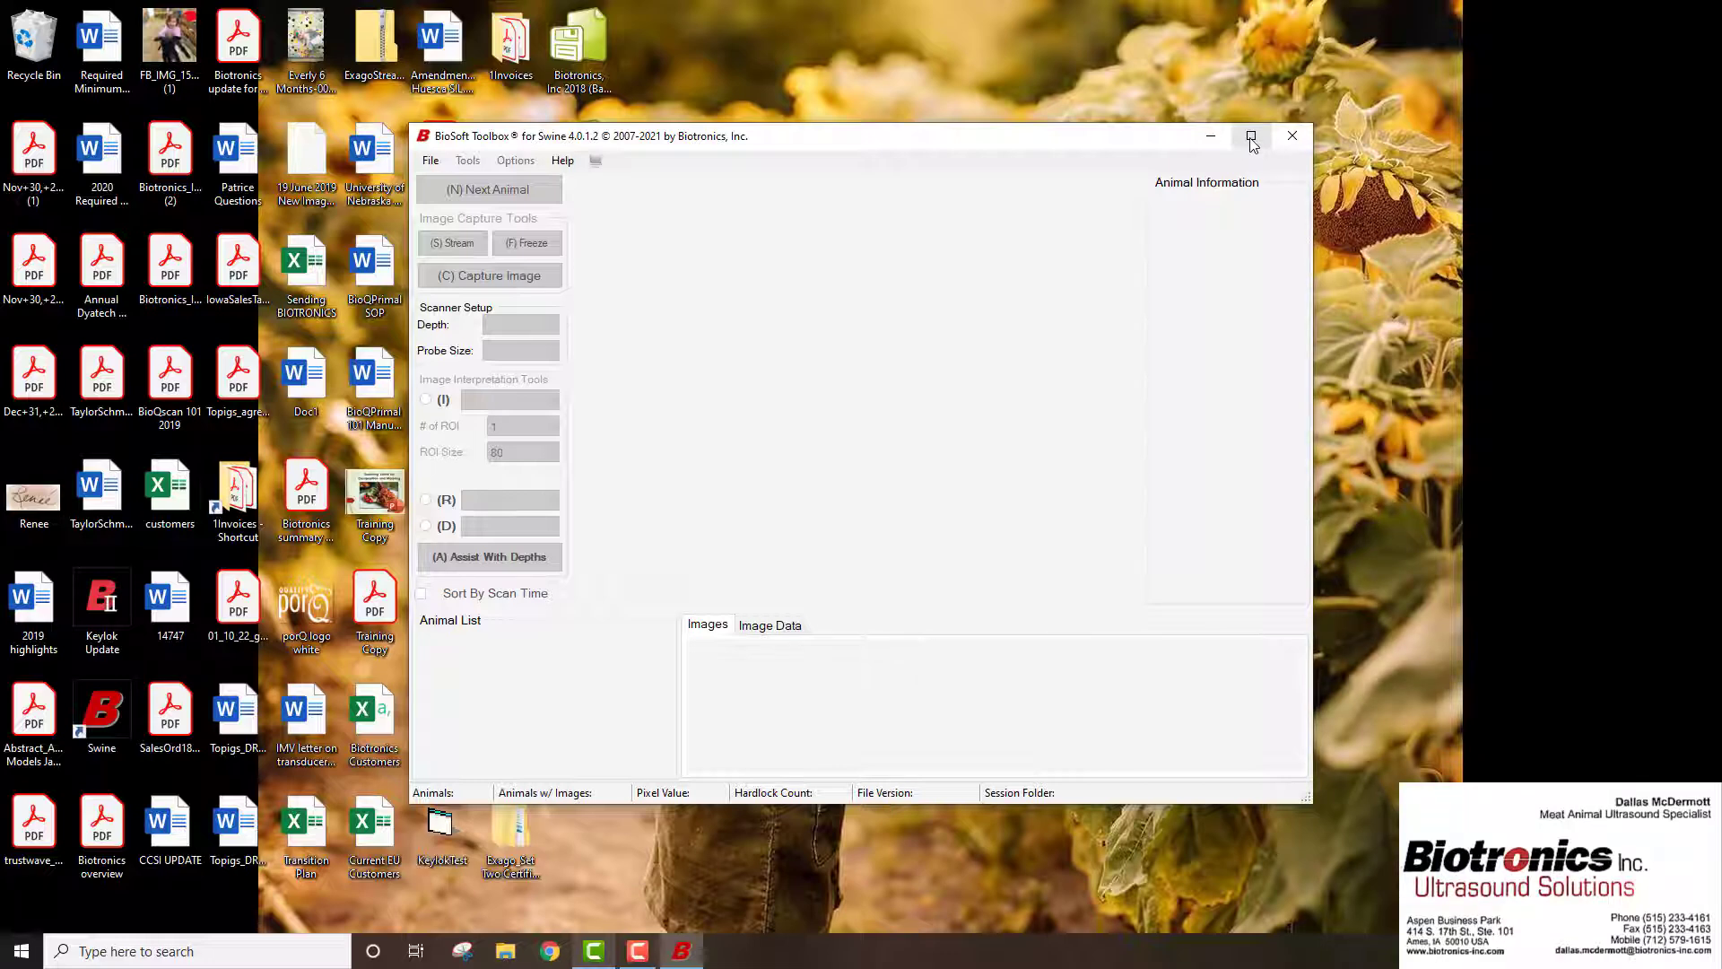
Maximize the program window and open the Custom Animal Information Template Manager
{"action": "left_click", "coordinate": [1252, 137]}
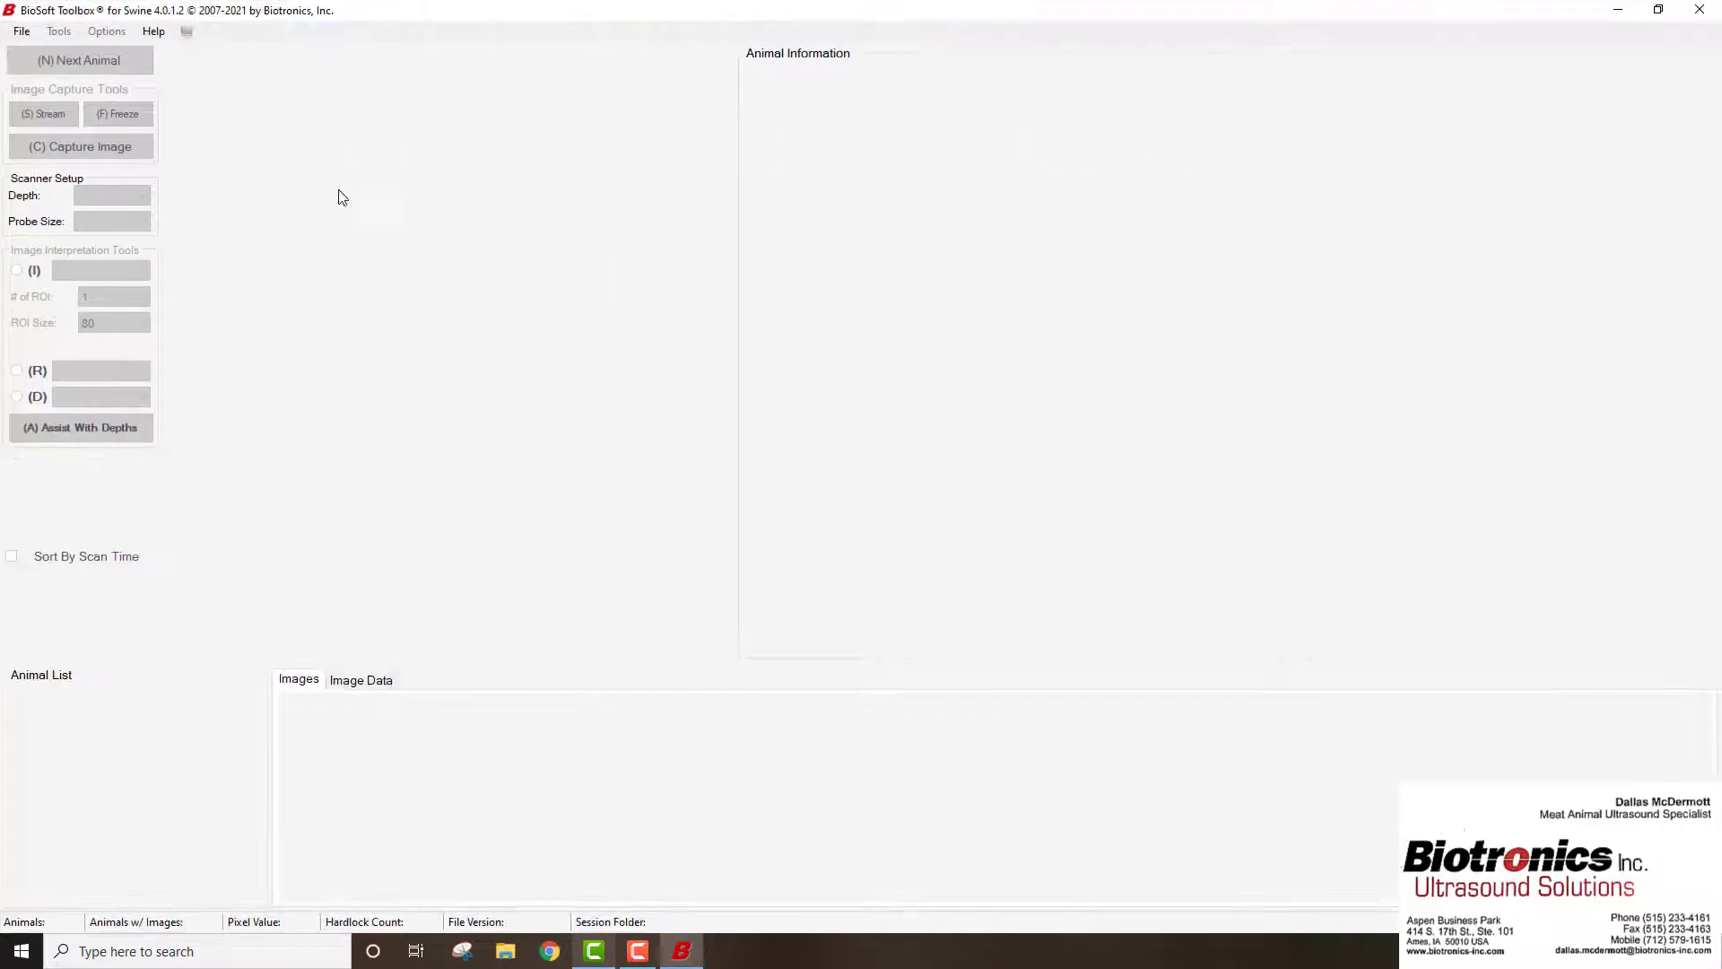
{"action": "left_click", "coordinate": [22, 36]}
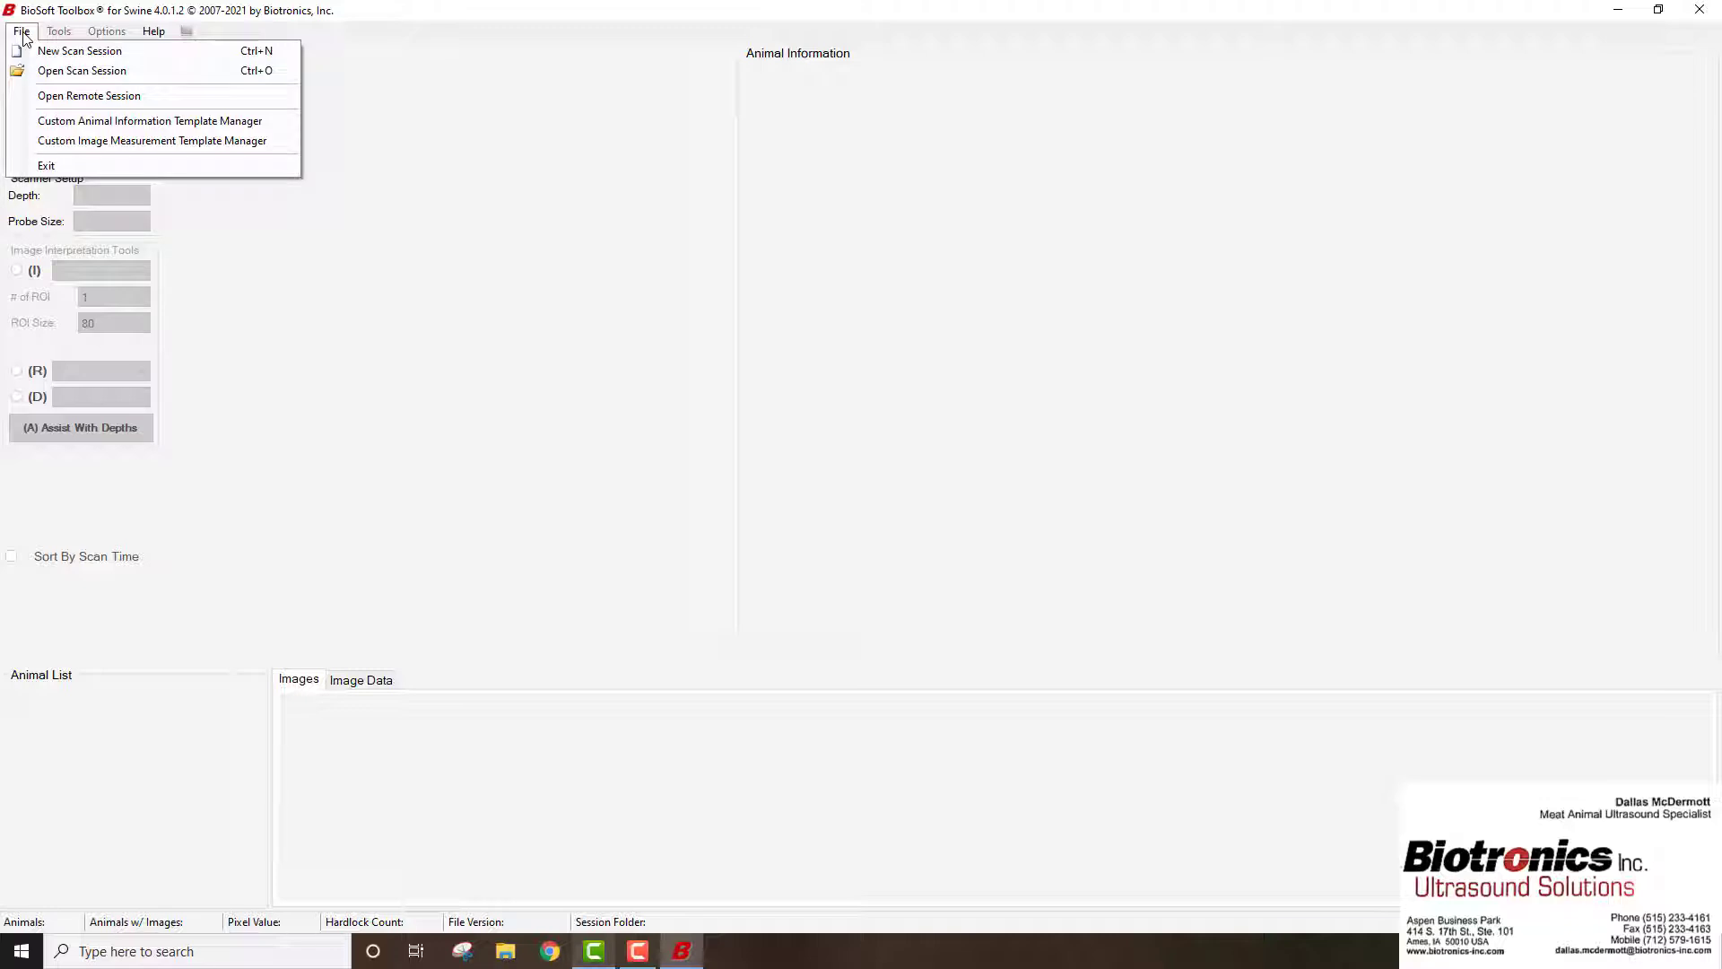
{"action": "left_click", "coordinate": [56, 60]}
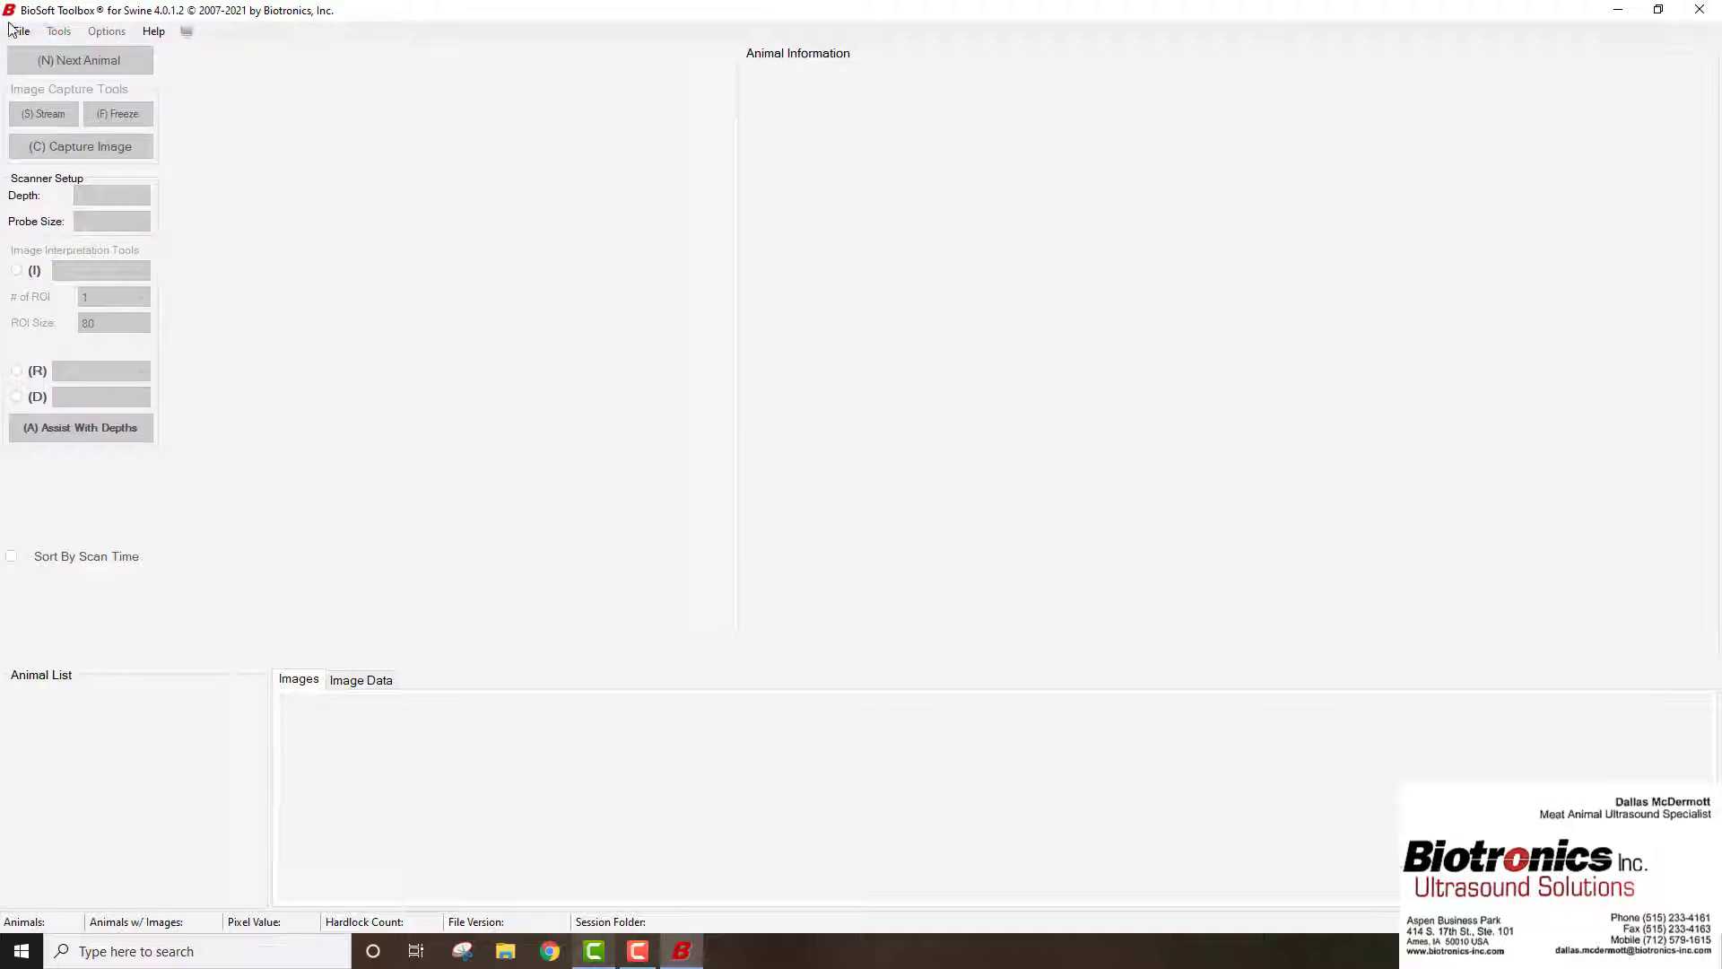
{"action": "left_click", "coordinate": [18, 34]}
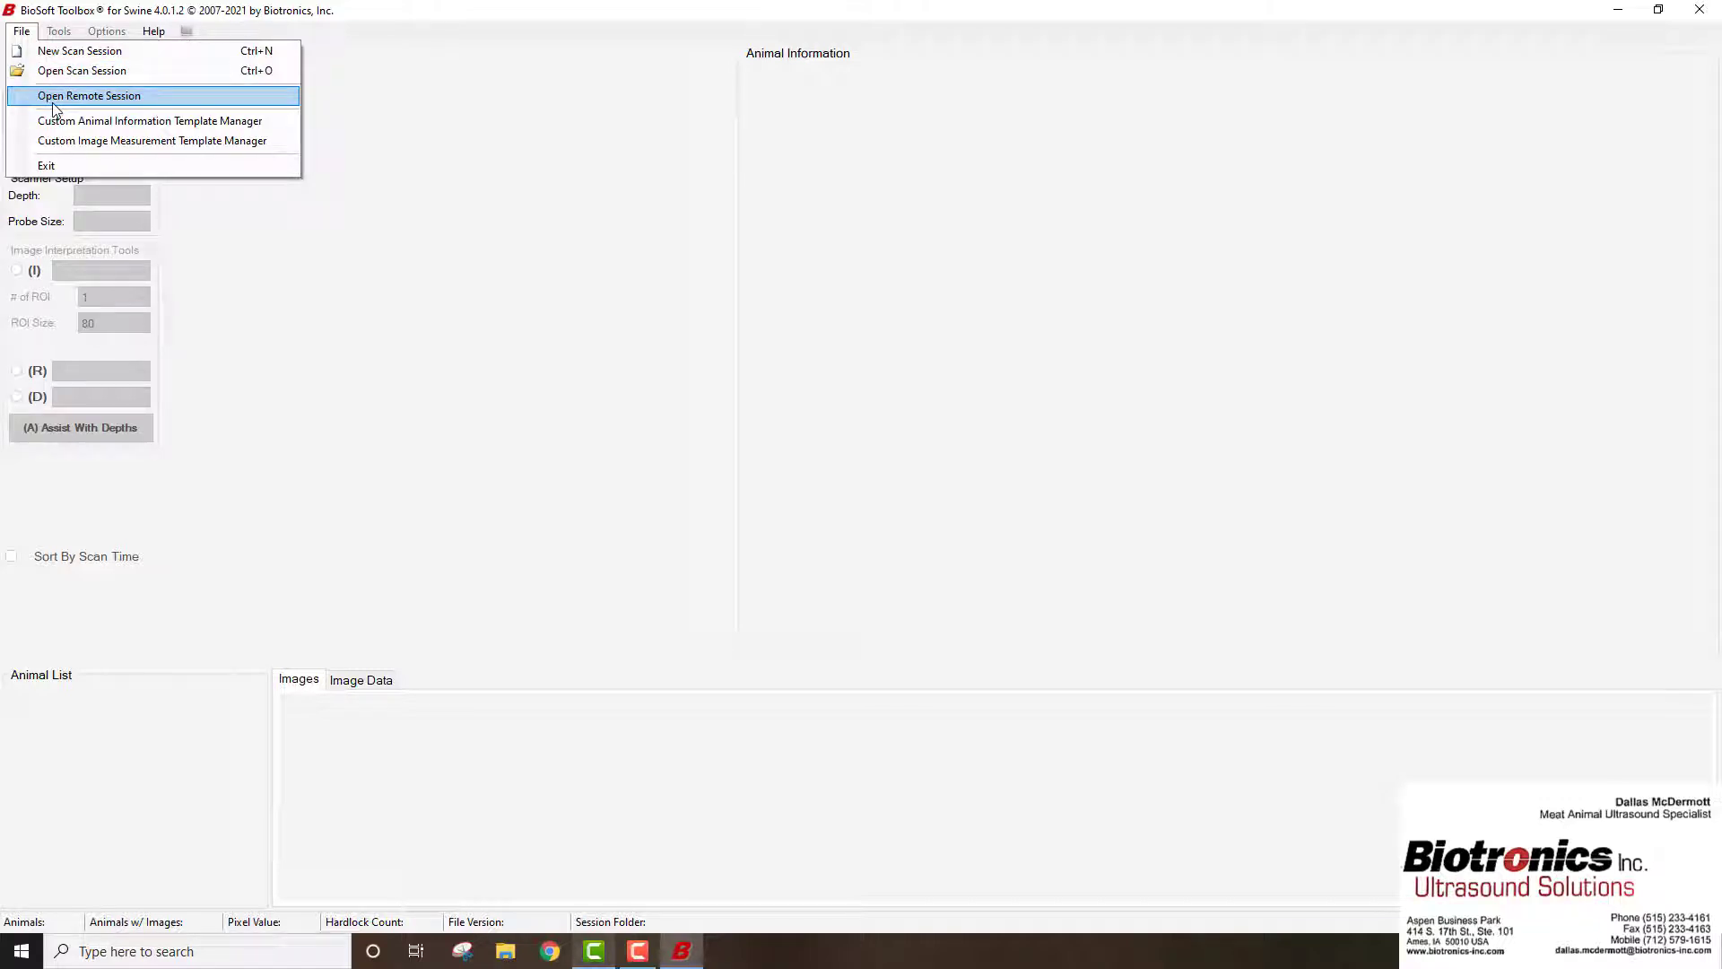
{"action": "left_click", "coordinate": [124, 126]}
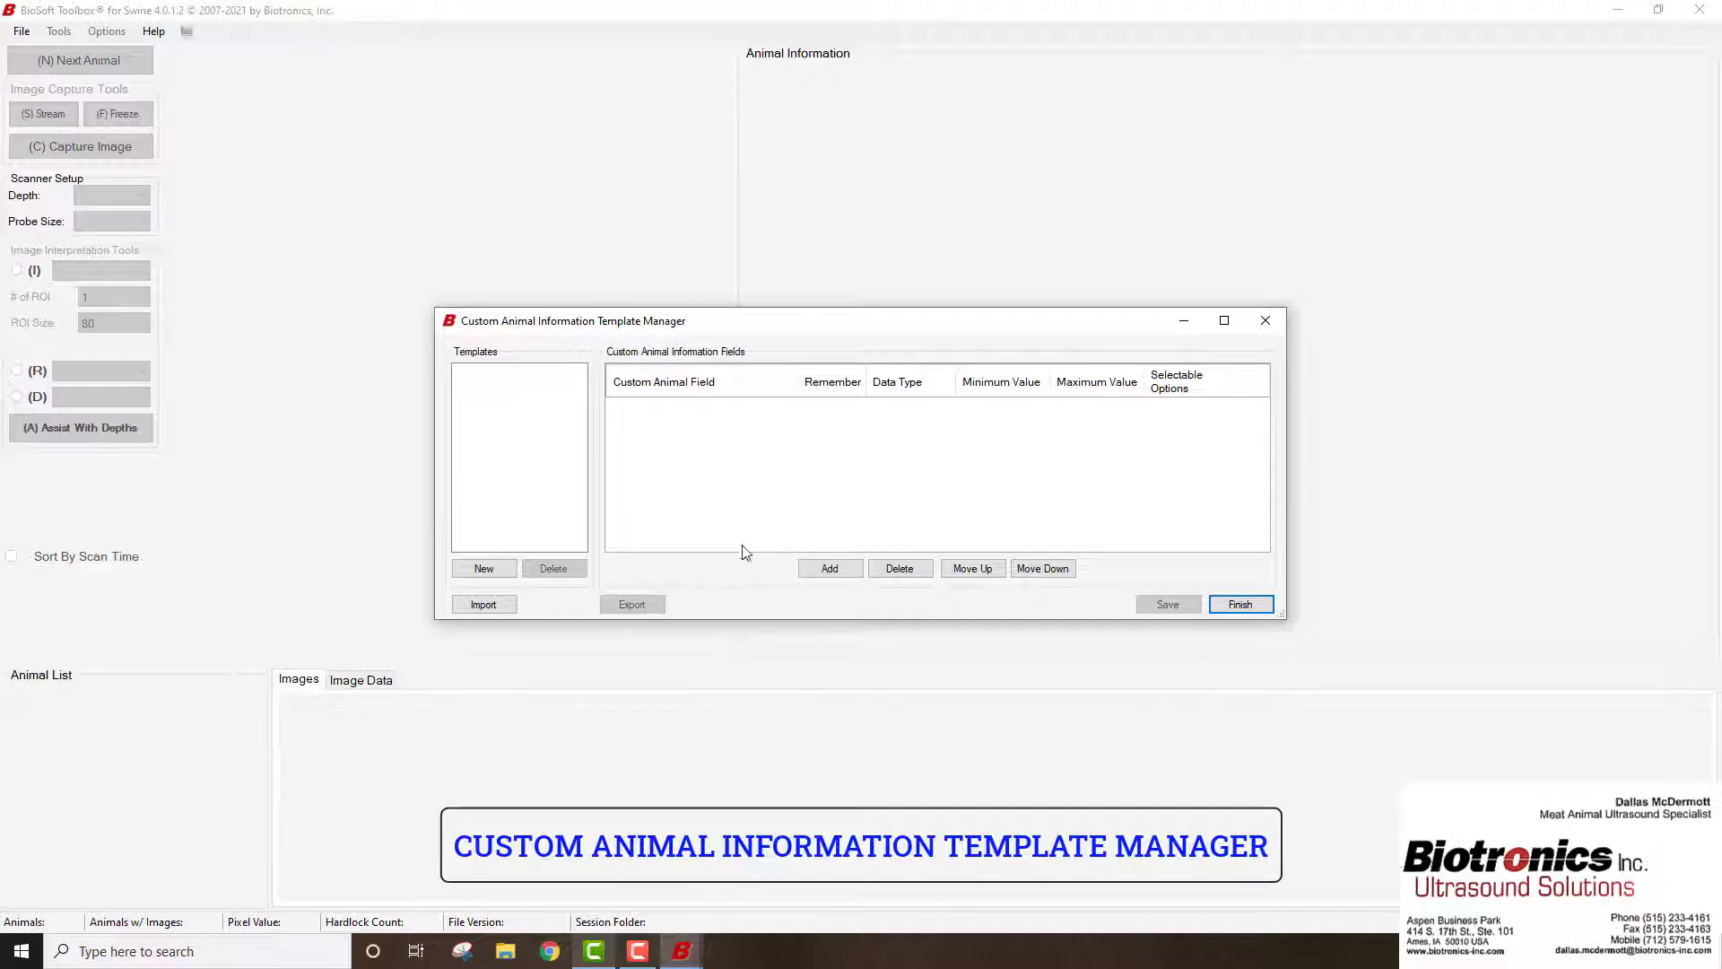
Create a new custom animal information template named "On Farm"
{"action": "left_click", "coordinate": [500, 572]}
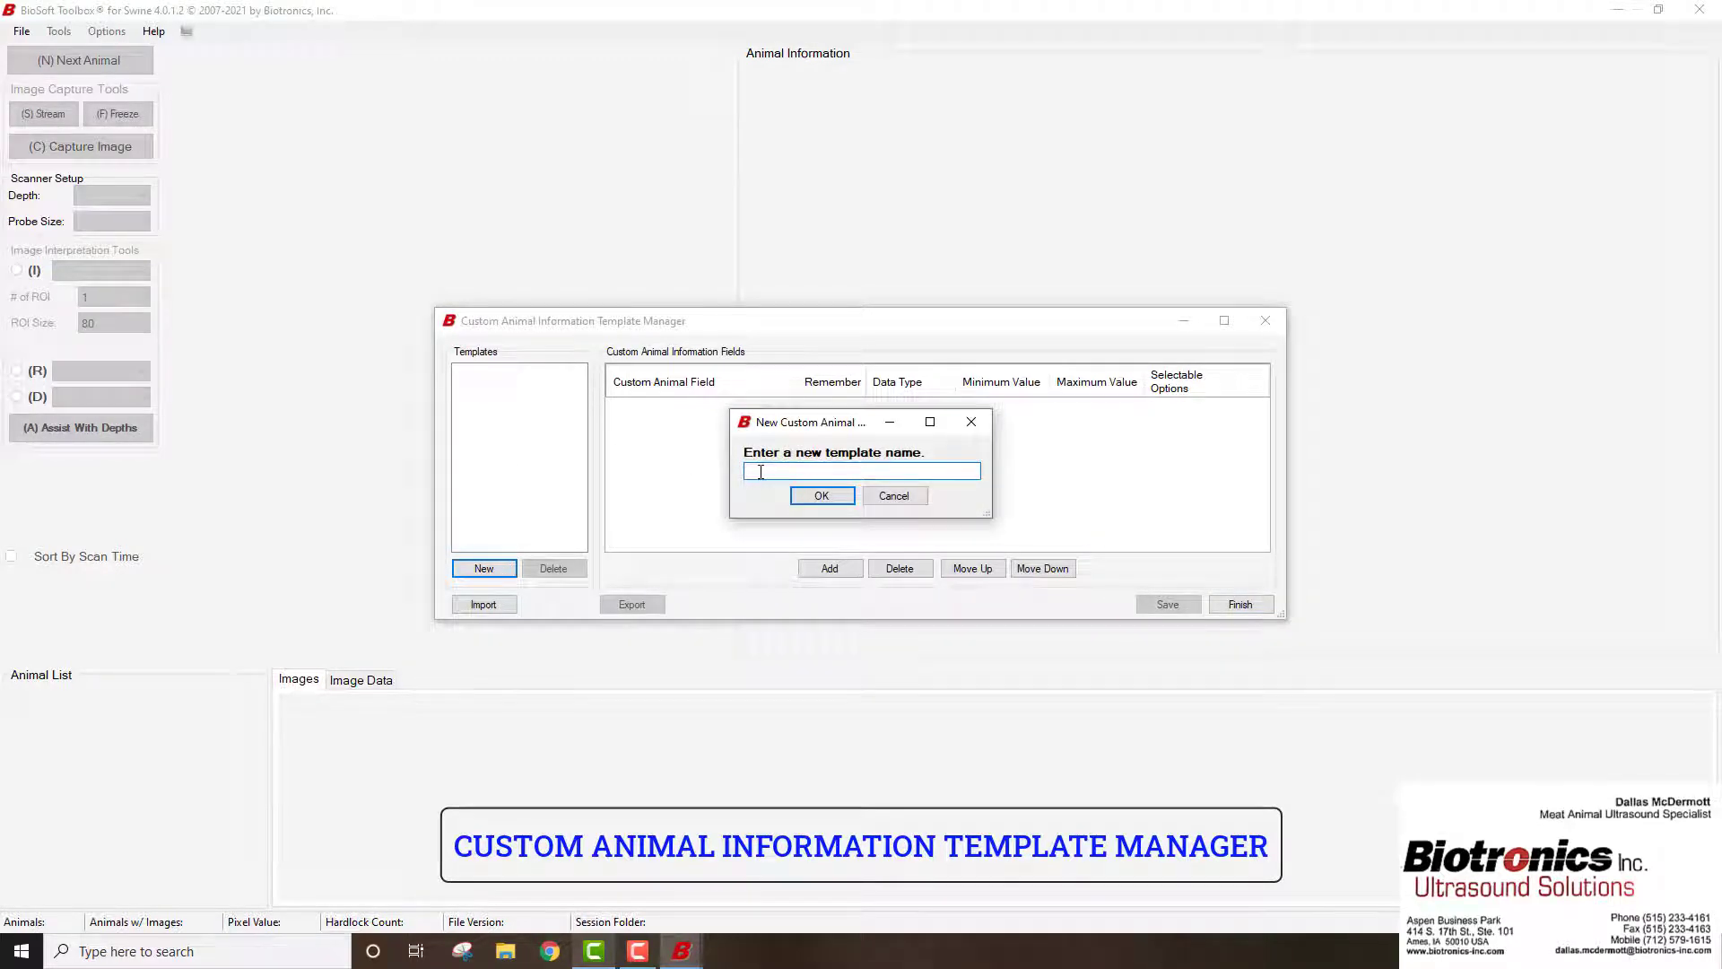
{"action": "type", "text": "On Farm"}
{"action": "left_click", "coordinate": [817, 500]}
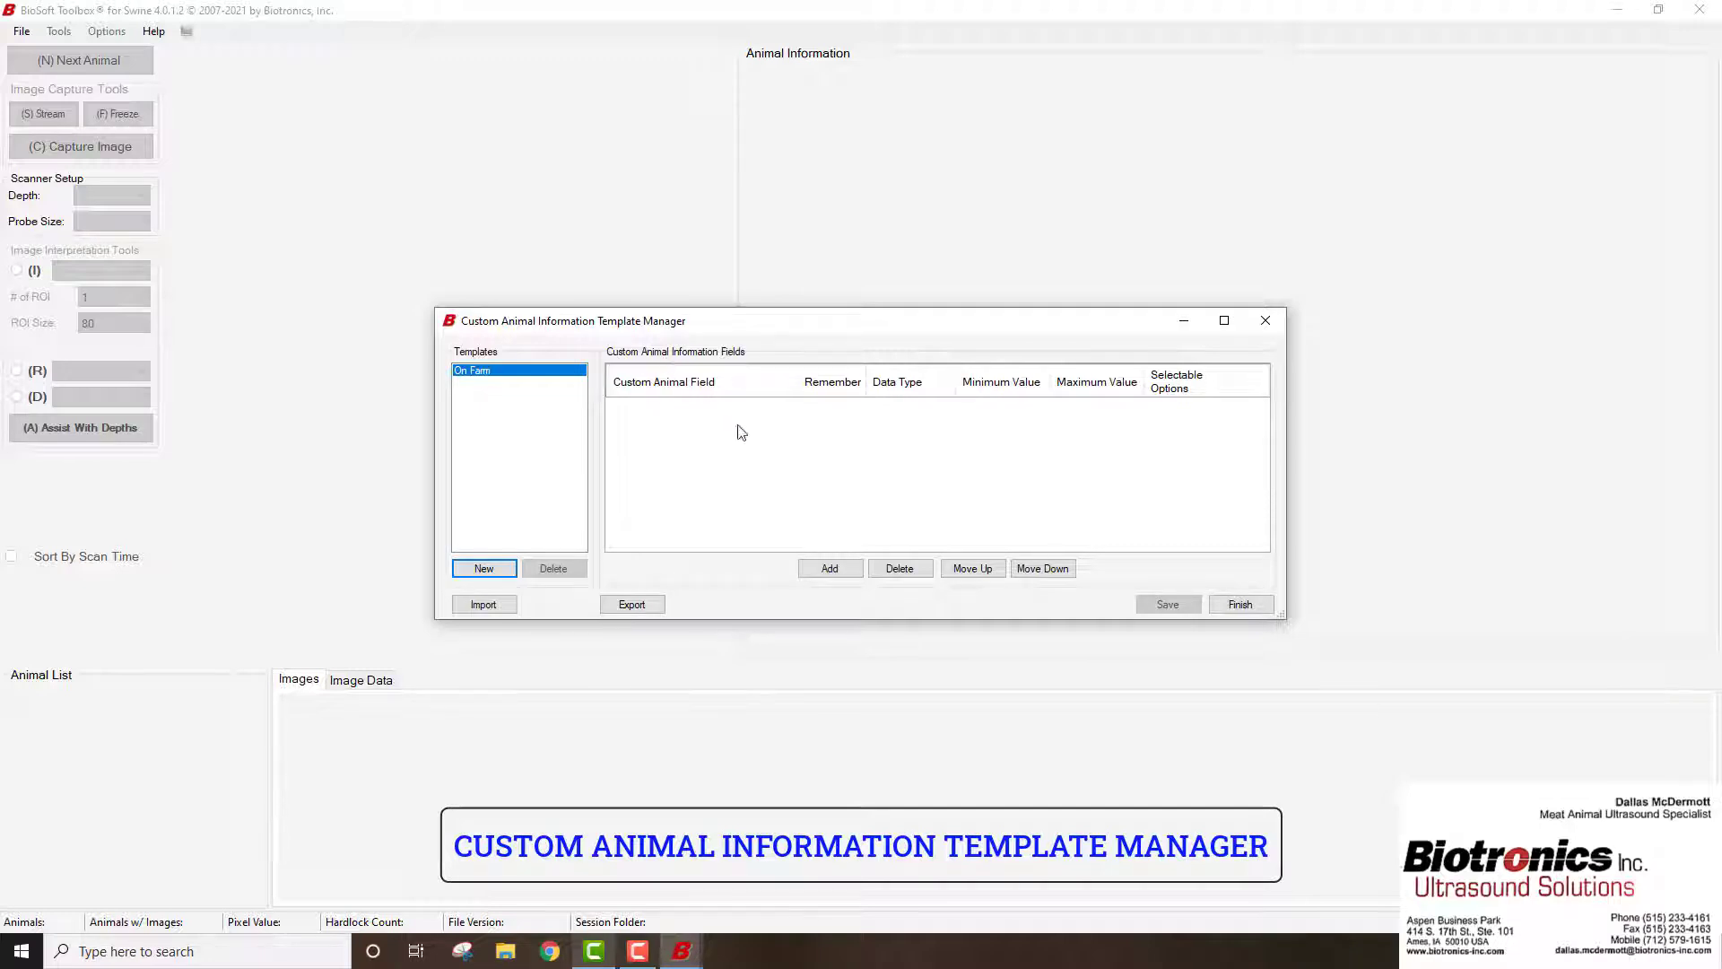
Add a custom animal field named Weight to the On Farm template with the Number data type
{"action": "left_click", "coordinate": [852, 570]}
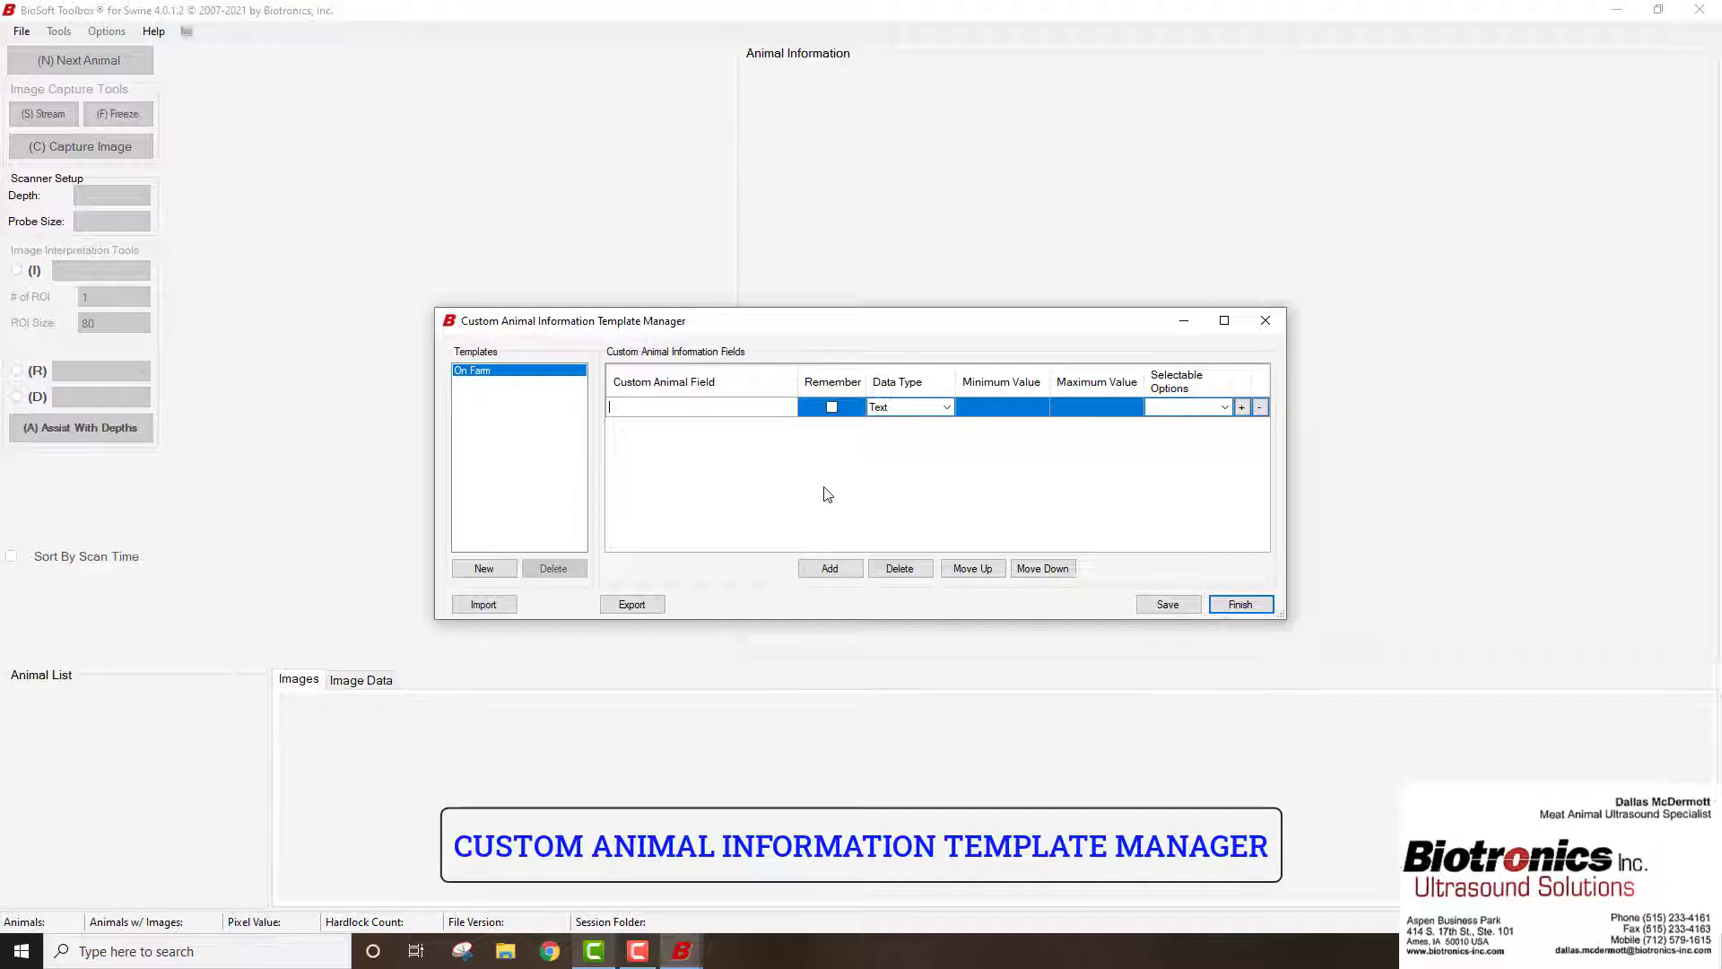
{"action": "type", "text": "Weight"}
{"action": "left_click", "coordinate": [946, 408]}
{"action": "left_click", "coordinate": [939, 437]}
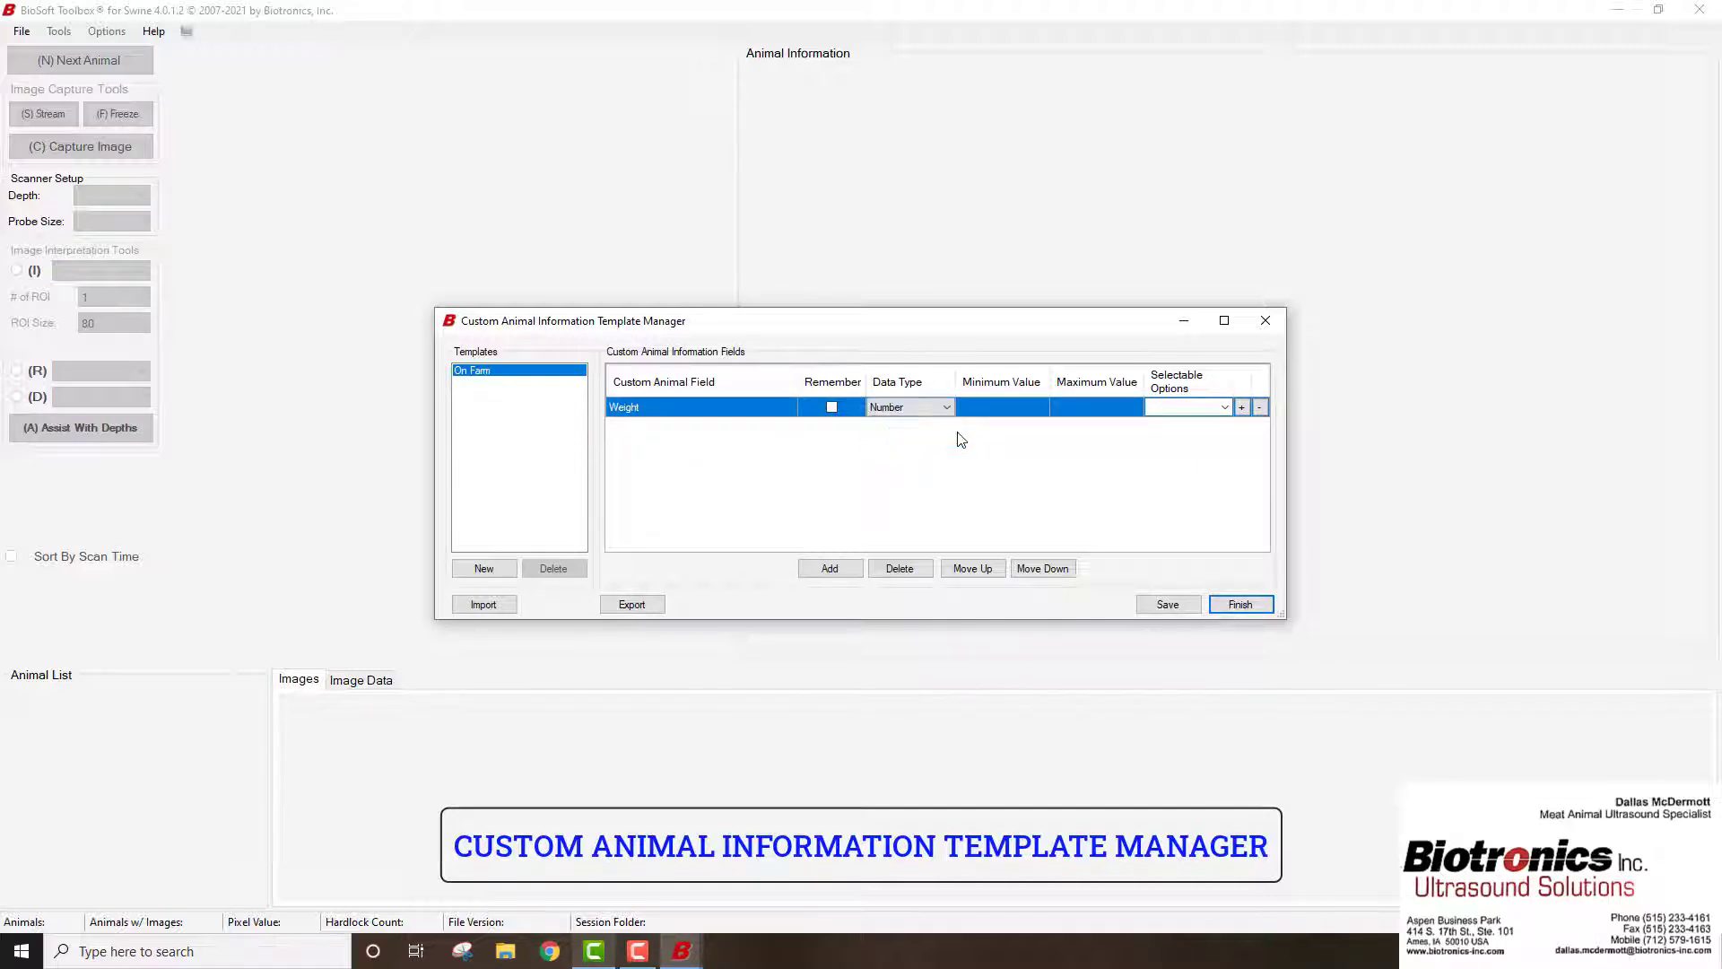
Set the Weight field's minimum value to 180 and its maximum value to 320
{"action": "left_click", "coordinate": [1026, 413]}
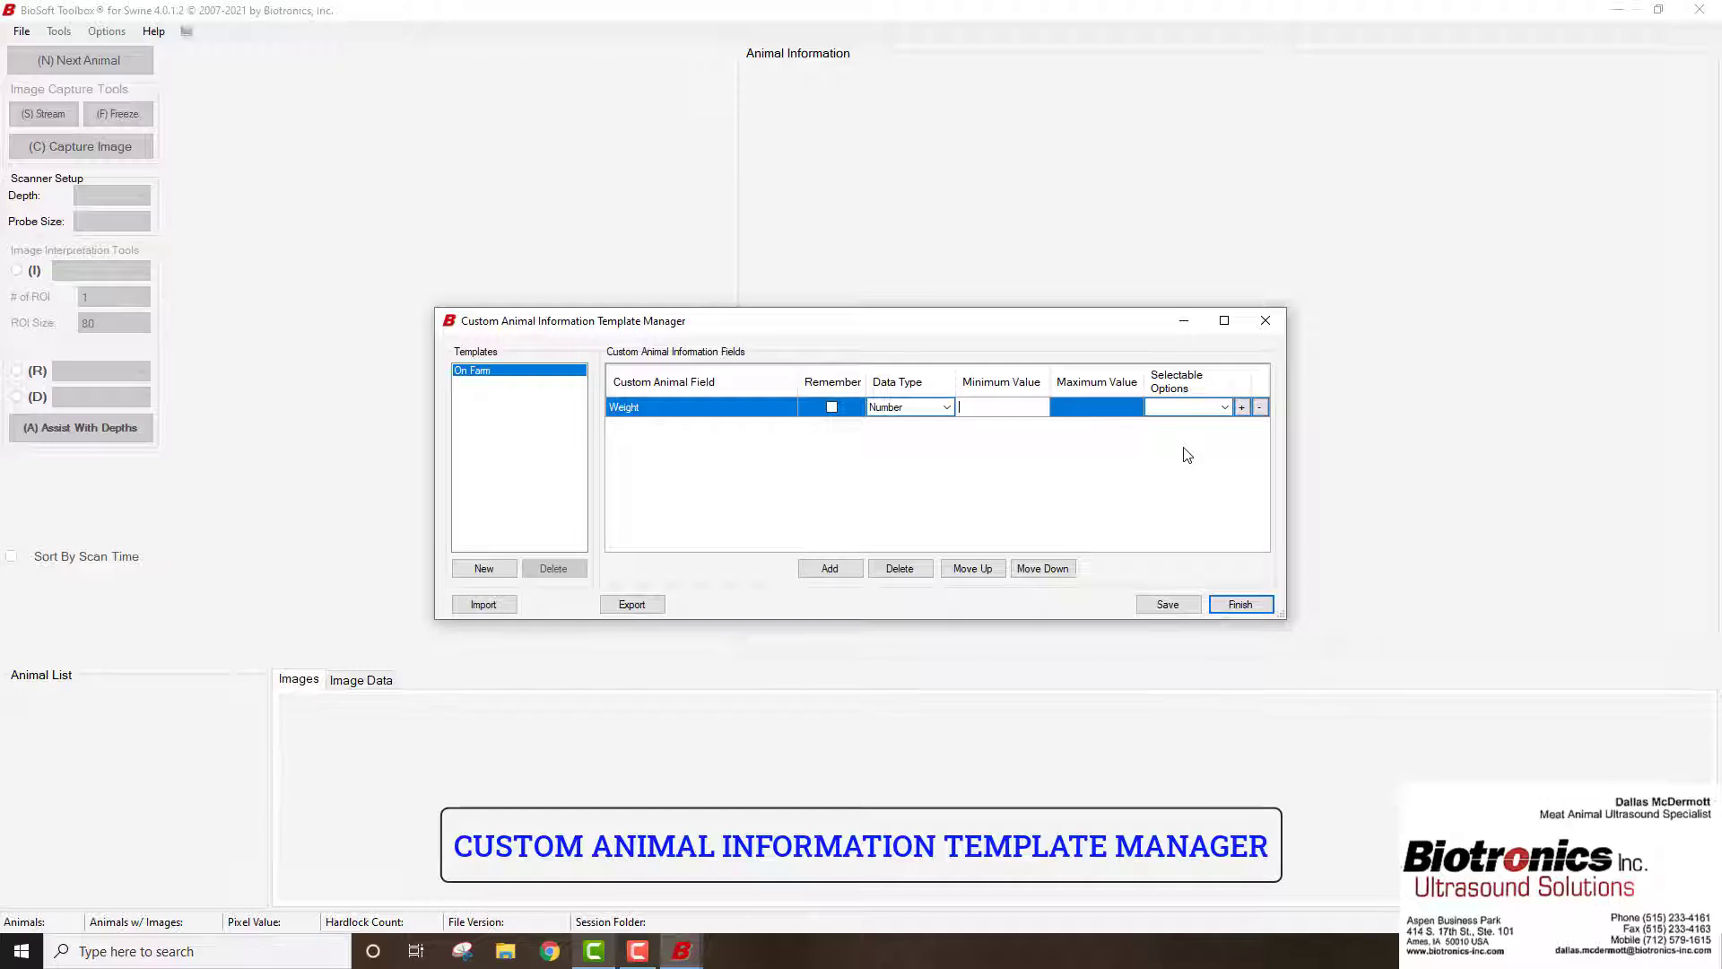
{"action": "type", "text": "180"}
{"action": "left_click", "coordinate": [1102, 412]}
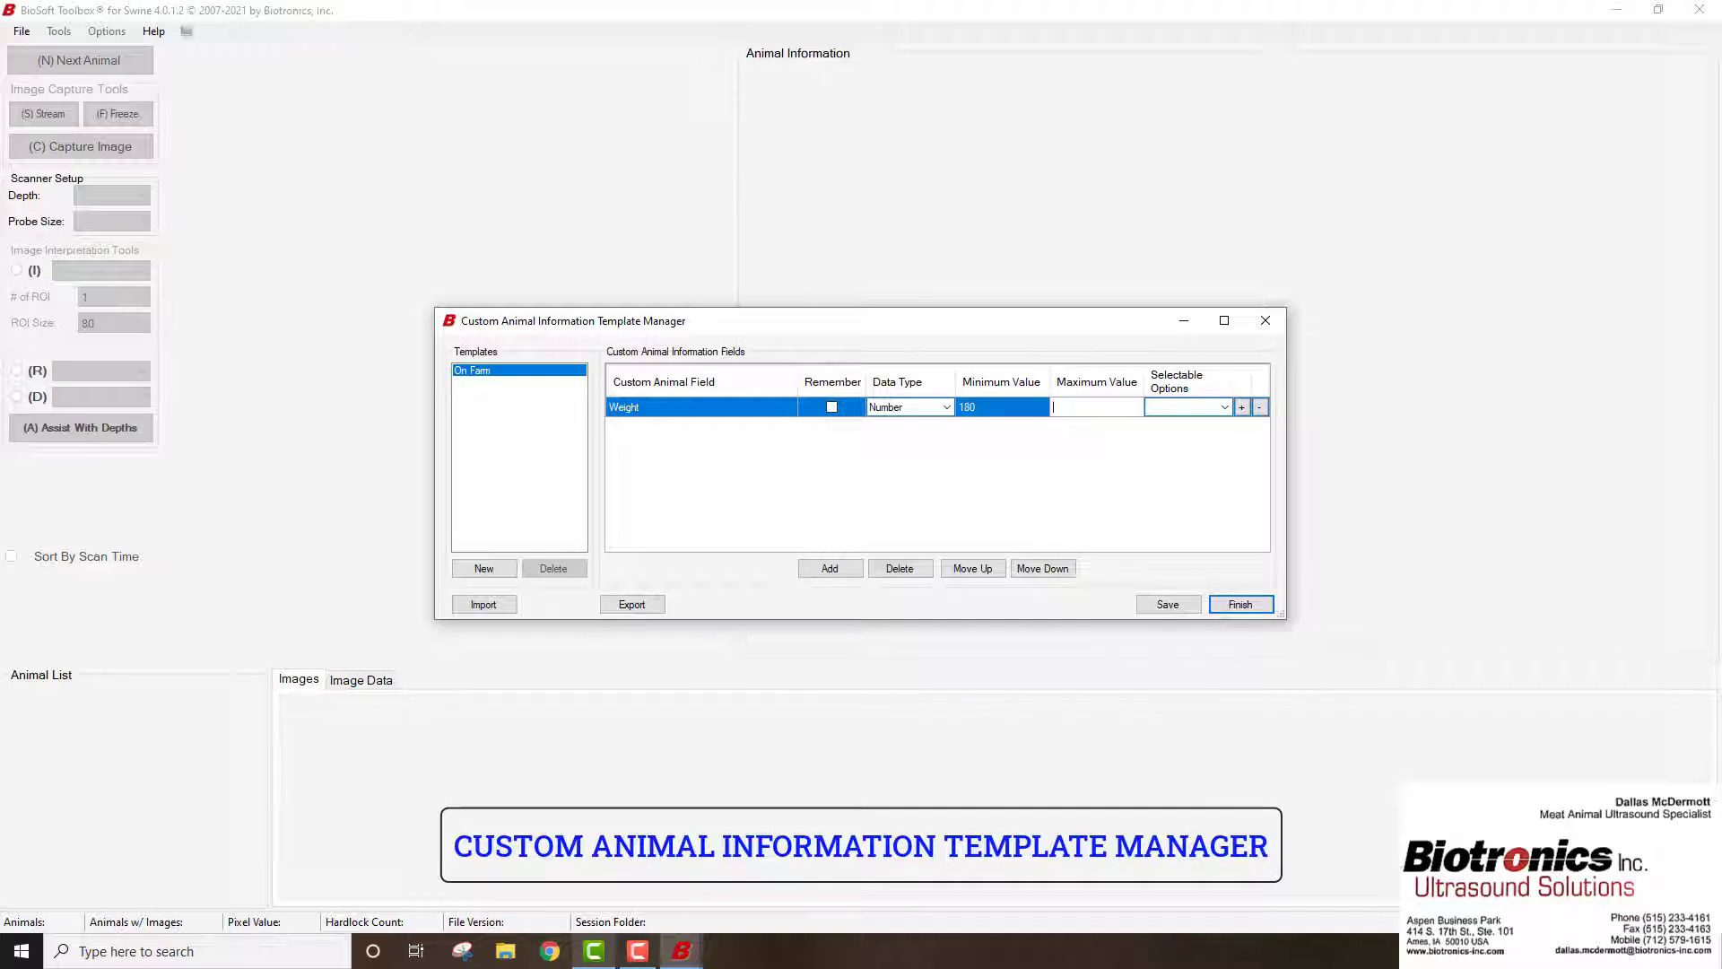
{"action": "type", "text": "320"}
Set the Weight field's minimum value to 70 and its maximum value to 150
{"action": "left_click", "coordinate": [1014, 413]}
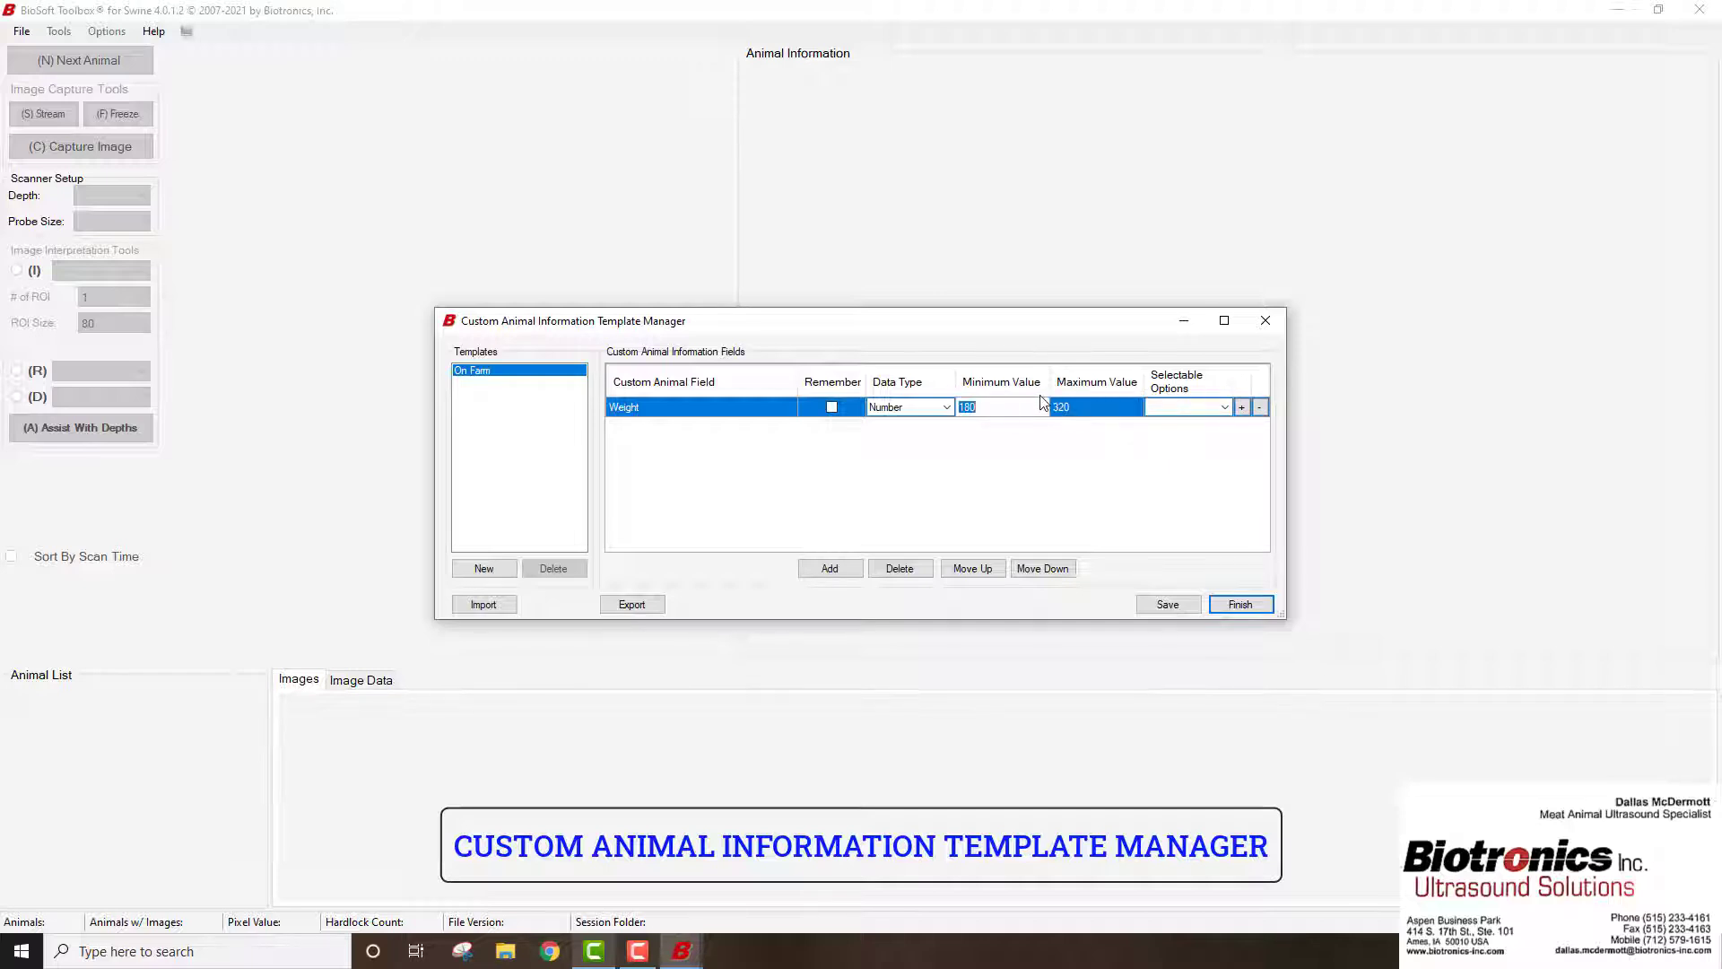
{"action": "key", "text": "BackSpace"}
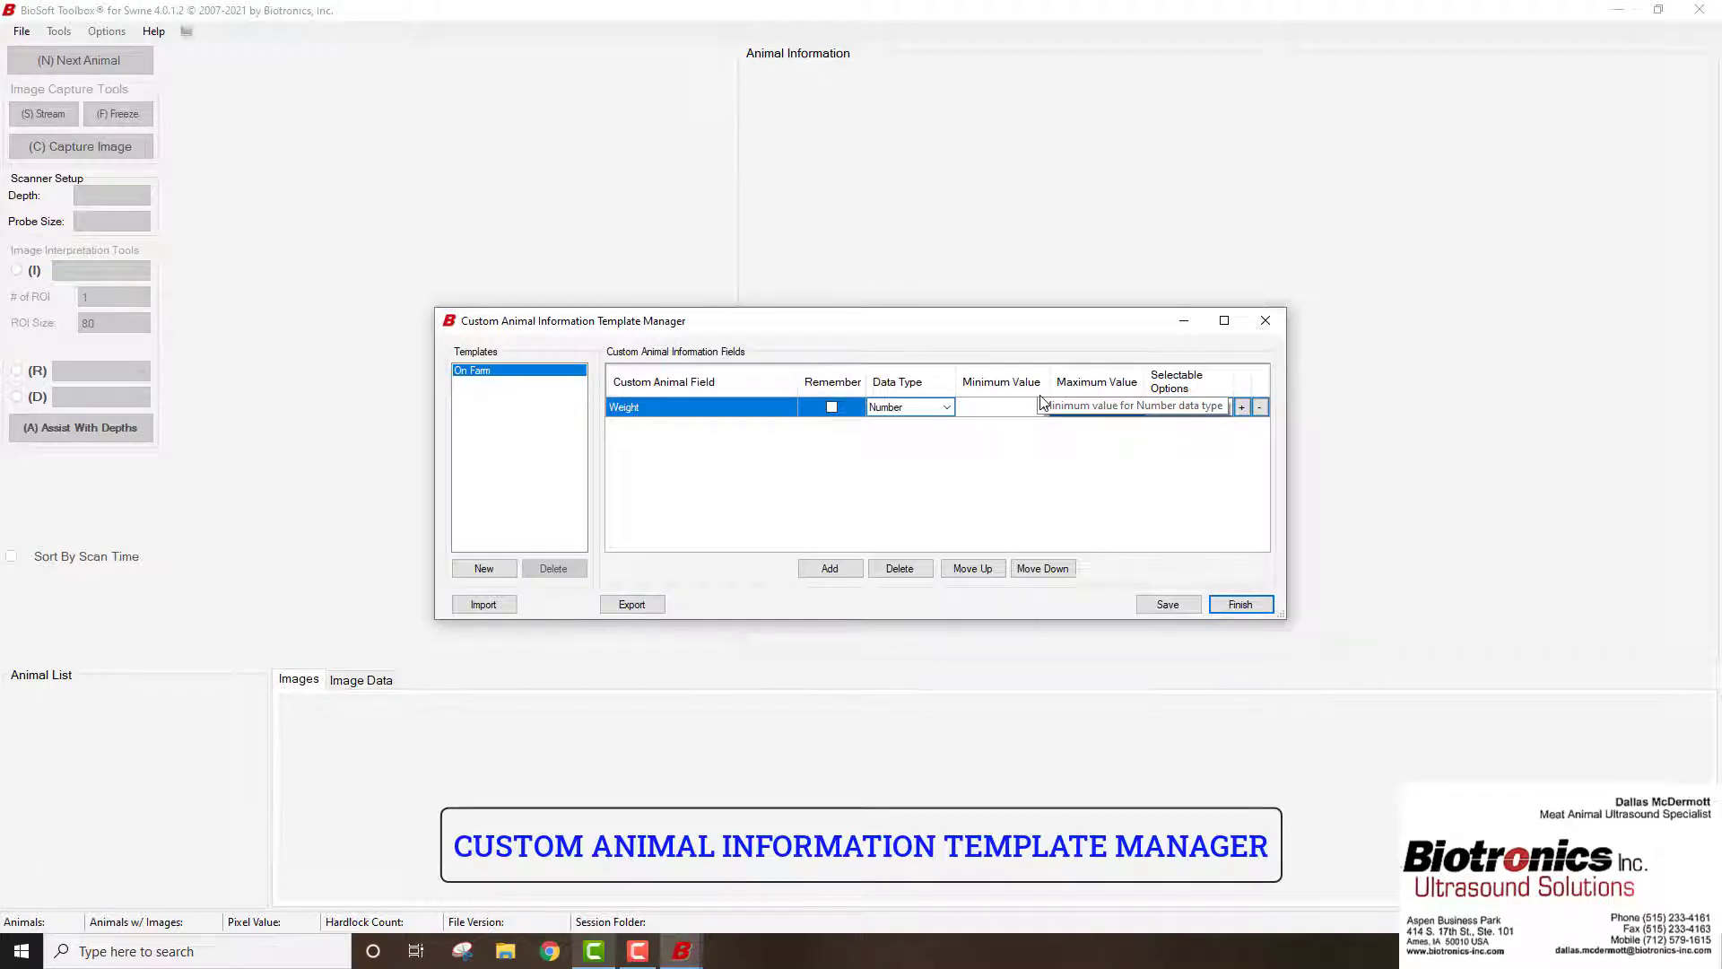
{"action": "type", "text": "70"}
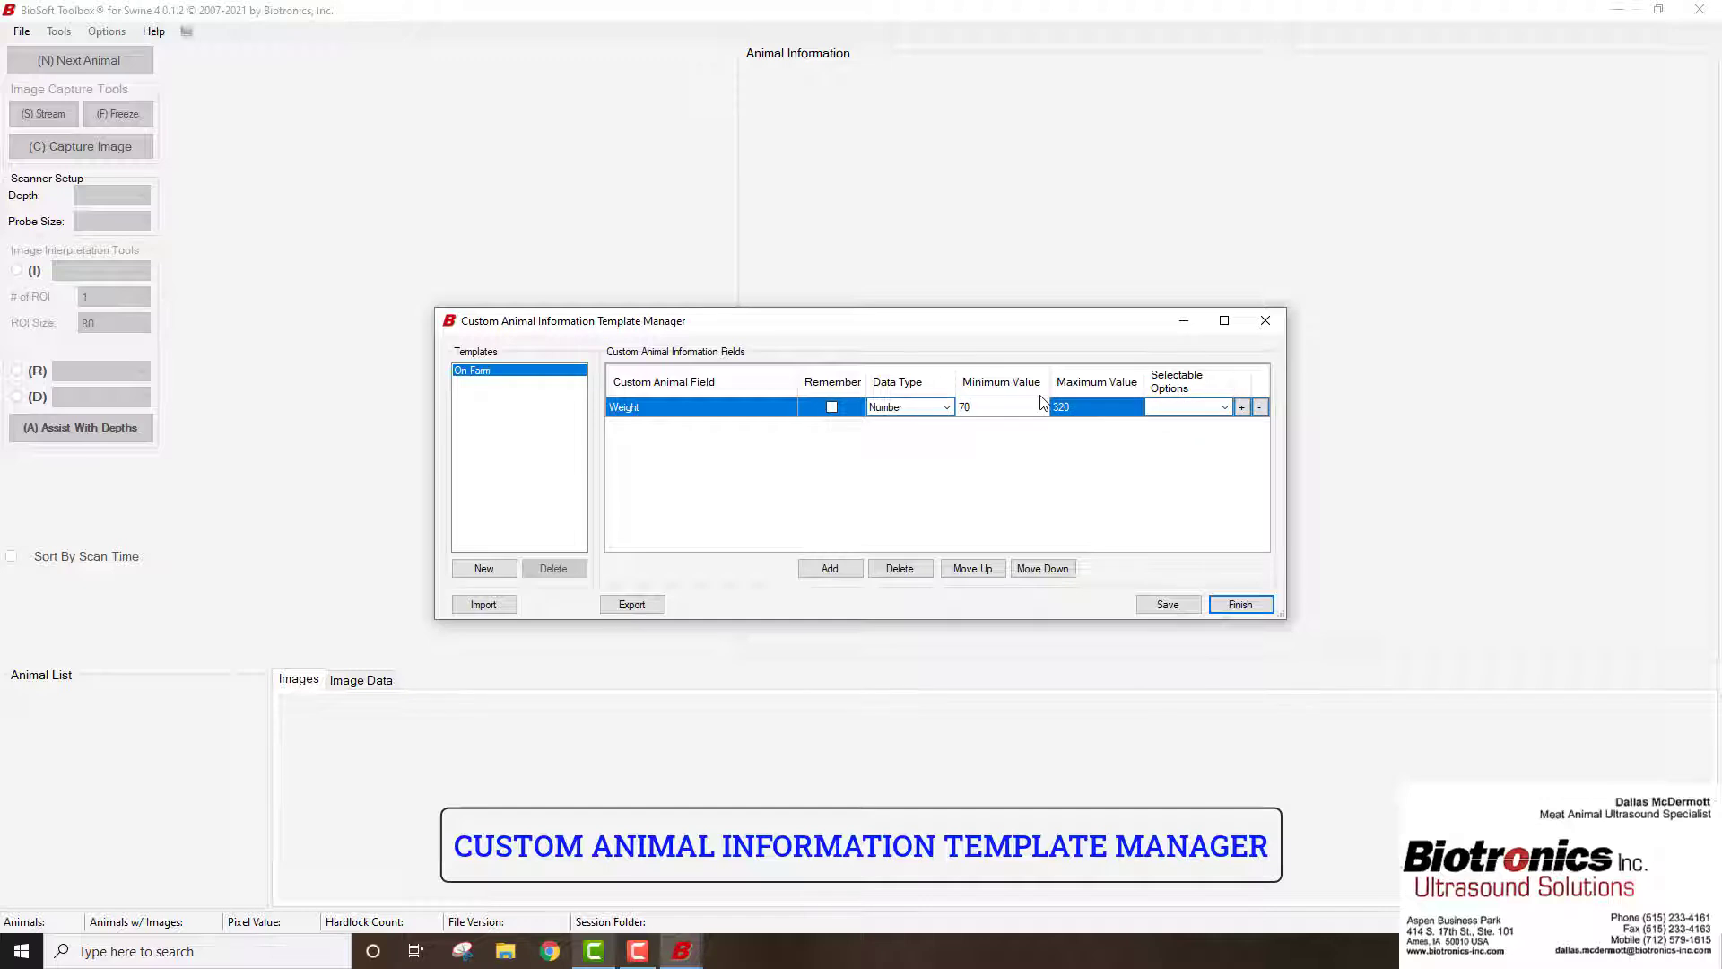
{"action": "left_click", "coordinate": [1099, 409]}
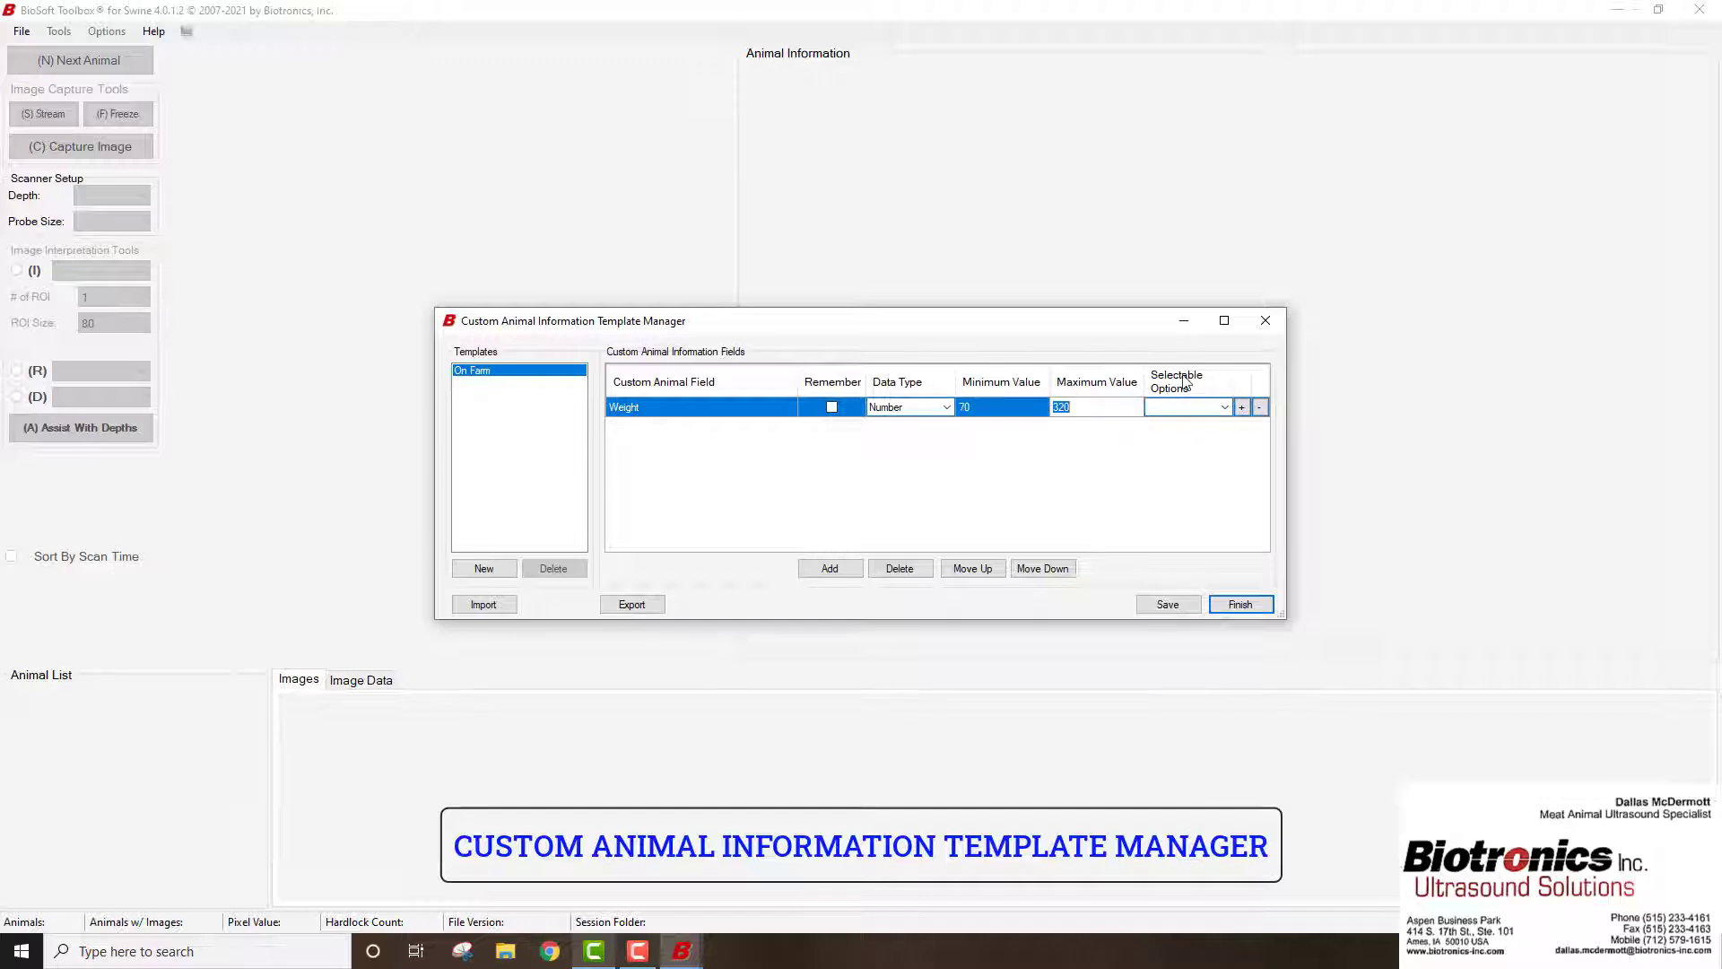
{"action": "type", "text": "150"}
Add a custom animal field named Breed with Remember enabled and the Selectable data type
{"action": "left_click", "coordinate": [843, 573]}
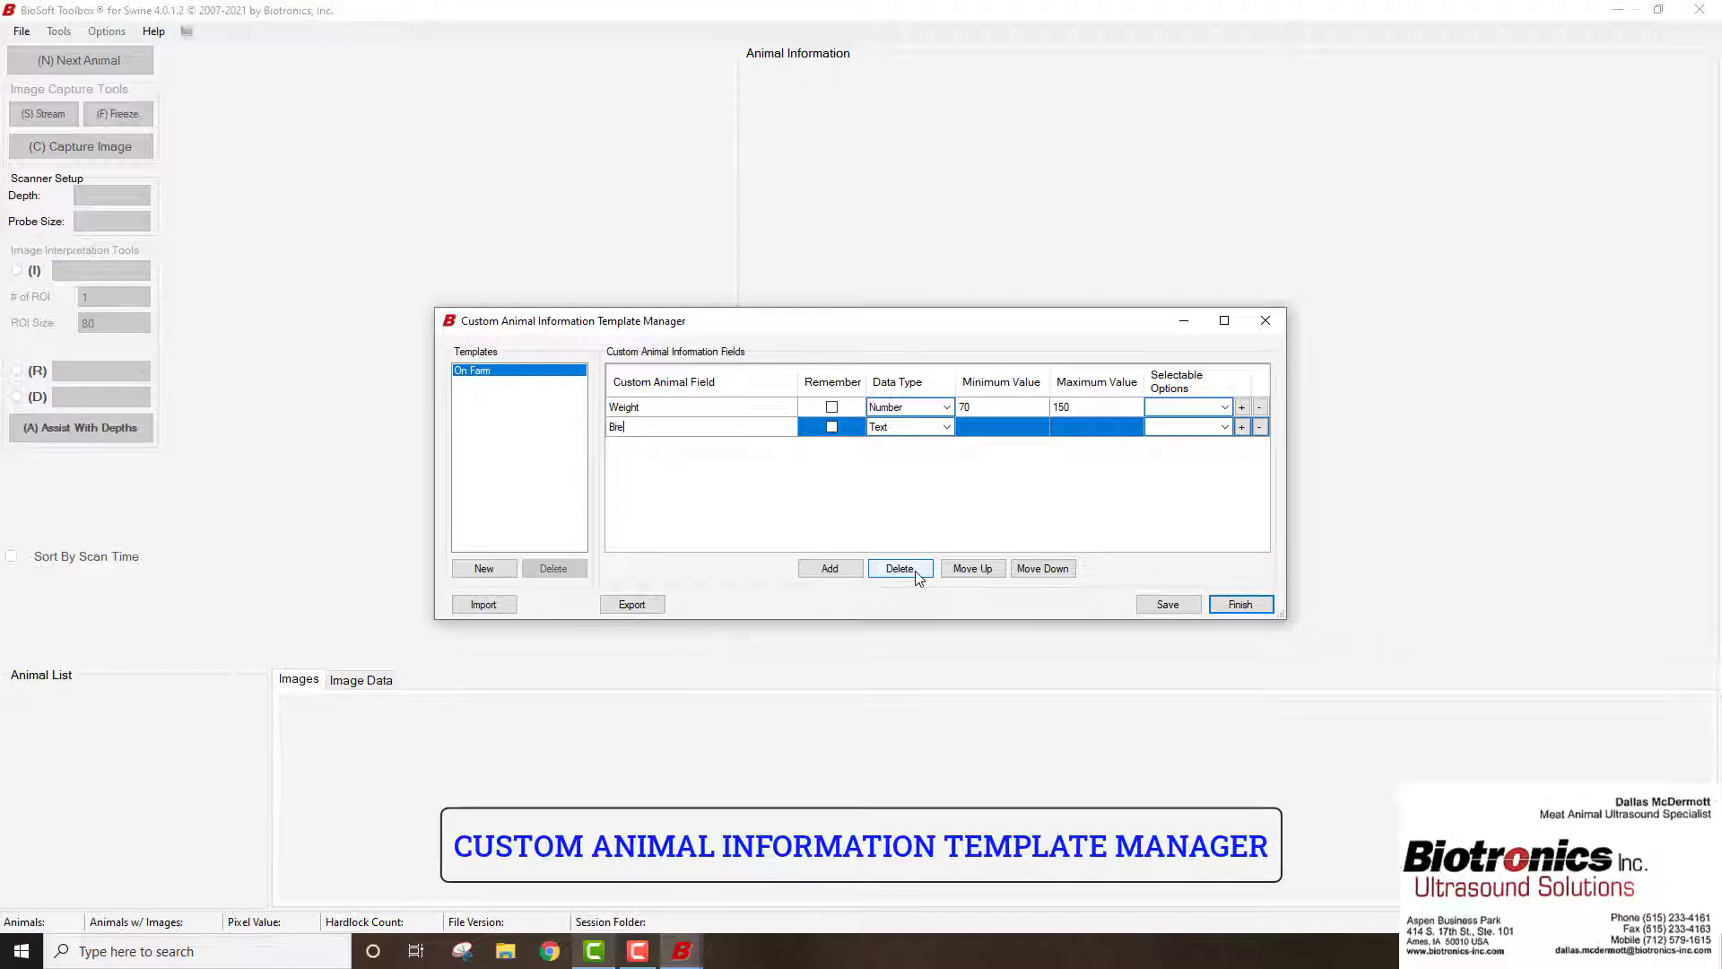
{"action": "type", "text": "dd"}
{"action": "key", "text": "BackSpace"}
{"action": "key", "text": "BackSpace"}
{"action": "type", "text": "ed"}
{"action": "left_click", "coordinate": [831, 428]}
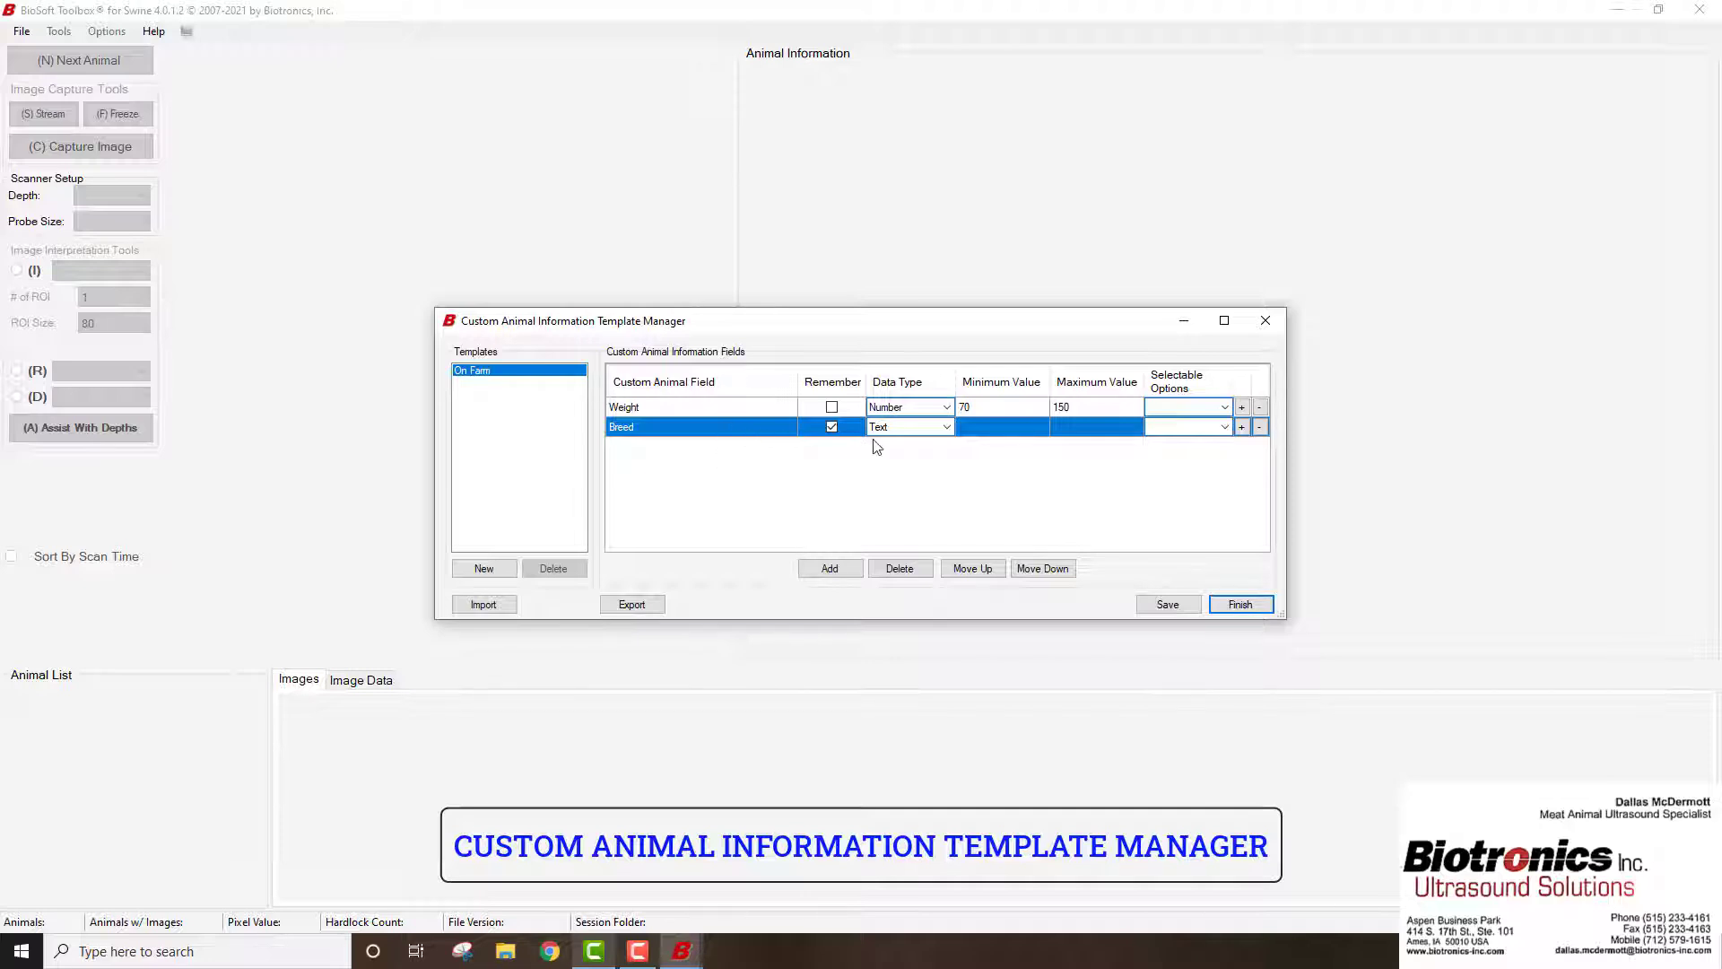
{"action": "left_click", "coordinate": [949, 429]}
{"action": "left_click", "coordinate": [937, 467]}
Add Duroc, Yorkshire and Landrace as selectable options for the Breed field and check its option list
{"action": "left_click", "coordinate": [1242, 427]}
{"action": "type", "text": "Duroc"}
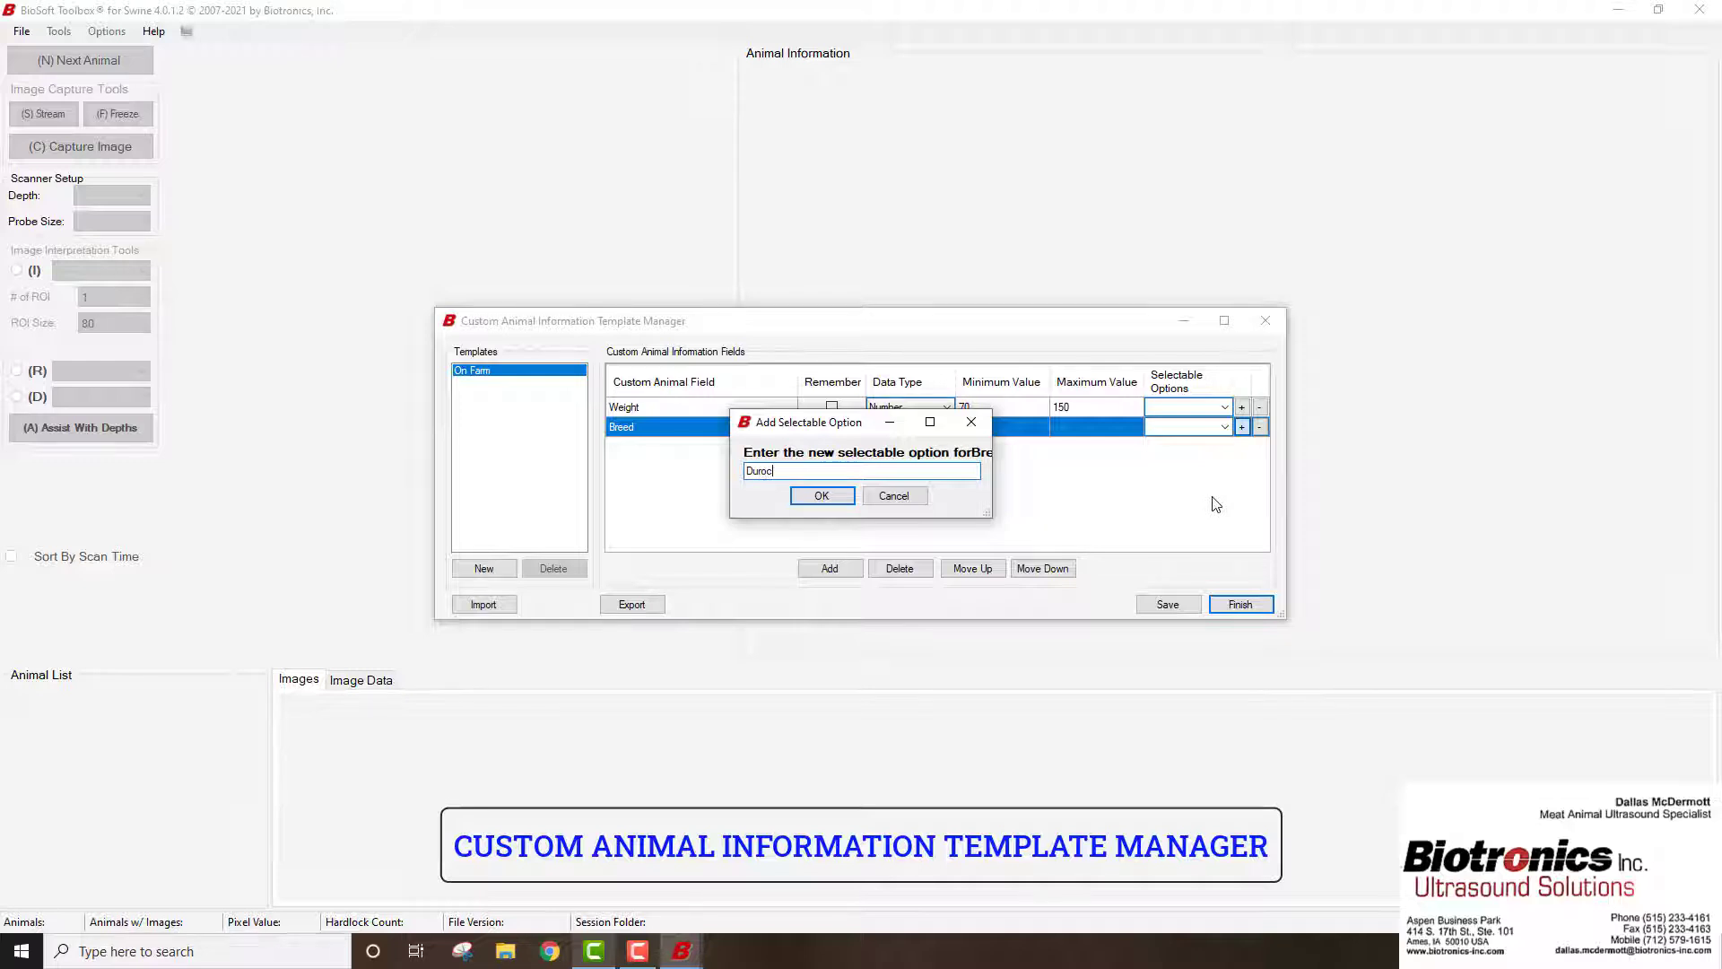
{"action": "left_click", "coordinate": [824, 498]}
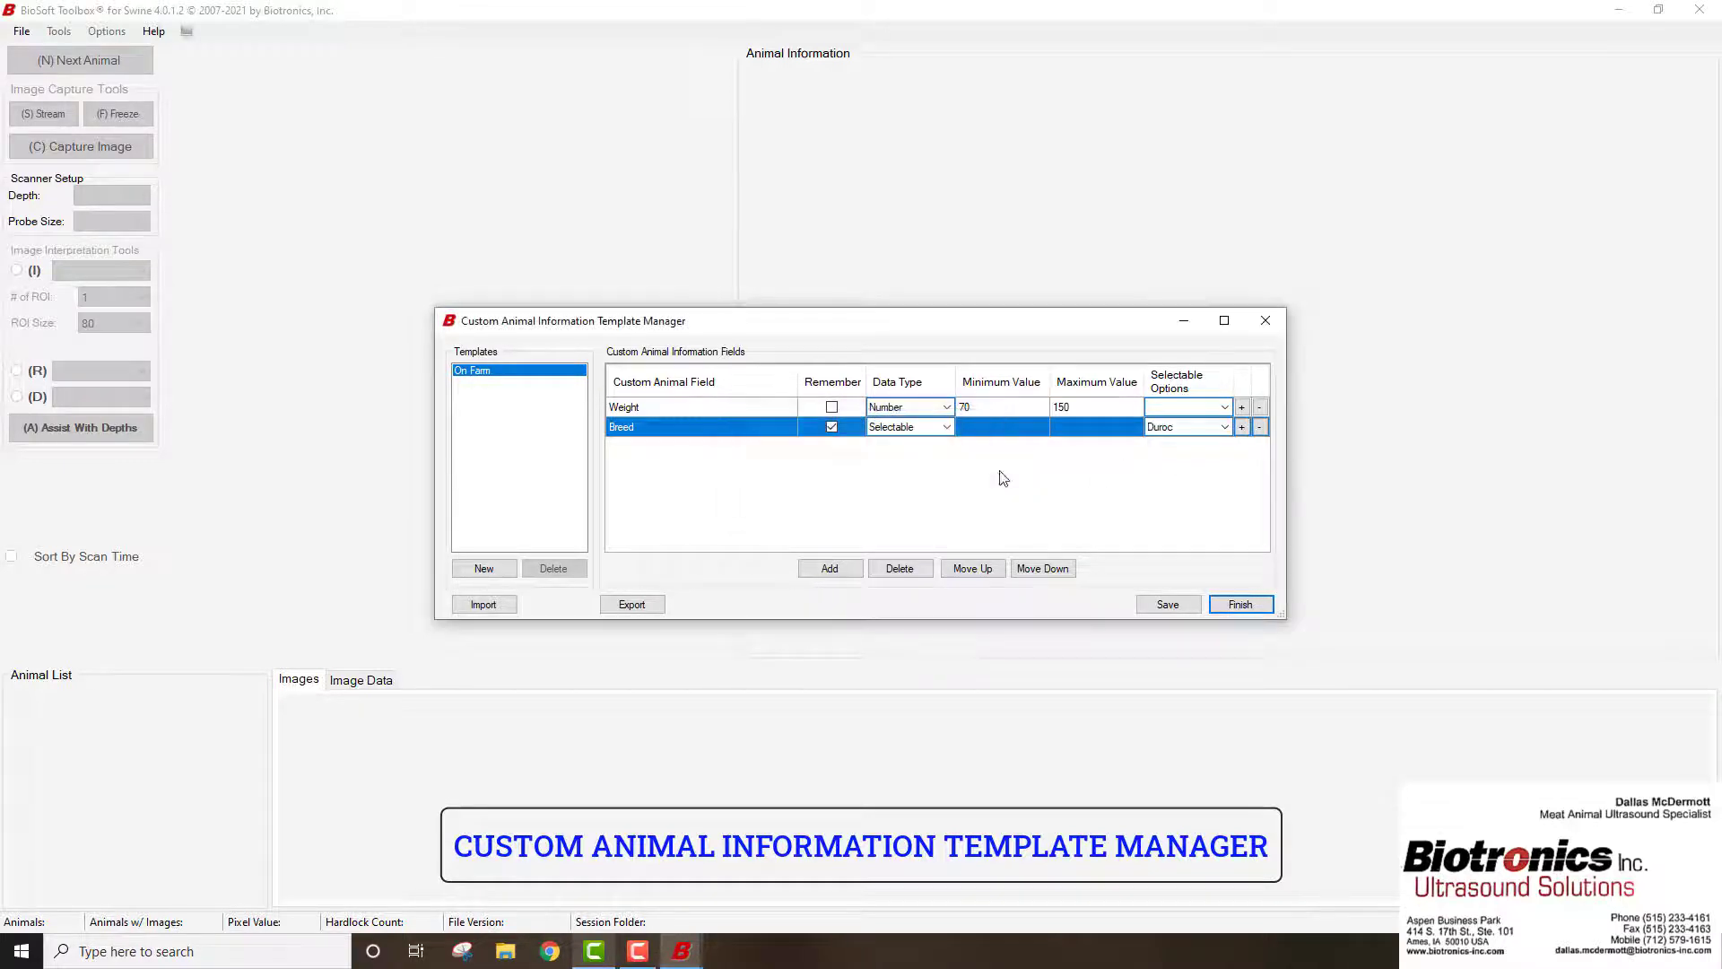
{"action": "left_click", "coordinate": [1242, 427]}
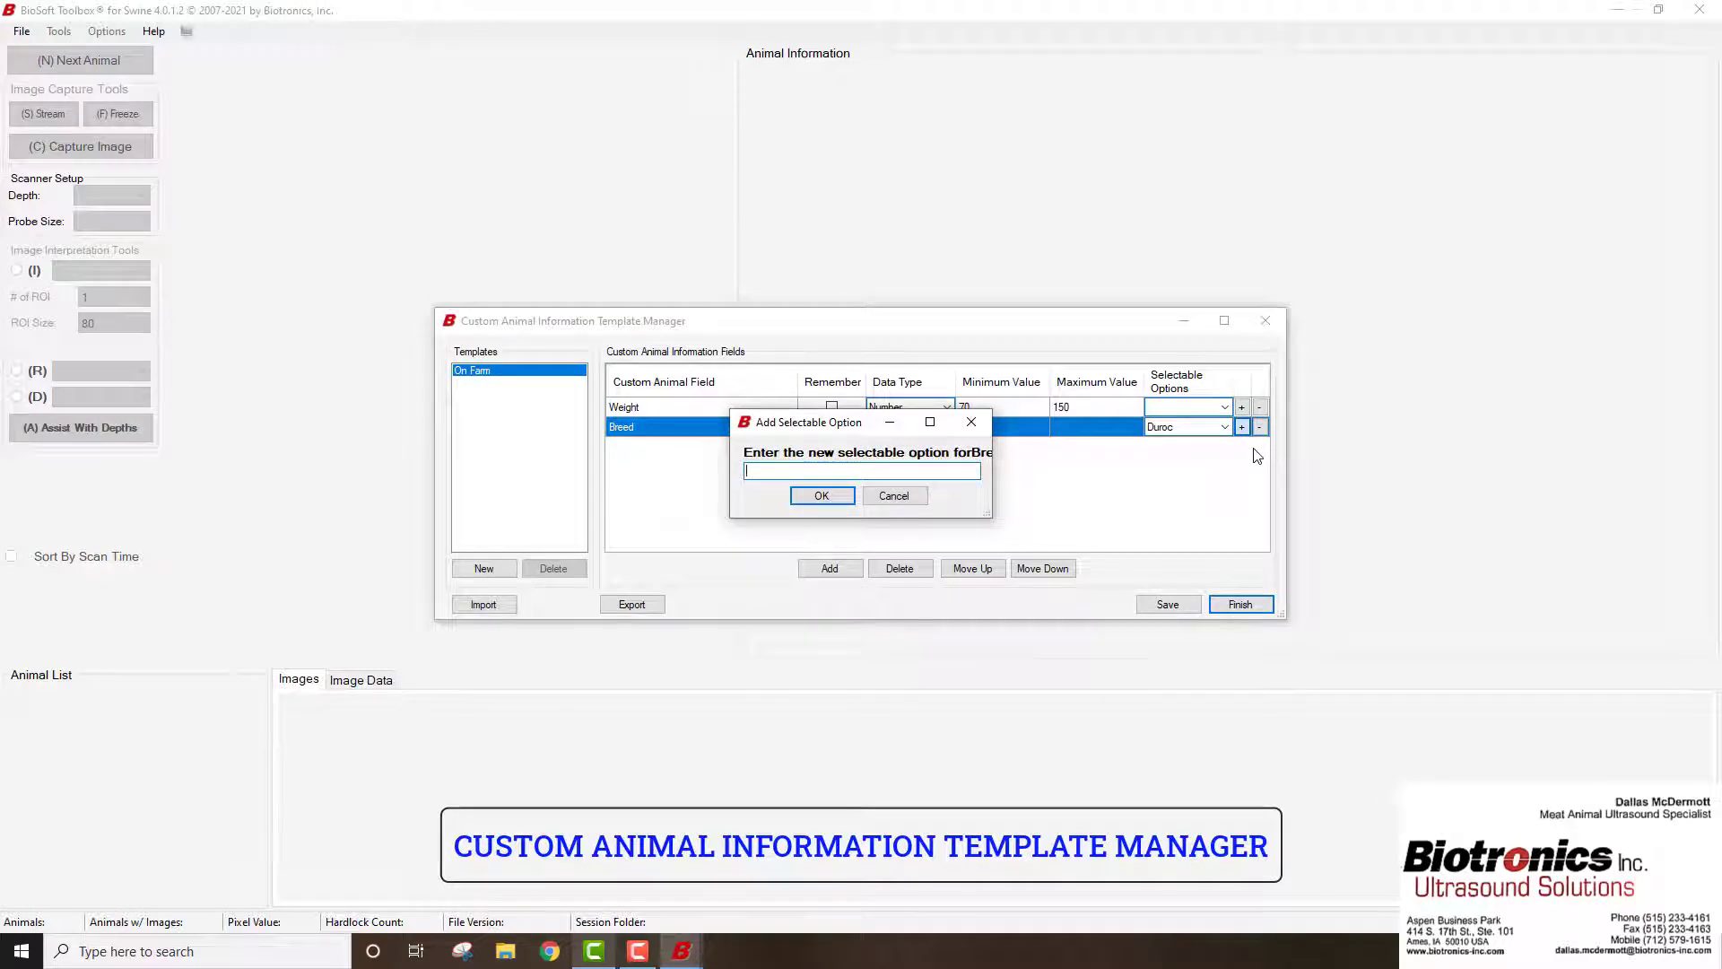
{"action": "type", "text": "Yorkshire"}
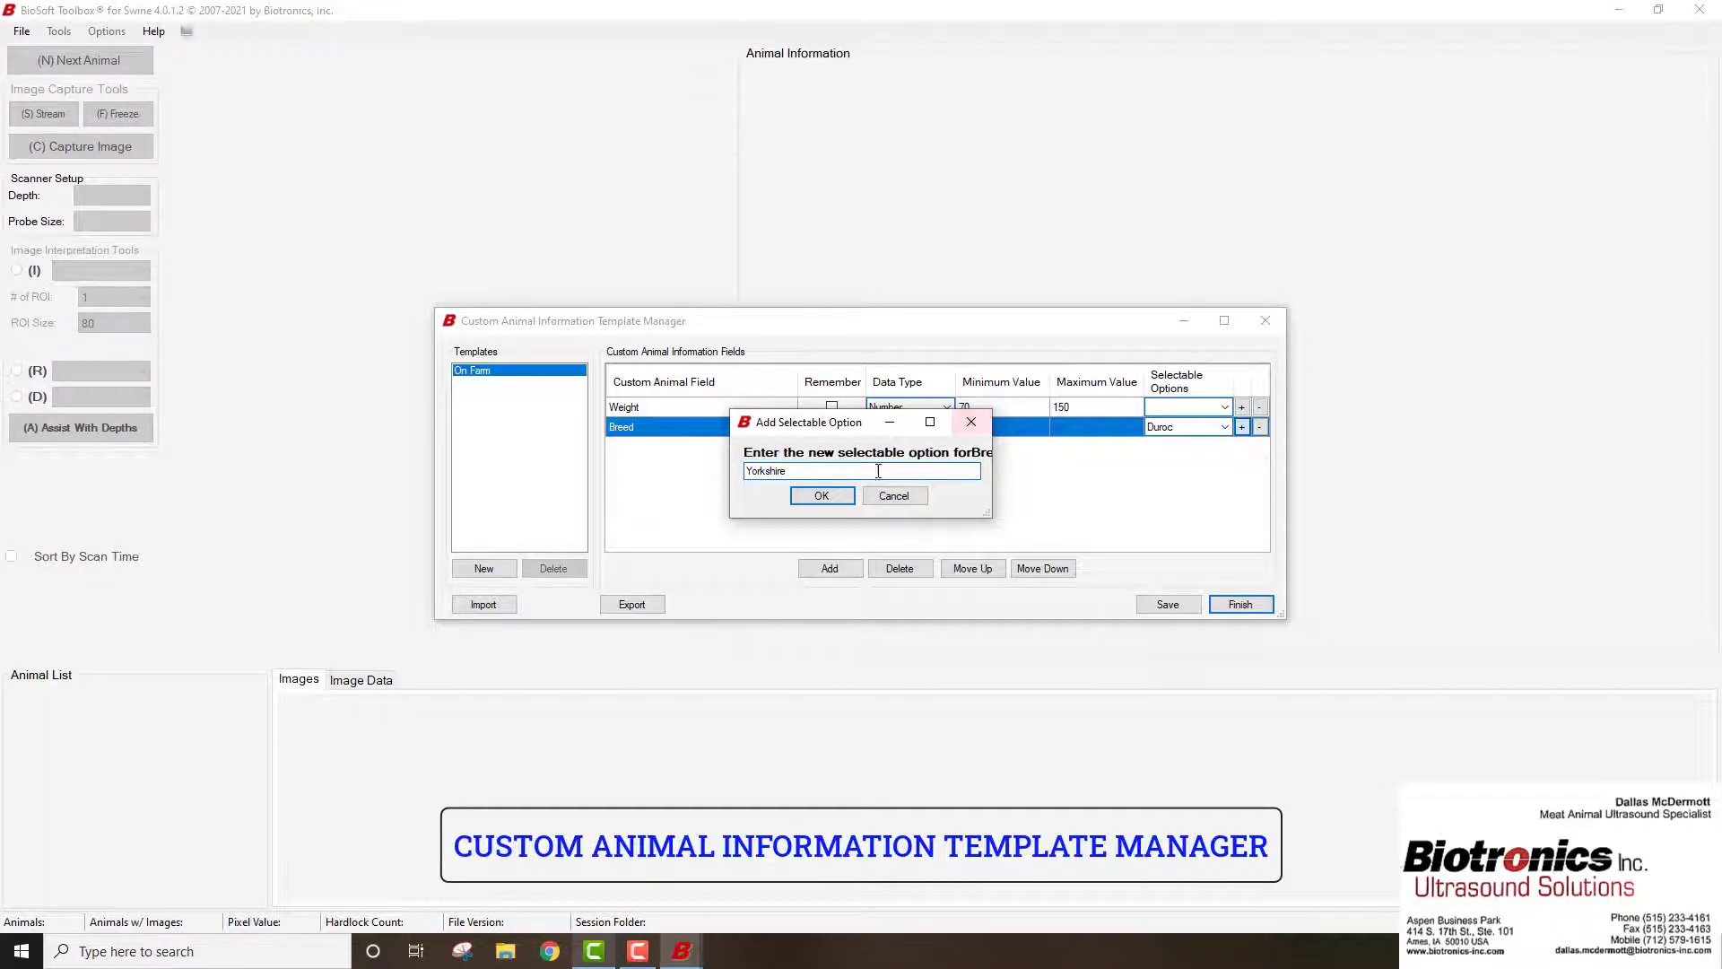
{"action": "left_click", "coordinate": [821, 495]}
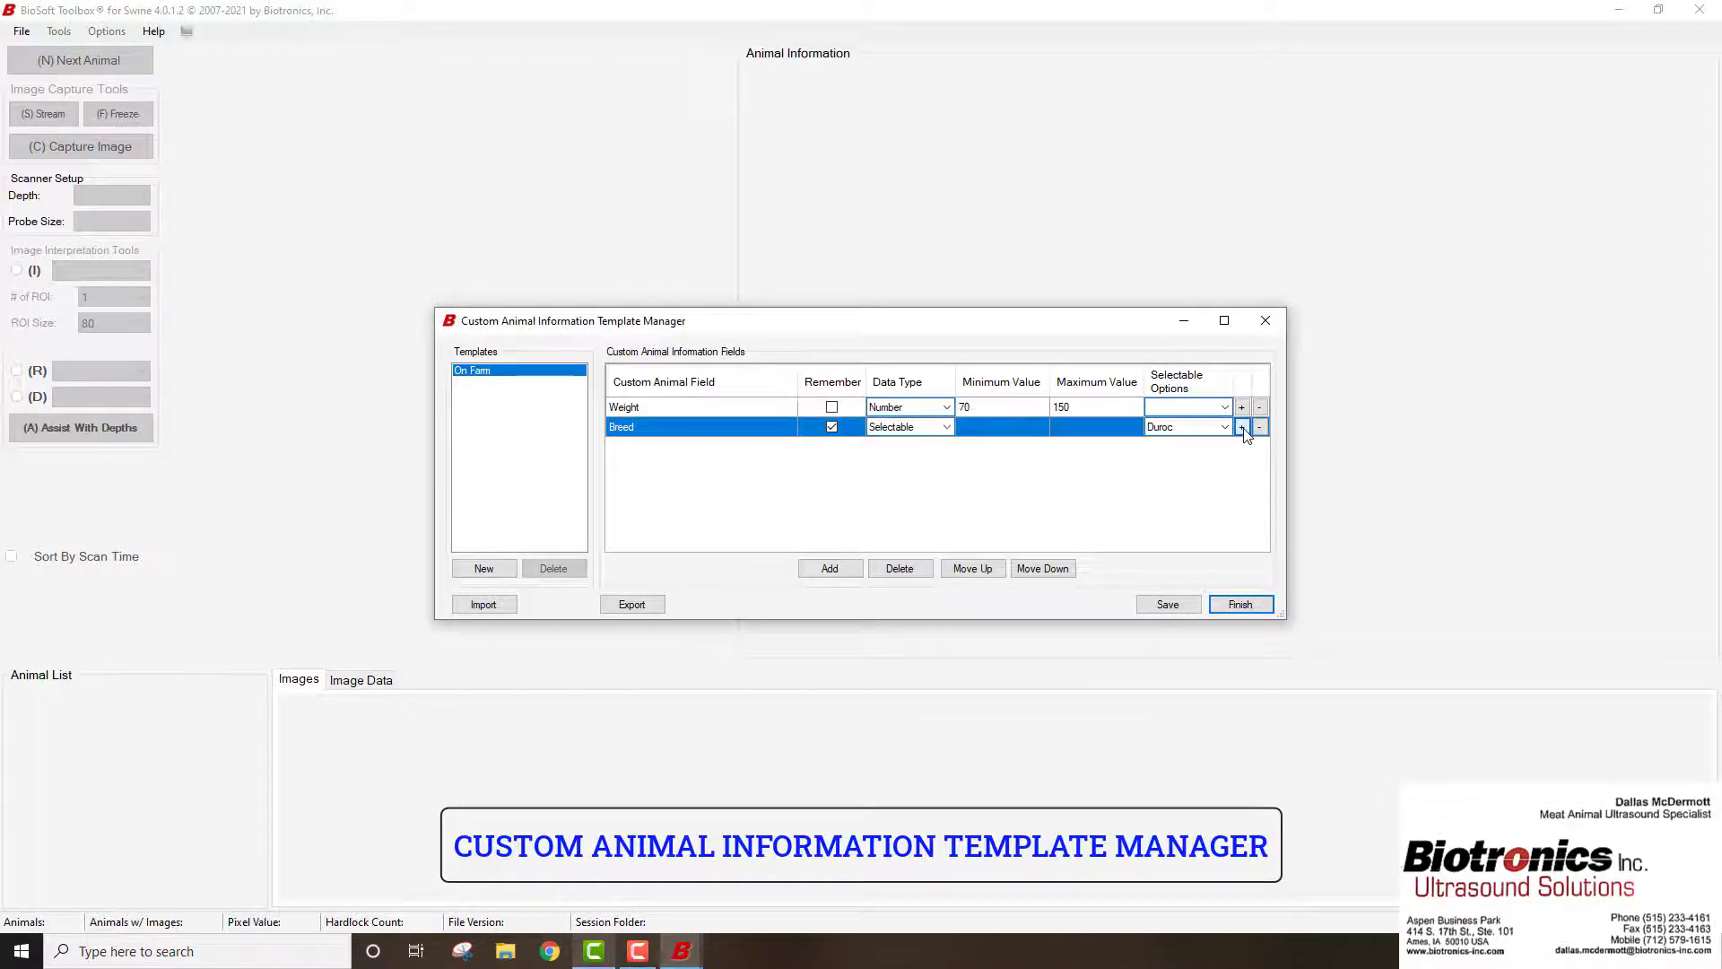
{"action": "left_click", "coordinate": [1242, 428]}
{"action": "type", "text": "L"}
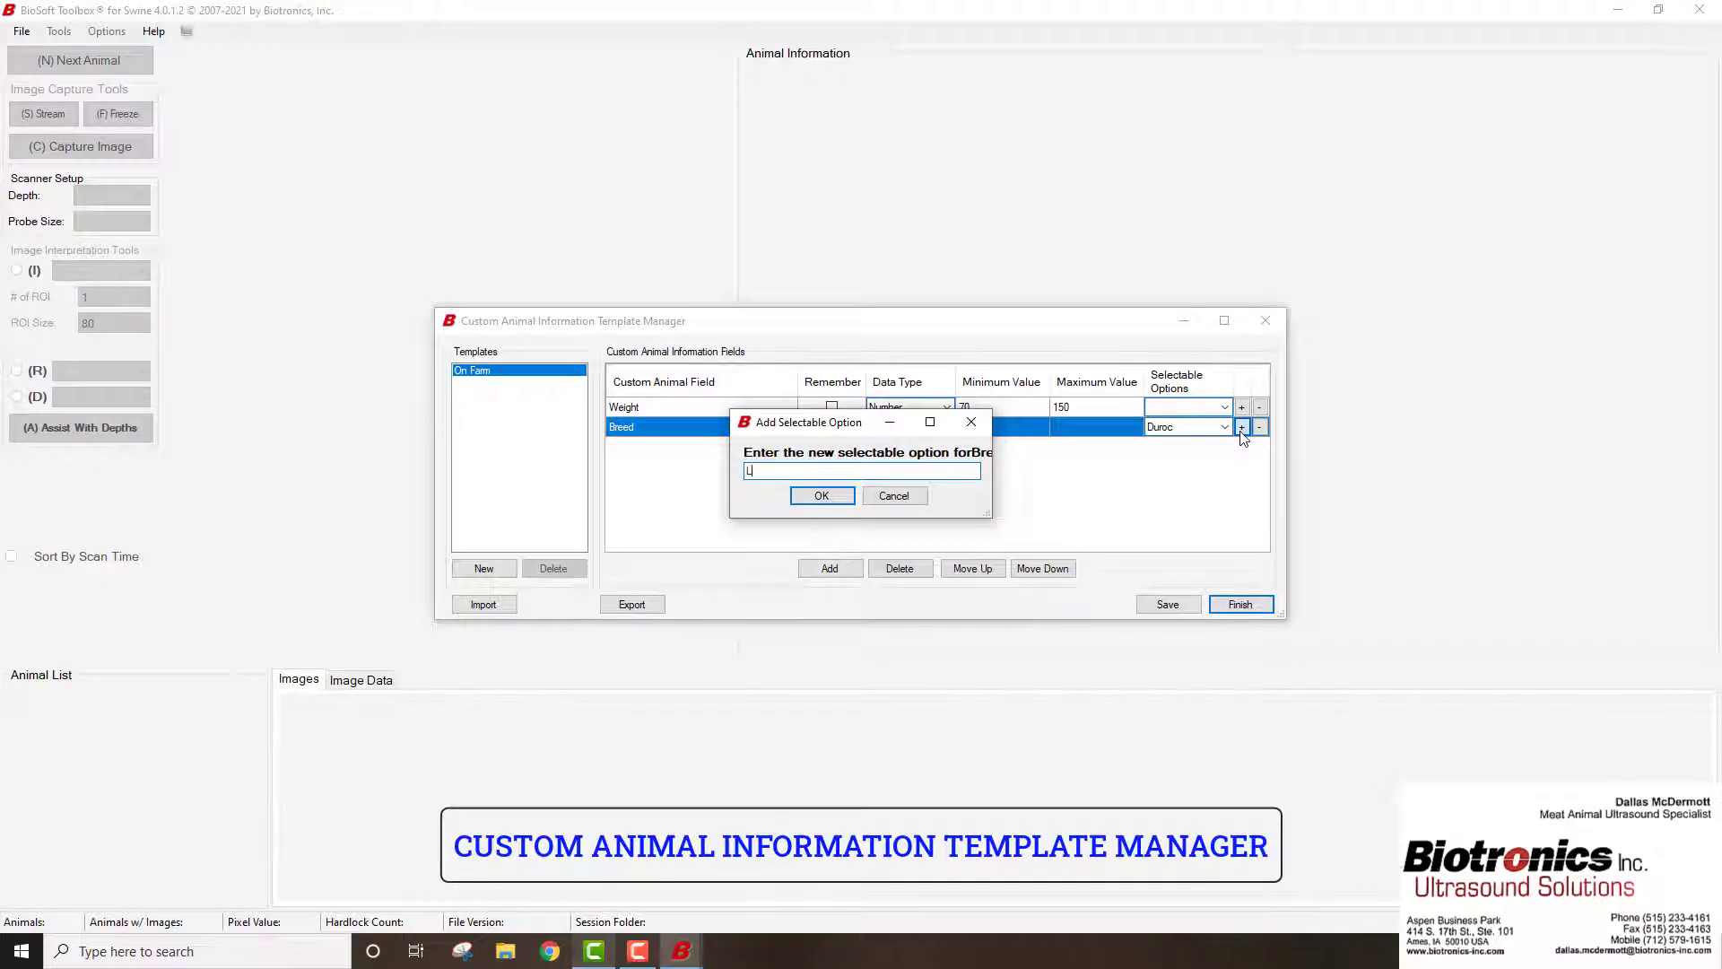
{"action": "type", "text": "andrace"}
{"action": "left_click", "coordinate": [830, 498]}
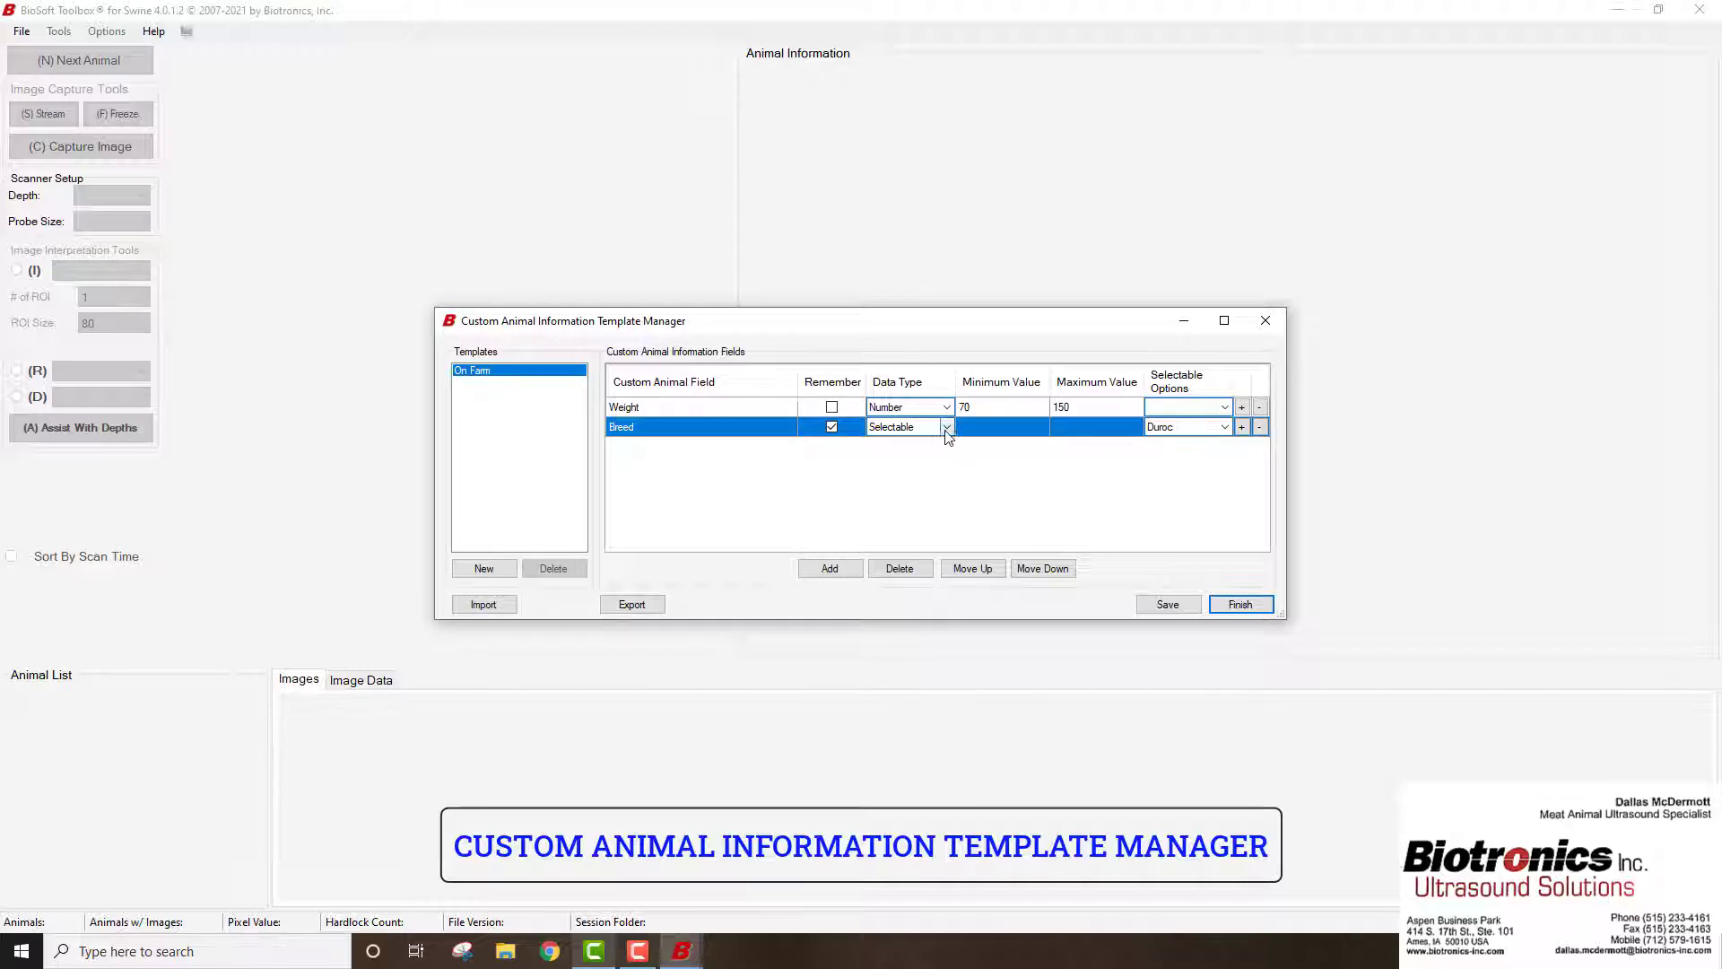
{"action": "left_click", "coordinate": [1225, 427]}
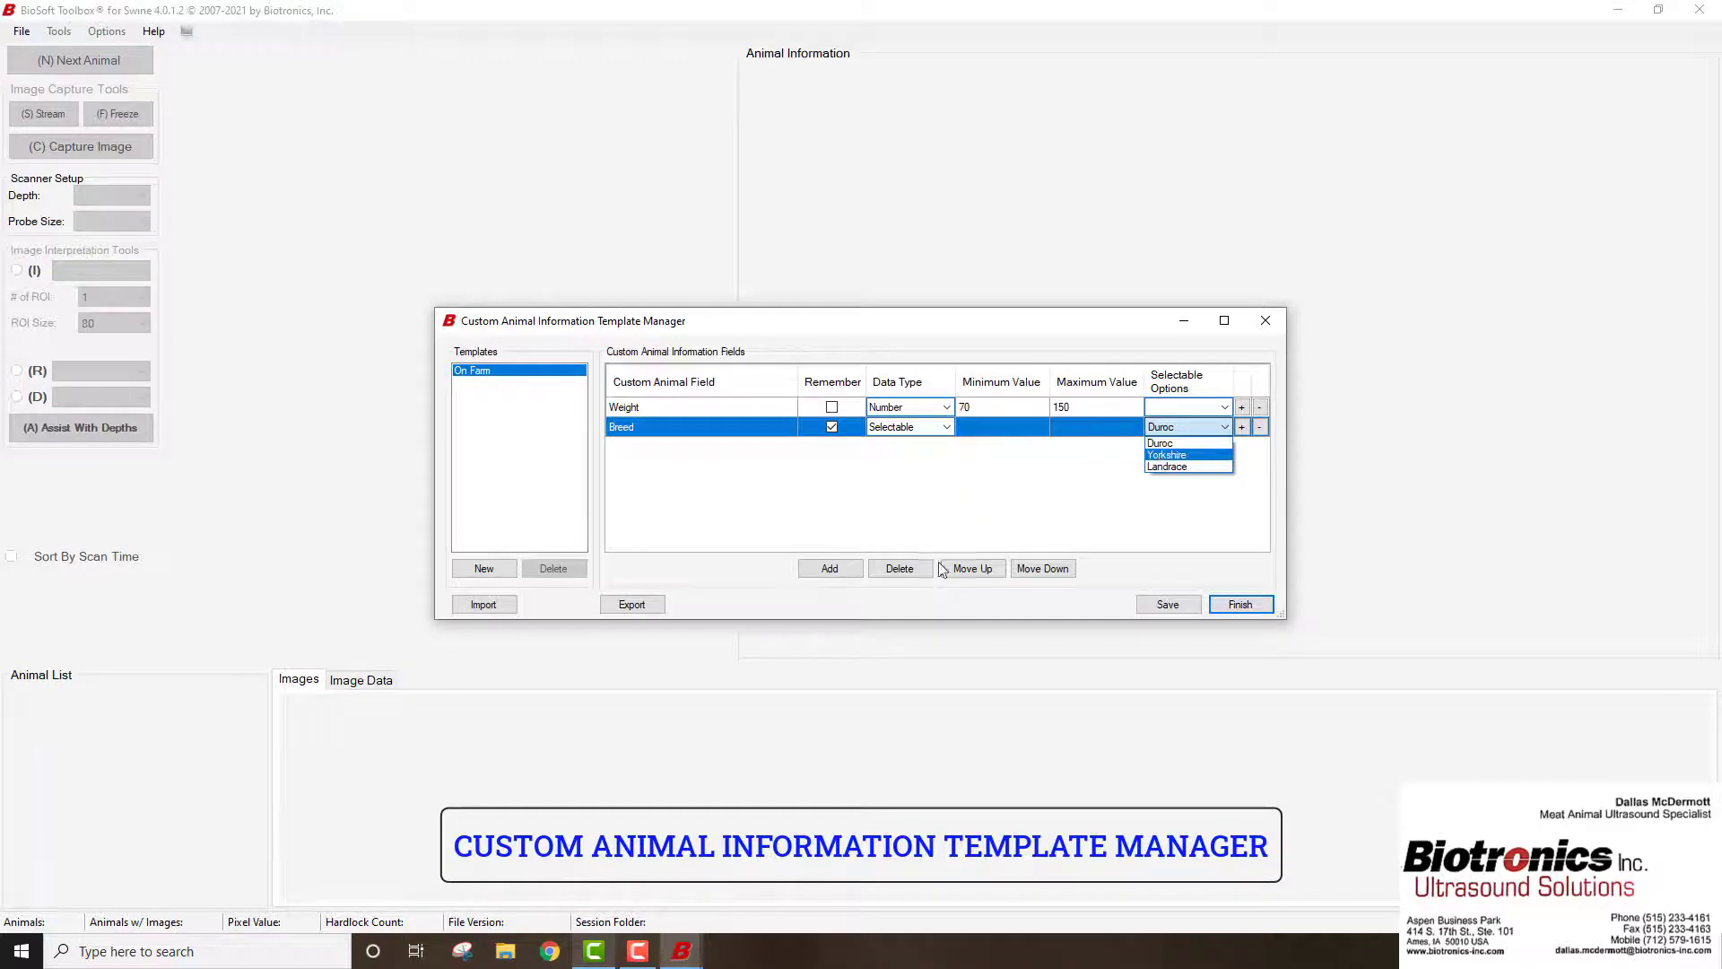
{"action": "left_click", "coordinate": [839, 567]}
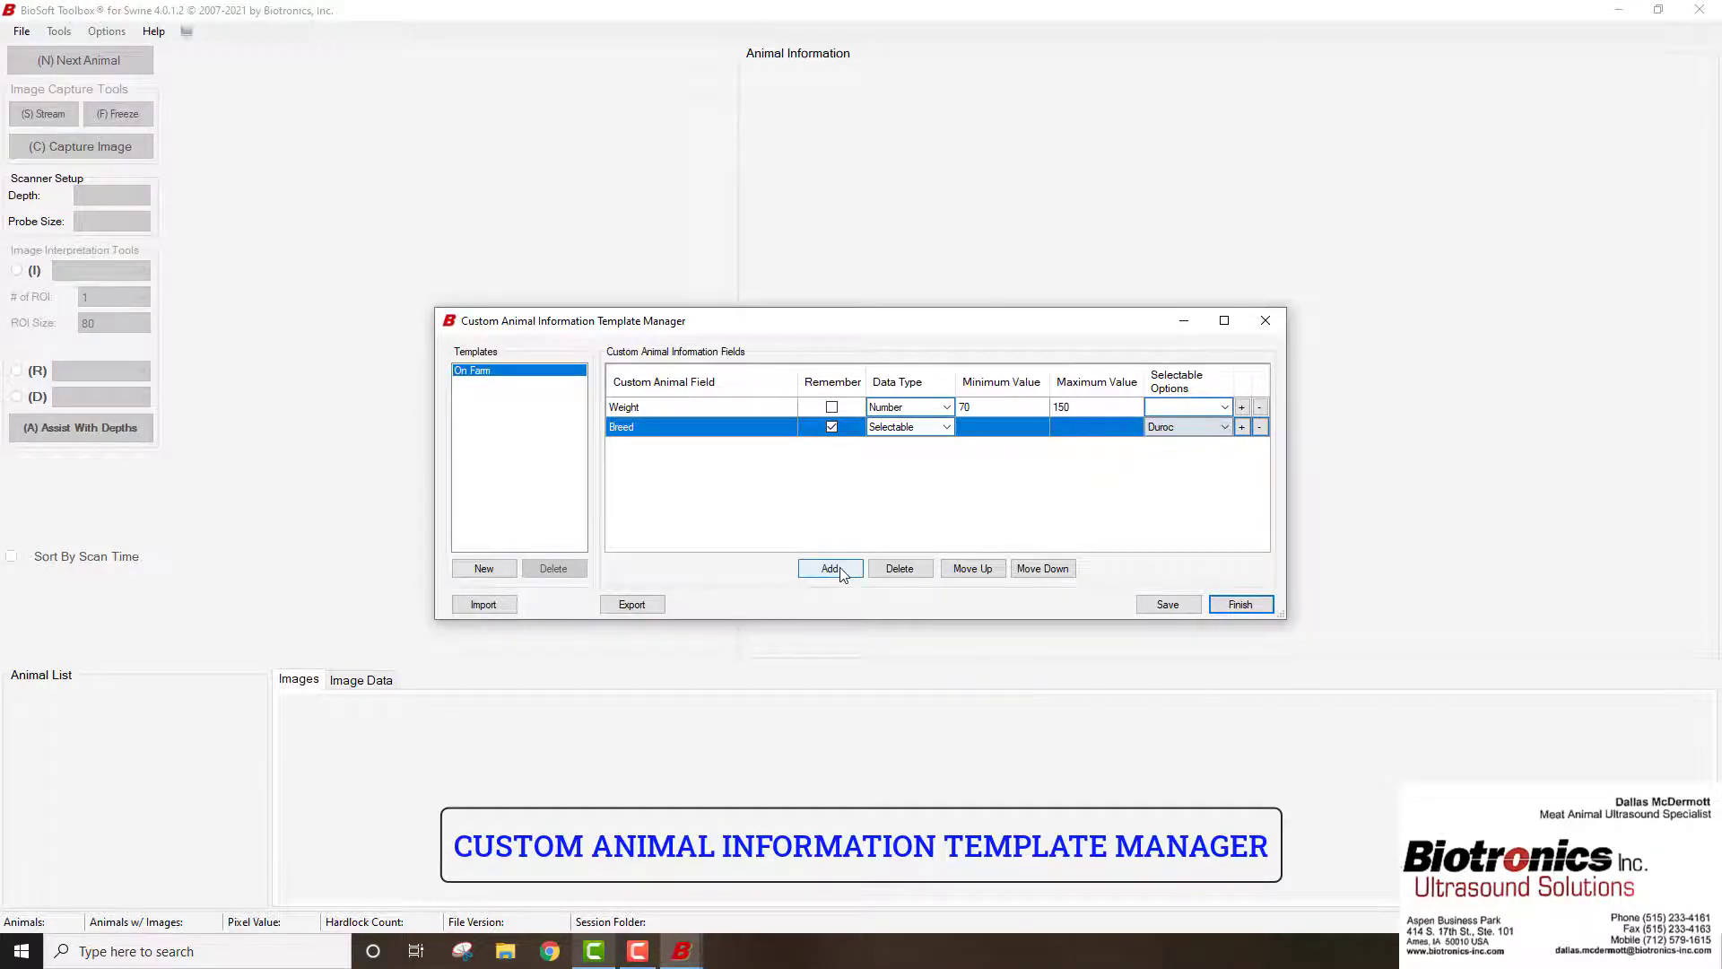
Add a custom animal field named Sex with the Selectable data type
{"action": "left_click", "coordinate": [839, 570]}
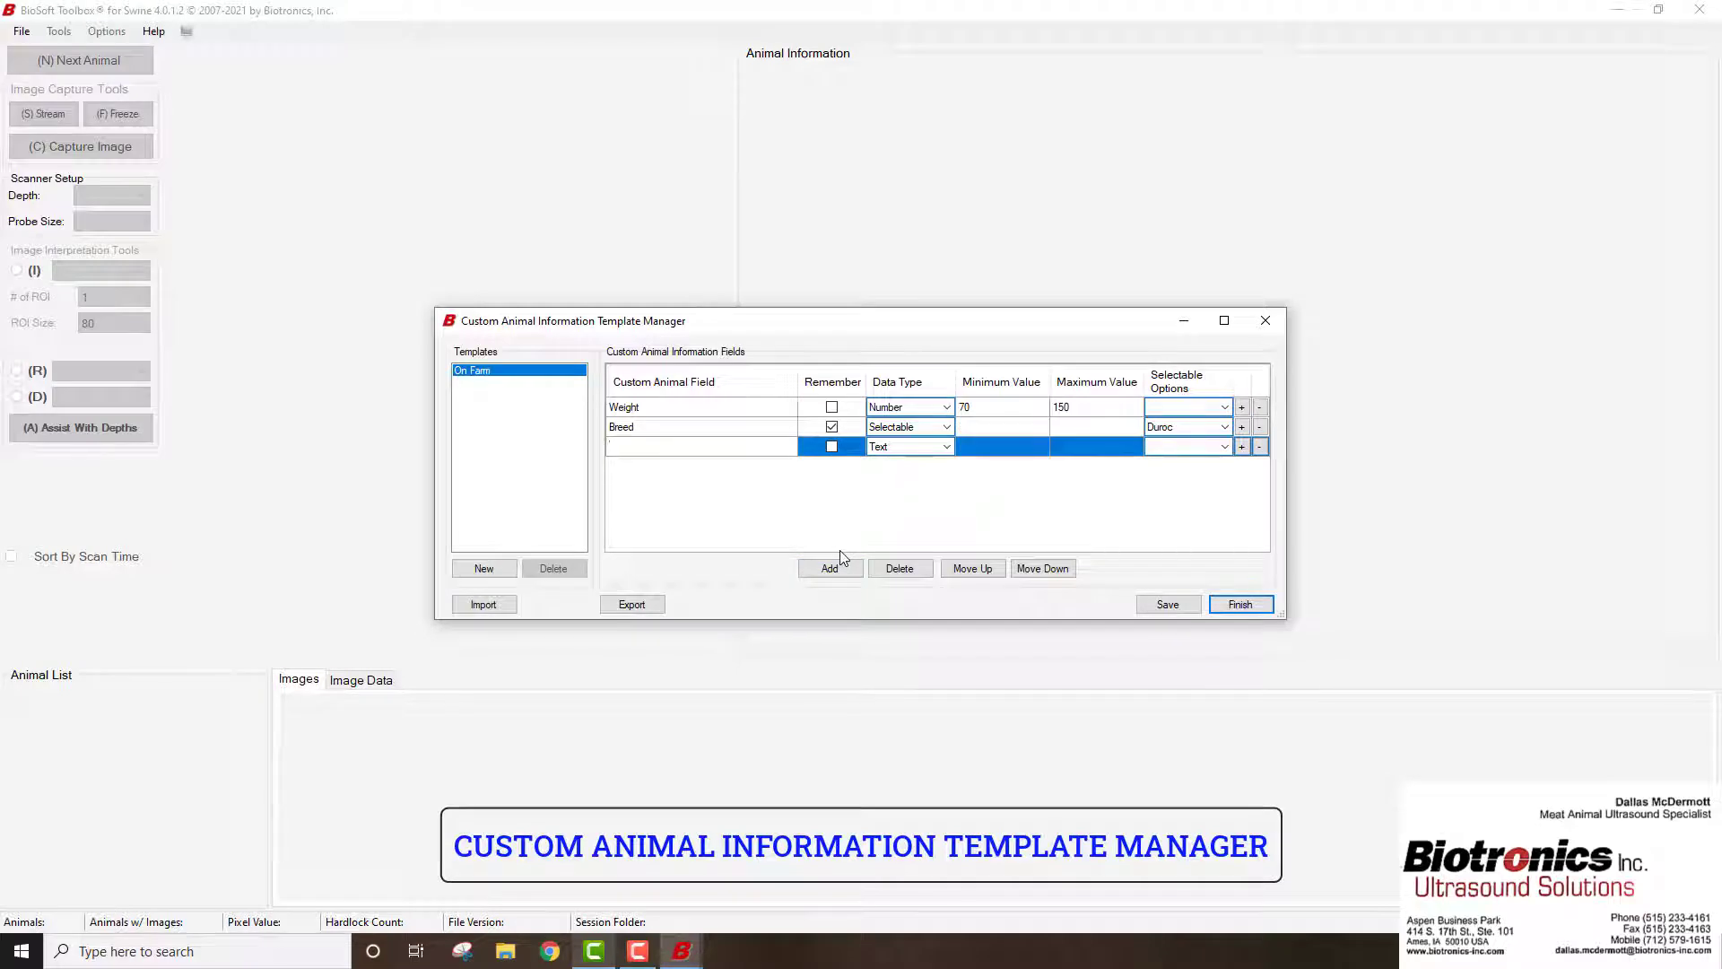
{"action": "type", "text": "se"}
{"action": "key", "text": "BackSpace"}
{"action": "key", "text": "BackSpace"}
{"action": "key", "text": "BackSpace"}
{"action": "type", "text": "Sex"}
{"action": "left_click", "coordinate": [946, 446]}
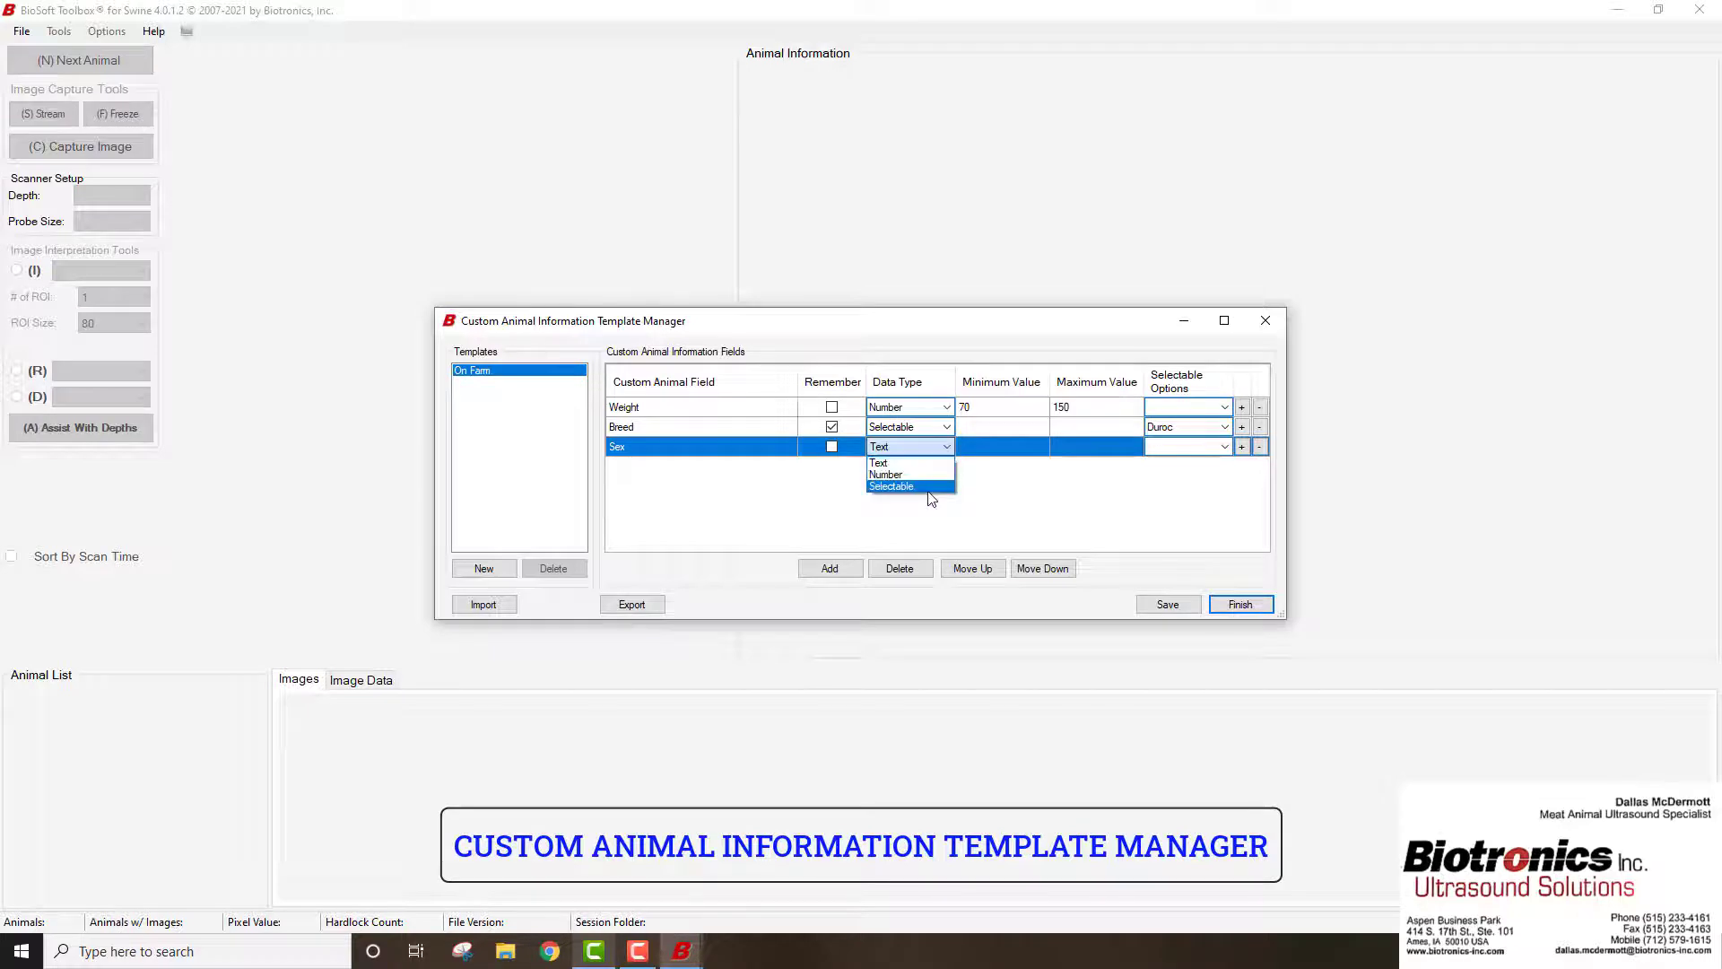
{"action": "left_click", "coordinate": [929, 487]}
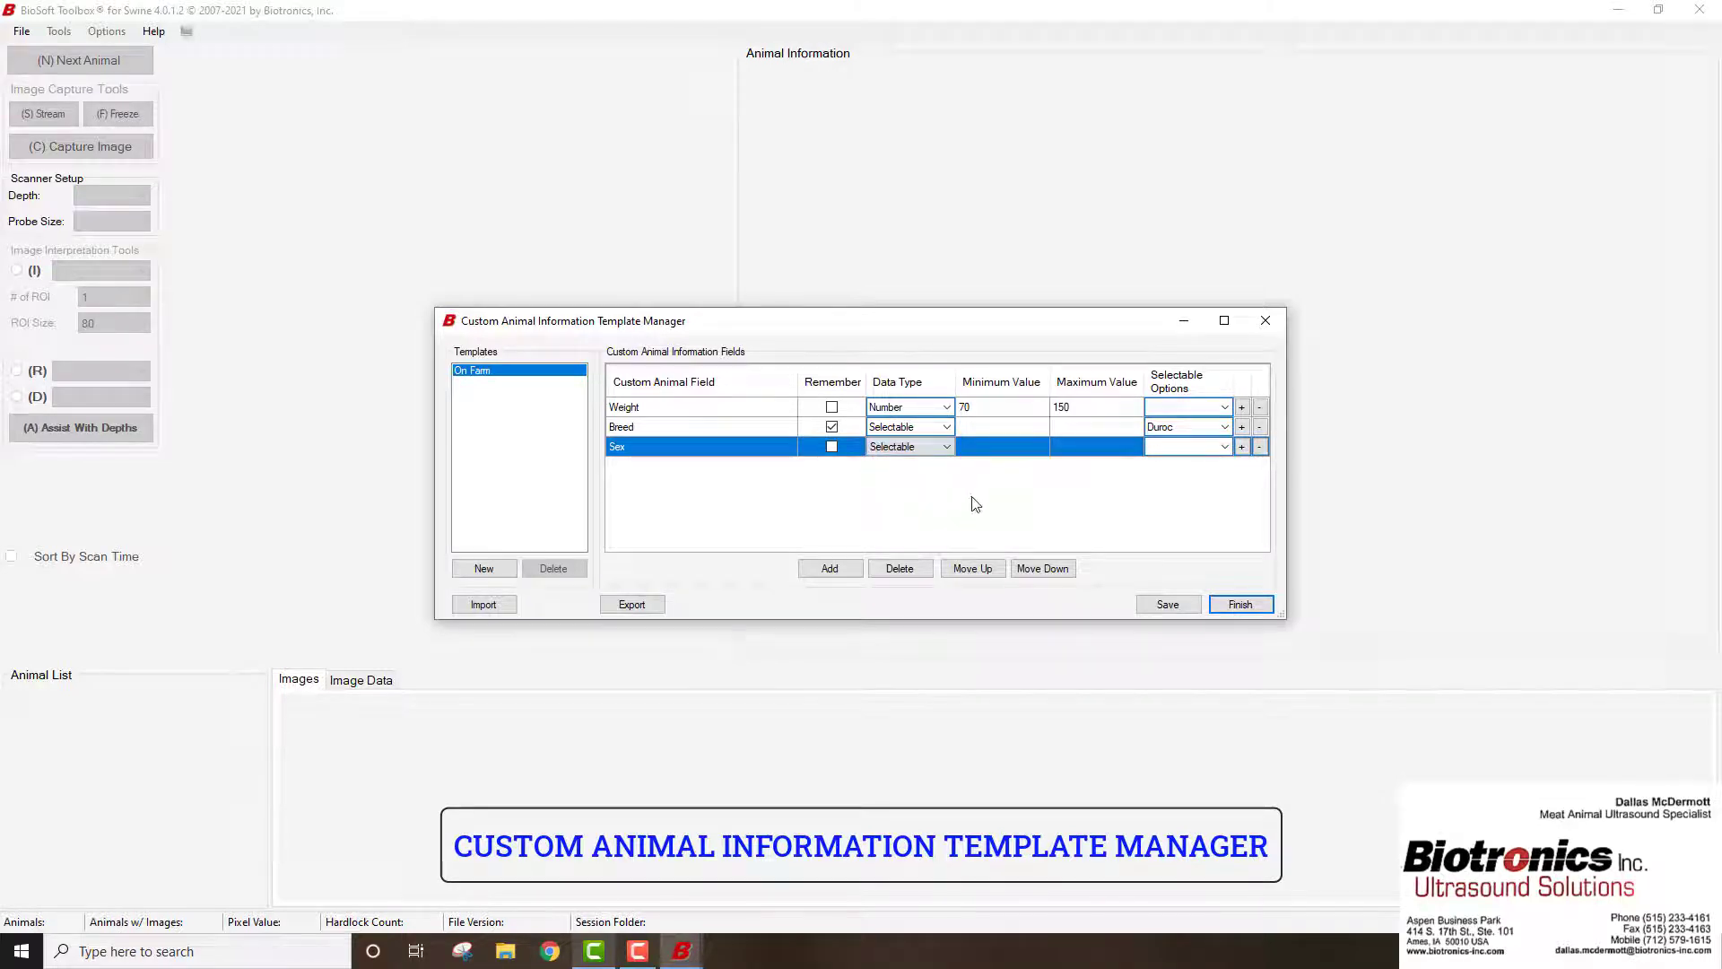
Add Male, Female and Barrow as selectable options for the Sex field
{"action": "left_click", "coordinate": [1245, 452]}
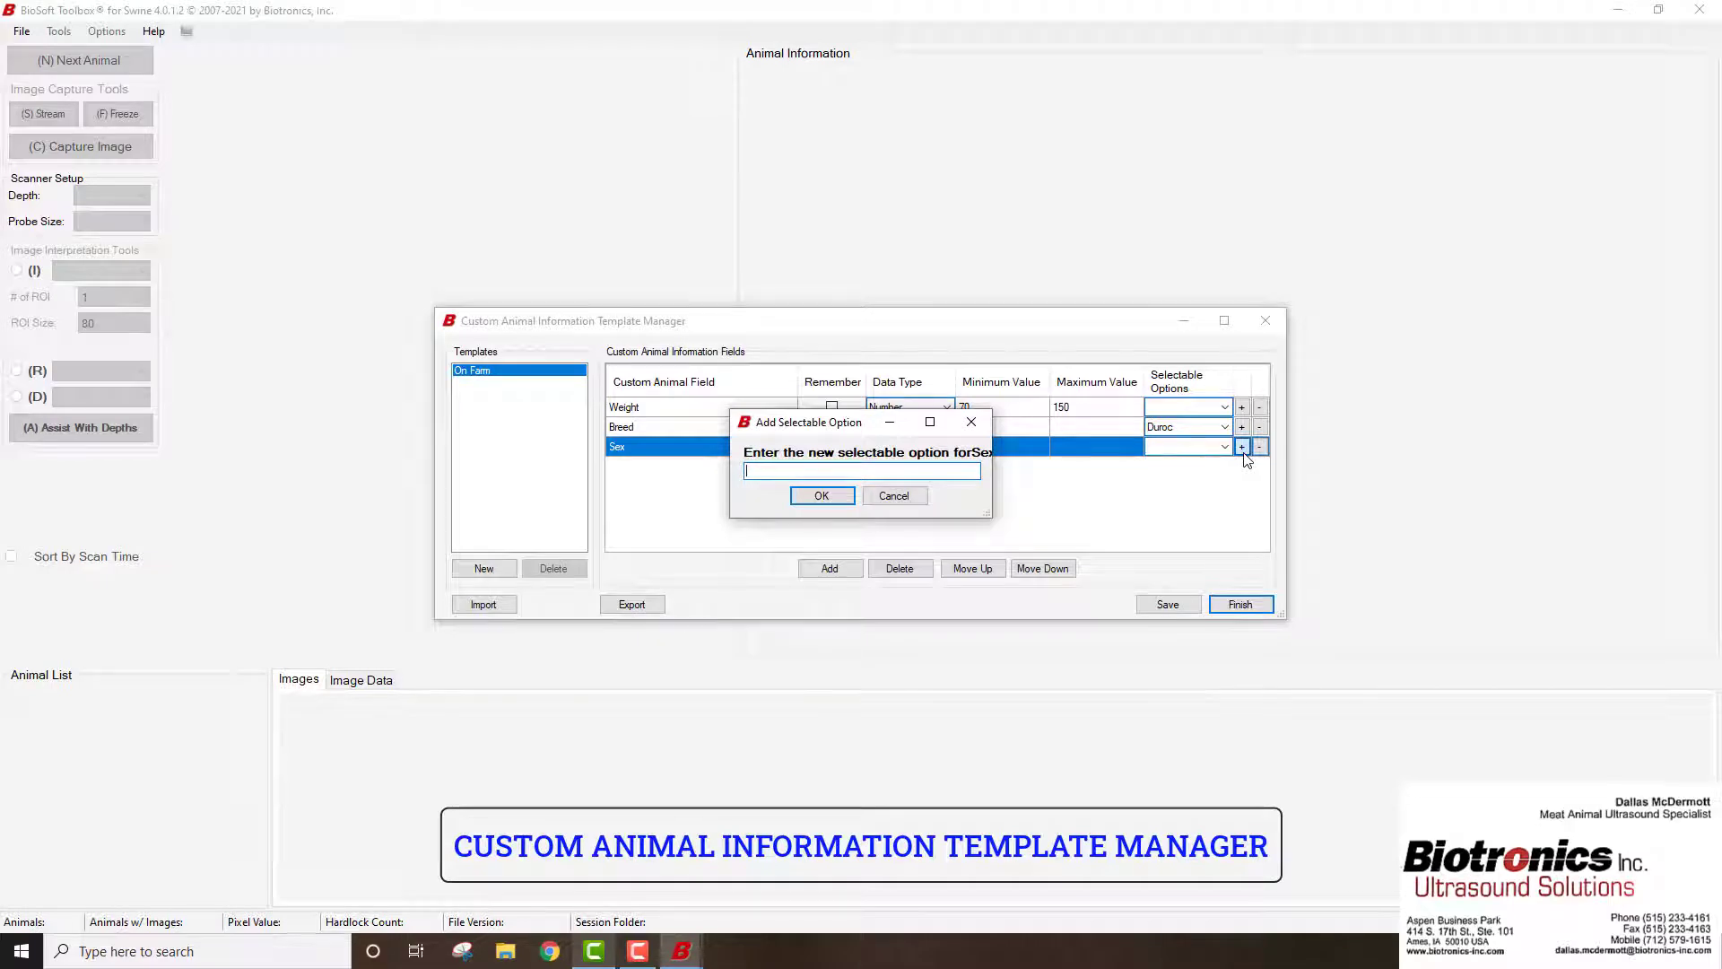
{"action": "type", "text": "Male"}
{"action": "left_click", "coordinate": [821, 496]}
{"action": "left_click", "coordinate": [1242, 447]}
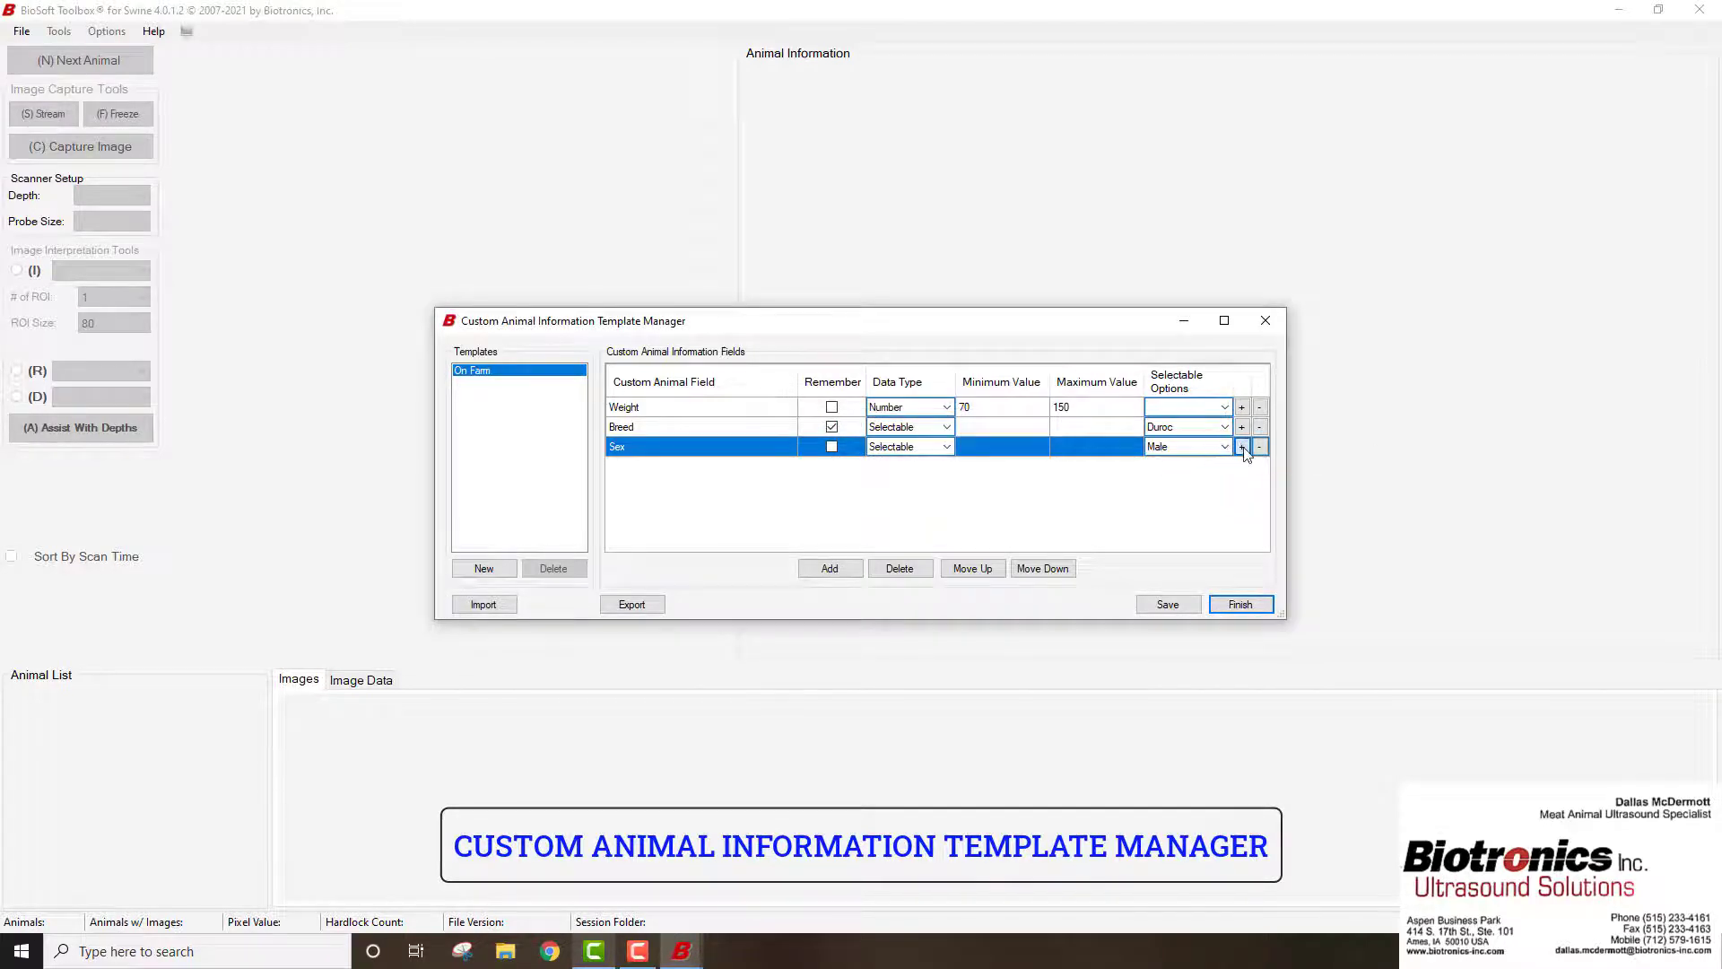
{"action": "type", "text": "Fe"}
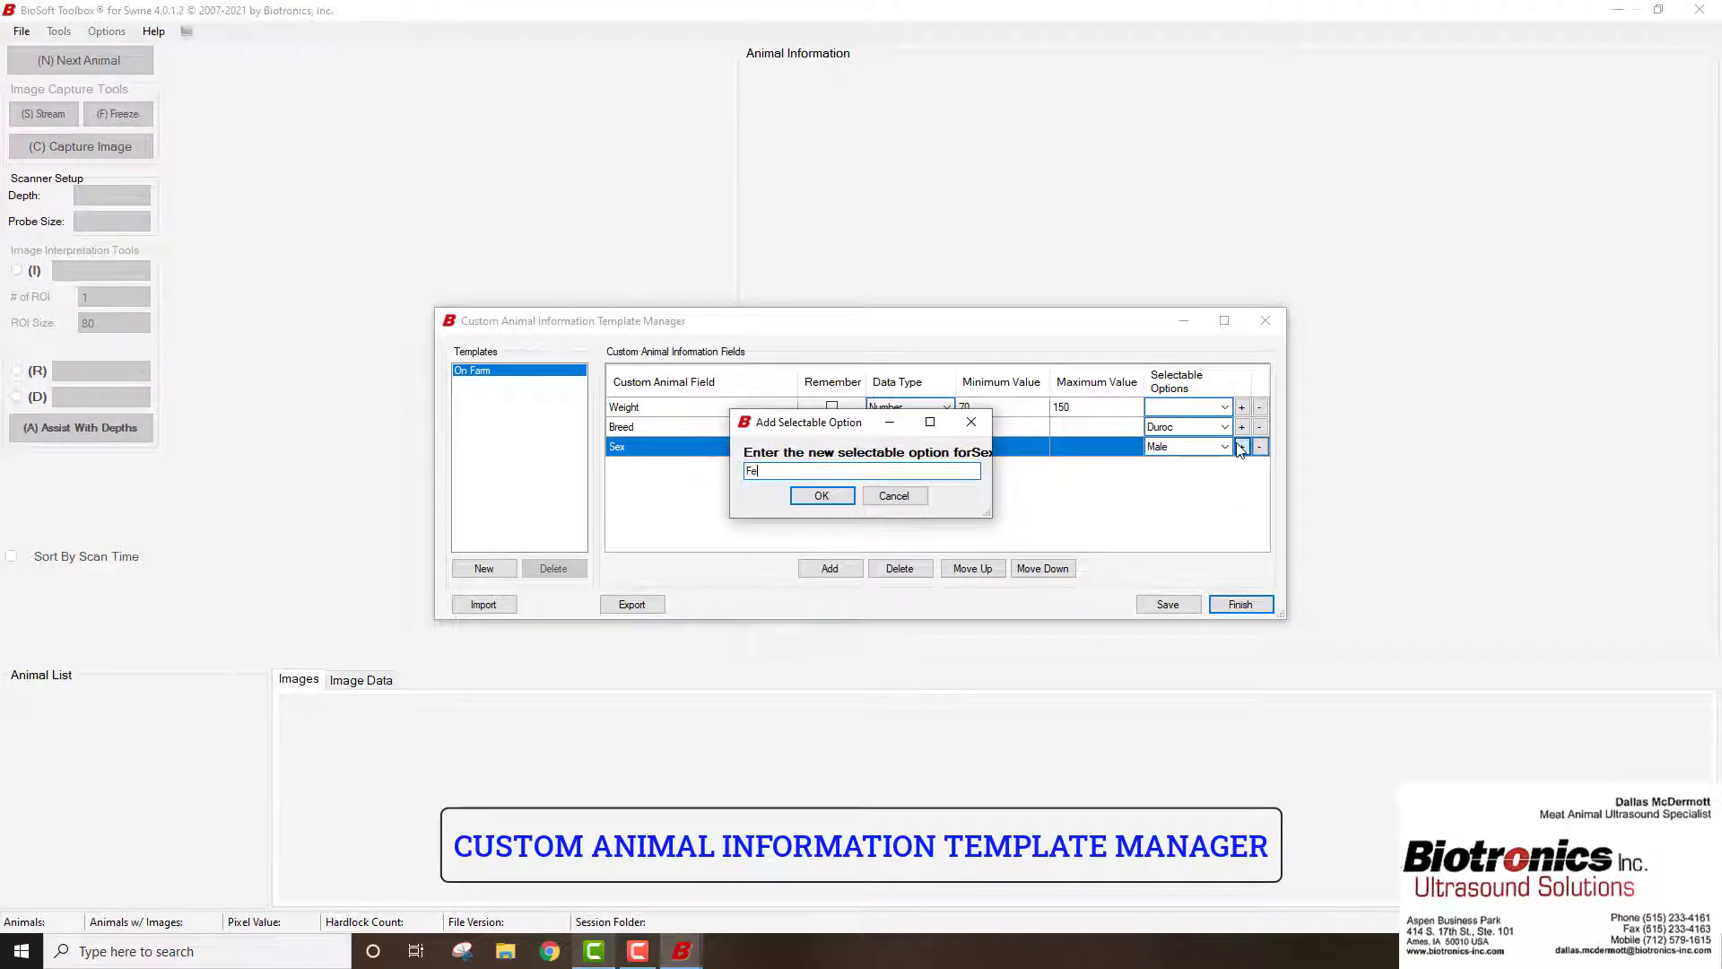
{"action": "type", "text": "male"}
{"action": "left_click", "coordinate": [821, 496]}
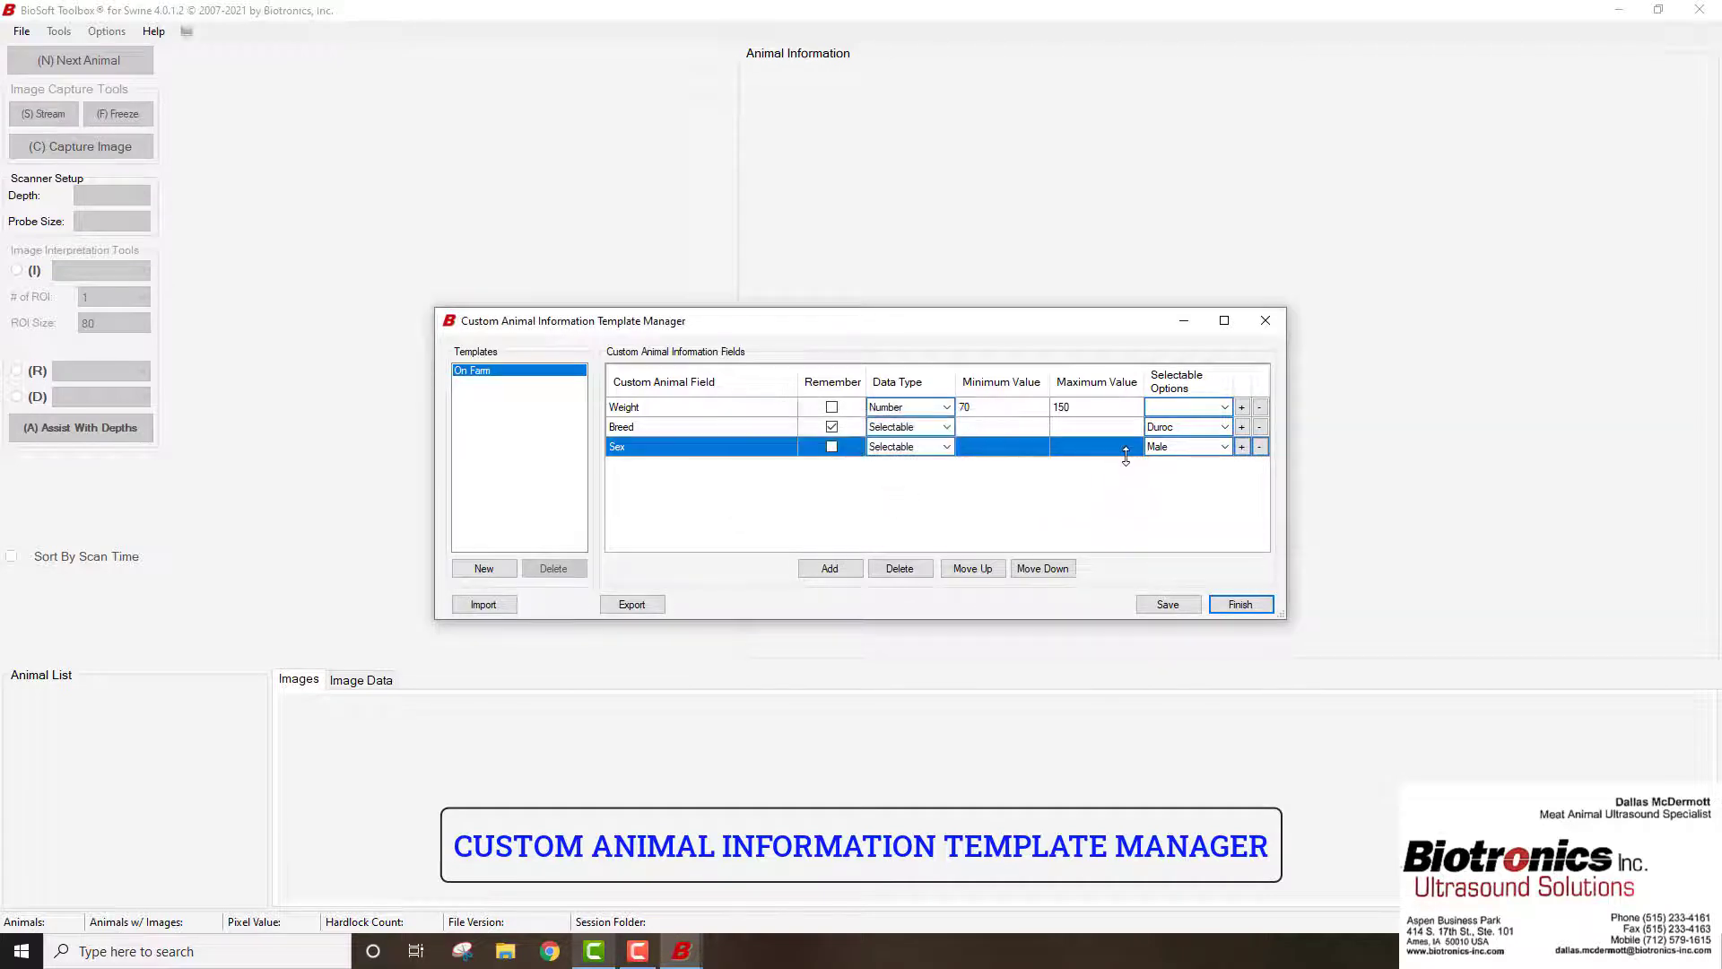
{"action": "left_click", "coordinate": [1243, 447]}
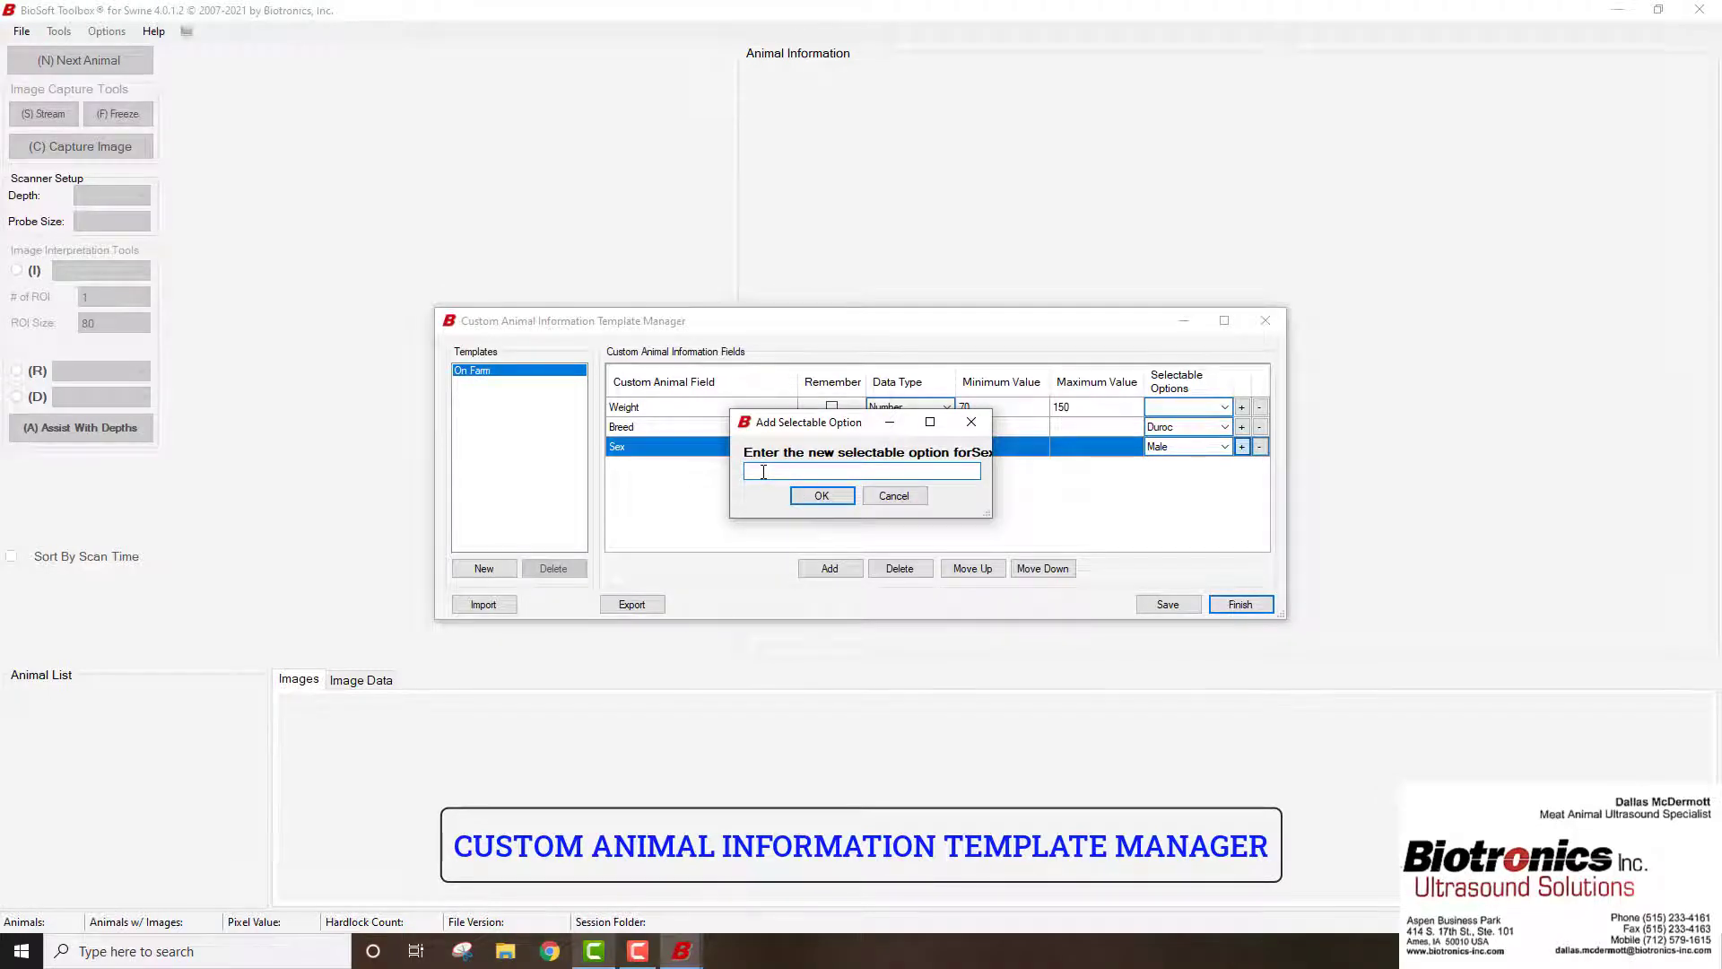
{"action": "type", "text": "Barrow"}
{"action": "left_click", "coordinate": [821, 496]}
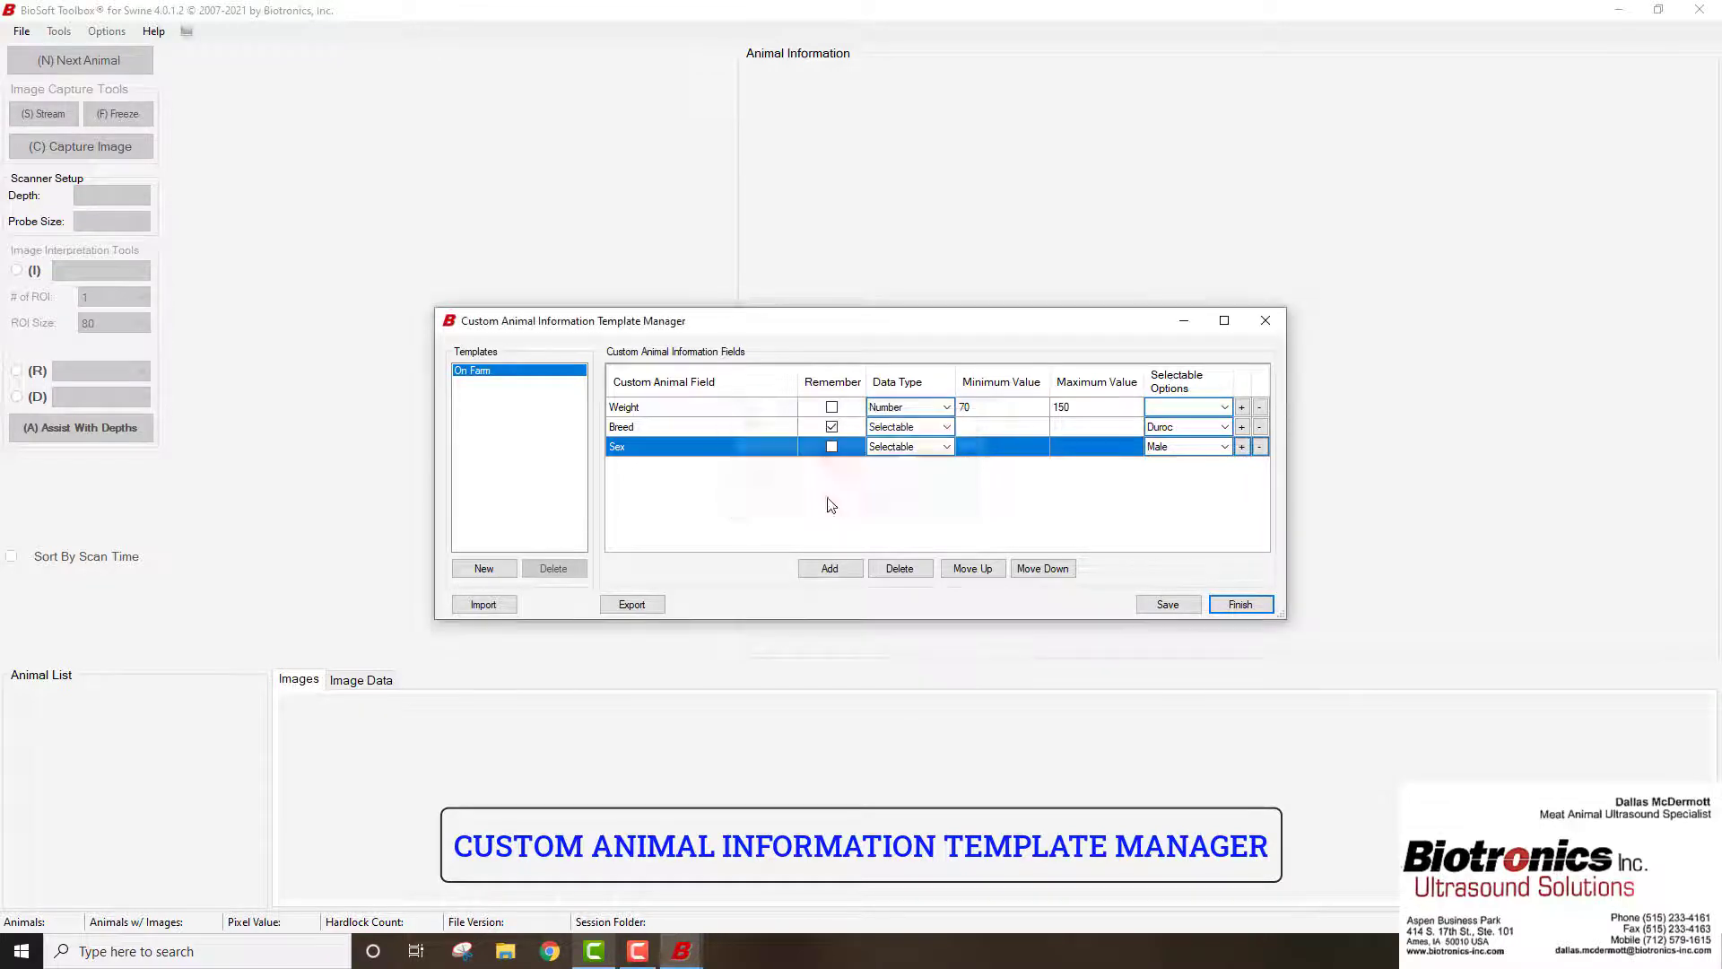
Check the Sex field's selectable options and enable Remember for that field
{"action": "left_click", "coordinate": [1224, 448]}
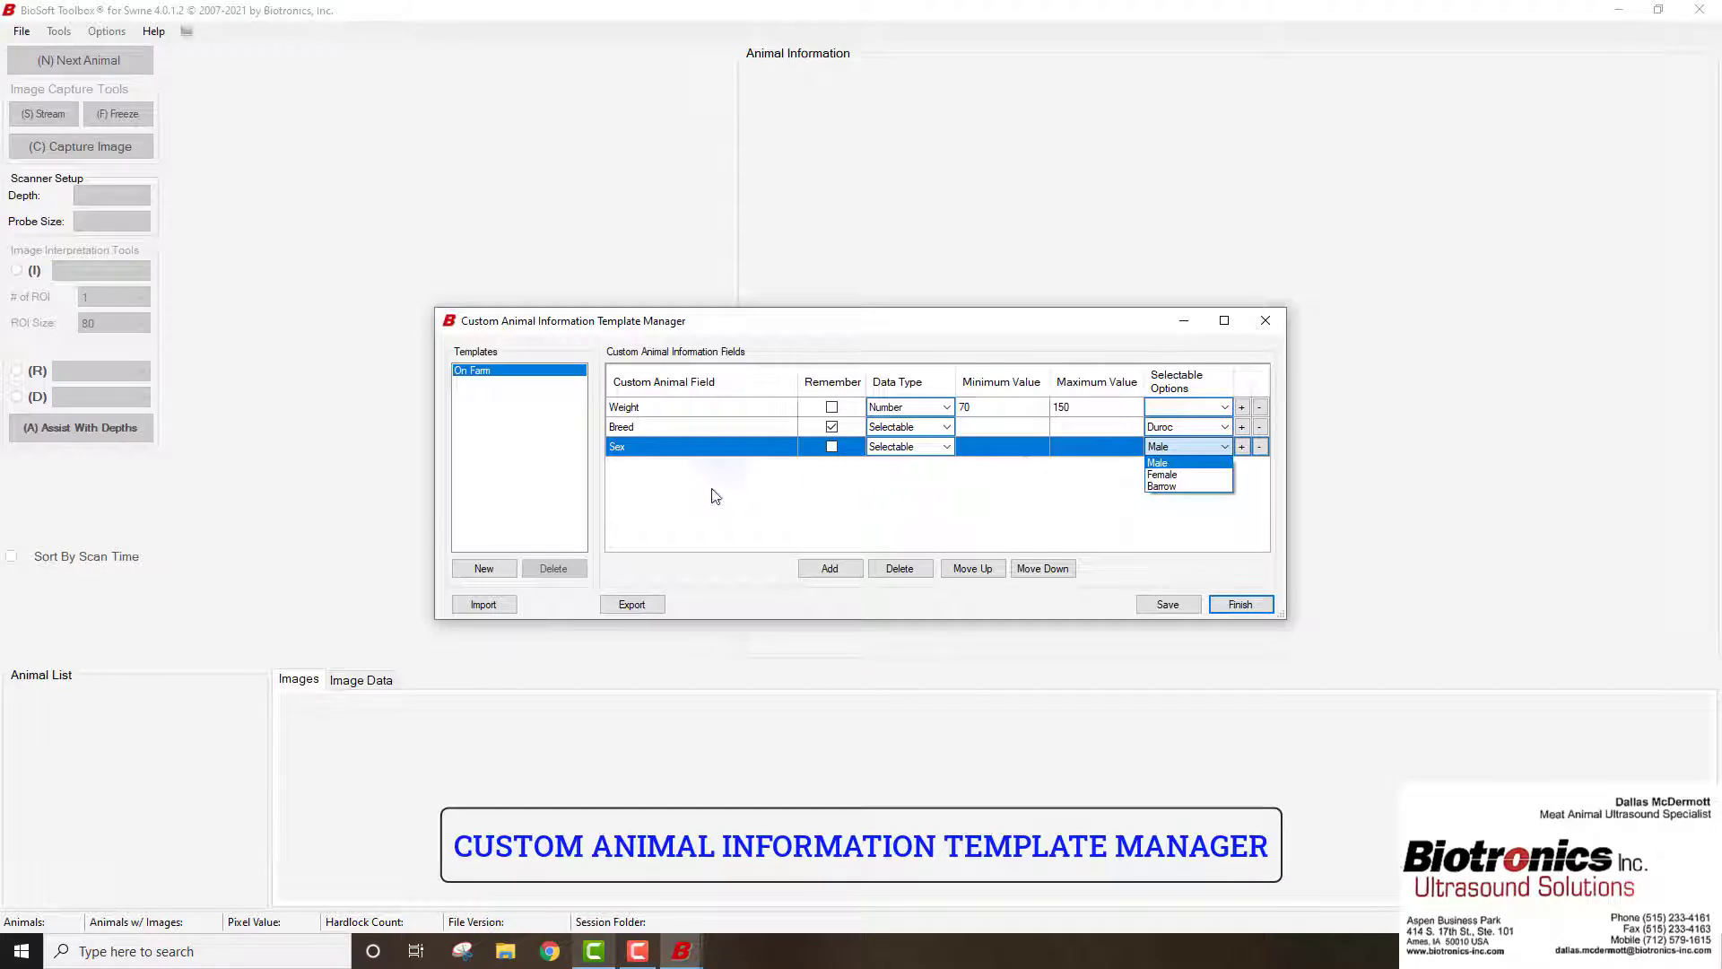
{"action": "left_click", "coordinate": [832, 447]}
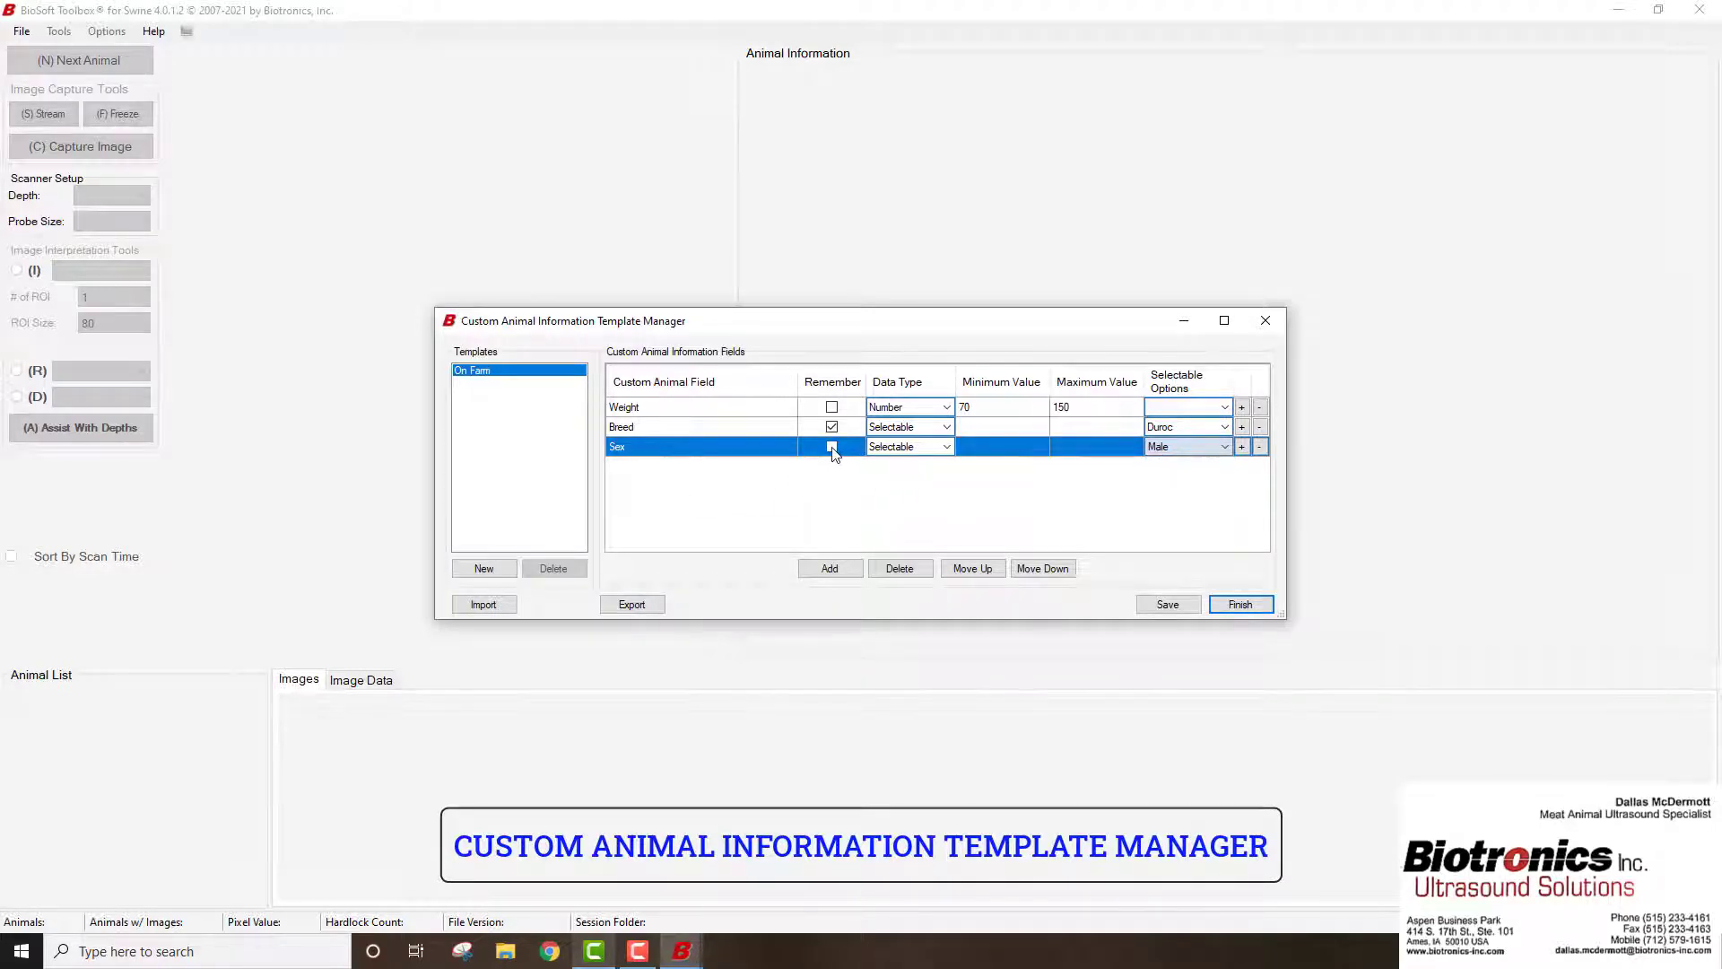
{"action": "left_click", "coordinate": [832, 446]}
Add a Text field named Comment to the On Farm template, then save the template and close its manager
{"action": "left_click", "coordinate": [830, 572]}
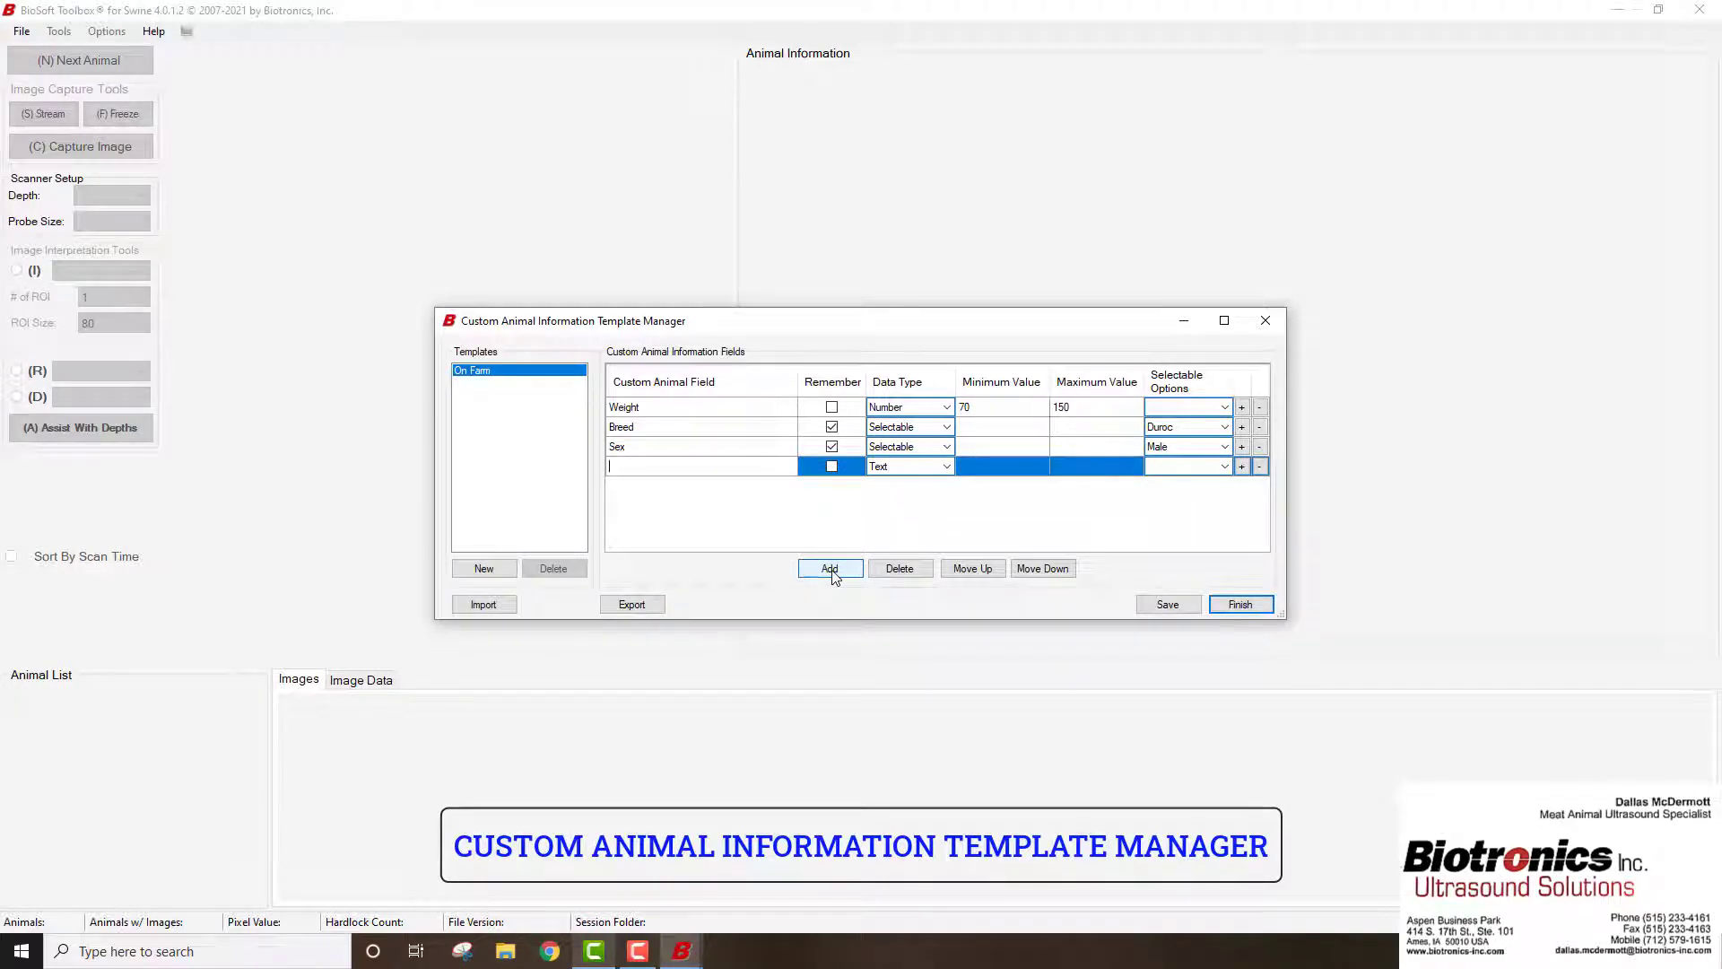
{"action": "type", "text": "Comment"}
{"action": "left_click", "coordinate": [1160, 610]}
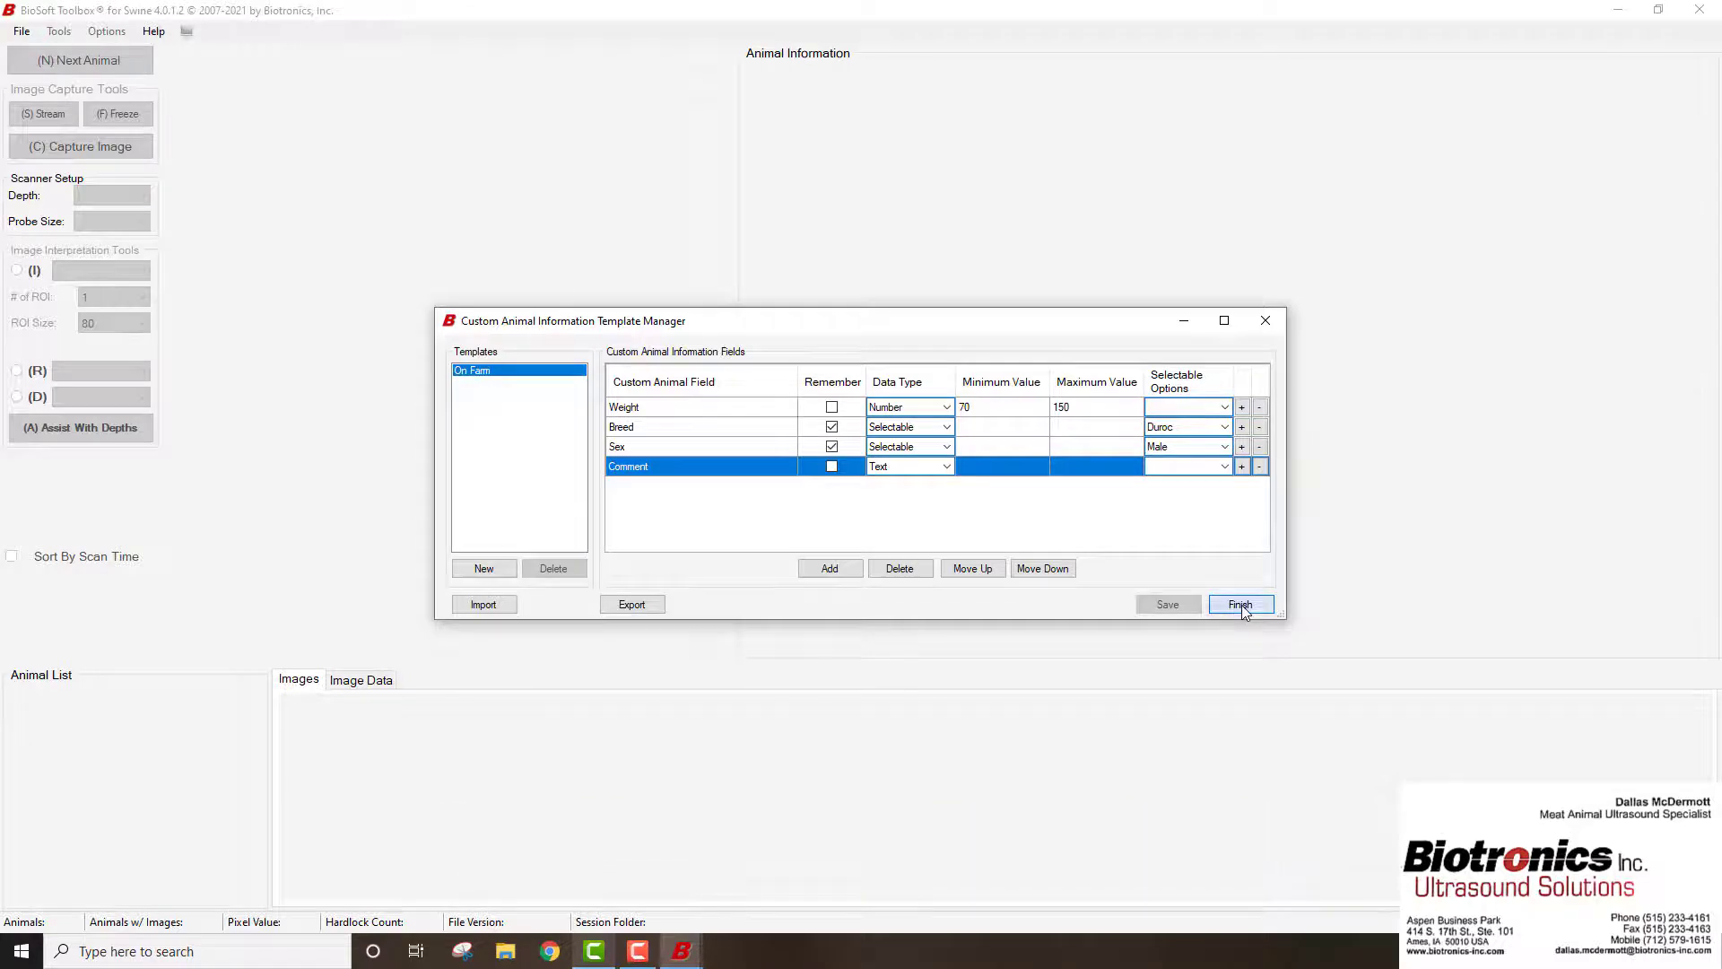
{"action": "left_click", "coordinate": [1241, 604]}
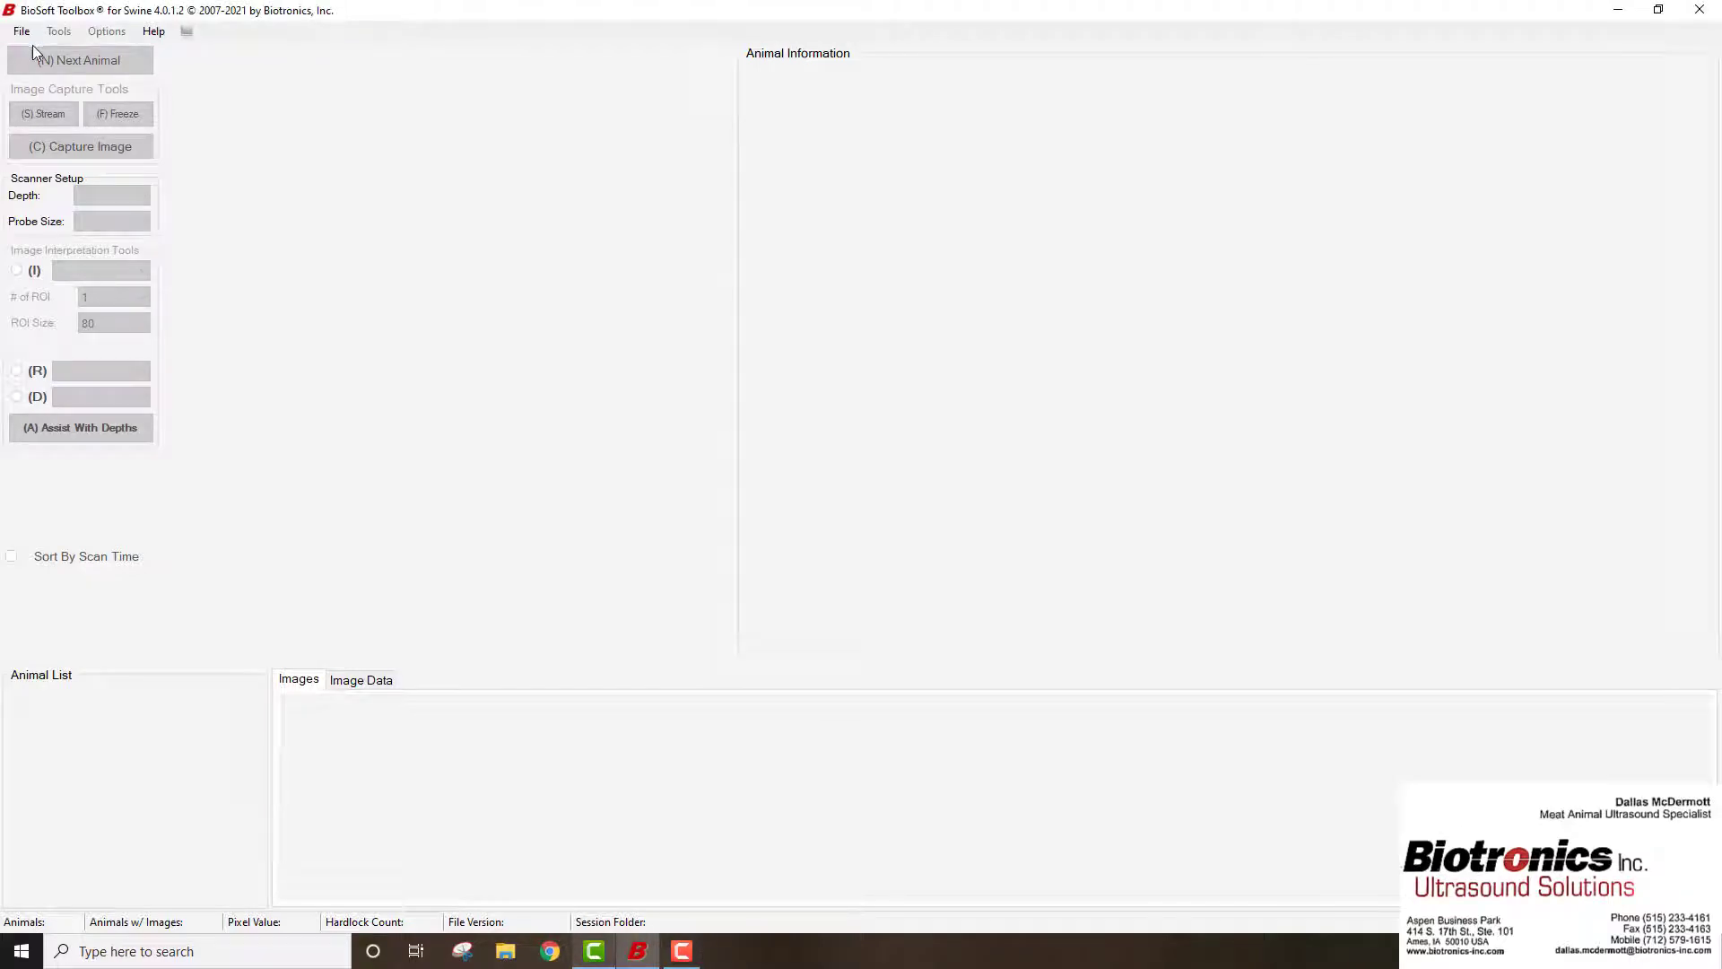
Create a custom image measurement template named "BF Area IMF"
{"action": "left_click", "coordinate": [23, 31]}
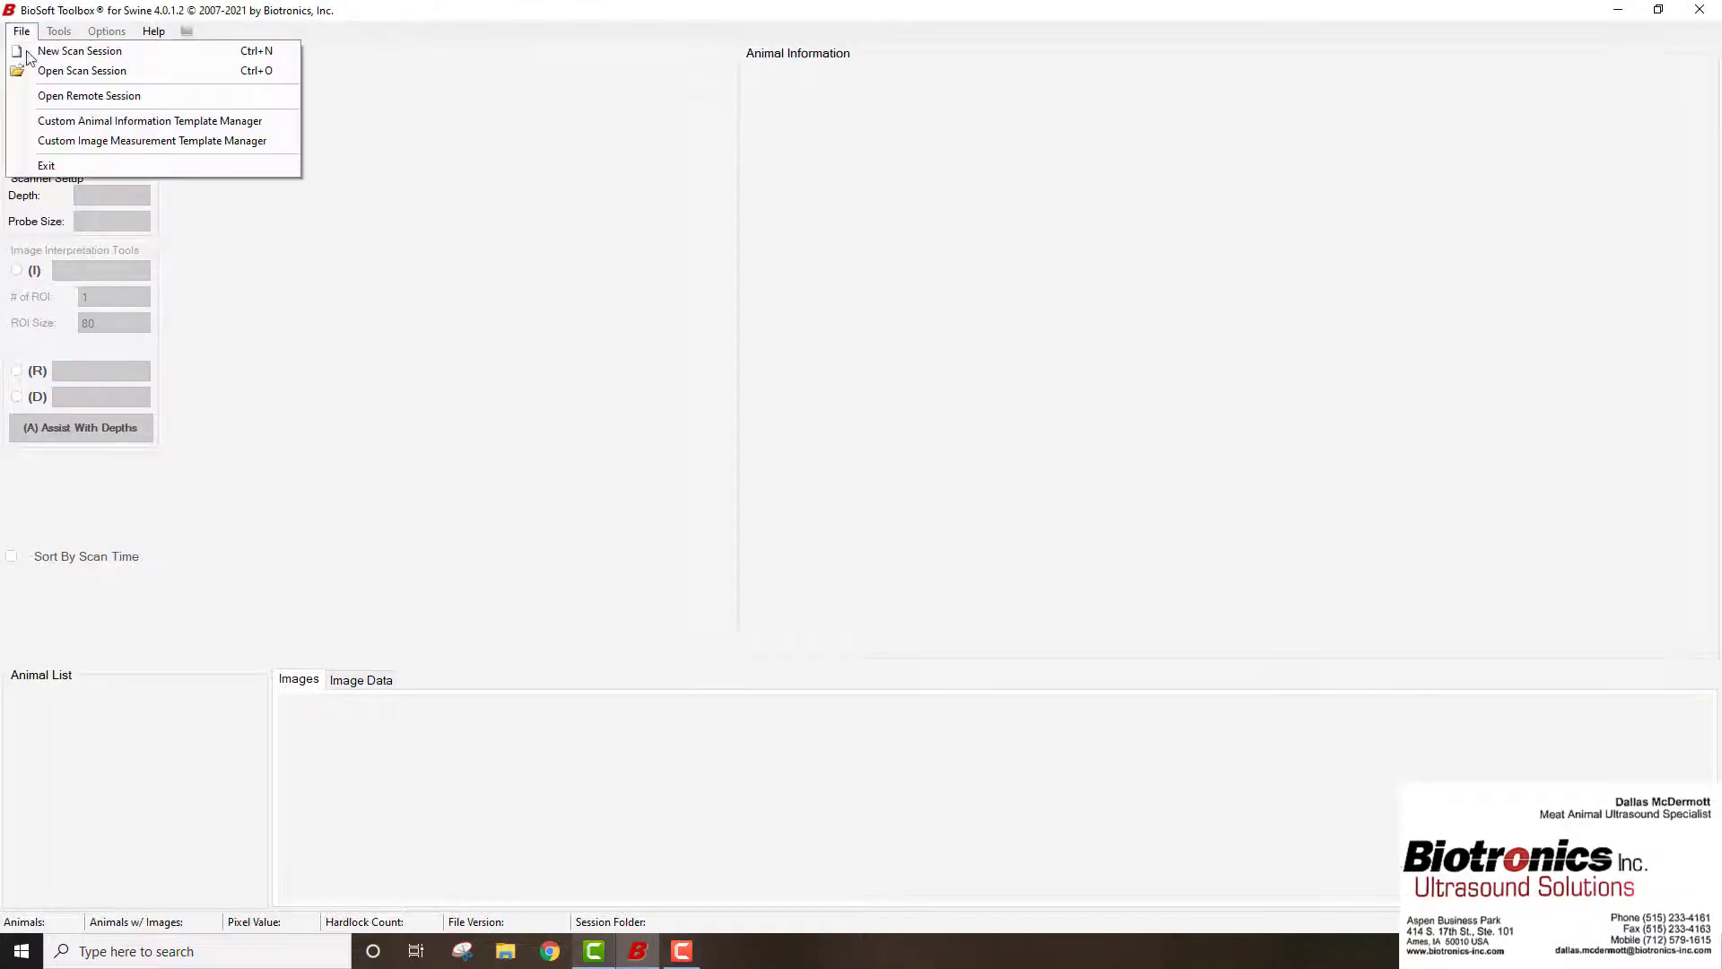
{"action": "left_click", "coordinate": [131, 144]}
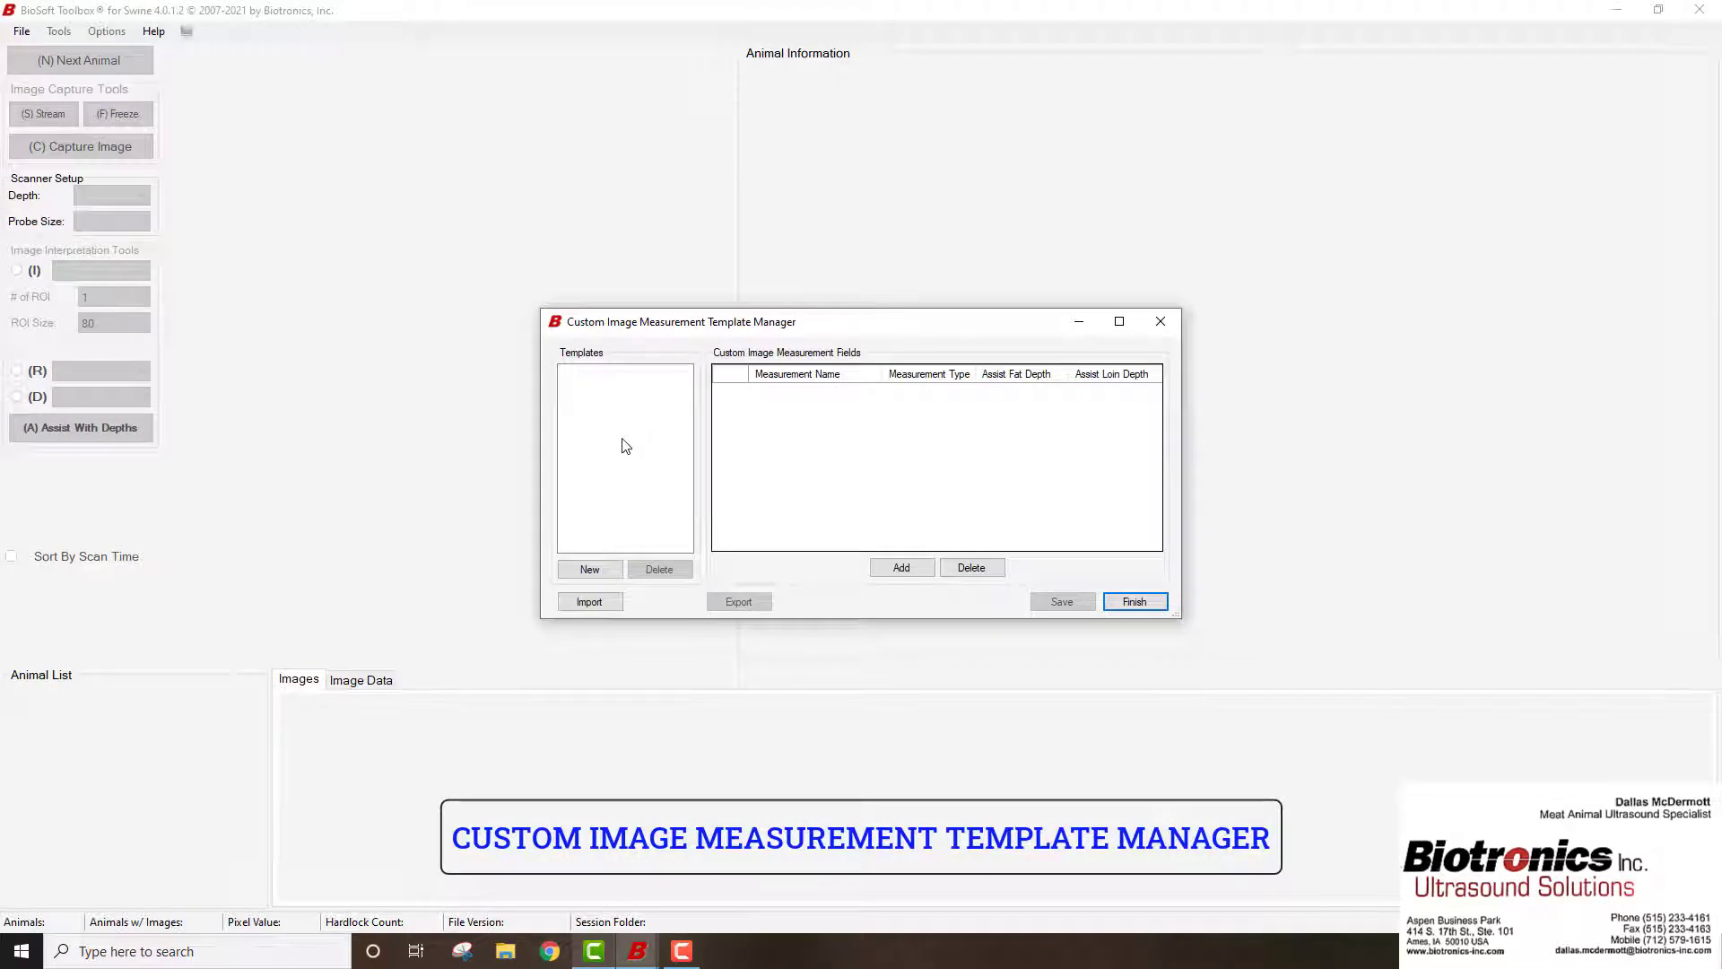
{"action": "left_click", "coordinate": [600, 573]}
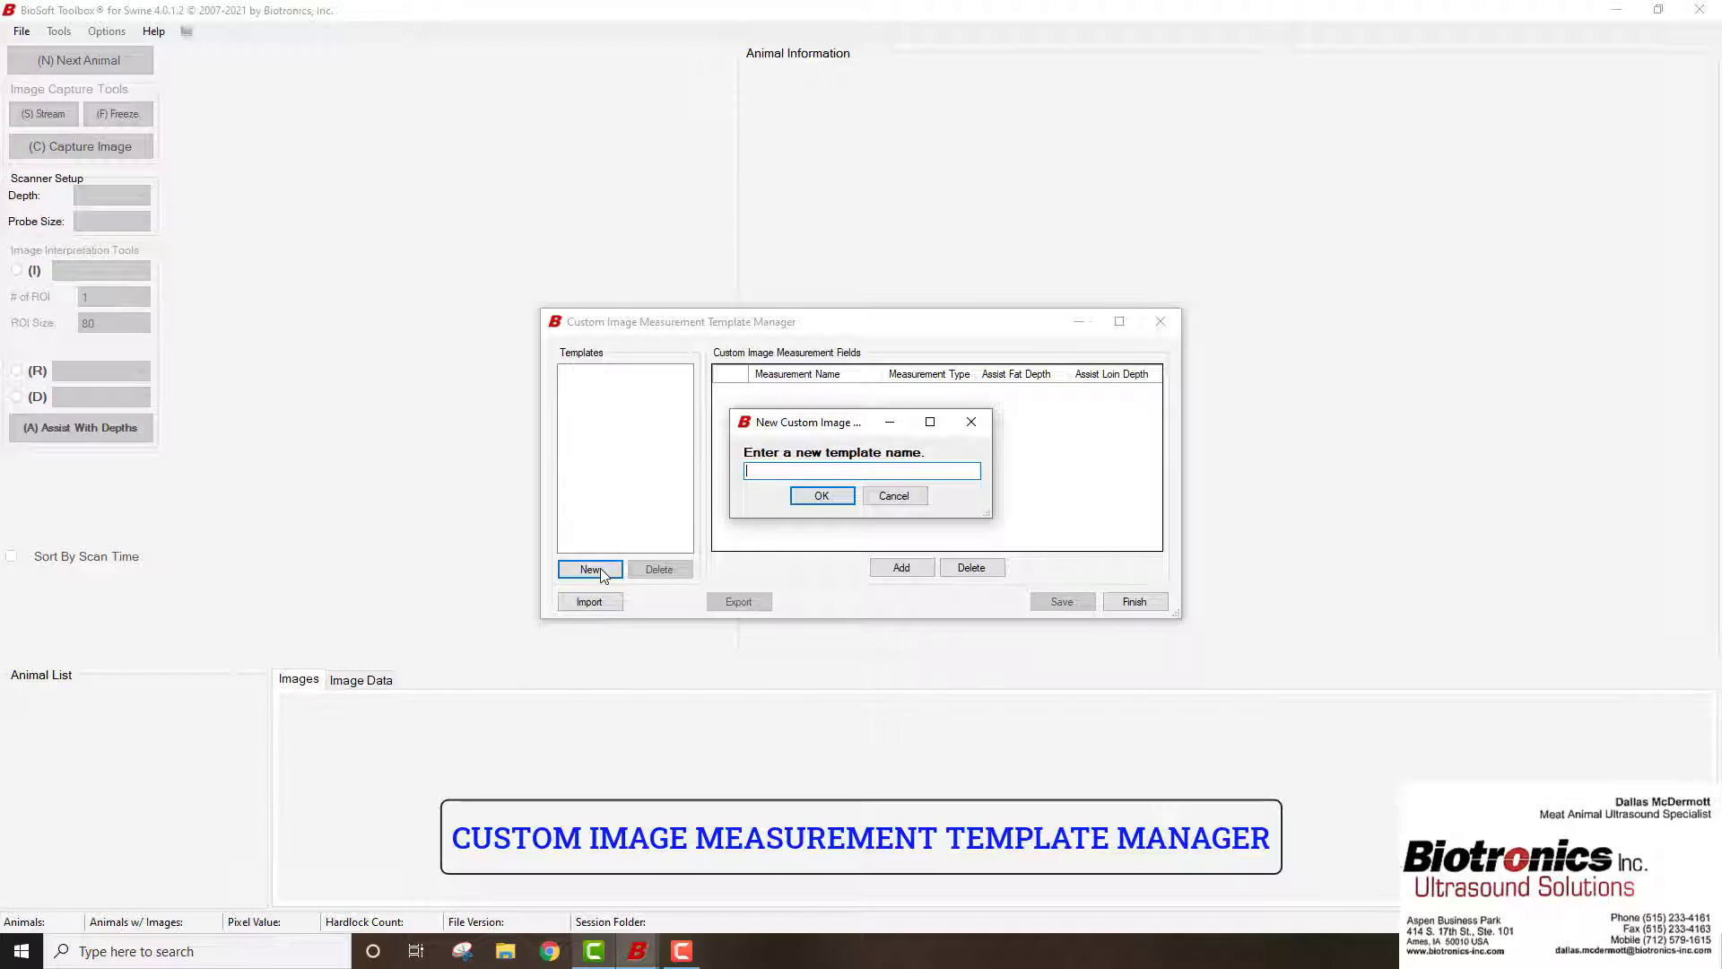
{"action": "type", "text": "BF Area IMF"}
{"action": "left_click", "coordinate": [822, 496]}
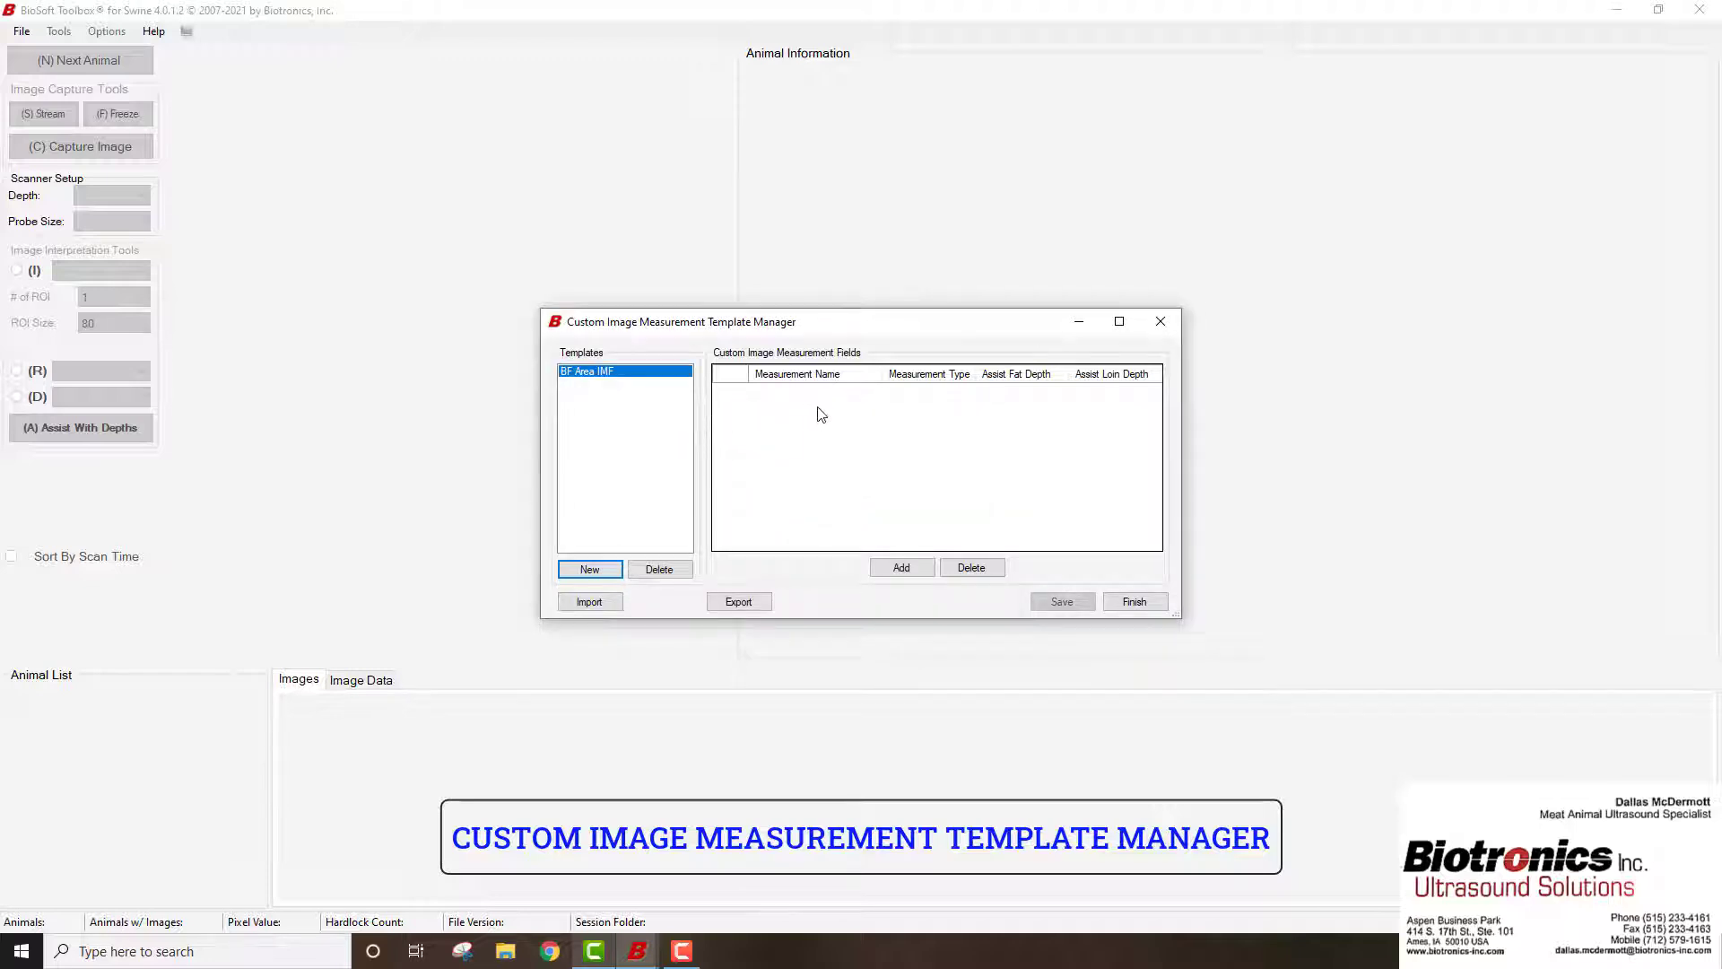
Add a measurement named BF with the Linear Fat measurement type to the BF Area IMF template
{"action": "left_click", "coordinate": [887, 565]}
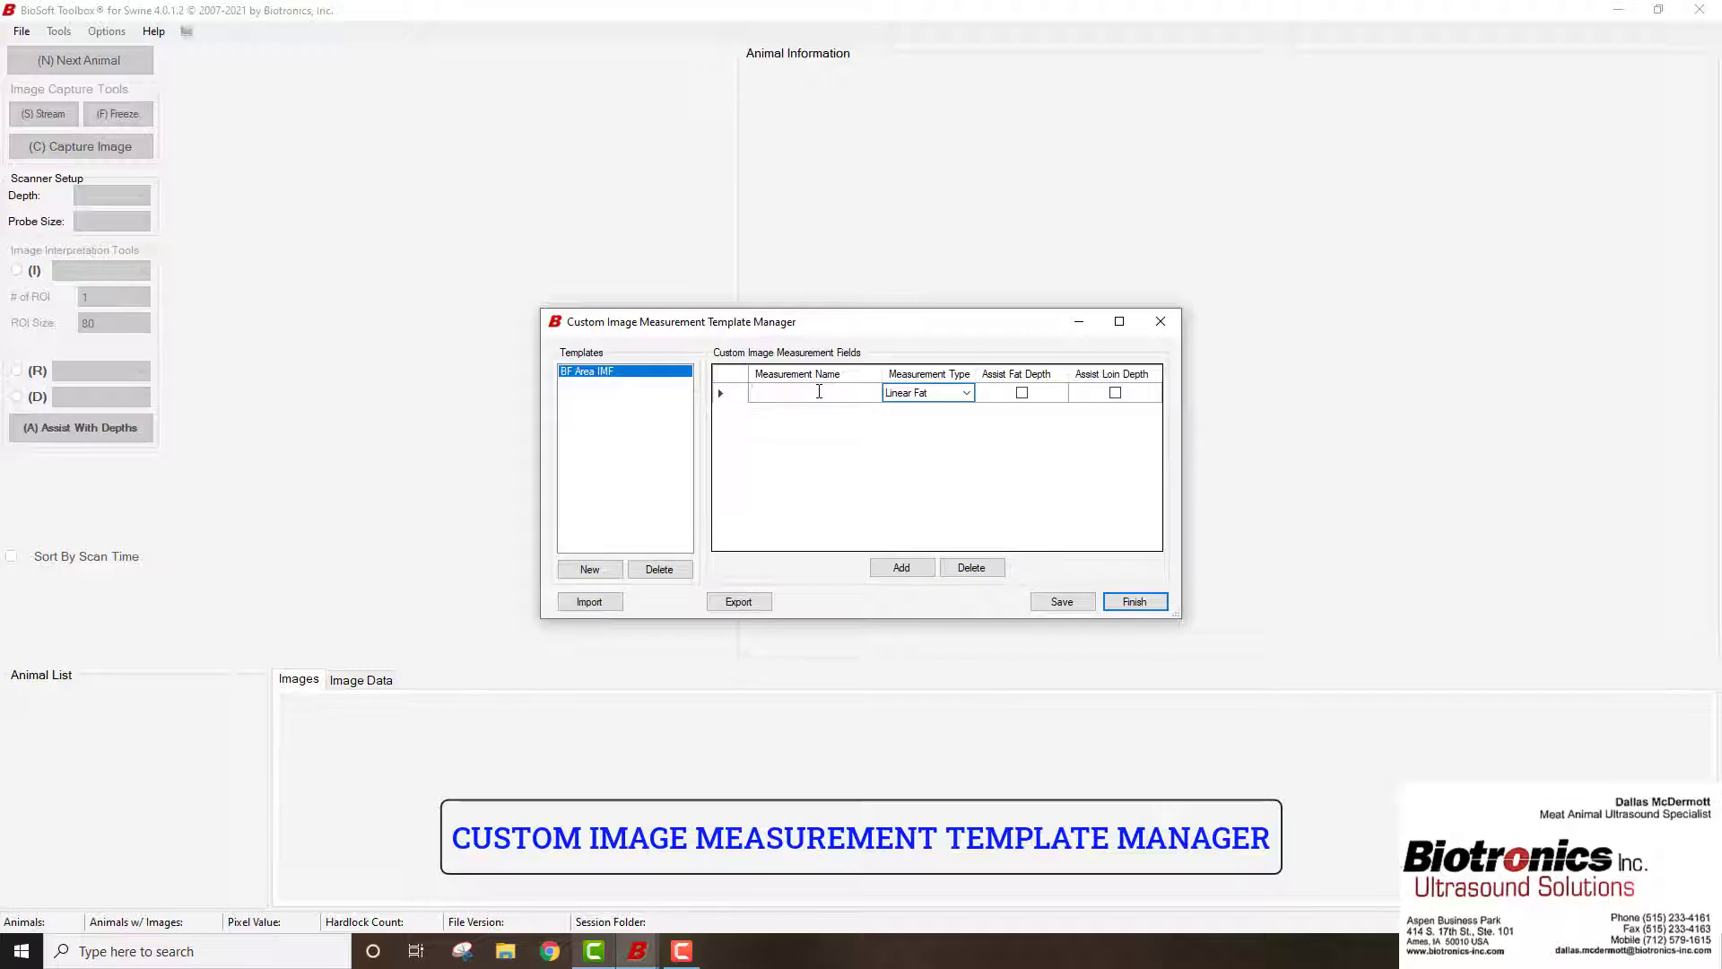
{"action": "type", "text": "BF"}
{"action": "left_click", "coordinate": [966, 393]}
{"action": "left_click", "coordinate": [968, 394]}
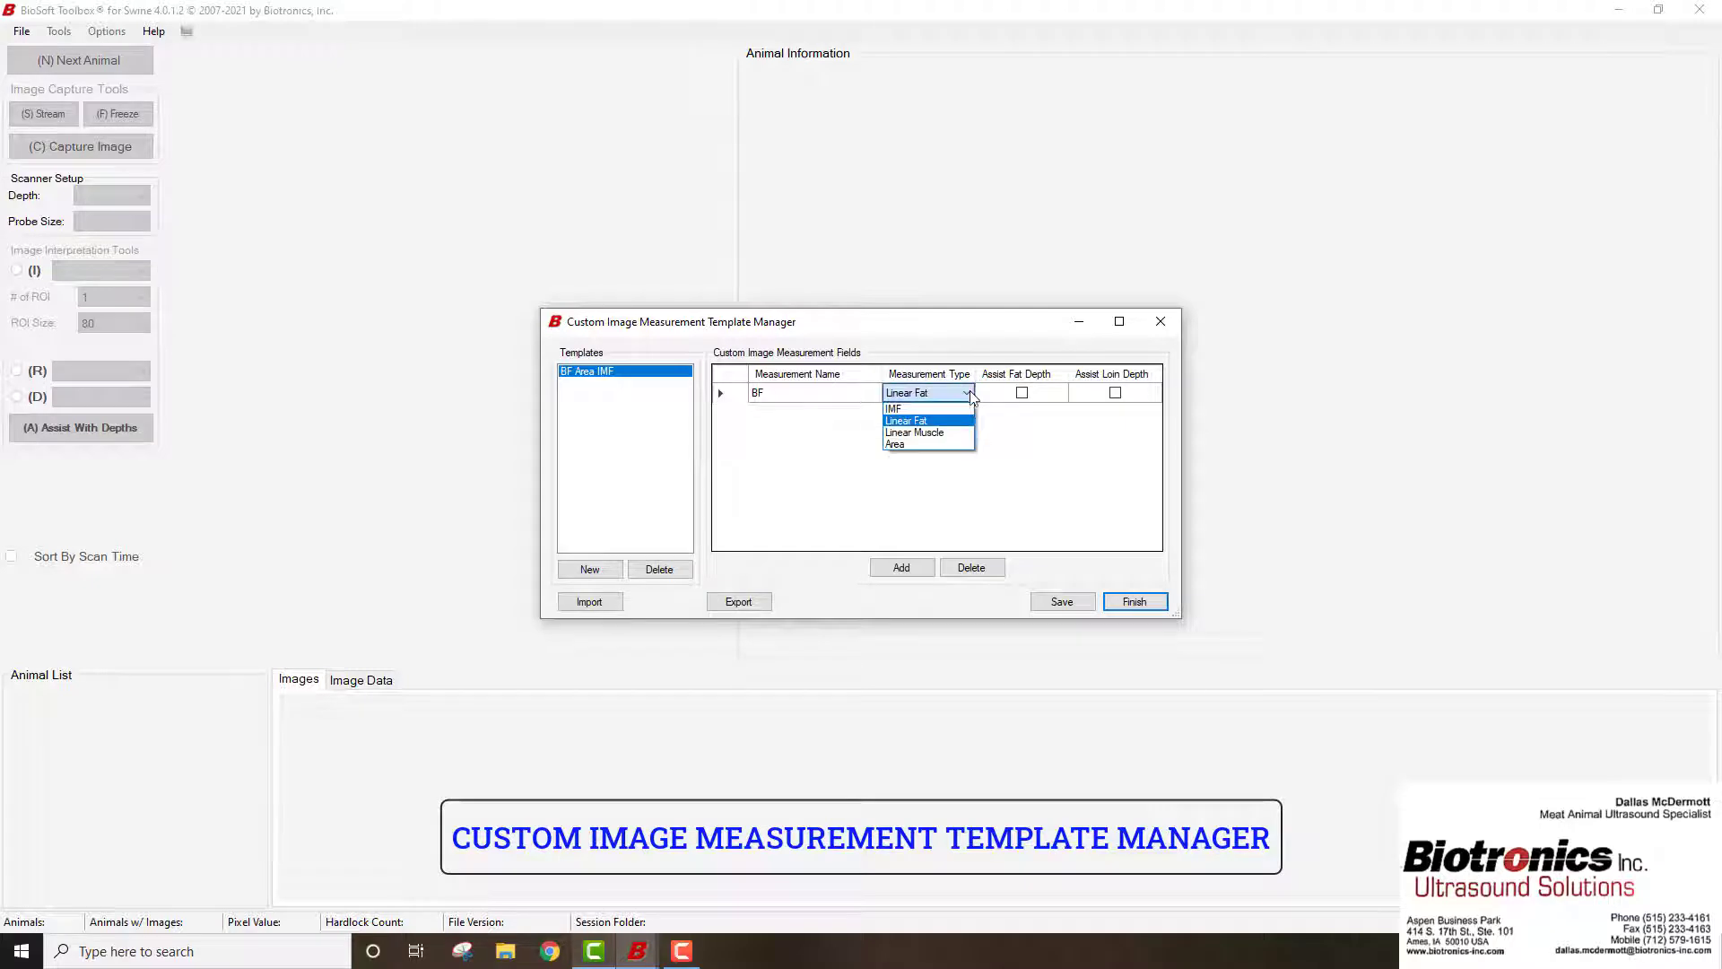
{"action": "left_click", "coordinate": [952, 422]}
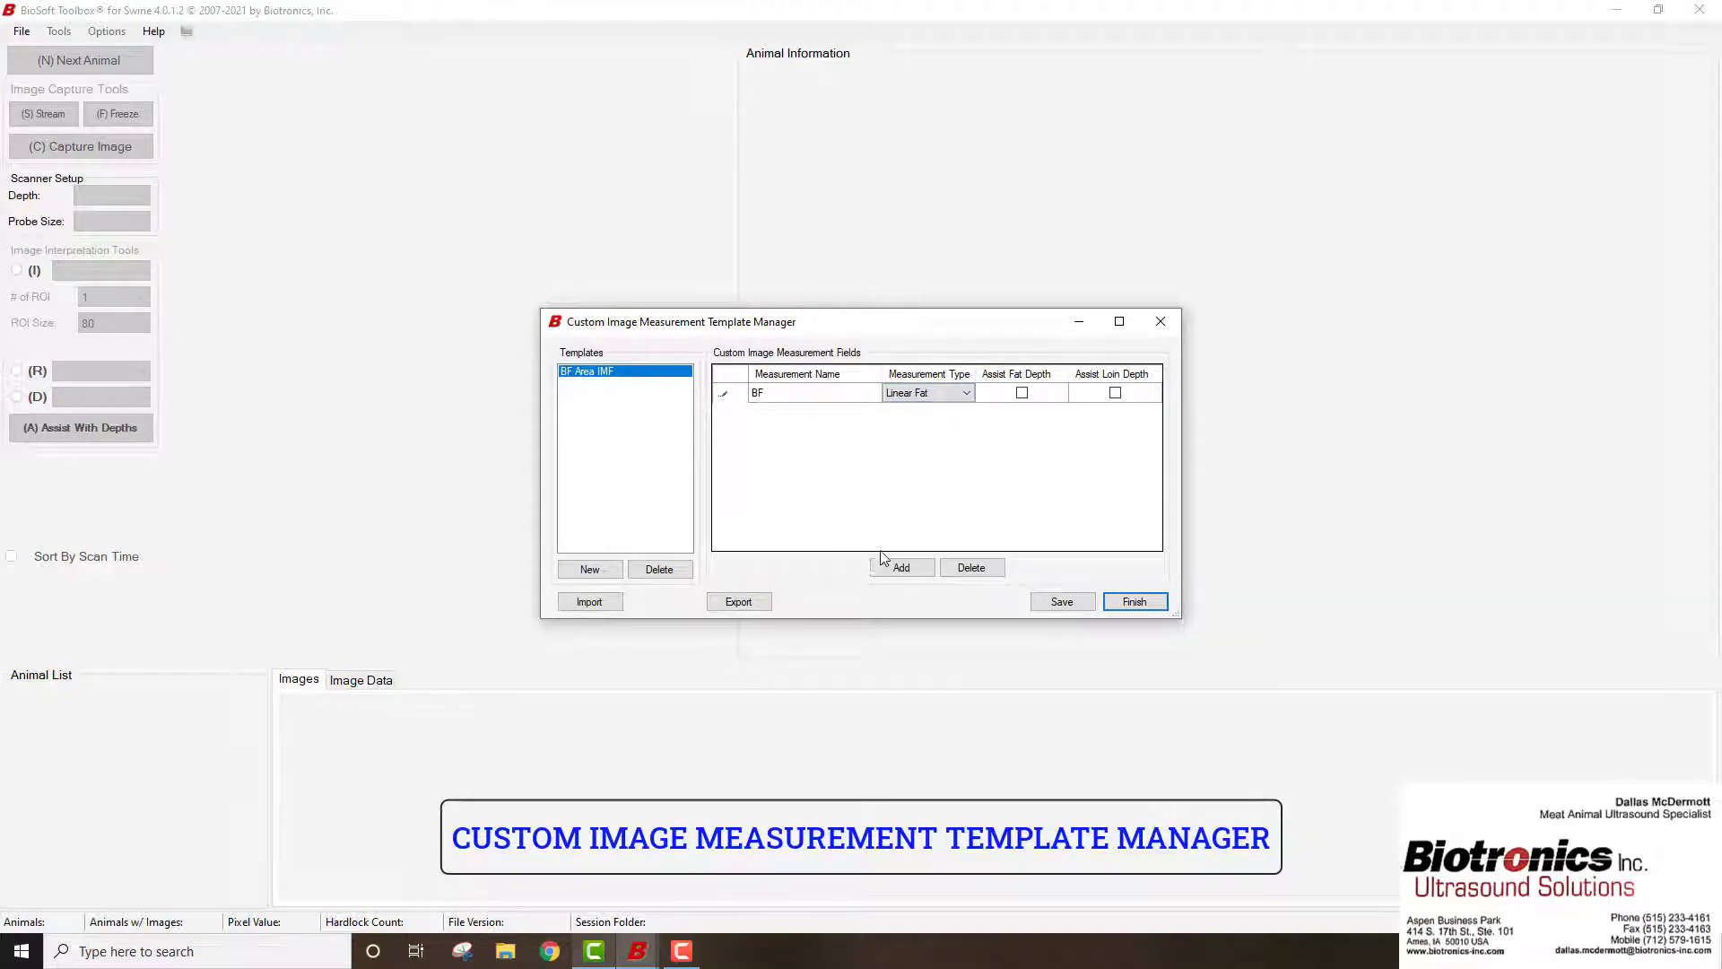
Add a measurement named Loin Area with the Area measurement type
{"action": "left_click", "coordinate": [903, 568]}
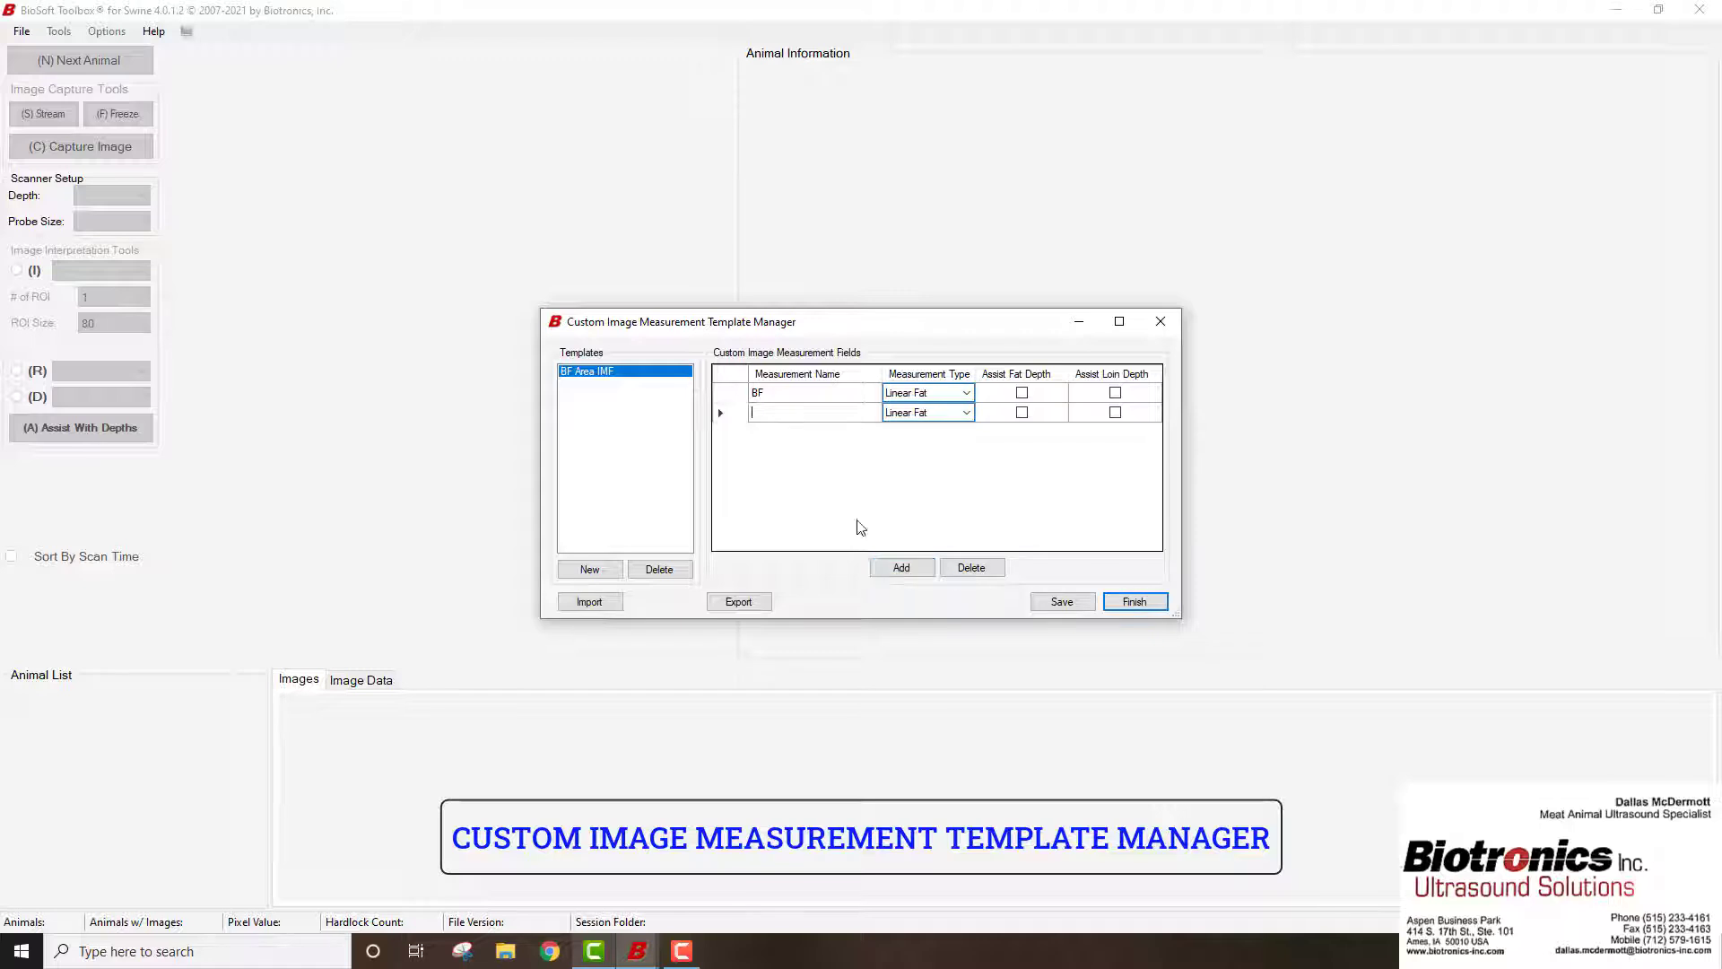
{"action": "left_click", "coordinate": [794, 409]}
{"action": "type", "text": "Loin Area"}
{"action": "left_click", "coordinate": [964, 413]}
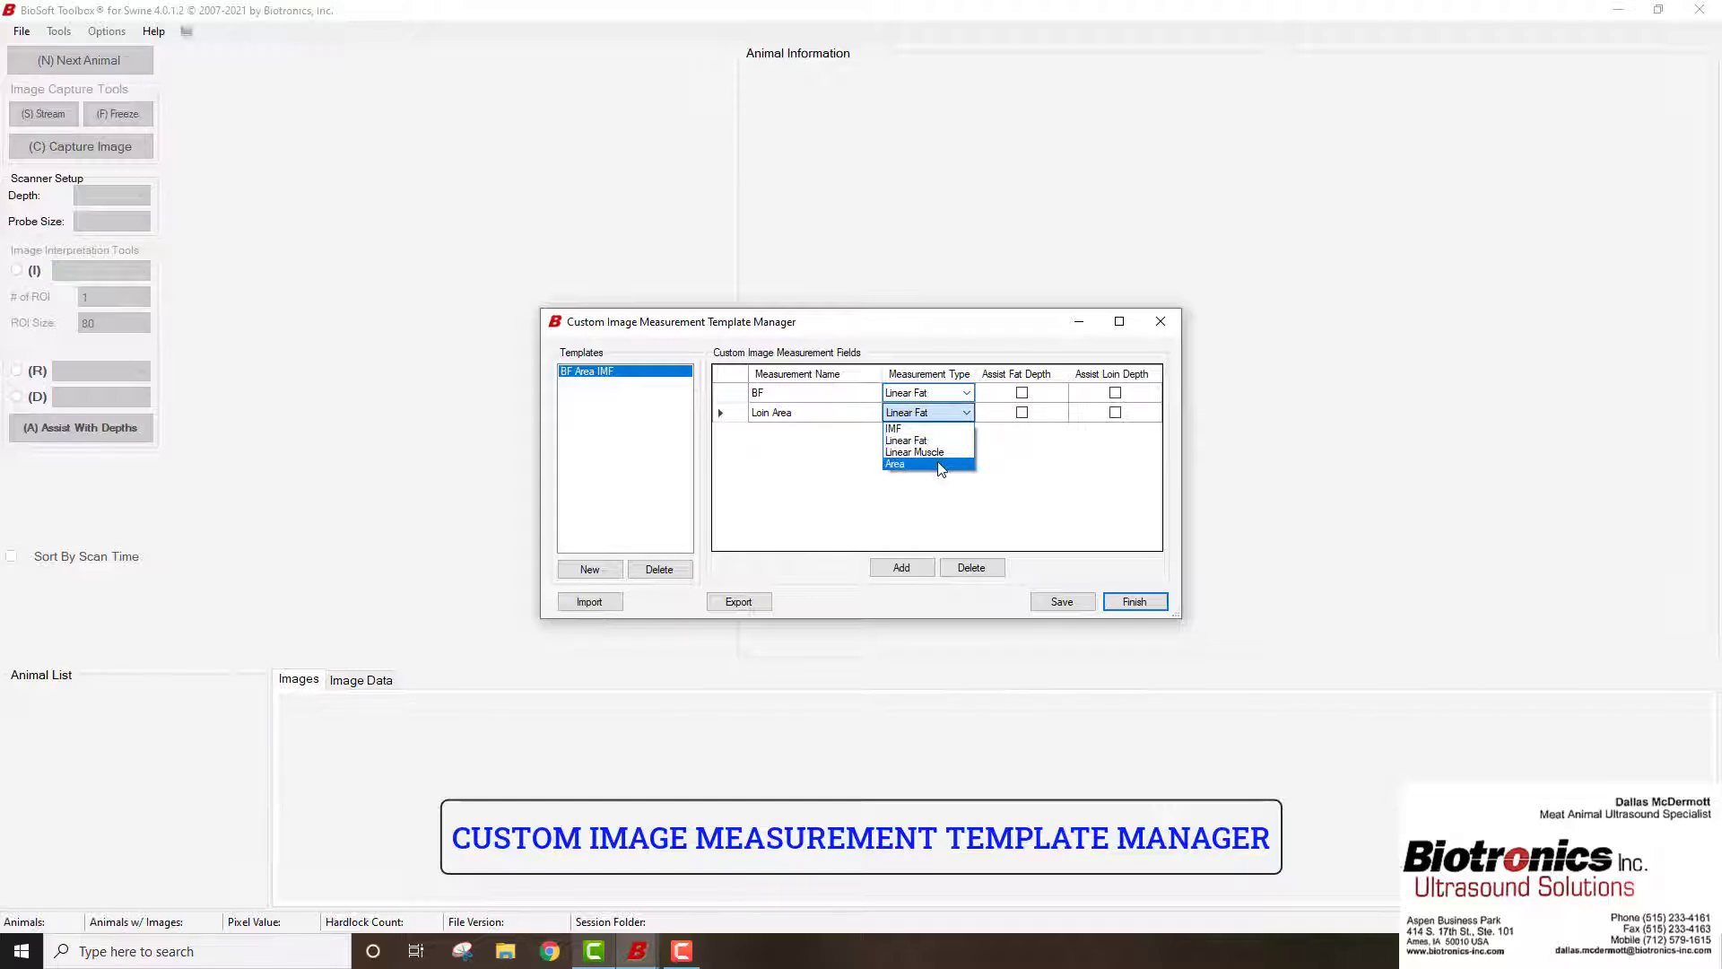
{"action": "left_click", "coordinate": [940, 464]}
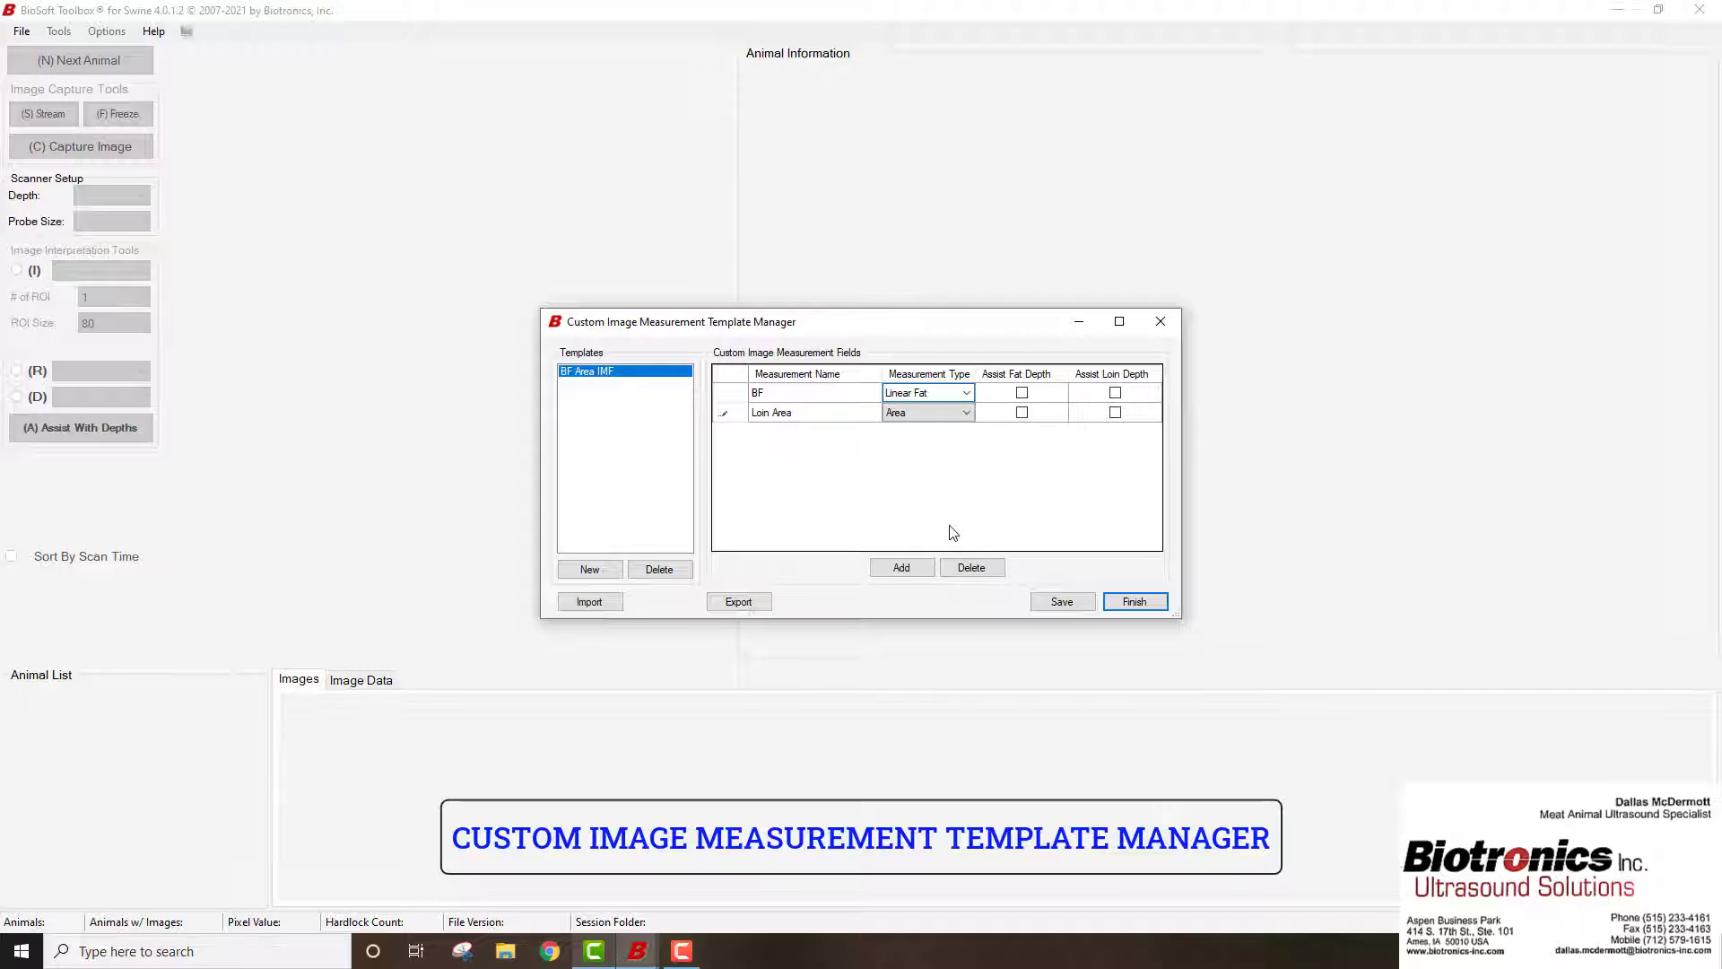
Add a measurement named IMF with the IMF measurement type and save the BF Area IMF template
{"action": "left_click", "coordinate": [913, 572]}
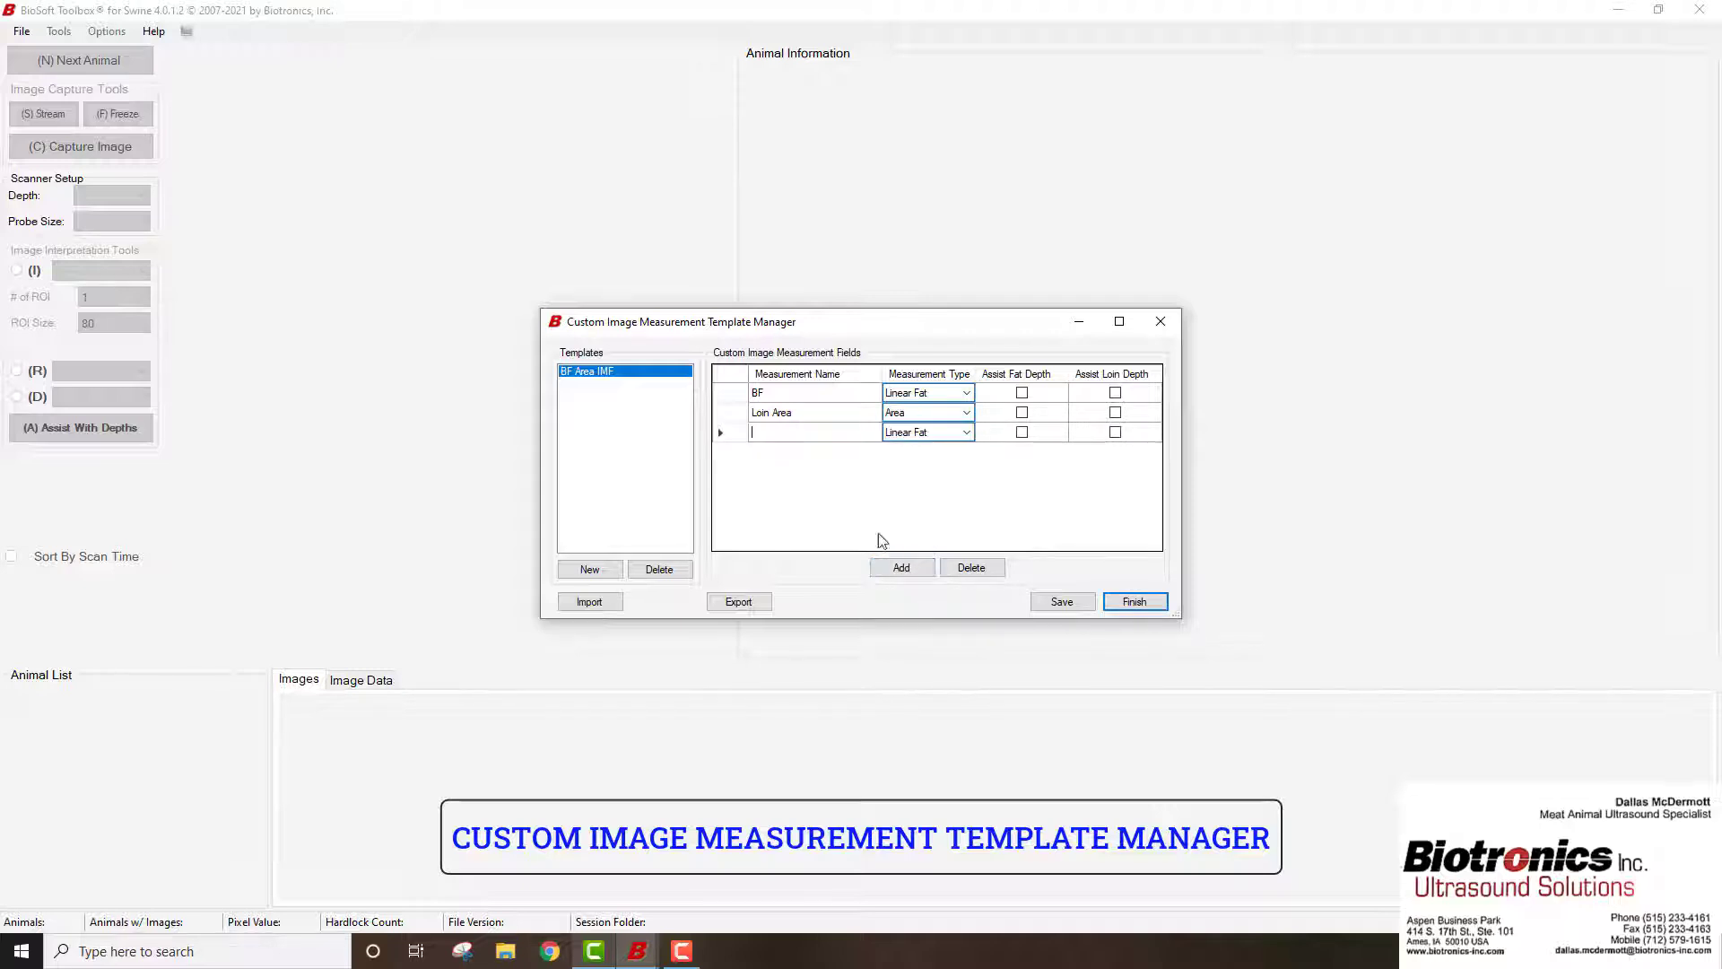
{"action": "type", "text": "IMF"}
{"action": "left_click", "coordinate": [956, 432]}
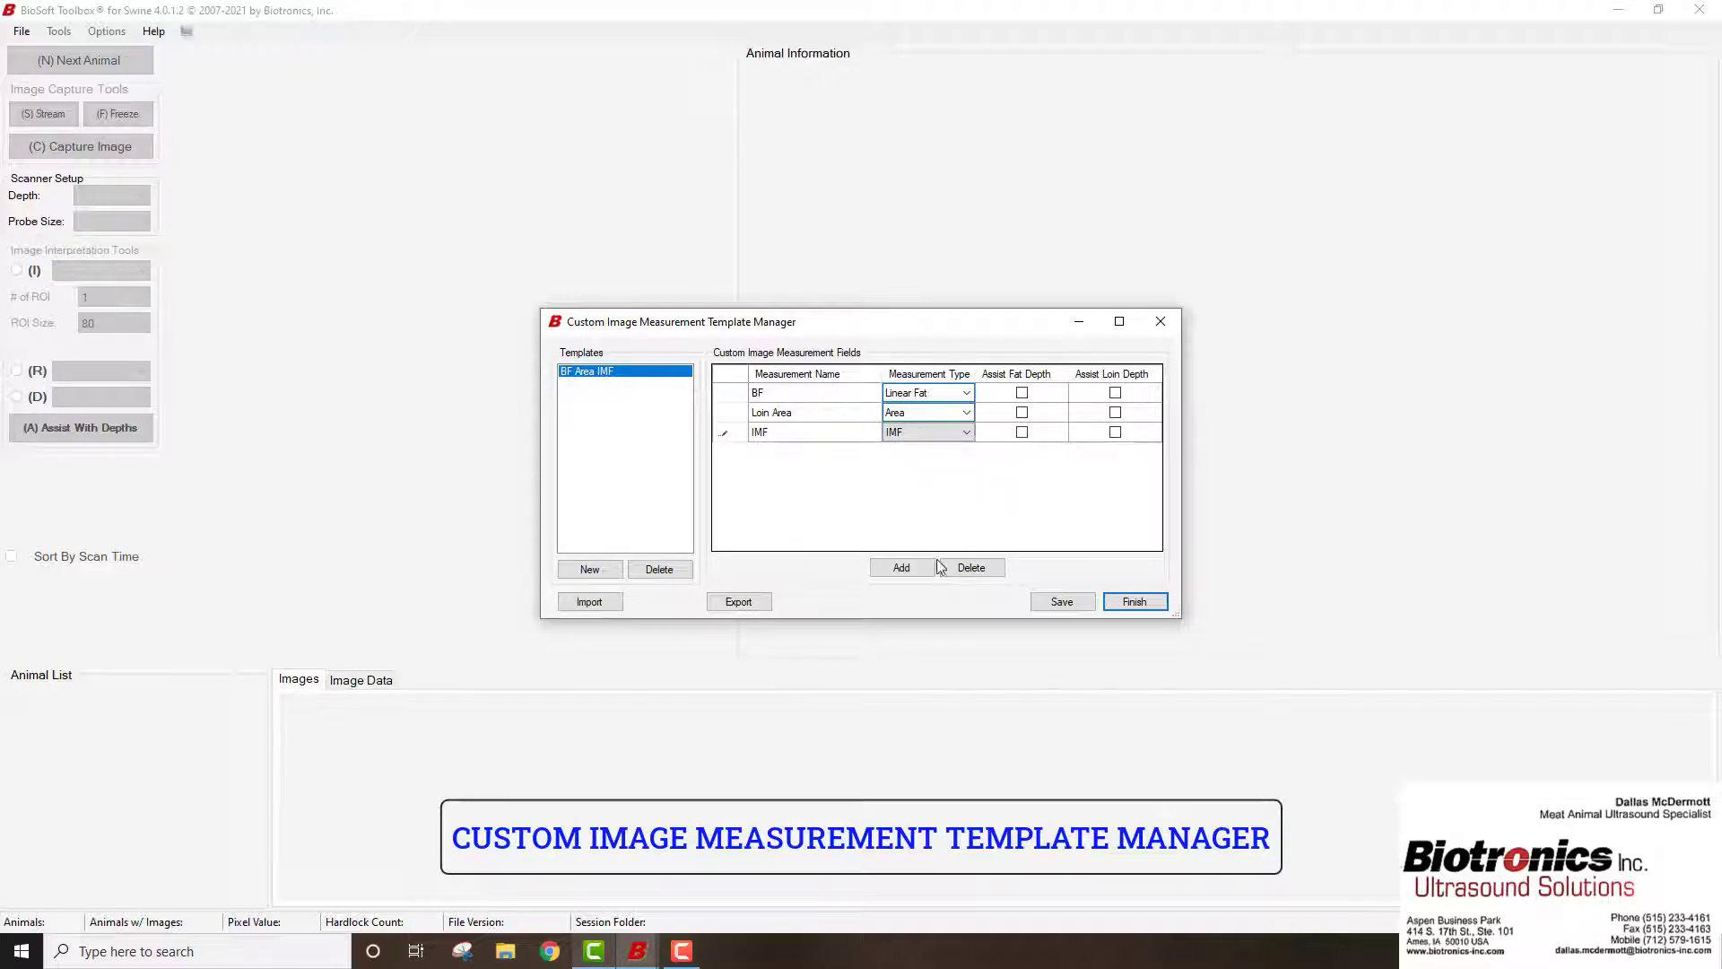
{"action": "left_click", "coordinate": [1078, 603]}
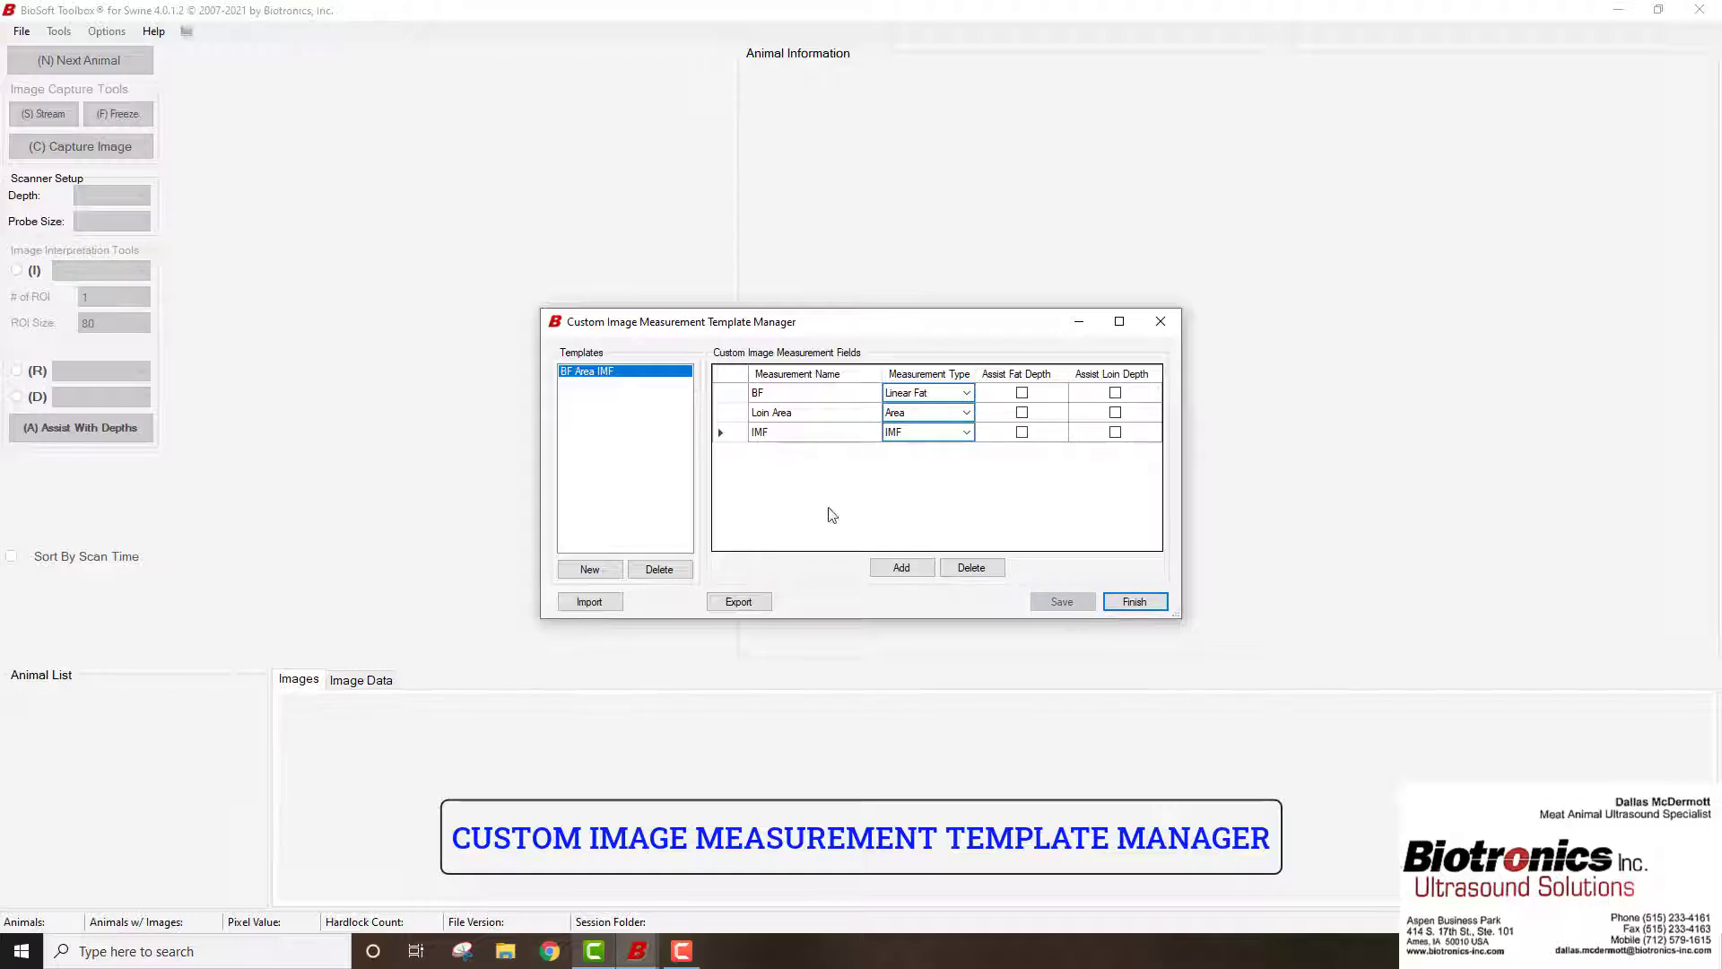
Create a second custom image measurement template named "Fat Depth Muscle Depth IMF"
{"action": "left_click", "coordinate": [591, 571]}
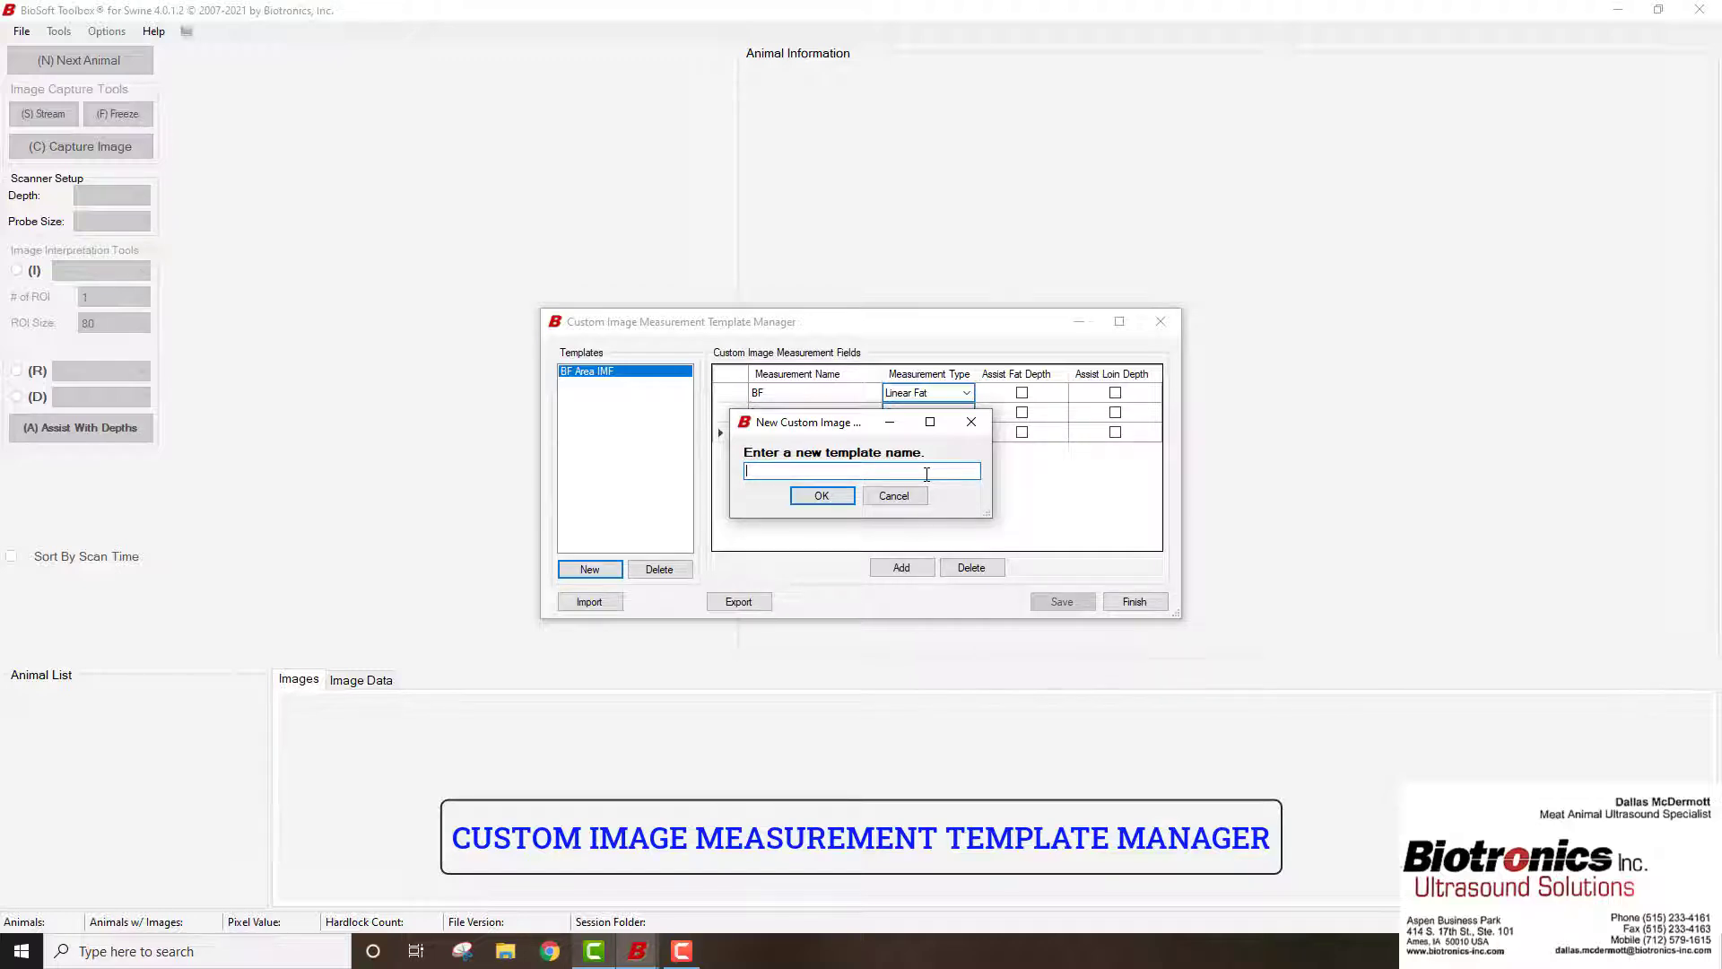
{"action": "type", "text": "Fat Depth"}
{"action": "type", "text": "Muscle Depth IMF"}
{"action": "left_click", "coordinate": [822, 496]}
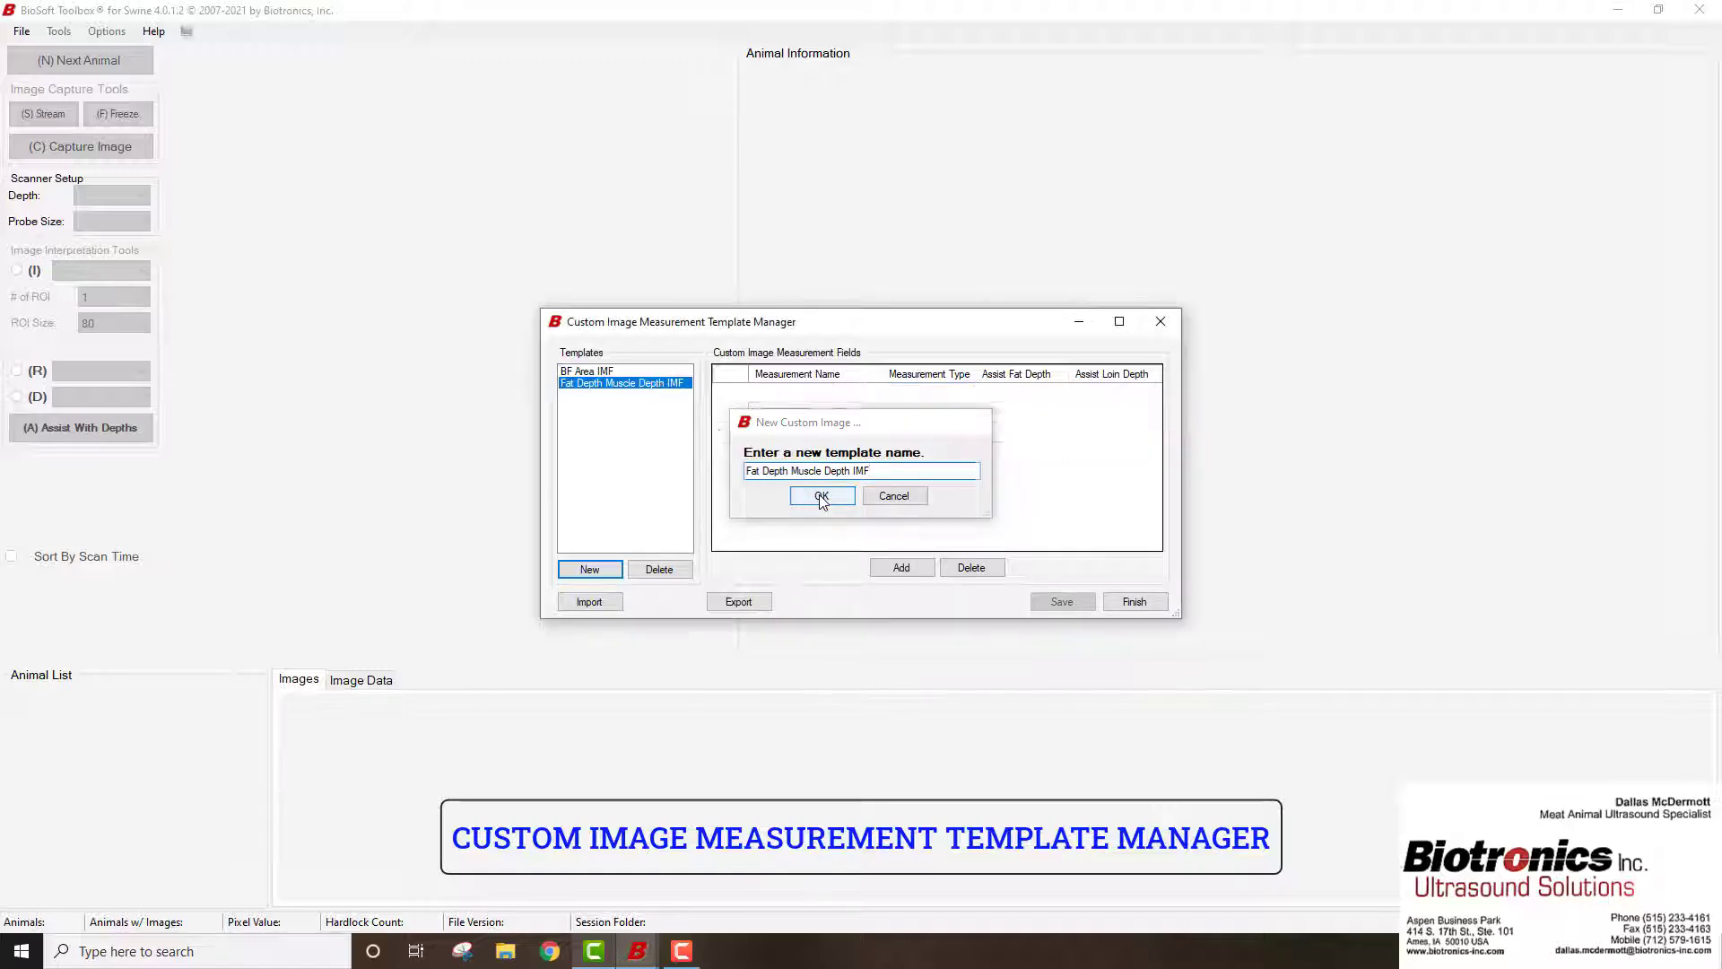
Add a Linear Fat measurement named Fat Depth to the new template and enable Assist Fat Depth for it
{"action": "left_click", "coordinate": [897, 572]}
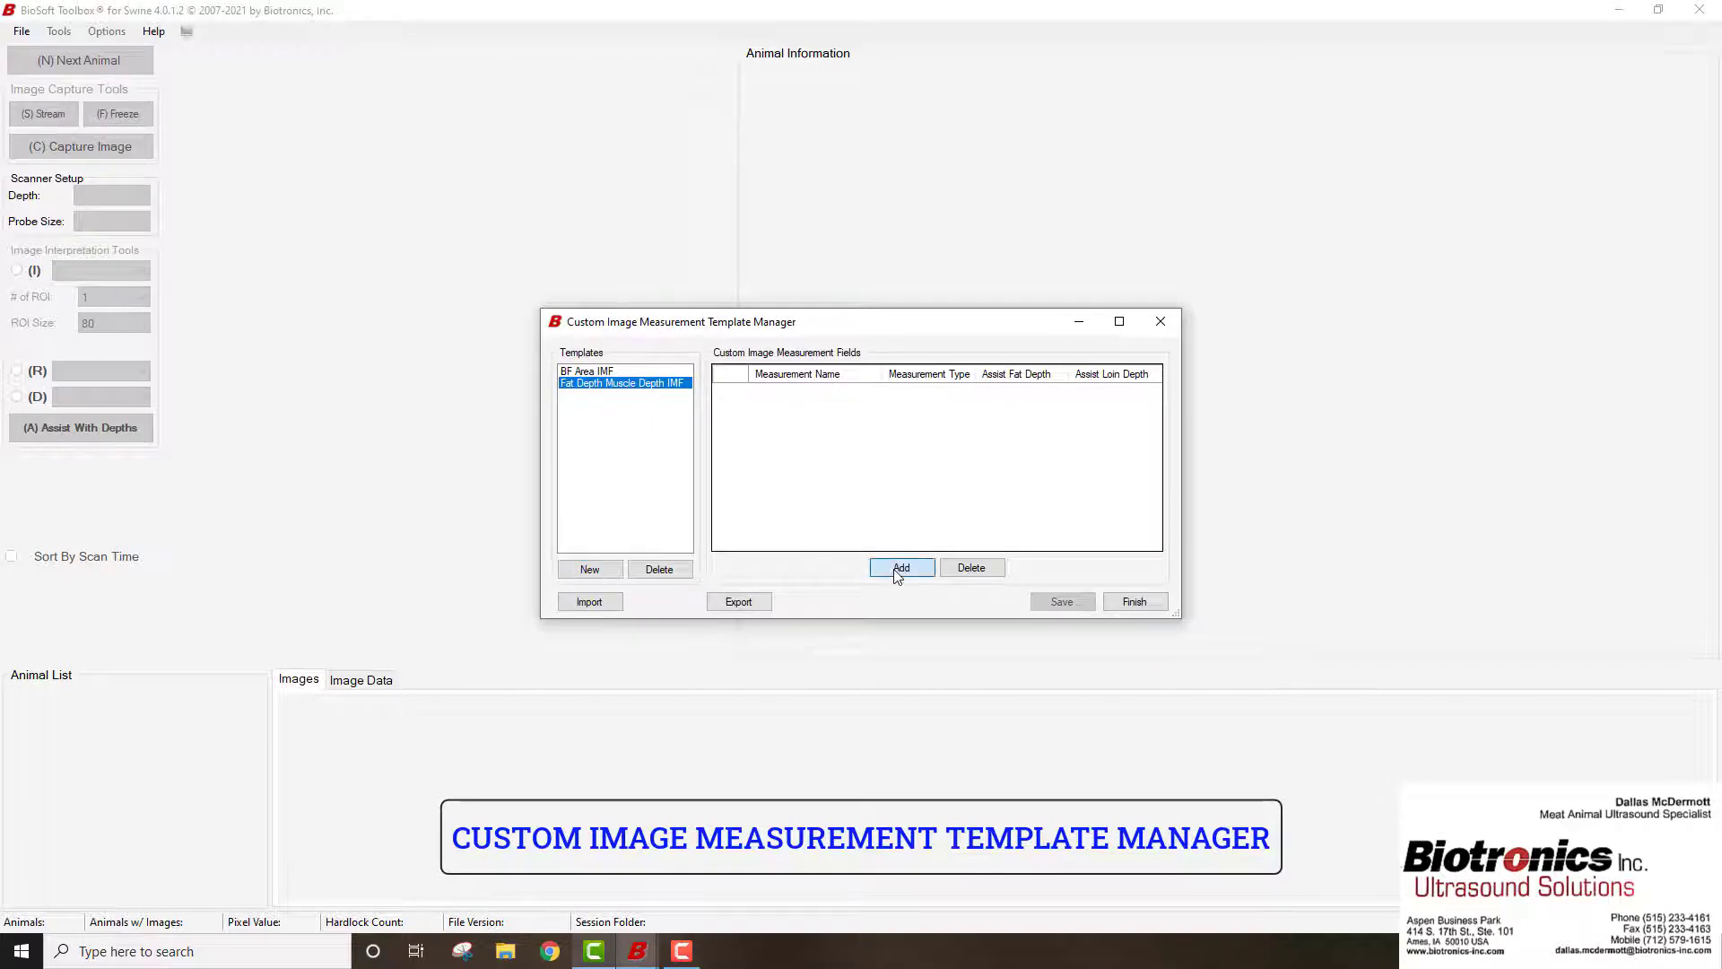
{"action": "left_click", "coordinate": [897, 572]}
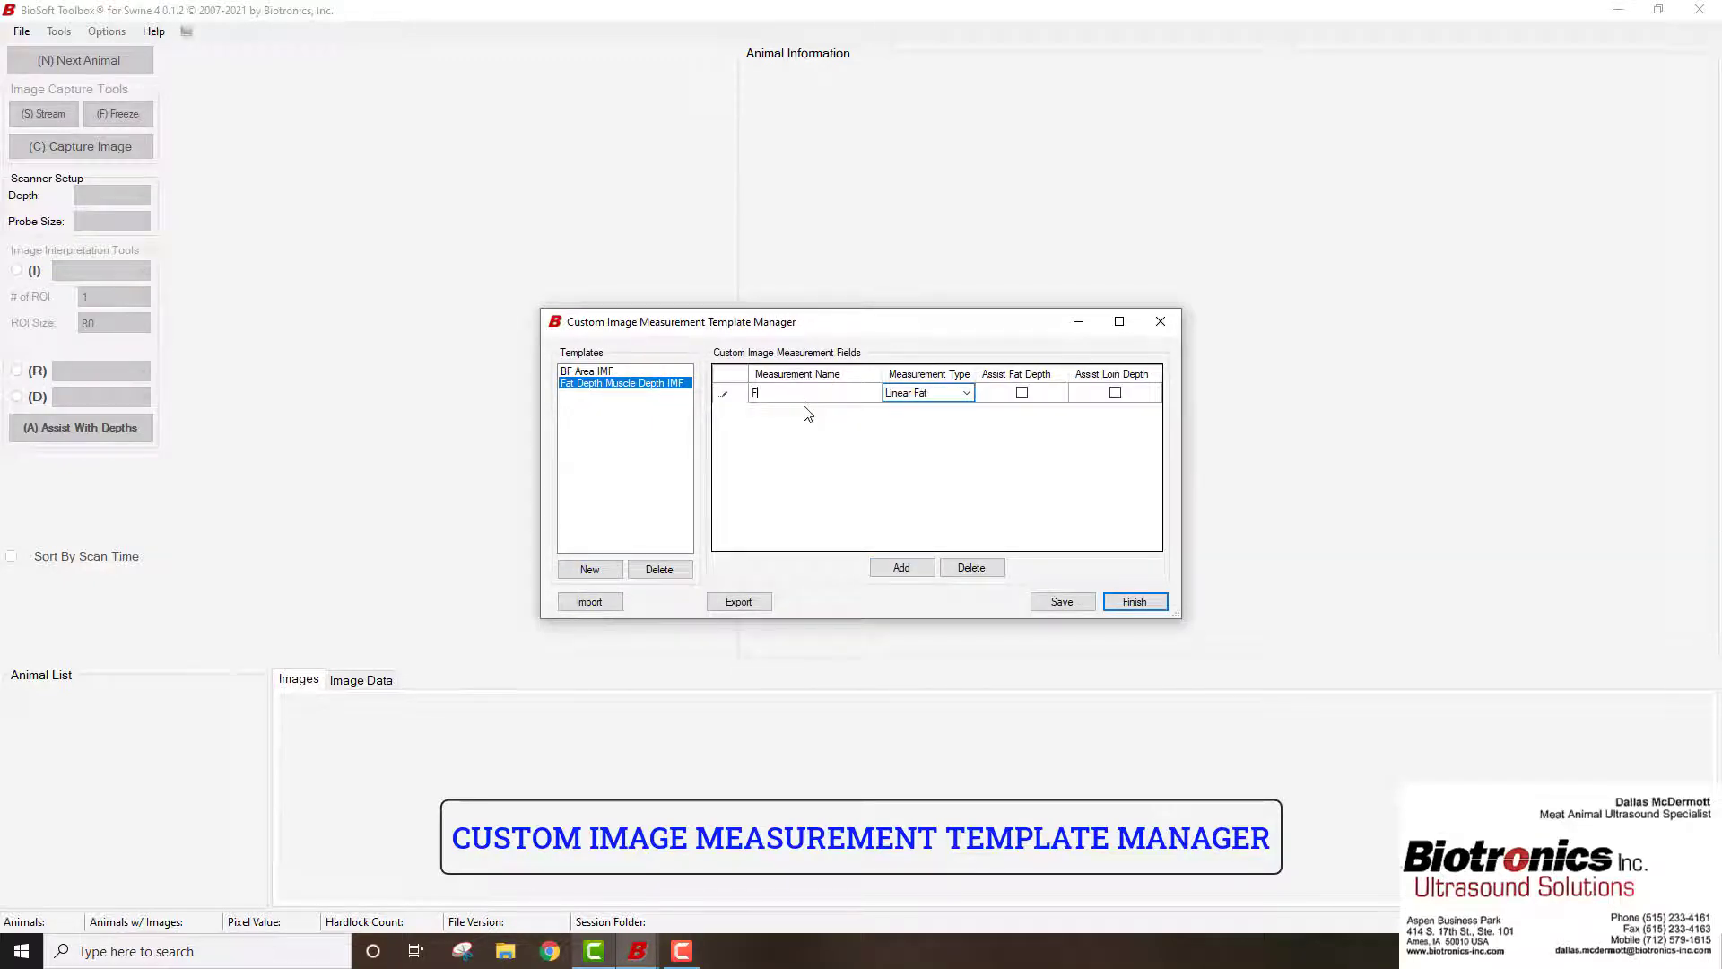
{"action": "type", "text": "Fat Depth"}
{"action": "left_click", "coordinate": [1022, 395]}
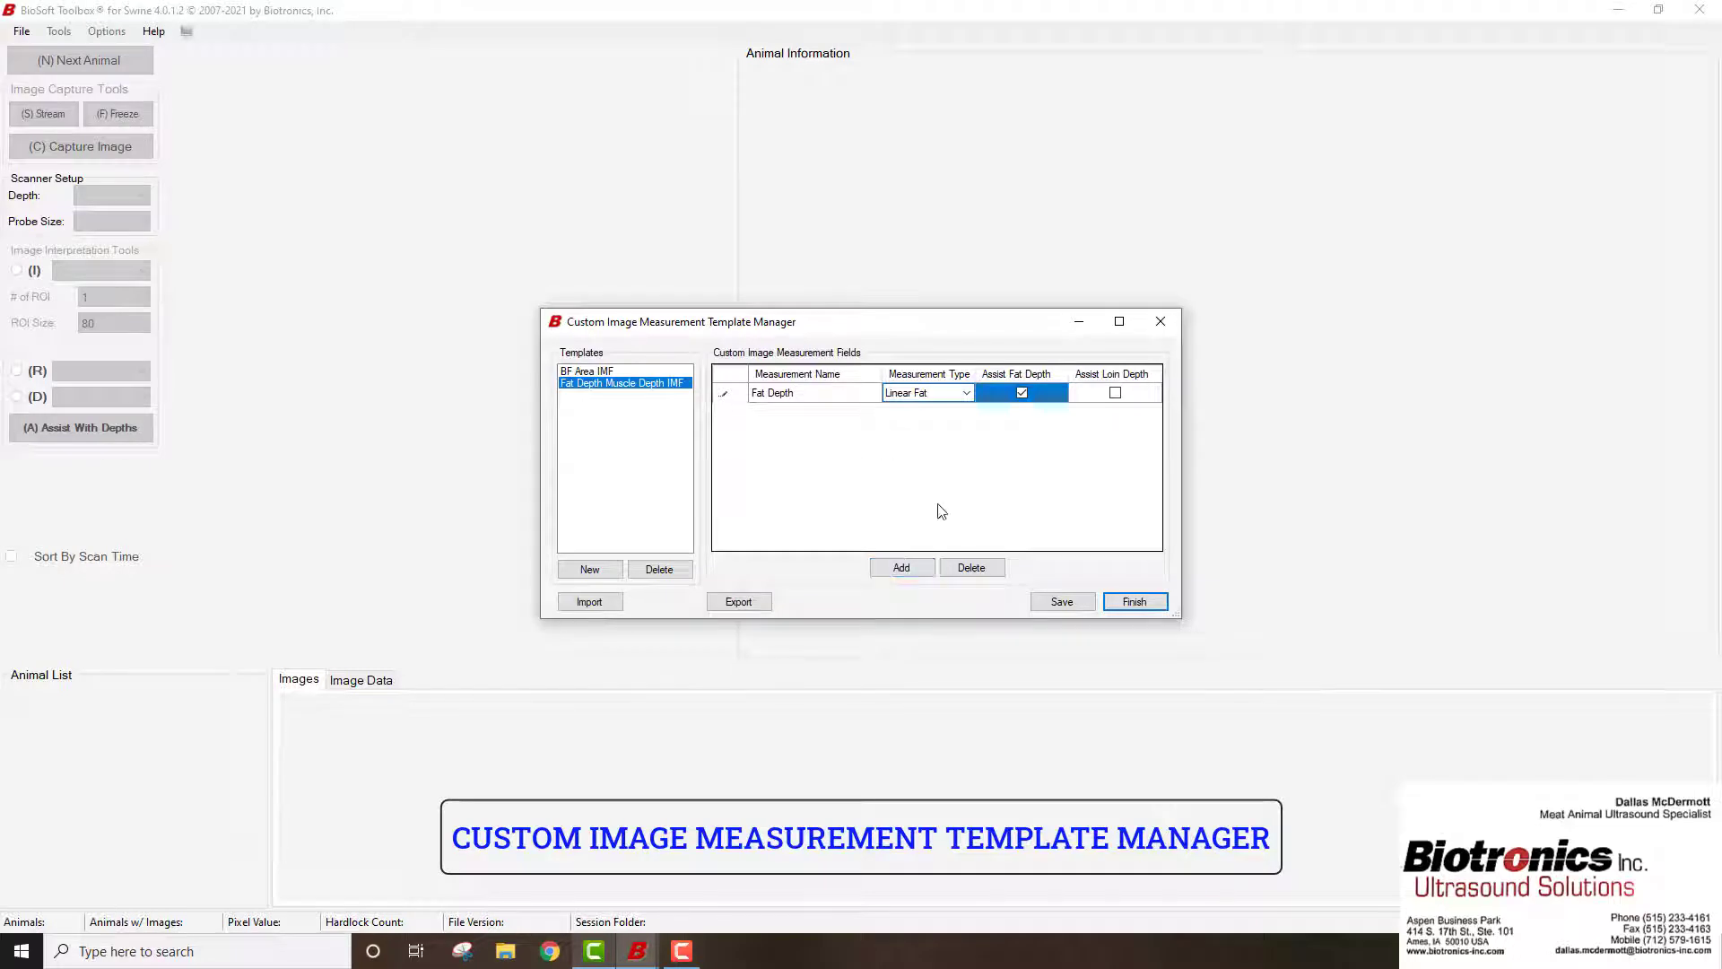
Add a measurement named Muscle Depth with the Linear Muscle measurement type
{"action": "left_click", "coordinate": [922, 573]}
{"action": "type", "text": "M"}
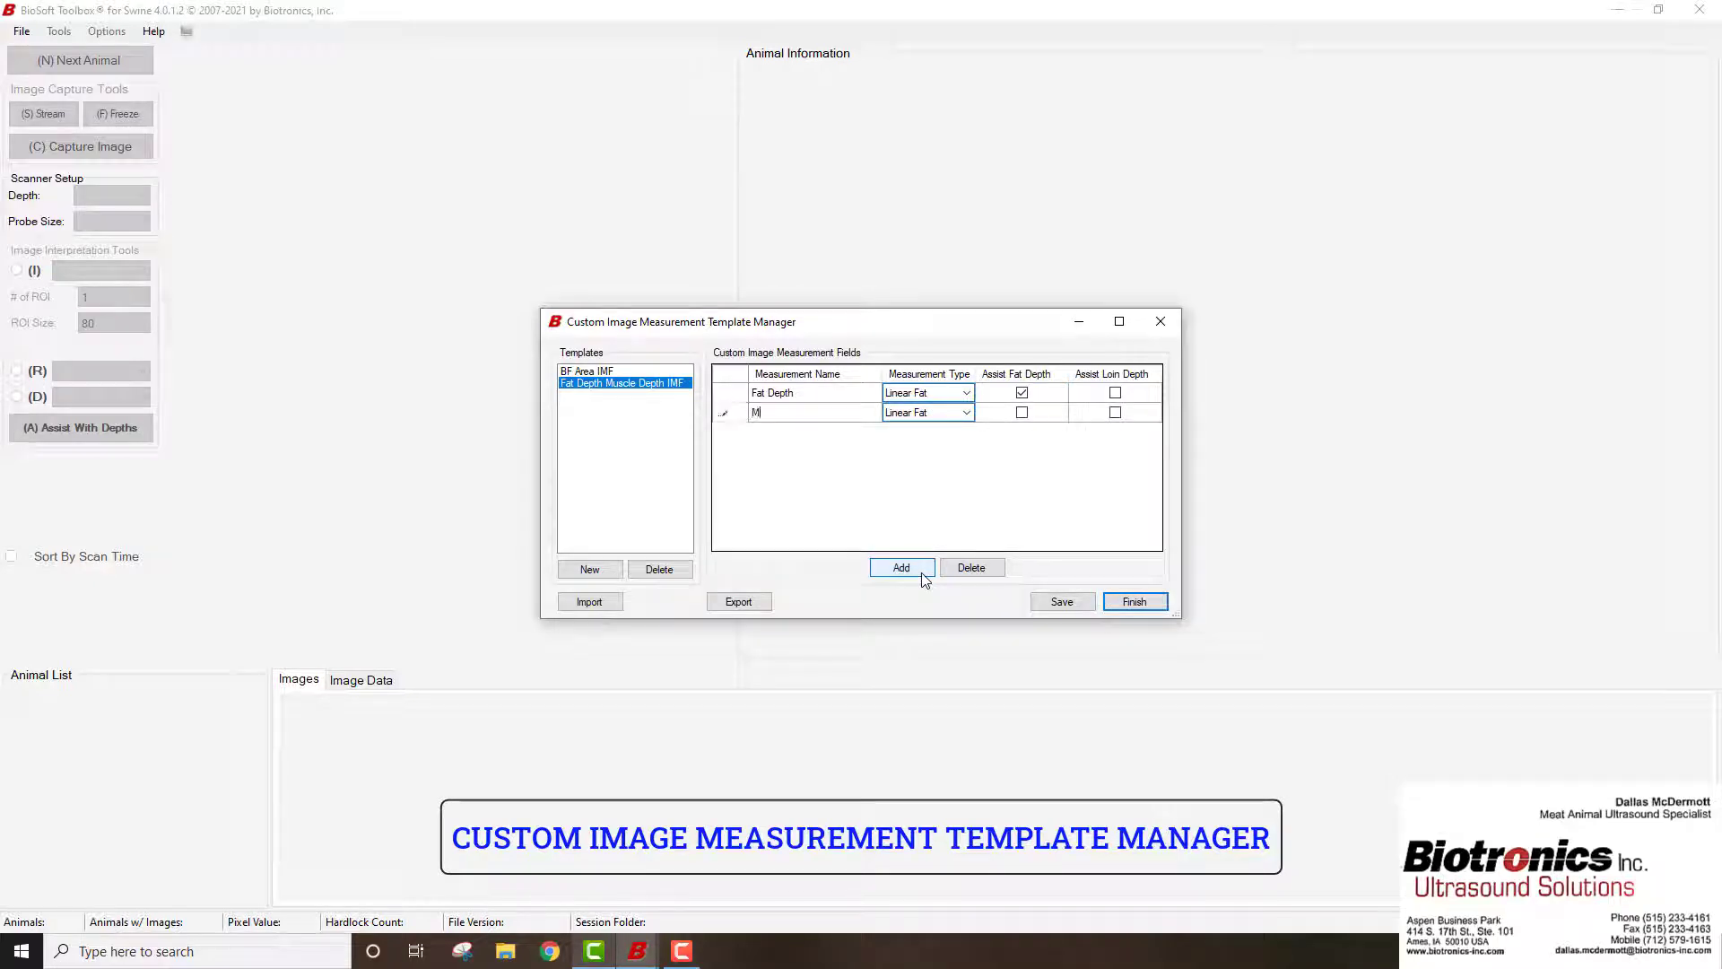
{"action": "type", "text": "uscle Depth"}
{"action": "left_click", "coordinate": [966, 411]}
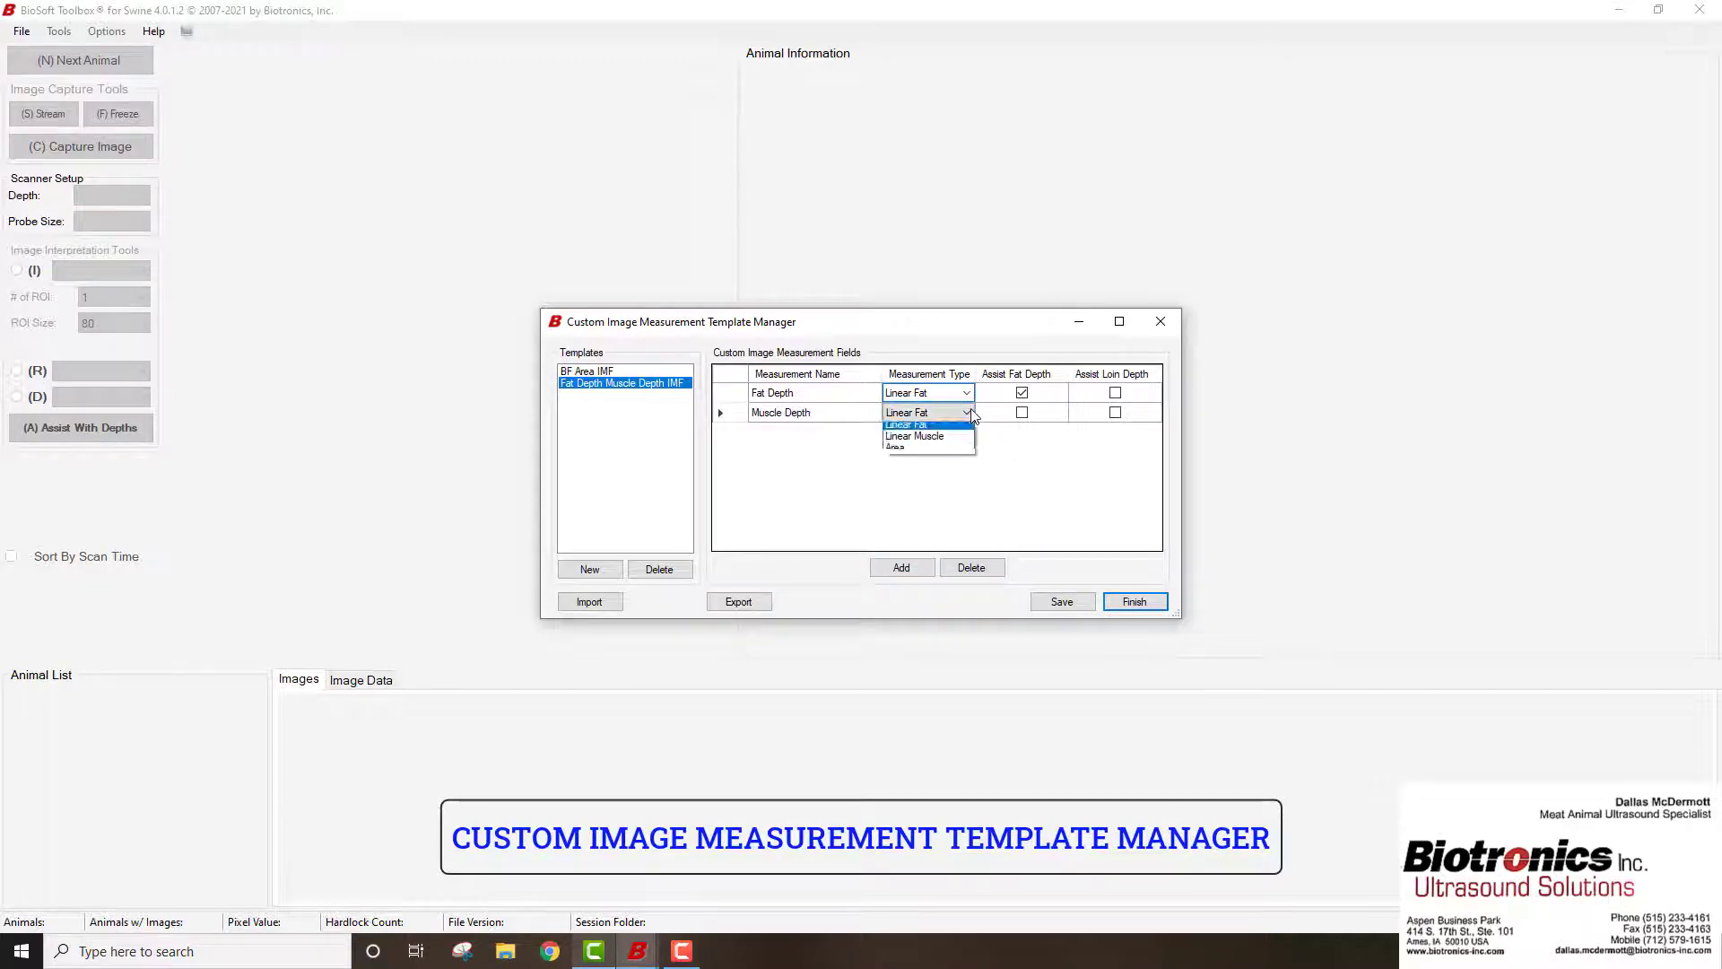
{"action": "left_click", "coordinate": [949, 452]}
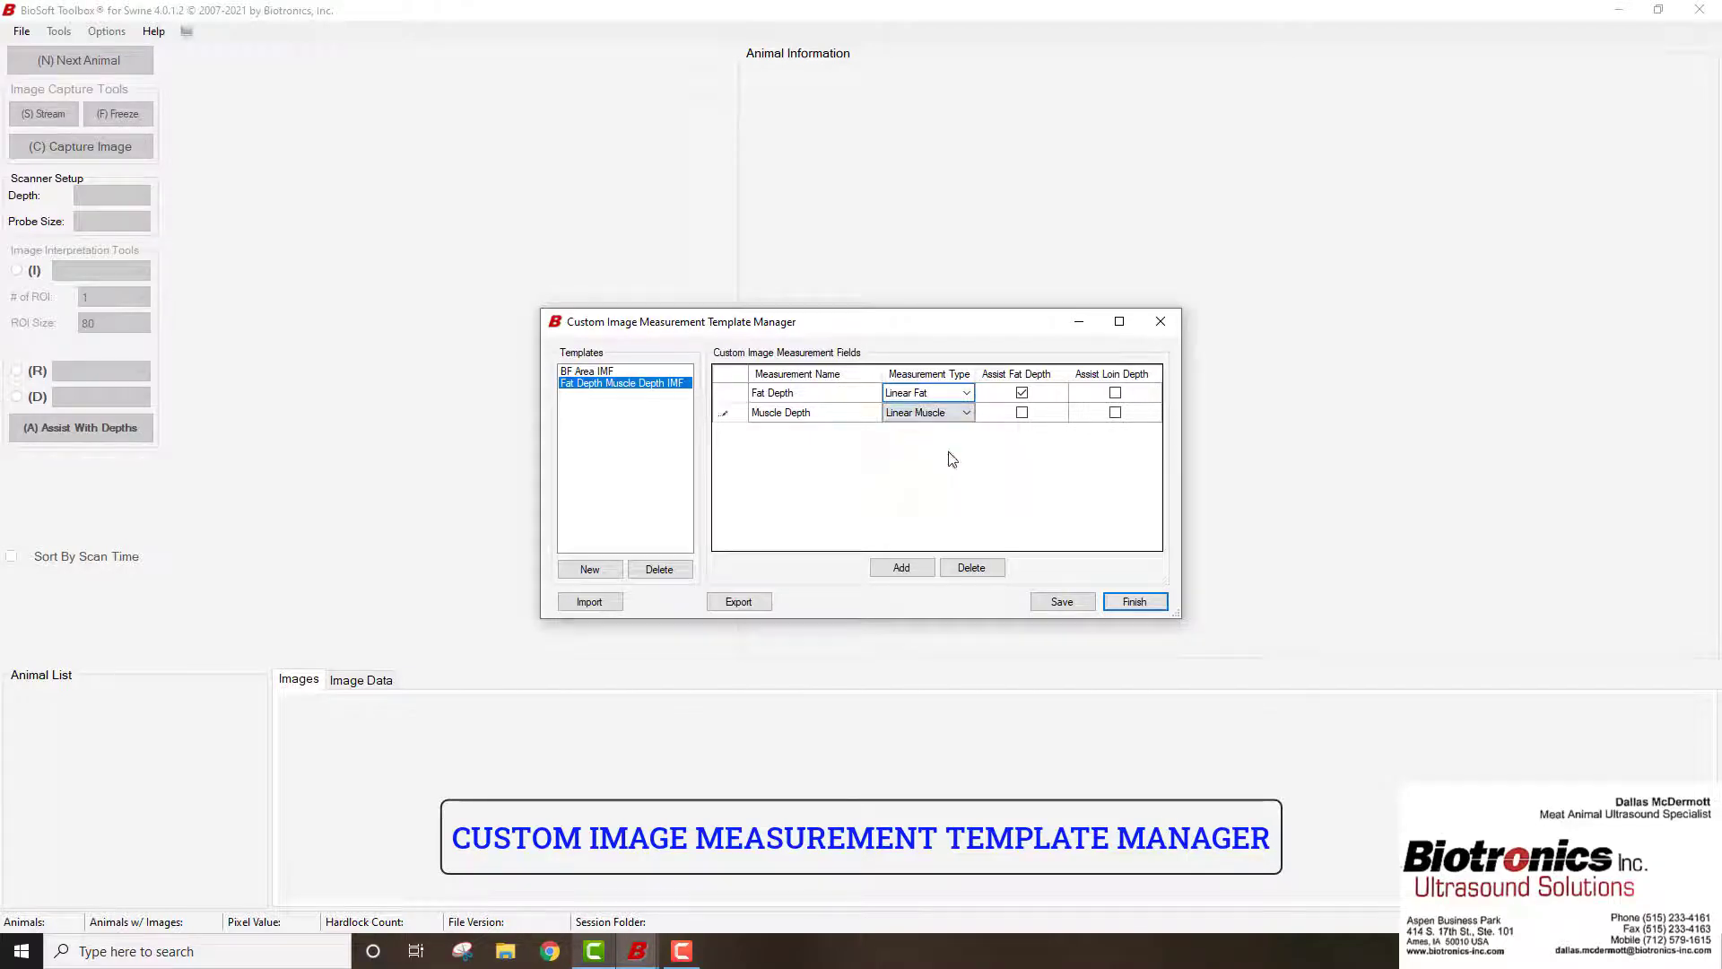
Add an IMF measurement of type IMF to the Fat Depth Muscle Depth IMF template, then save it and close the manager
{"action": "left_click", "coordinate": [902, 567]}
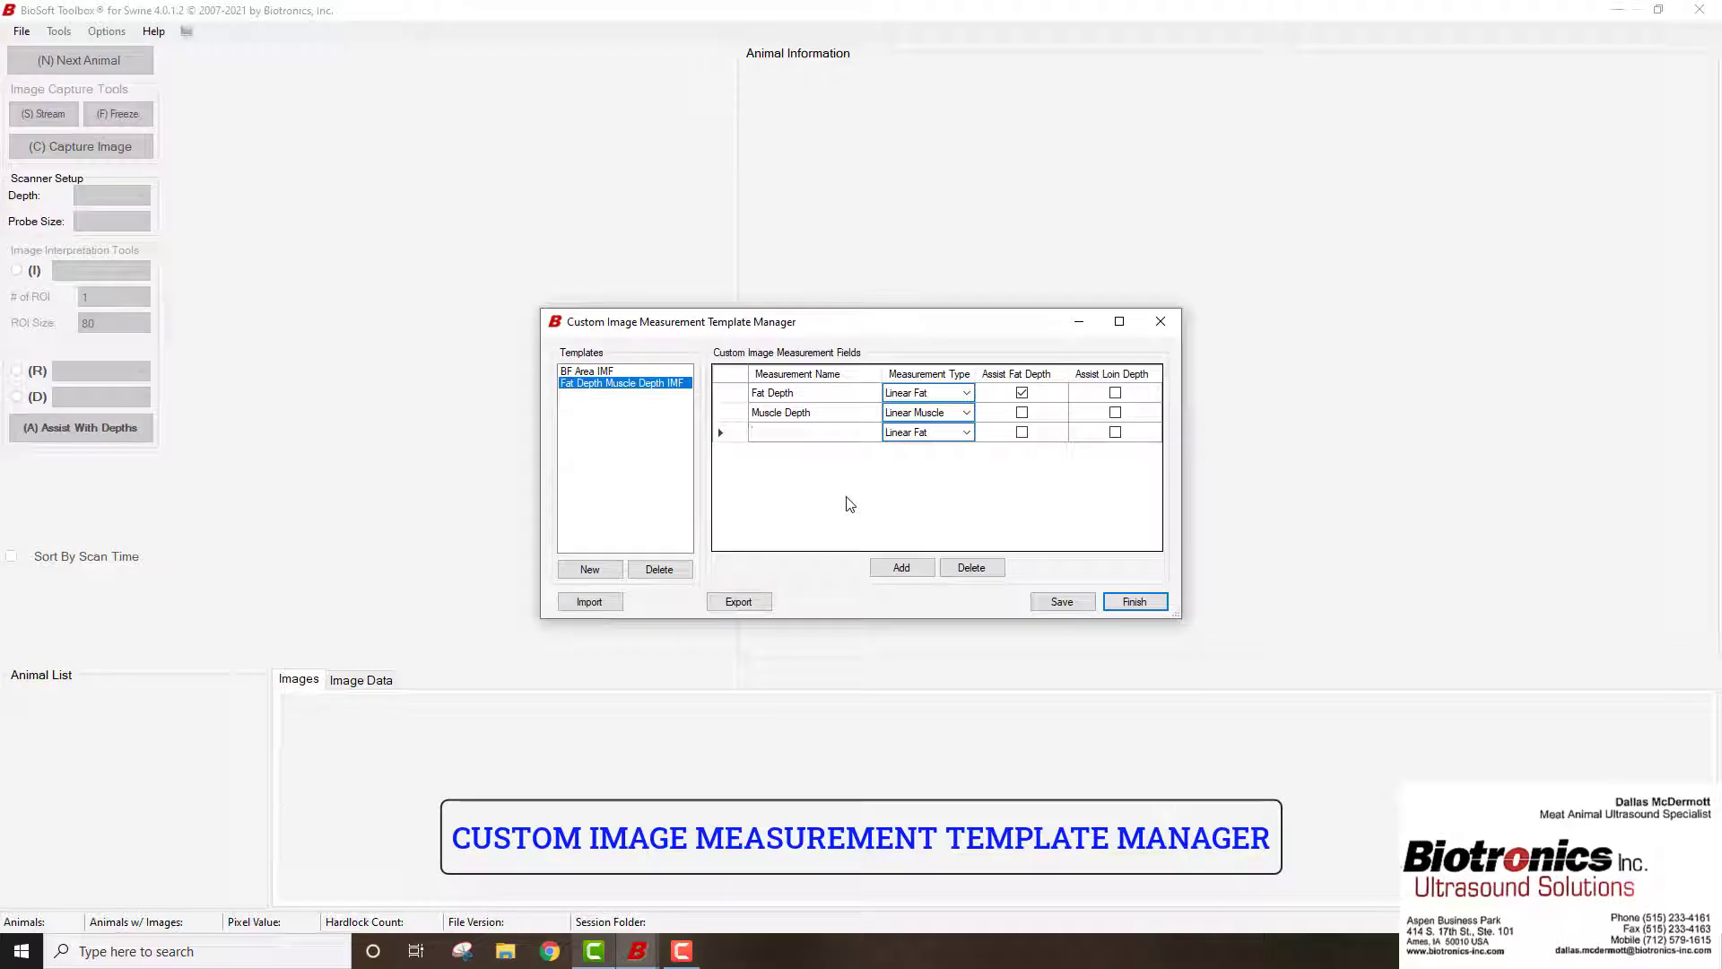
{"action": "type", "text": "IMF"}
{"action": "left_click", "coordinate": [966, 434]}
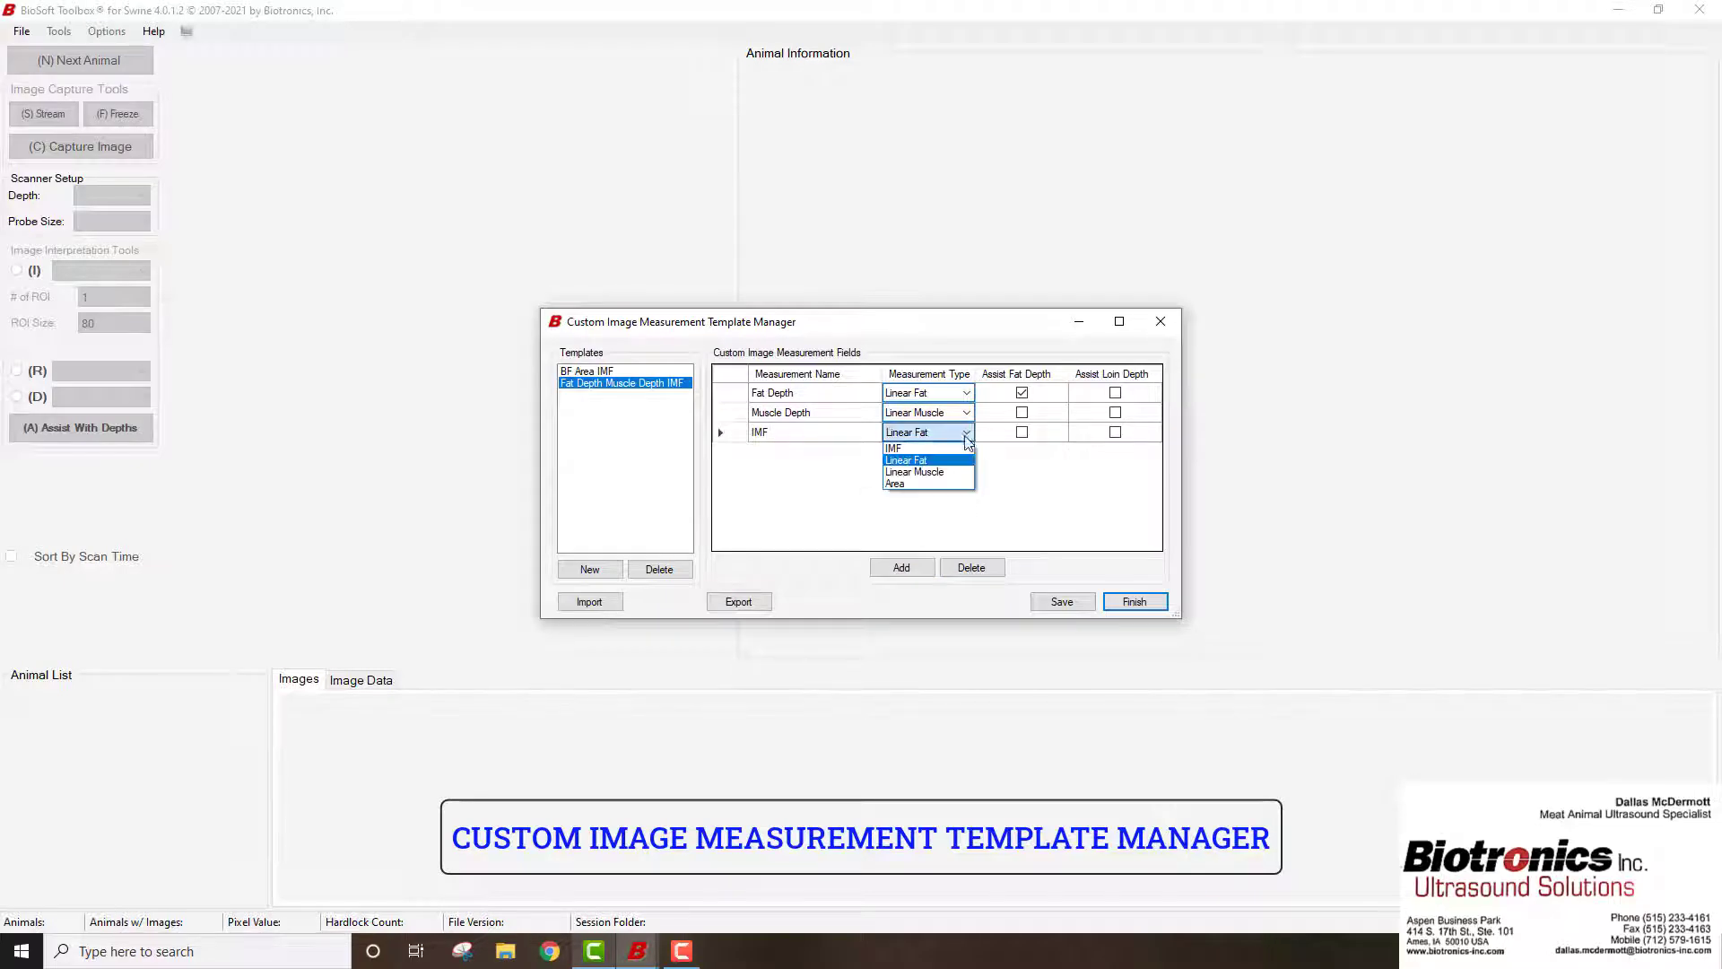
{"action": "left_click", "coordinate": [946, 449]}
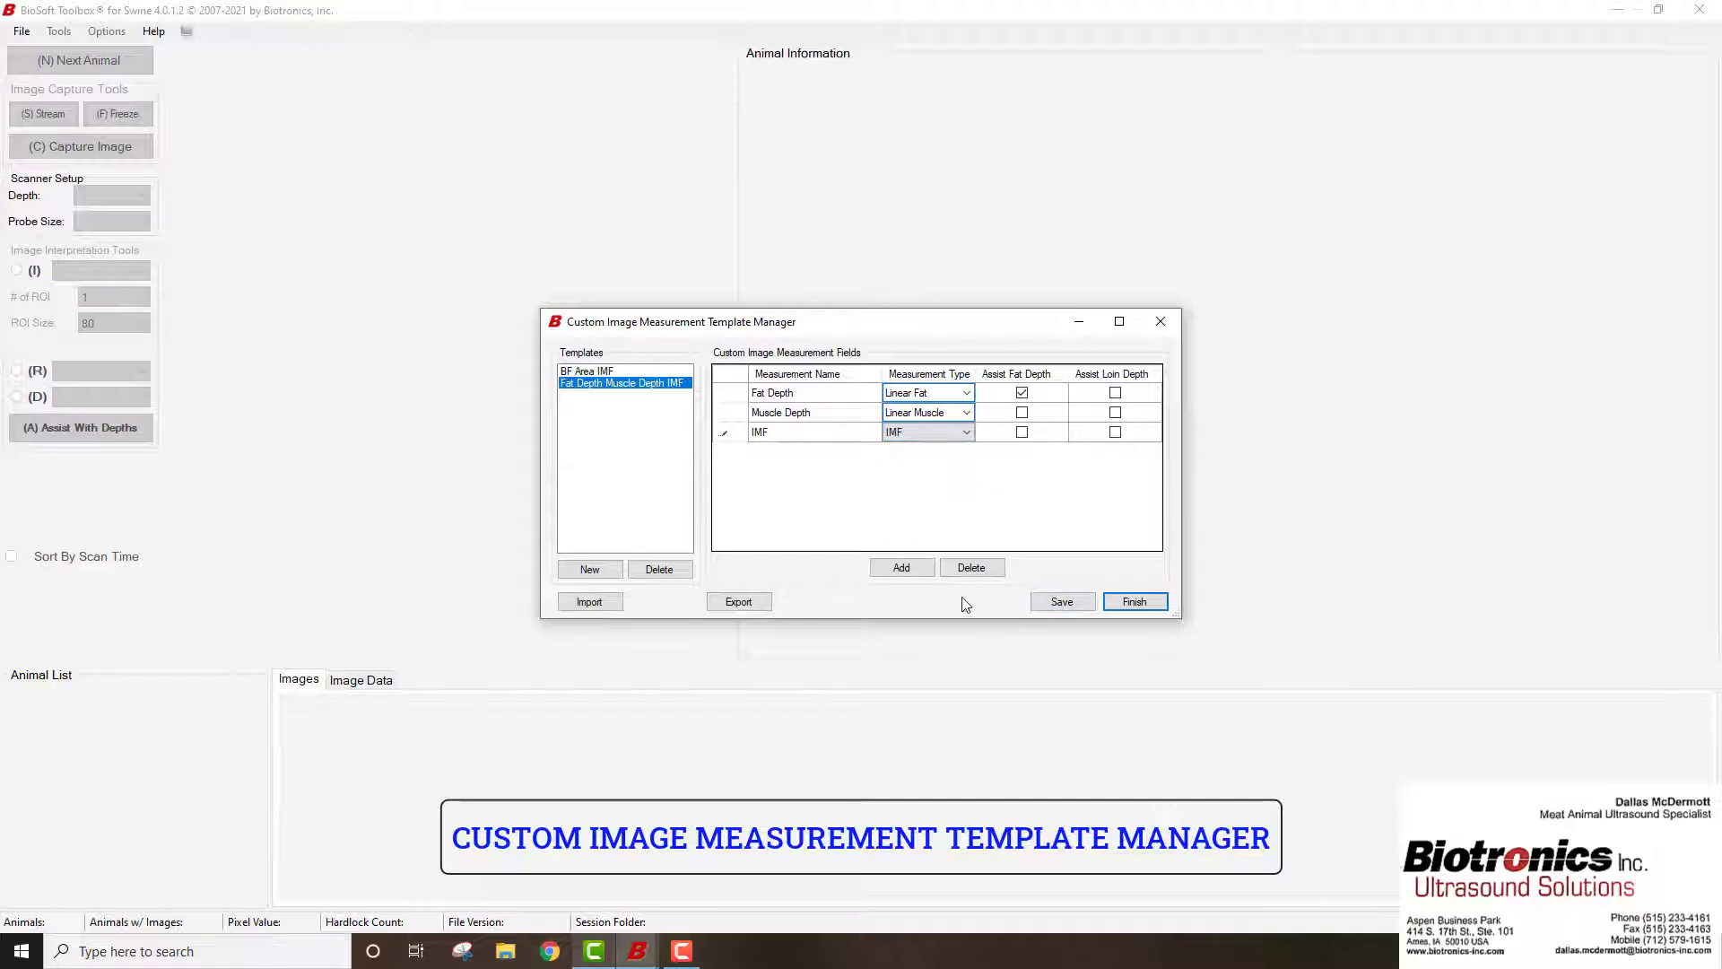
{"action": "left_click", "coordinate": [1069, 603]}
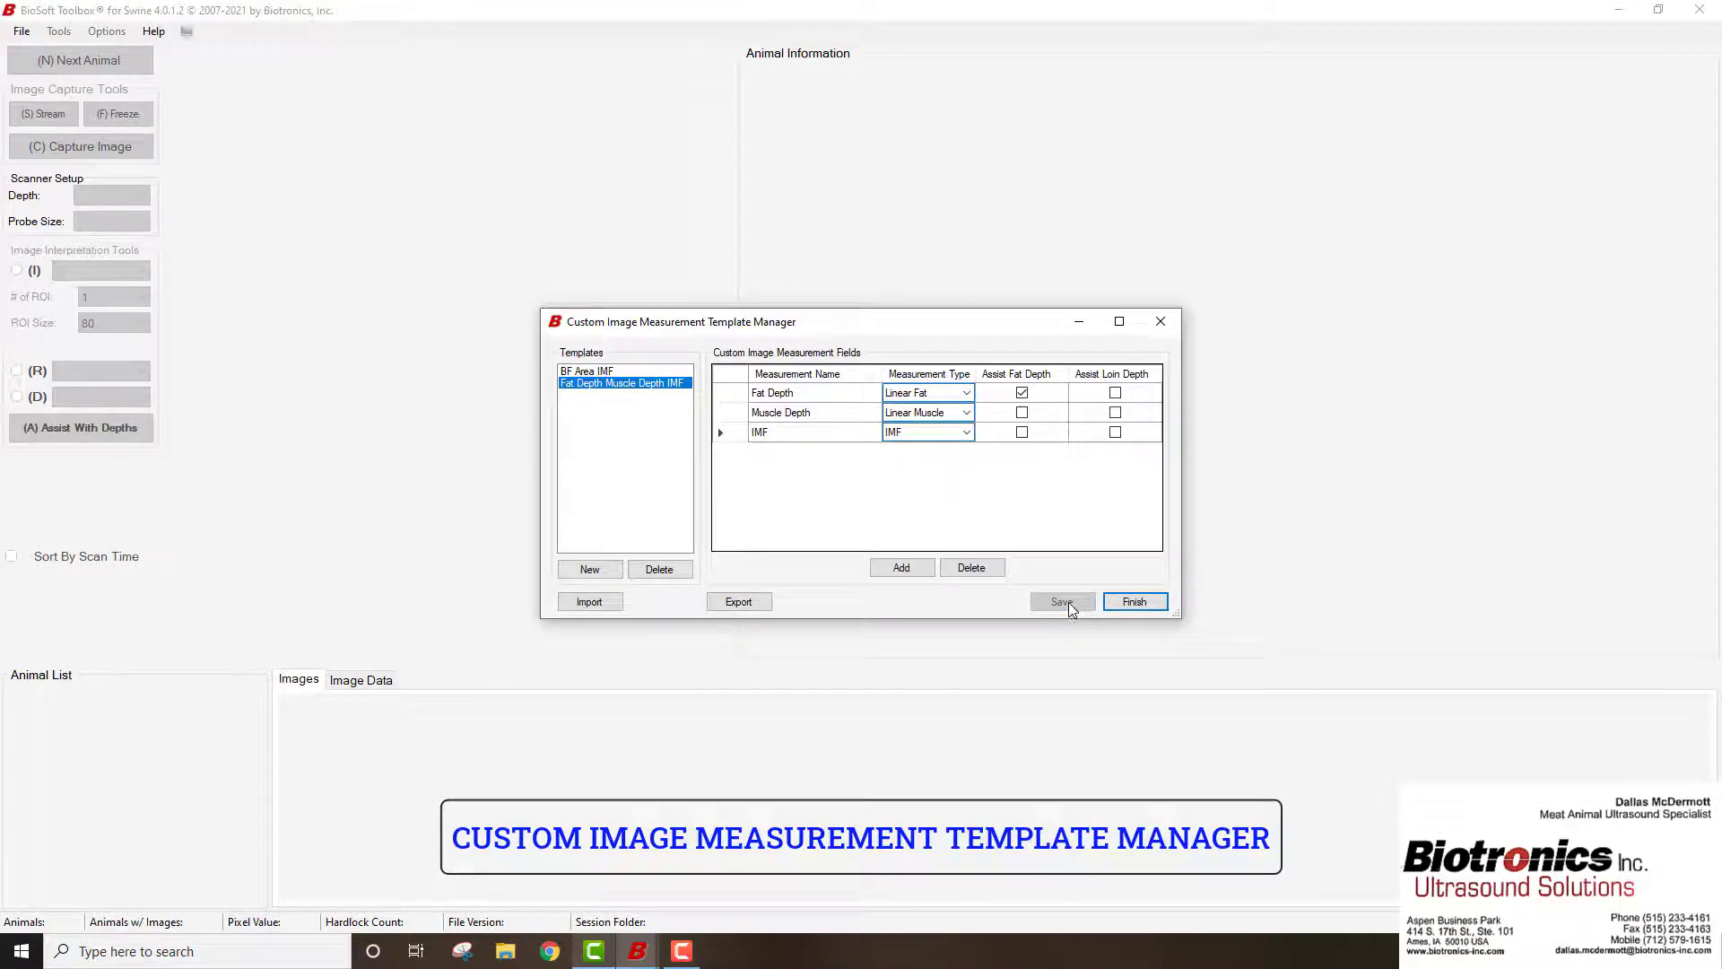
{"action": "left_click", "coordinate": [1134, 602]}
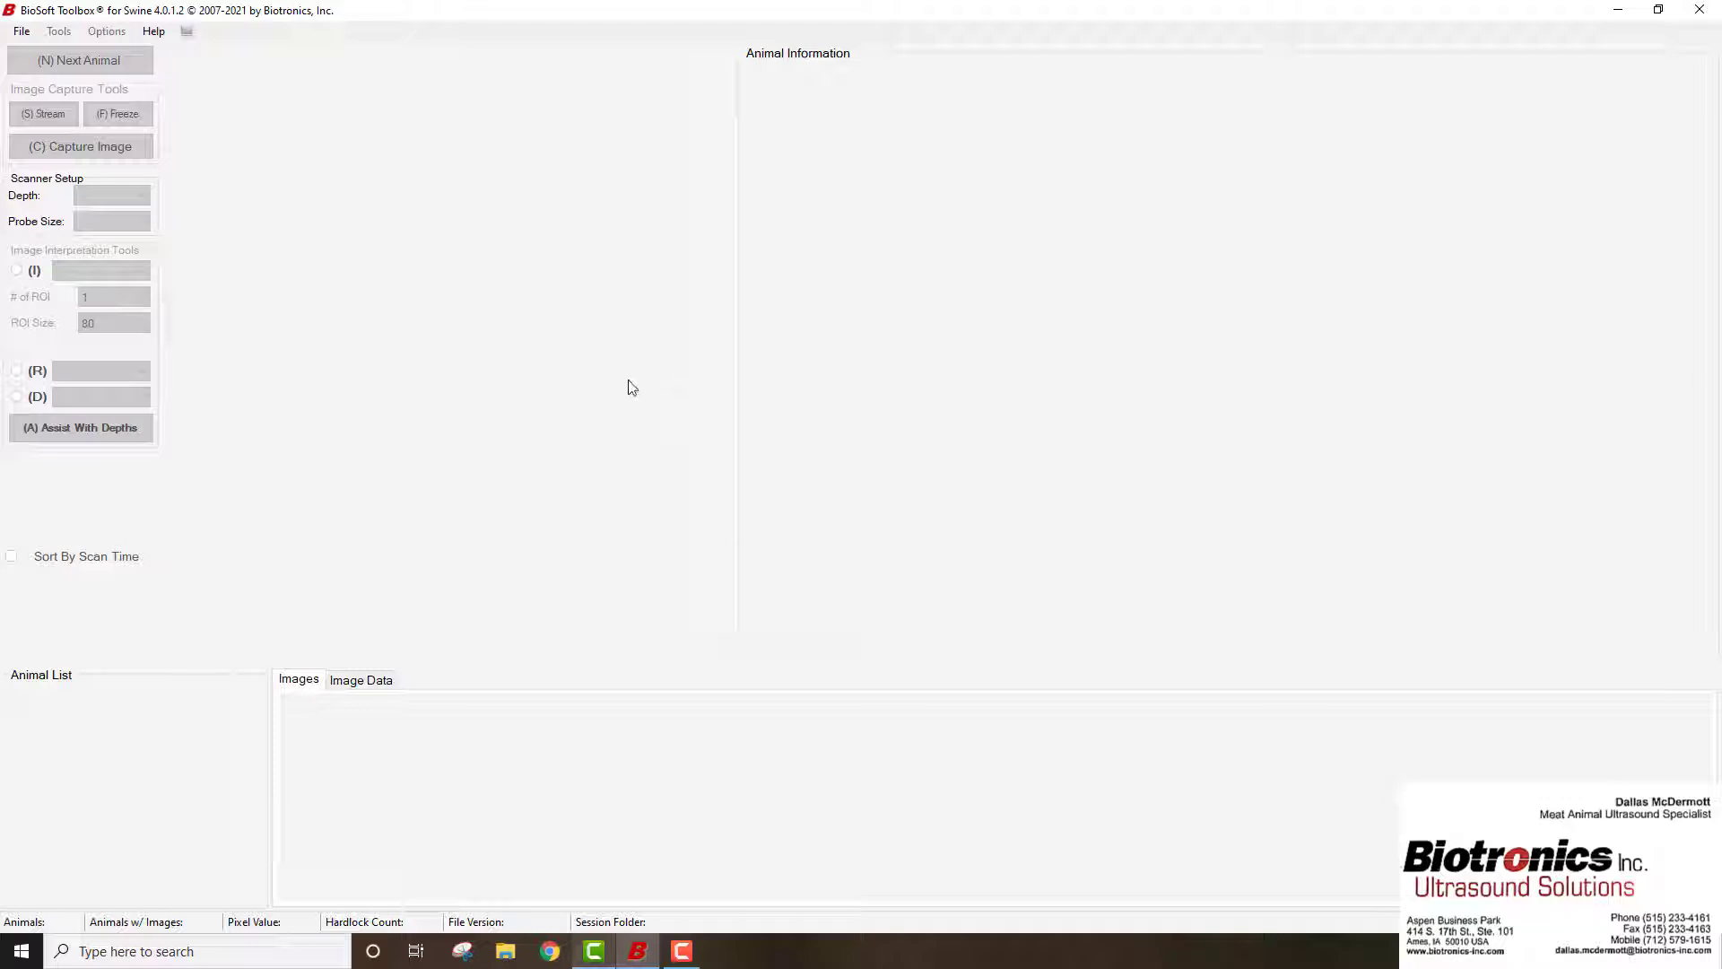
Start a new scan session setup and open the On Farm custom animal information template in it
{"action": "left_click", "coordinate": [21, 32]}
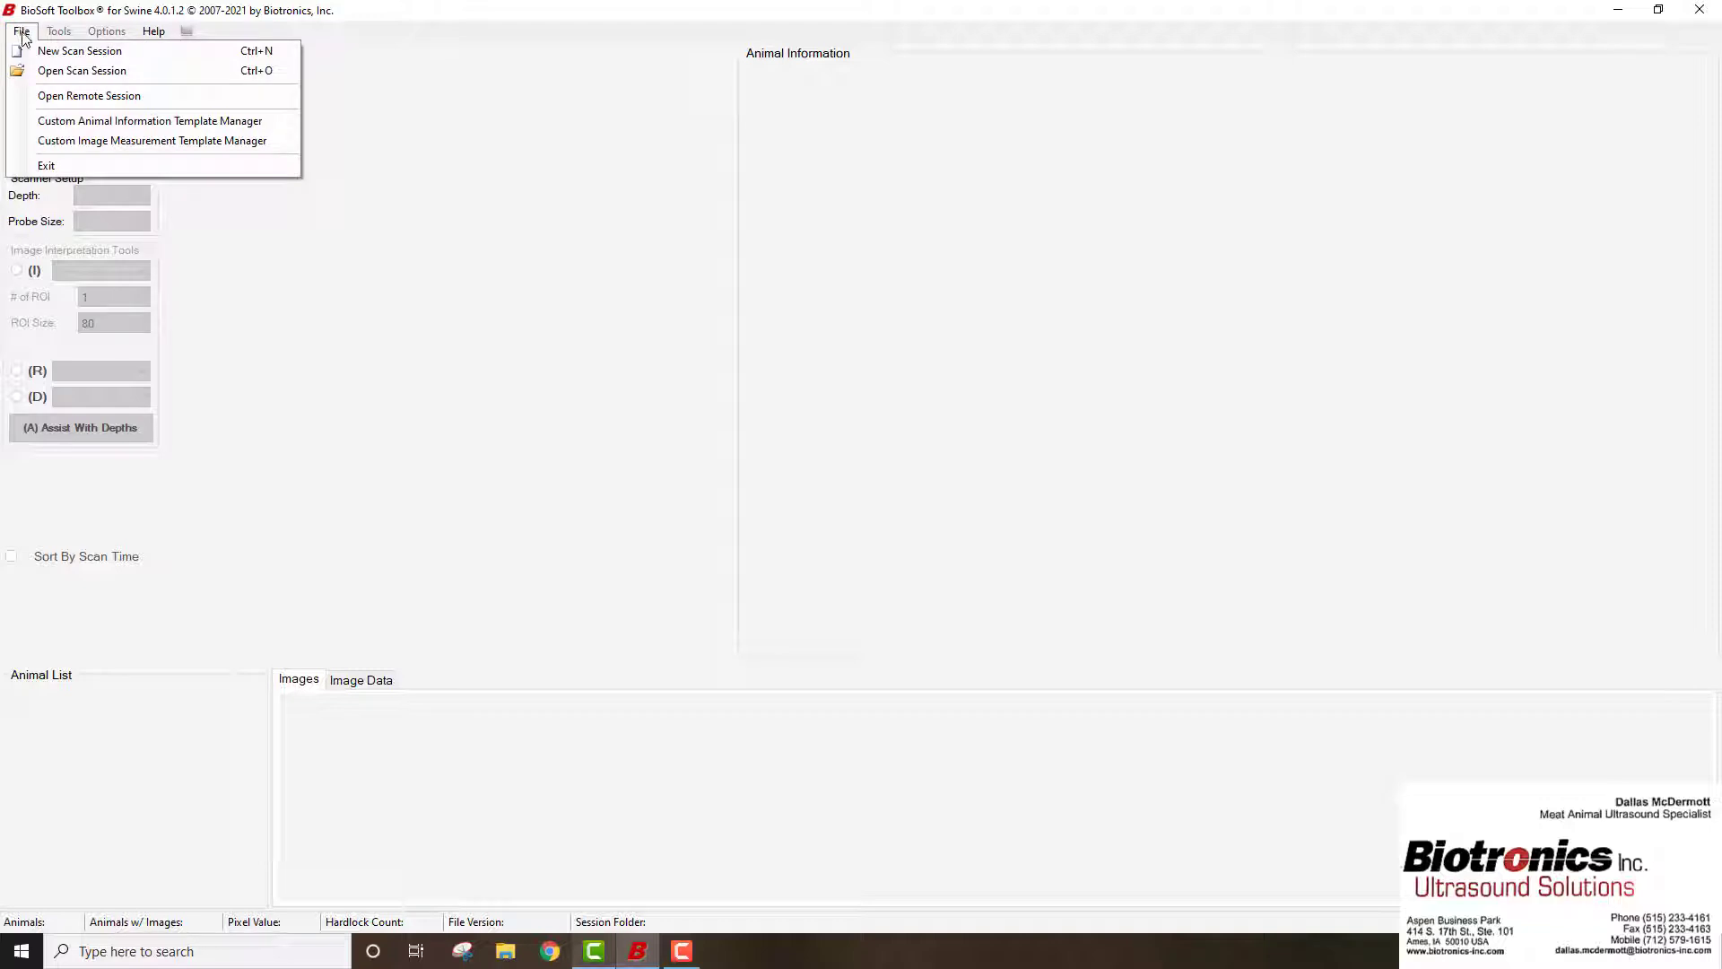
{"action": "left_click", "coordinate": [100, 54]}
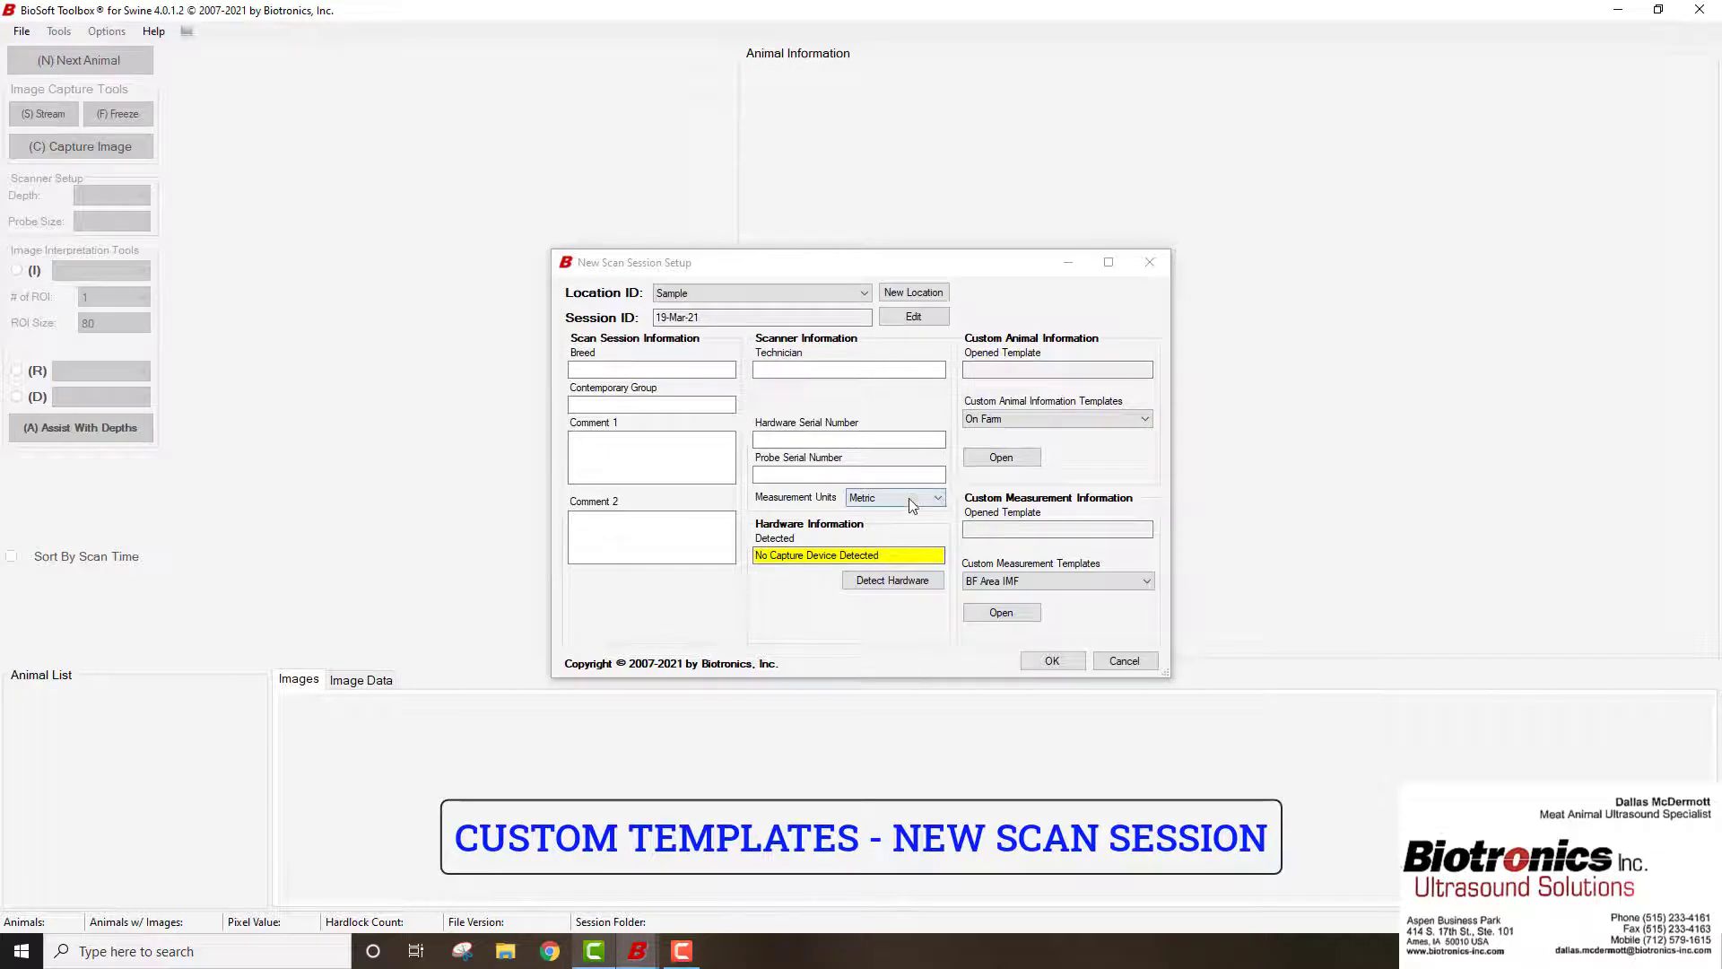
{"action": "left_click", "coordinate": [1147, 419]}
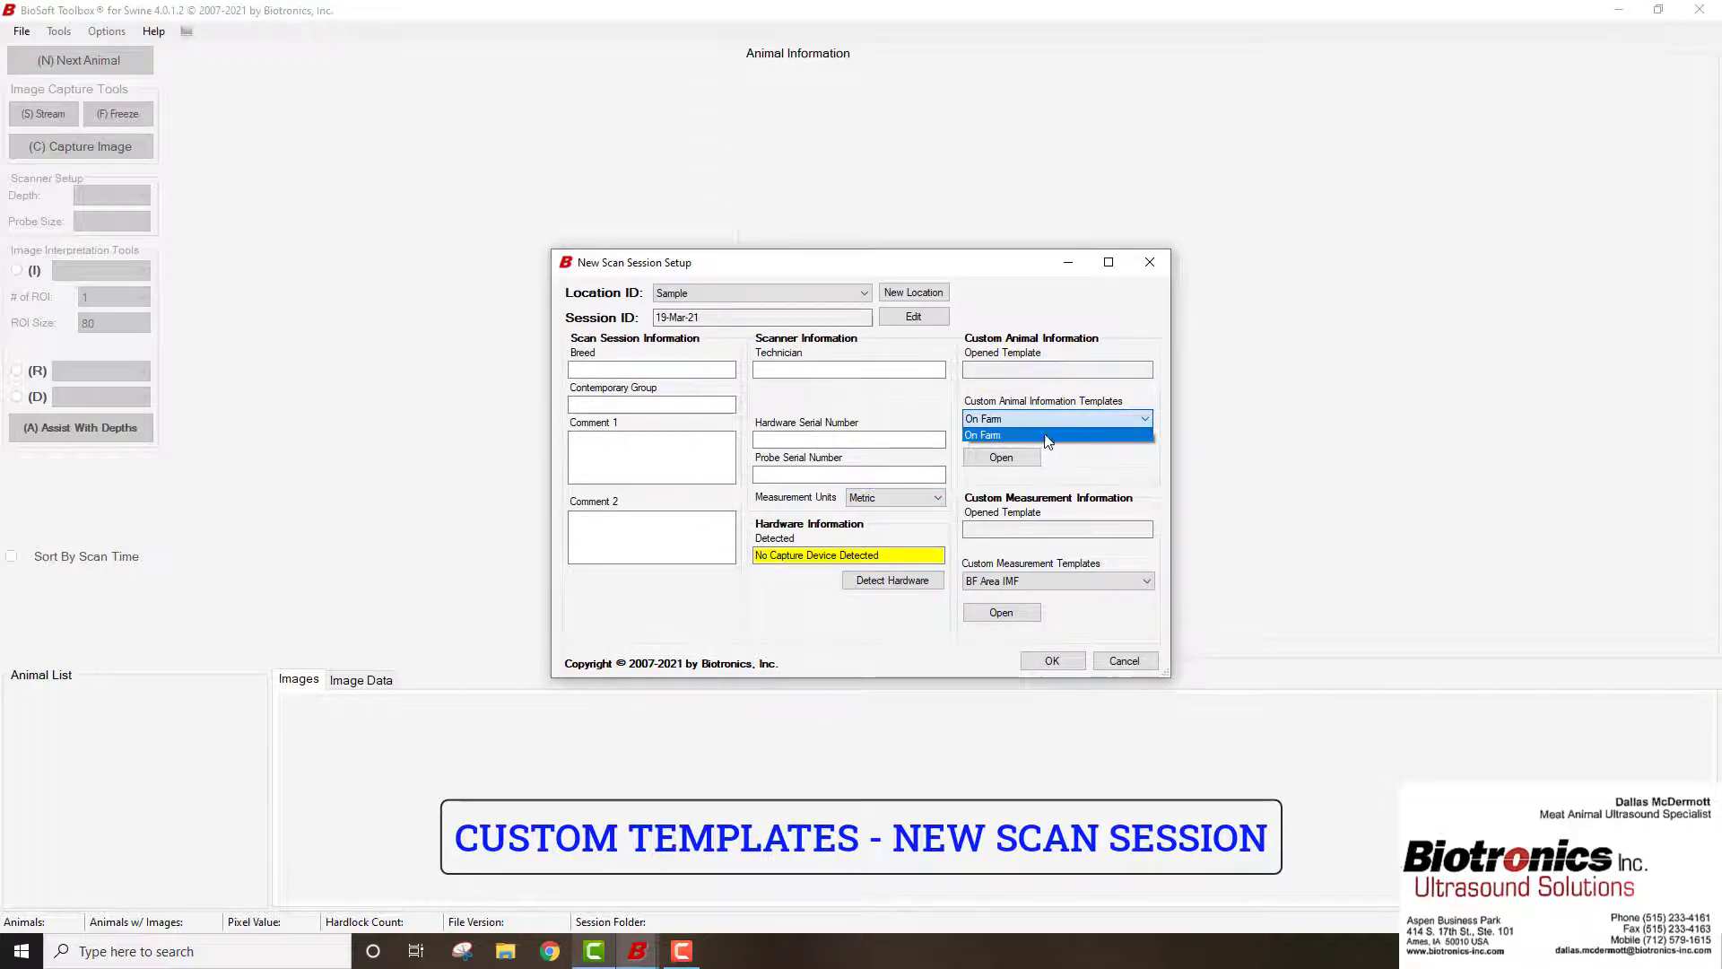
{"action": "left_click", "coordinate": [983, 437]}
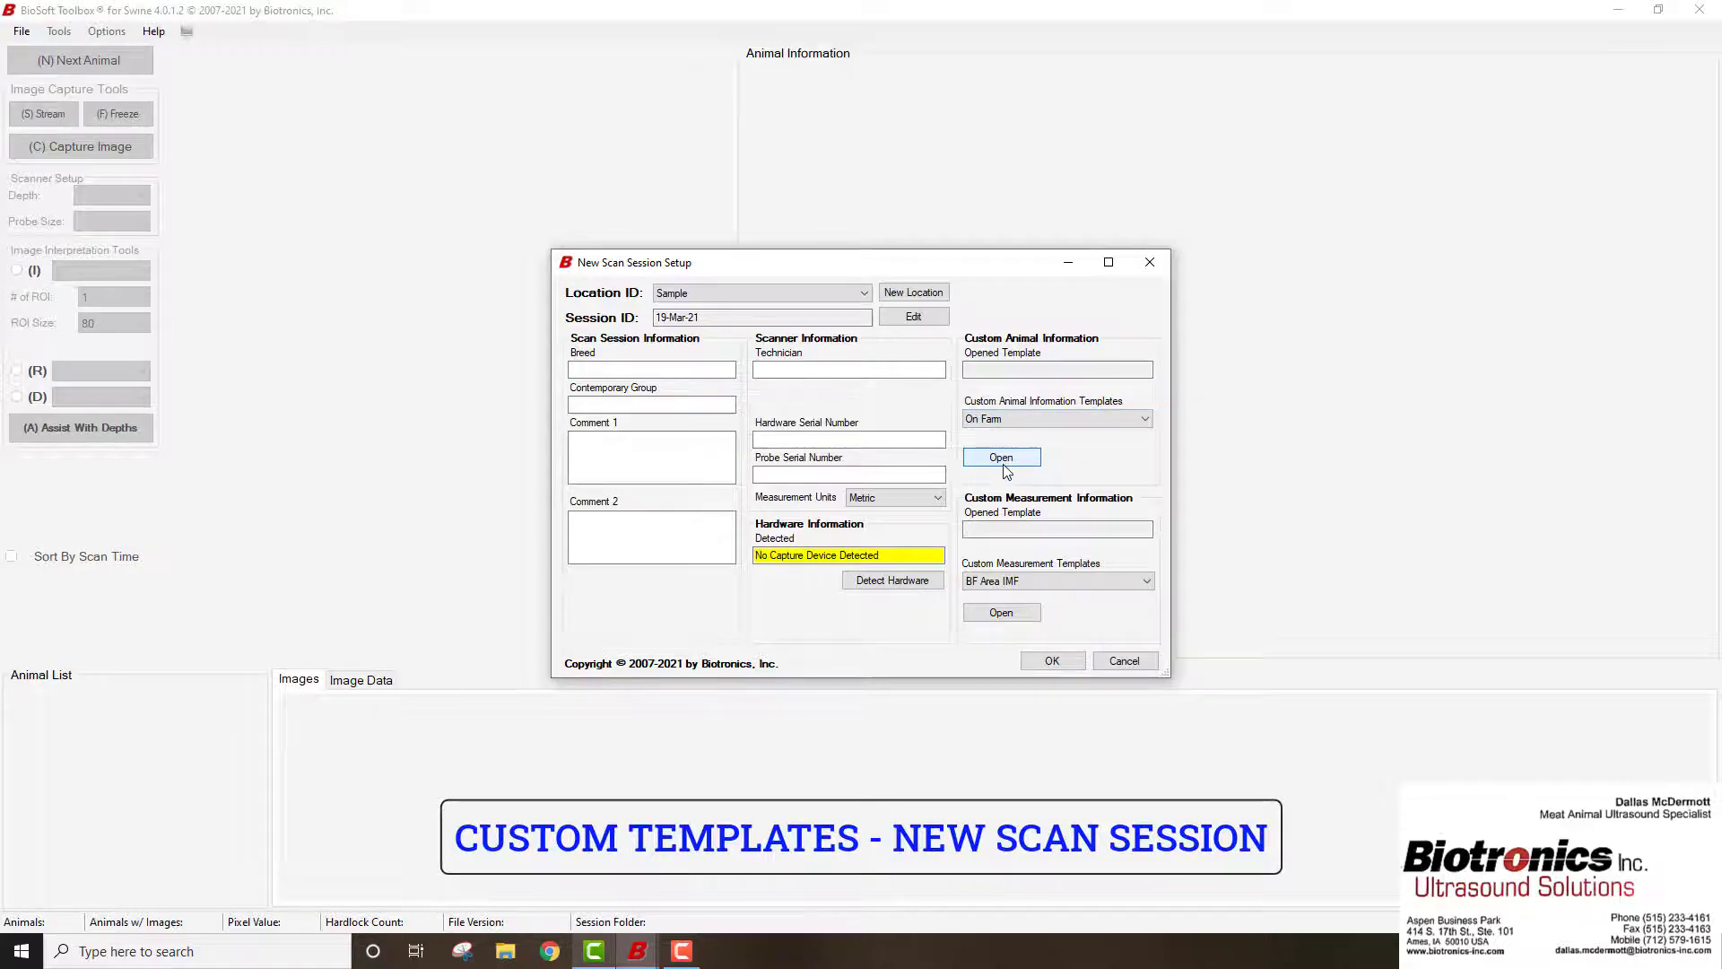
{"action": "left_click", "coordinate": [1005, 459]}
Open the Fat Depth Muscle Depth IMF measurement template, check the measurement unit options and cancel the session setup
{"action": "left_click", "coordinate": [1146, 581]}
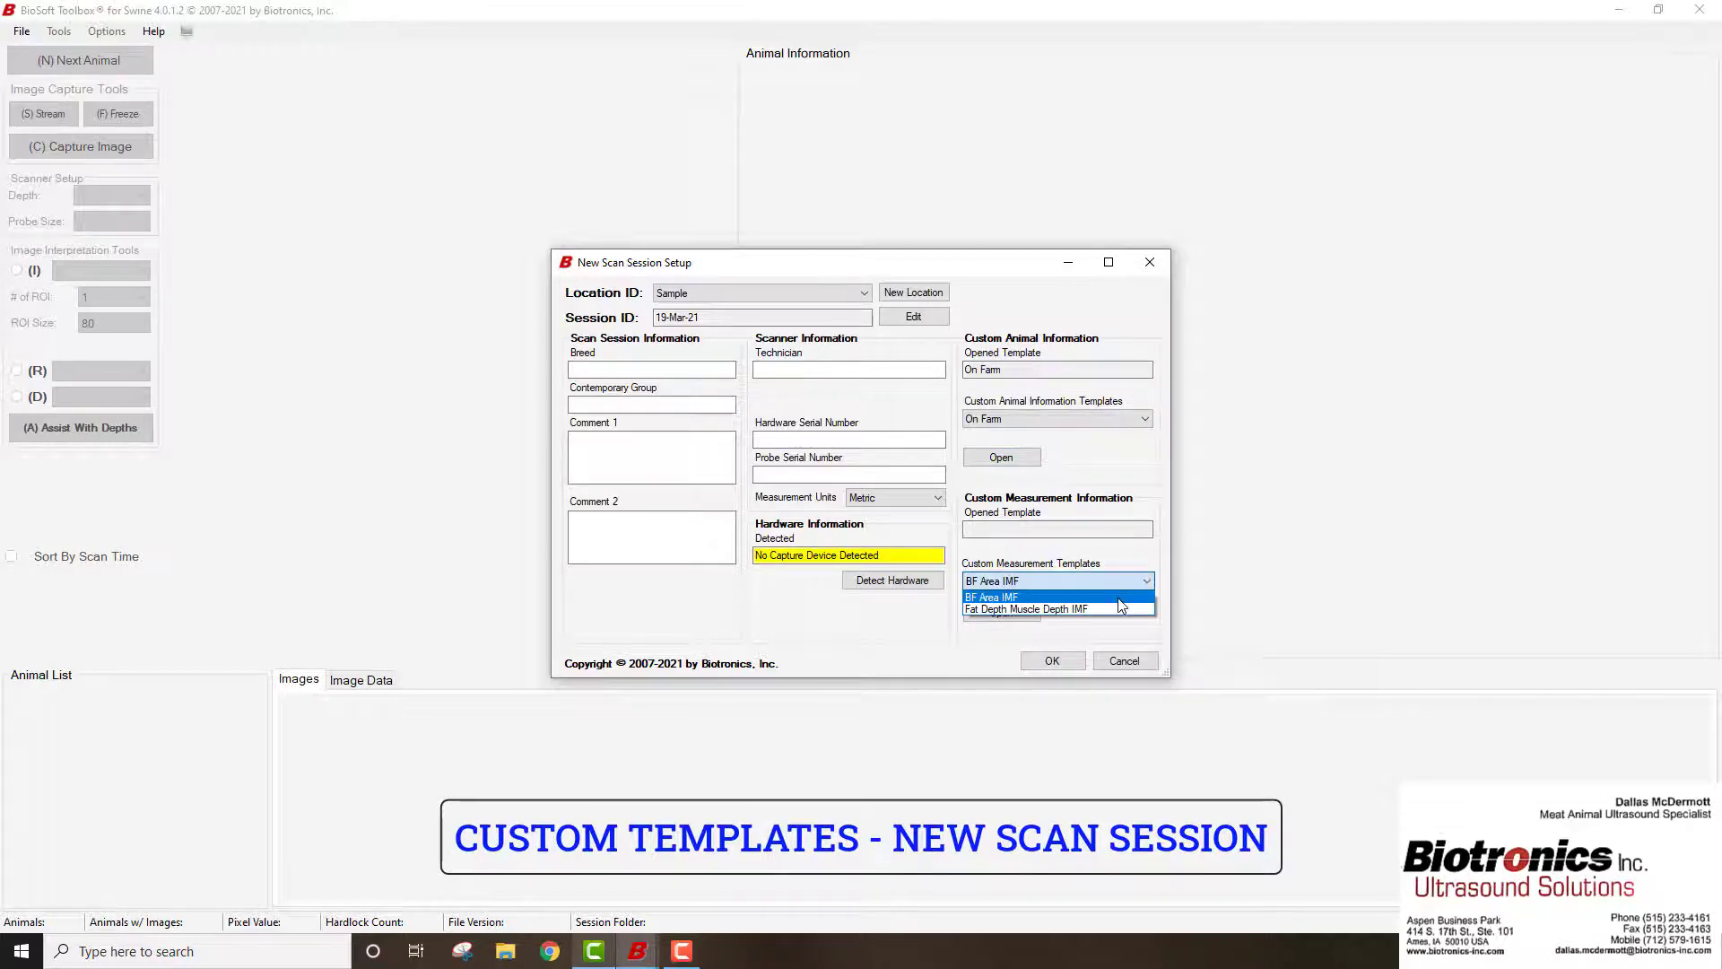
{"action": "left_click", "coordinate": [1059, 609]}
{"action": "left_click", "coordinate": [1018, 617]}
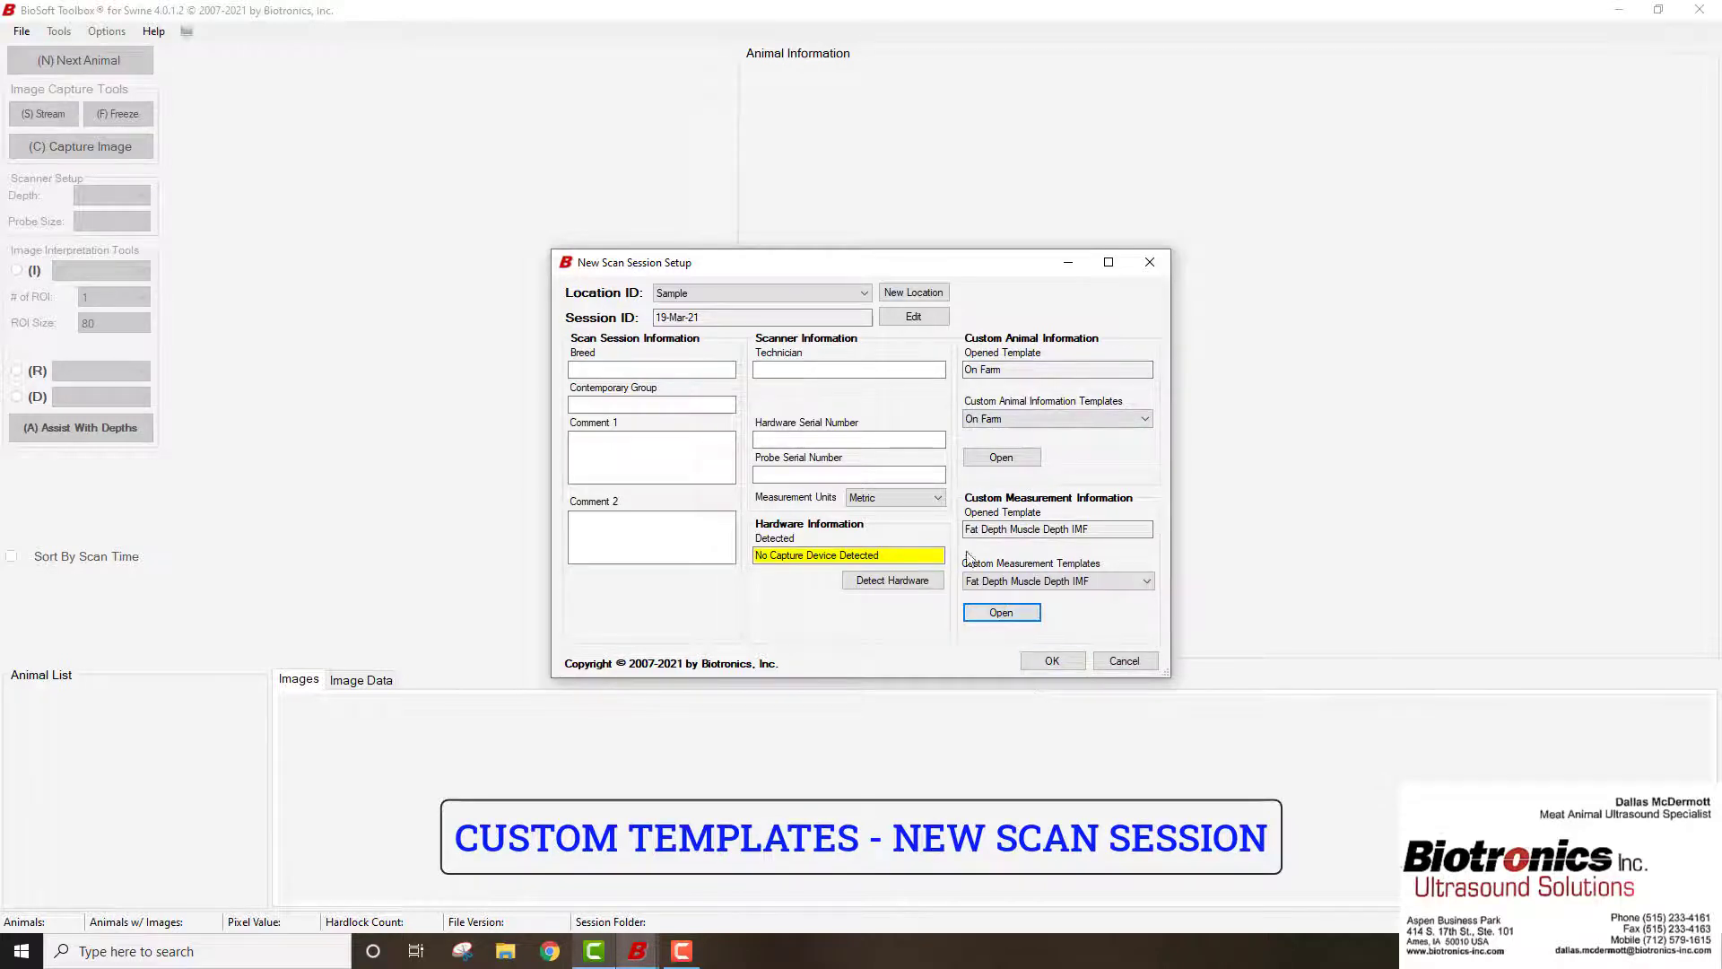
{"action": "left_click", "coordinate": [938, 504]}
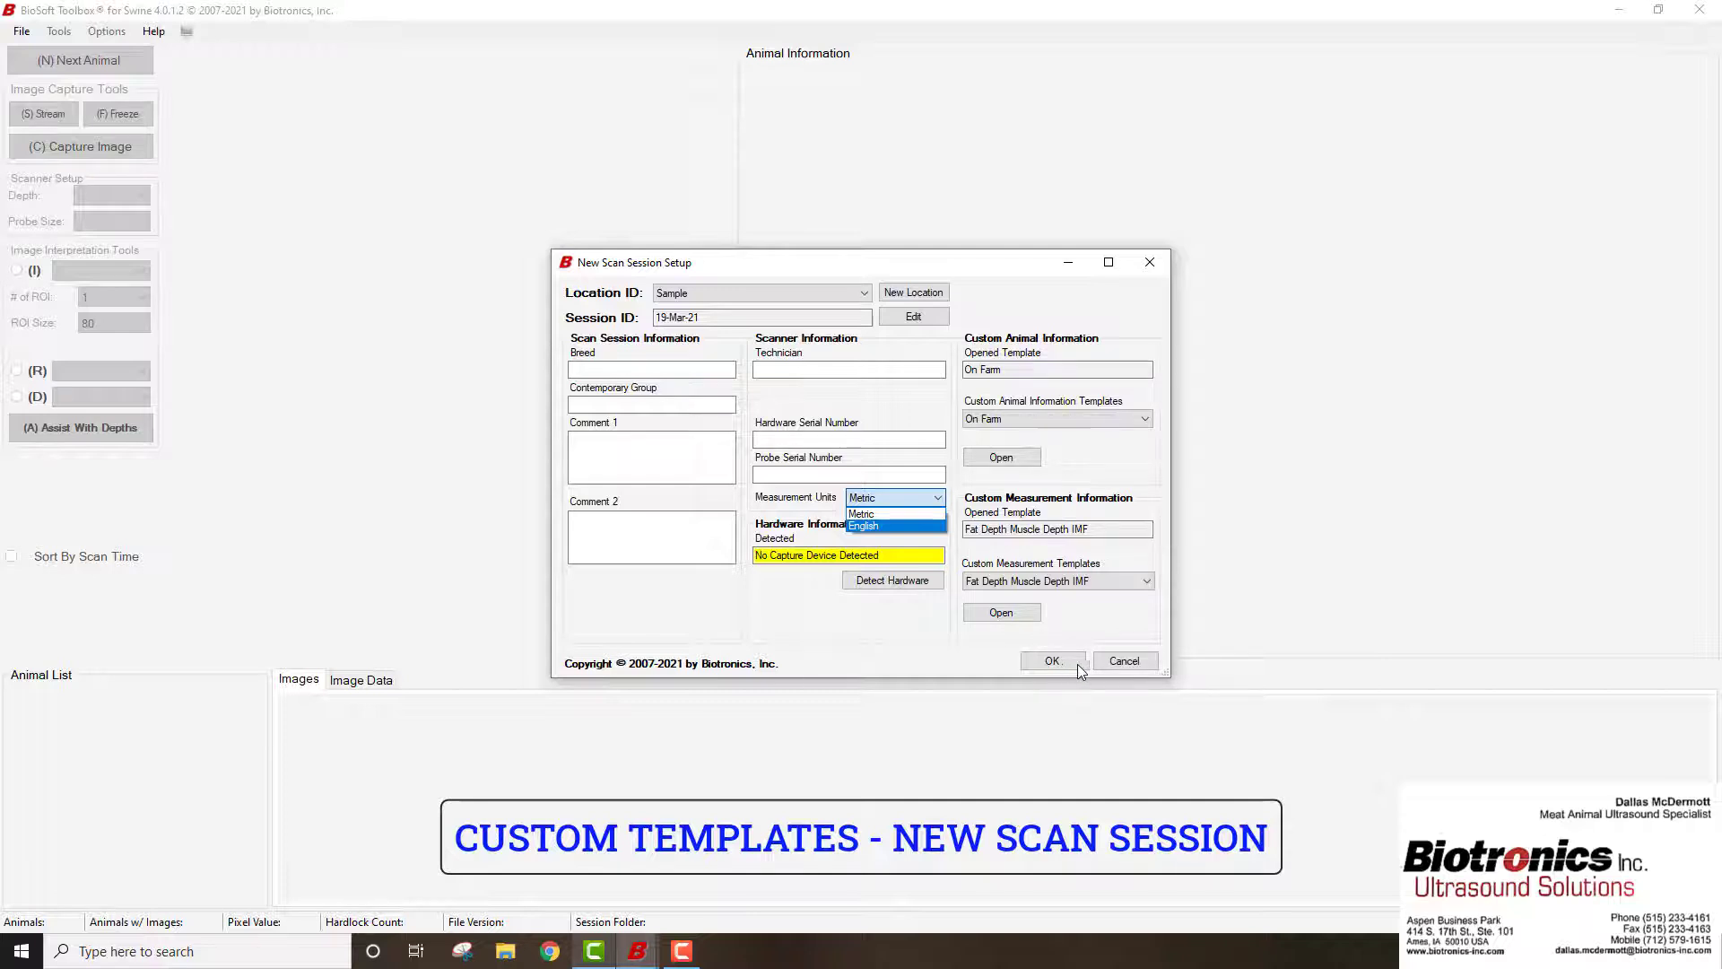
{"action": "left_click", "coordinate": [1127, 664]}
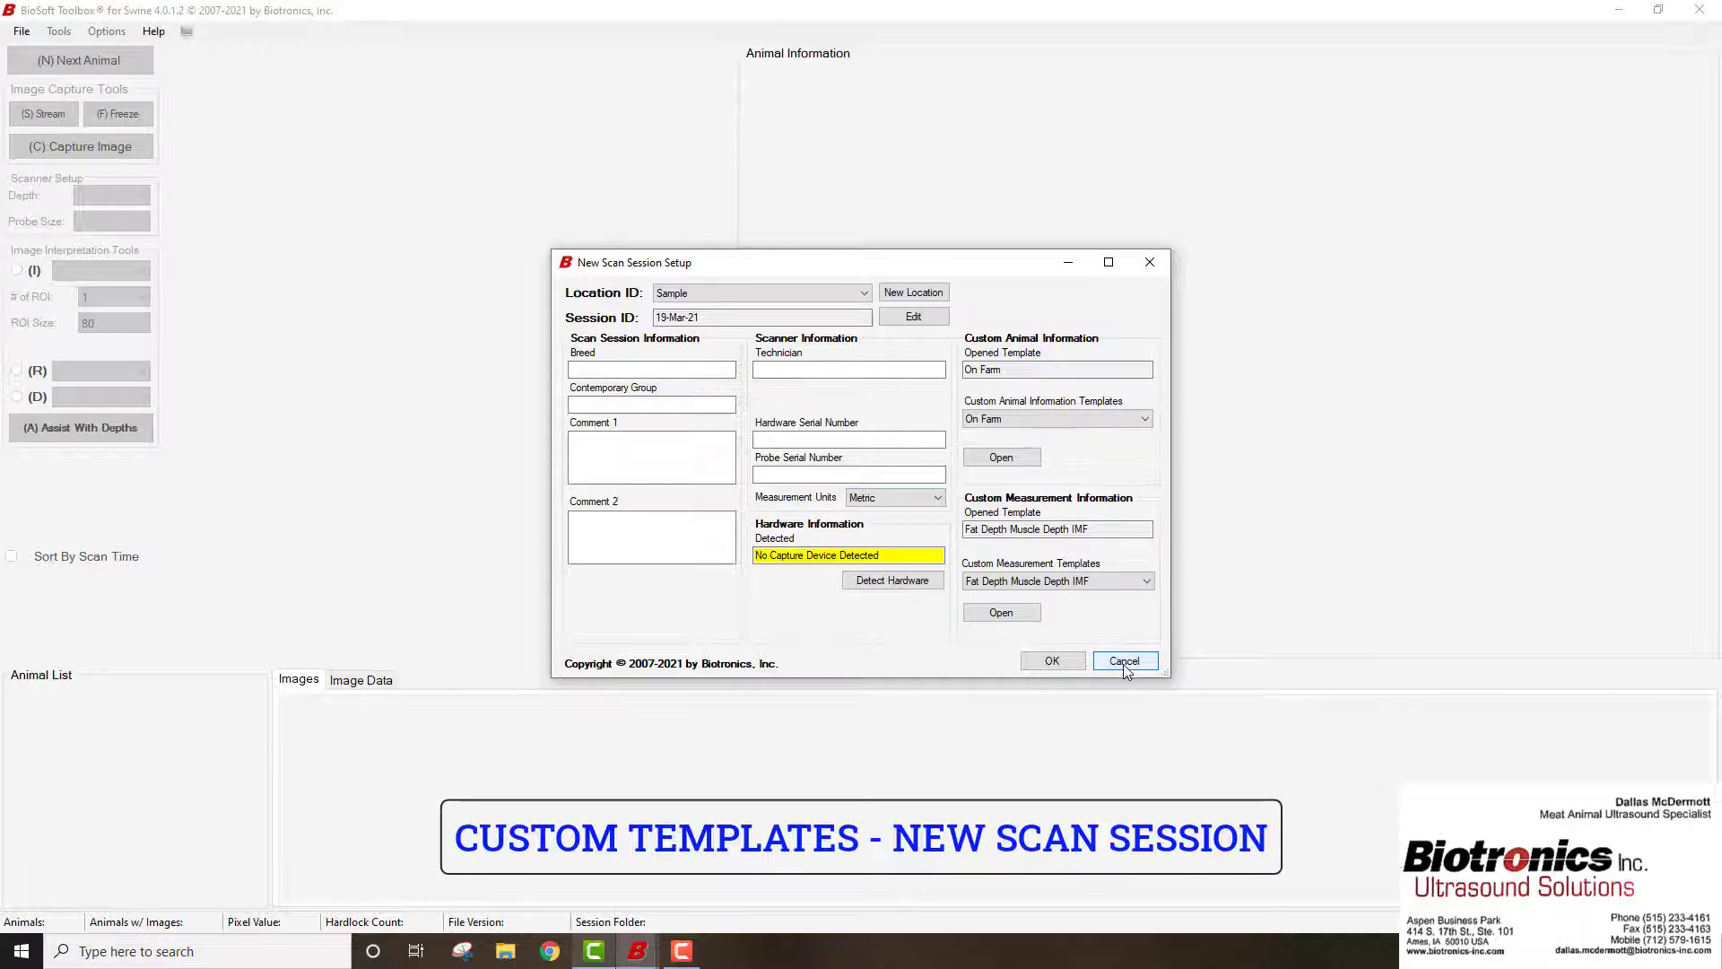
{"action": "left_click", "coordinate": [1135, 666]}
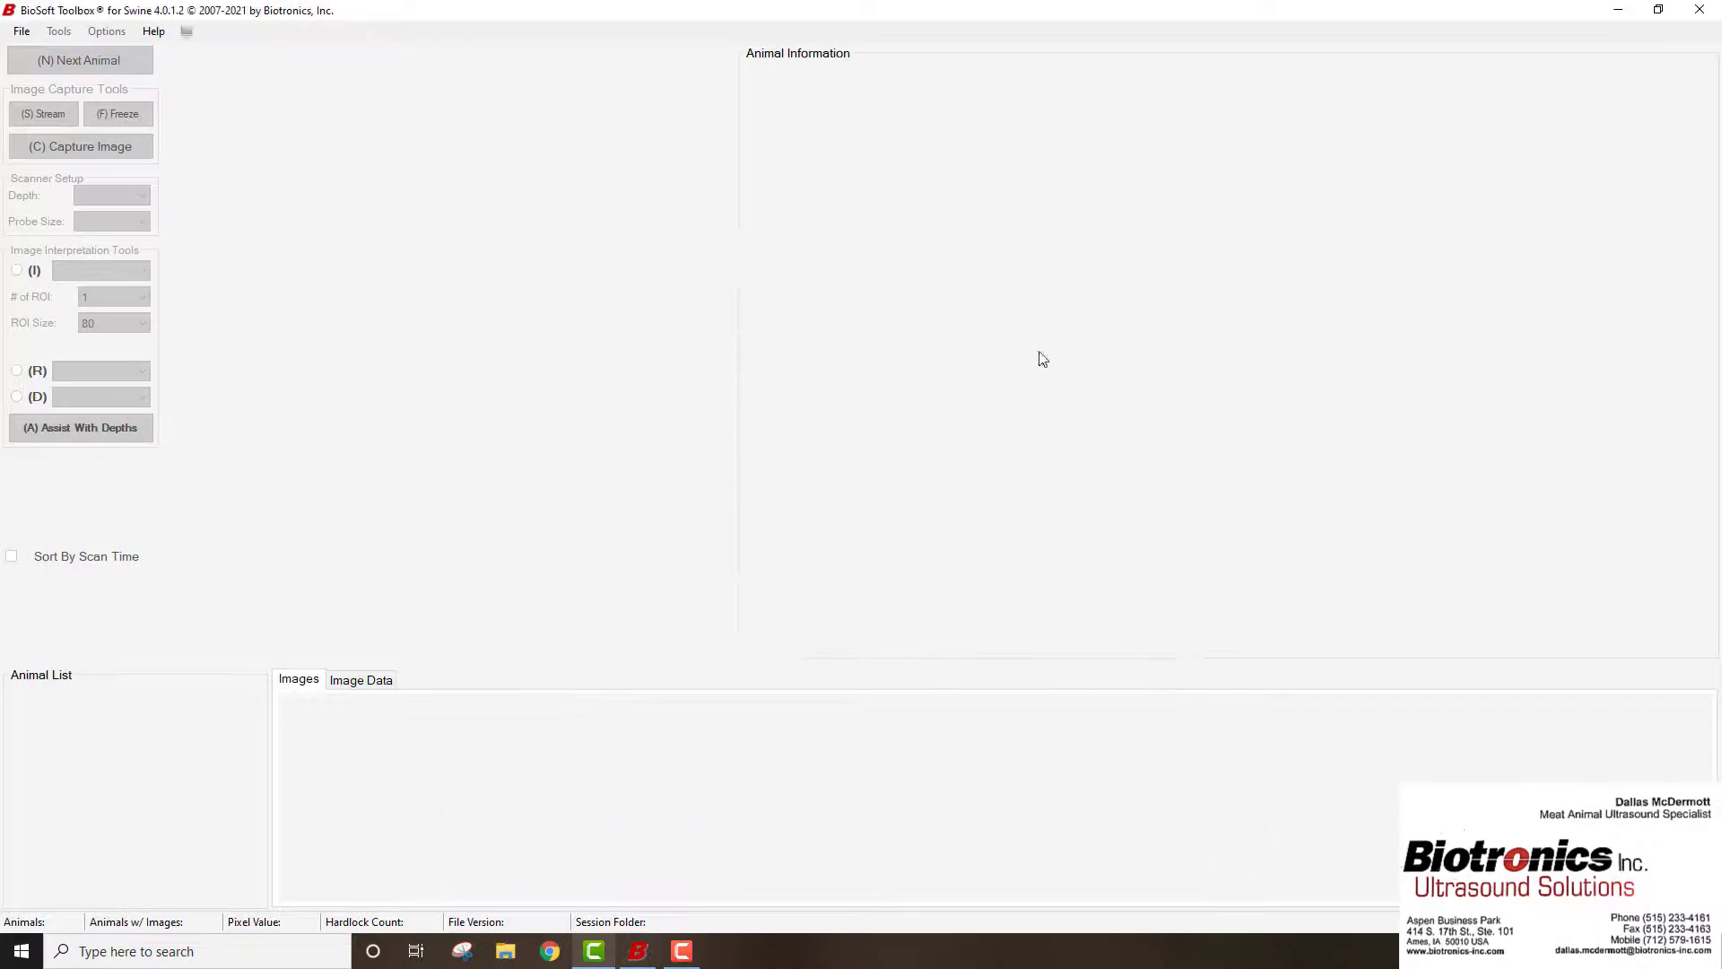
Open the existing scan session for location Sample with scan date 05-Jul-19
{"action": "left_click", "coordinate": [24, 34]}
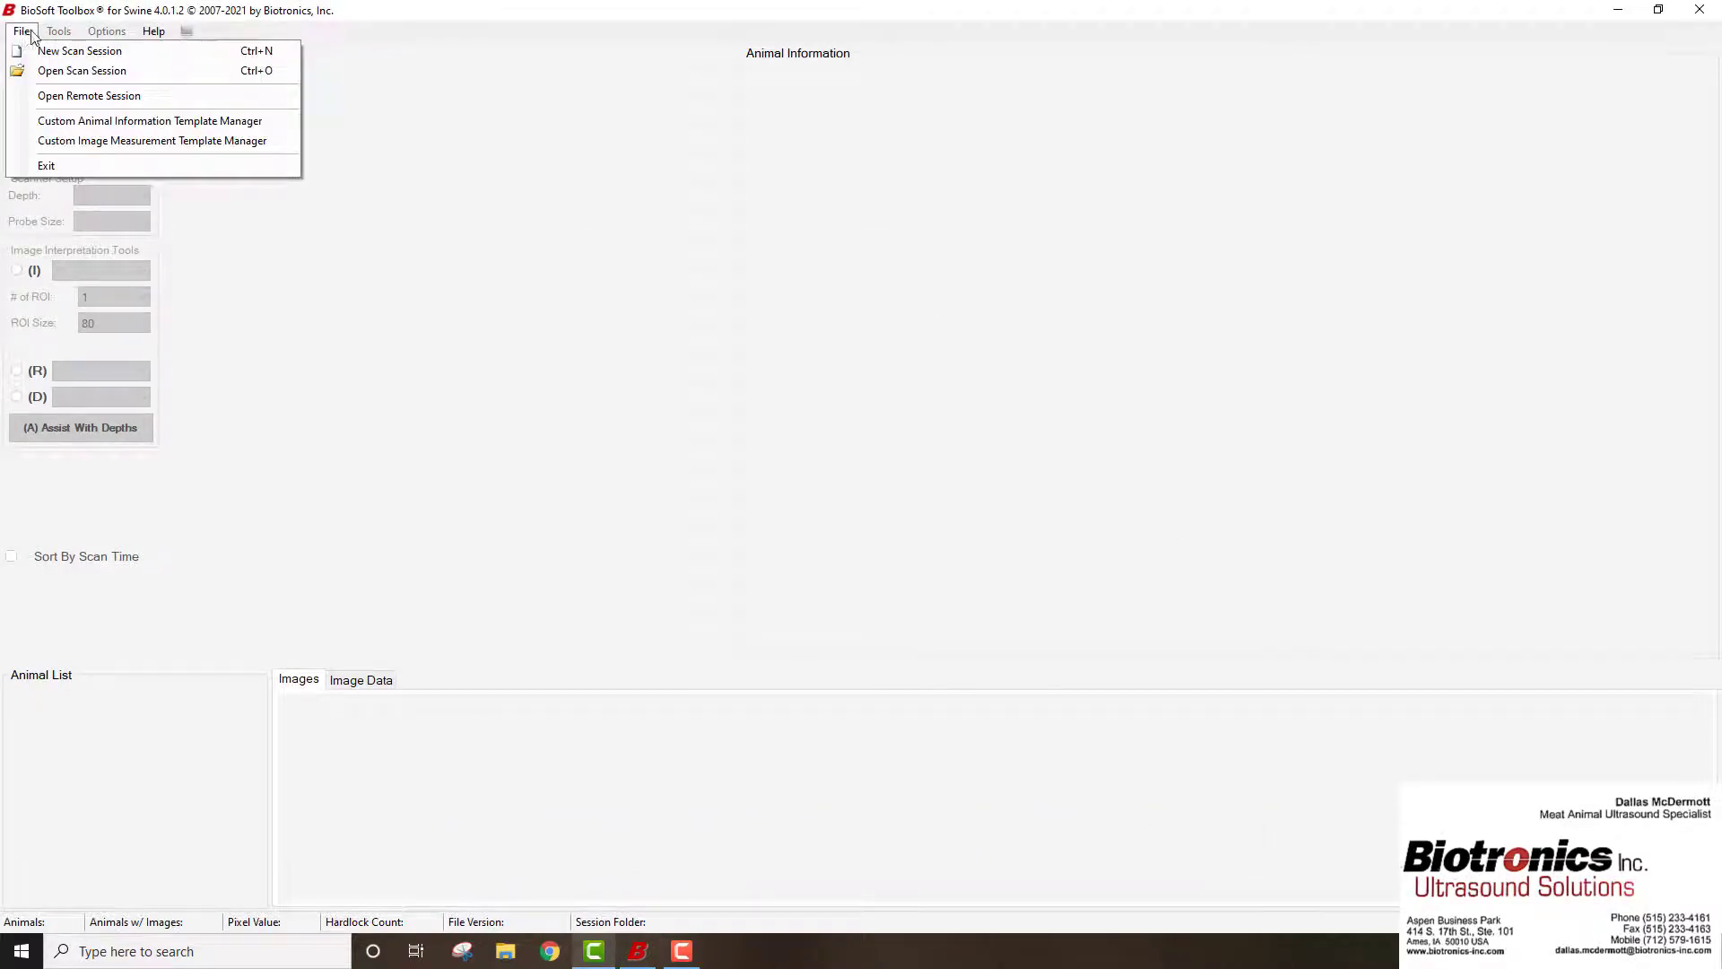
{"action": "left_click", "coordinate": [27, 33]}
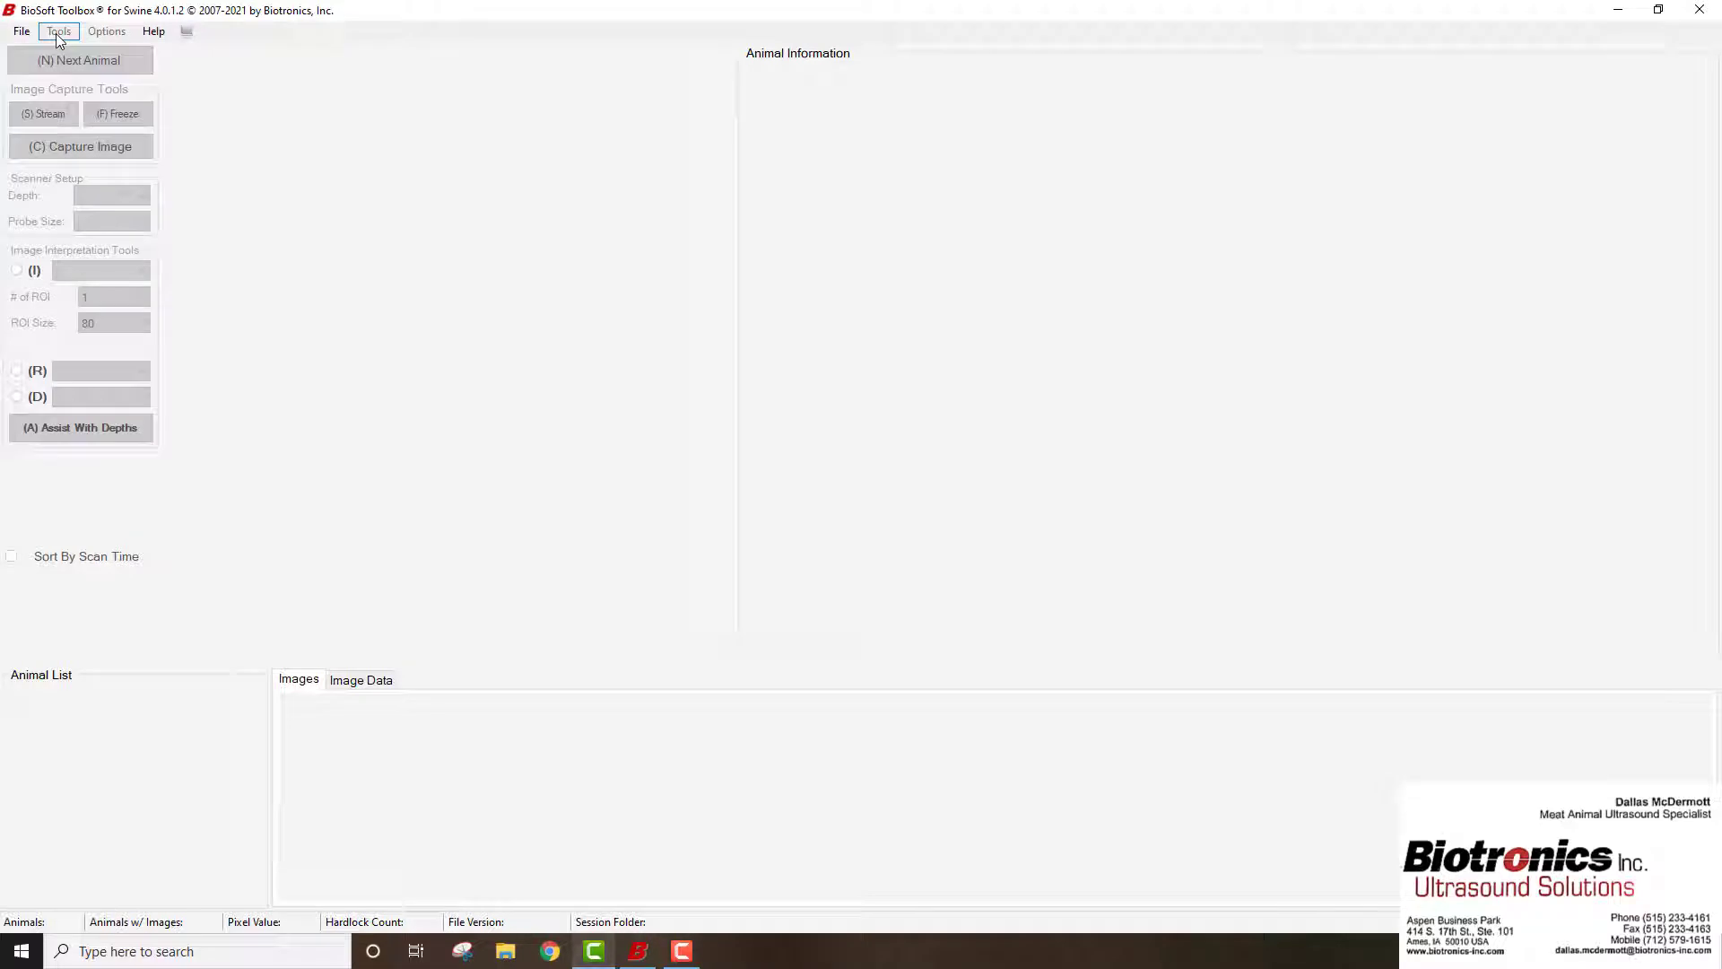
{"action": "left_click", "coordinate": [22, 36]}
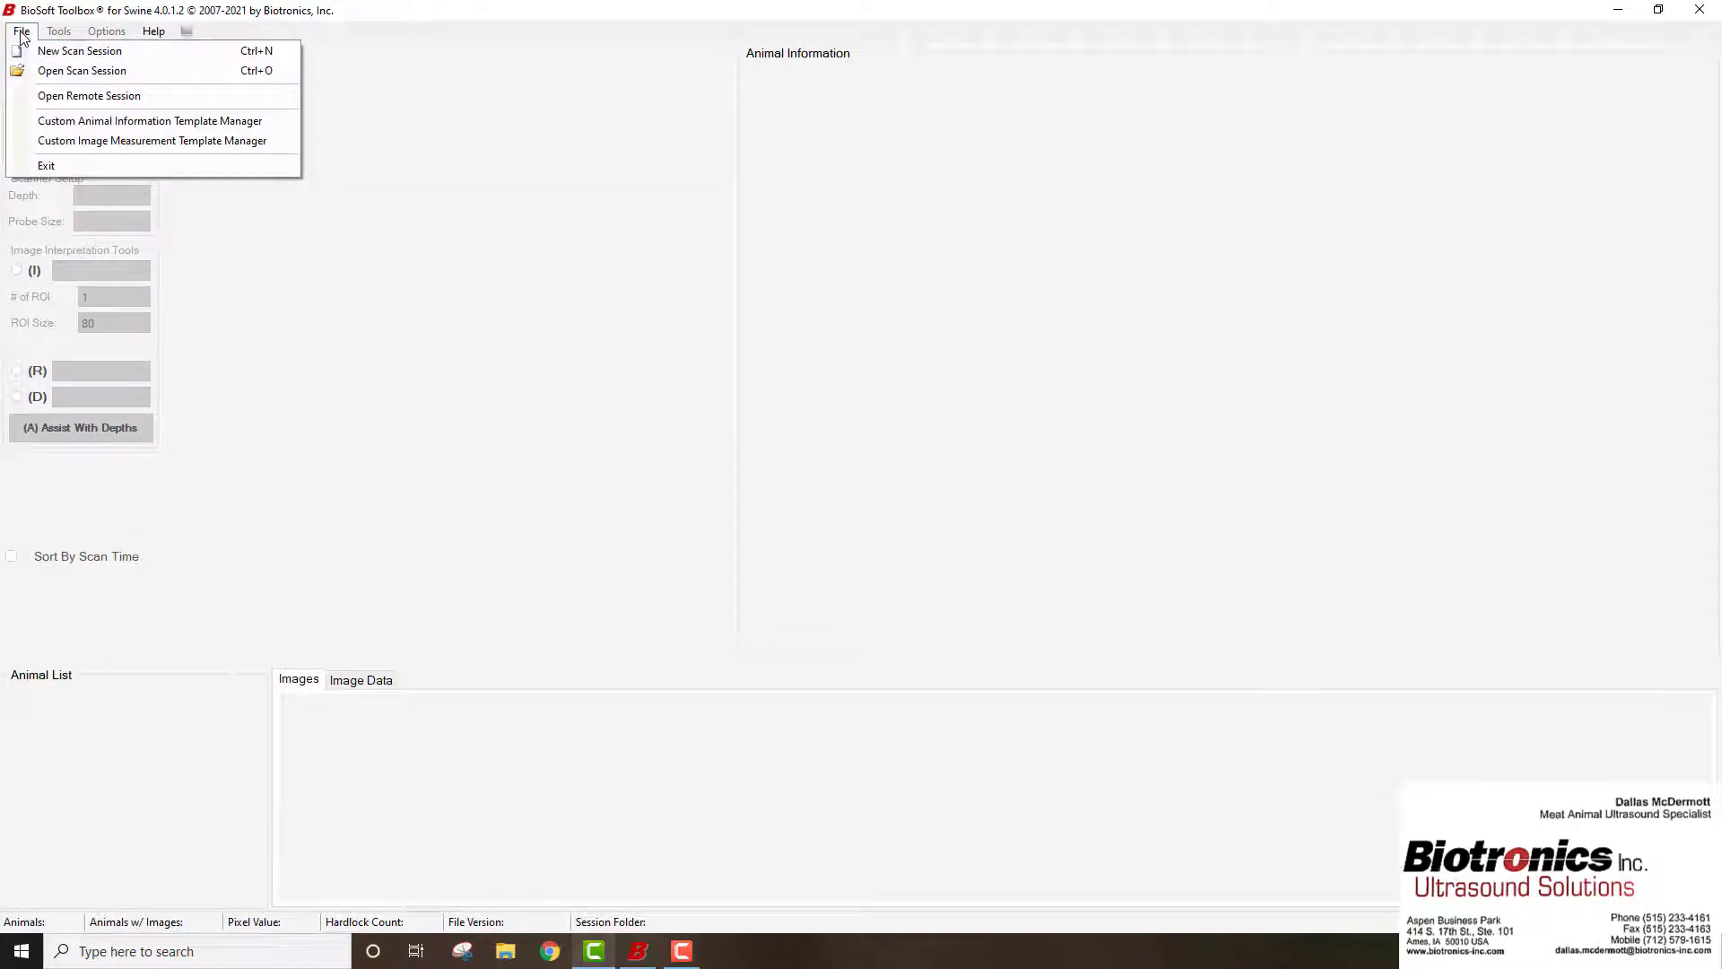
{"action": "left_click", "coordinate": [48, 72]}
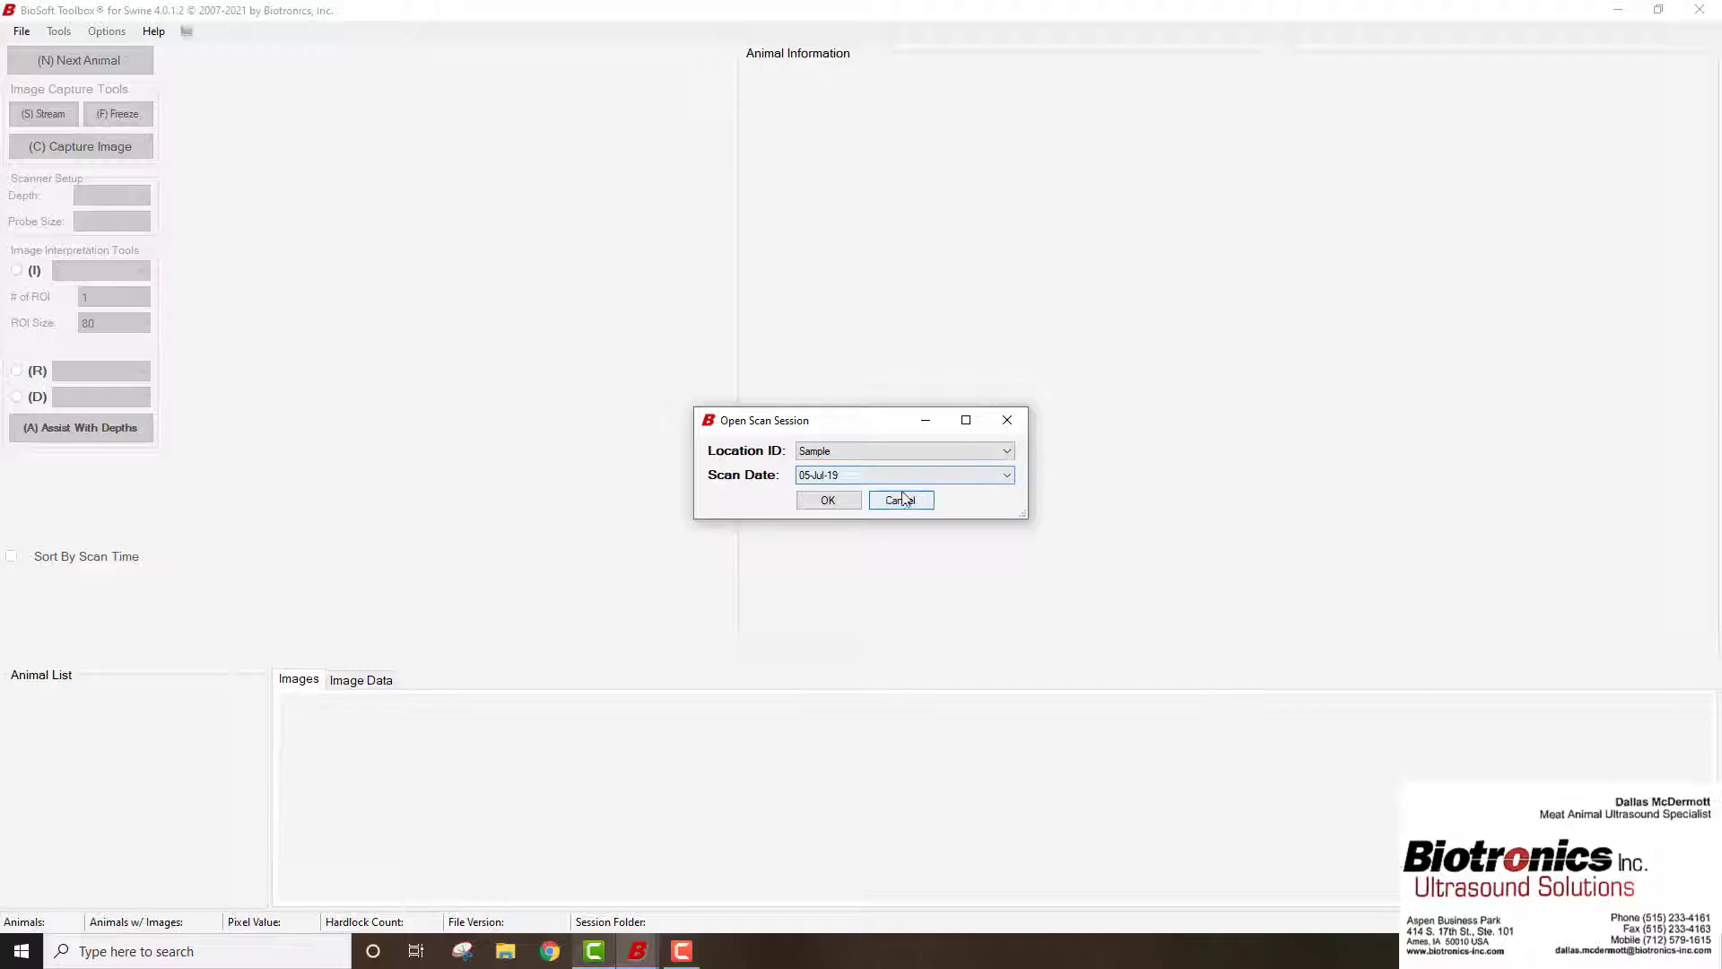
{"action": "left_click", "coordinate": [828, 501]}
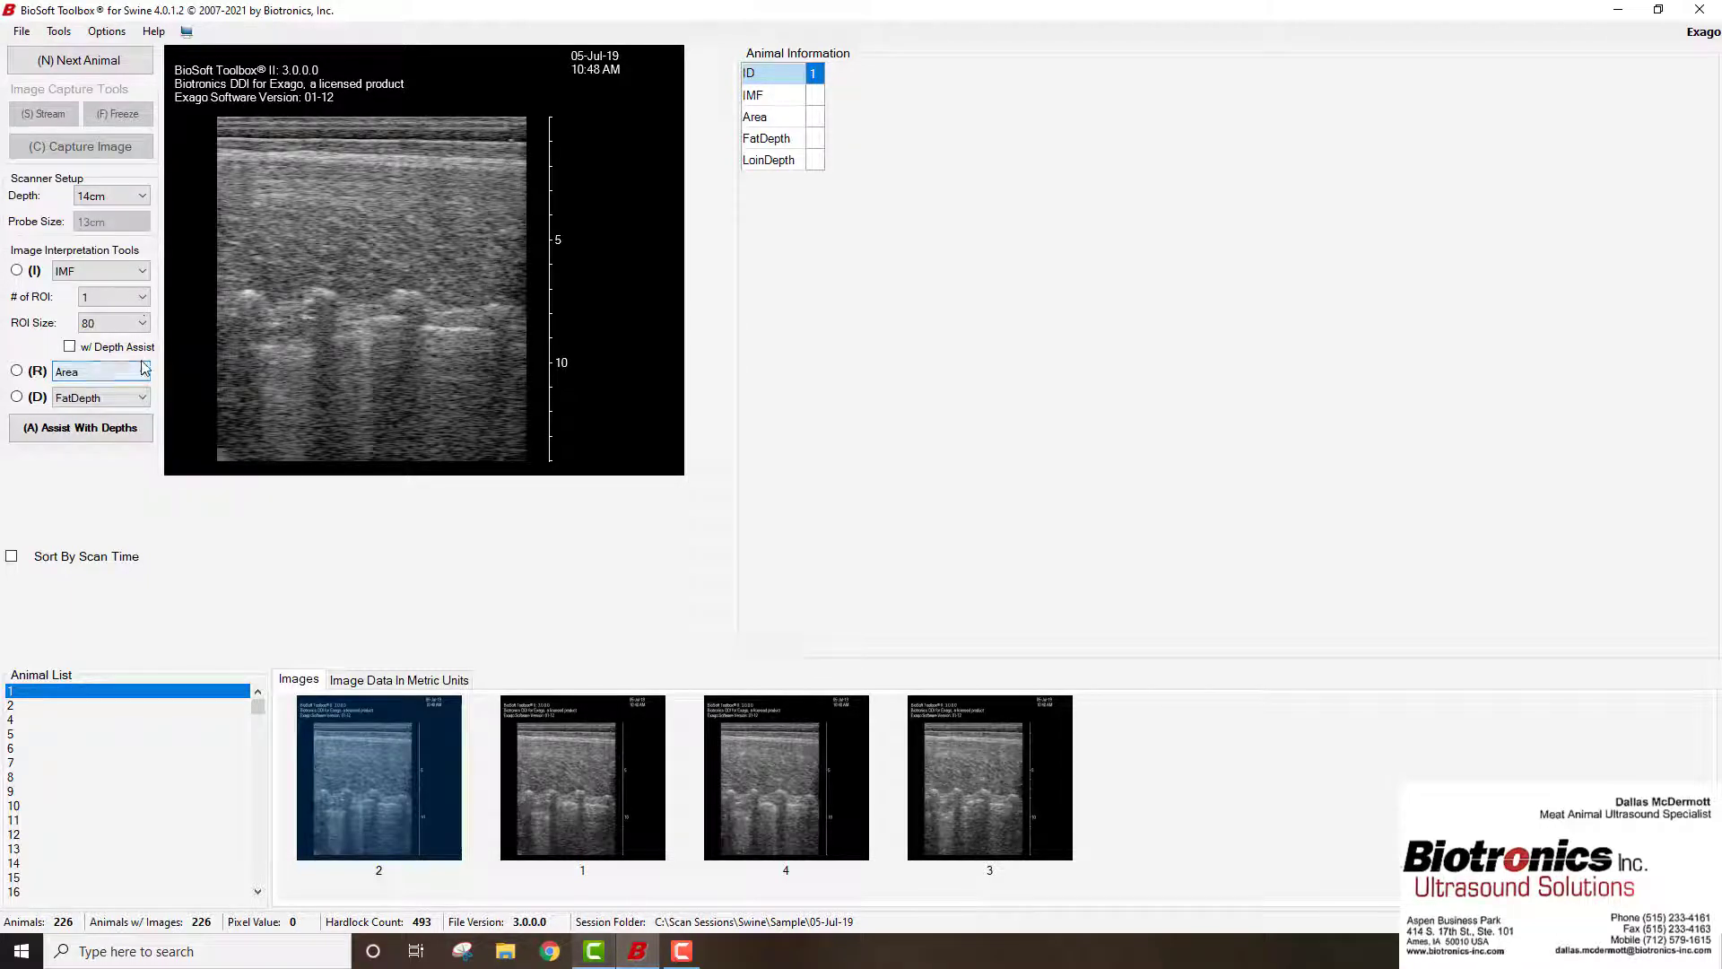
Check the selectable depth and IMF measurements, and run Assist With Depths on animal 1's image
{"action": "left_click", "coordinate": [143, 397]}
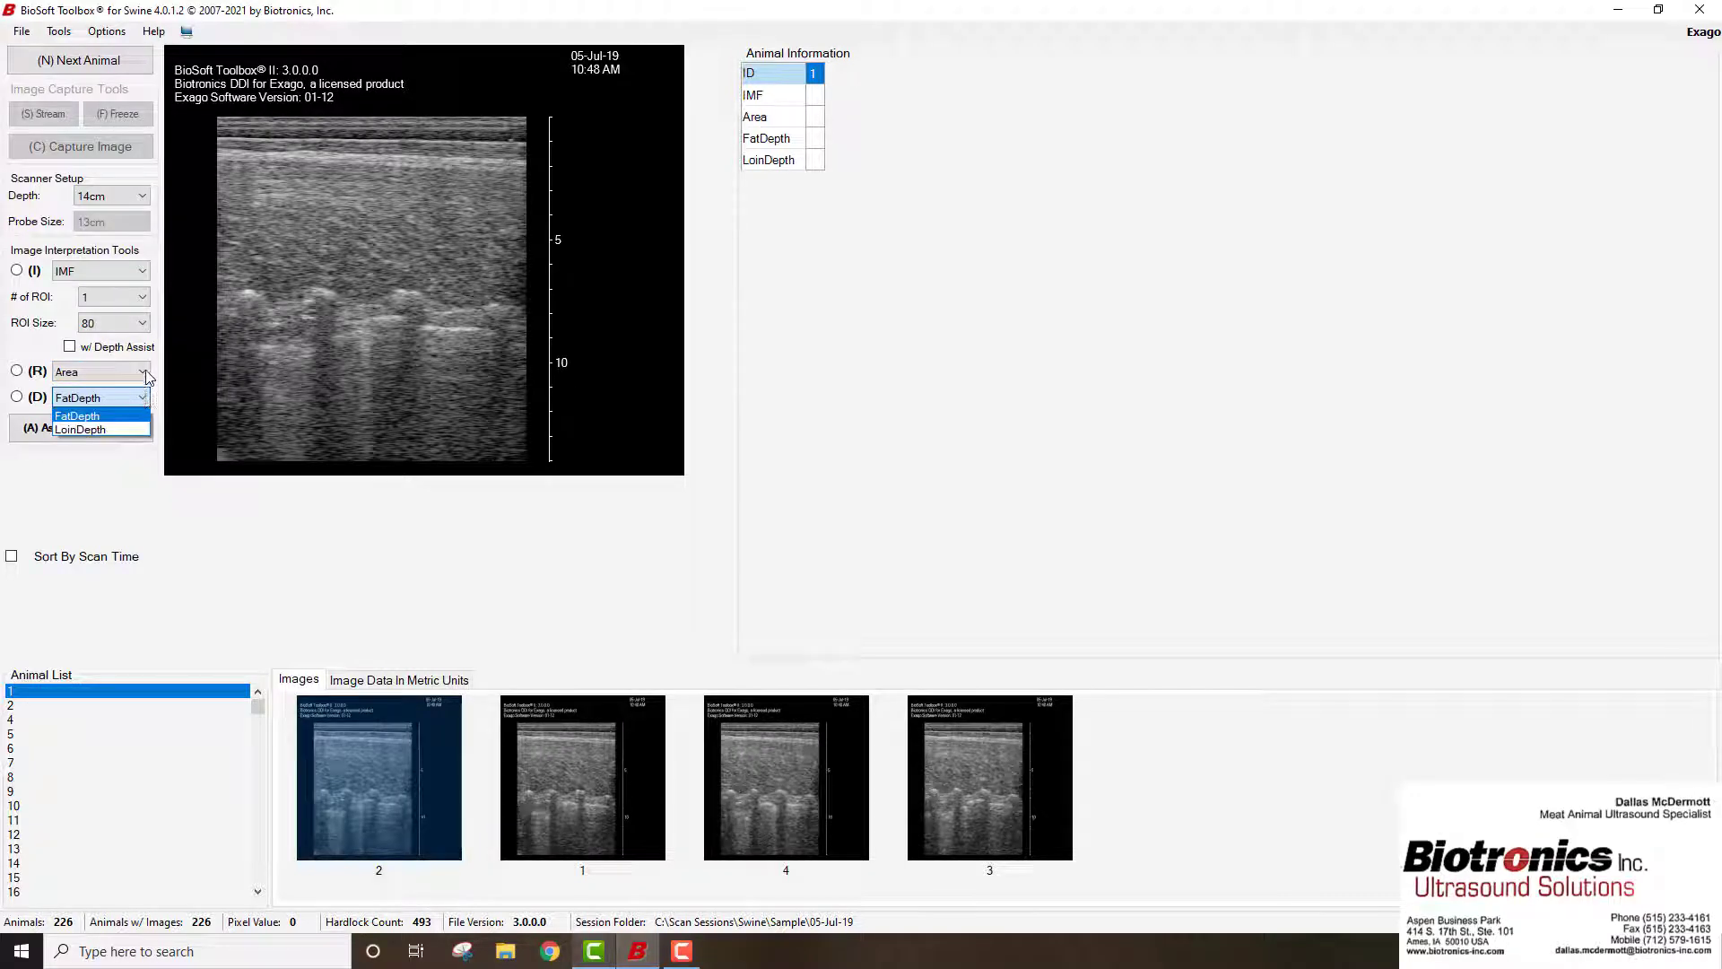
{"action": "left_click", "coordinate": [146, 373]}
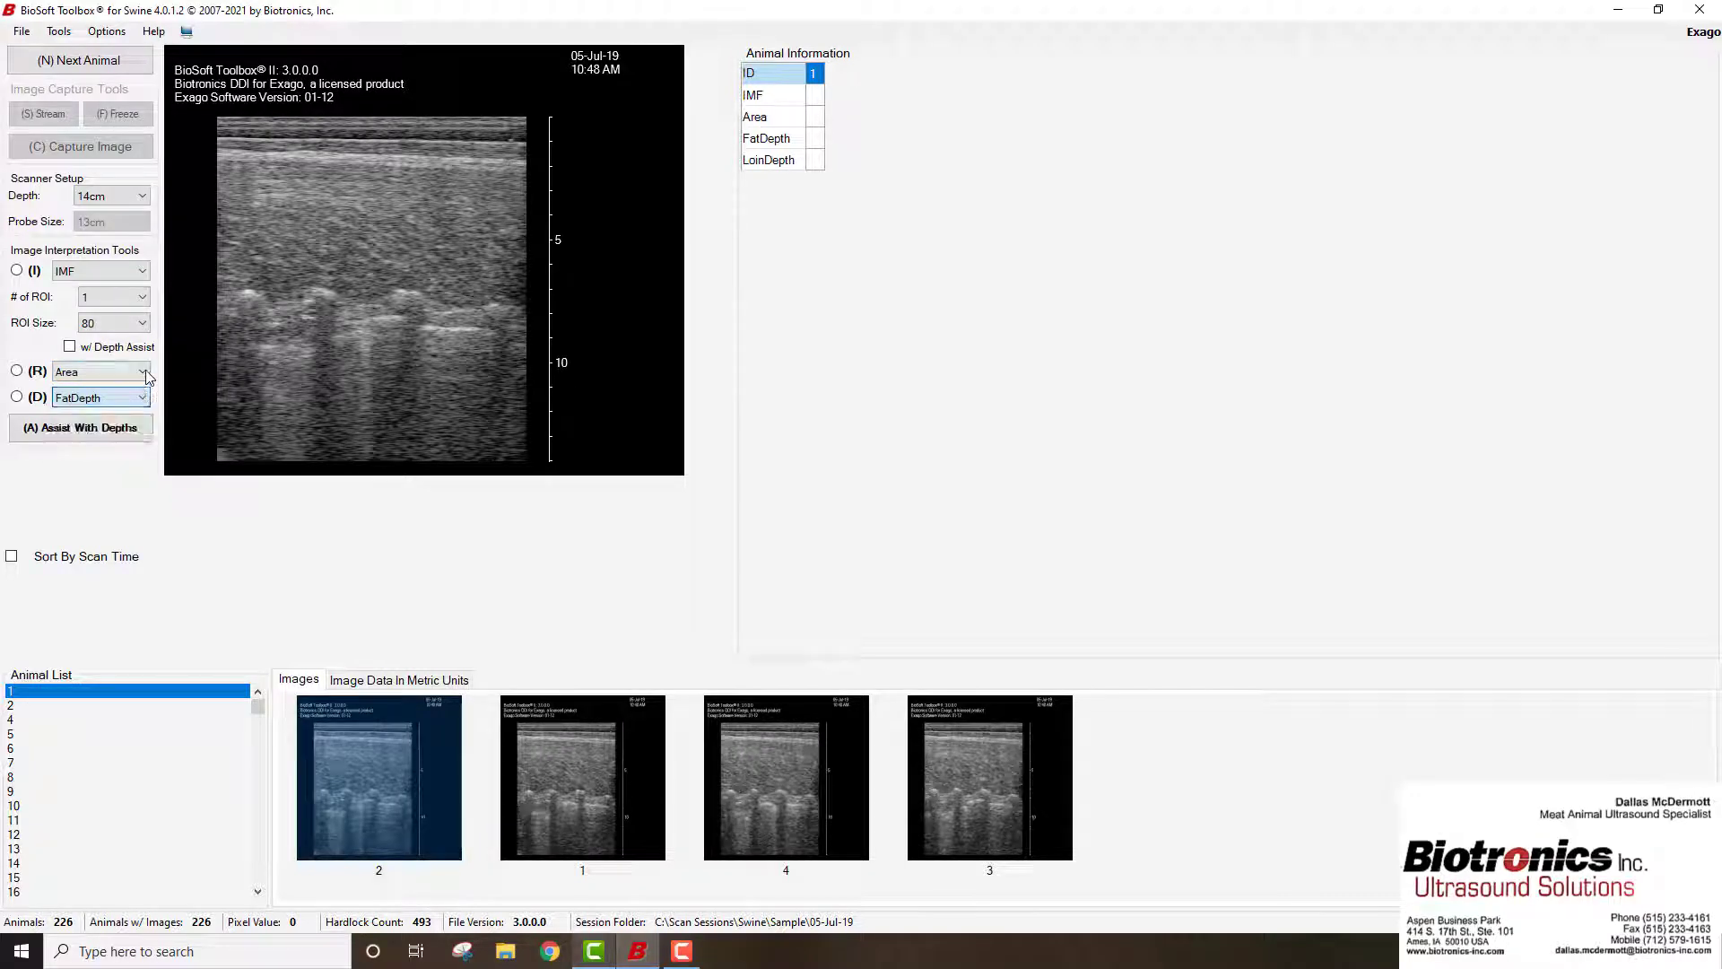
{"action": "left_click", "coordinate": [149, 277]}
{"action": "left_click", "coordinate": [83, 288]}
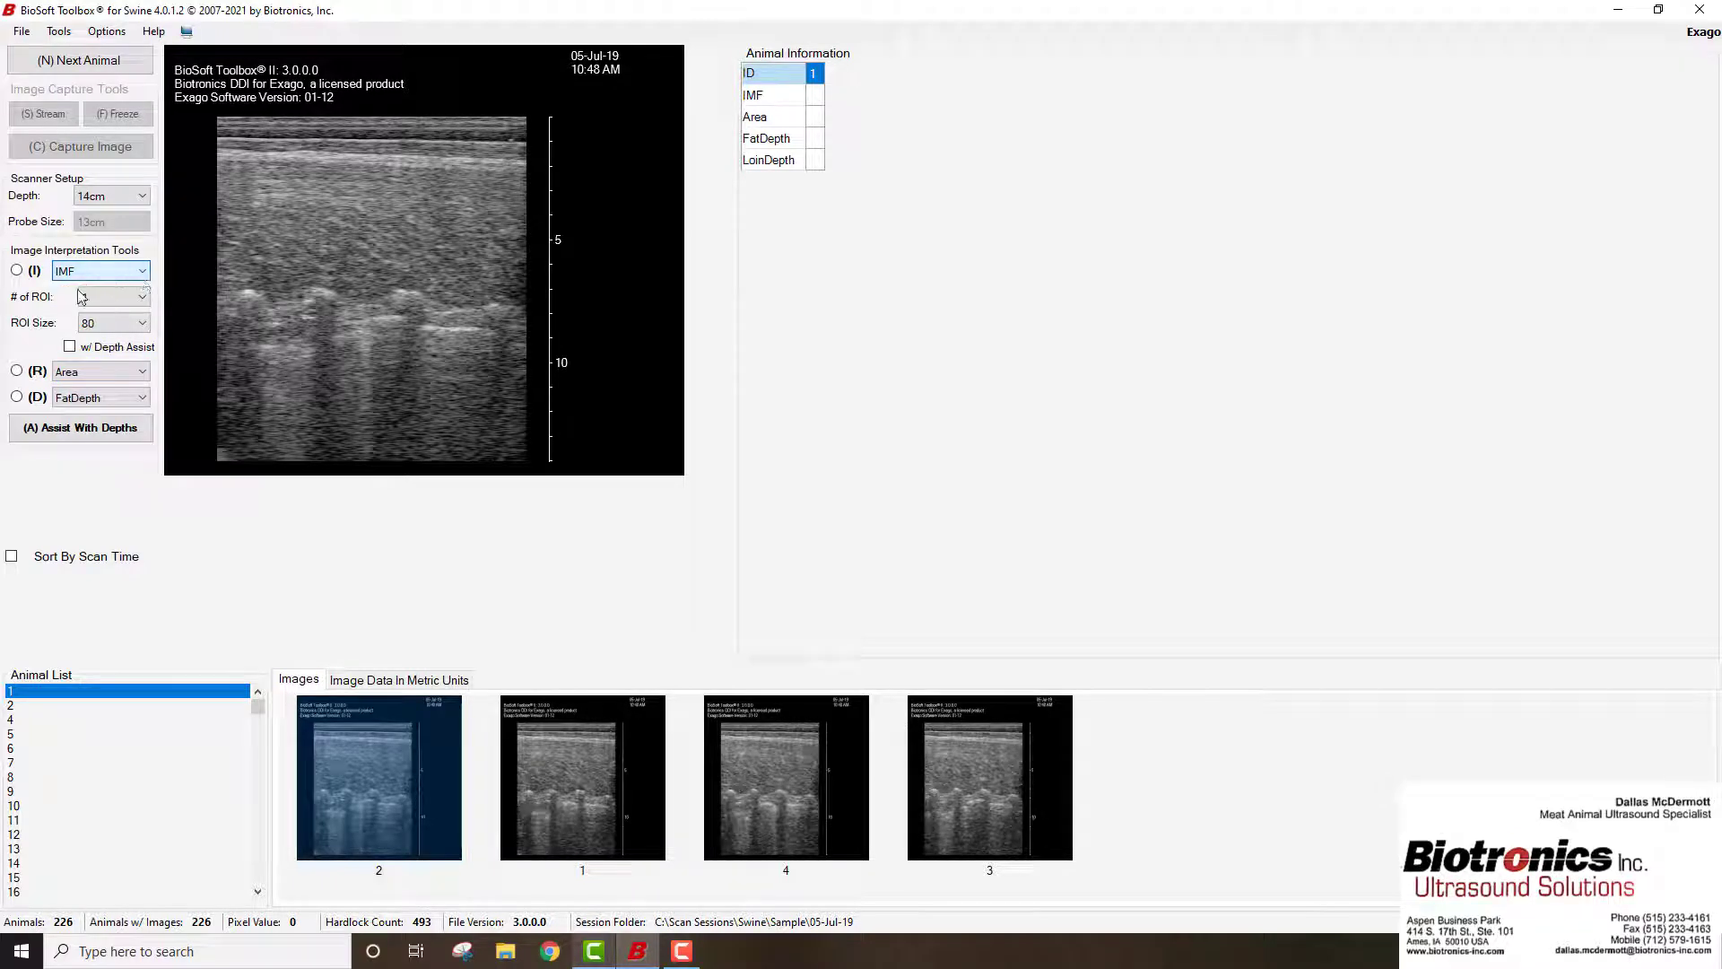
{"action": "left_click", "coordinate": [124, 428]}
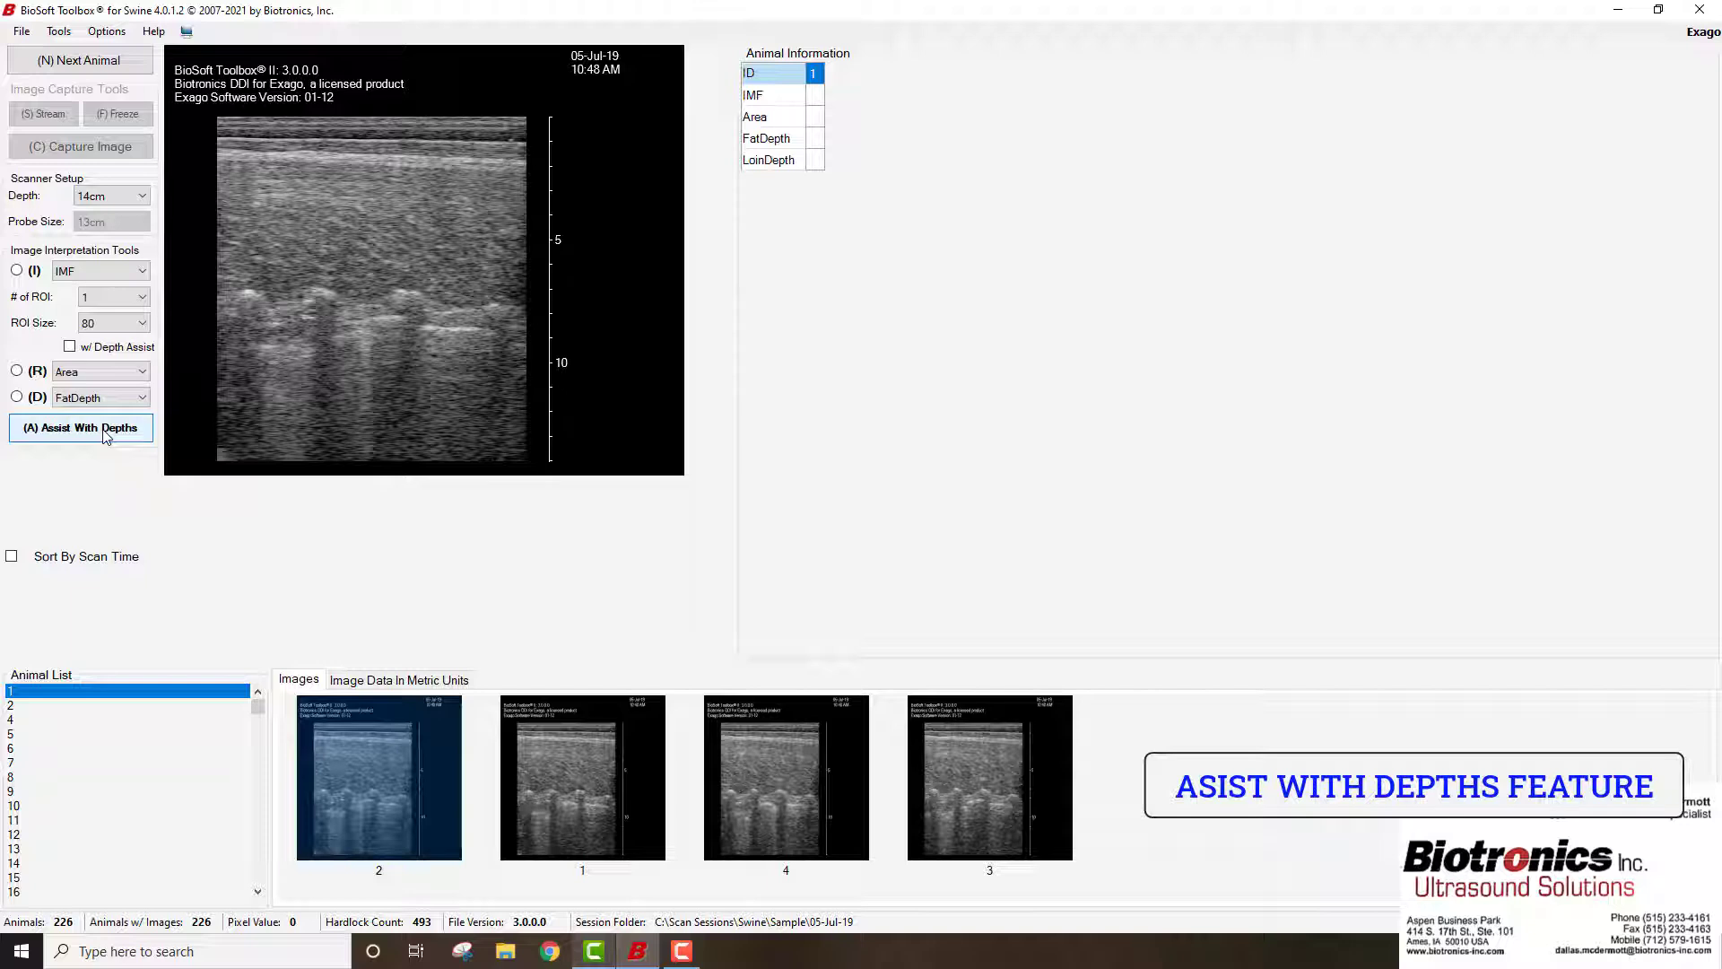
{"action": "left_click", "coordinate": [106, 436]}
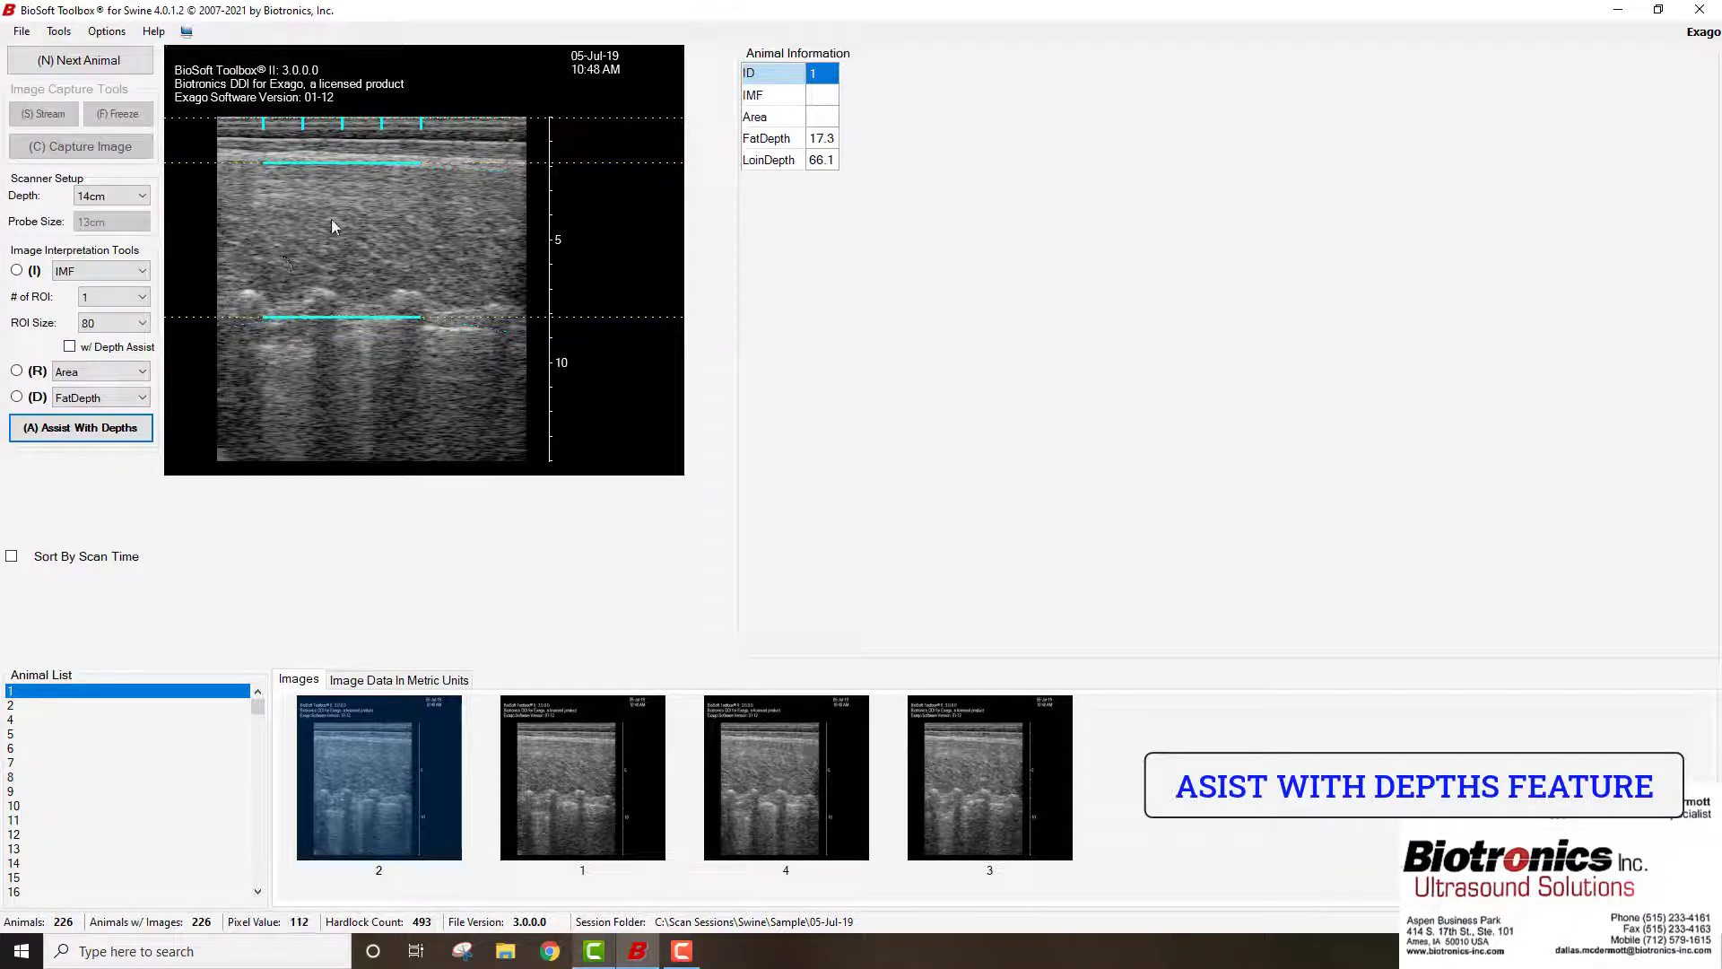
Set the trapezius muscle location to Right in the depth assist settings and rerun Assist With Depths
{"action": "left_click", "coordinate": [107, 32]}
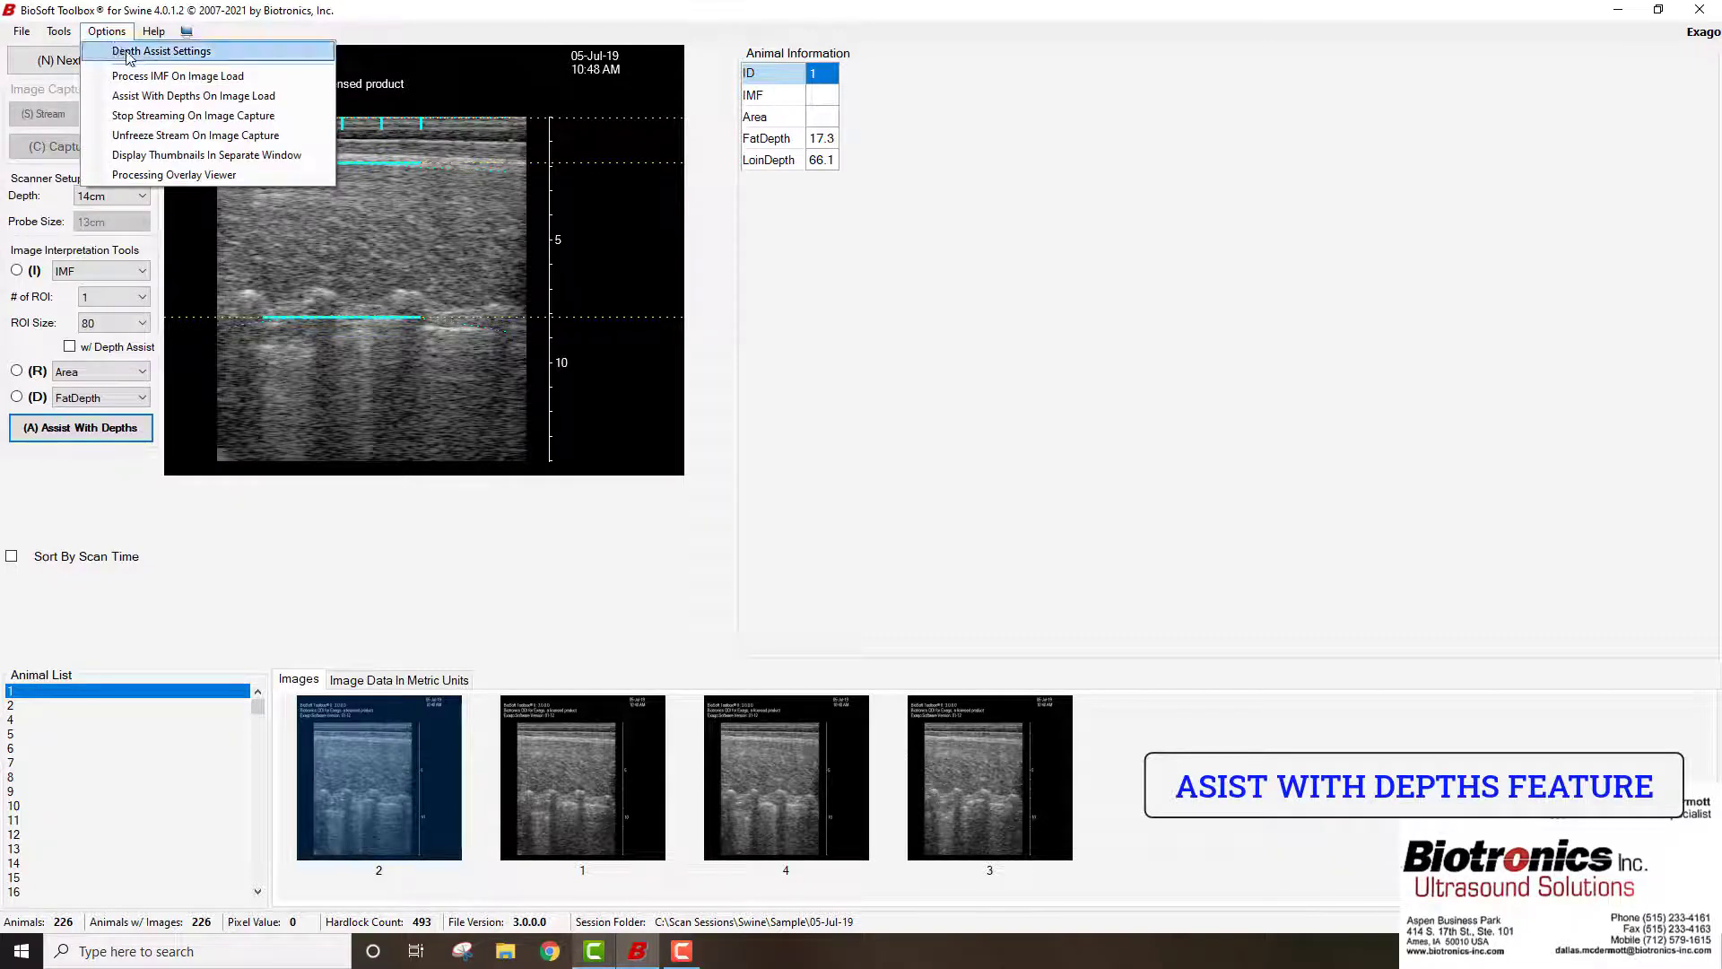
{"action": "left_click", "coordinate": [170, 54]}
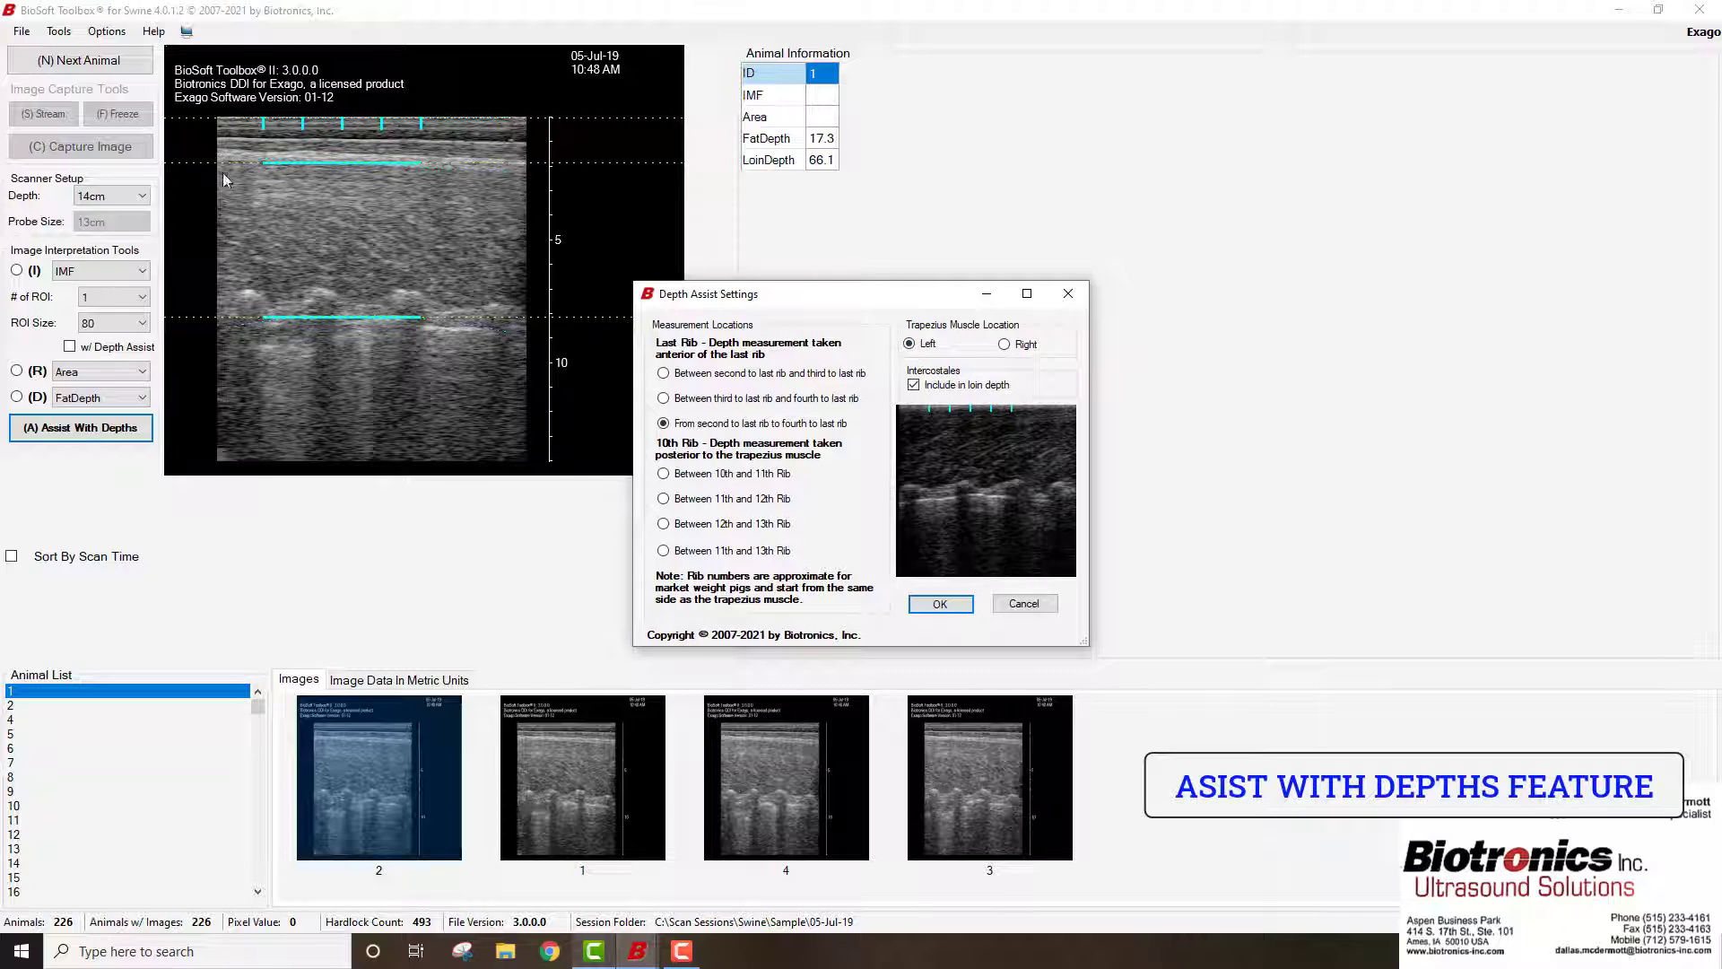
{"action": "left_click", "coordinate": [1004, 346]}
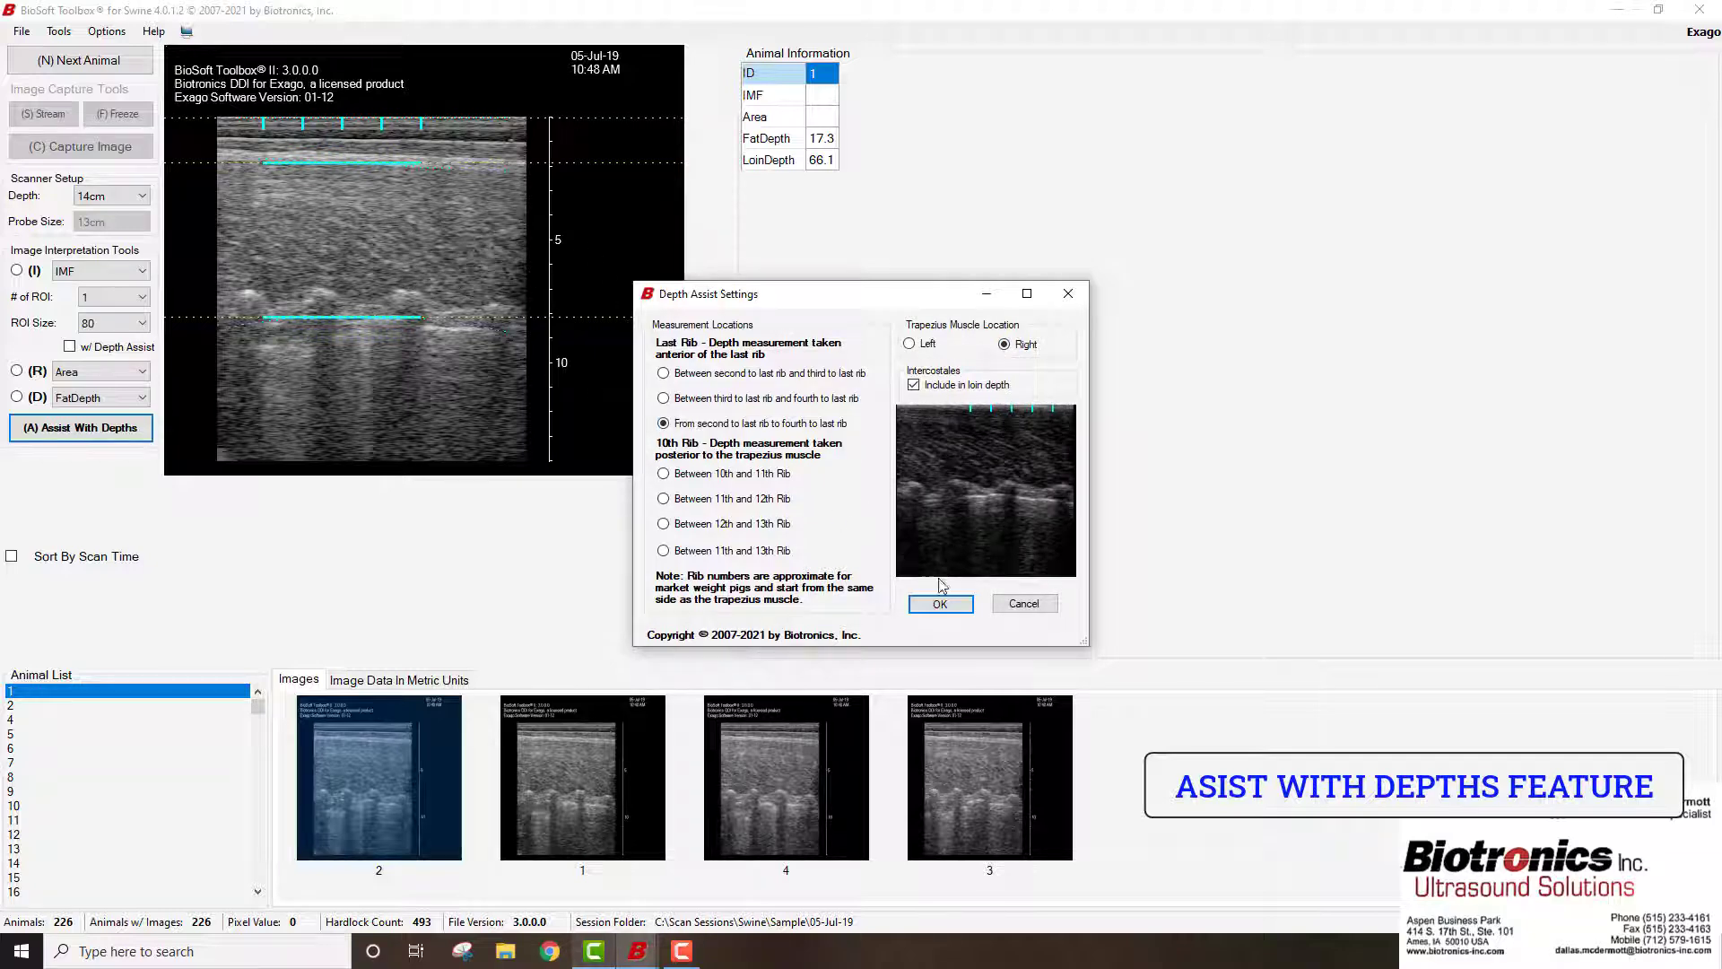
{"action": "left_click", "coordinate": [949, 607]}
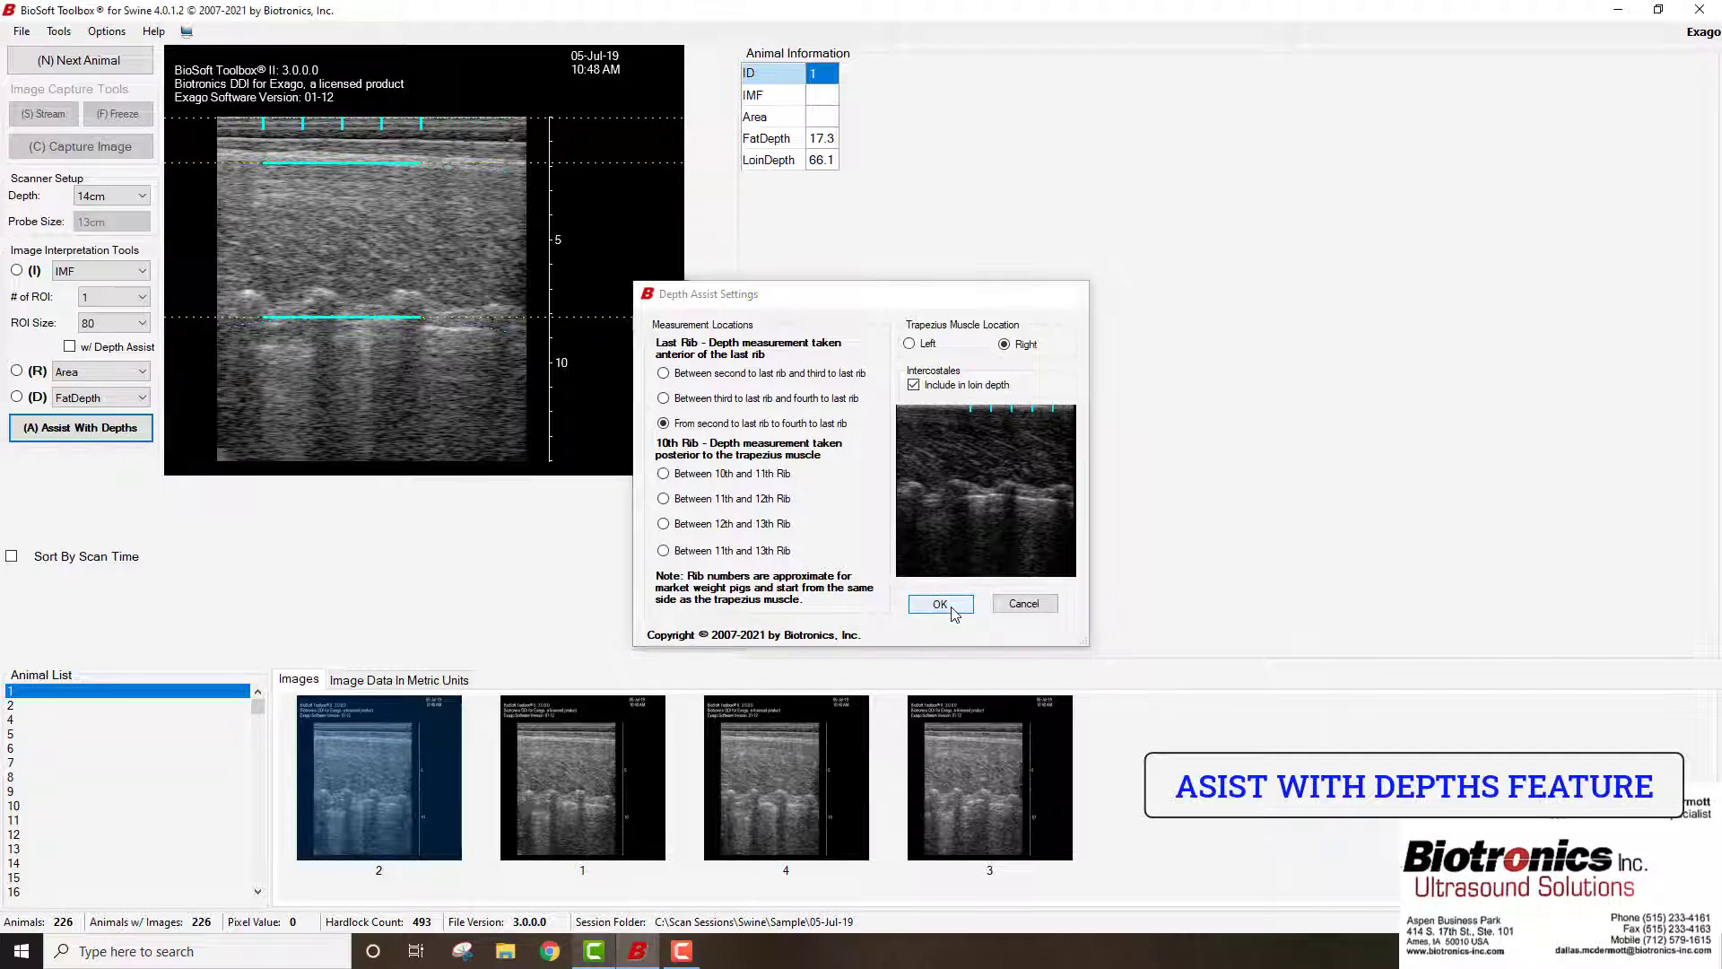
{"action": "left_click", "coordinate": [99, 429]}
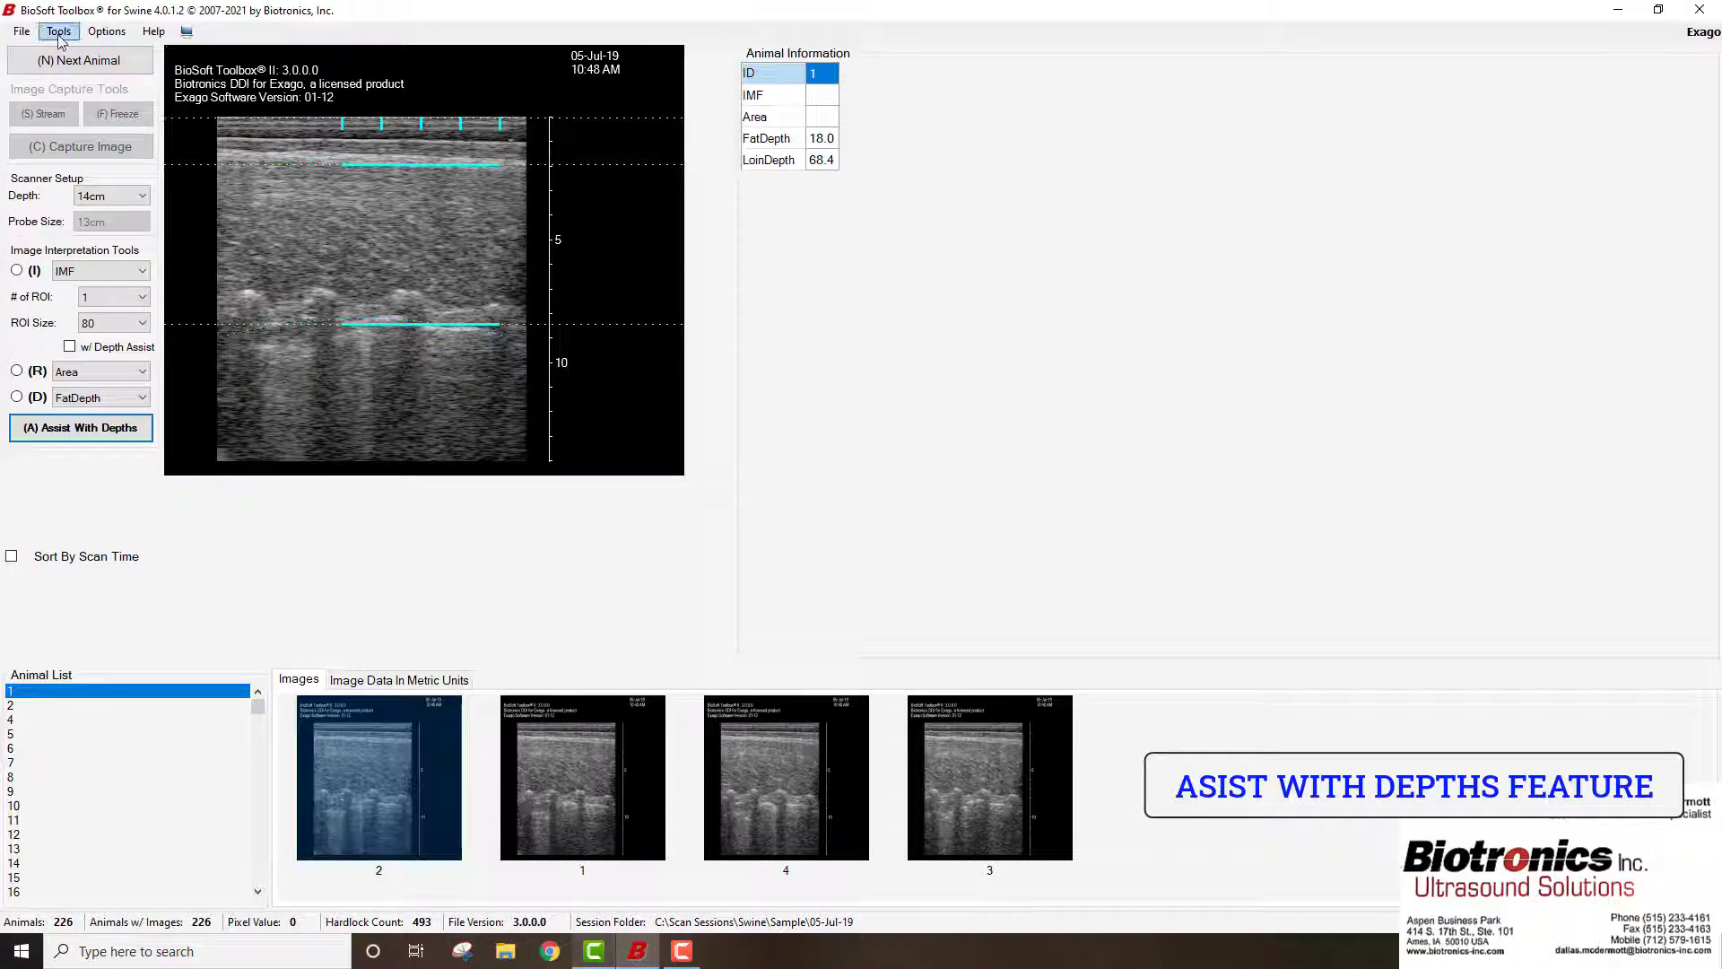
Exclude the intercostales from the loin depth in the depth assist settings and rerun Assist With Depths on animal 1
{"action": "left_click", "coordinate": [106, 31]}
{"action": "left_click", "coordinate": [138, 58]}
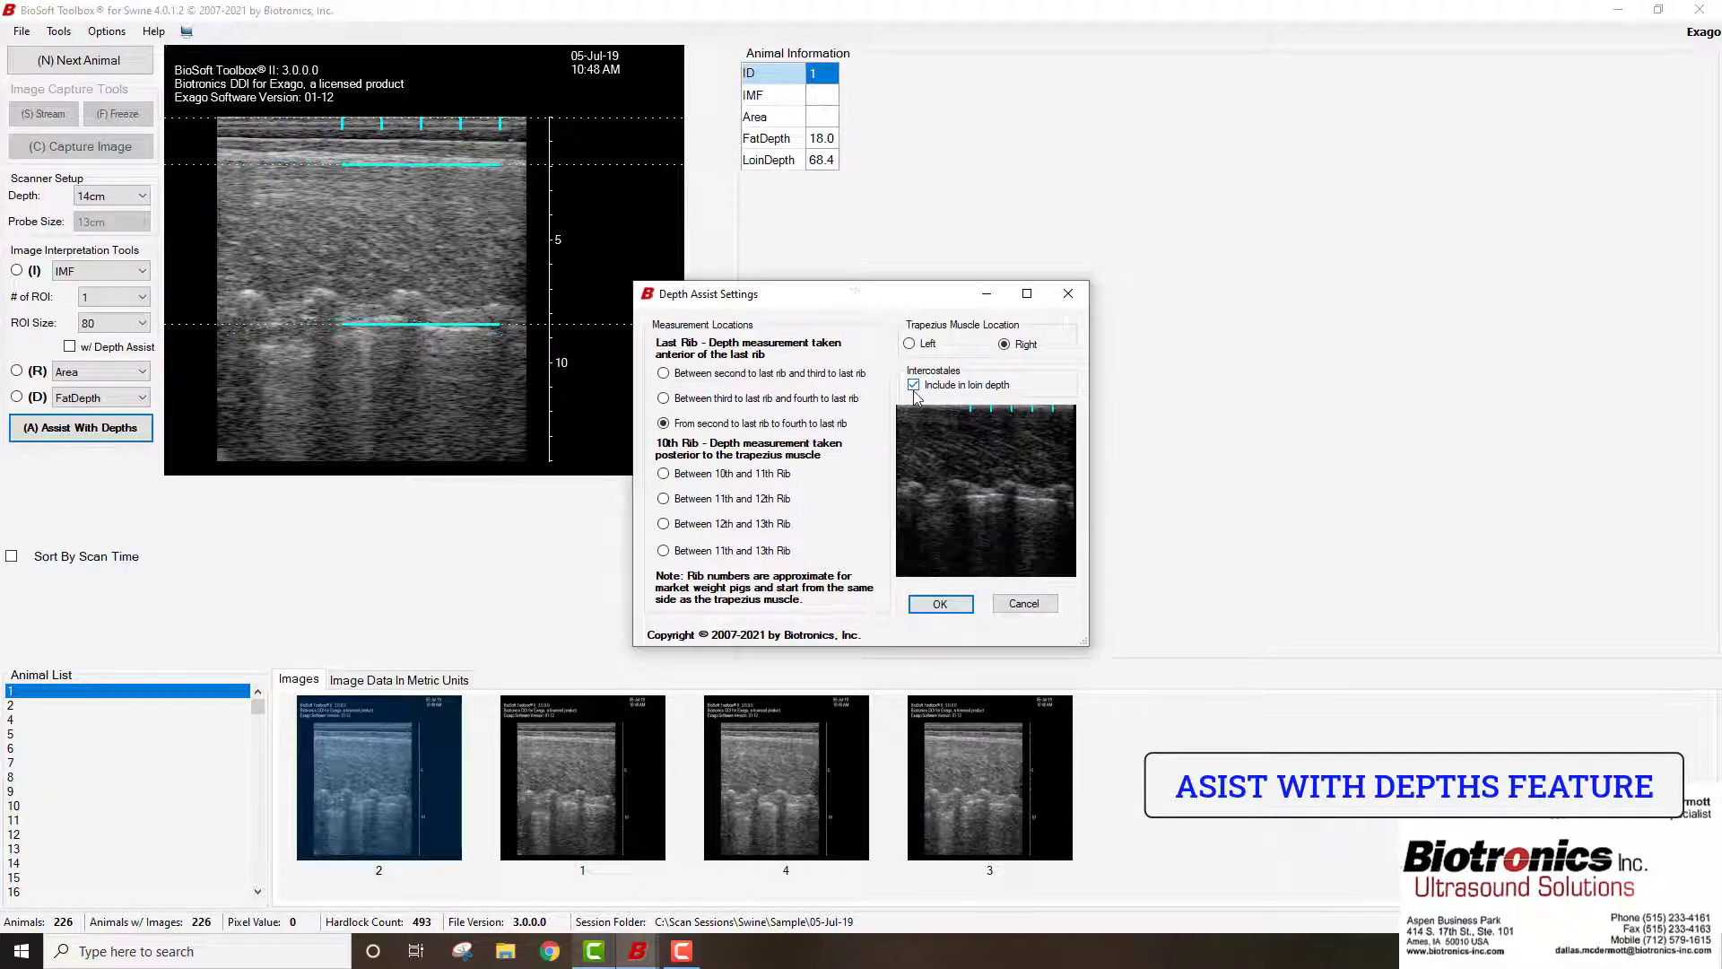
{"action": "left_click", "coordinate": [914, 385]}
{"action": "left_click", "coordinate": [940, 605]}
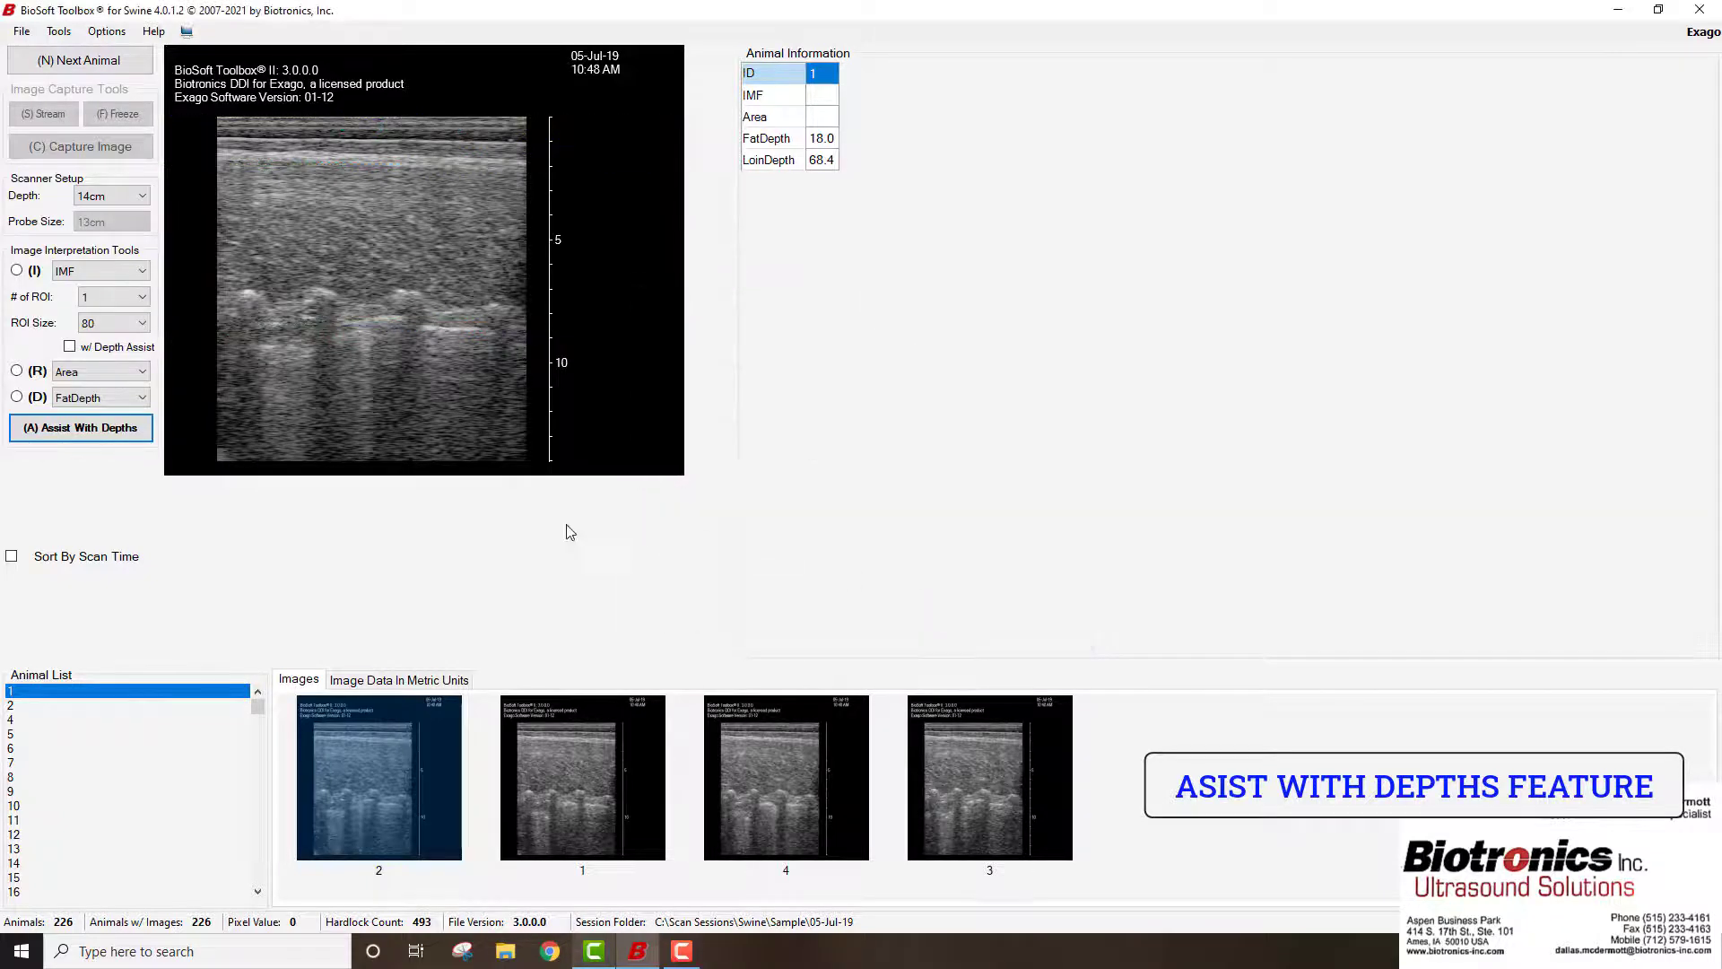
{"action": "left_click", "coordinate": [90, 433]}
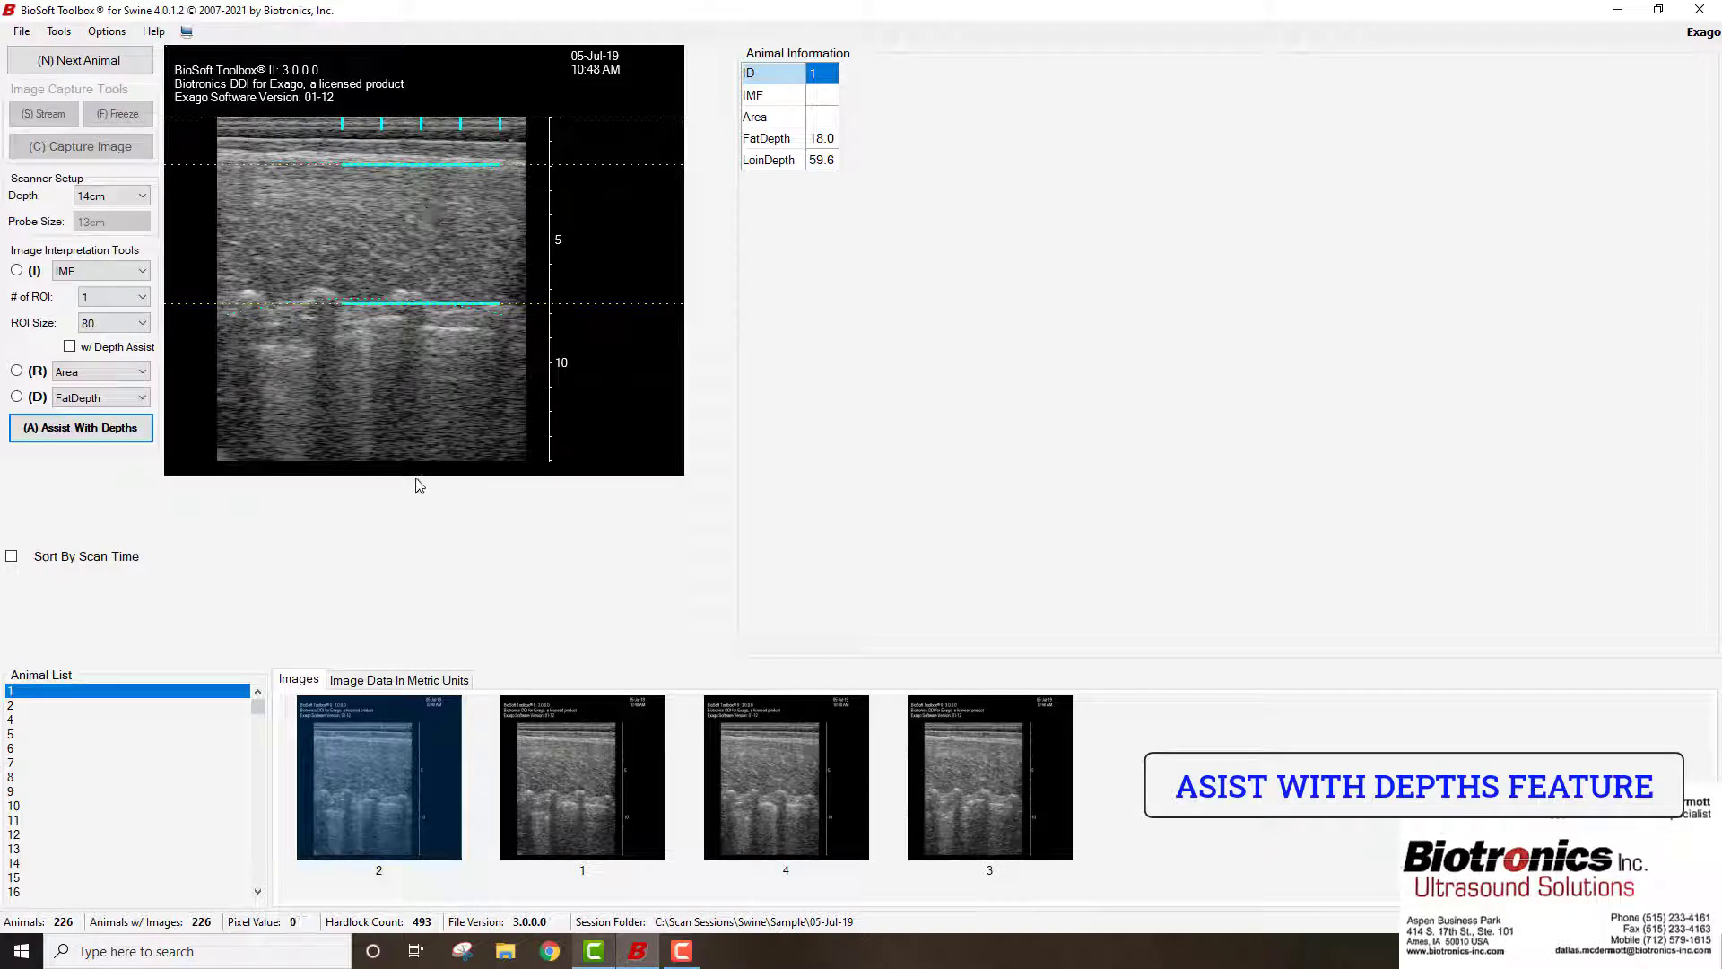
Select animal 4 and measure its fat and loin depths with Assist With Depths
{"action": "left_click", "coordinate": [16, 720]}
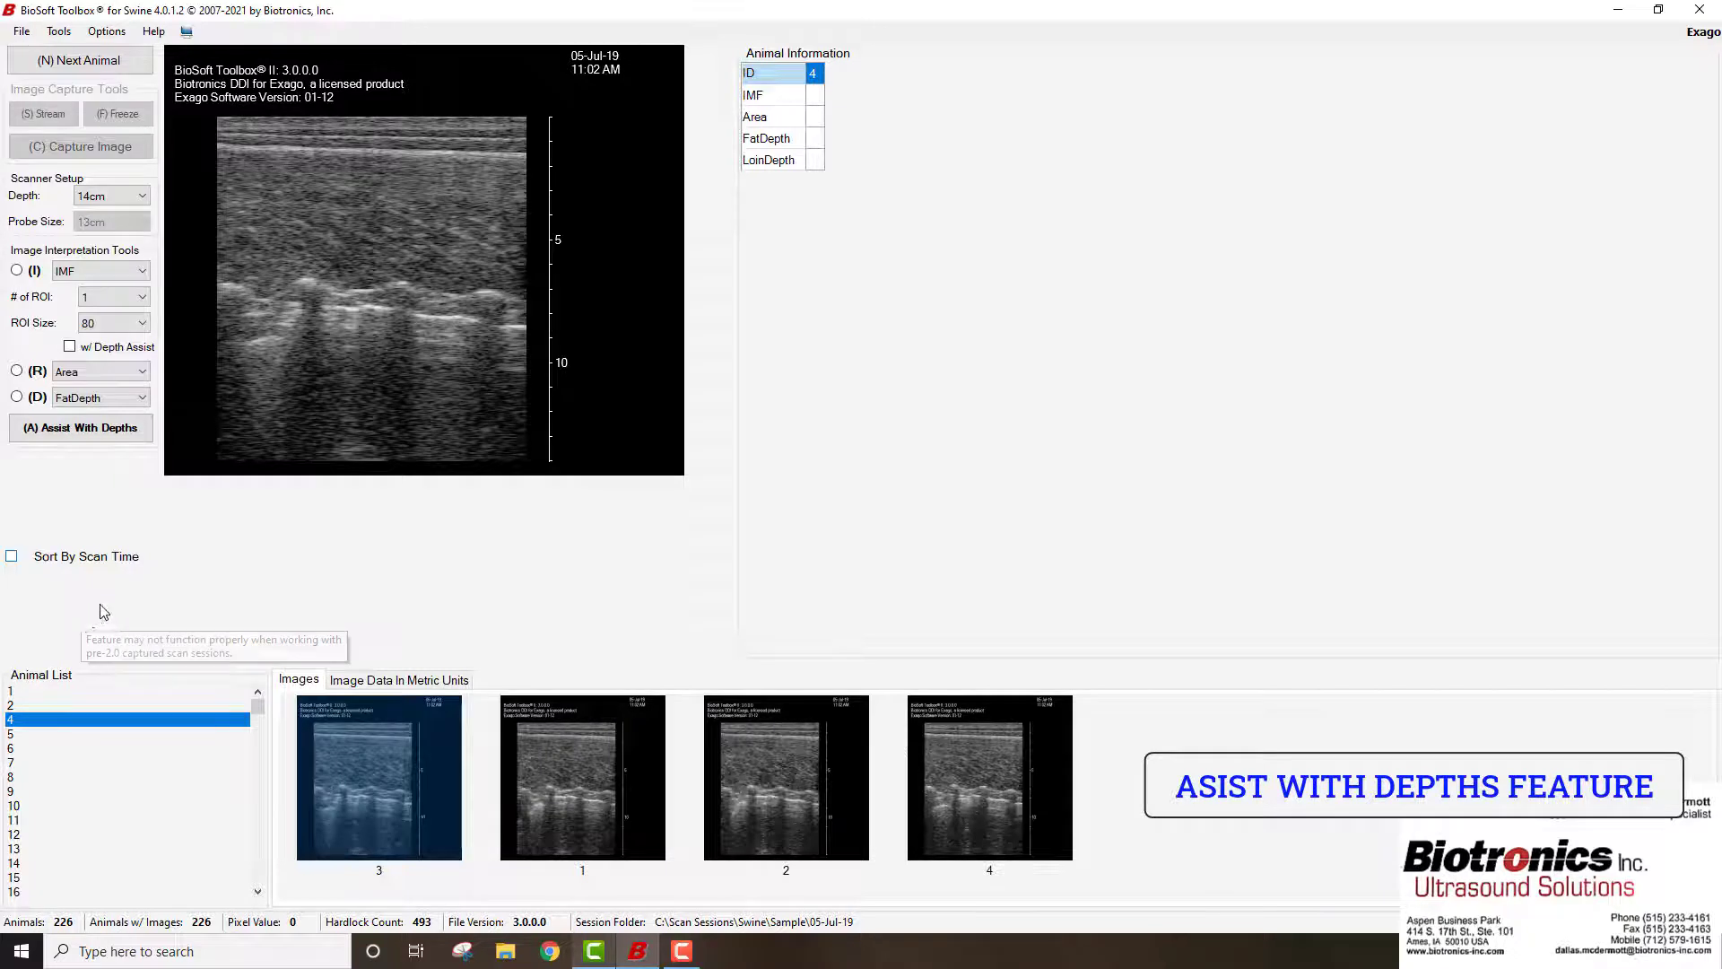
{"action": "left_click", "coordinate": [101, 437]}
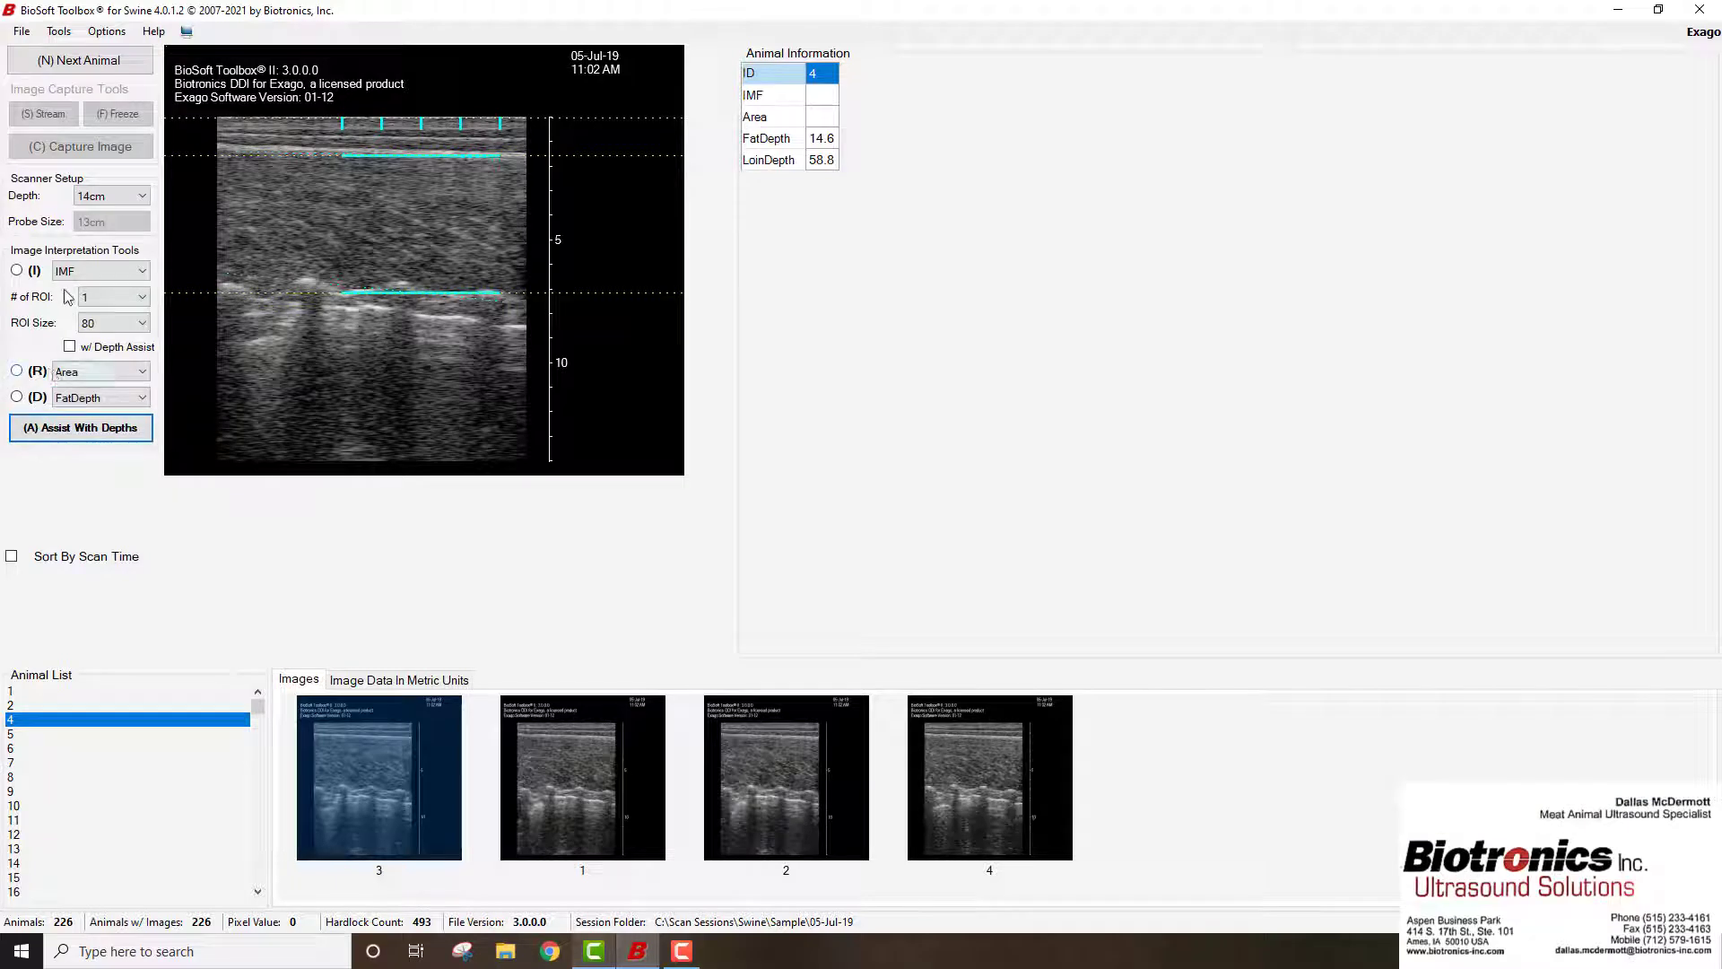
Measure IMF on animal 4's image using 2 regions of interest placed side by side in the loin muscle
{"action": "left_click", "coordinate": [17, 272]}
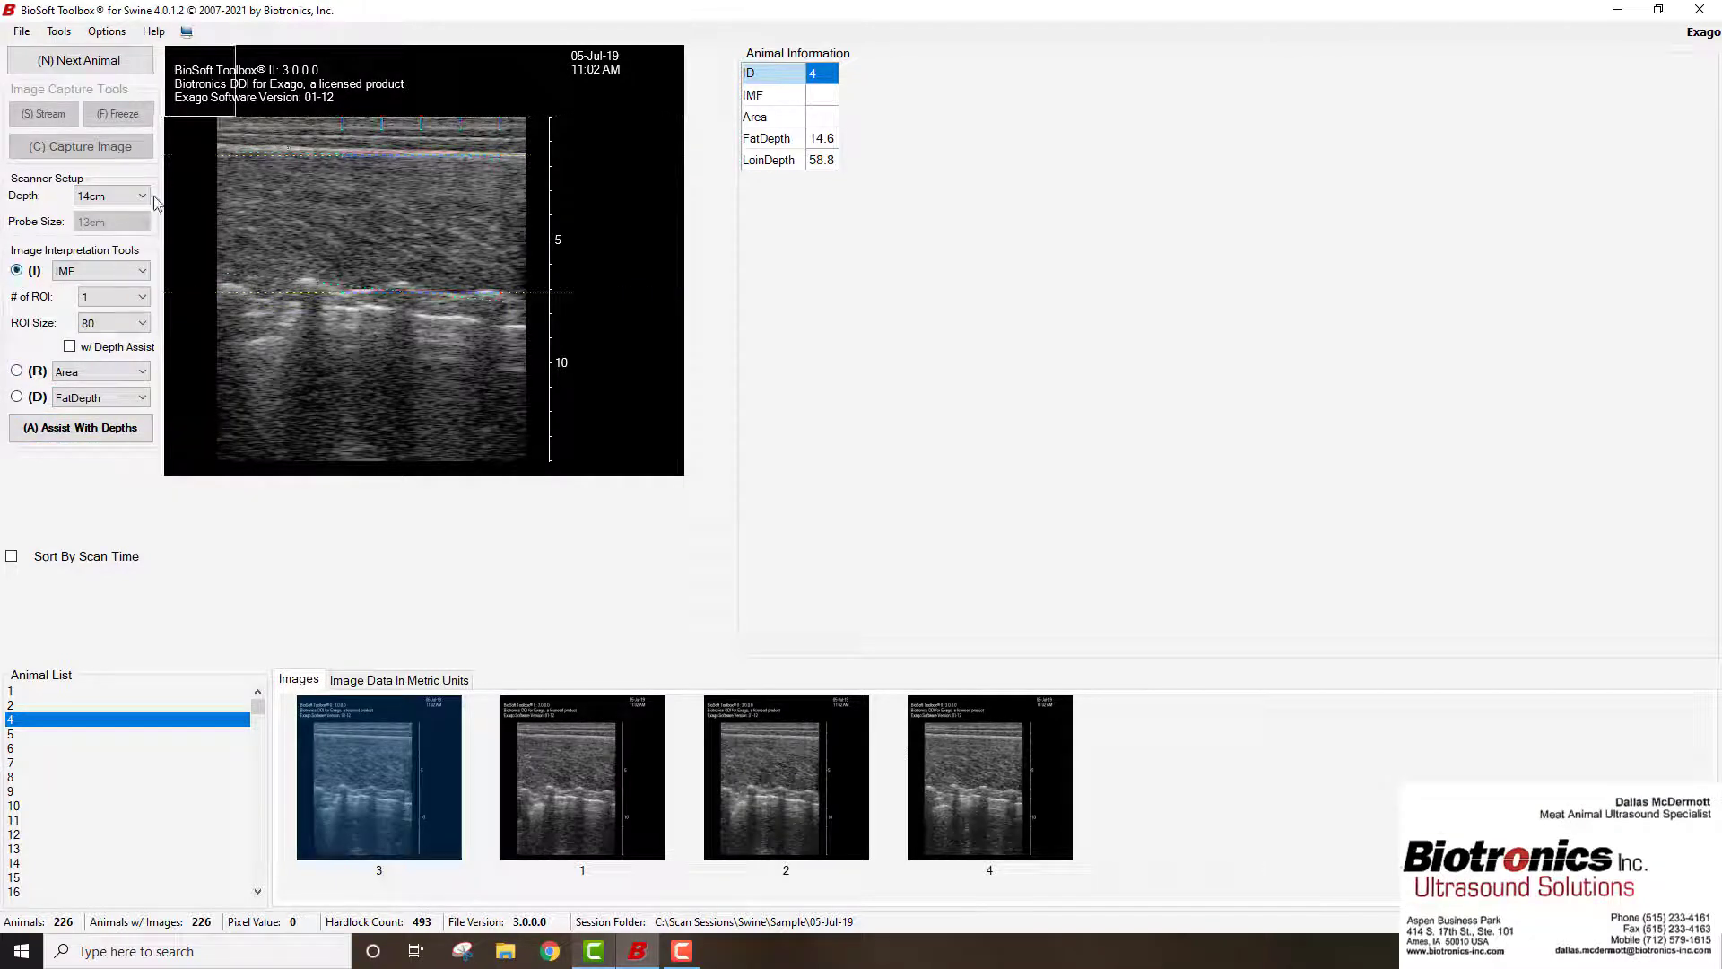
{"action": "left_click", "coordinate": [141, 297]}
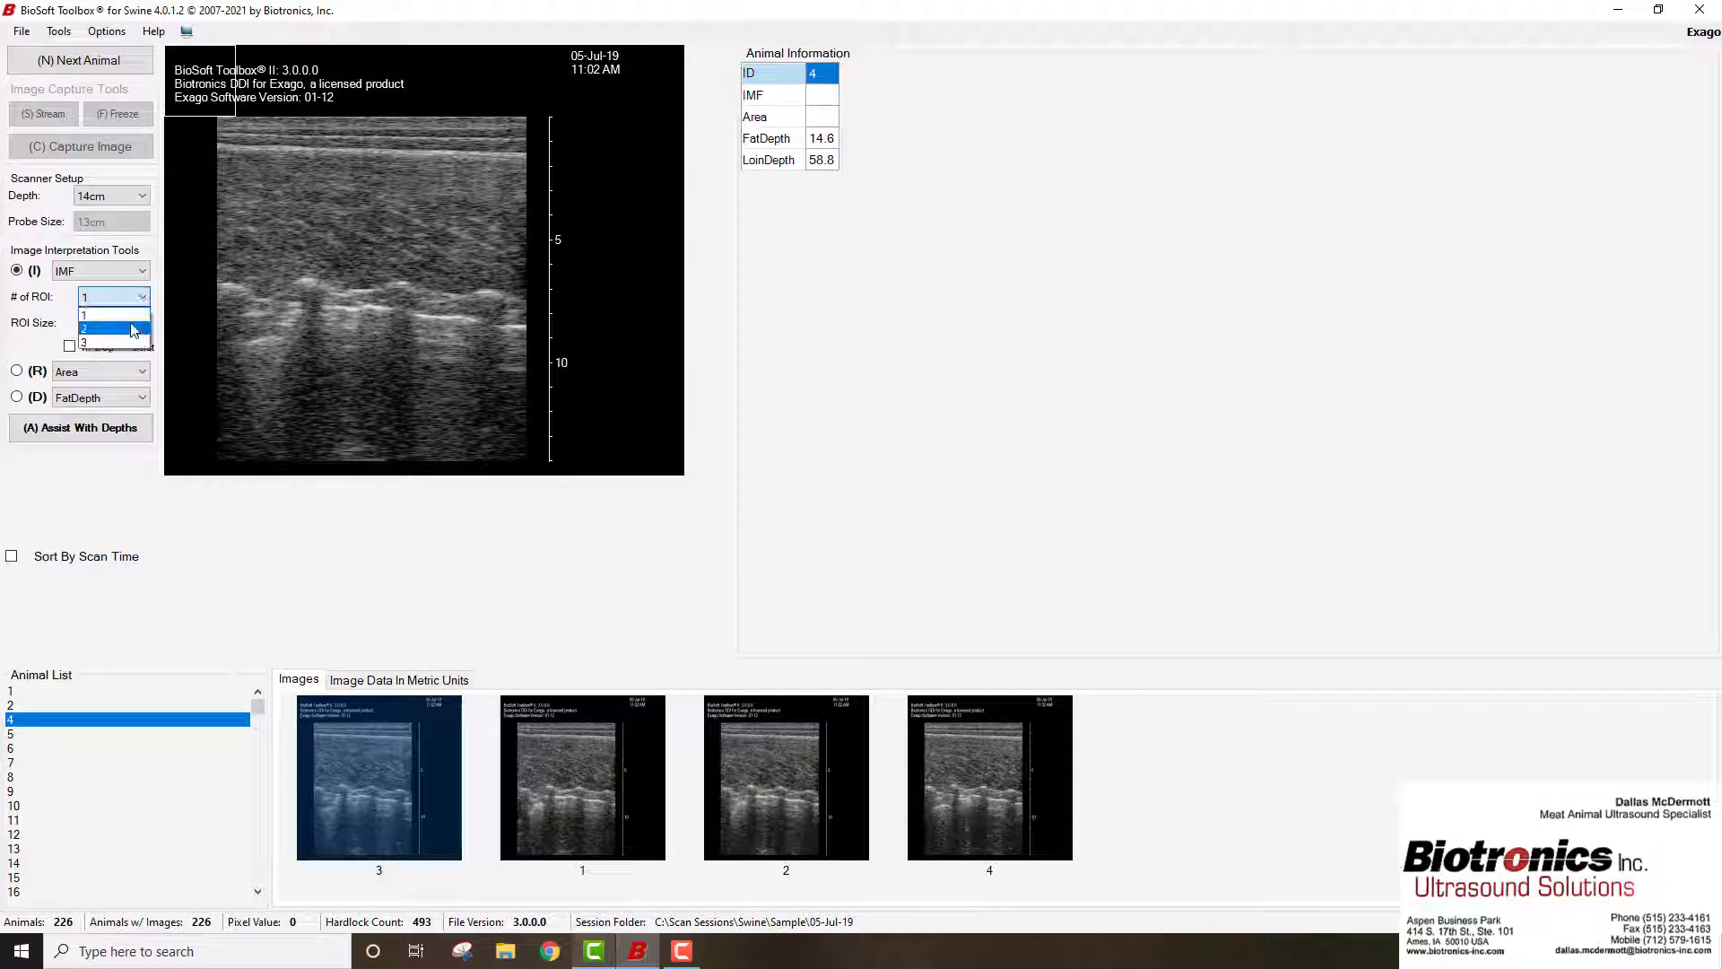
{"action": "left_click", "coordinate": [133, 330]}
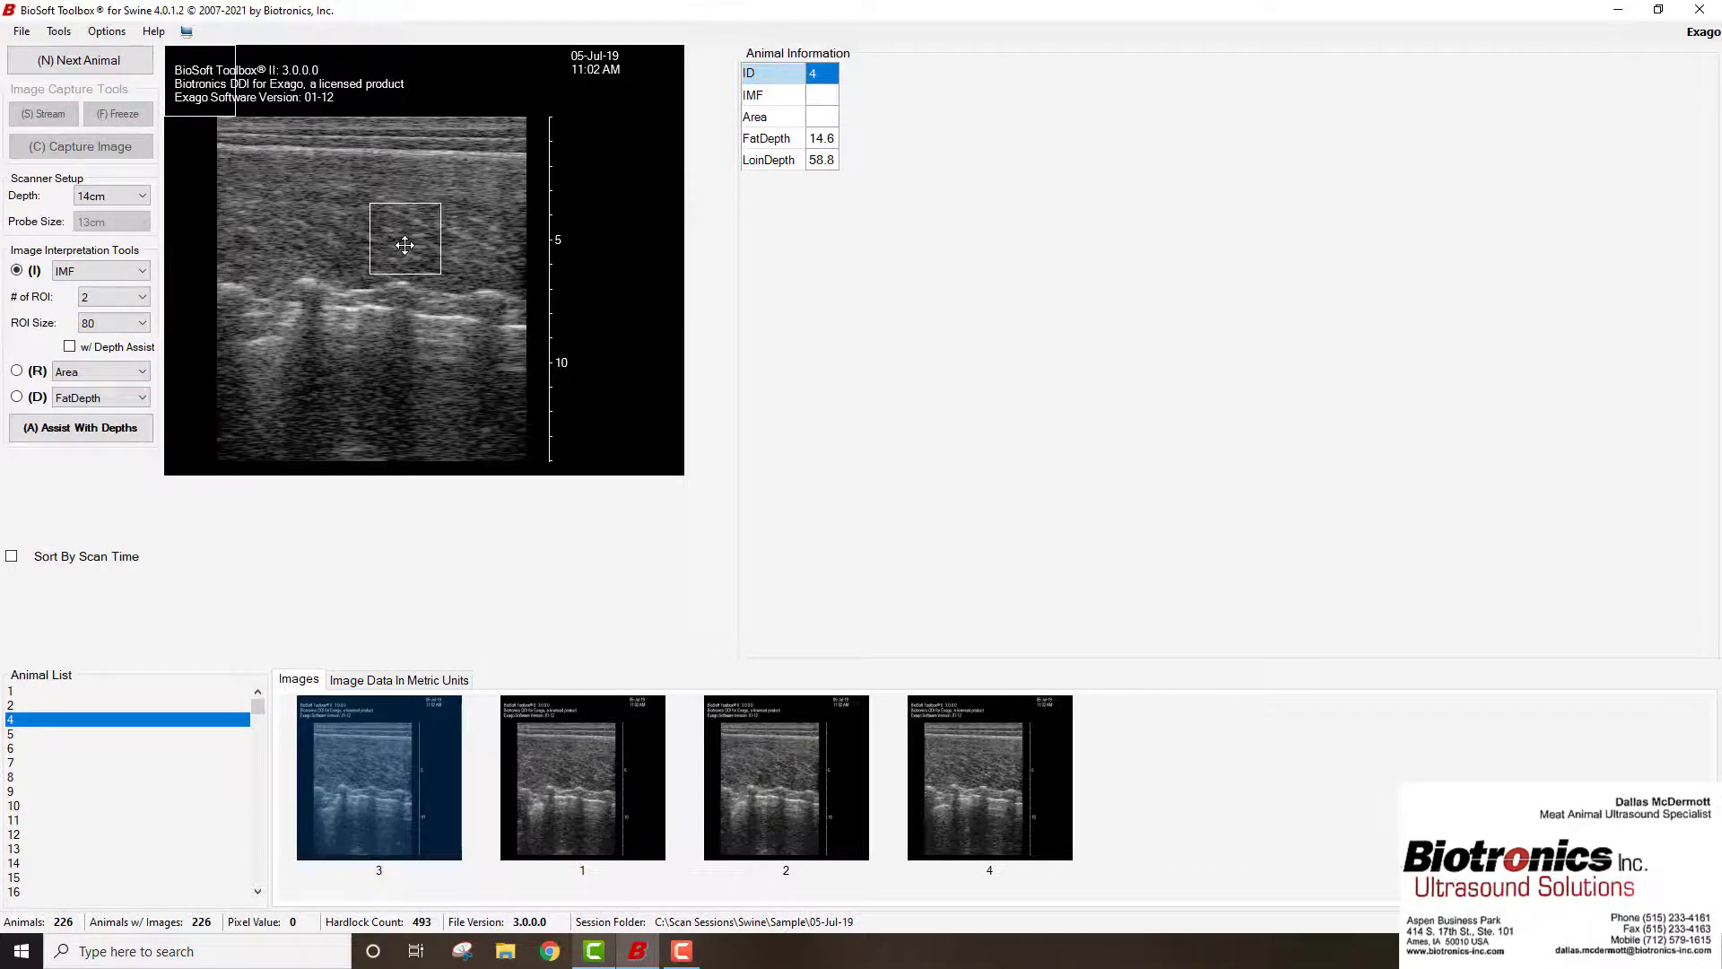
{"action": "left_click", "coordinate": [404, 245]}
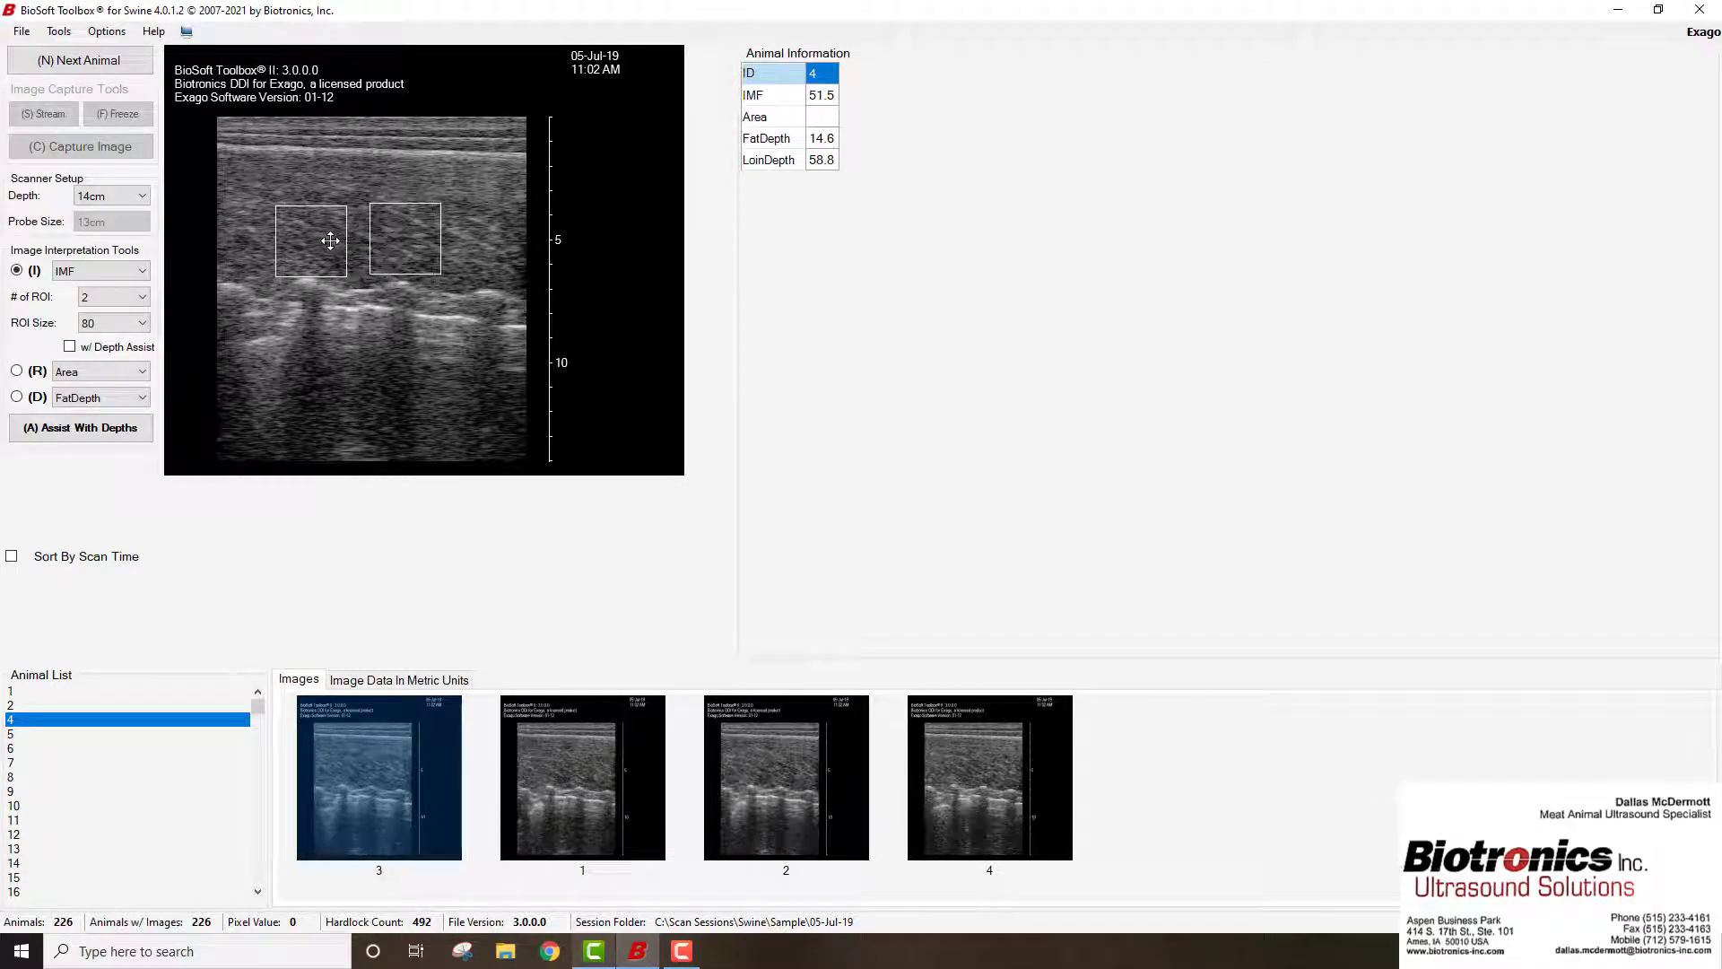
{"action": "left_click", "coordinate": [306, 241]}
Open the image data table for animal 4 and measure IMF on images 1, 2 and 4 with two loin-muscle regions of interest
{"action": "left_click", "coordinate": [417, 684]}
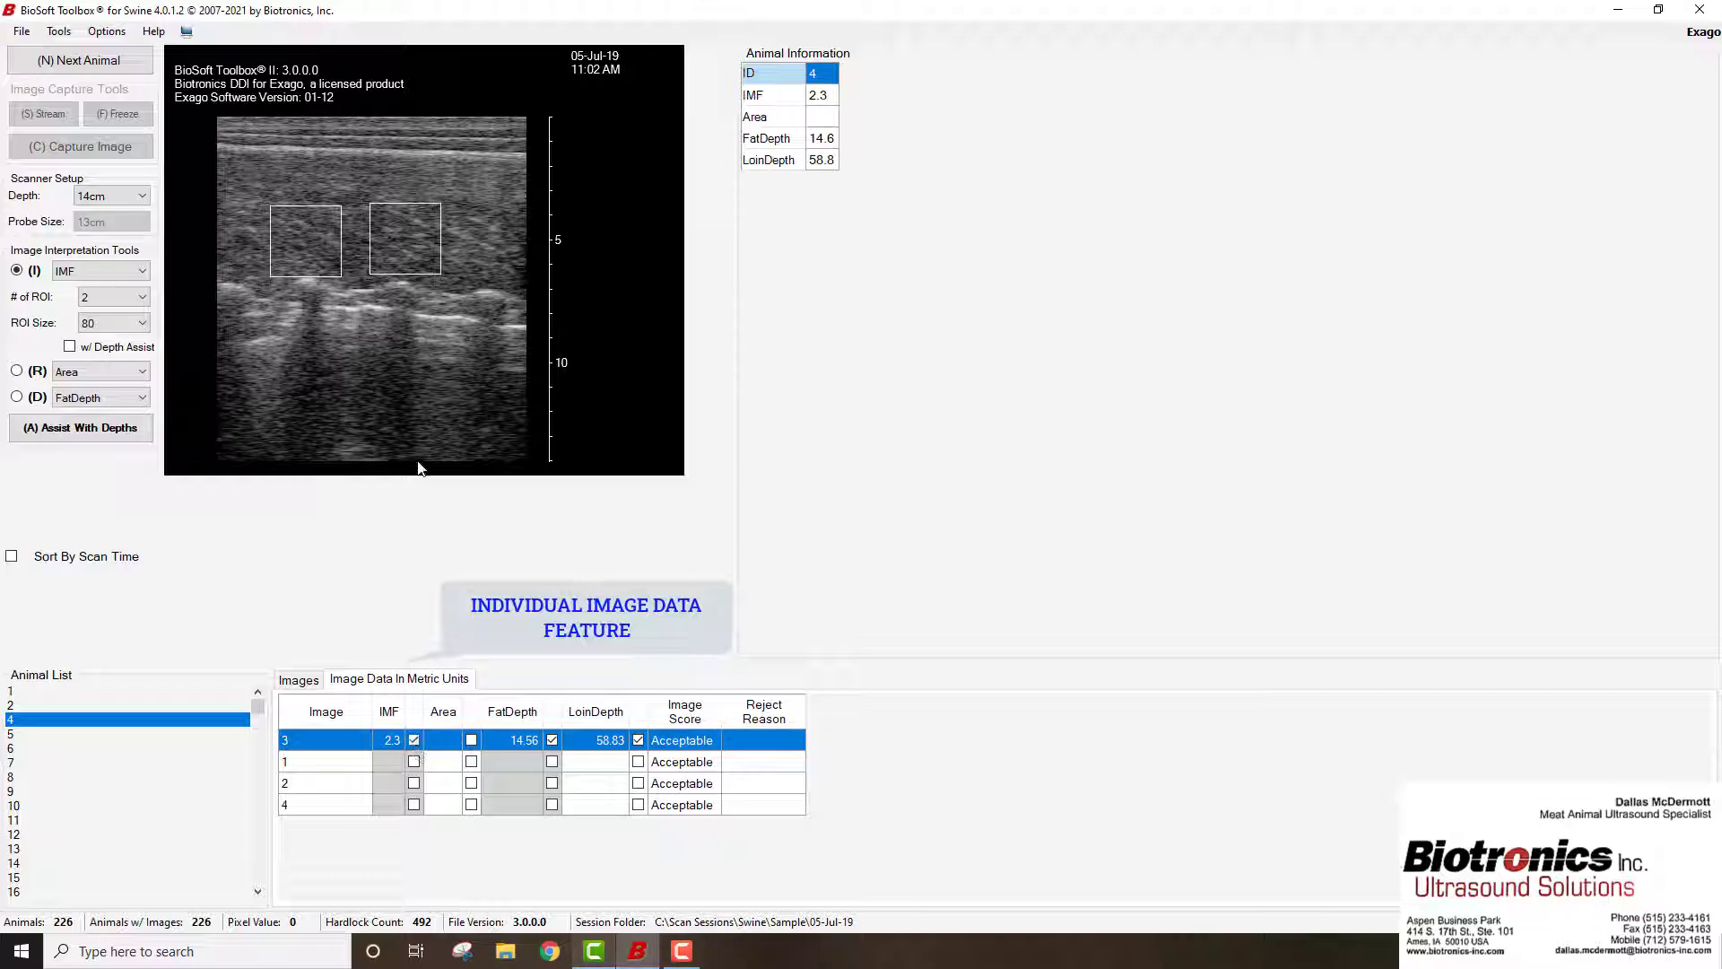
{"action": "key", "text": "Down"}
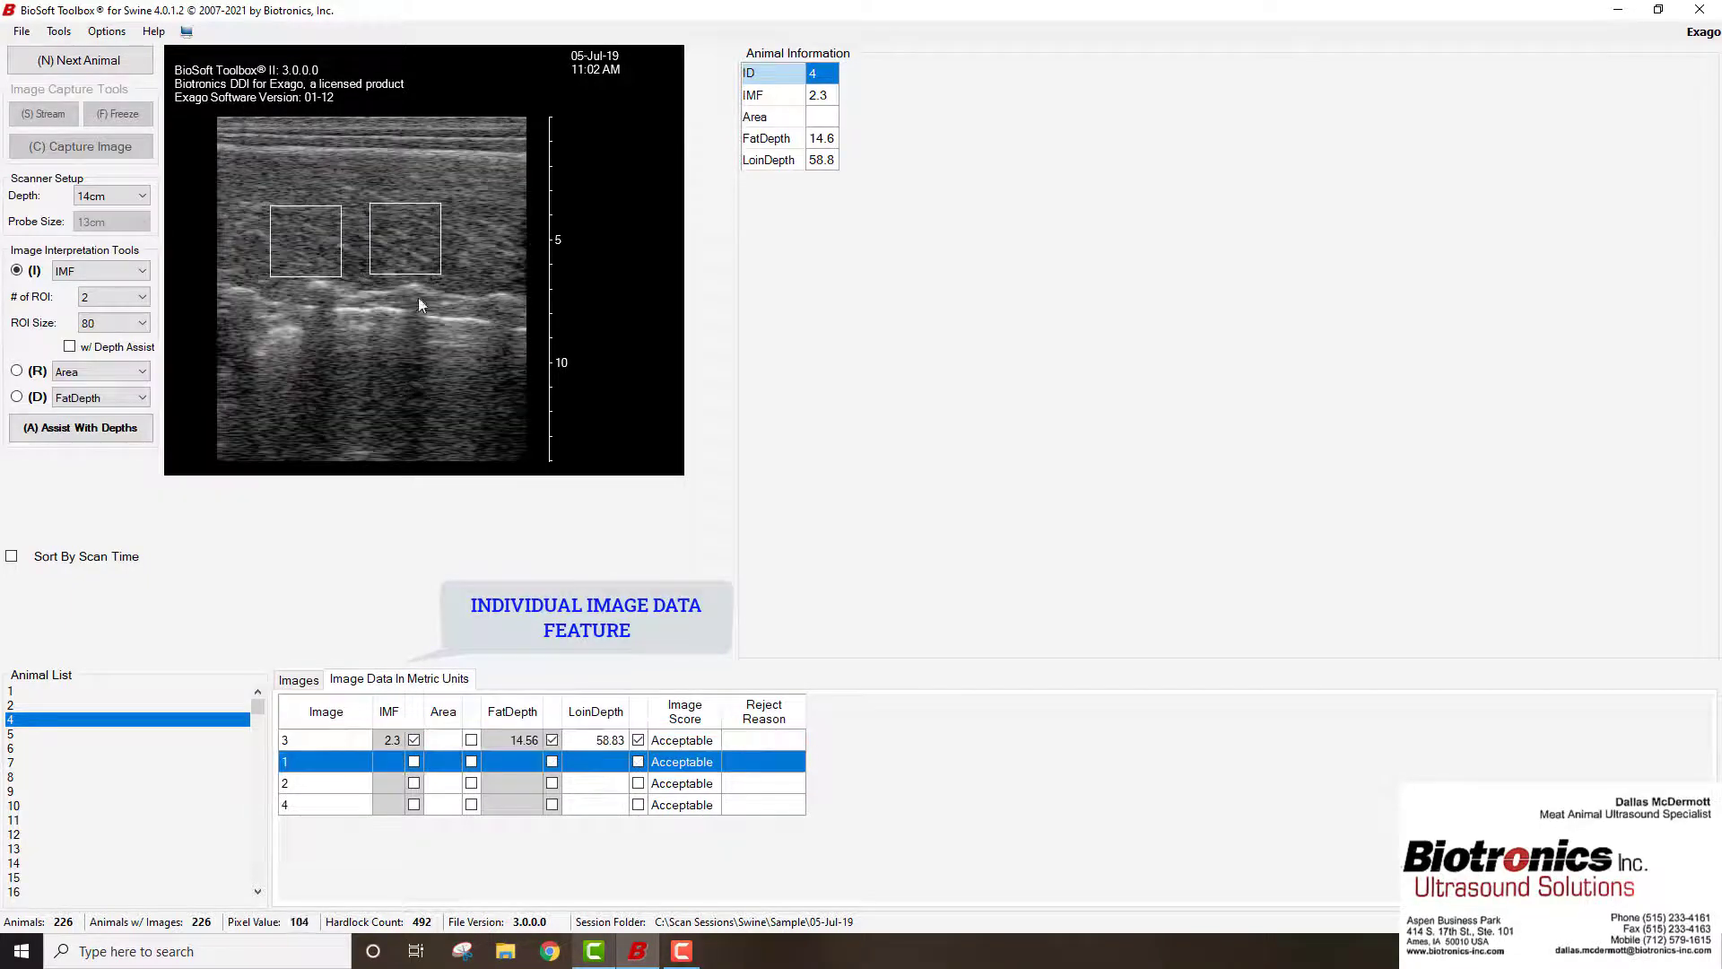
{"action": "left_click_drag", "start_coordinate": [415, 225], "coordinate": [313, 248]}
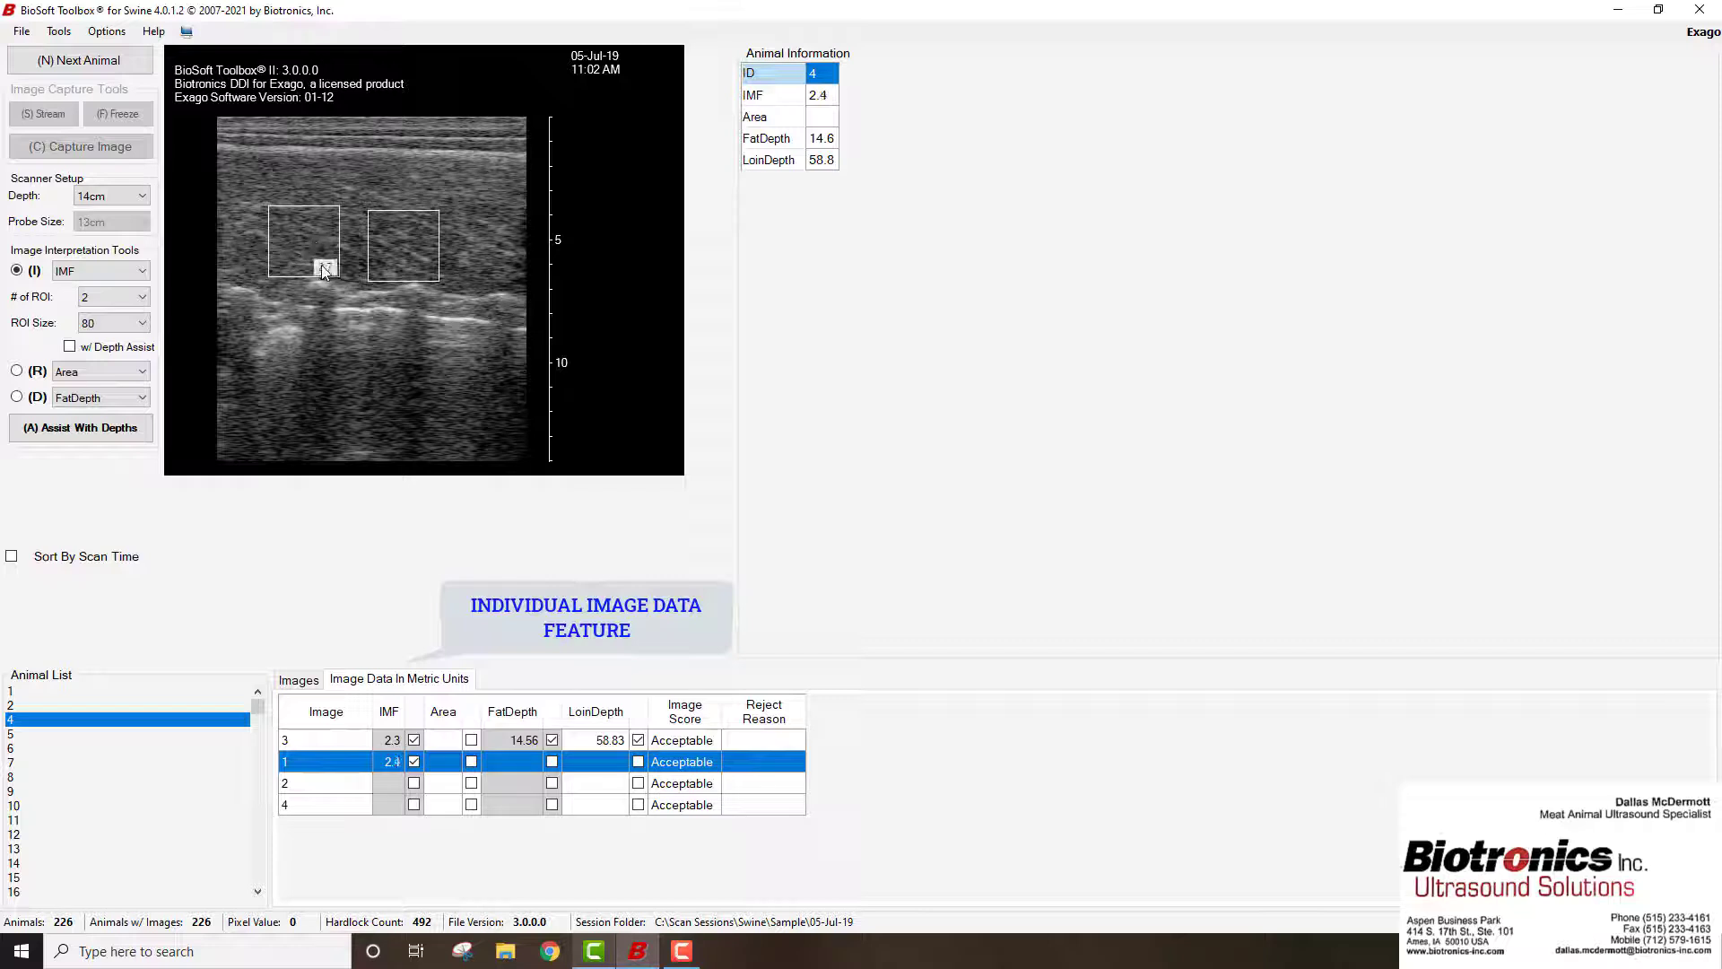
{"action": "key", "text": "Down"}
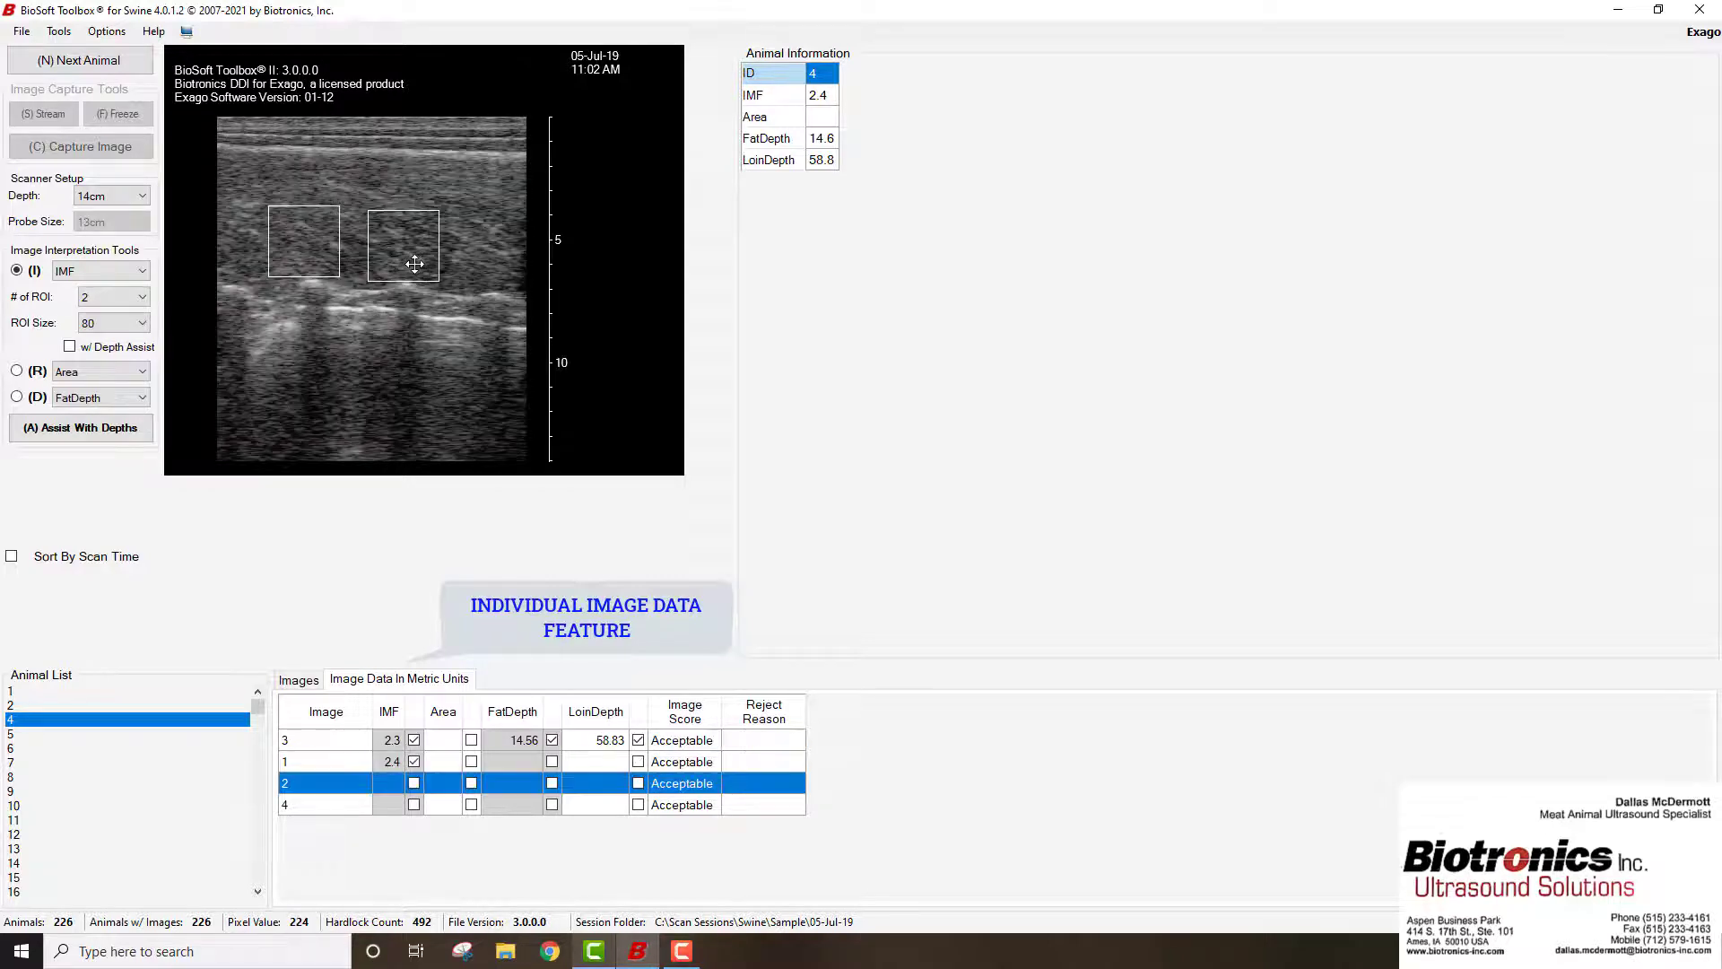
{"action": "left_click_drag", "start_coordinate": [414, 263], "coordinate": [319, 256]}
{"action": "key", "text": "Down"}
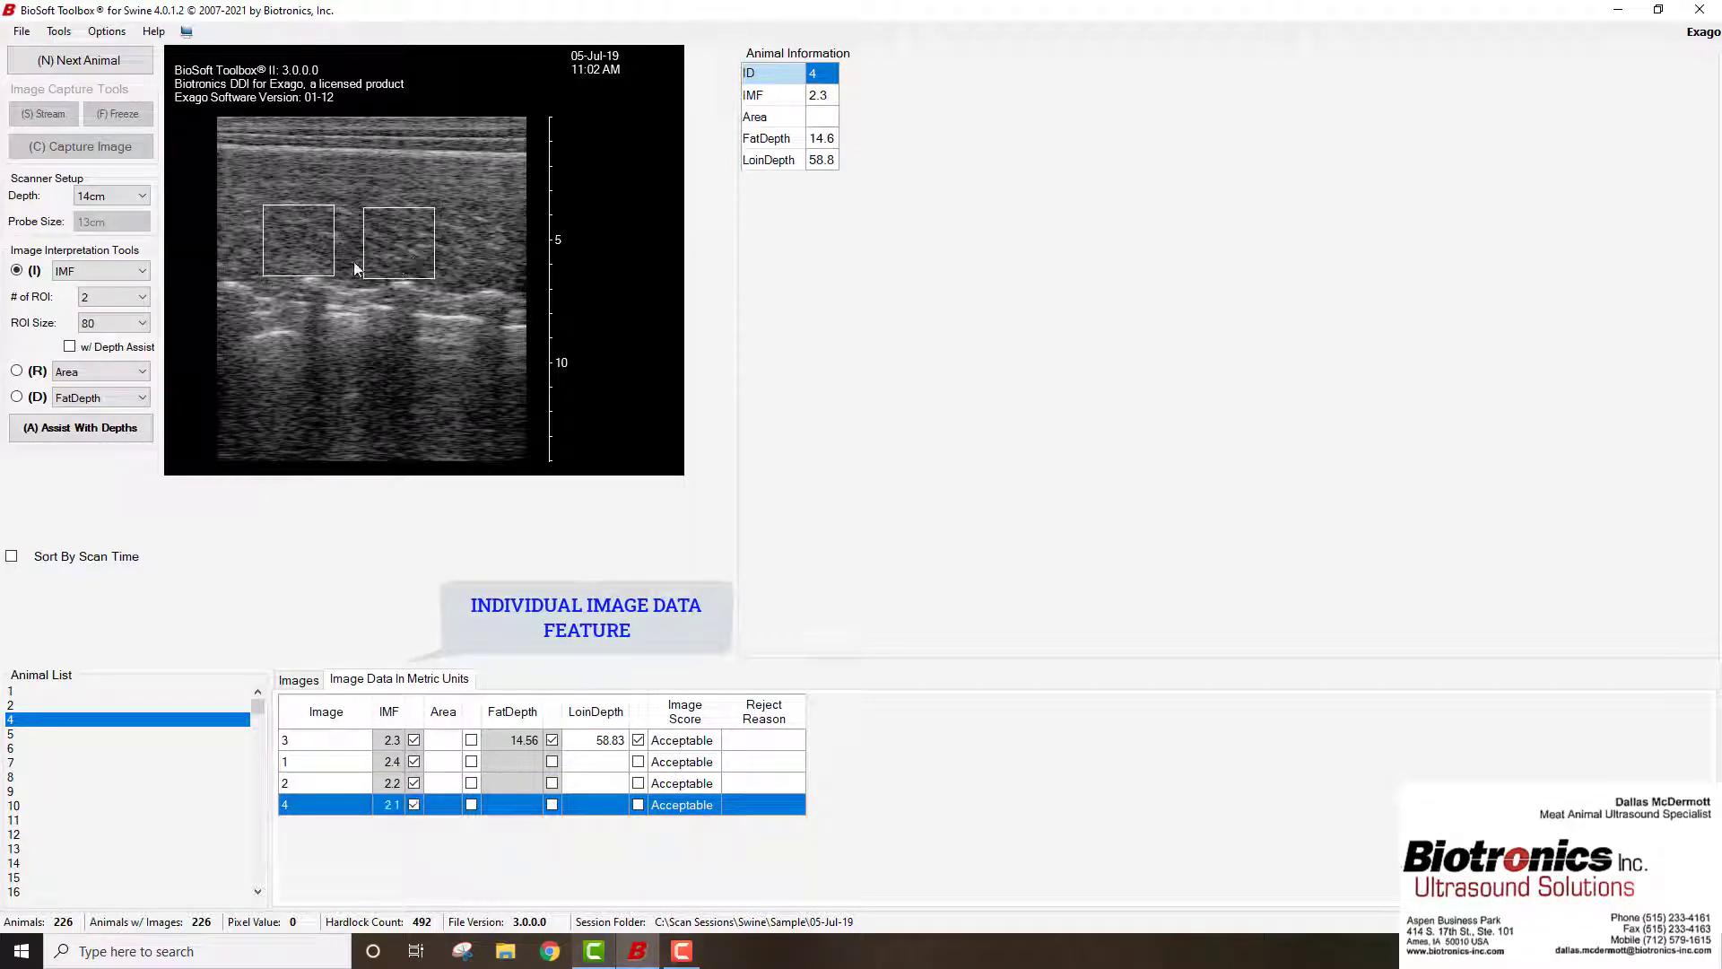
{"action": "left_click_drag", "start_coordinate": [310, 260], "coordinate": [304, 258]}
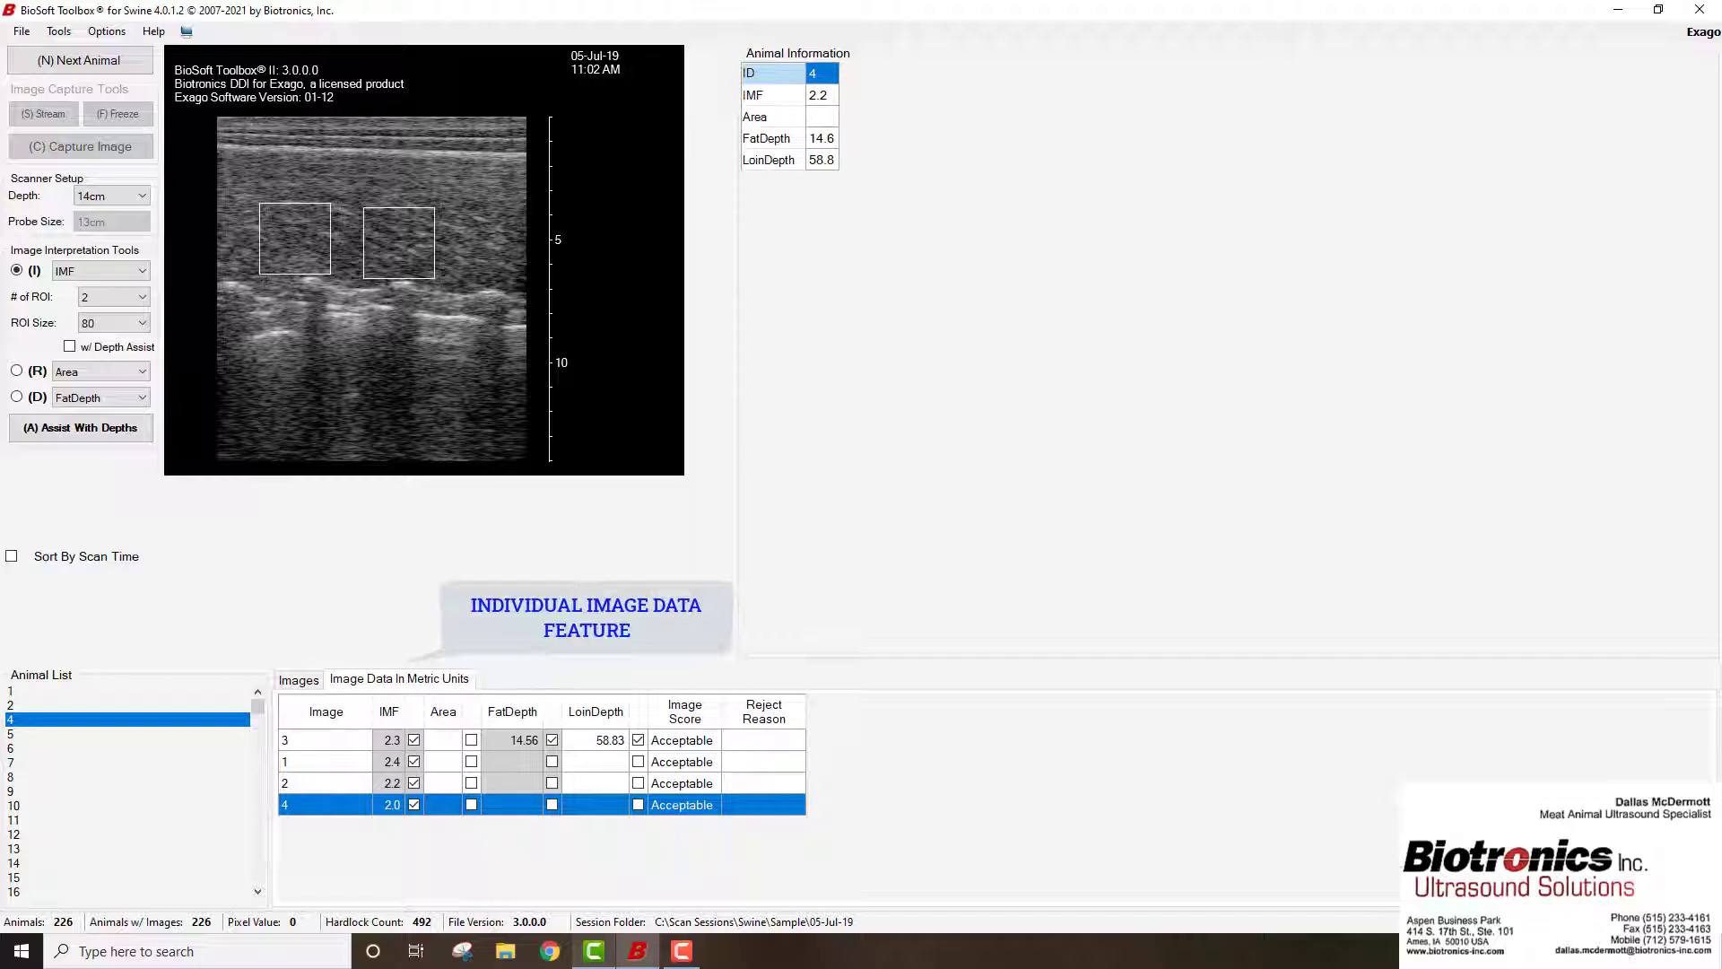
Exclude image 4's IMF from animal 4's results and score that image as rejected with the reason Blur
{"action": "left_click", "coordinate": [413, 805]}
{"action": "left_click", "coordinate": [303, 684]}
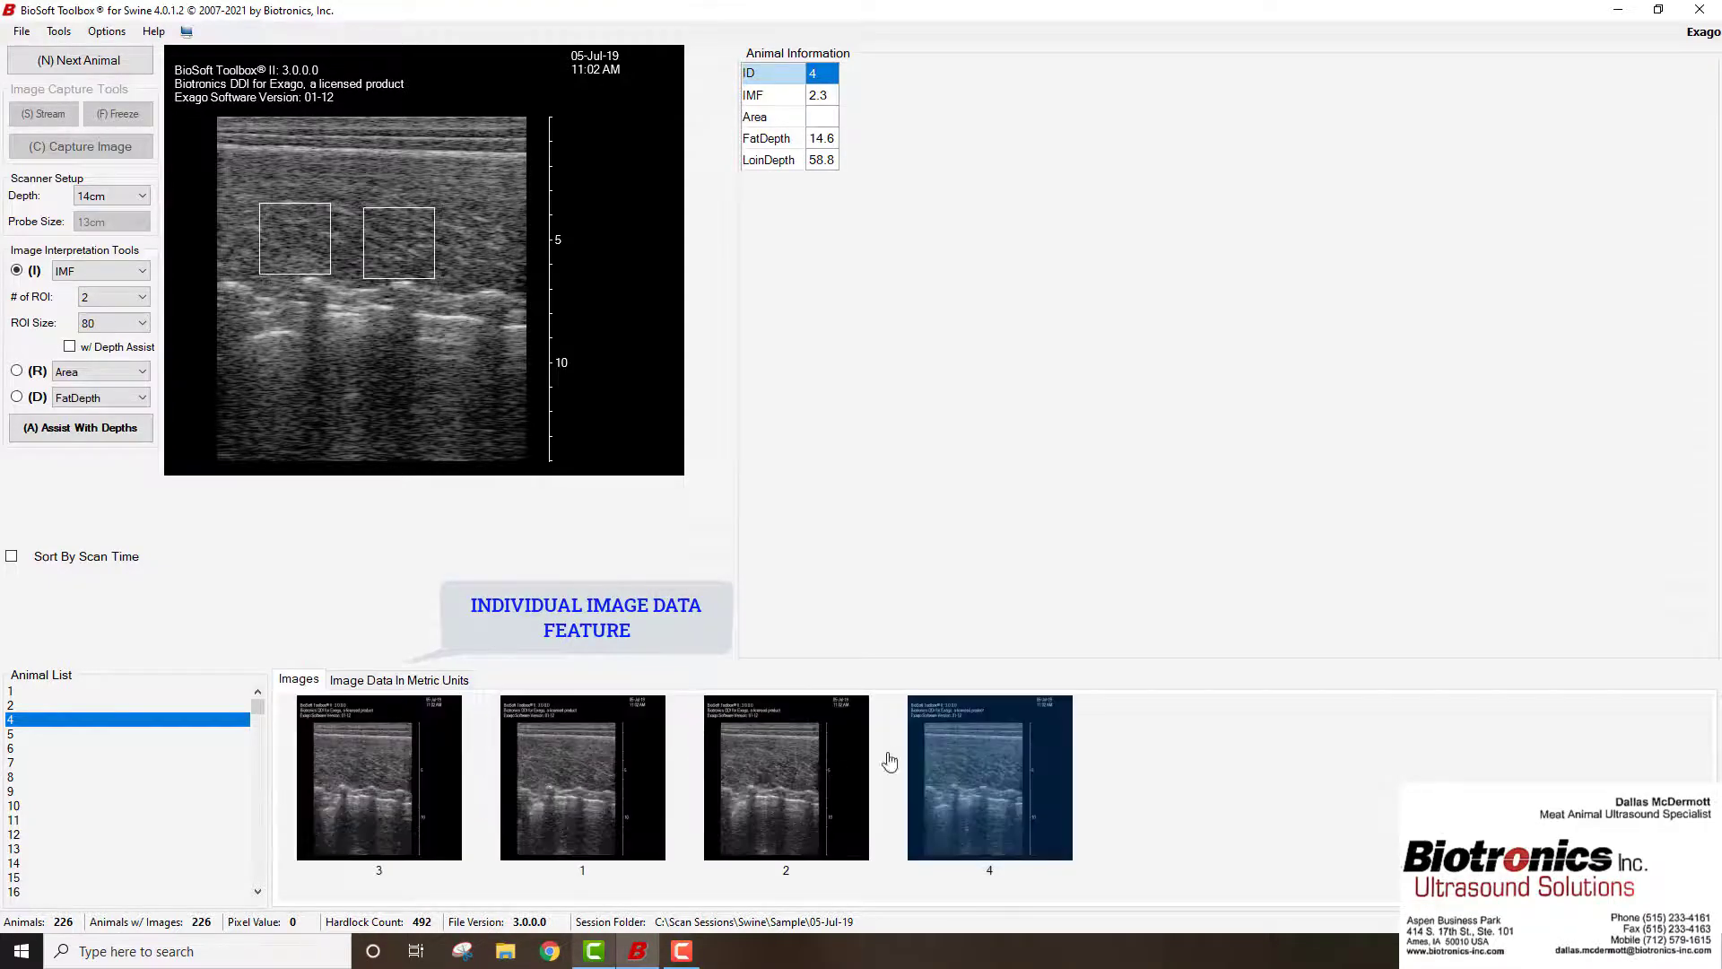
{"action": "right_click", "coordinate": [980, 759]}
{"action": "mouse_move", "coordinate": [1014, 771]}
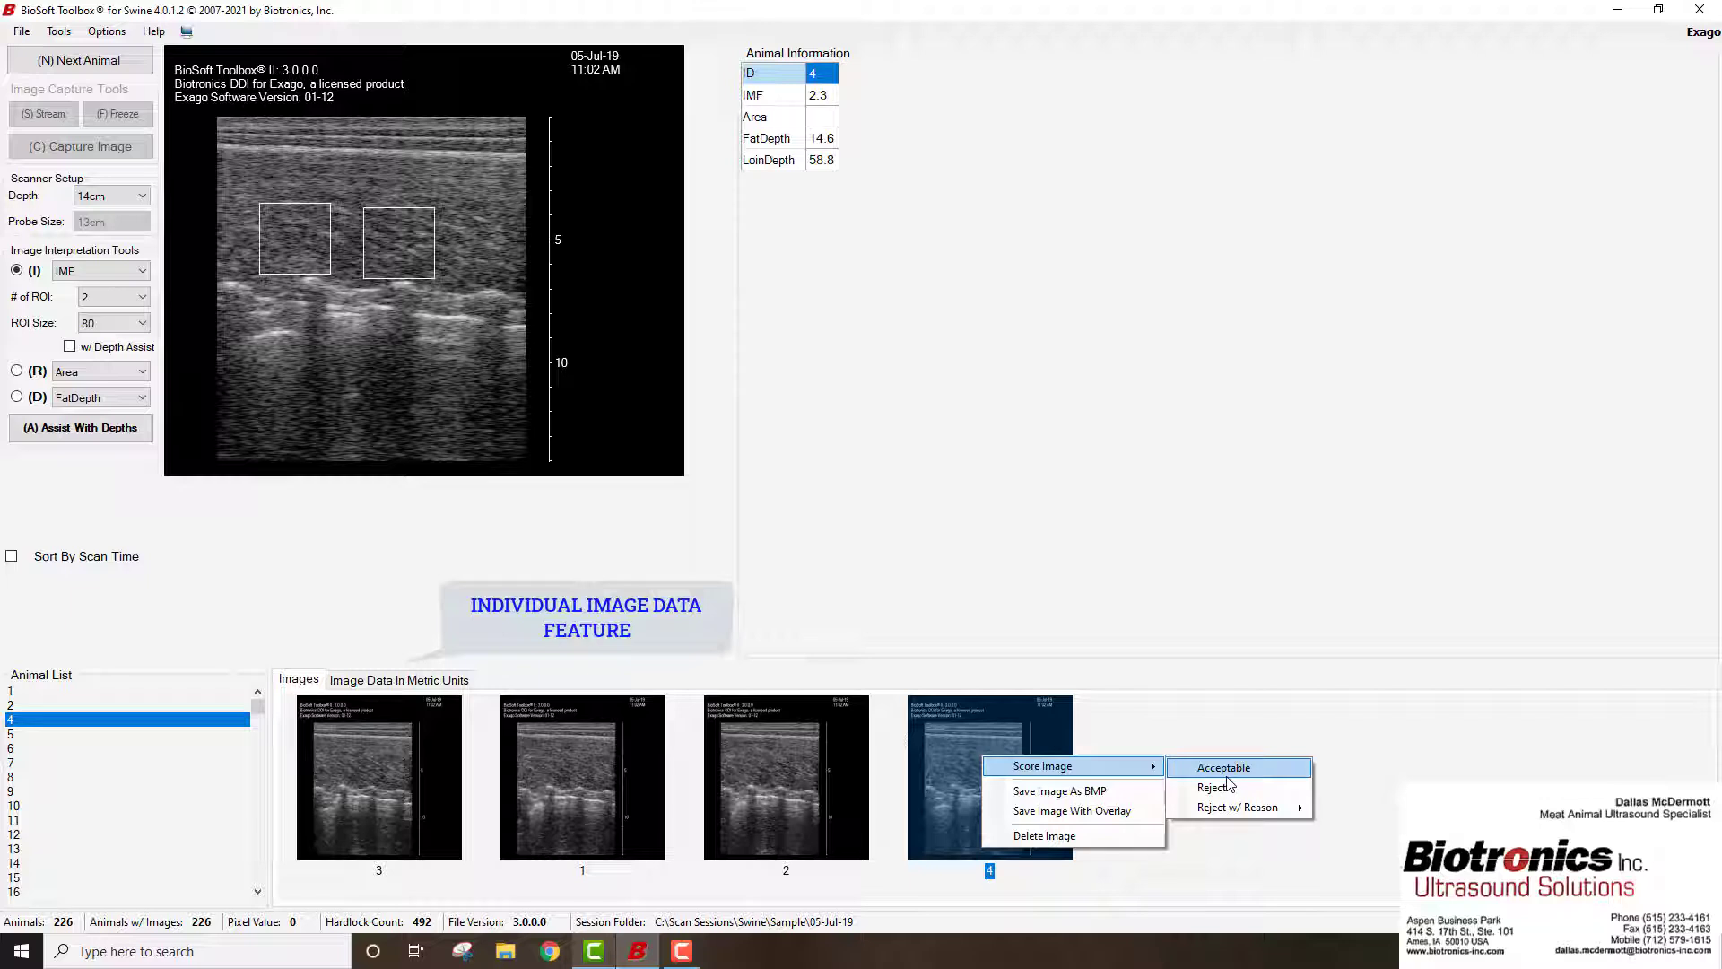
{"action": "mouse_move", "coordinate": [1232, 817]}
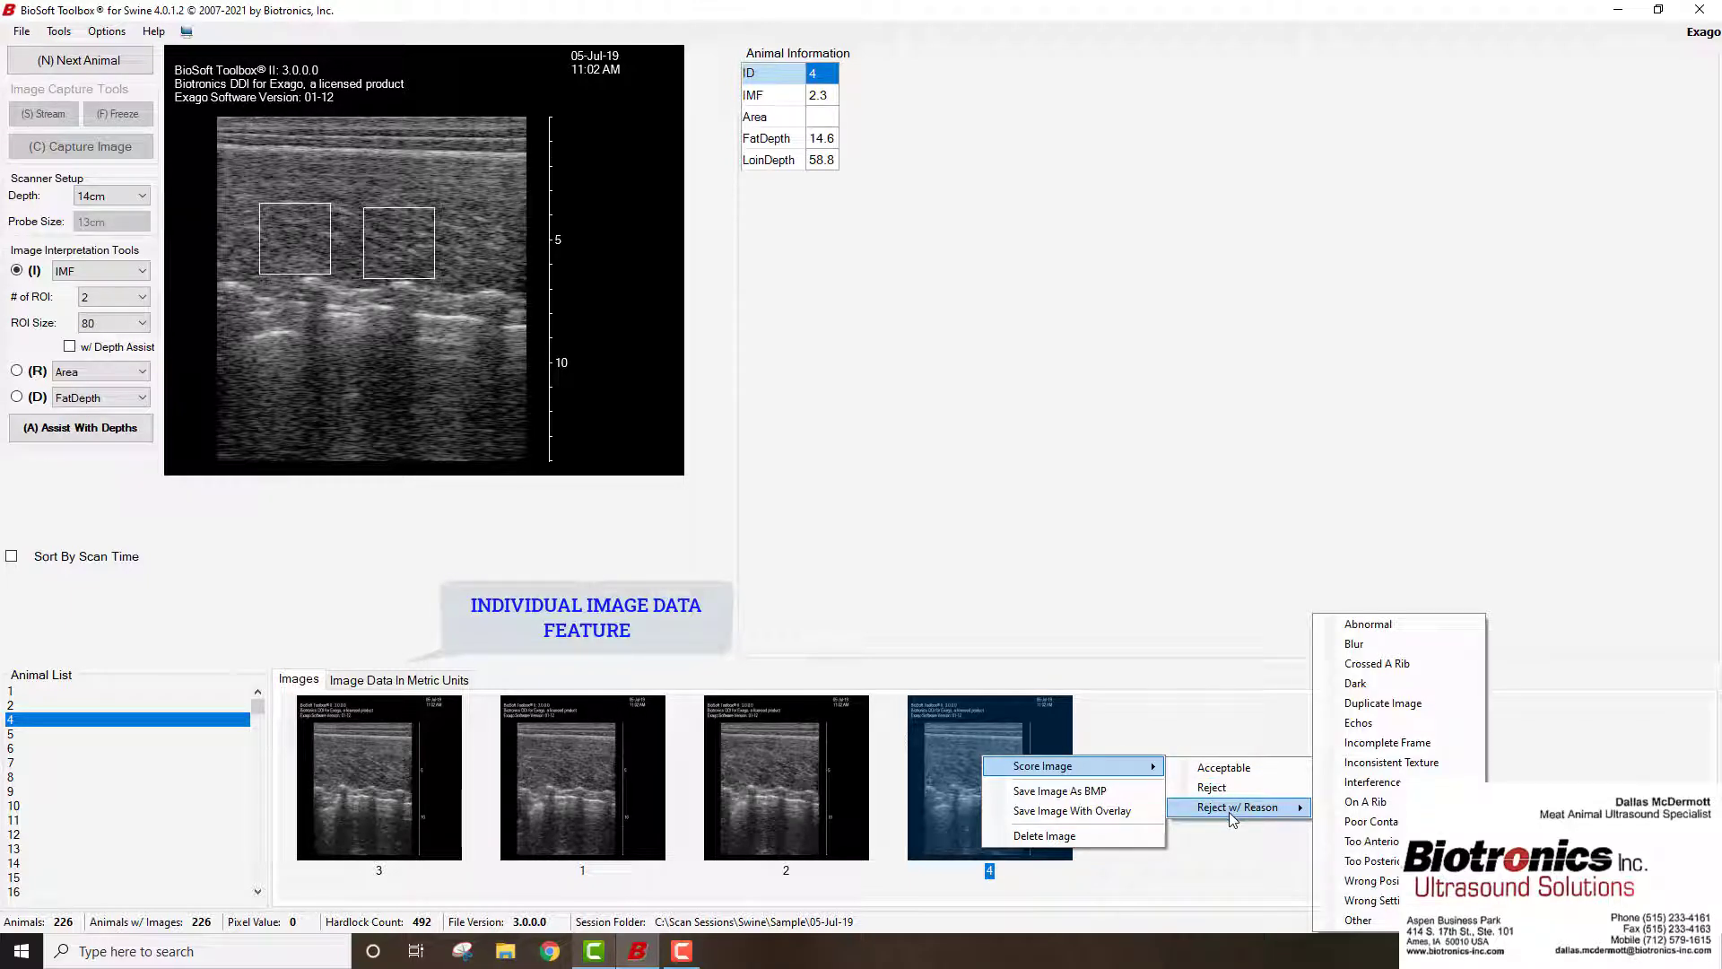
{"action": "left_click", "coordinate": [1353, 644]}
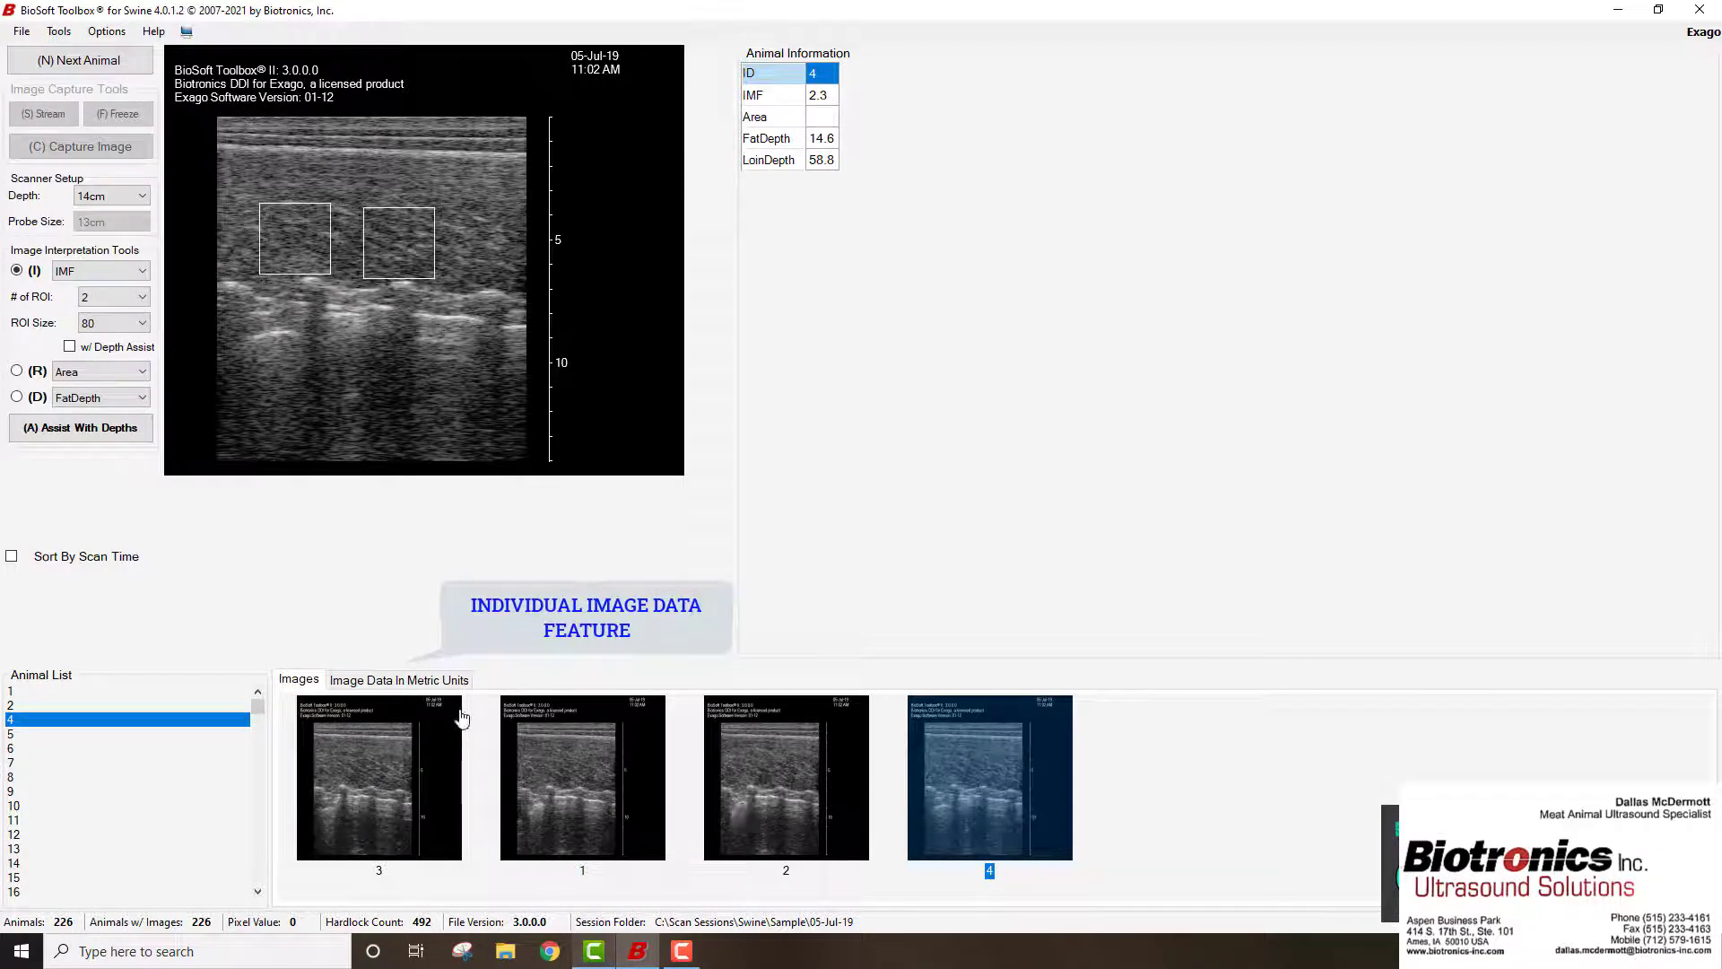
Check animal 4's image scores in the data table and open the image options for image 3
{"action": "left_click", "coordinate": [433, 679]}
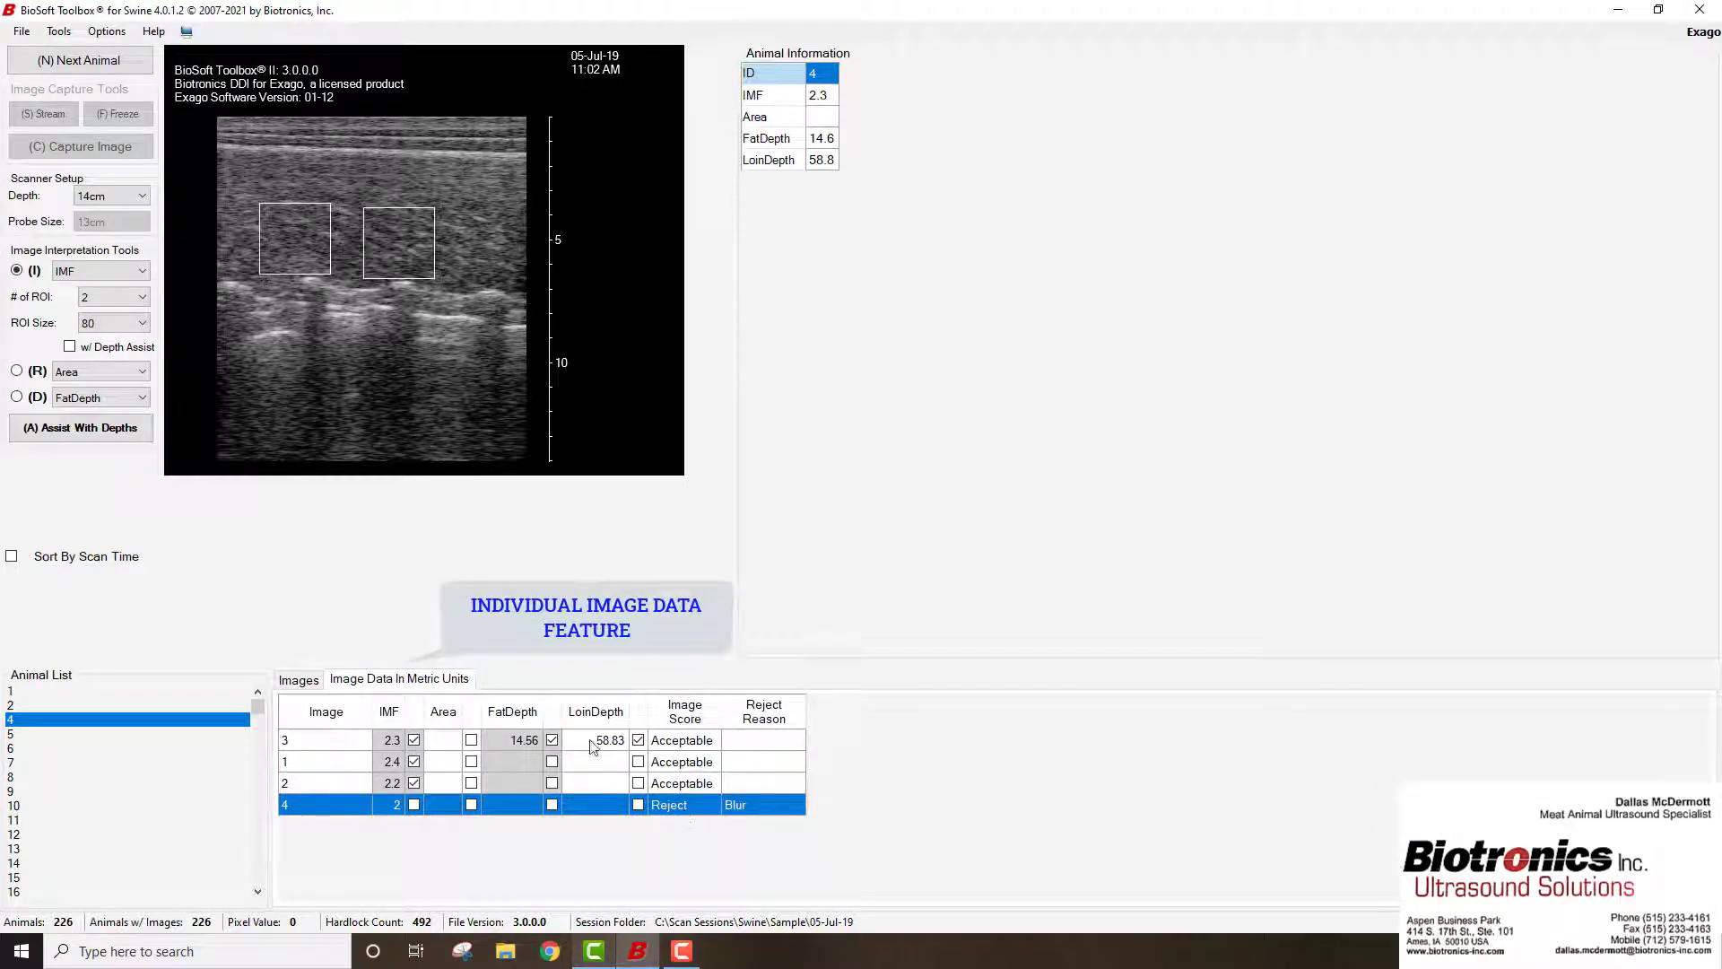
{"action": "left_click", "coordinate": [305, 679]}
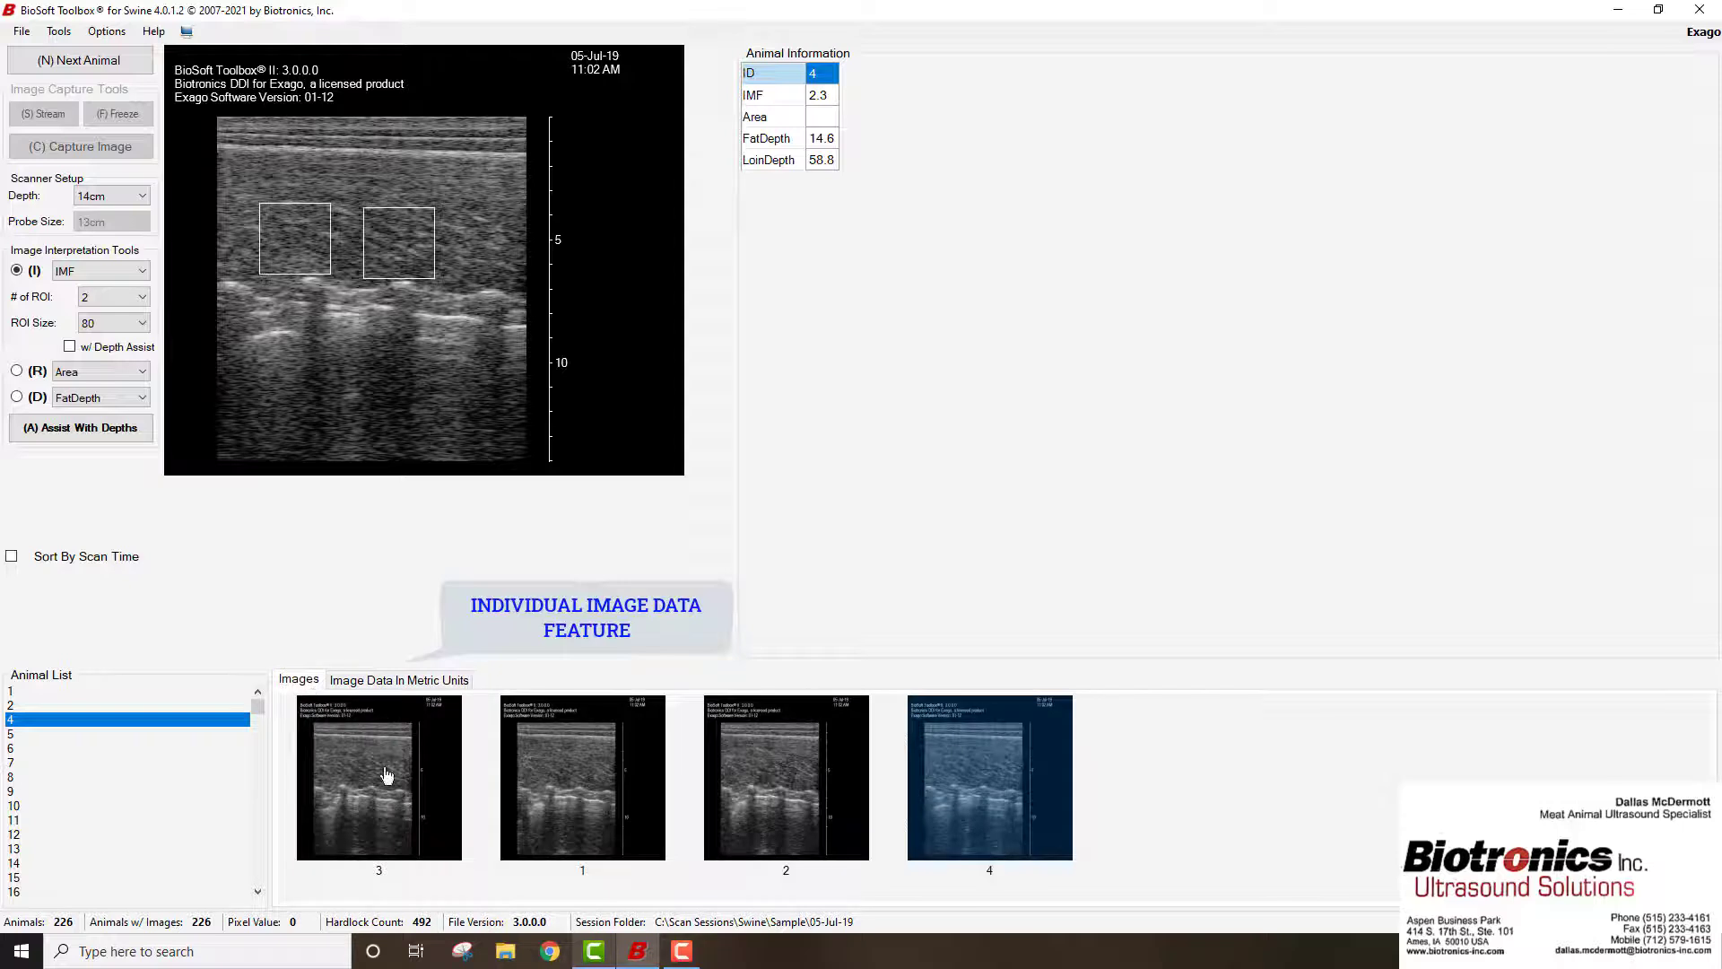
{"action": "right_click", "coordinate": [395, 787]}
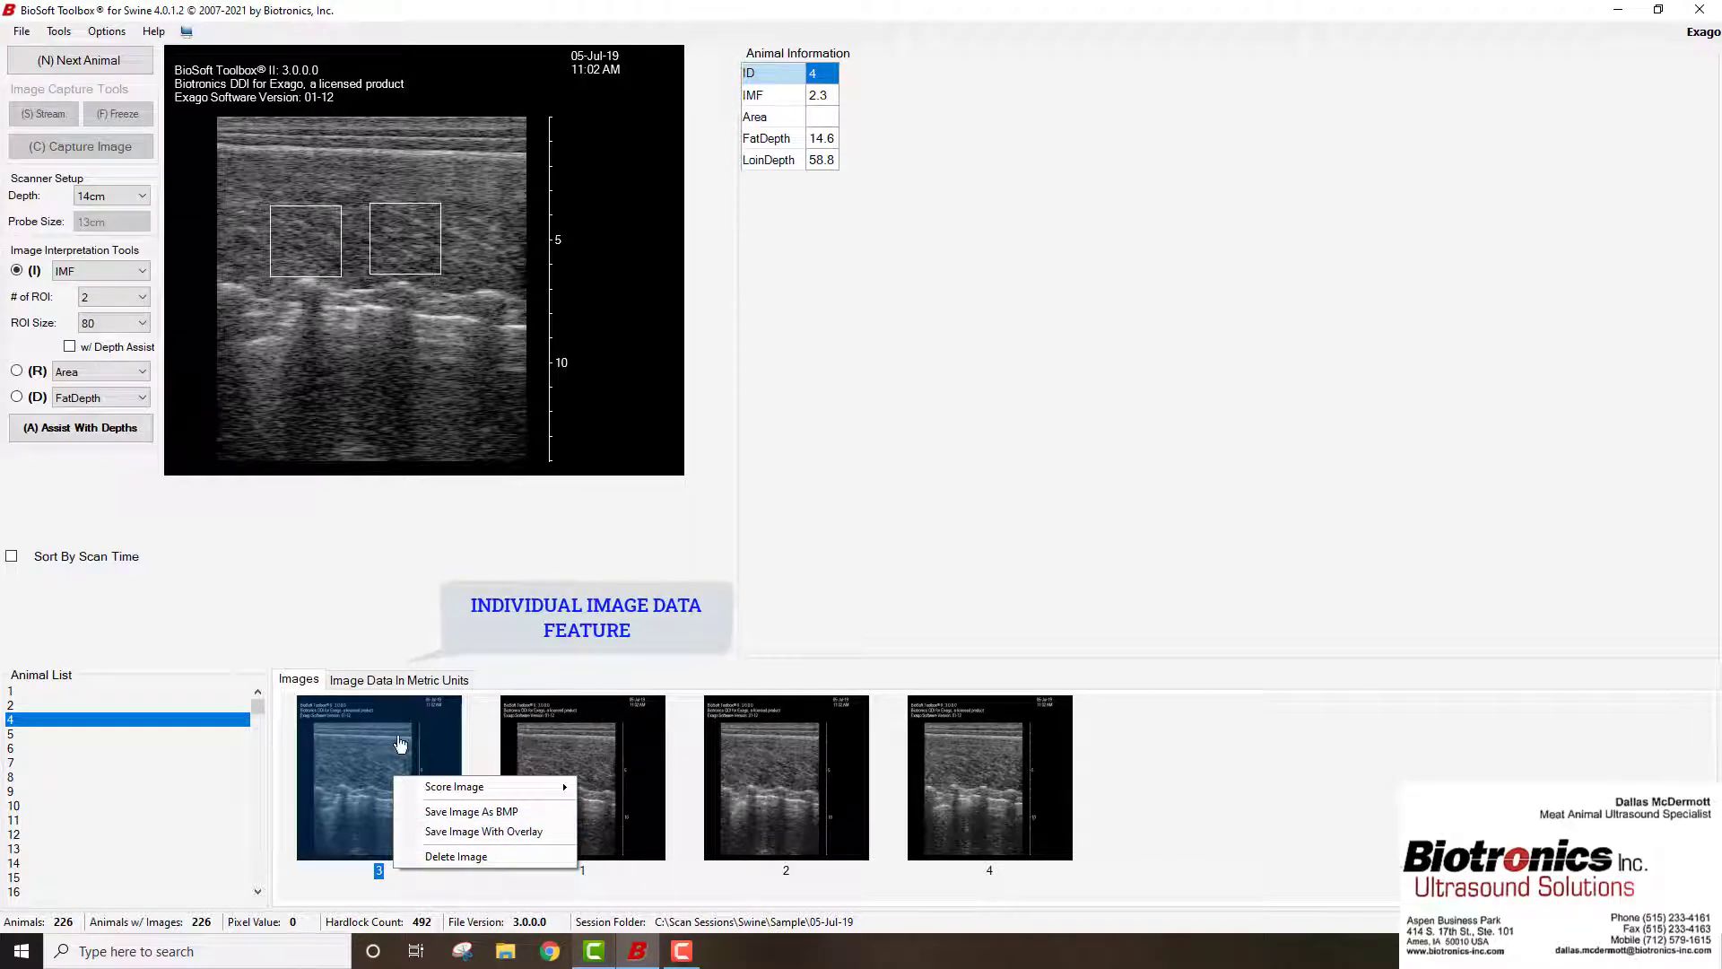
Select animal 1 and measure IMF on its image 2 with two regions of interest side by side in the loin muscle
{"action": "left_click", "coordinate": [13, 691]}
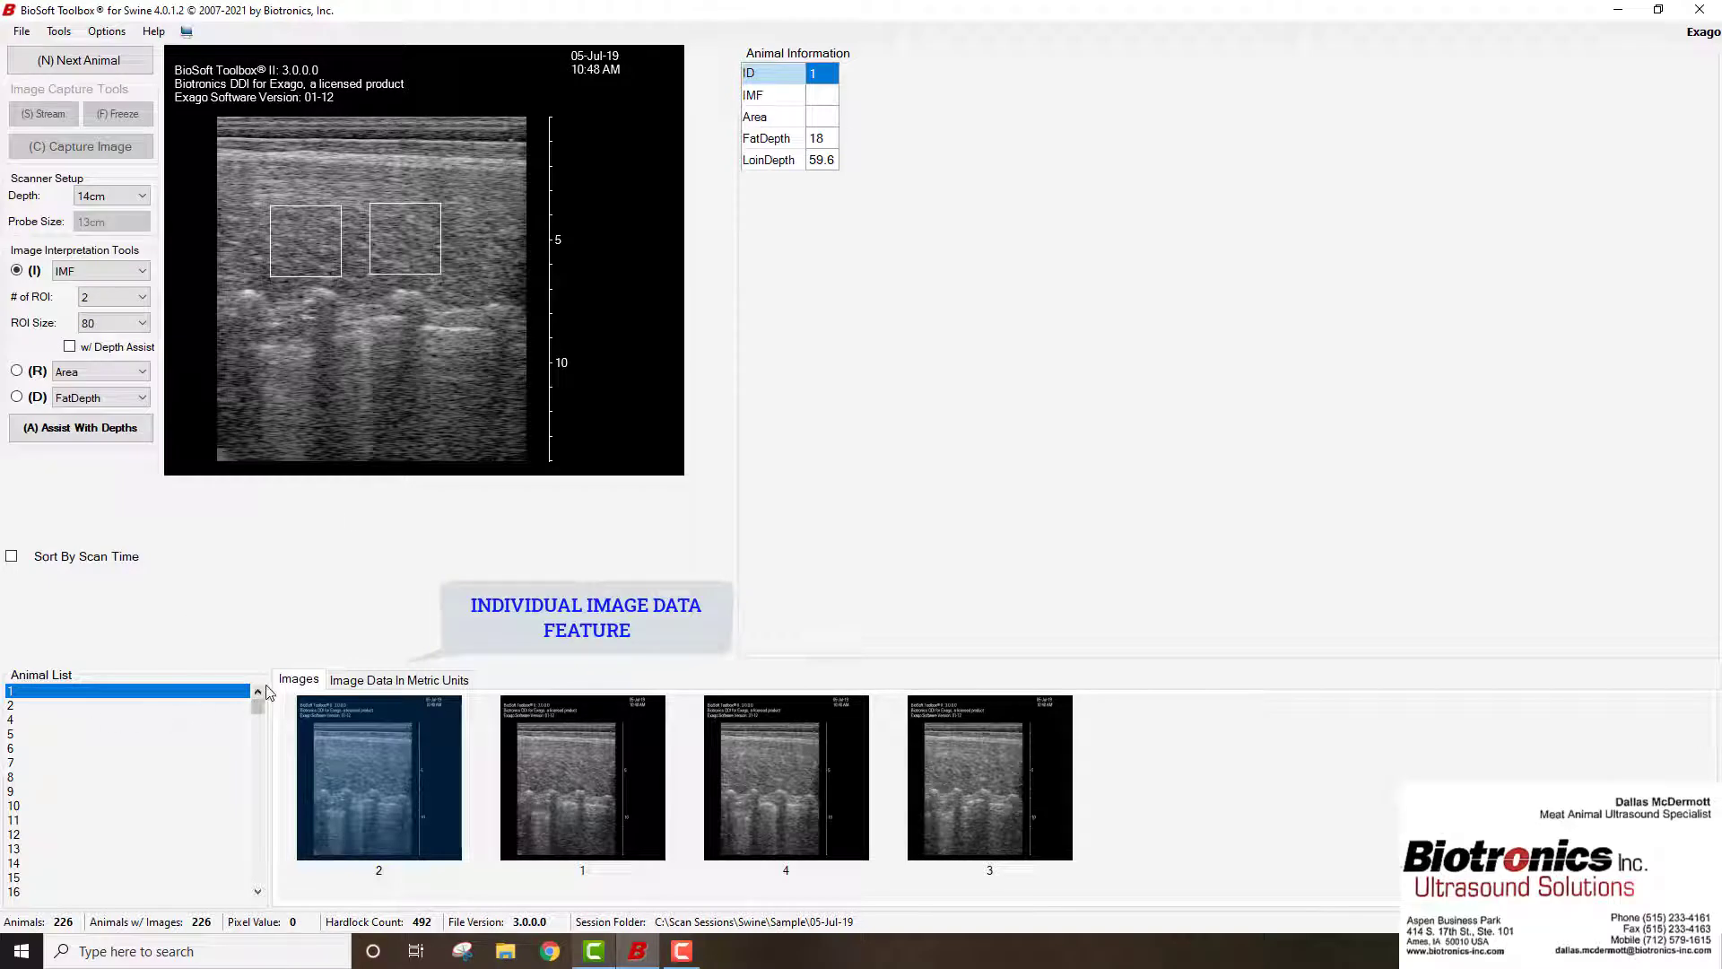
{"action": "left_click_drag", "start_coordinate": [258, 719], "coordinate": [258, 724]}
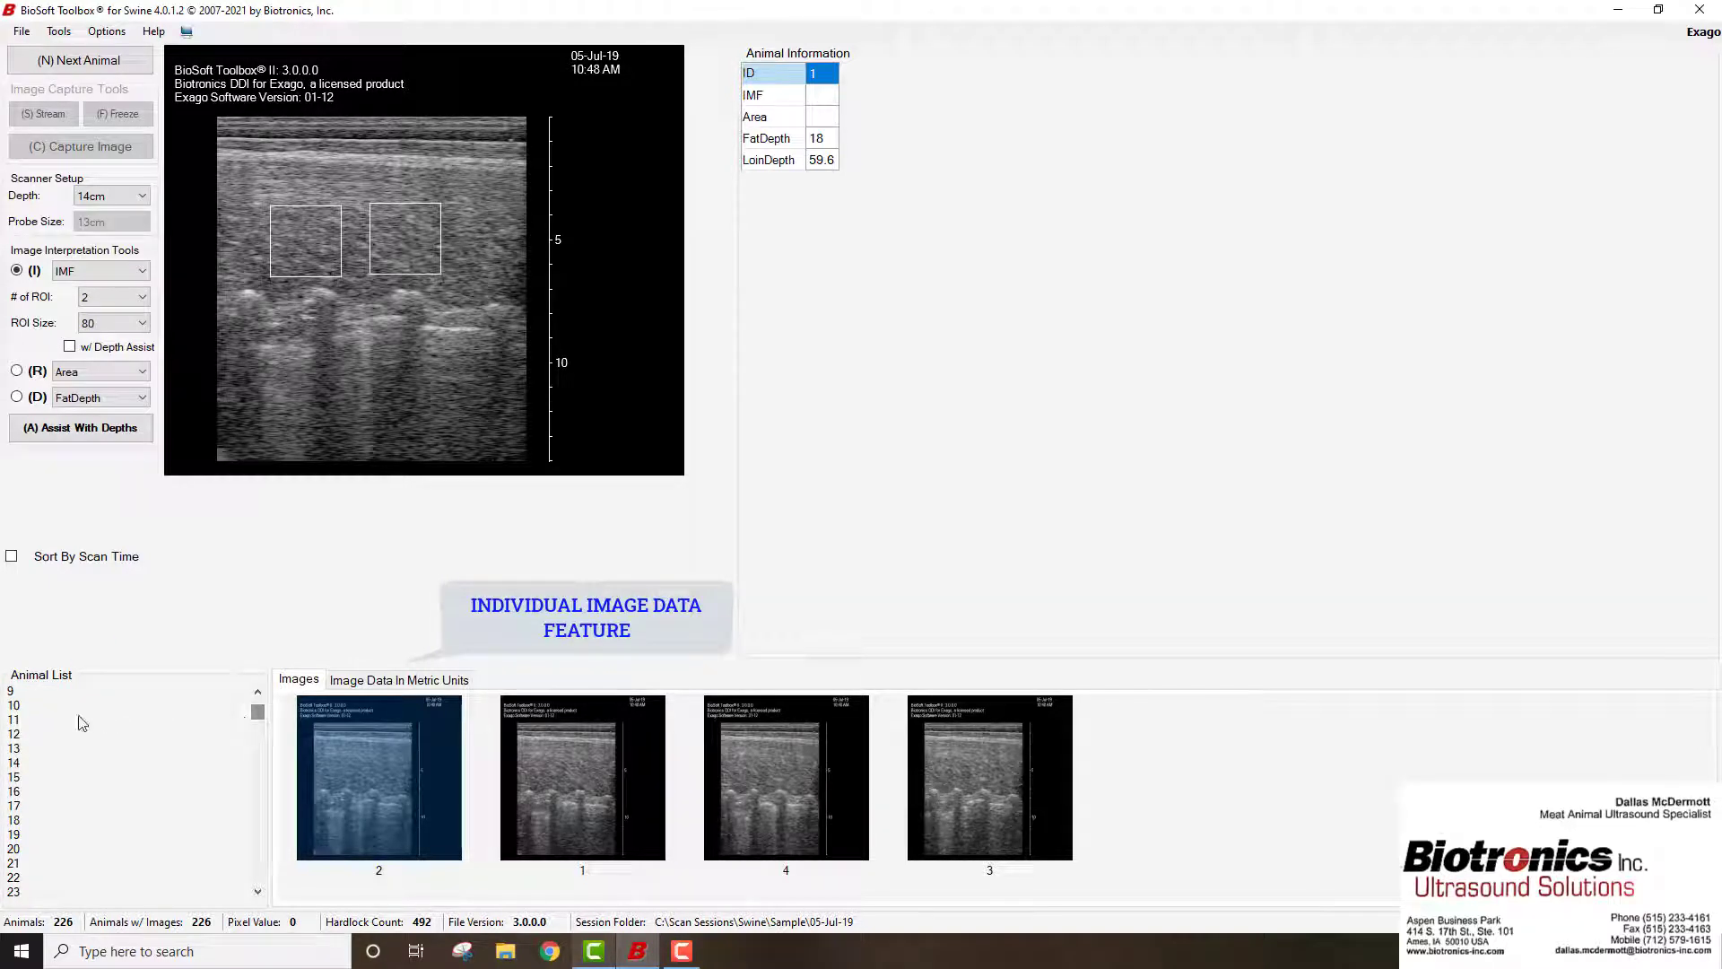
{"action": "left_click", "coordinate": [257, 691]}
{"action": "key", "text": "Right"}
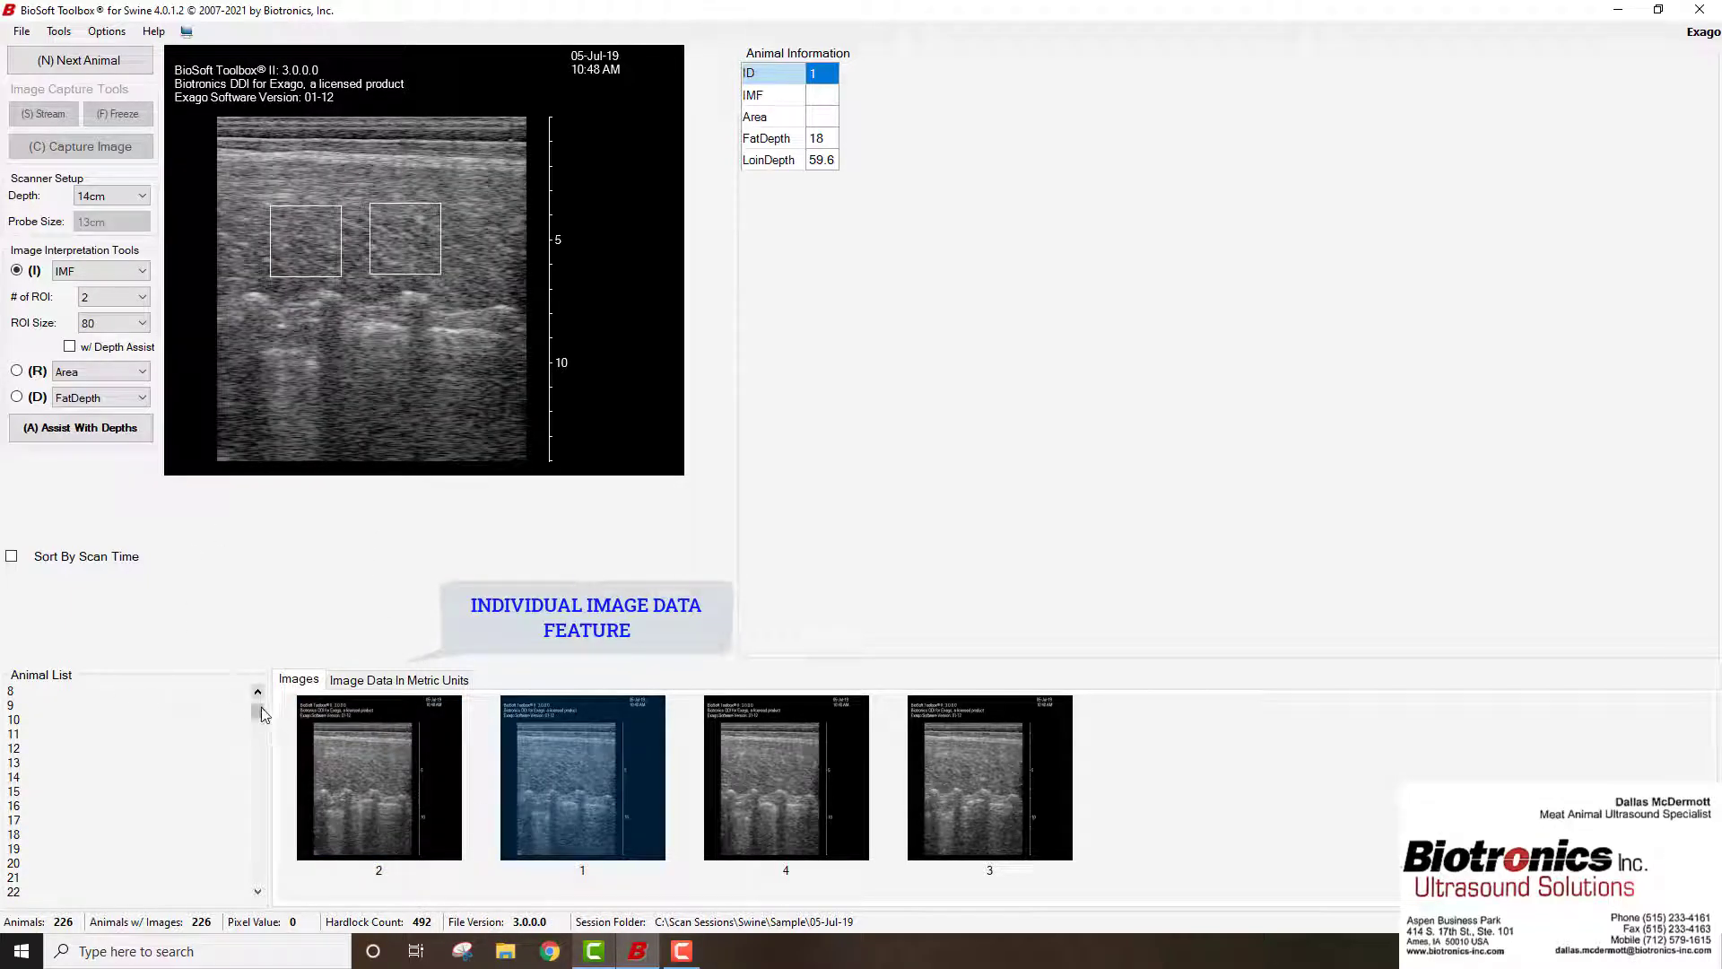
{"action": "scroll", "coordinate": [261, 713], "scroll_direction": "up", "scroll_amount": 3}
{"action": "left_click", "coordinate": [125, 693]}
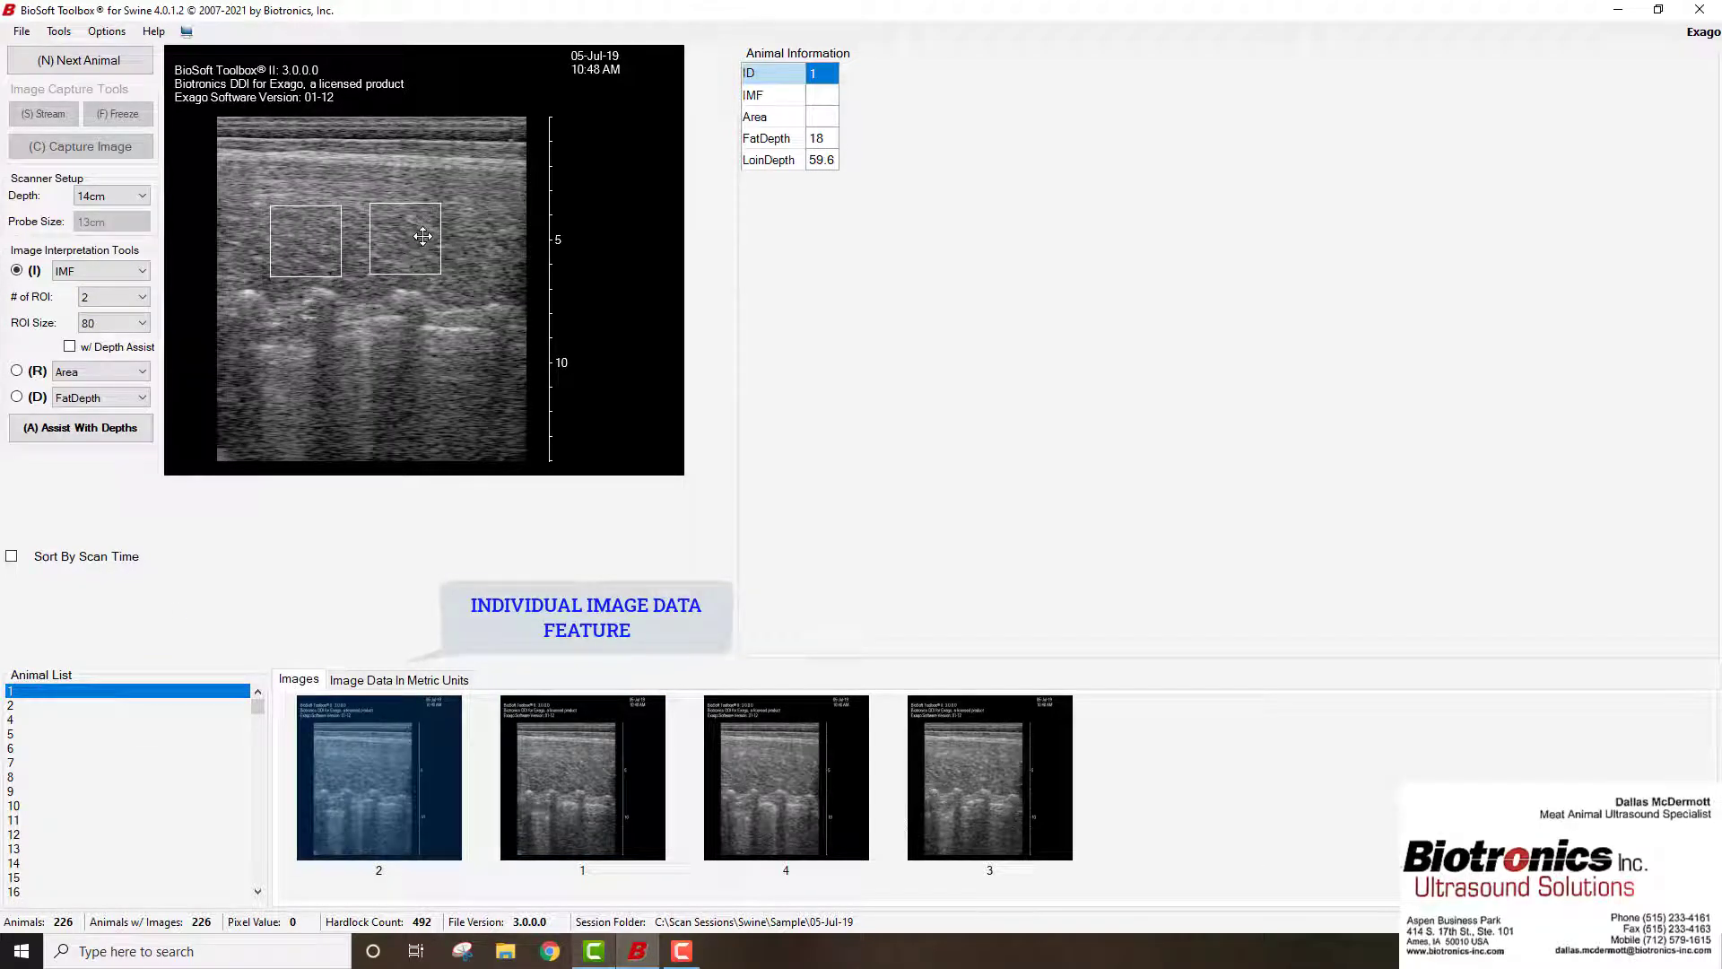
{"action": "left_click_drag", "start_coordinate": [422, 236], "coordinate": [330, 253]}
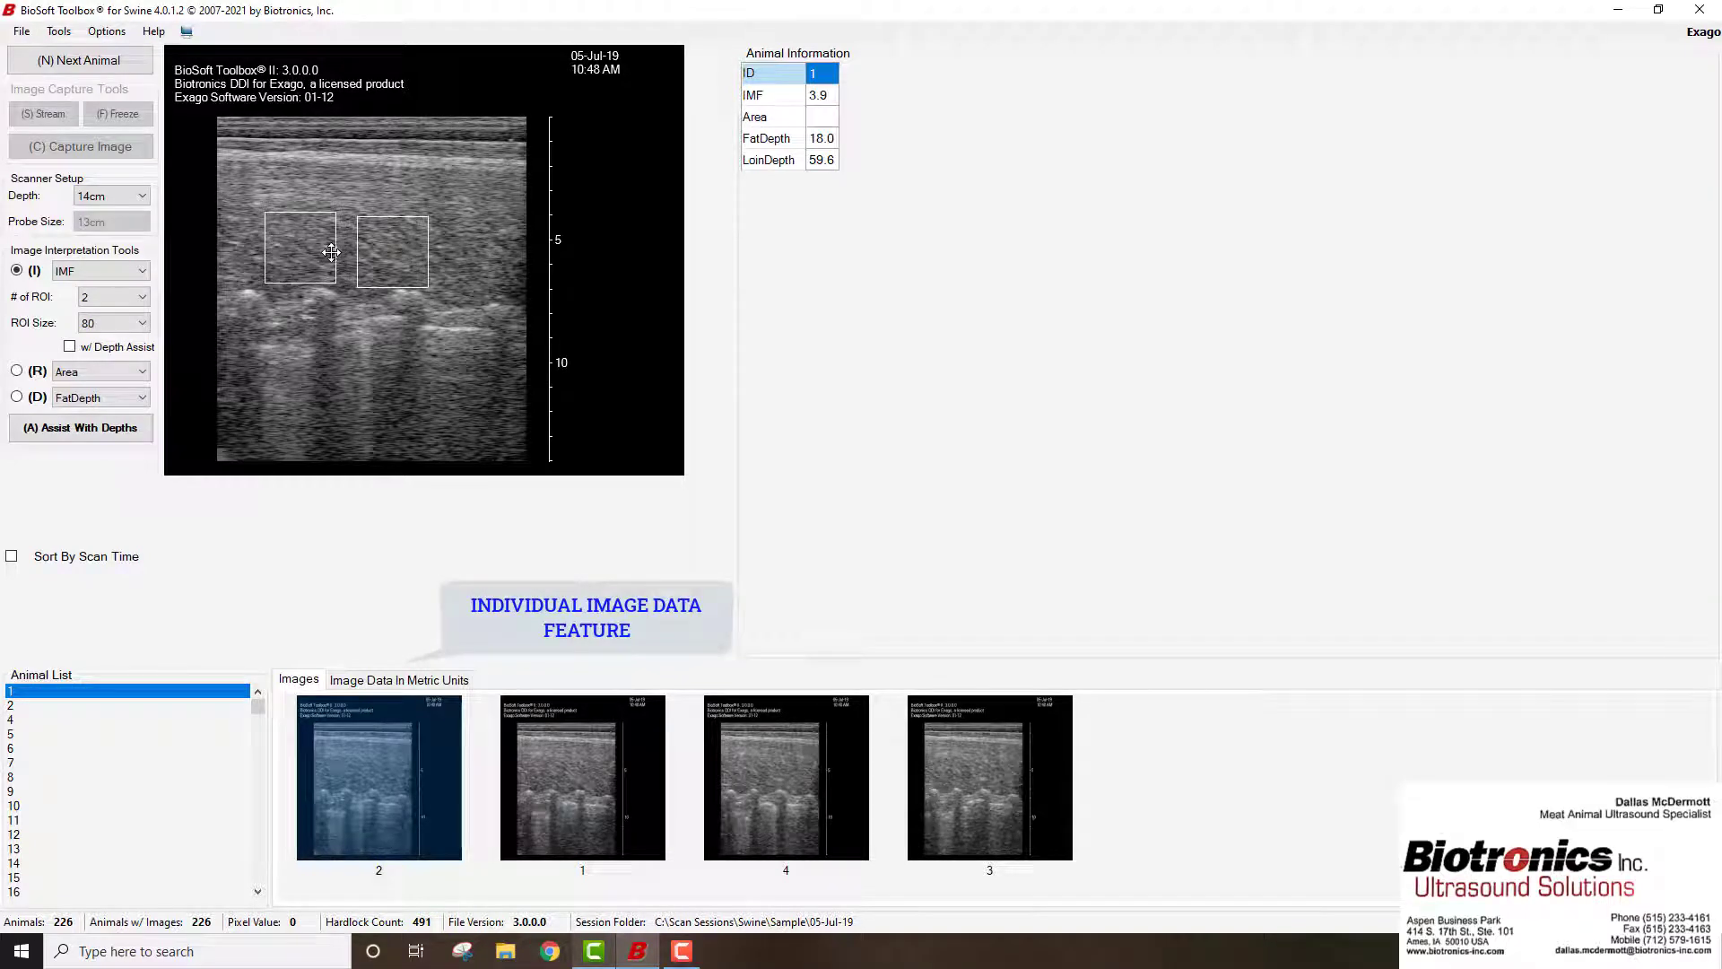
Measure IMF on animal 1's images 1, 4 and 3 from the image data table, repositioning the two regions of interest on each
{"action": "left_click", "coordinate": [430, 679]}
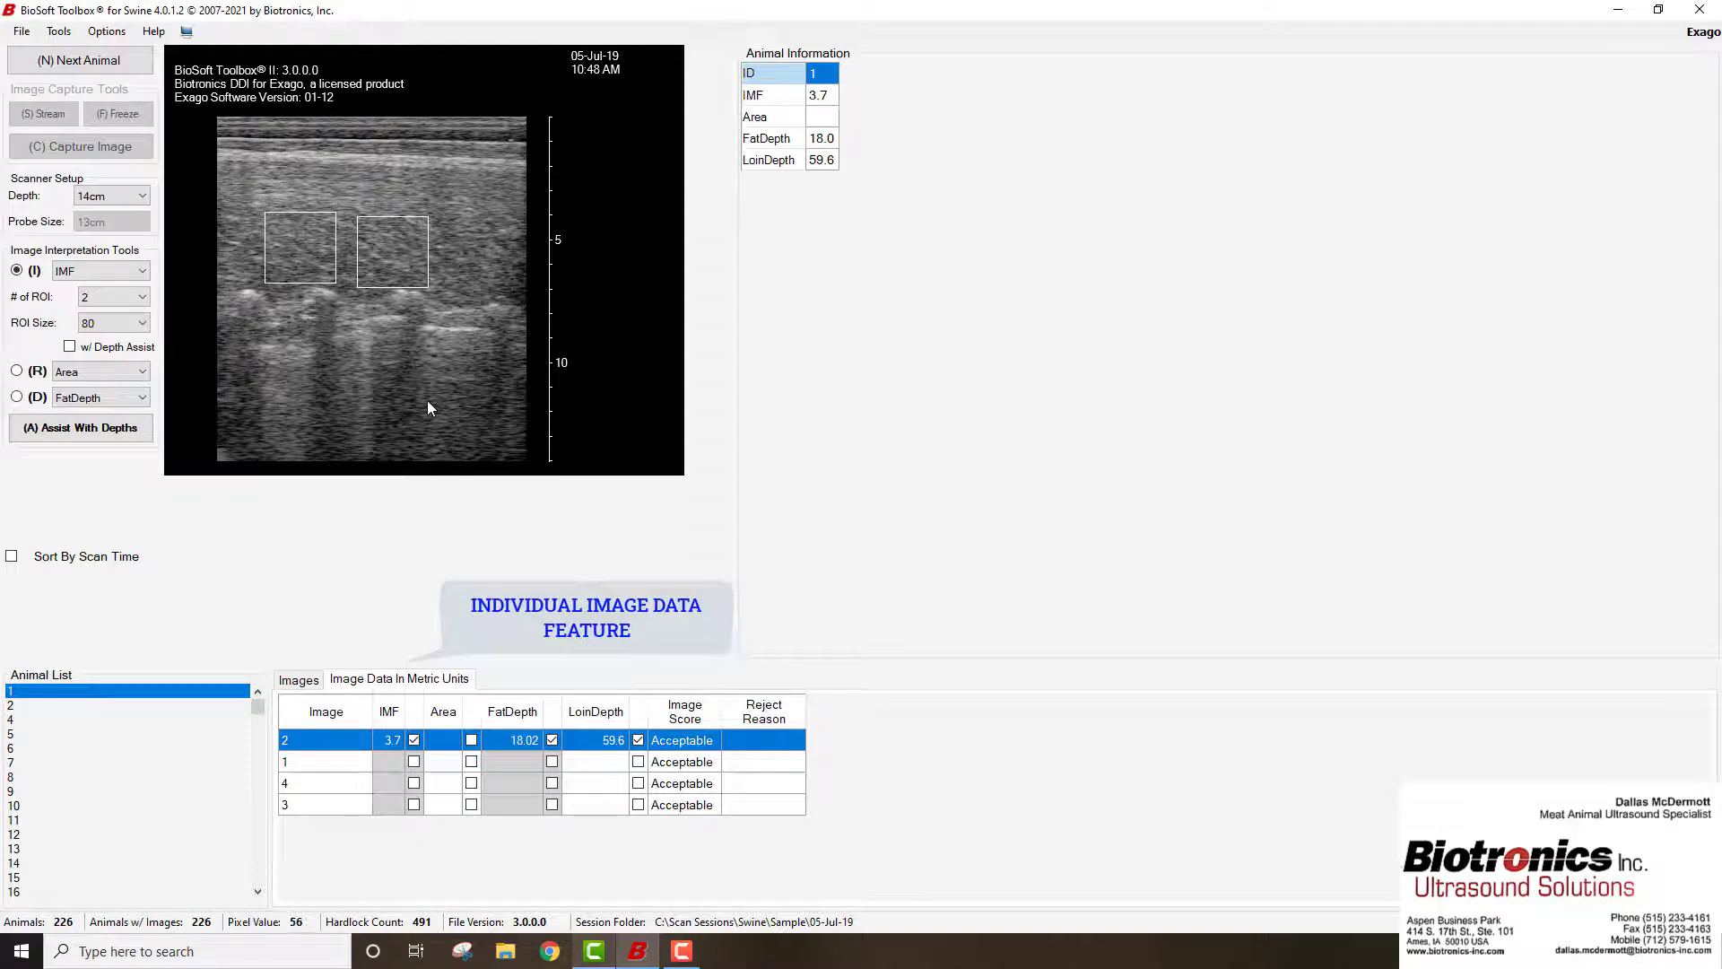
{"action": "key", "text": "Down"}
{"action": "left_click_drag", "start_coordinate": [401, 269], "coordinate": [302, 263]}
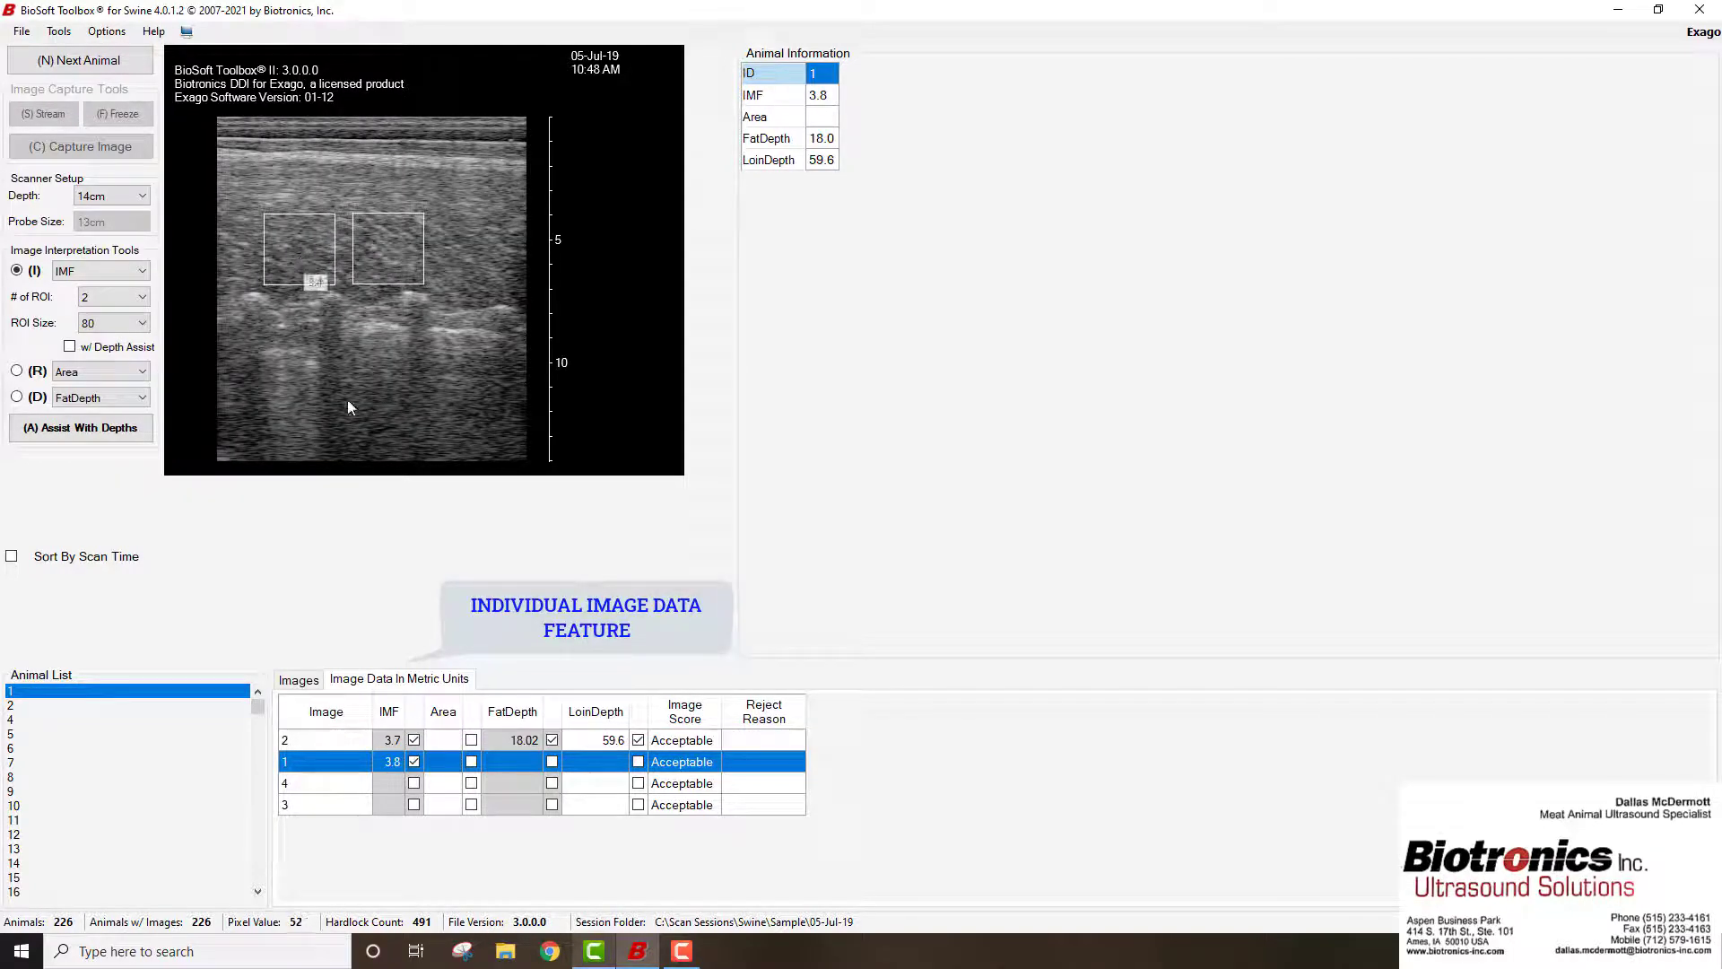
{"action": "key", "text": "Down"}
{"action": "left_click_drag", "start_coordinate": [406, 273], "coordinate": [322, 265]}
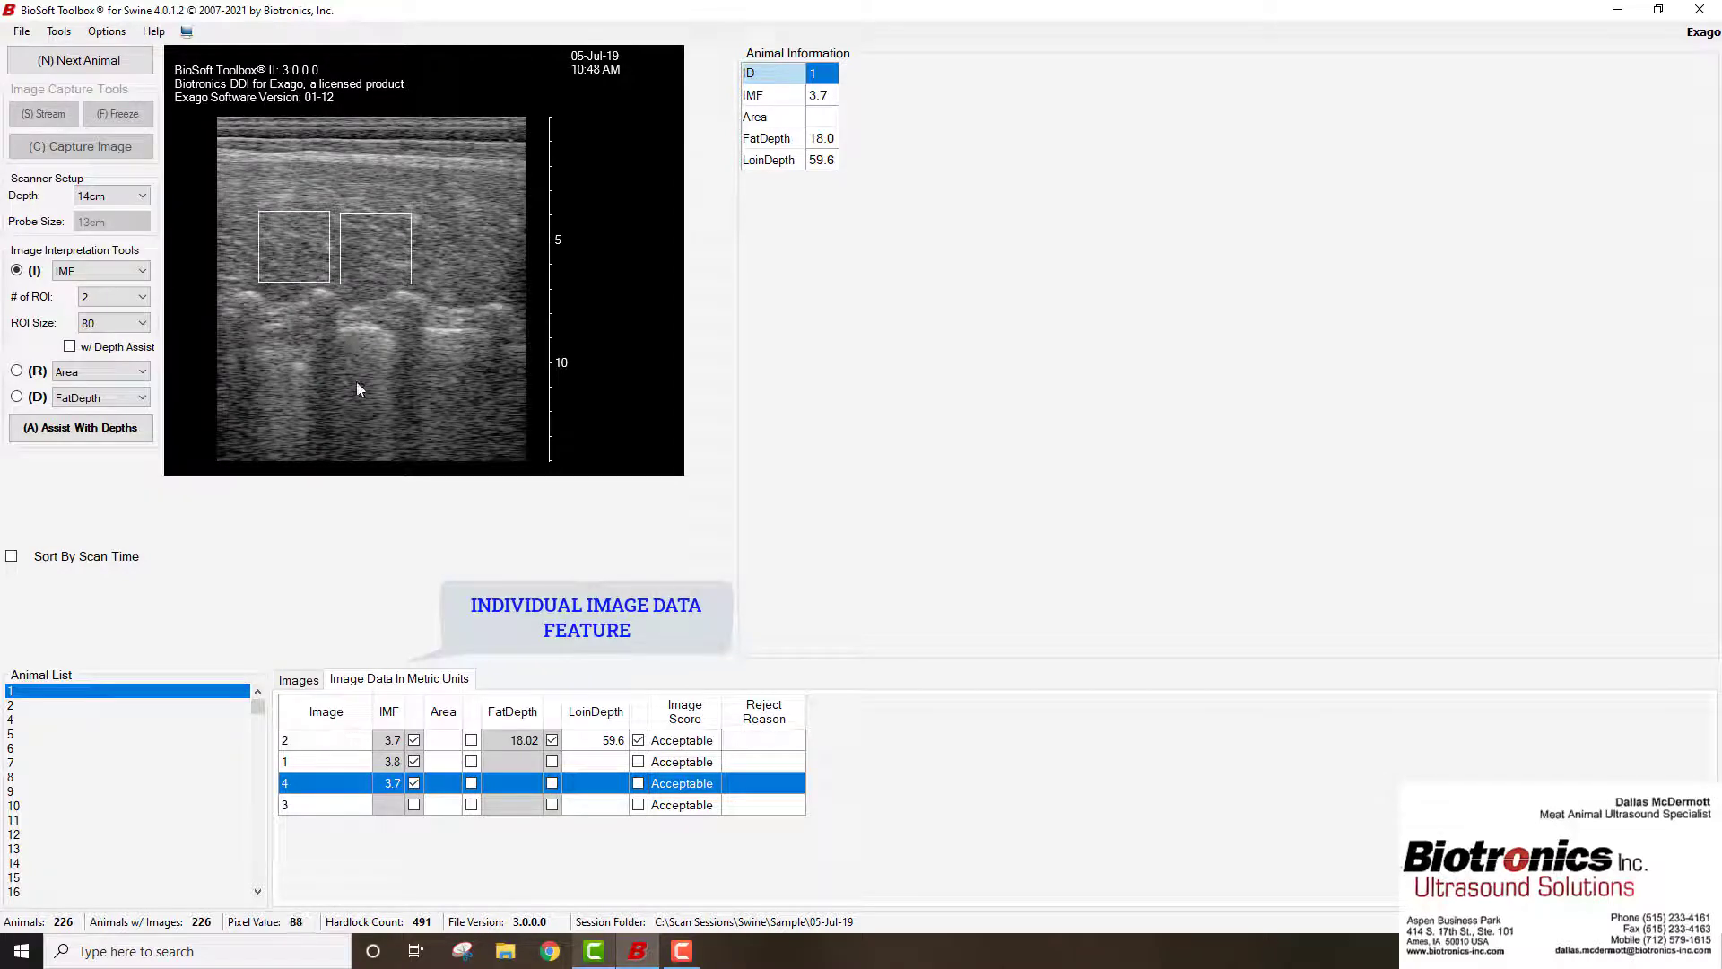
{"action": "key", "text": "Down"}
{"action": "left_click_drag", "start_coordinate": [383, 265], "coordinate": [320, 260]}
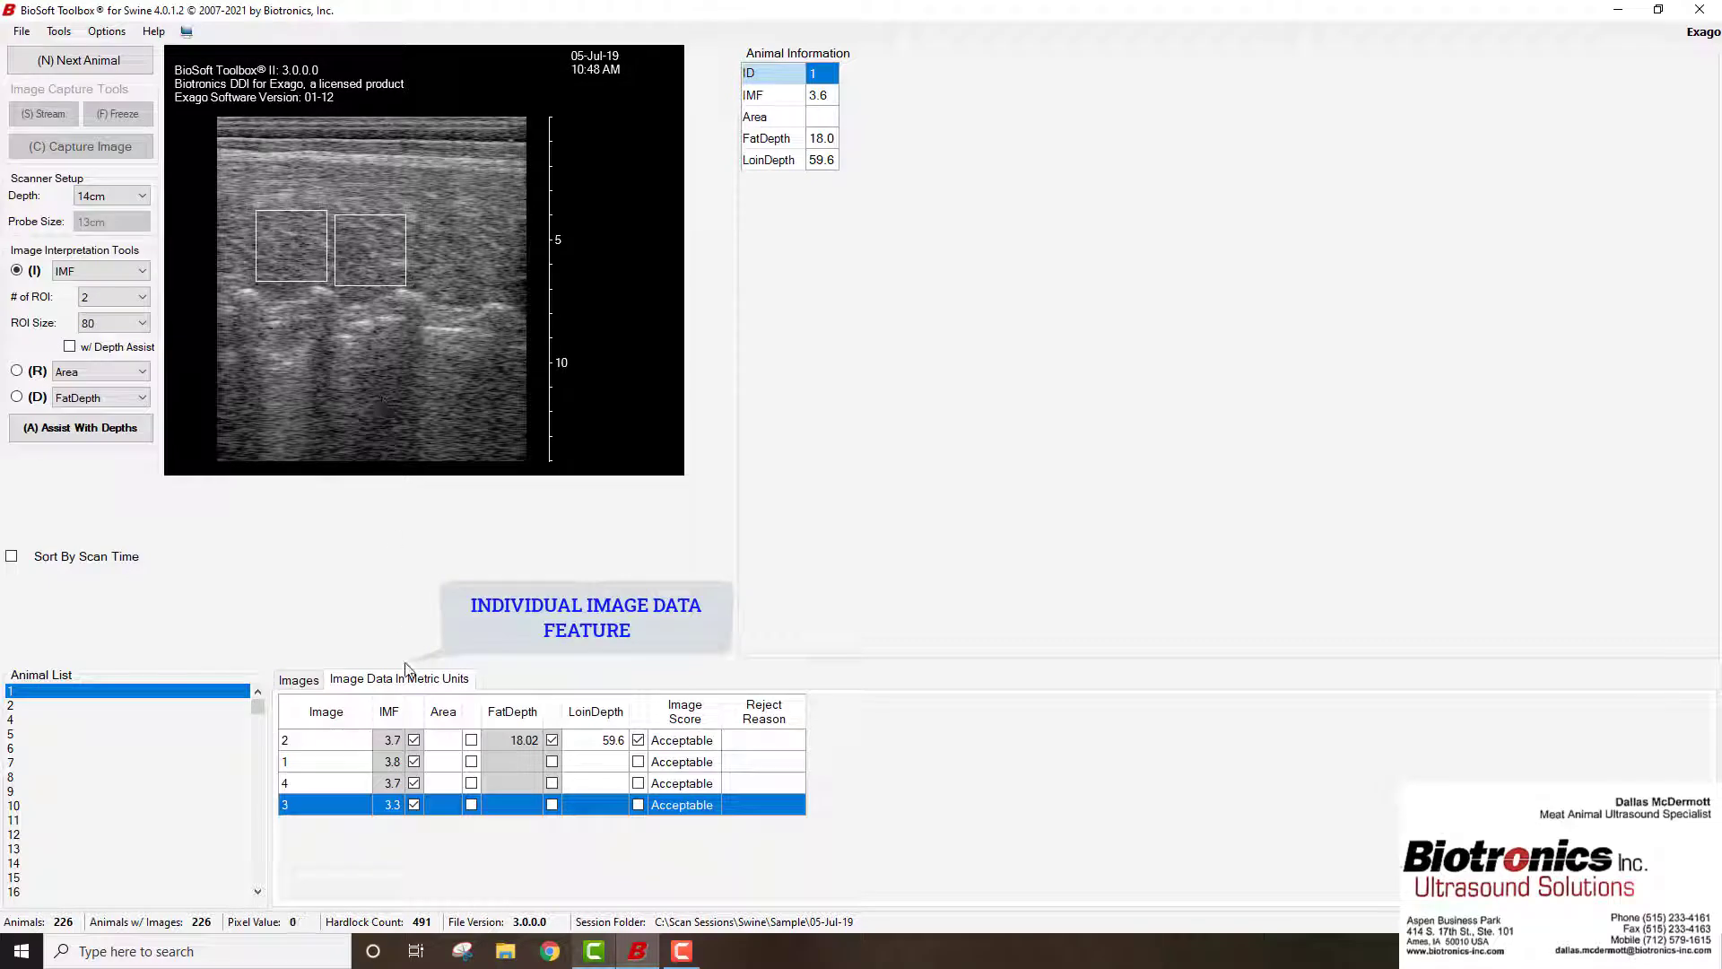
Turn on Assist With Depths On Image Load and load animal 1's images 2, 1, 4 and 3 to measure their depths
{"action": "left_click", "coordinate": [361, 772]}
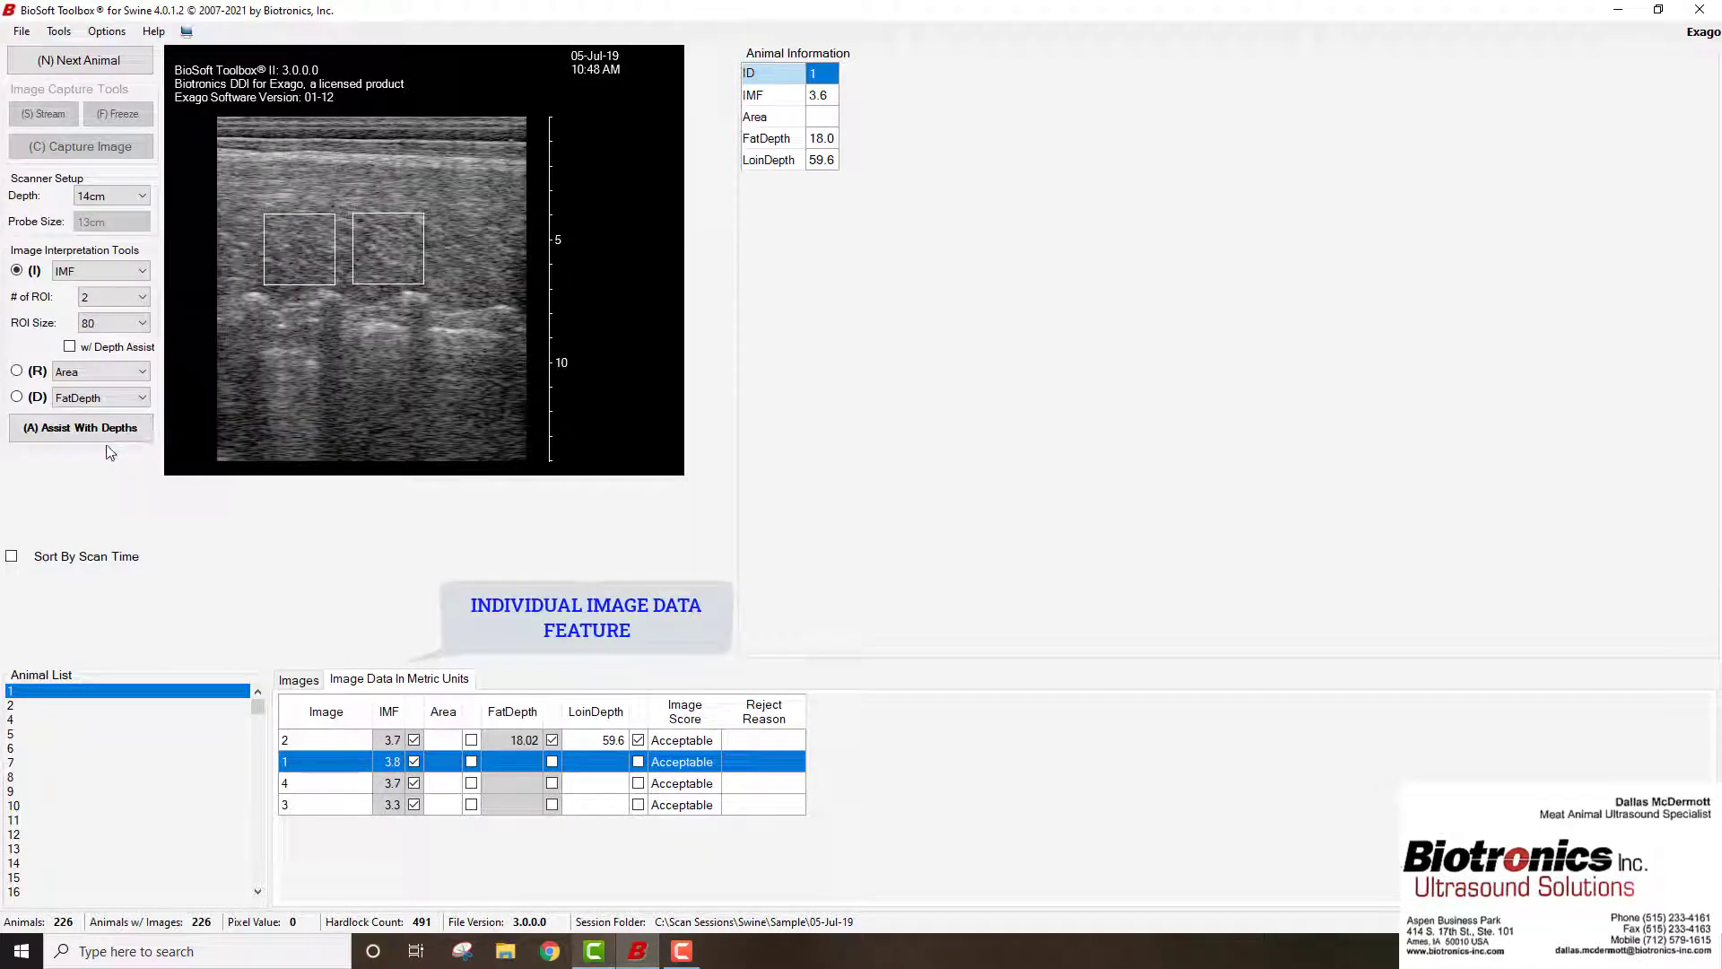
{"action": "left_click", "coordinate": [104, 34]}
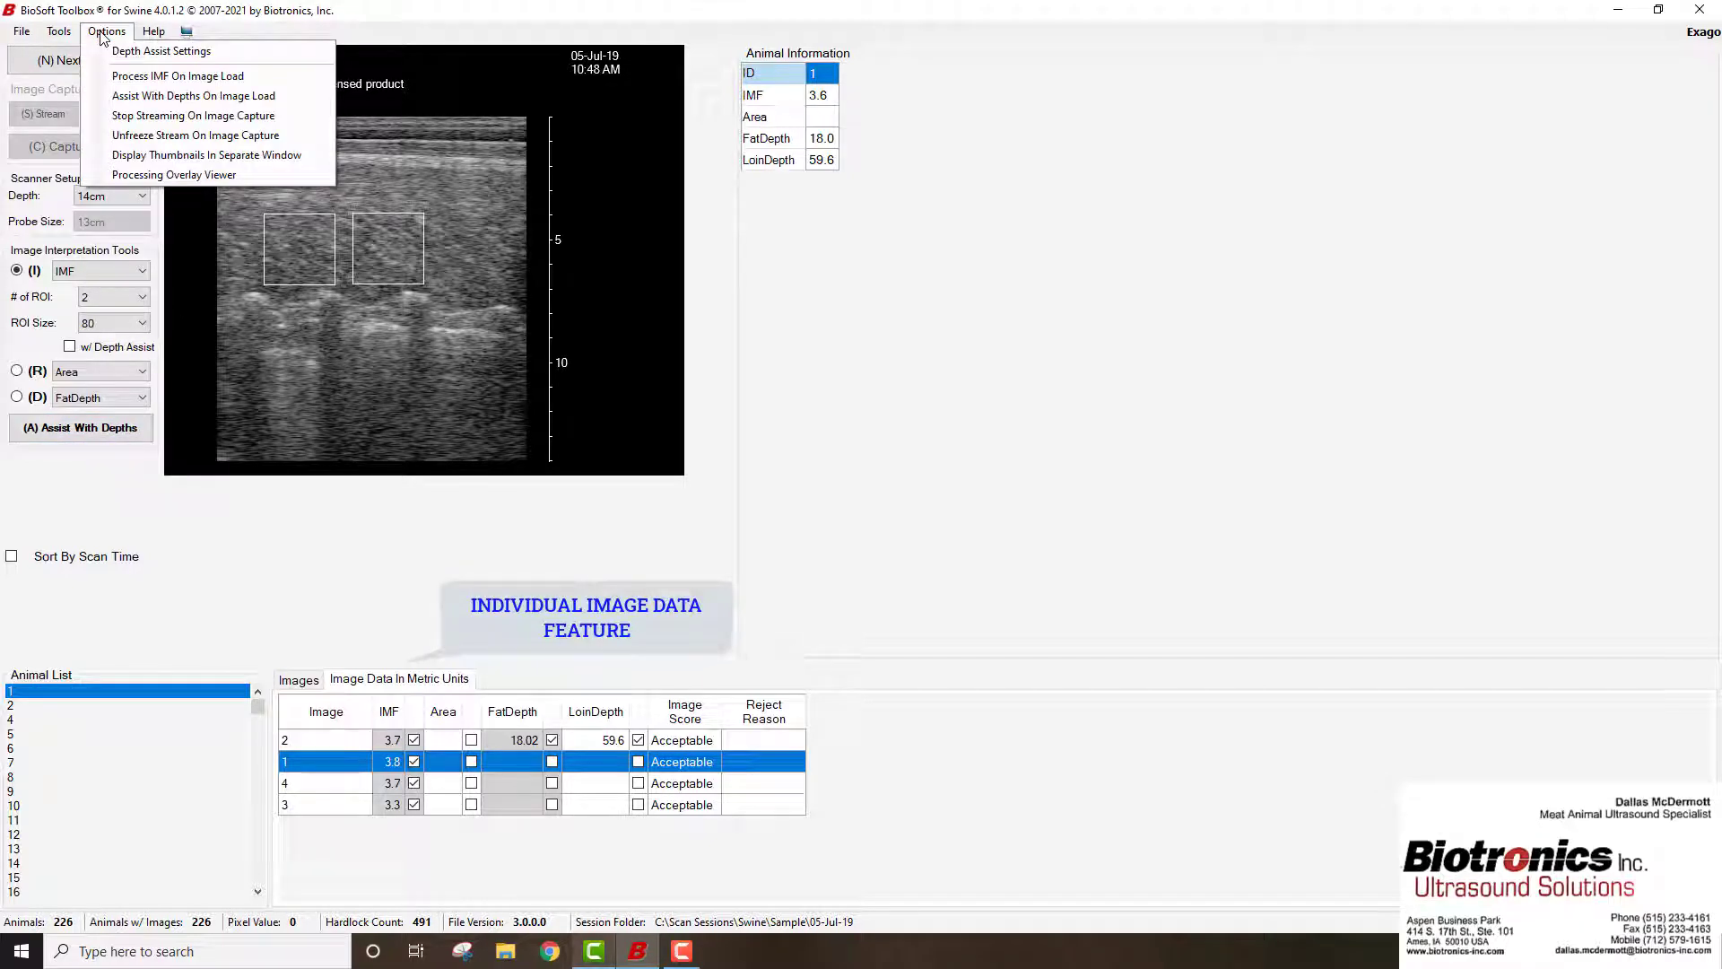
{"action": "left_click", "coordinate": [222, 104]}
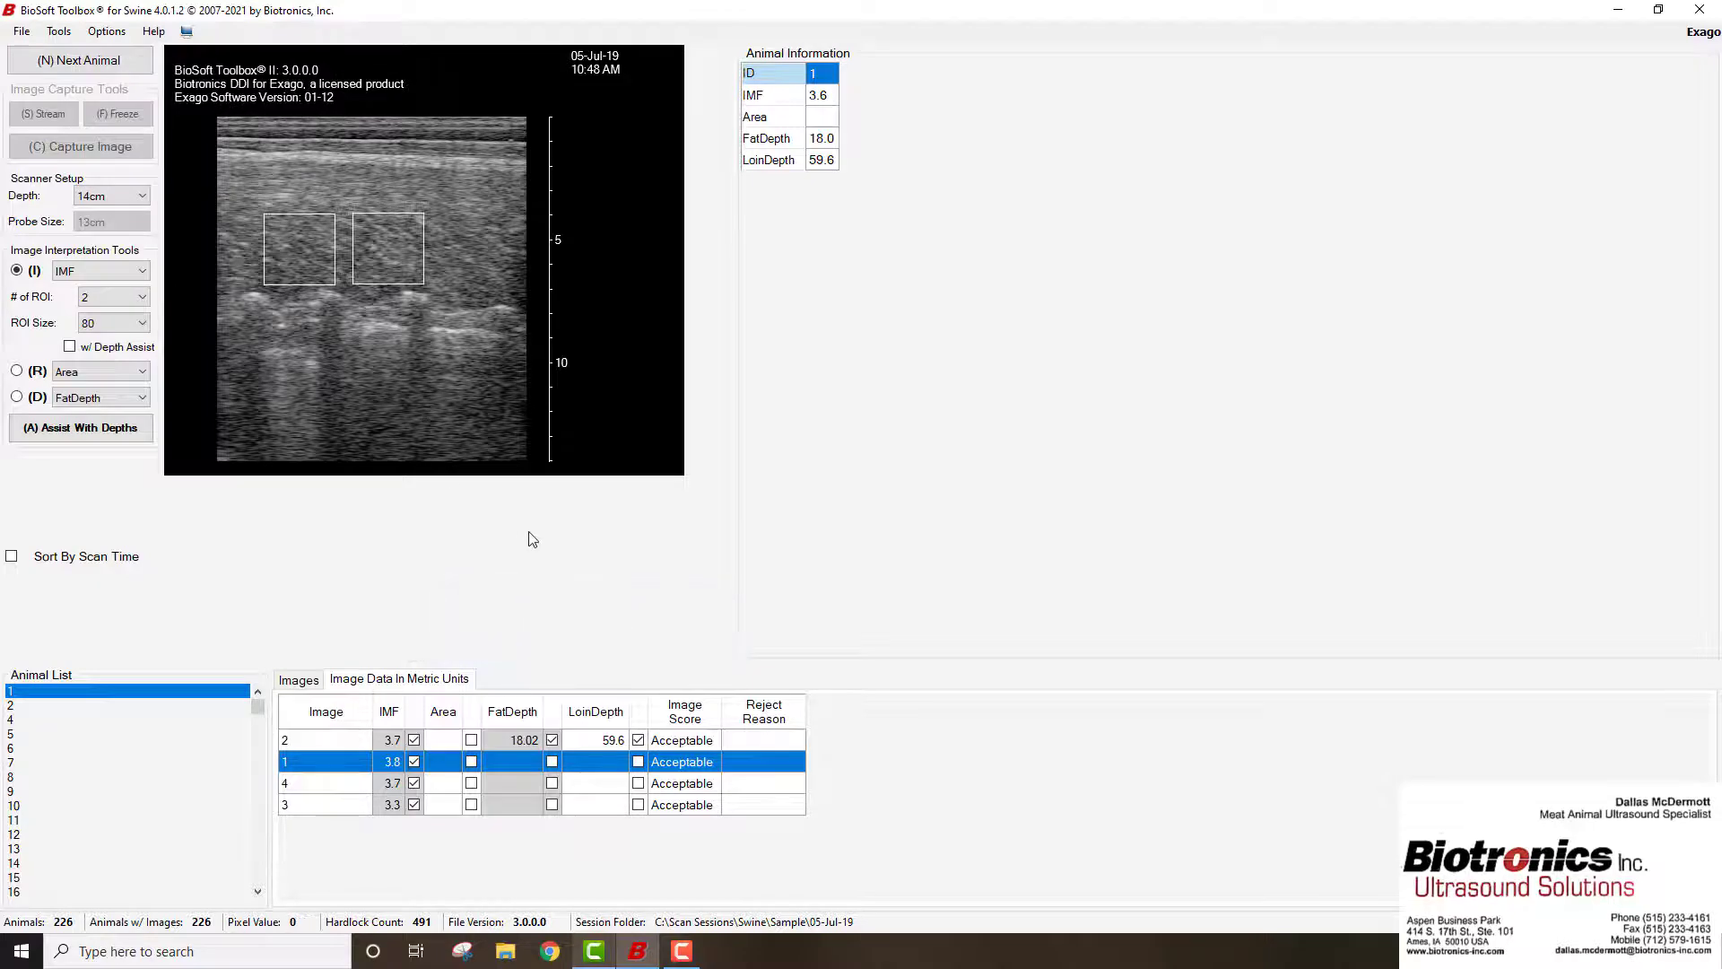
{"action": "left_click", "coordinate": [347, 739]}
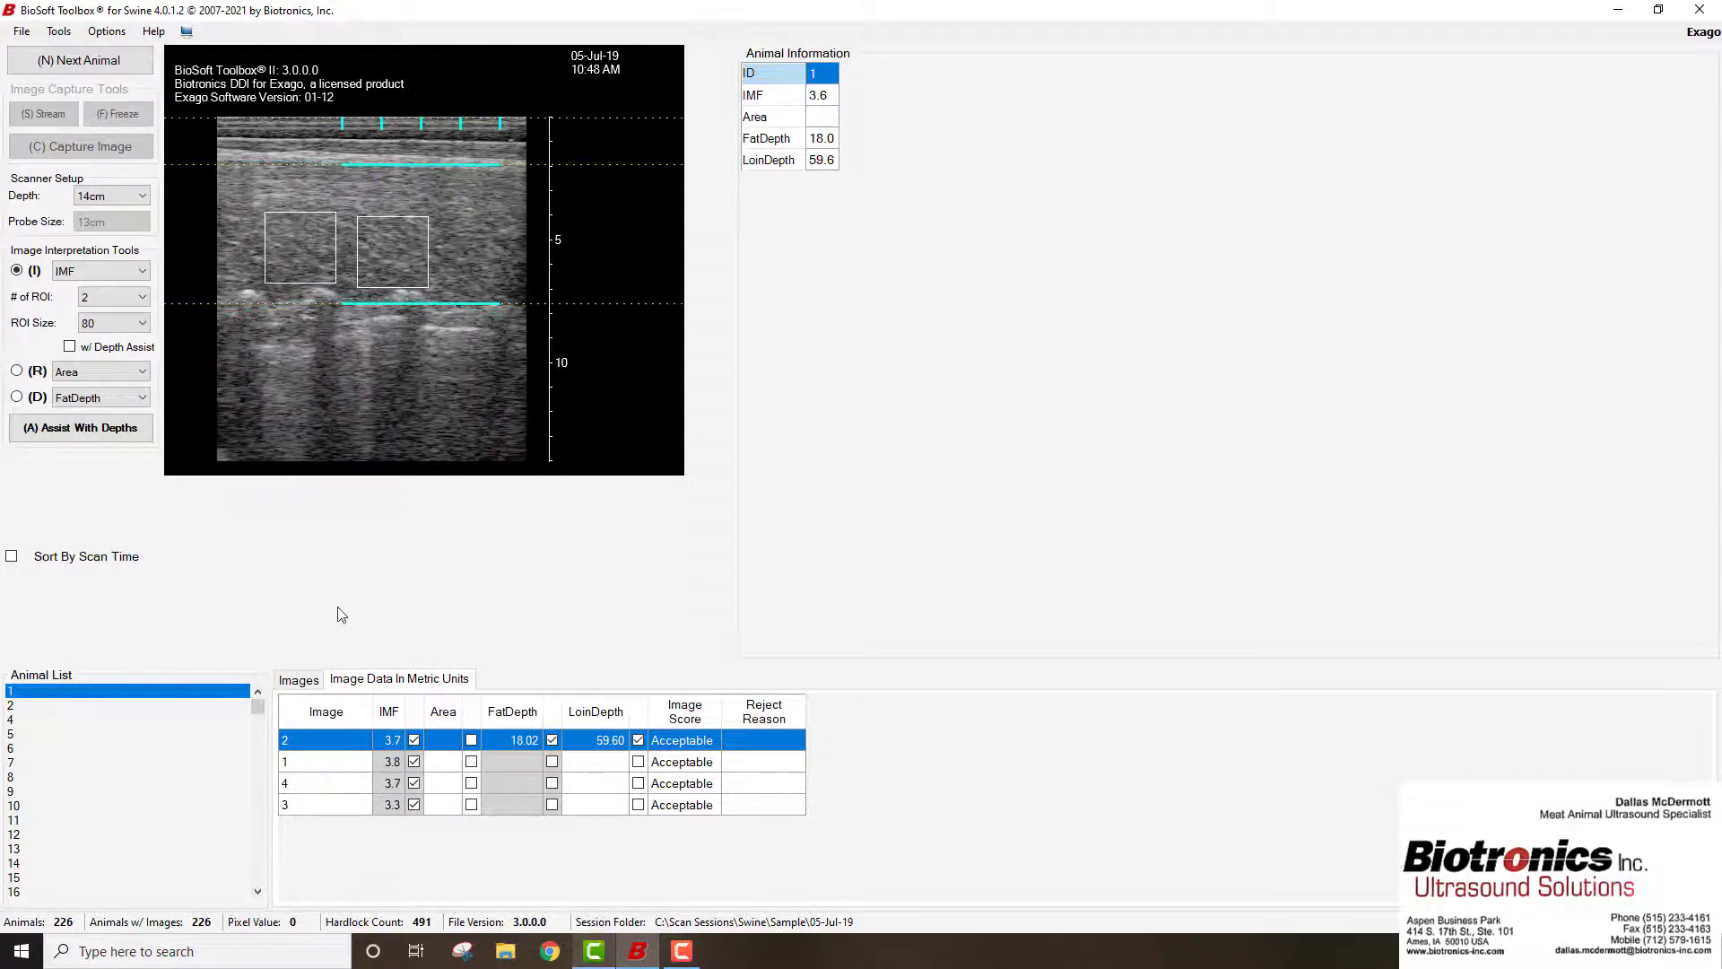
{"action": "key", "text": "Down"}
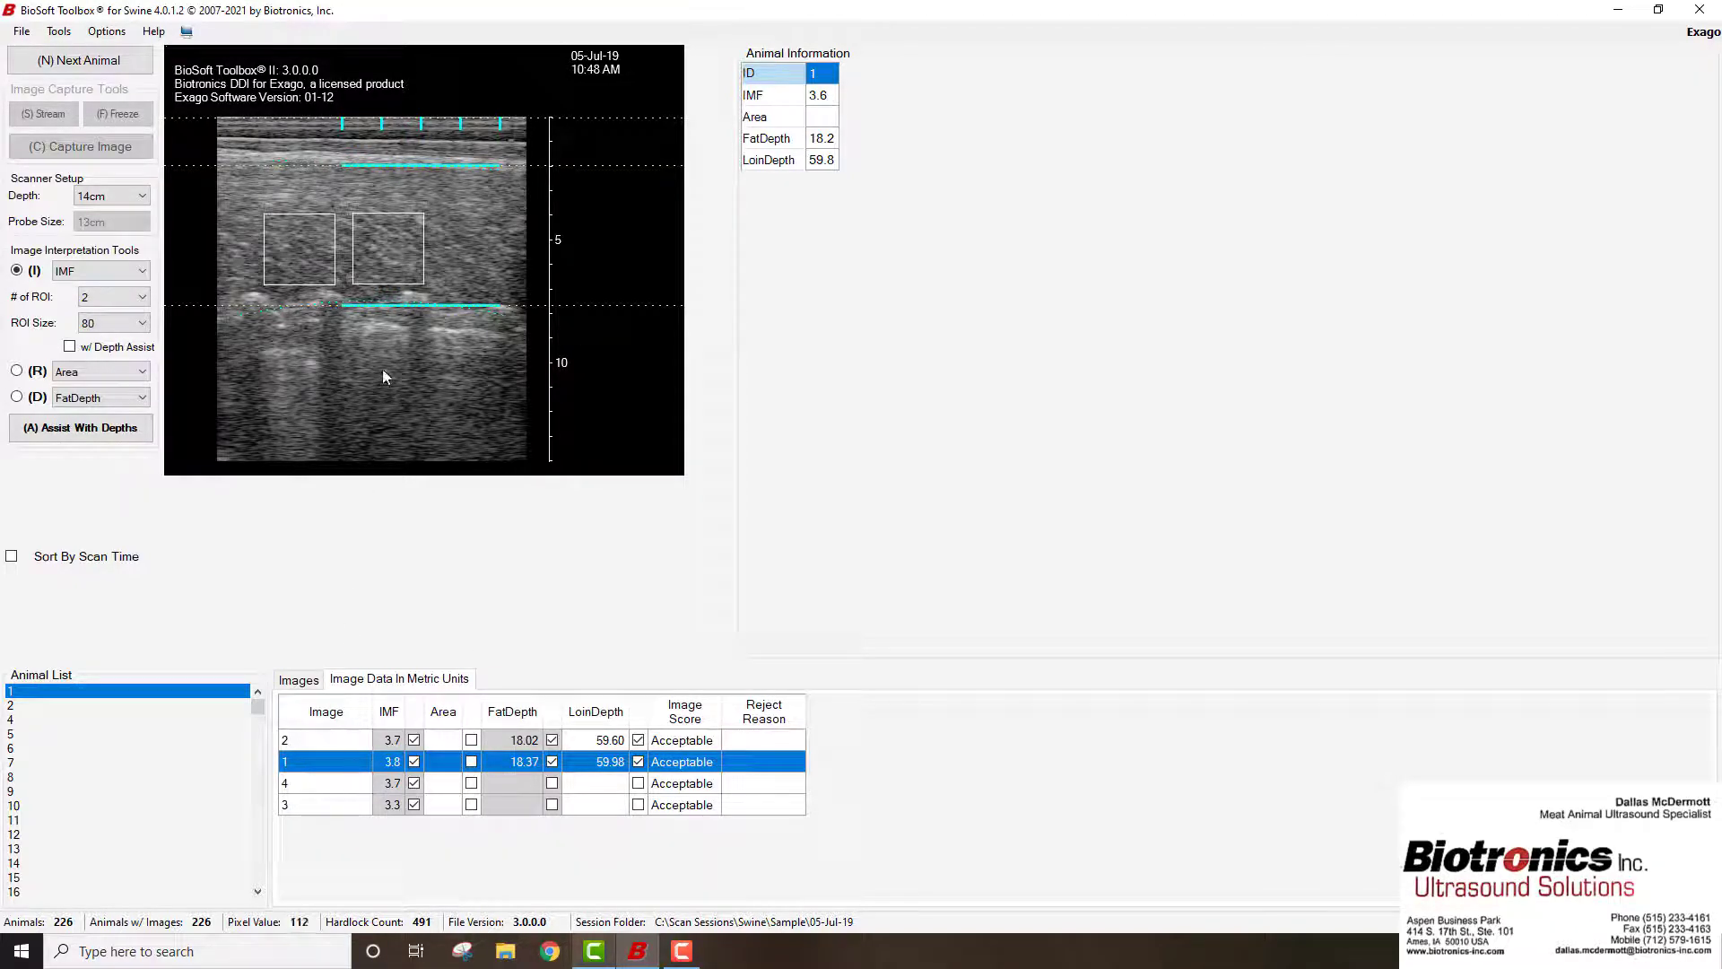
{"action": "key", "text": "Down"}
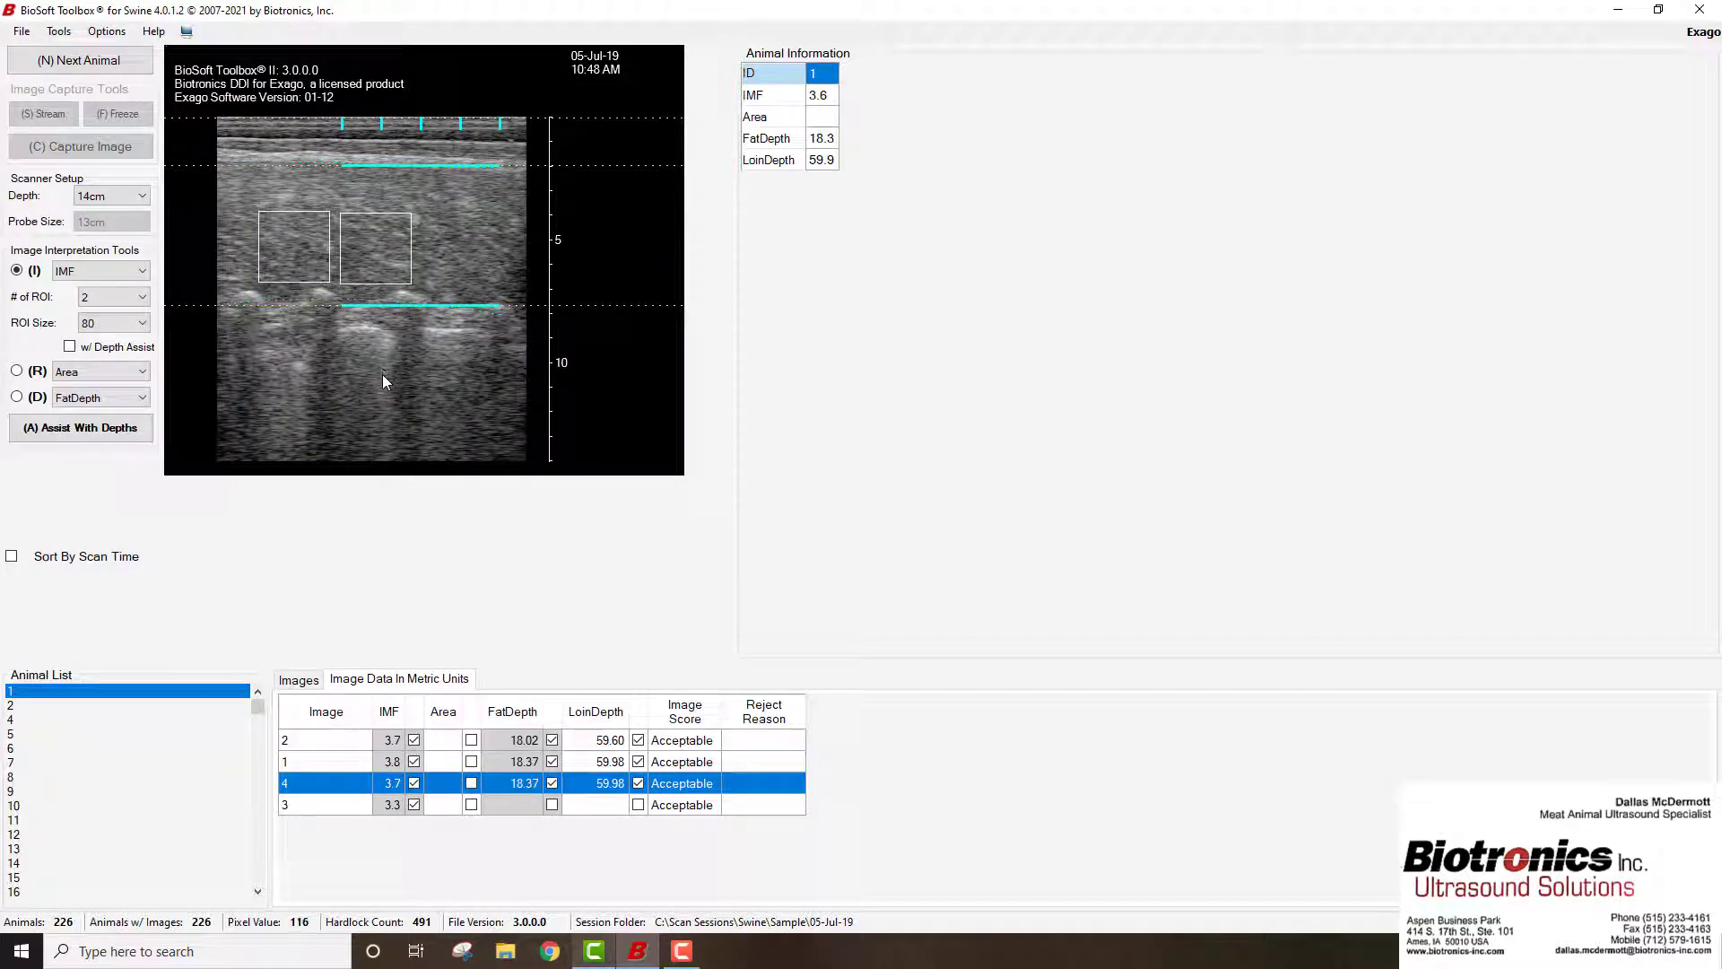
{"action": "key", "text": "Down"}
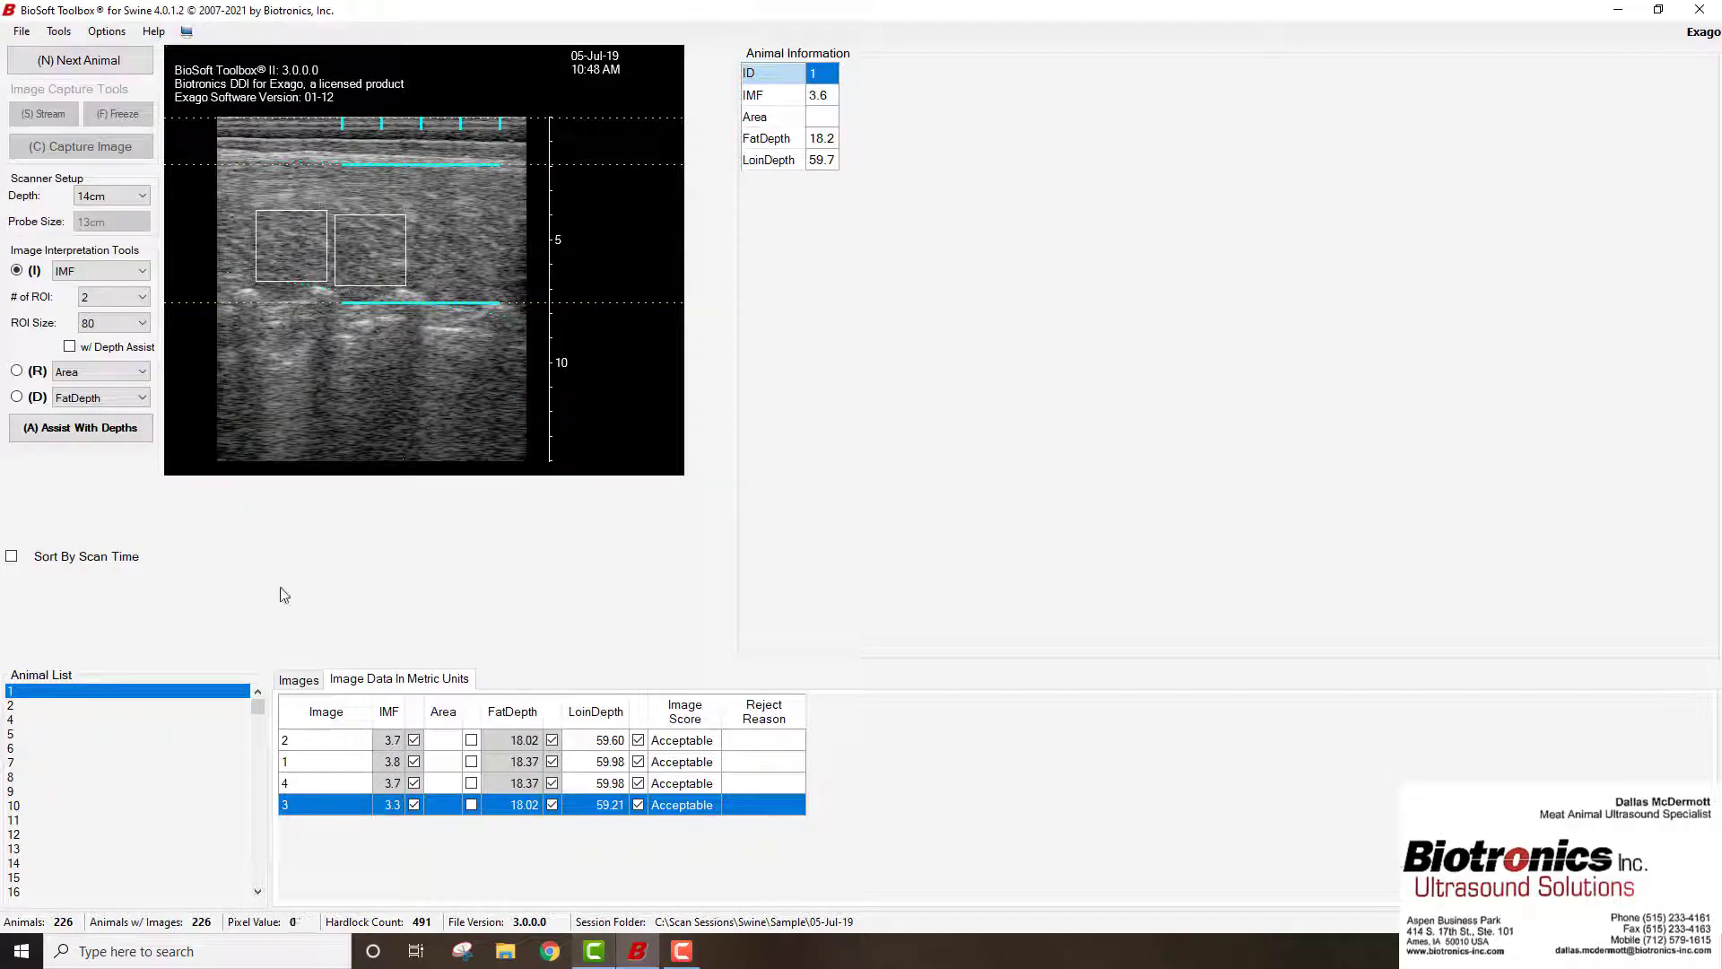
Select animal 8 to measure its depths on load and turn on Process IMF On Image Load
{"action": "left_click", "coordinate": [11, 777]}
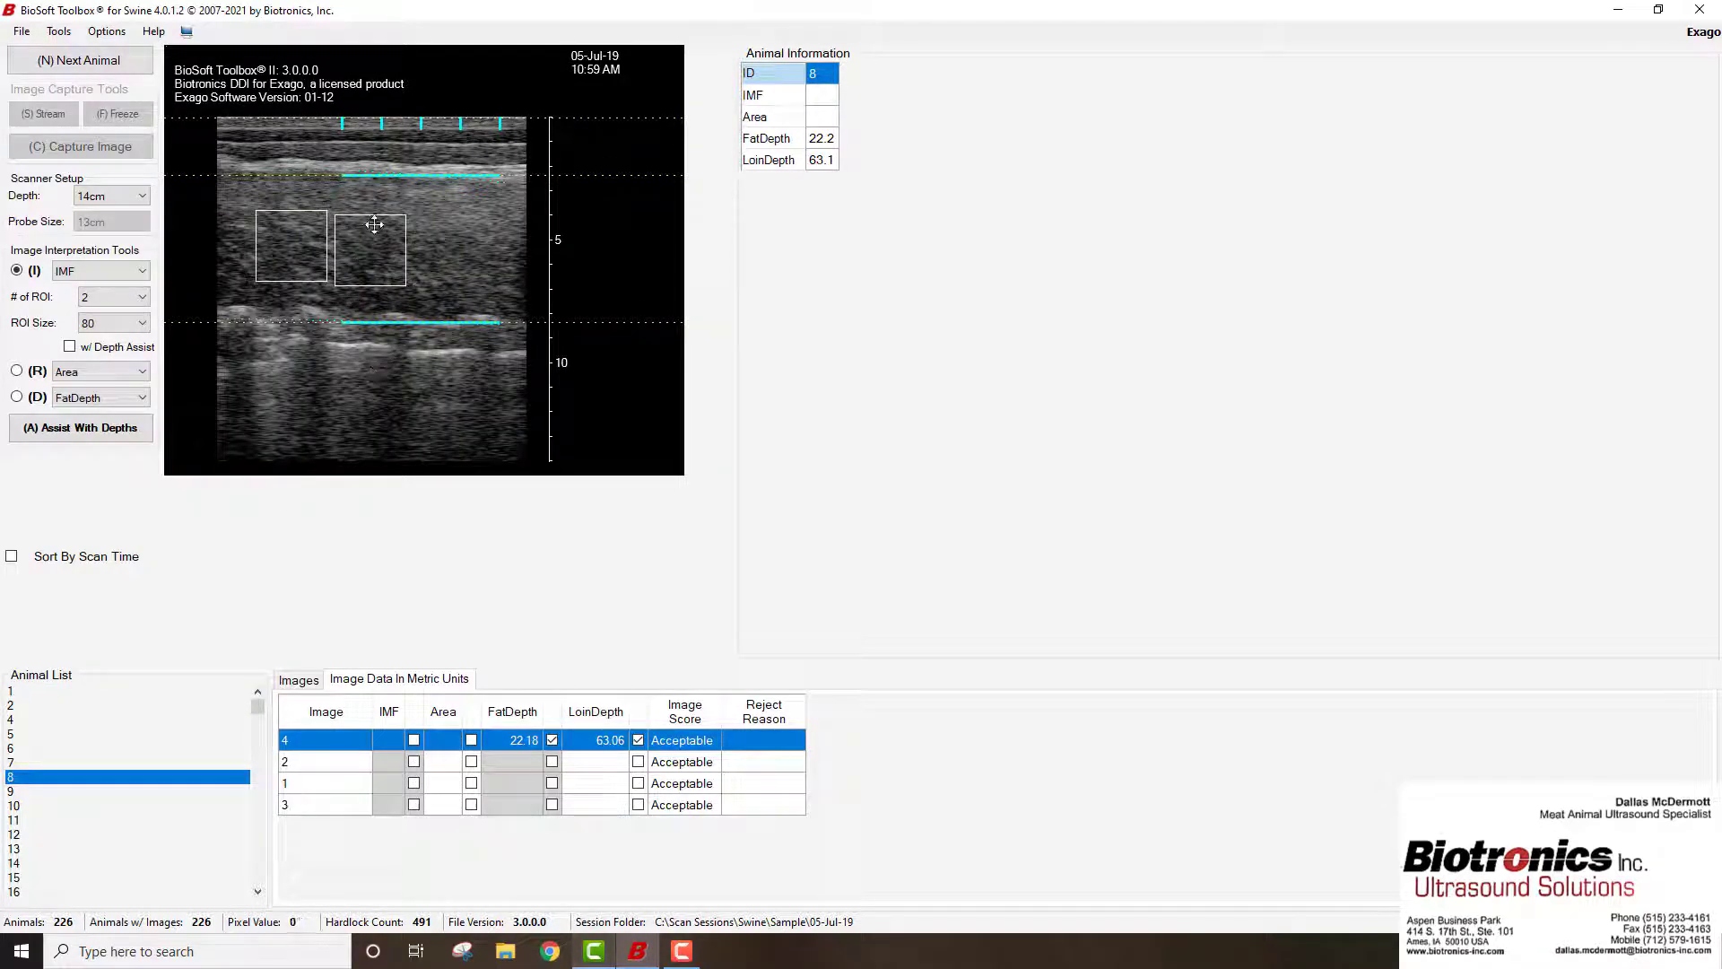
{"action": "left_click", "coordinate": [114, 37]}
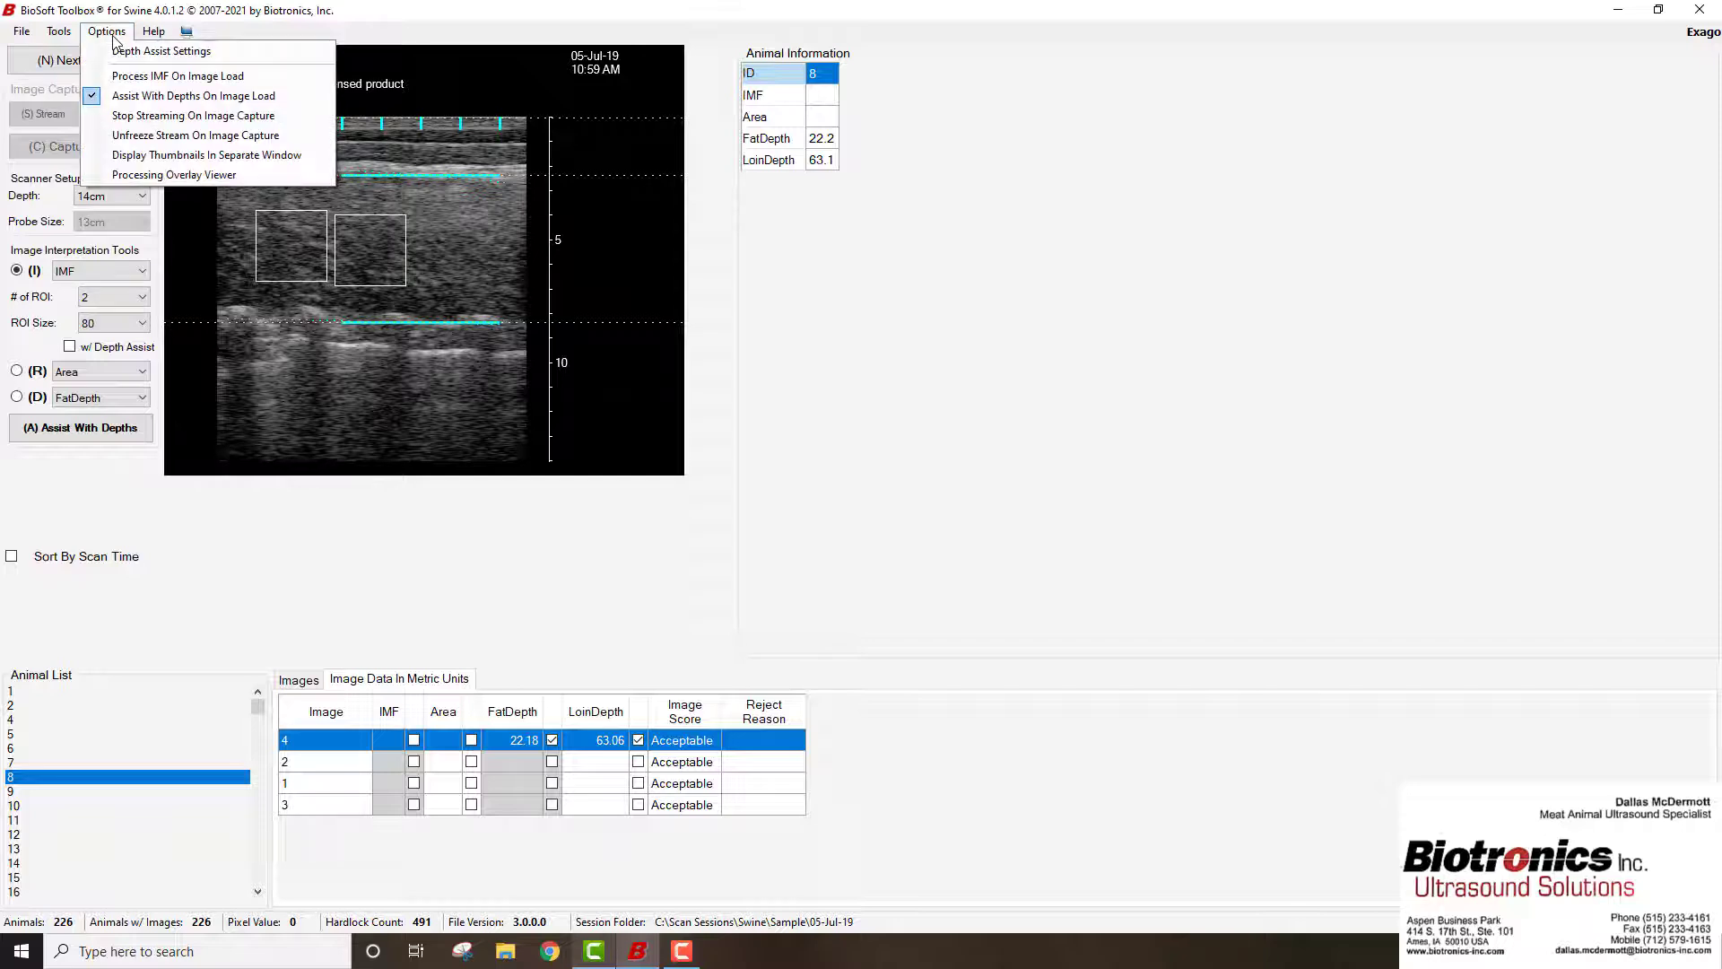
{"action": "left_click", "coordinate": [86, 78]}
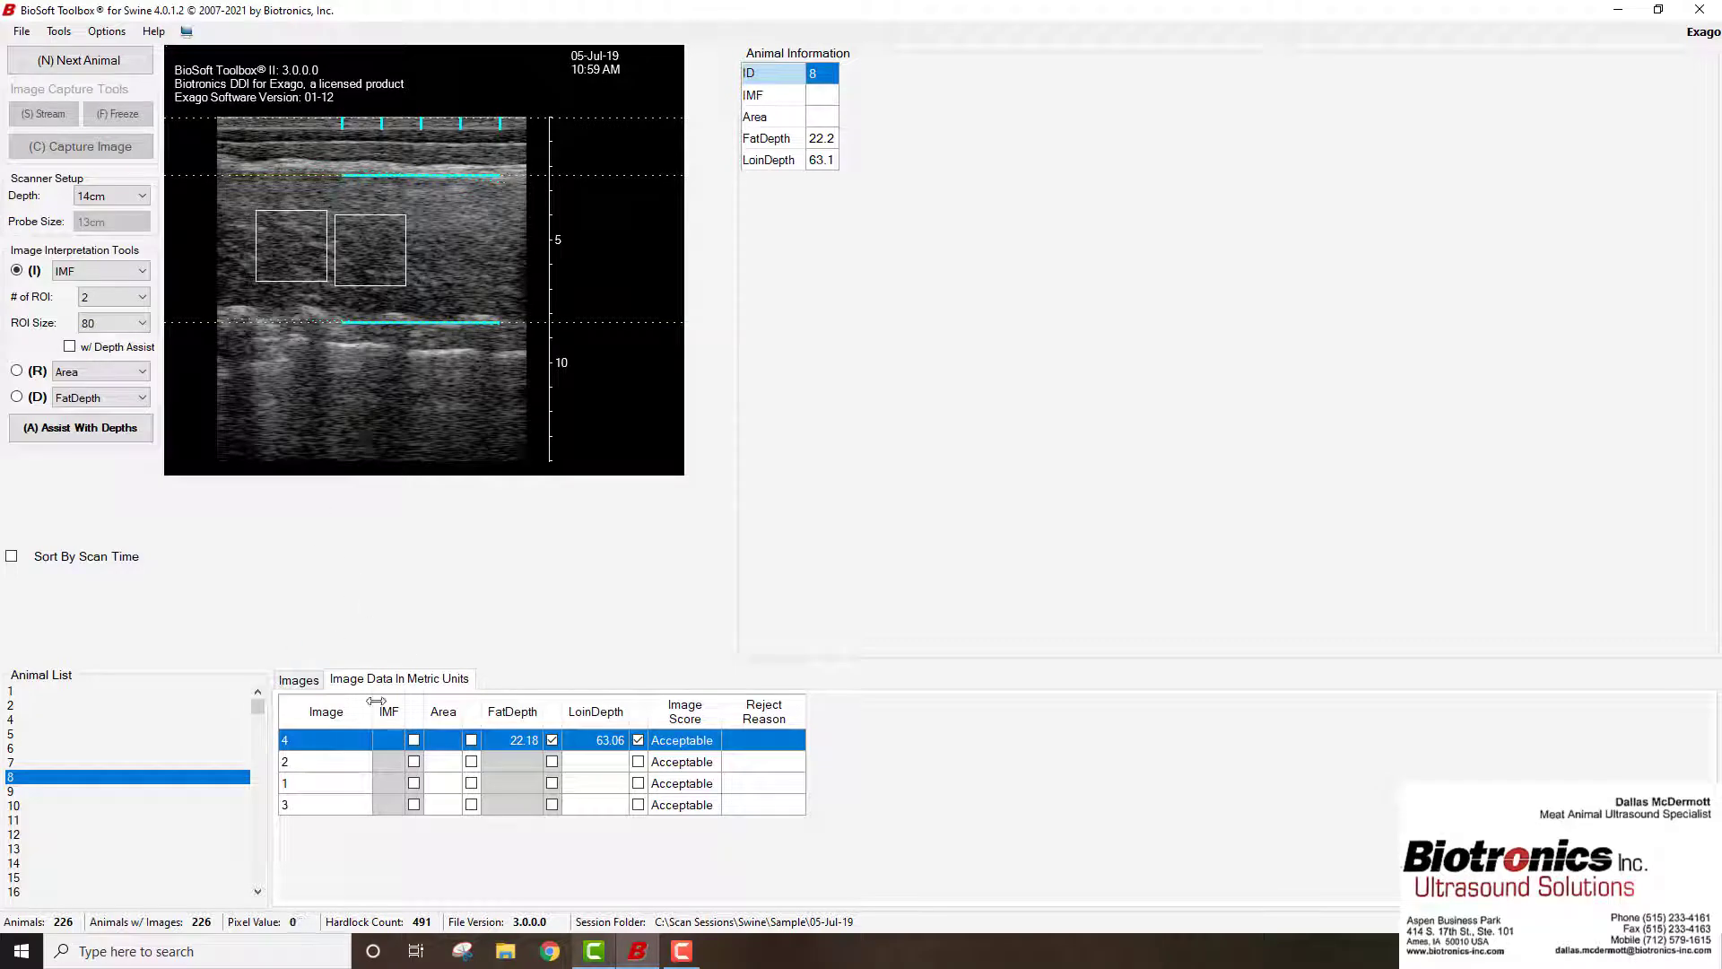
{"action": "left_click", "coordinate": [59, 778]}
Measure IMF and depths on animal 8's images 4, 2, 1 and 3, repositioning the two regions of interest on images 4 and 3
{"action": "left_click_drag", "start_coordinate": [389, 261], "coordinate": [399, 267]}
{"action": "left_click_drag", "start_coordinate": [291, 260], "coordinate": [358, 271]}
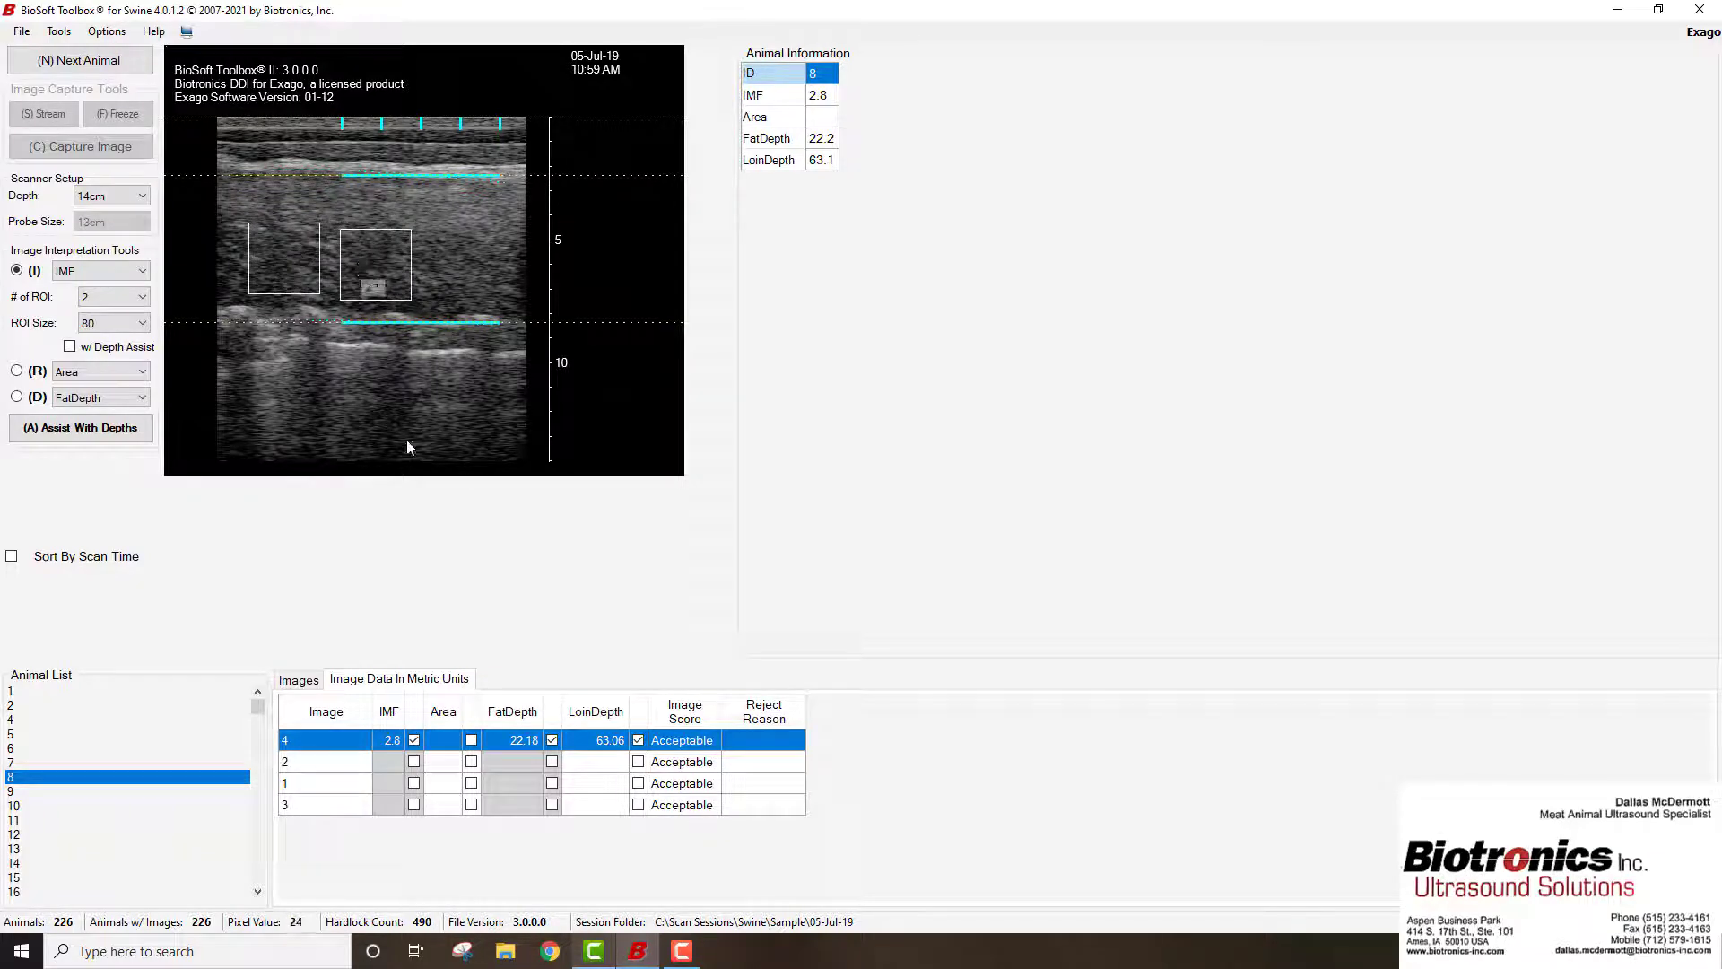
{"action": "key", "text": "Down"}
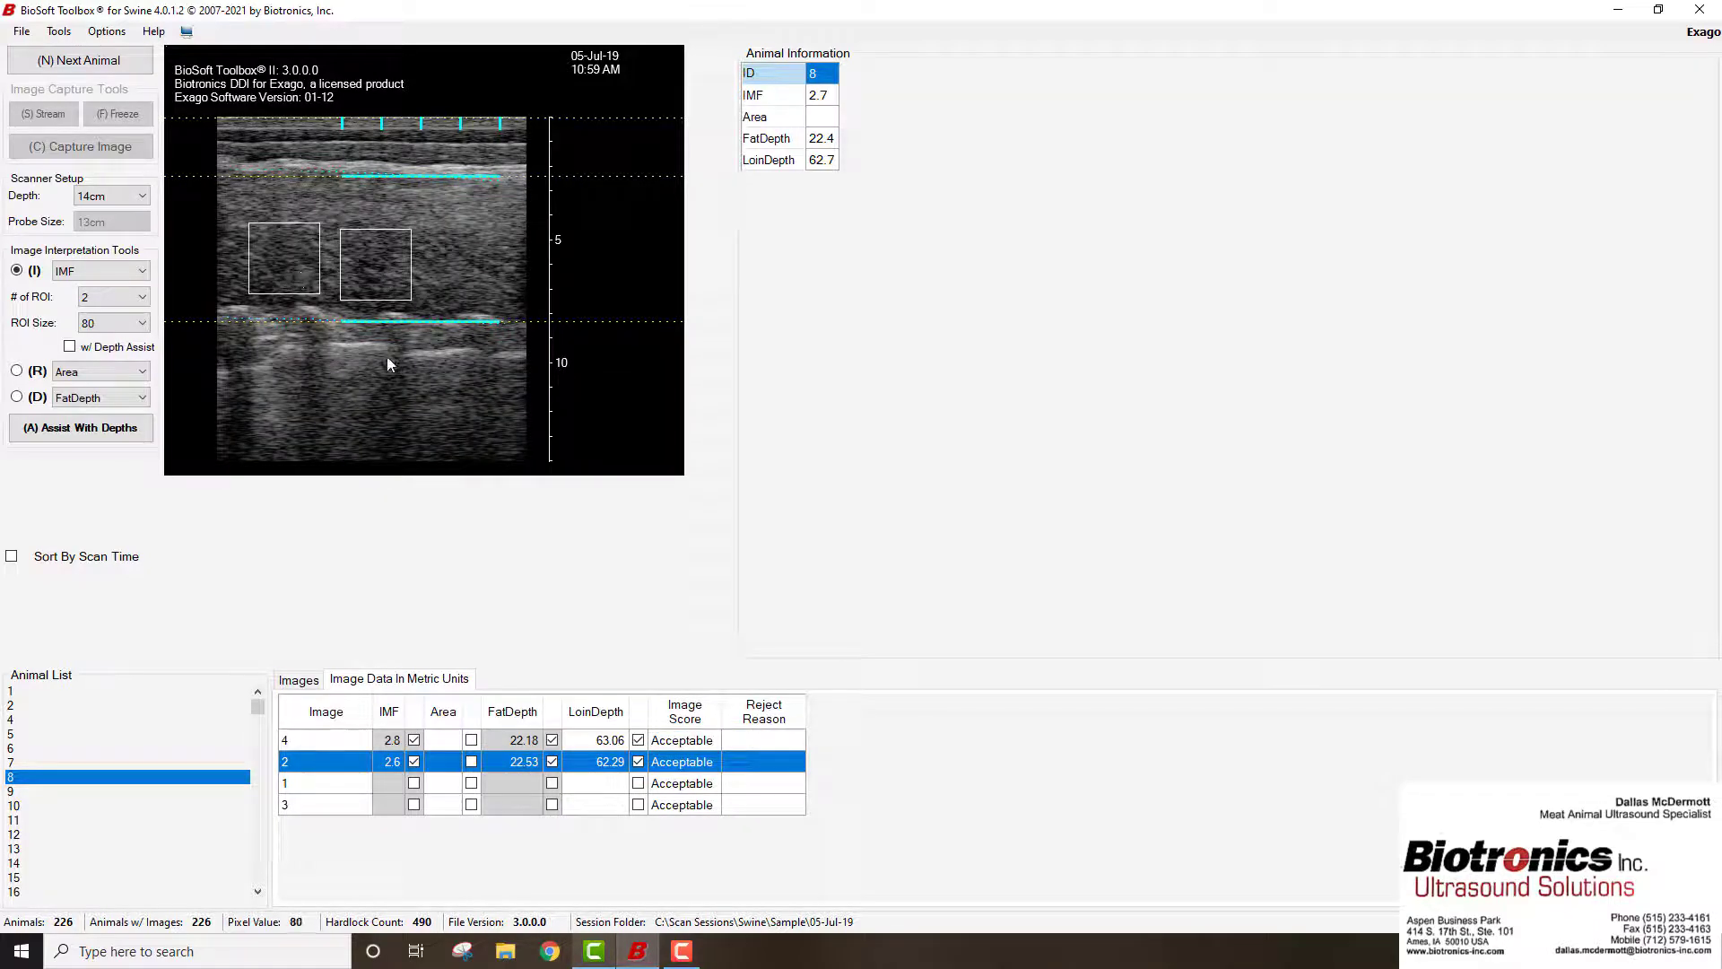
{"action": "key", "text": "Down"}
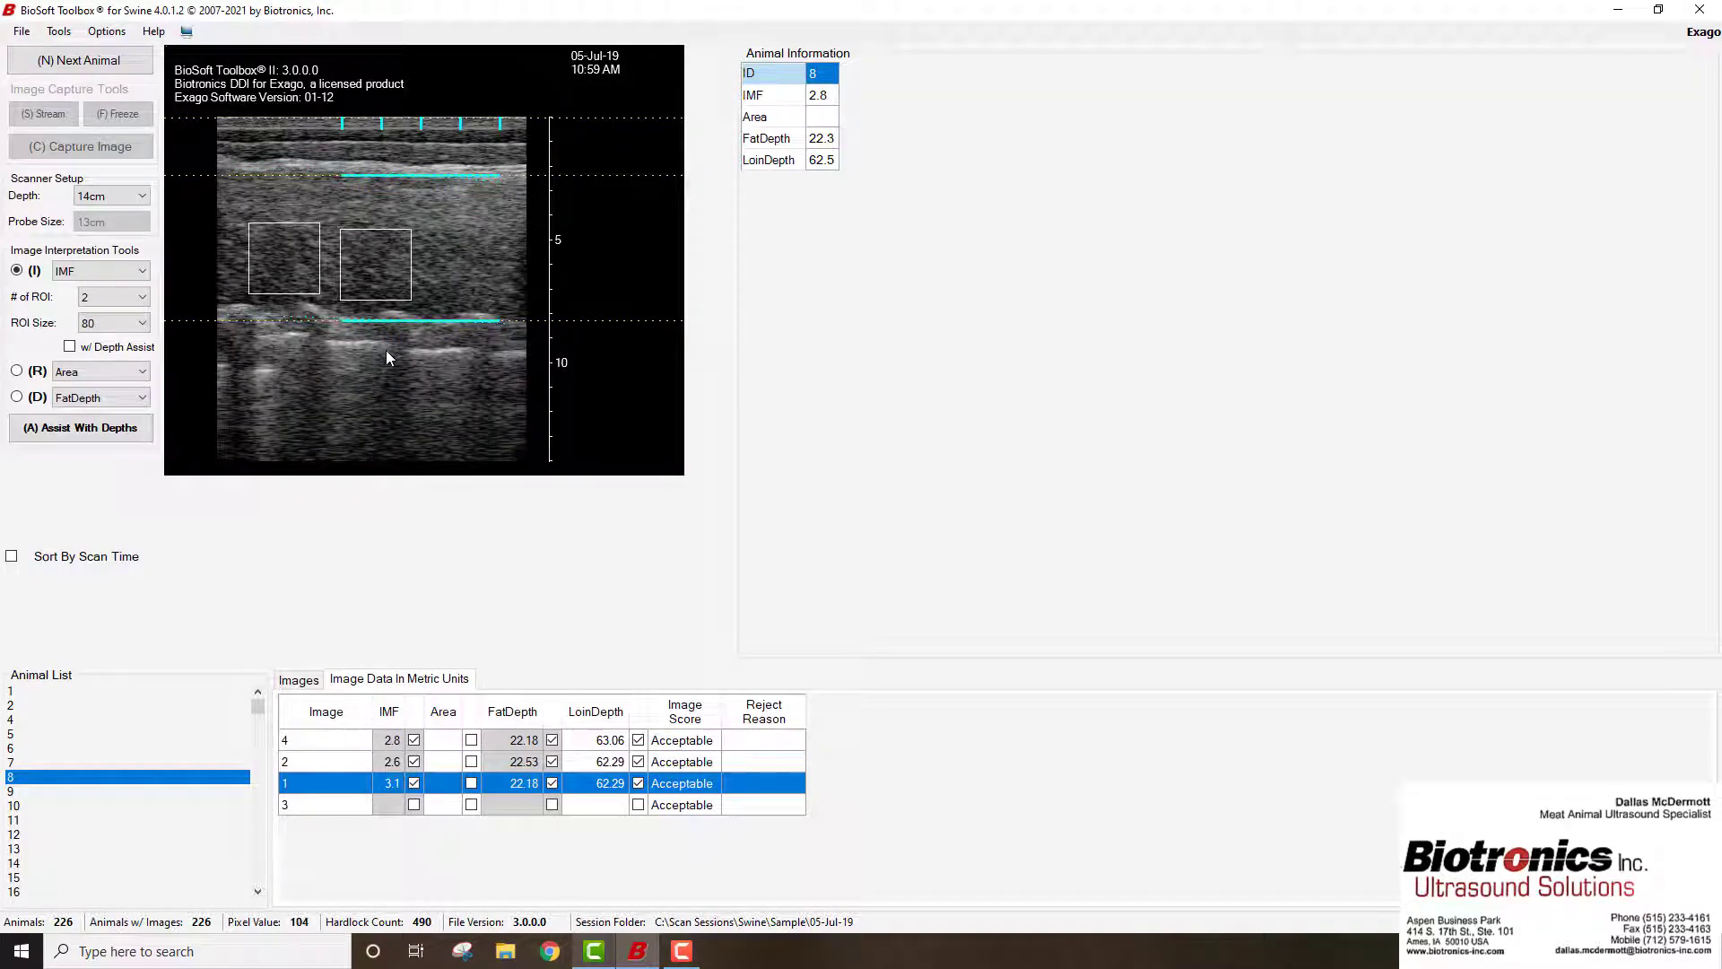
{"action": "key", "text": "Down"}
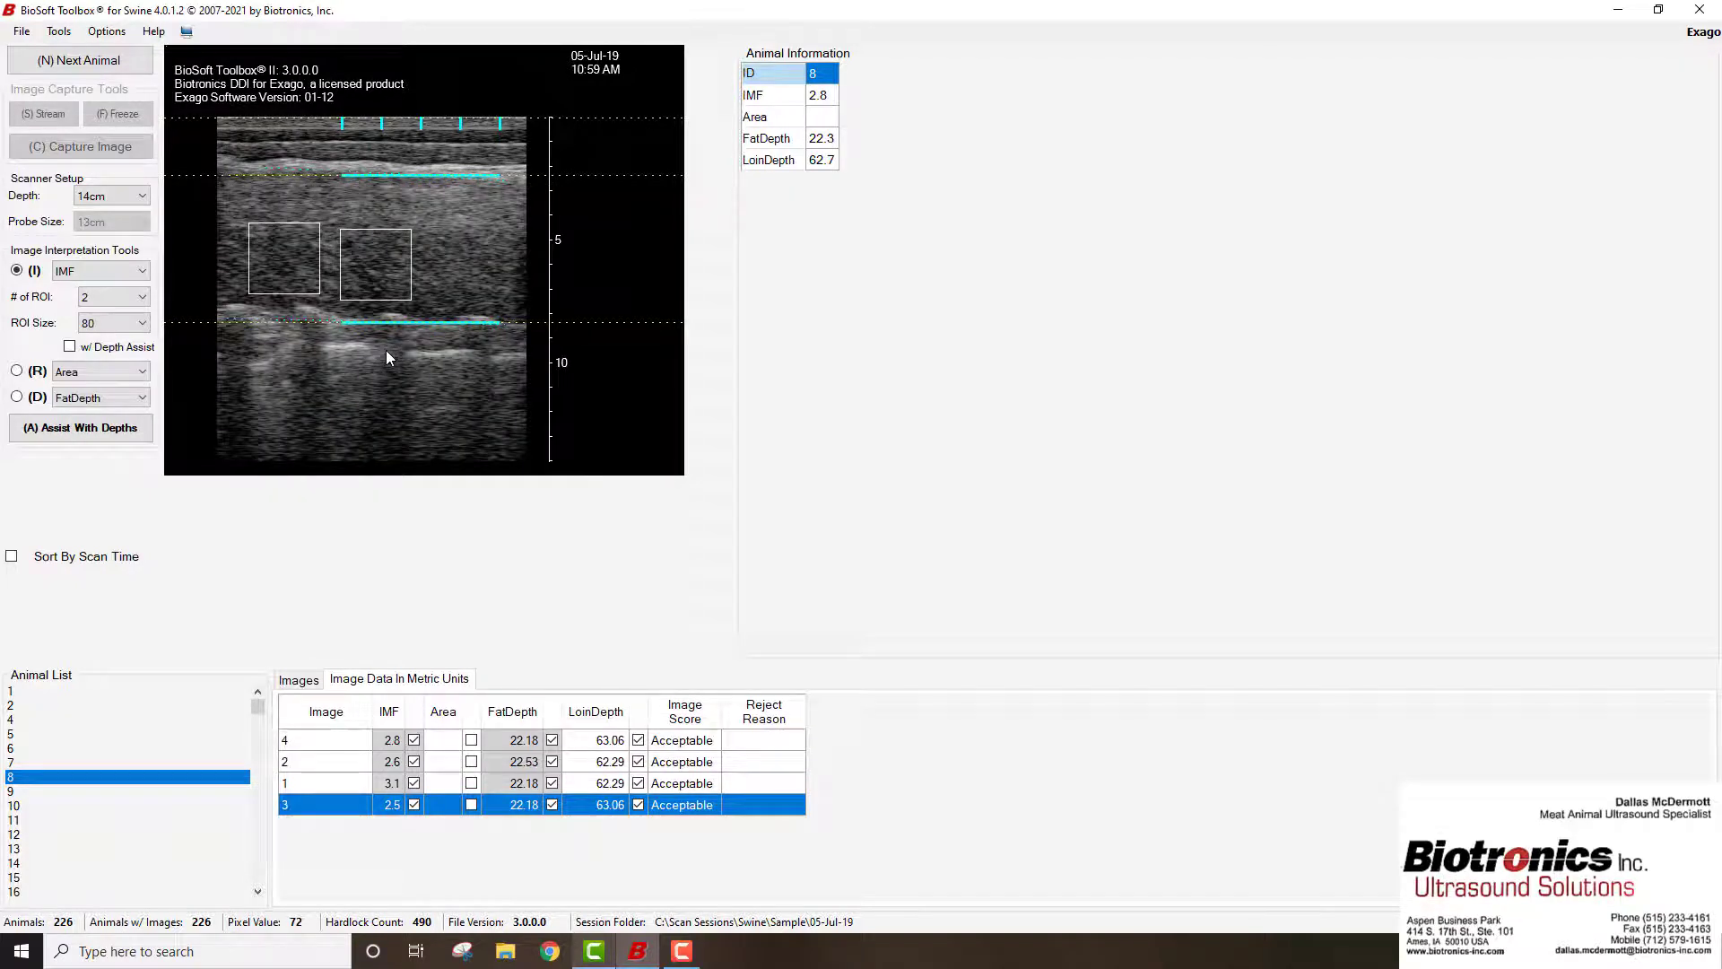
{"action": "left_click_drag", "start_coordinate": [293, 260], "coordinate": [294, 263]}
{"action": "left_click_drag", "start_coordinate": [380, 283], "coordinate": [288, 286]}
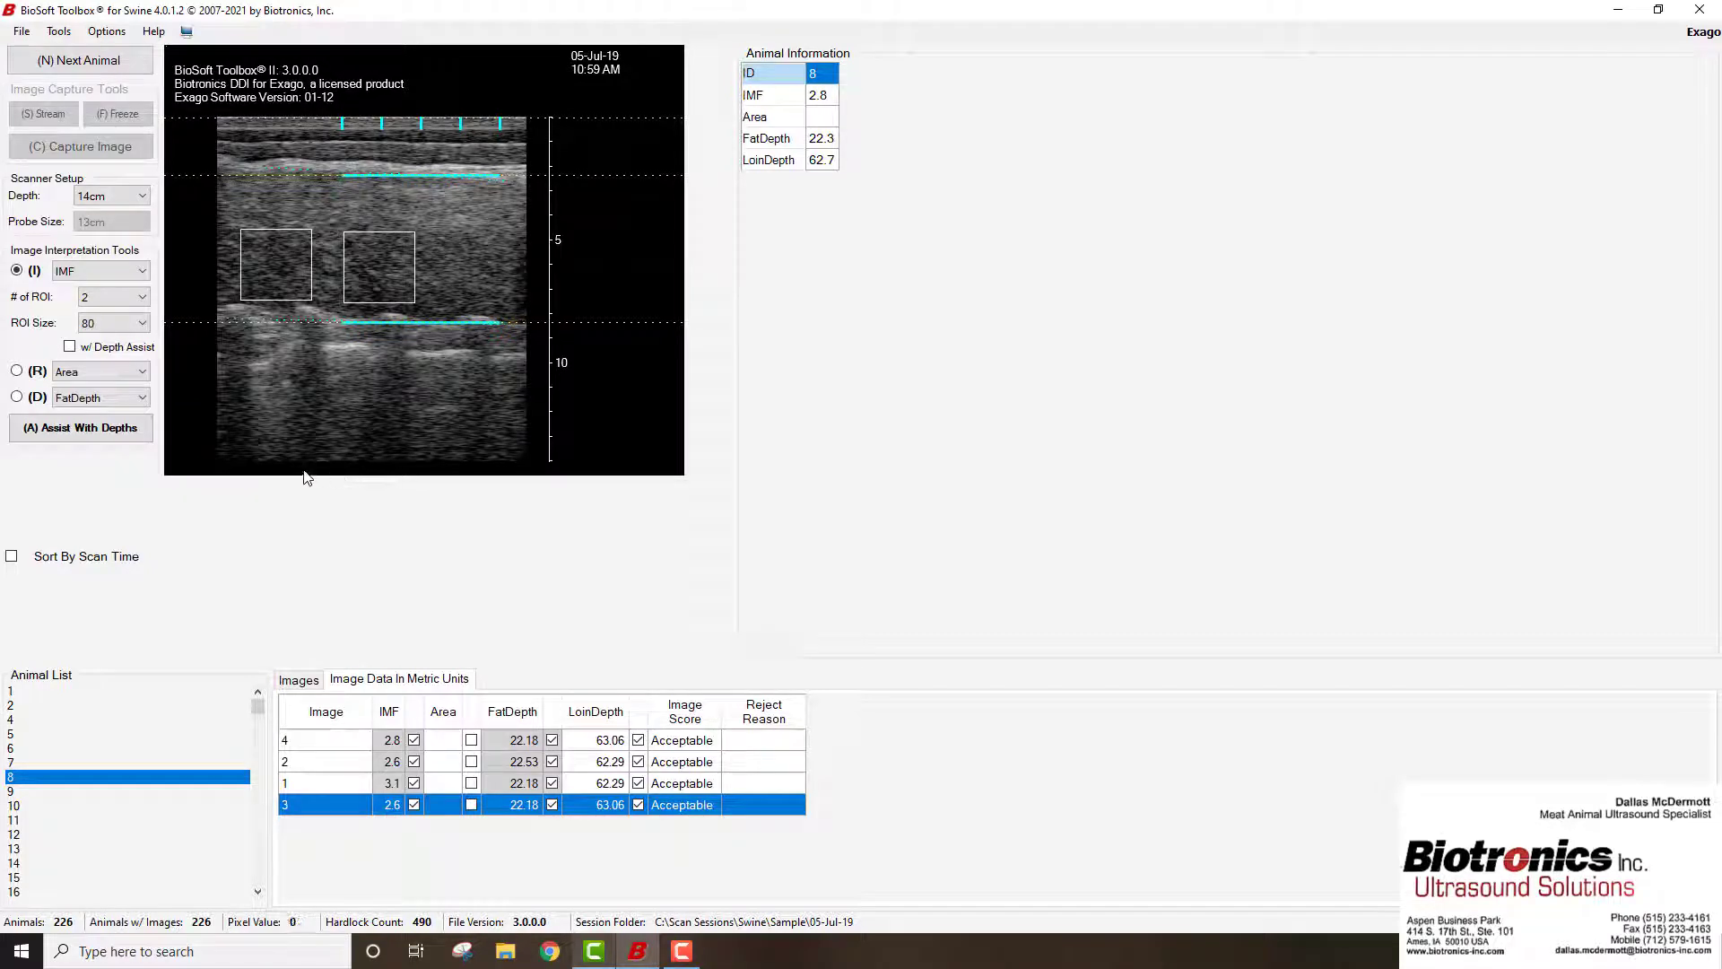
Select animal 12 and measure its images 4 and 1, moving the two IMF regions of interest within the loin muscle on each
{"action": "left_click", "coordinate": [27, 834]}
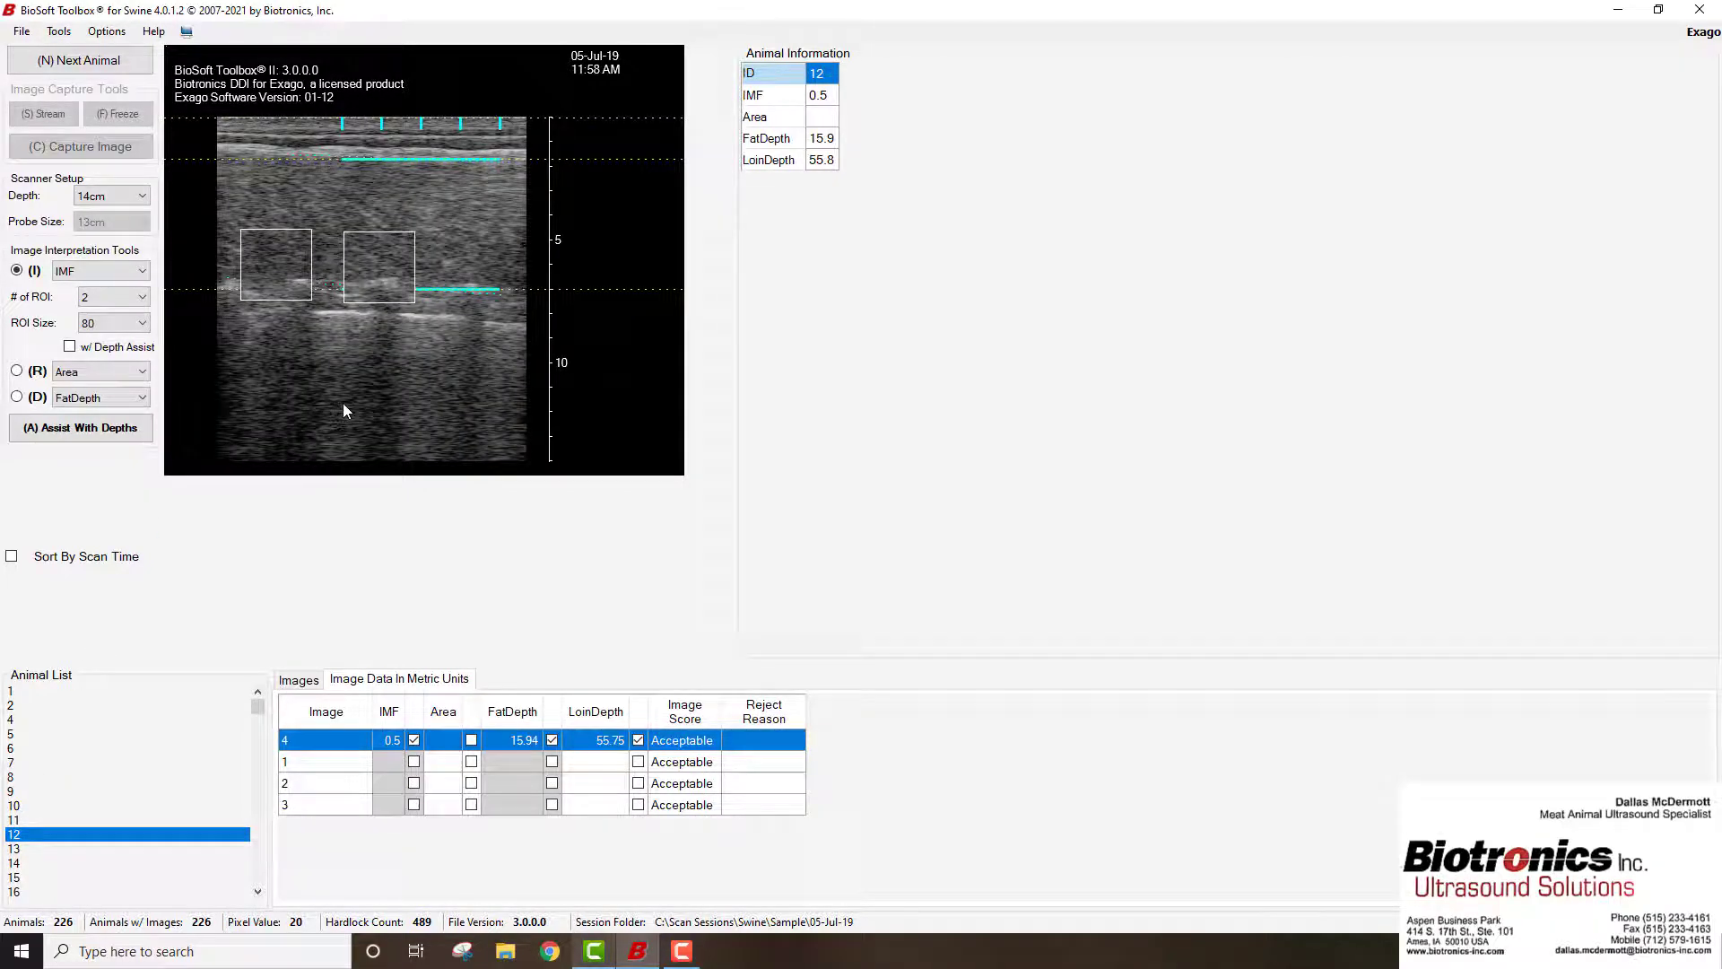
{"action": "left_click_drag", "start_coordinate": [378, 253], "coordinate": [288, 241]}
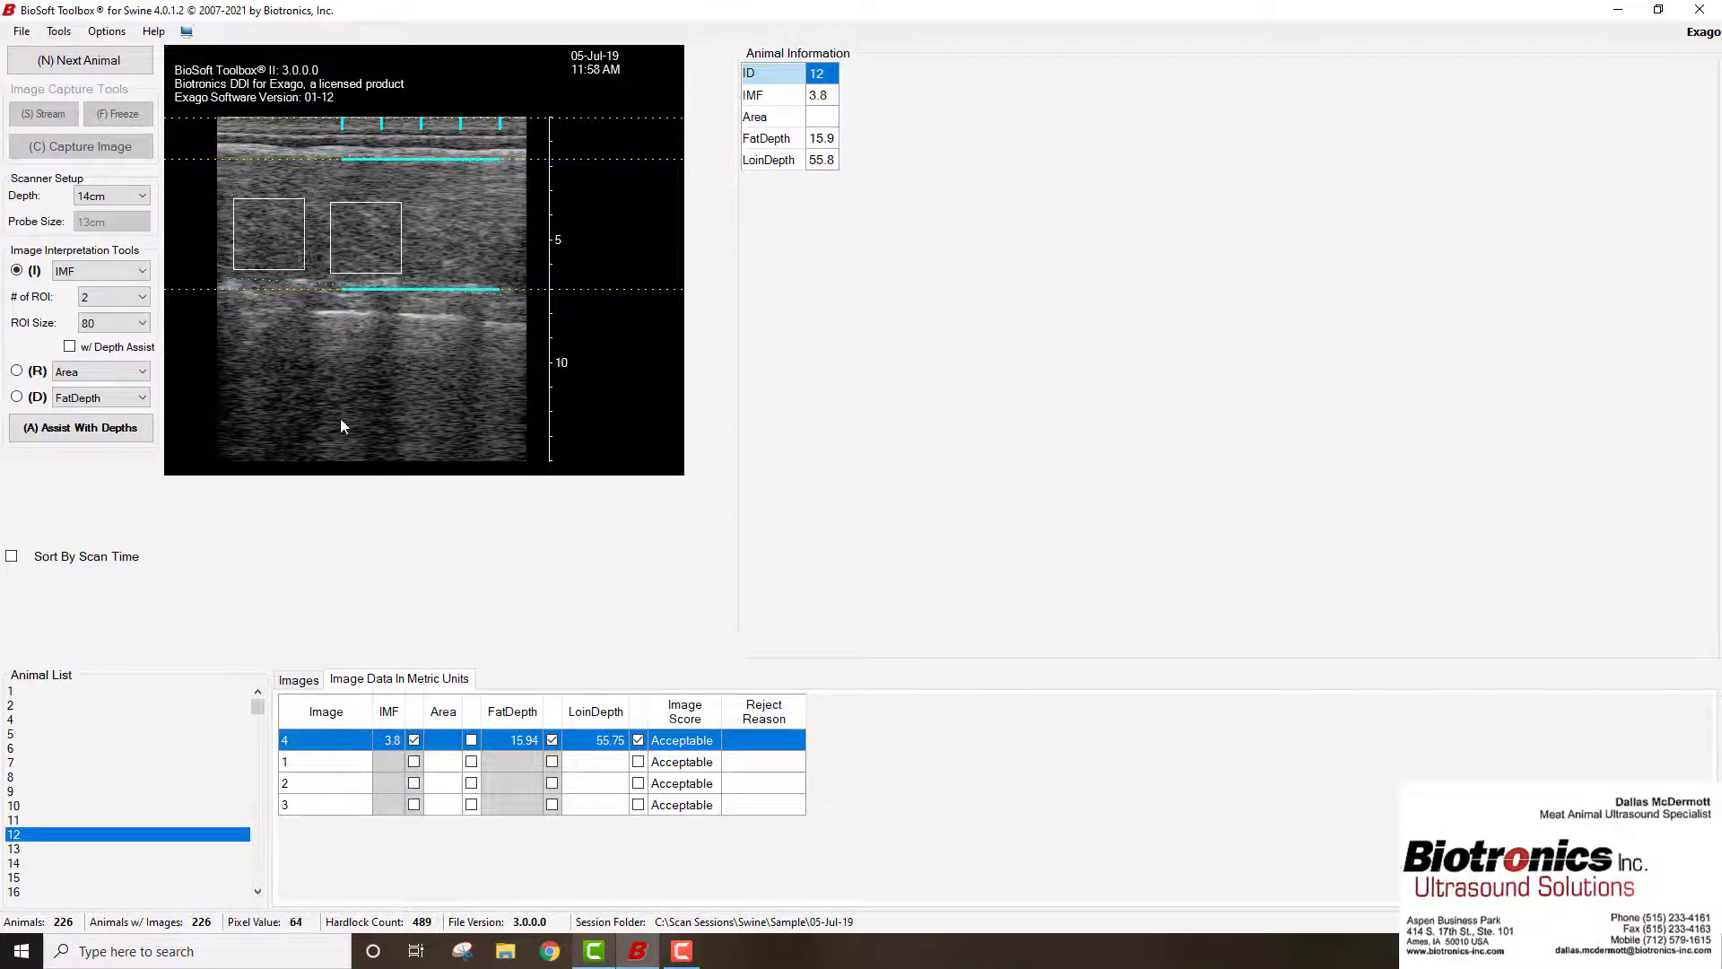
{"action": "key", "text": "Down"}
{"action": "left_click_drag", "start_coordinate": [377, 238], "coordinate": [385, 220]}
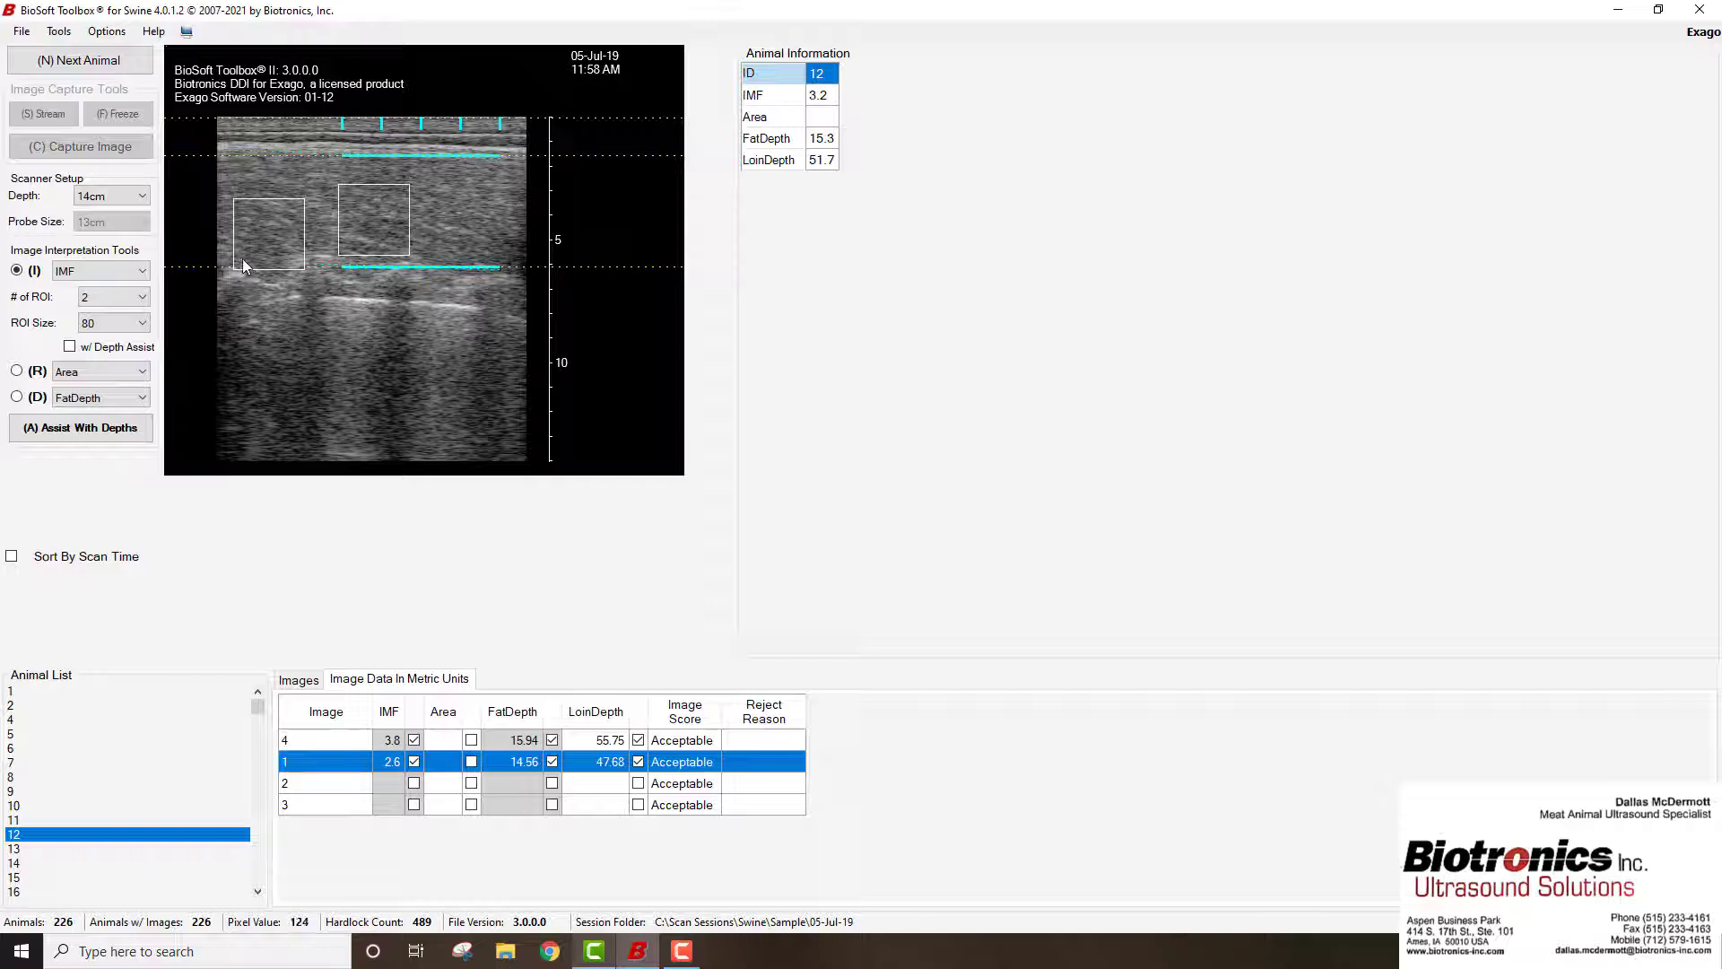
{"action": "left_click_drag", "start_coordinate": [244, 244], "coordinate": [255, 231]}
{"action": "left_click_drag", "start_coordinate": [360, 216], "coordinate": [370, 217]}
{"action": "left_click_drag", "start_coordinate": [262, 251], "coordinate": [261, 247]}
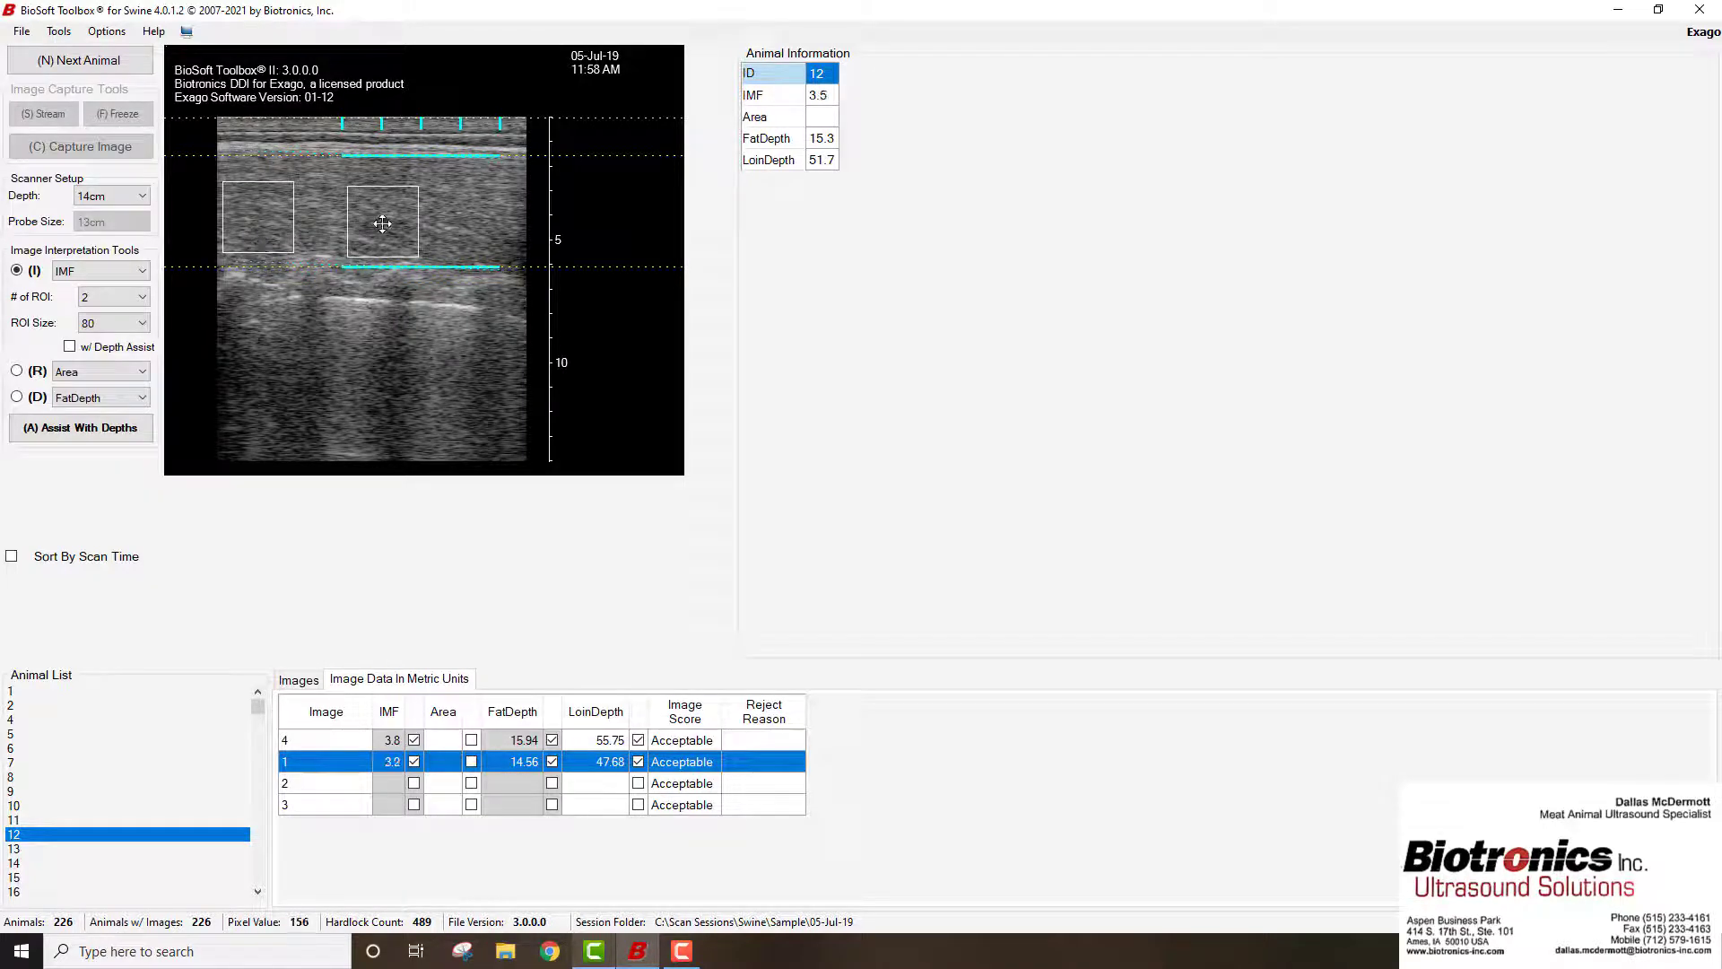
{"action": "left_click_drag", "start_coordinate": [377, 219], "coordinate": [395, 224]}
Load animal 12's images 2 and 3 to measure them, repositioning the IMF regions of interest on each
{"action": "key", "text": "Down"}
{"action": "mouse_move", "coordinate": [283, 235]}
{"action": "left_mouse_down"}
{"action": "mouse_move", "coordinate": [339, 237]}
{"action": "mouse_move", "coordinate": [308, 241]}
{"action": "left_mouse_up"}
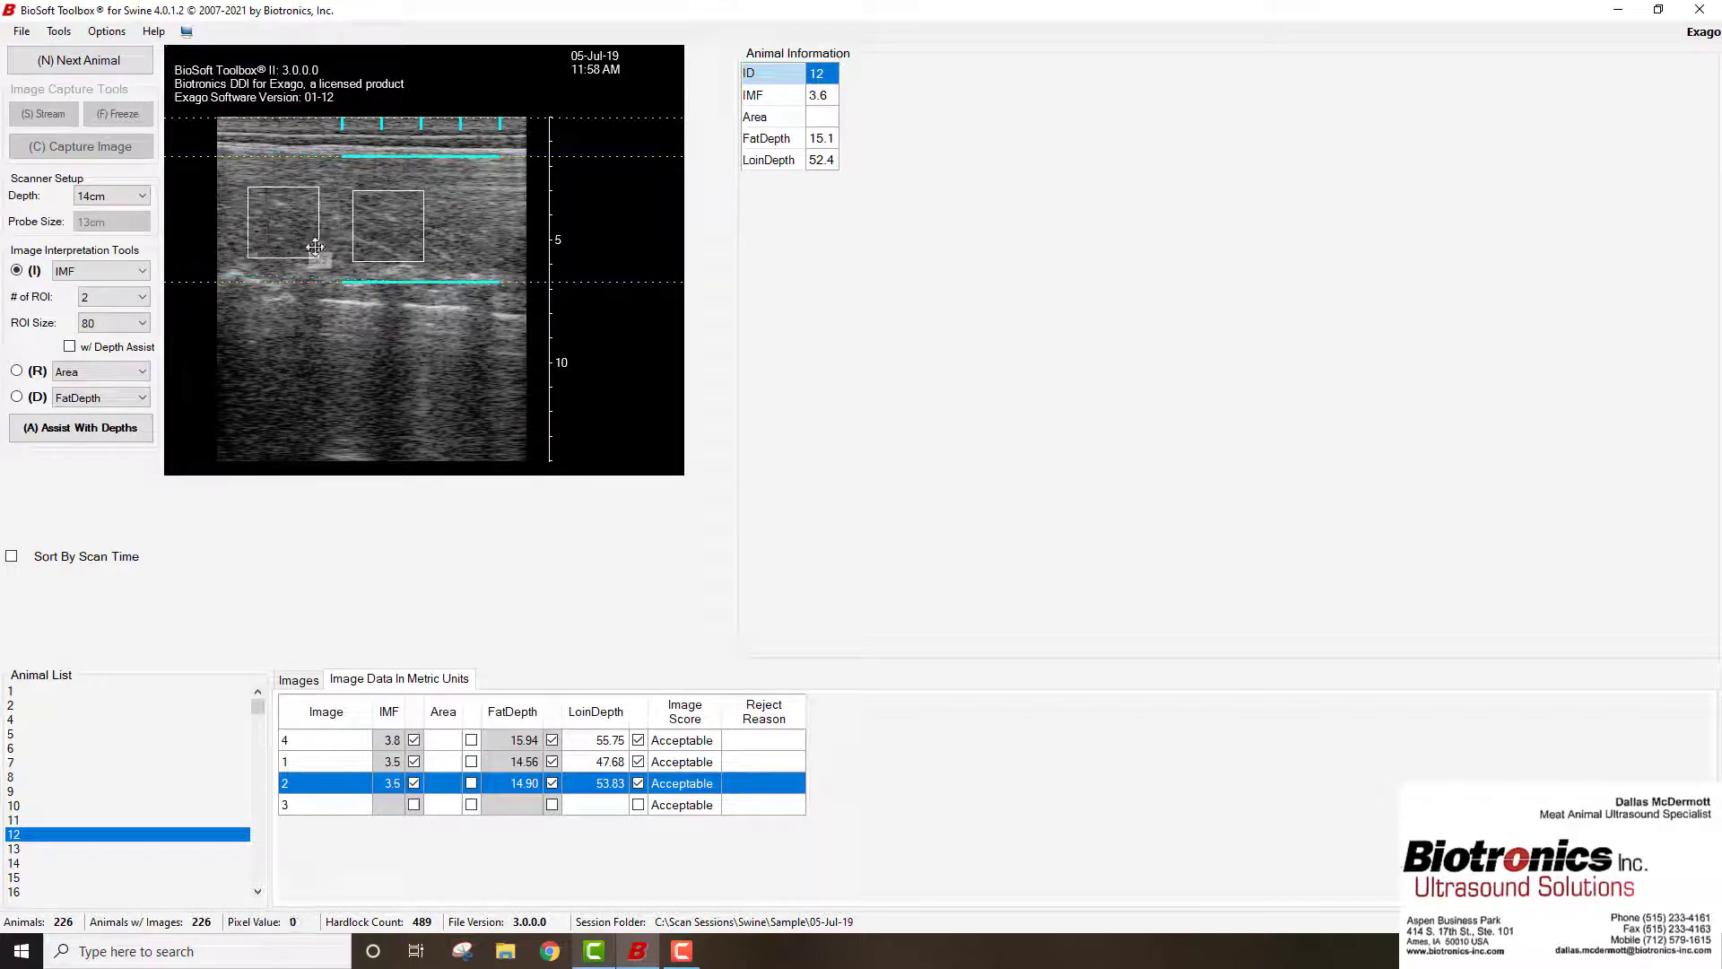
{"action": "key", "text": "Down"}
{"action": "left_click_drag", "start_coordinate": [418, 250], "coordinate": [449, 254]}
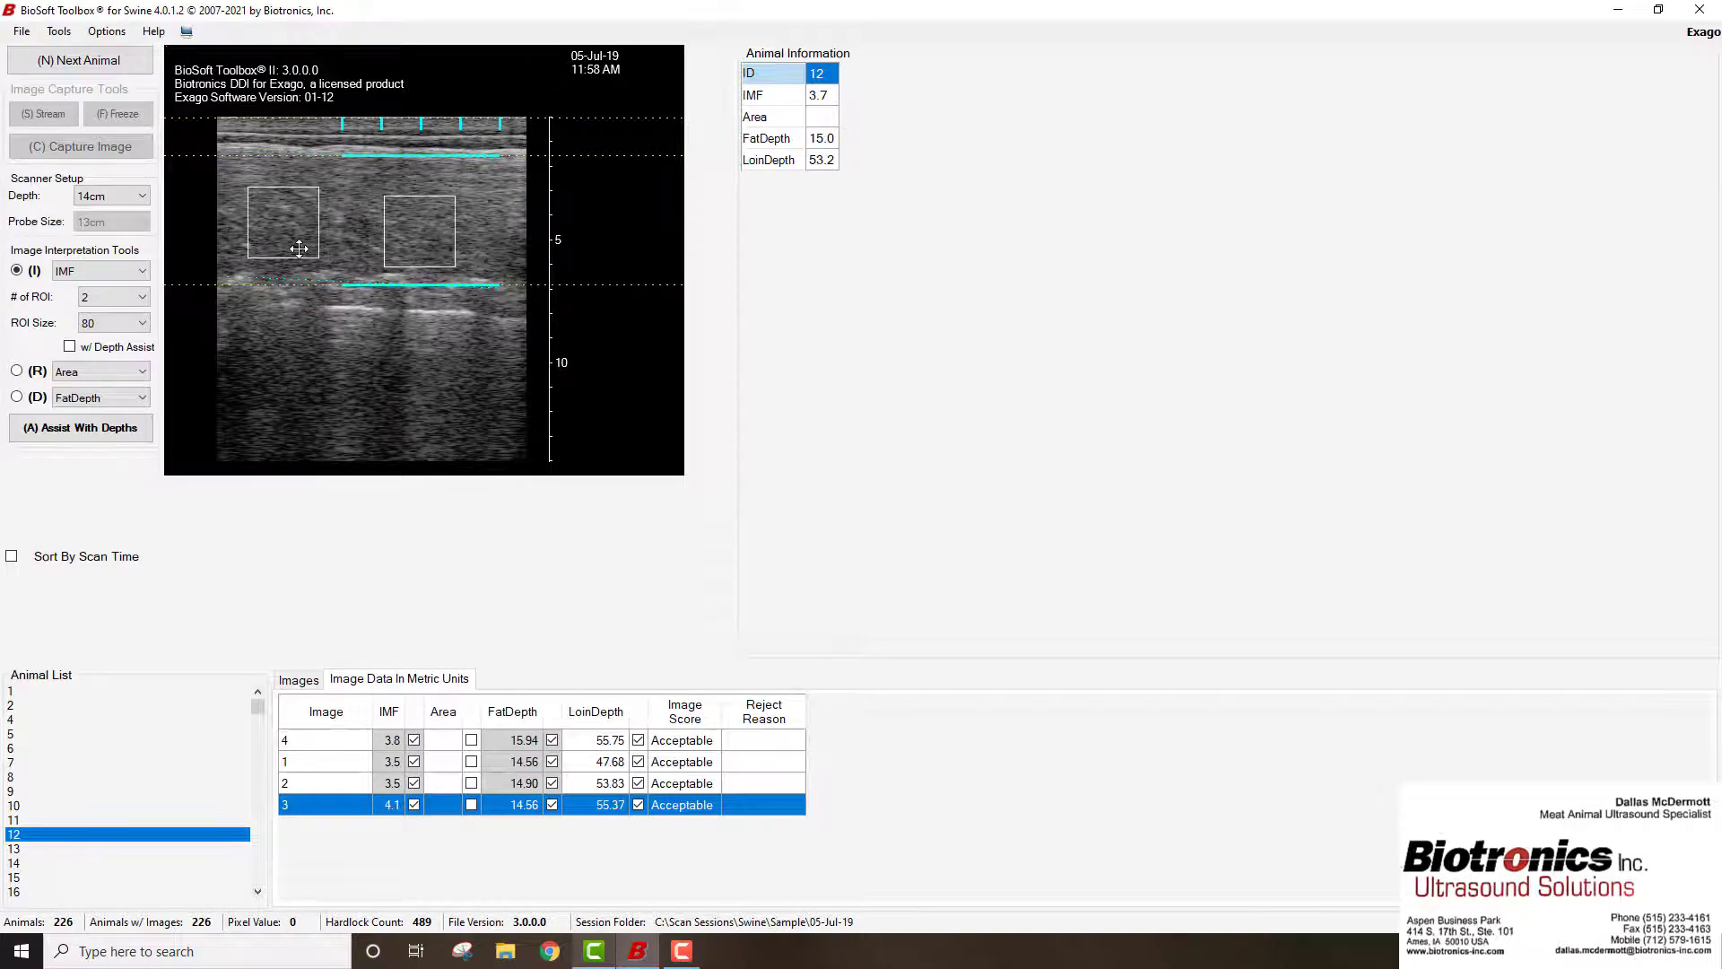
{"action": "left_click_drag", "start_coordinate": [304, 249], "coordinate": [302, 255]}
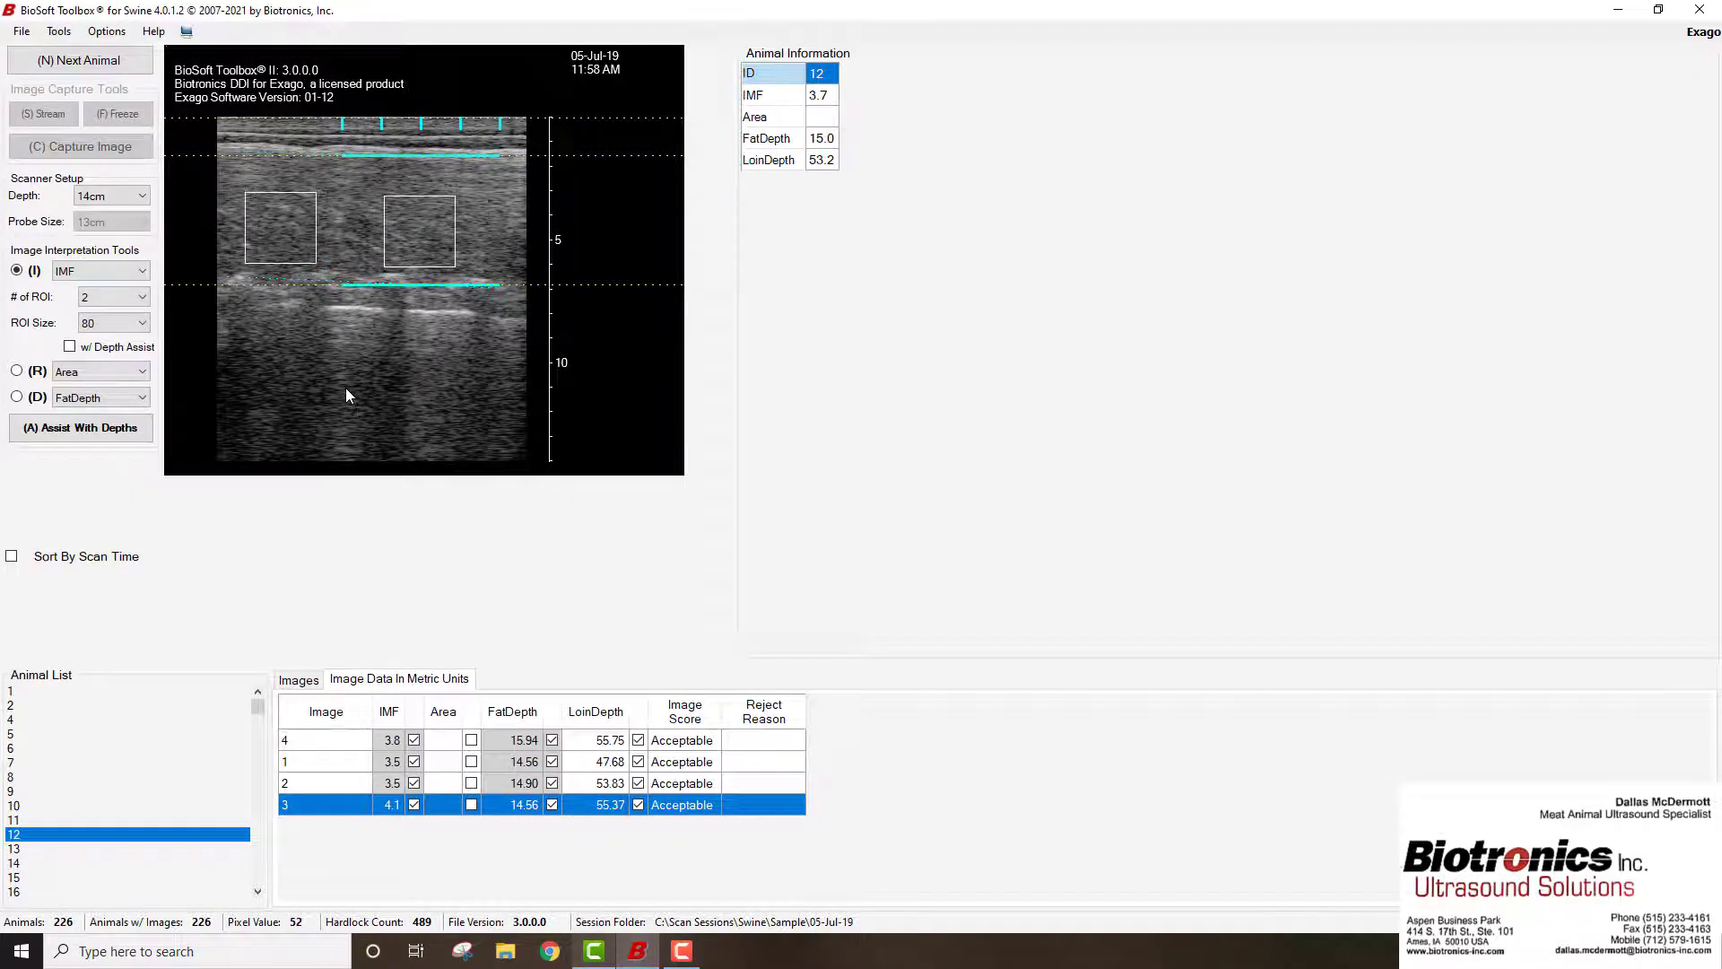
Exclude image 1's loin depth from animal 12's average
{"action": "left_click", "coordinate": [586, 761]}
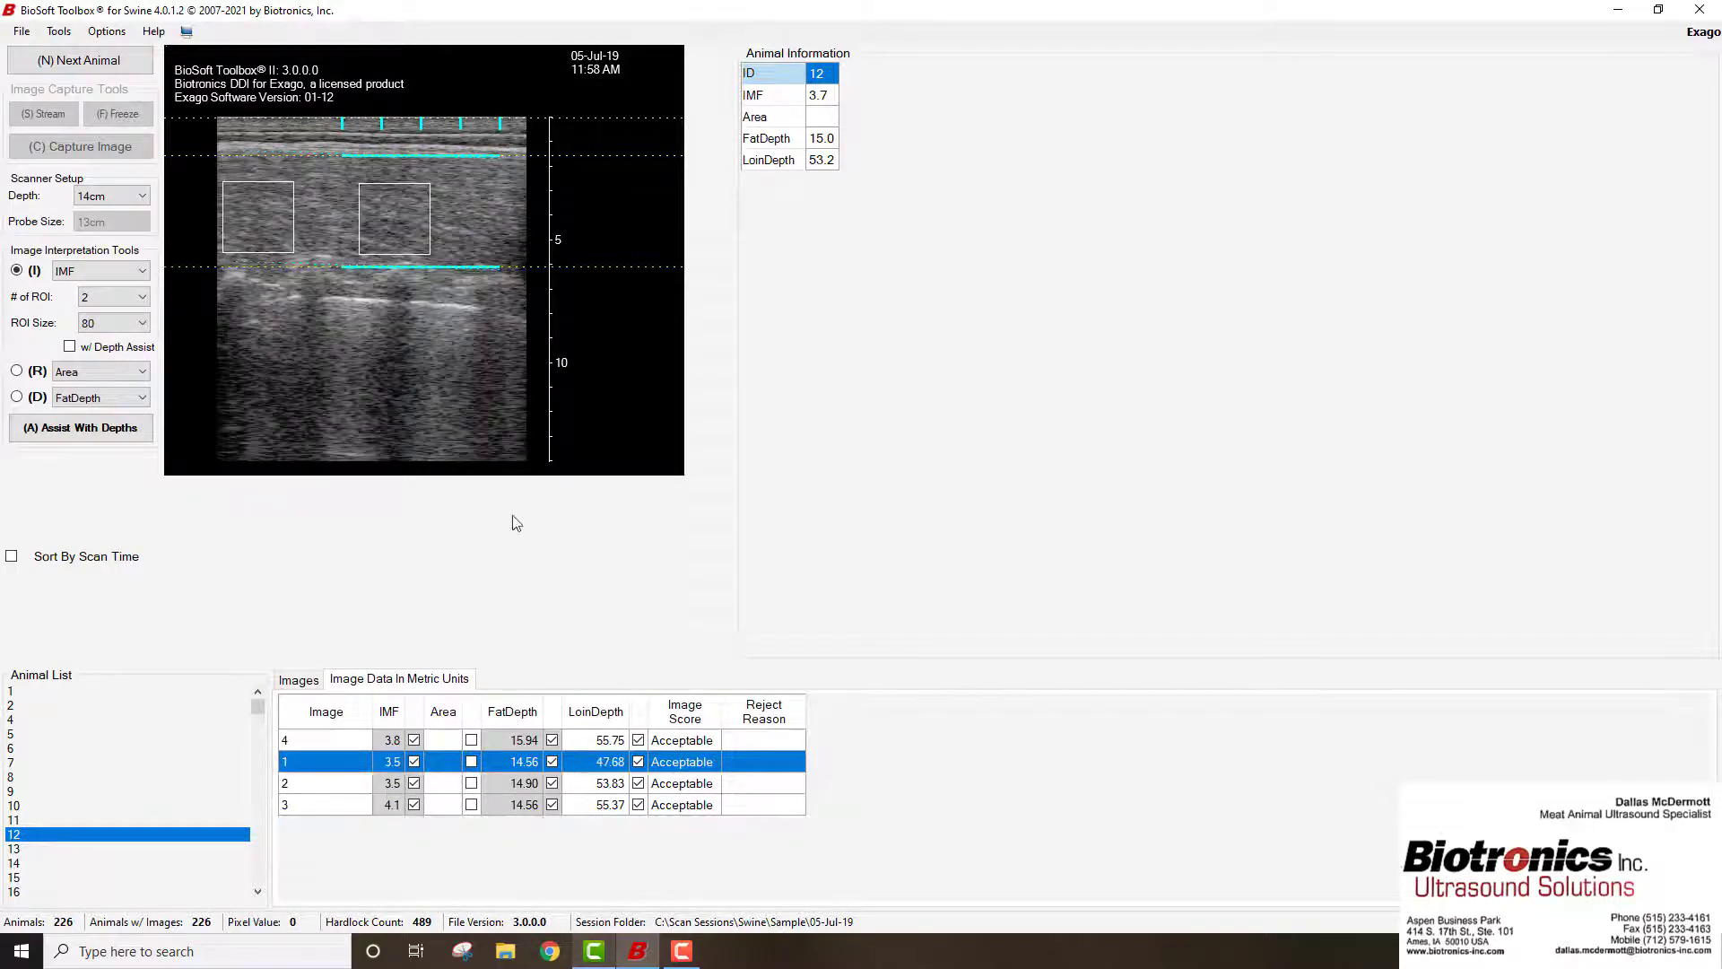
{"action": "left_click", "coordinate": [638, 761]}
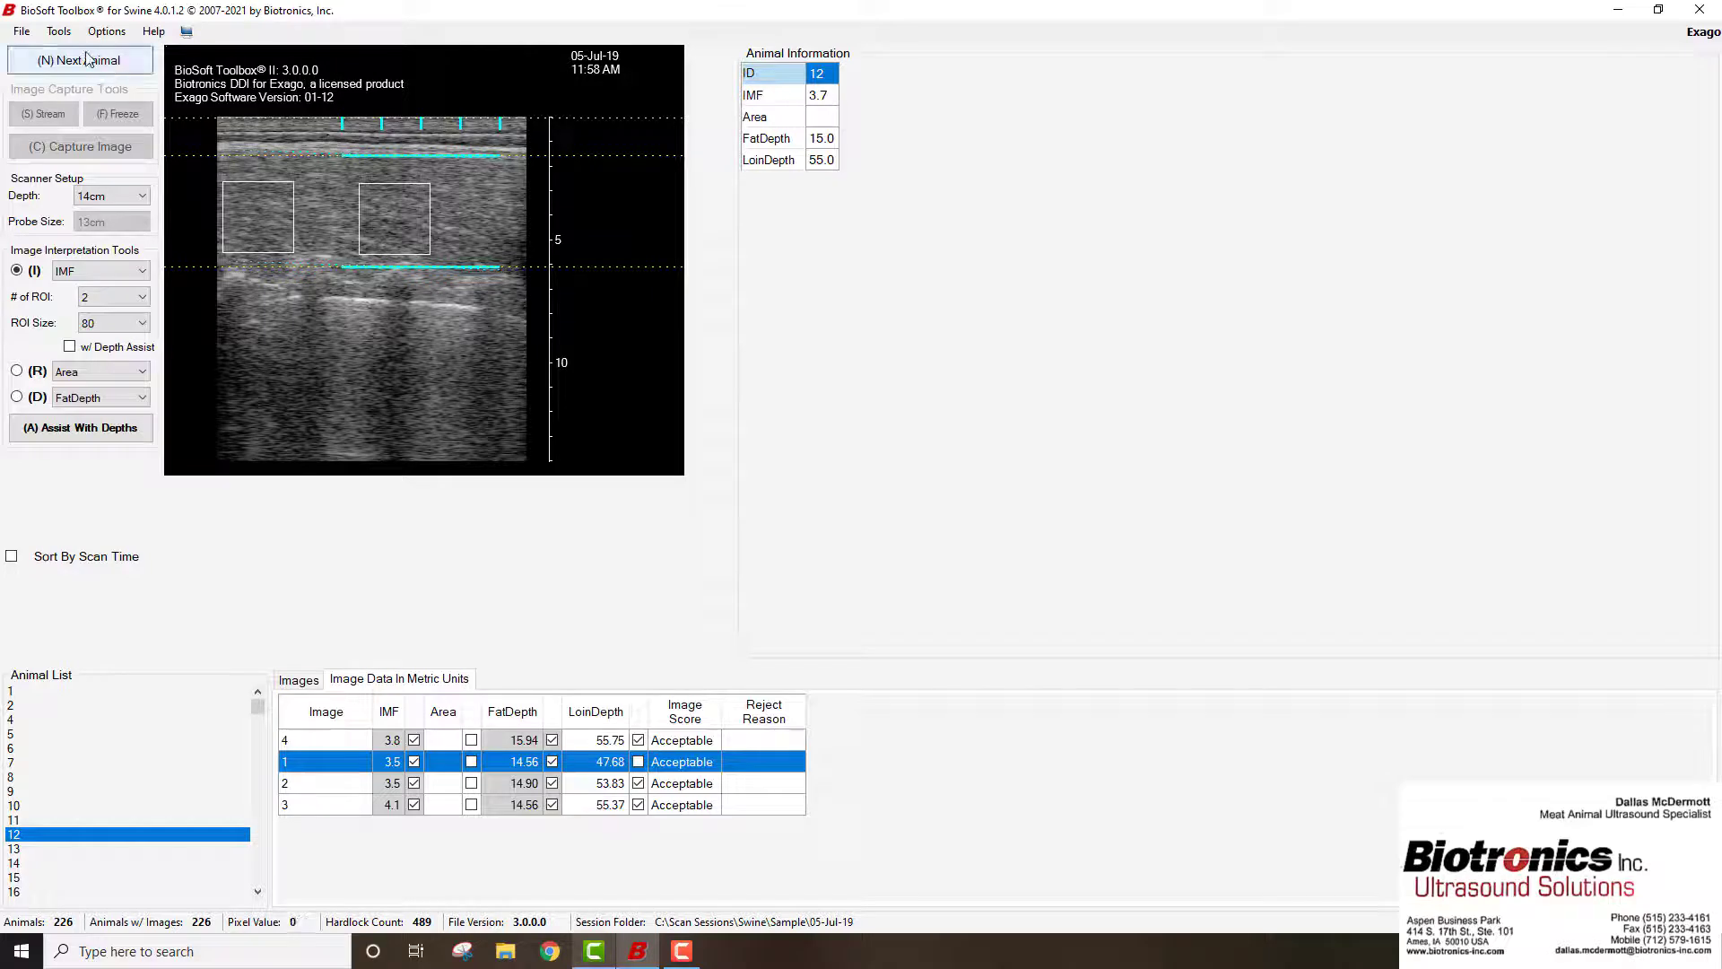
Open the scan session LR-20200403 for the location Sample
{"action": "left_click", "coordinate": [22, 34]}
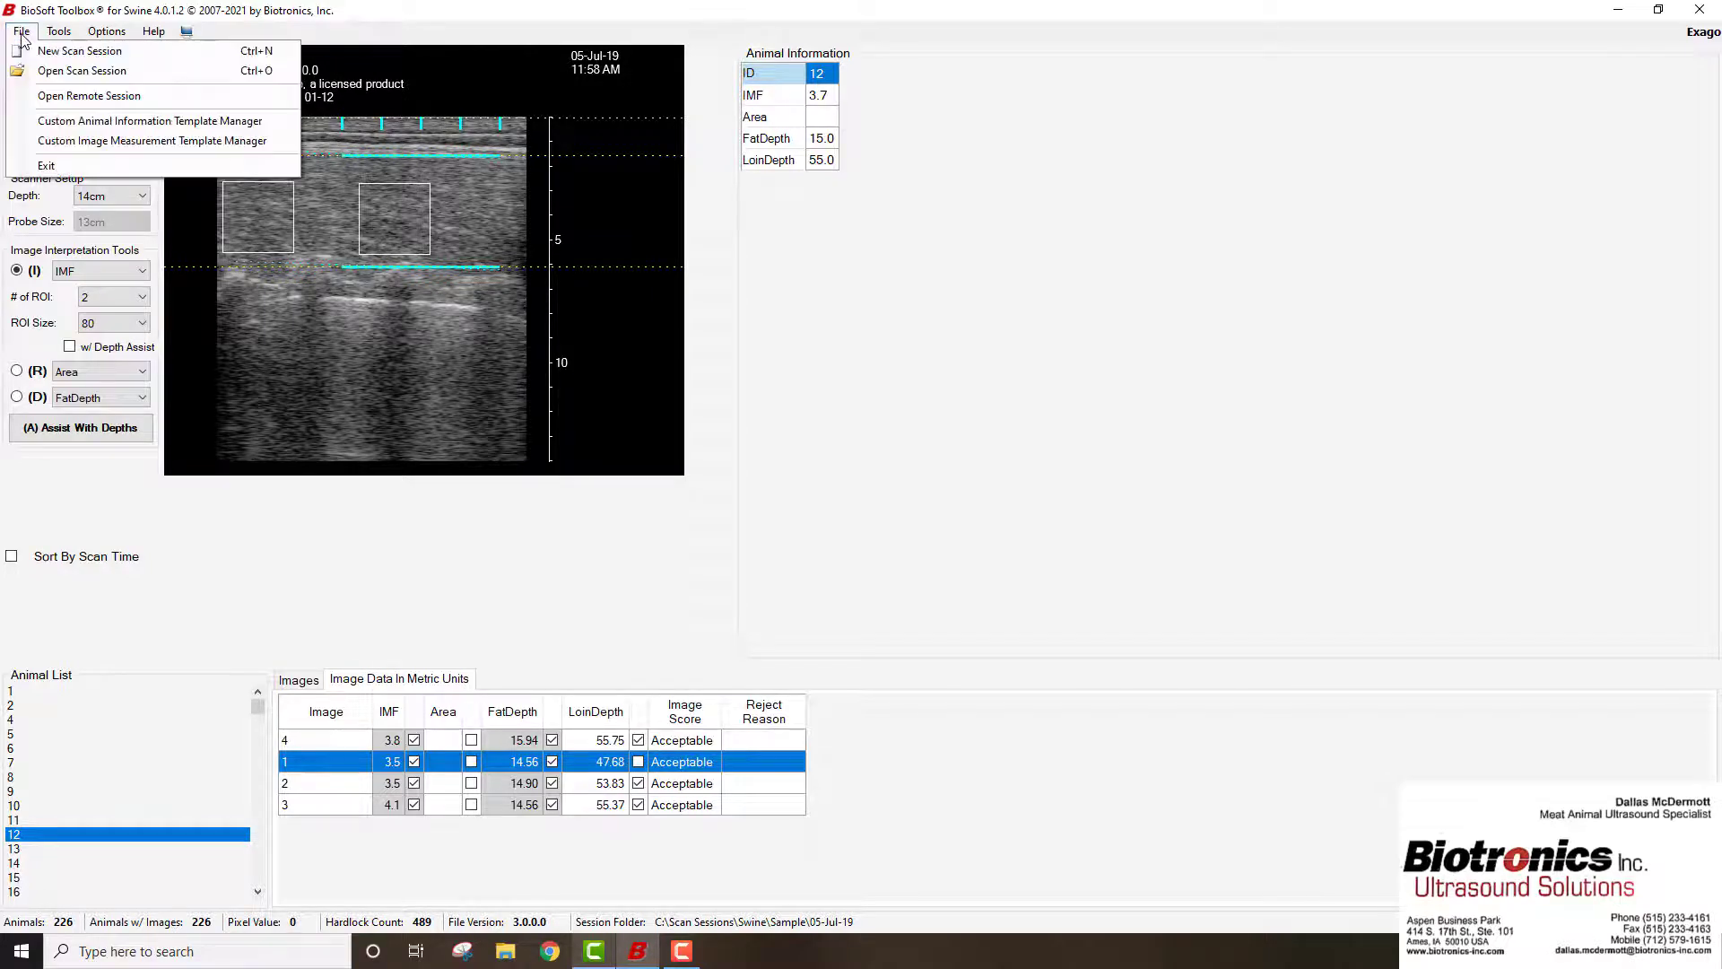
{"action": "left_click", "coordinate": [64, 71]}
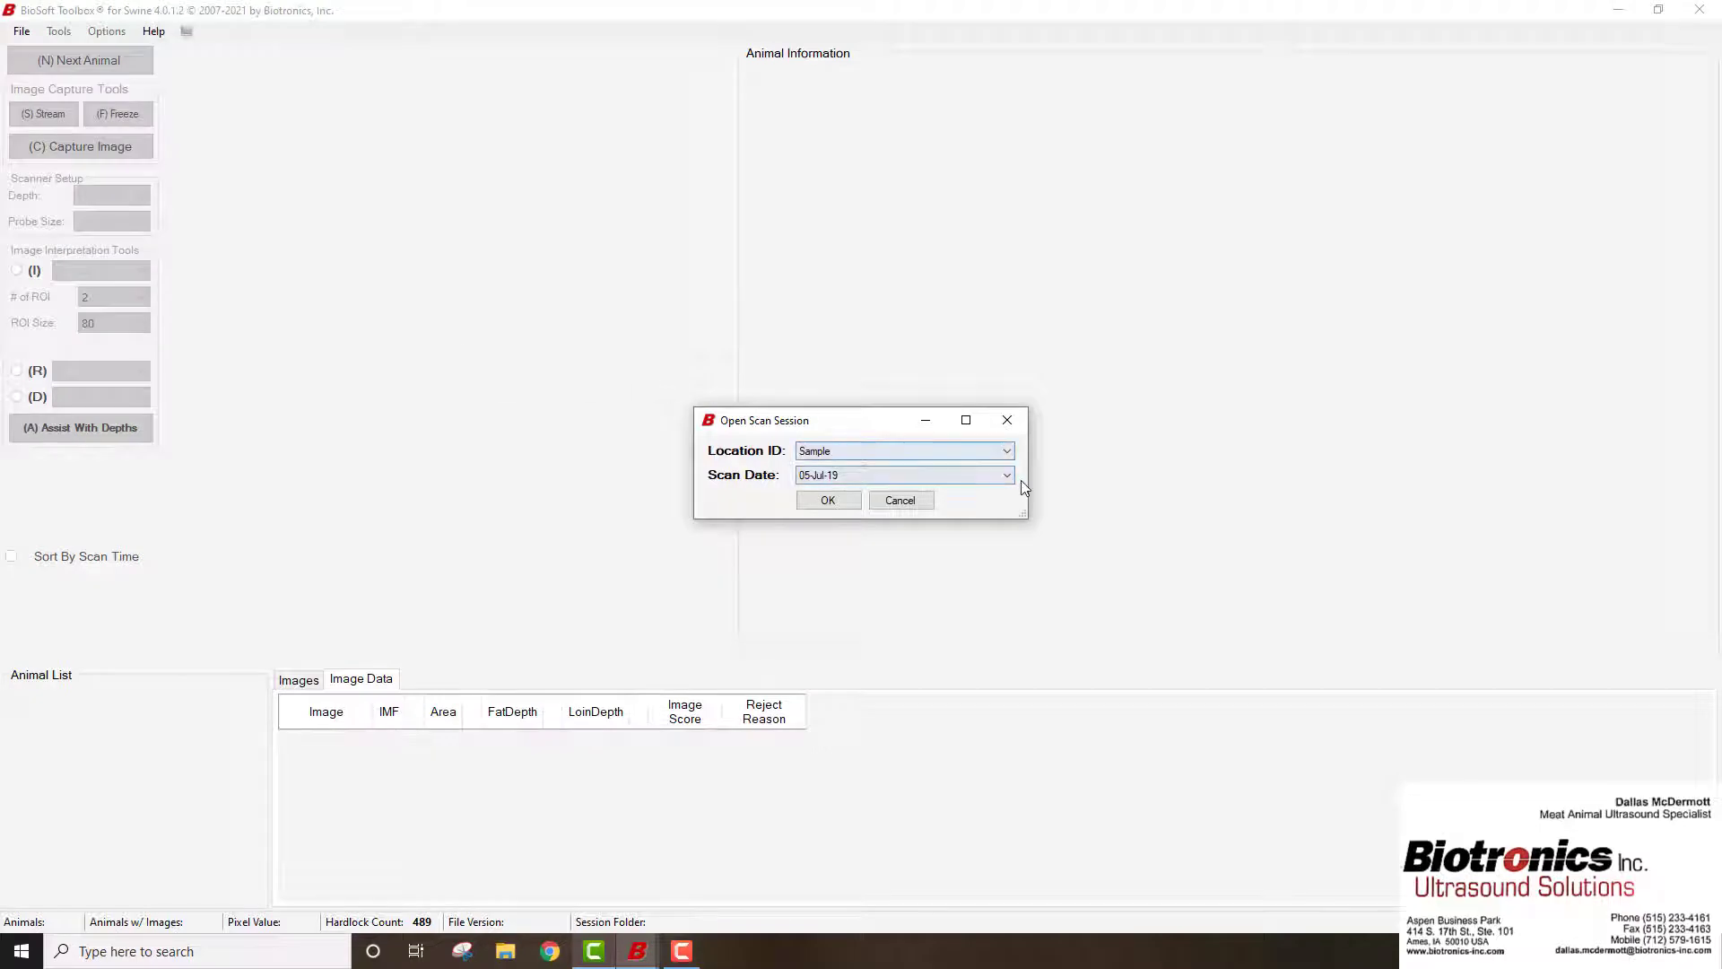
{"action": "left_click", "coordinate": [1006, 476]}
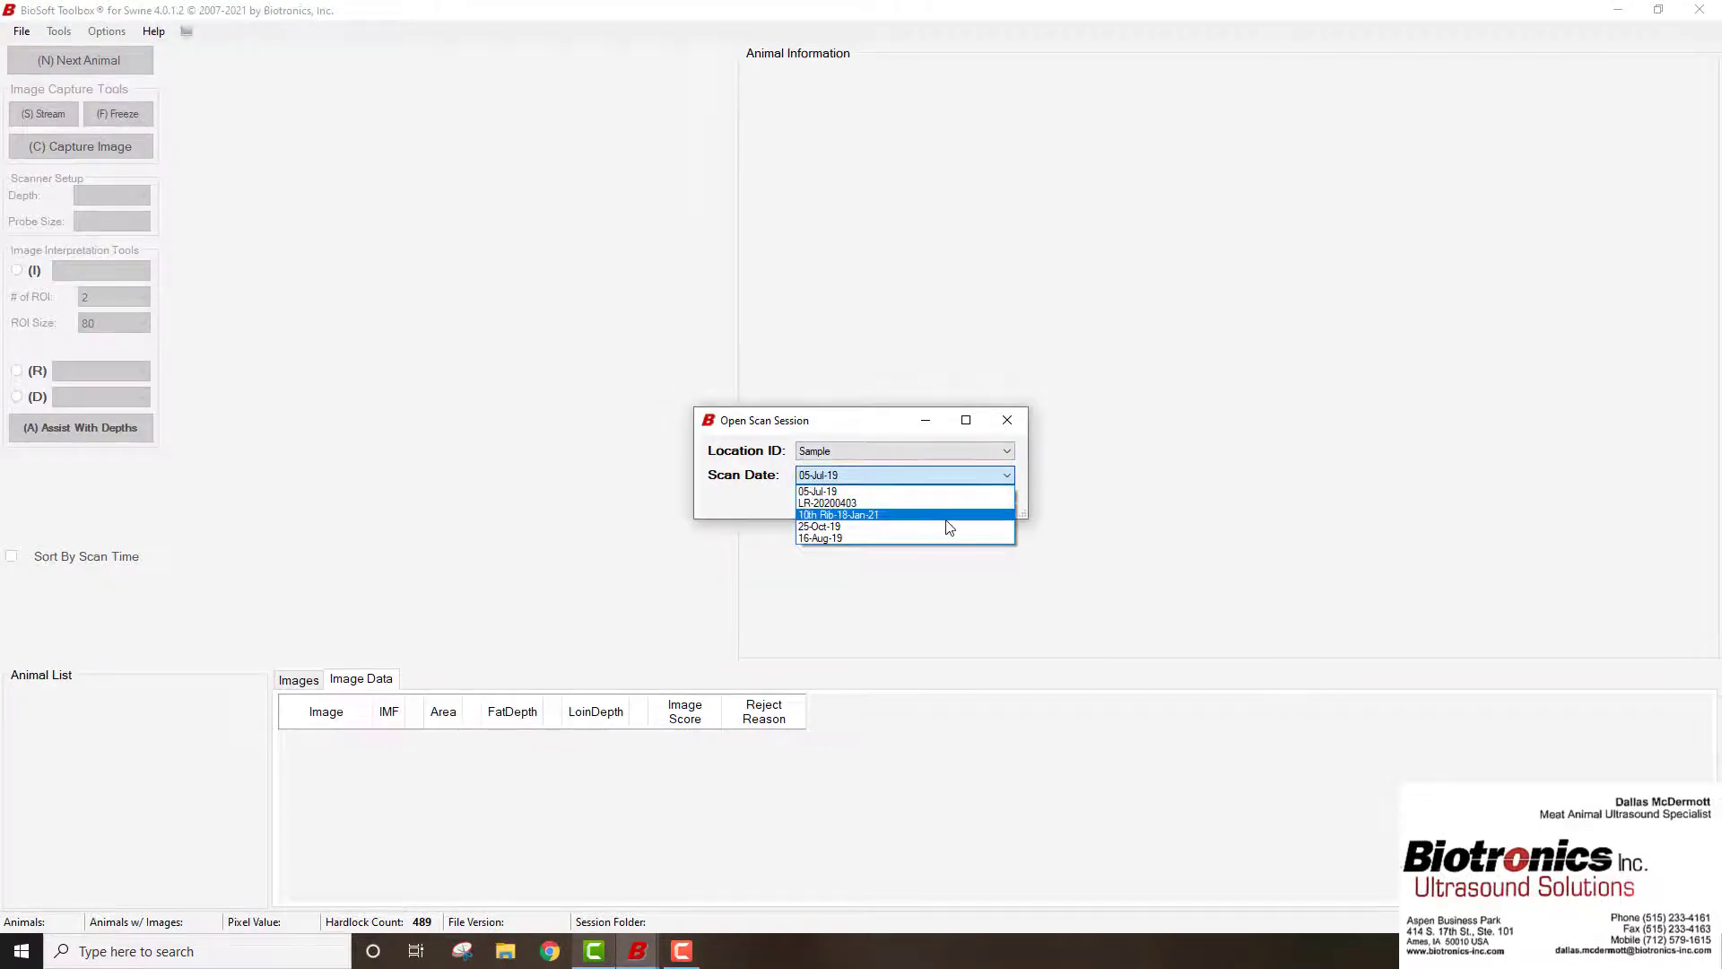
{"action": "left_click", "coordinate": [941, 512]}
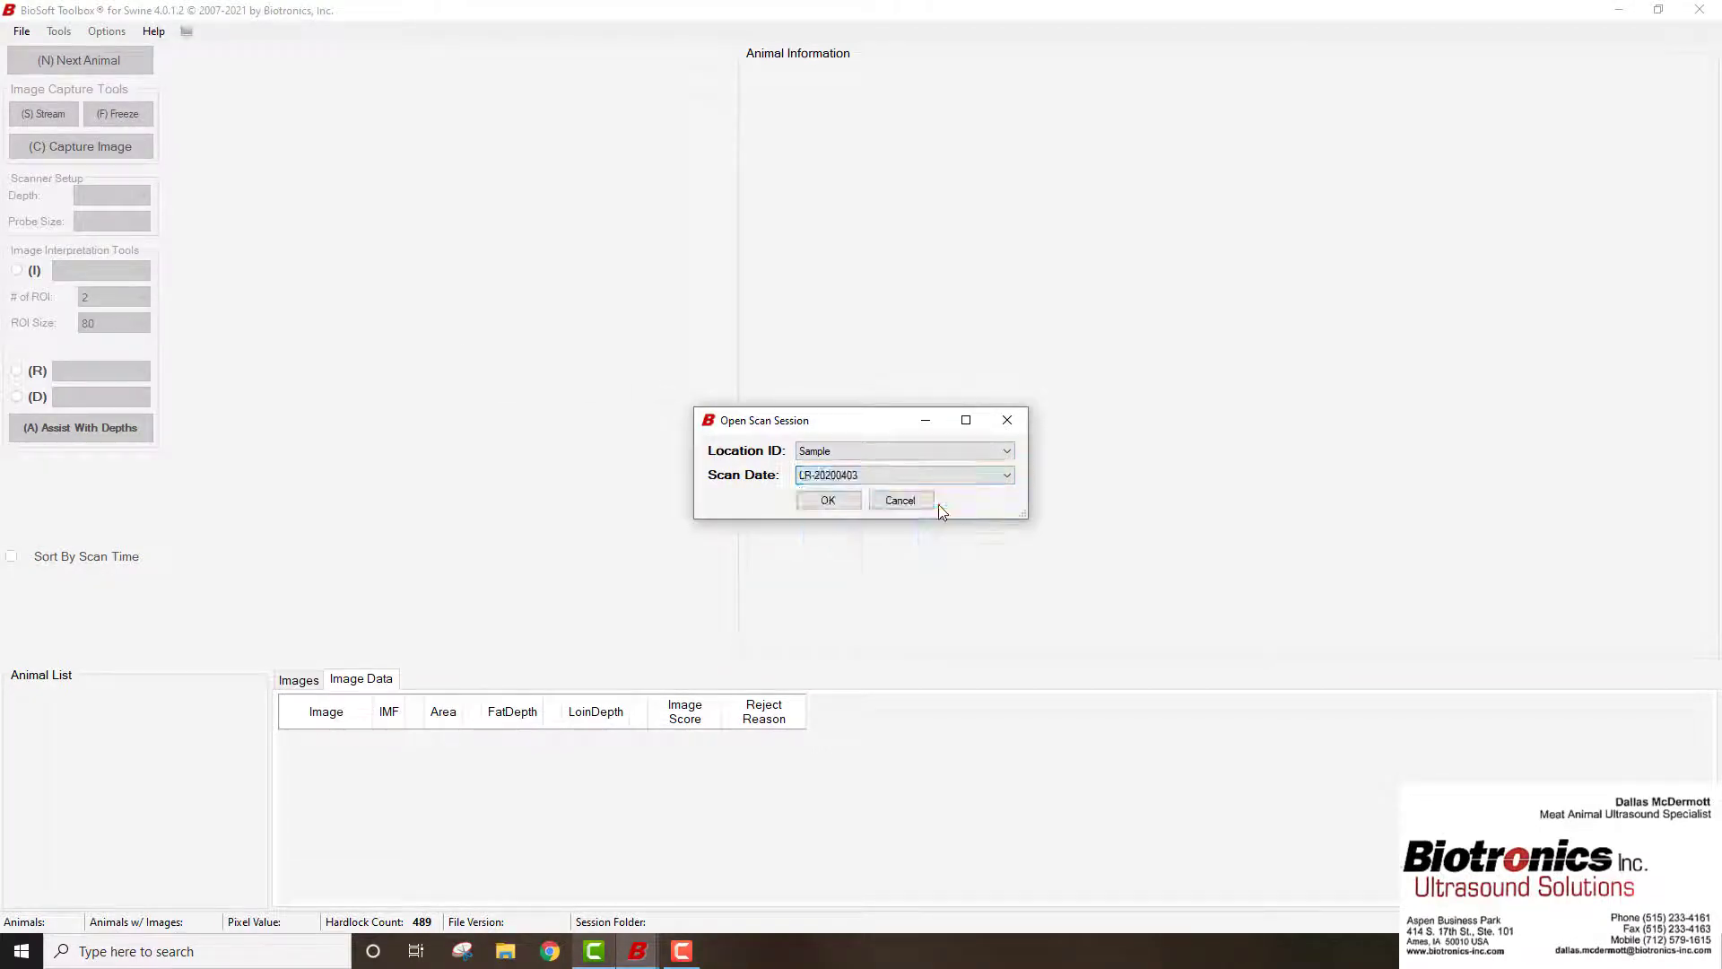
{"action": "left_click", "coordinate": [852, 508]}
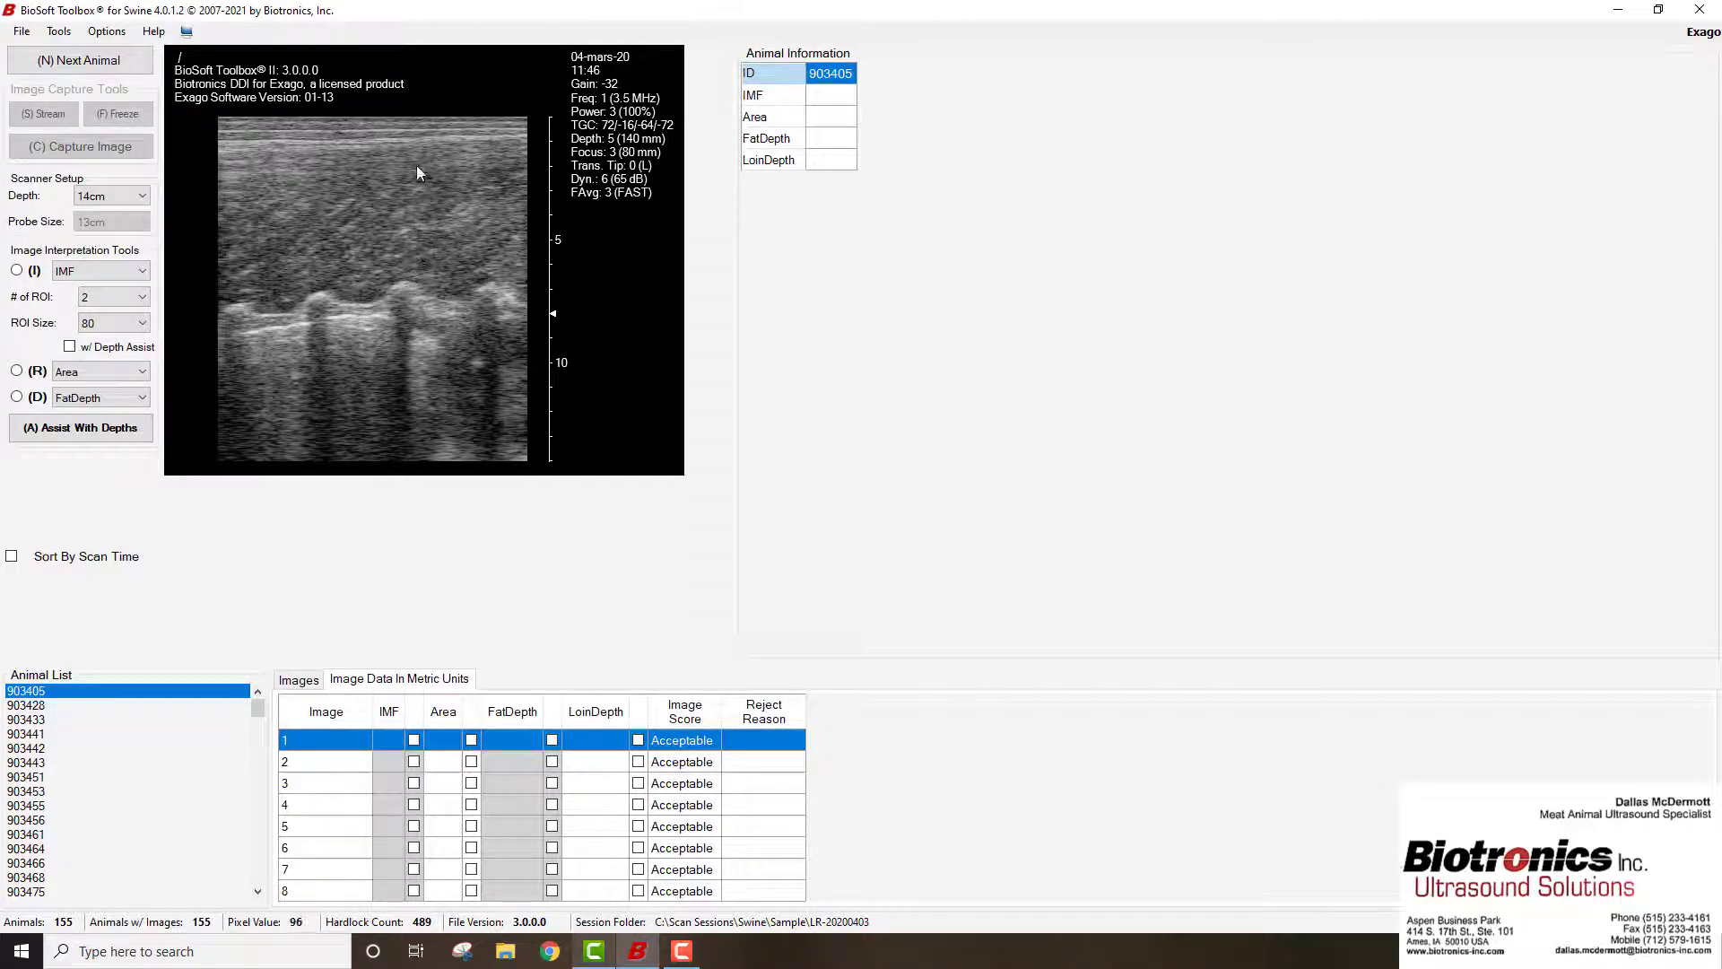
Configure the depth assist settings with the trapezius muscle location on the left and the intercostales included in the loin depth
{"action": "left_click", "coordinate": [118, 34]}
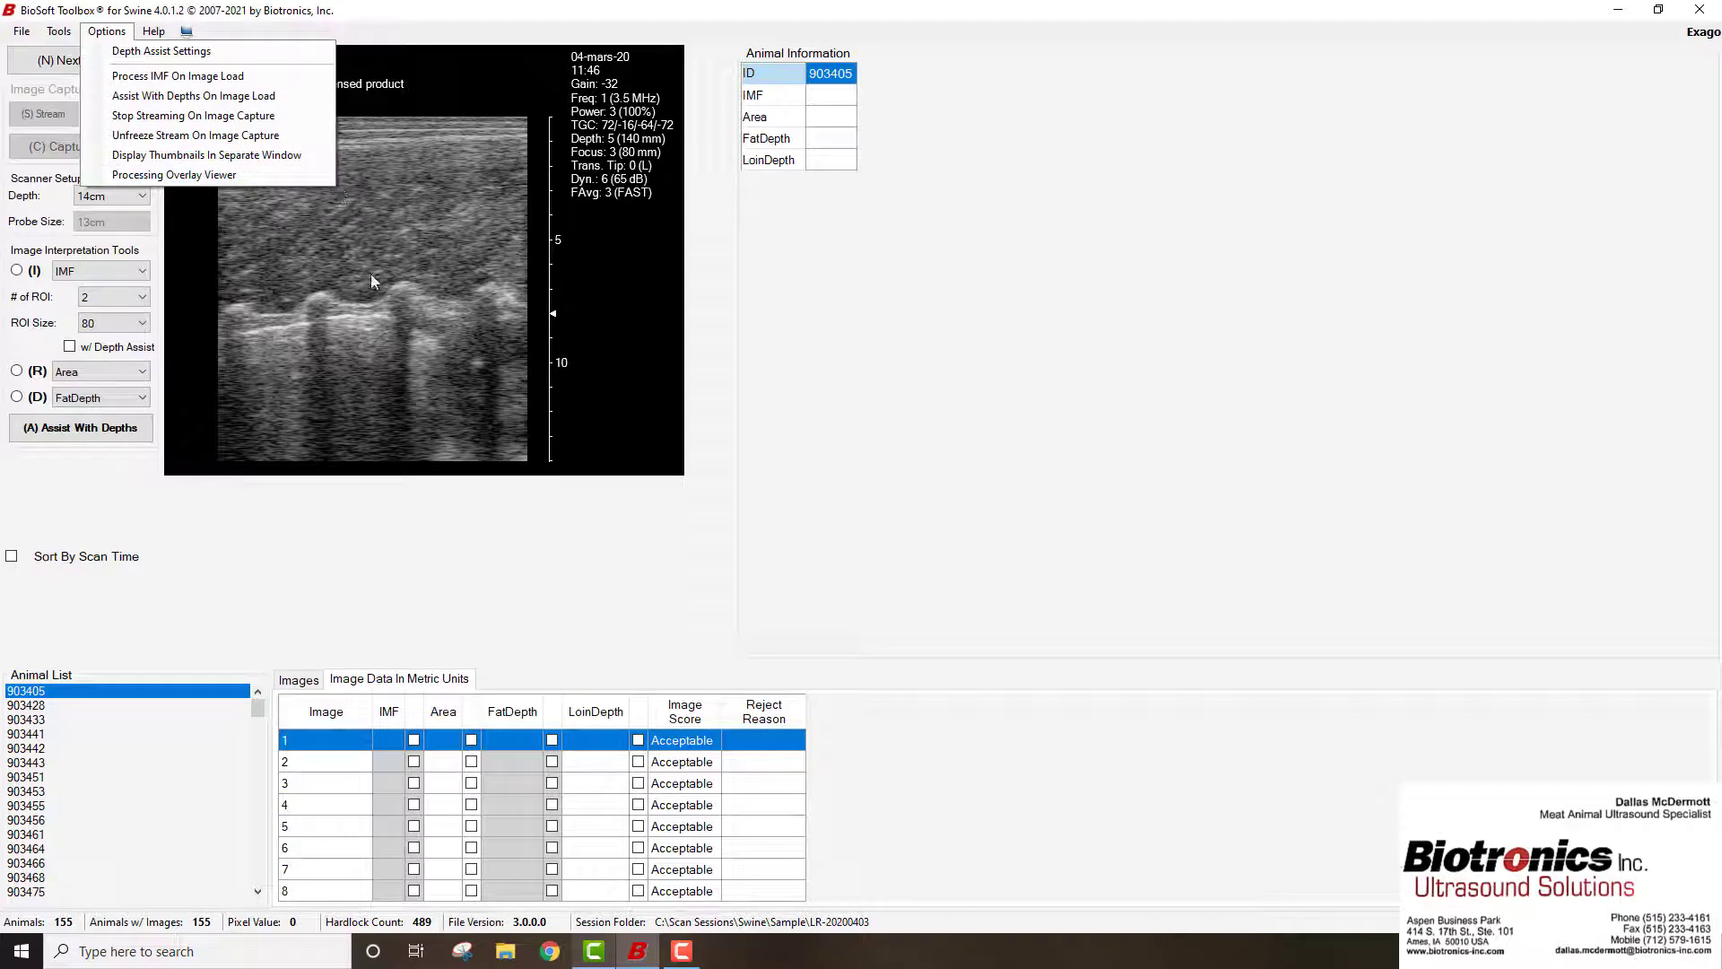
{"action": "left_click", "coordinate": [201, 52]}
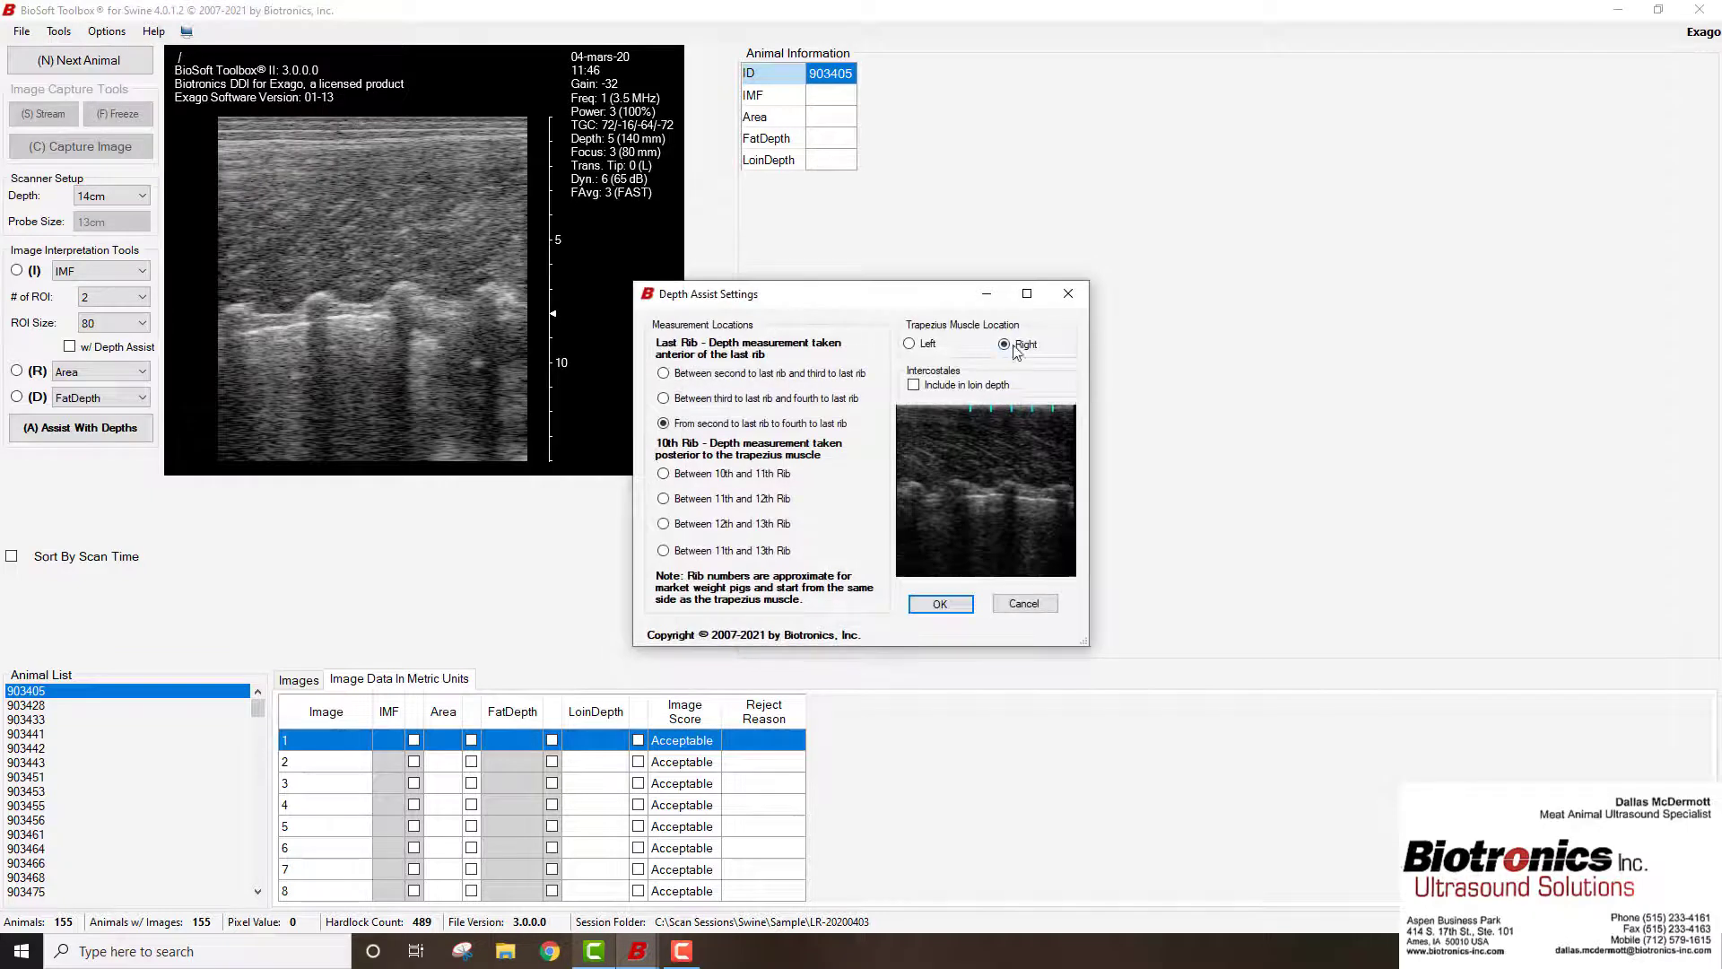
{"action": "left_click", "coordinate": [909, 345]}
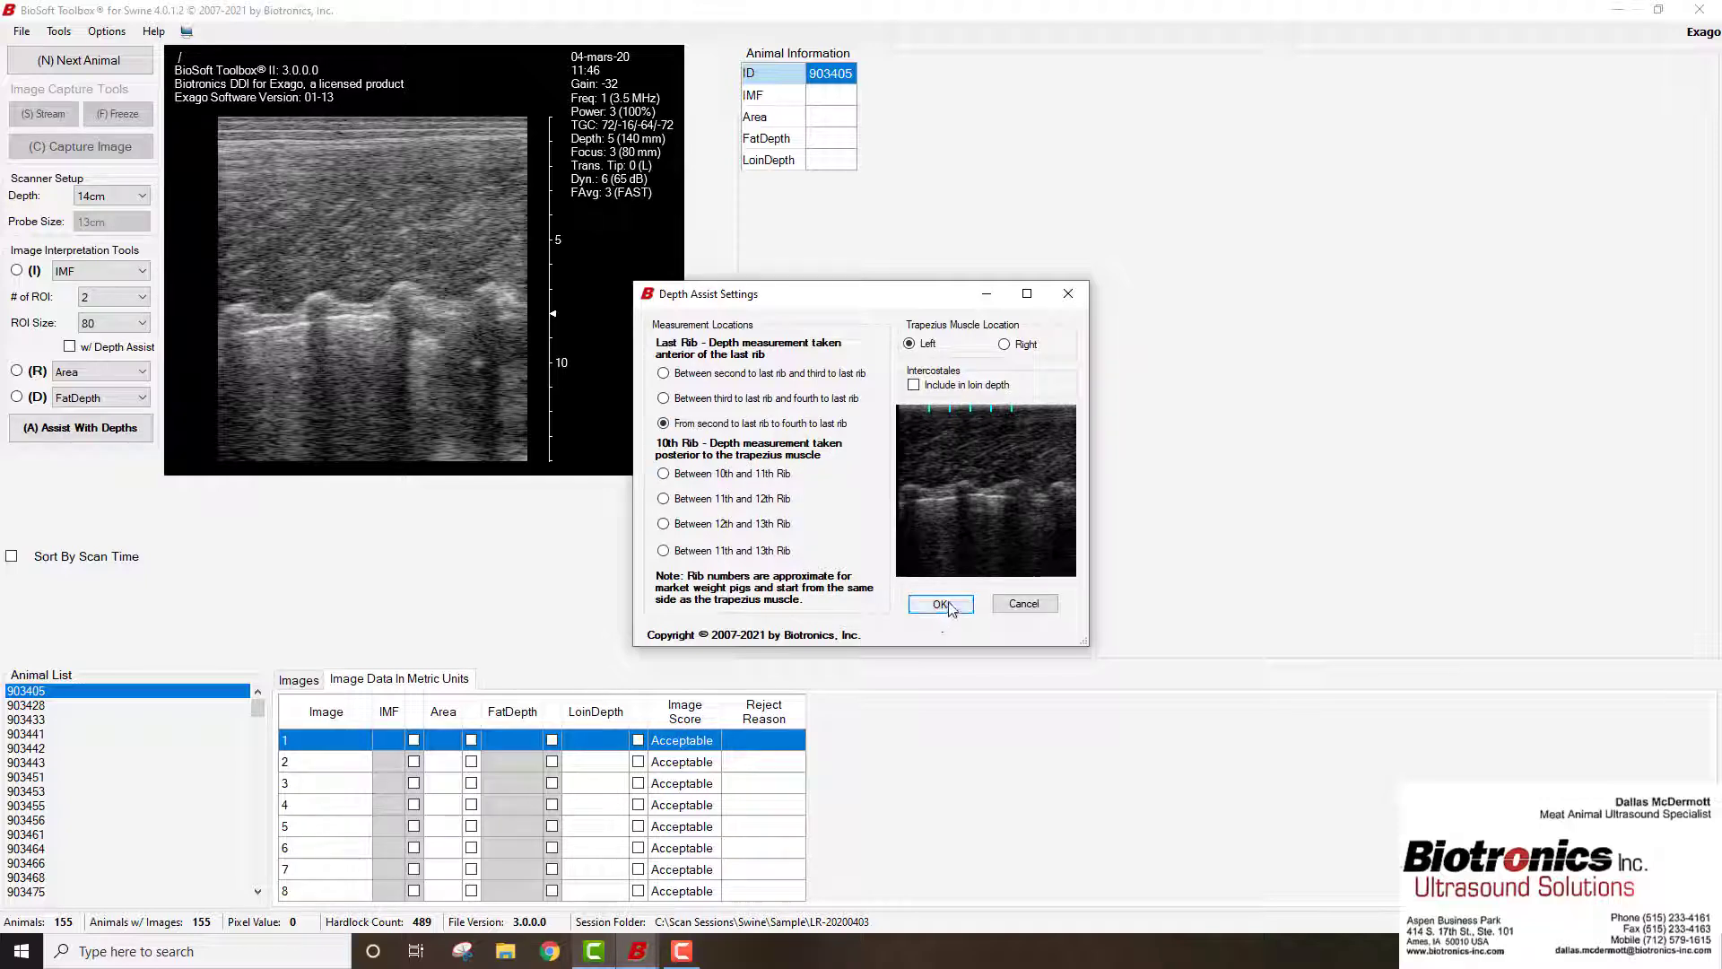
{"action": "left_click", "coordinate": [916, 386]}
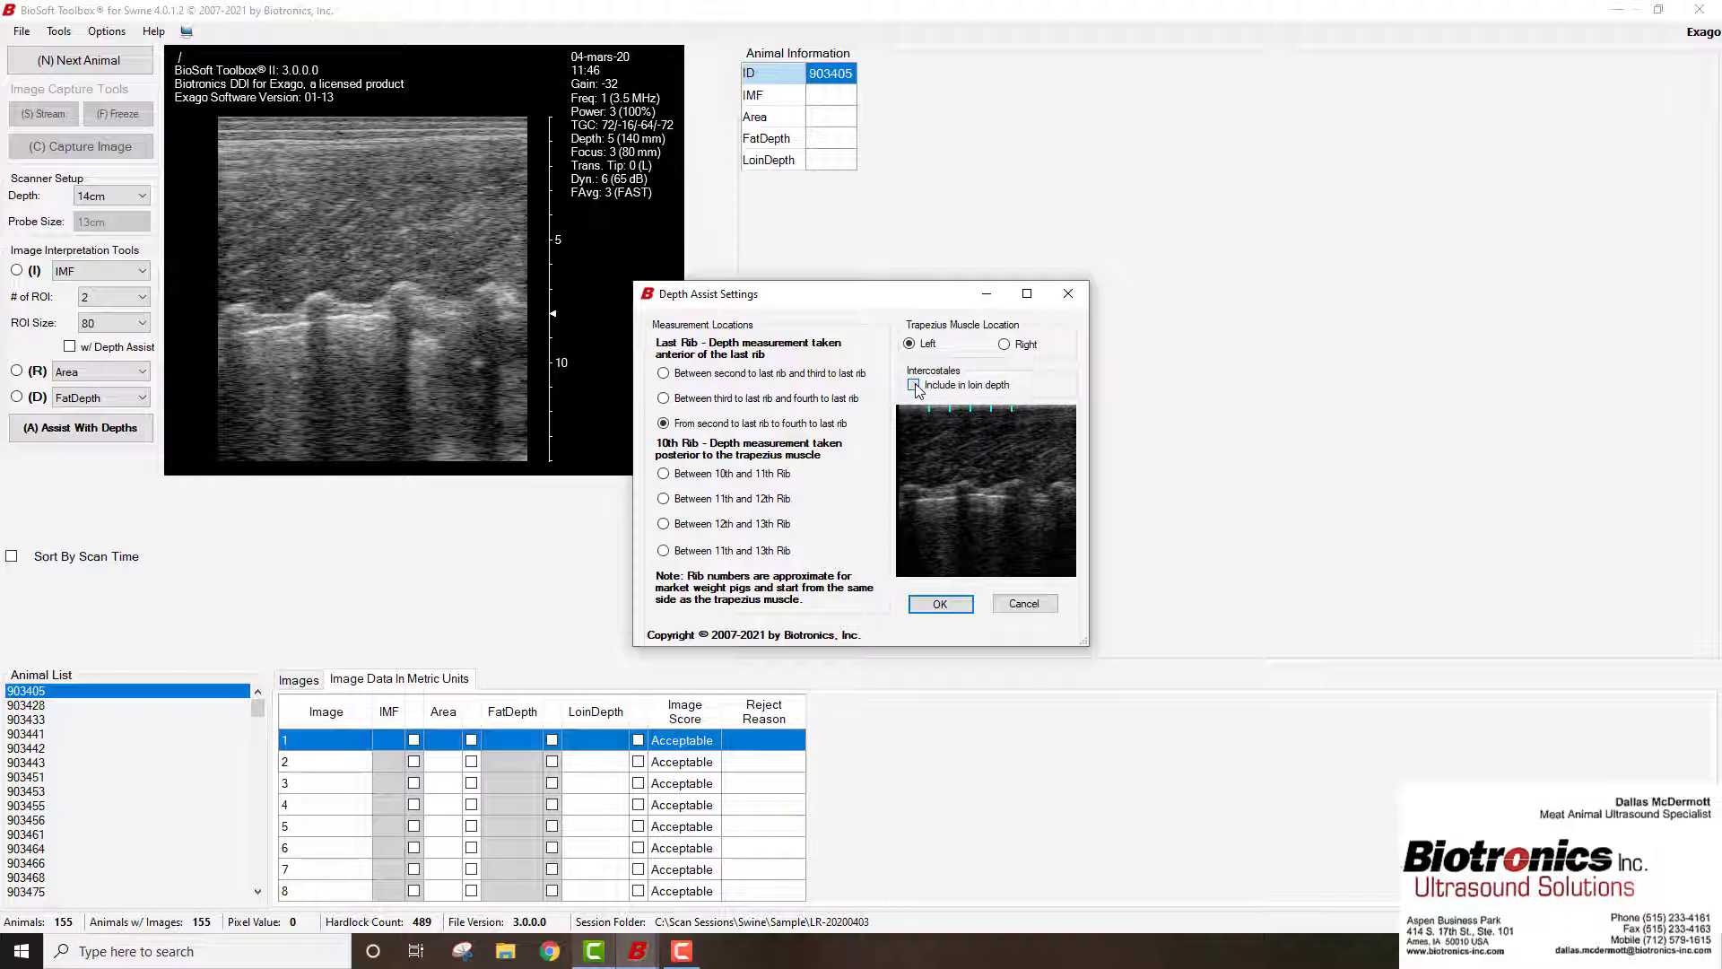
{"action": "left_click", "coordinate": [948, 610]}
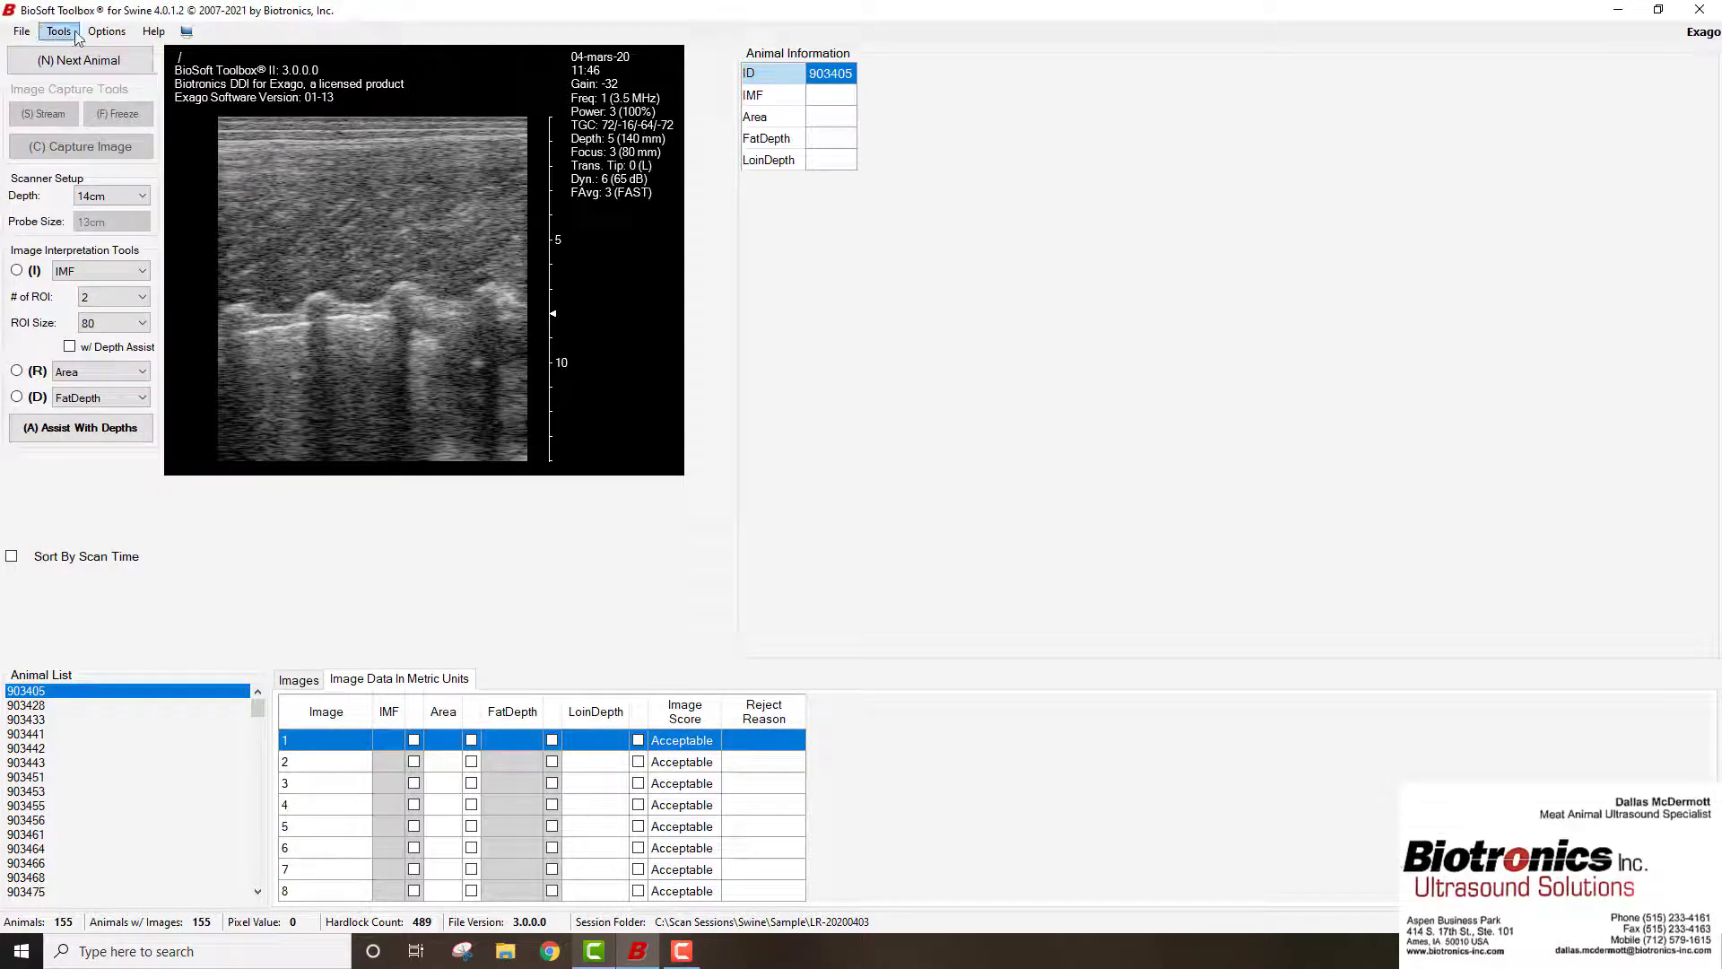
Turn on Process IMF On Image Load and Assist With Depths On Image Load, and reload animal 903405 to measure its first image
{"action": "left_click", "coordinate": [106, 31]}
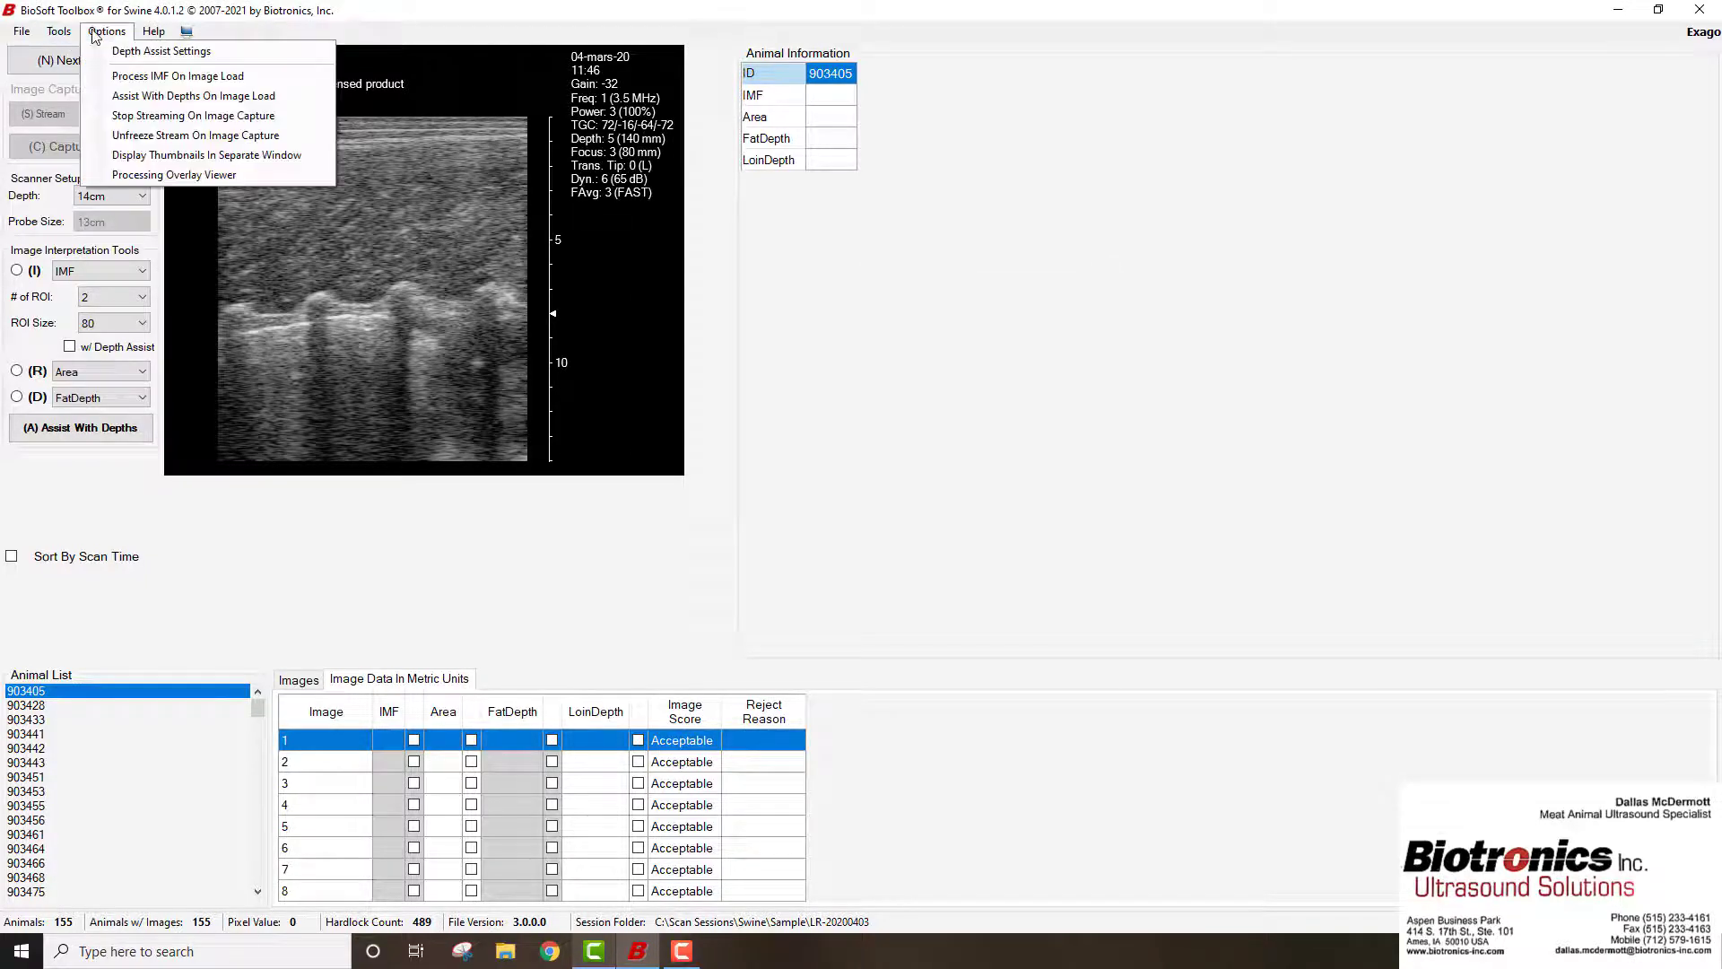
{"action": "left_click", "coordinate": [96, 76]}
{"action": "left_click", "coordinate": [106, 32]}
{"action": "left_click", "coordinate": [90, 97]}
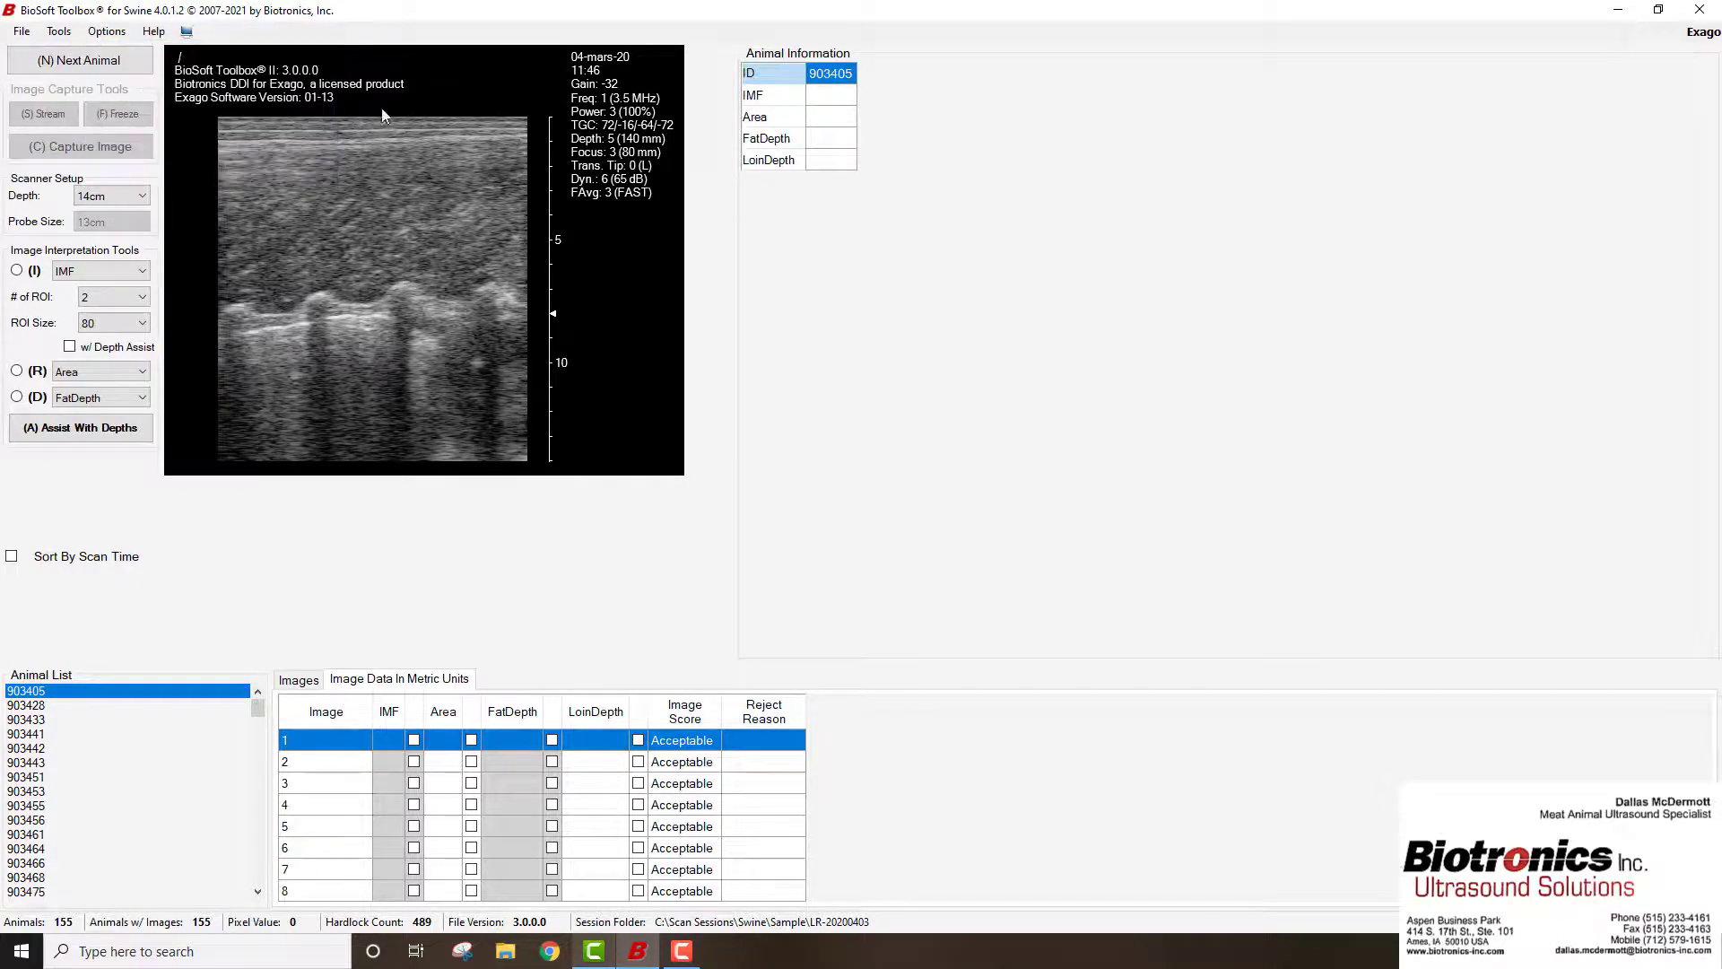
{"action": "left_click", "coordinate": [193, 691]}
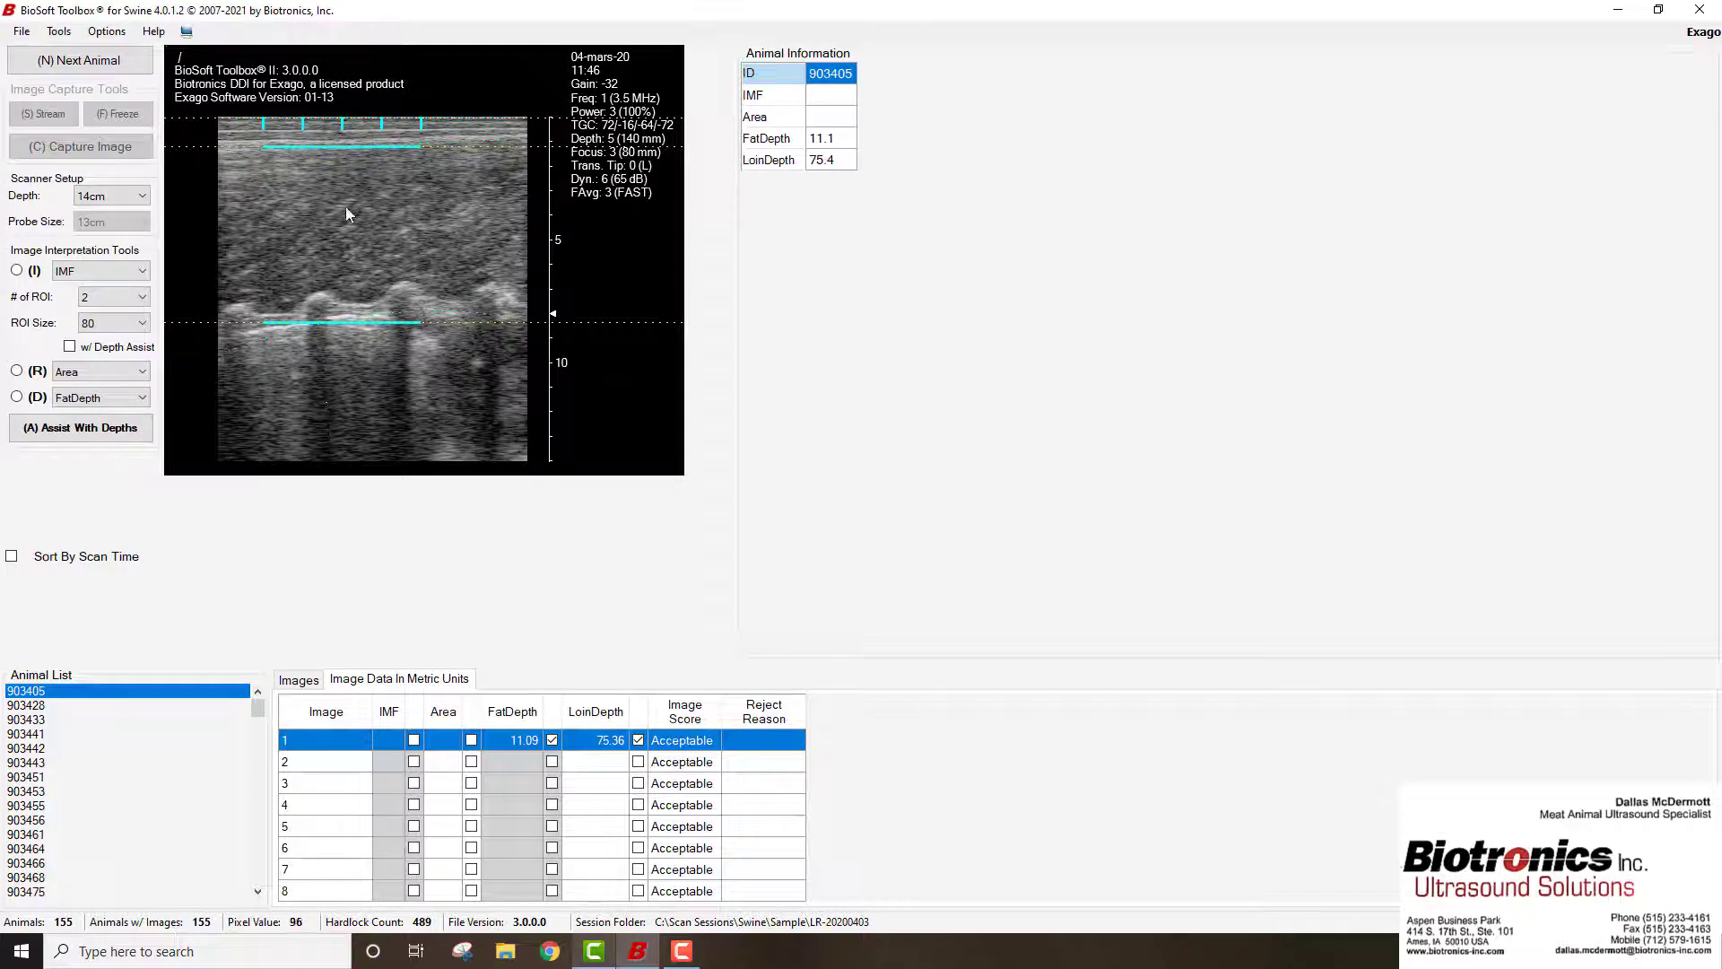
Select animal 903428 and manually place image 1's depth lines at a fat depth of about 8 mm and loin depth of about 72 mm
{"action": "left_click", "coordinate": [52, 705]}
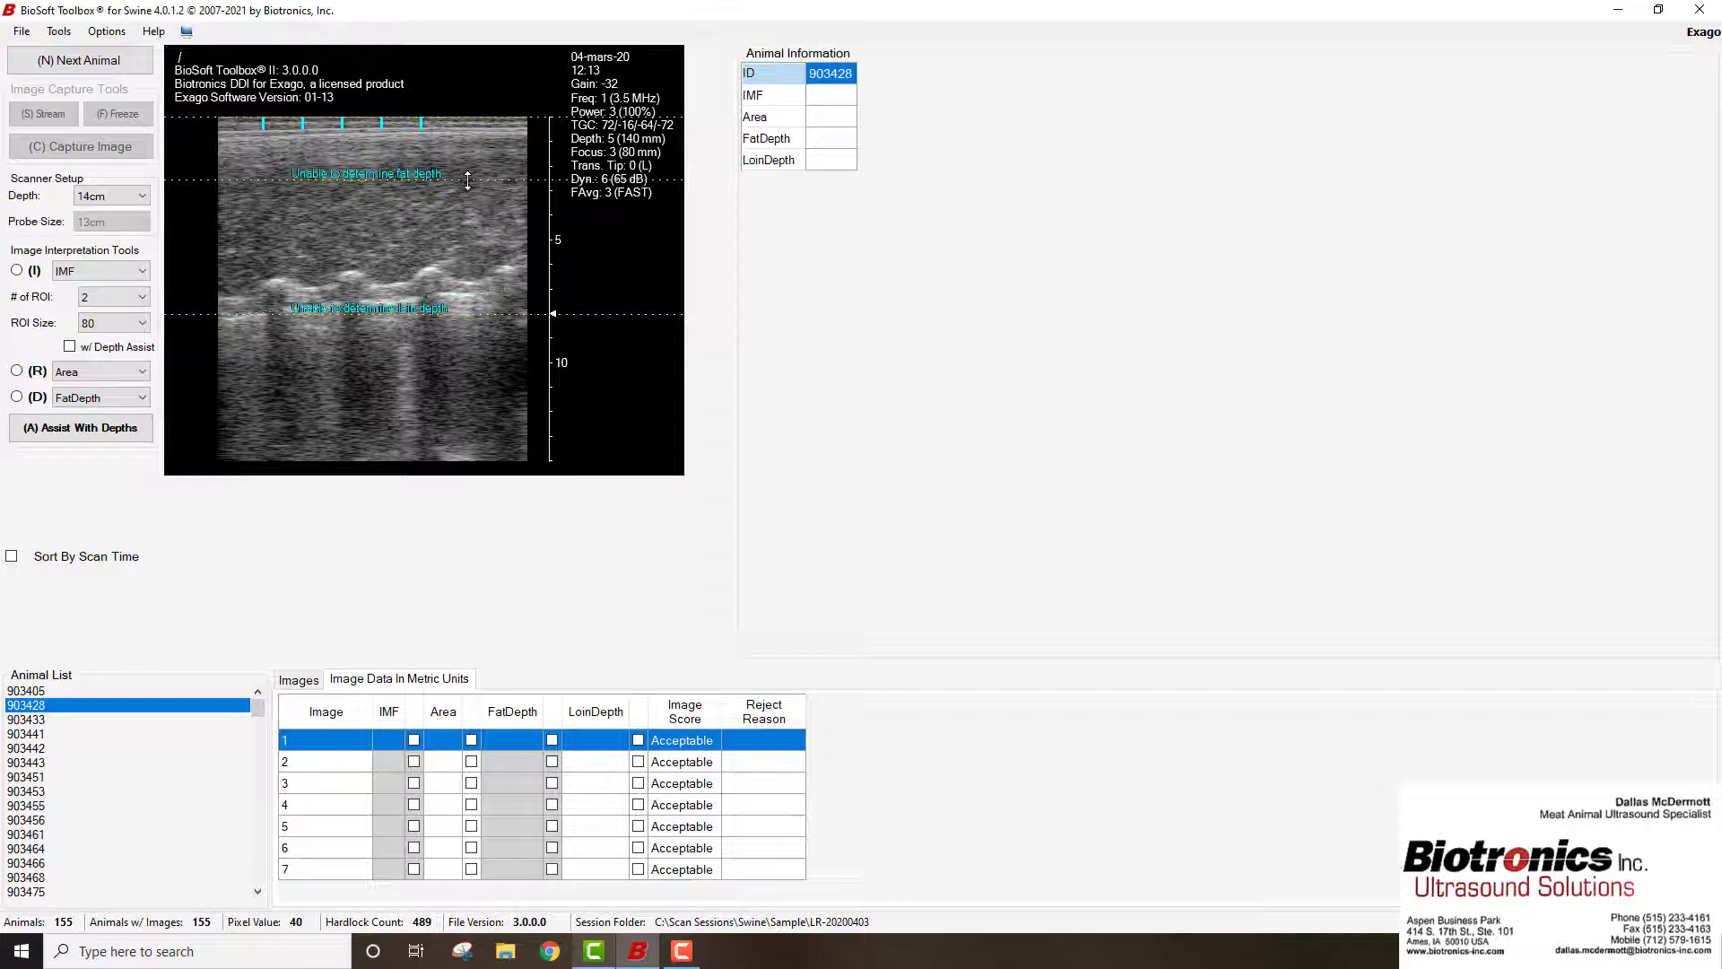
{"action": "left_click_drag", "start_coordinate": [467, 180], "coordinate": [472, 139]}
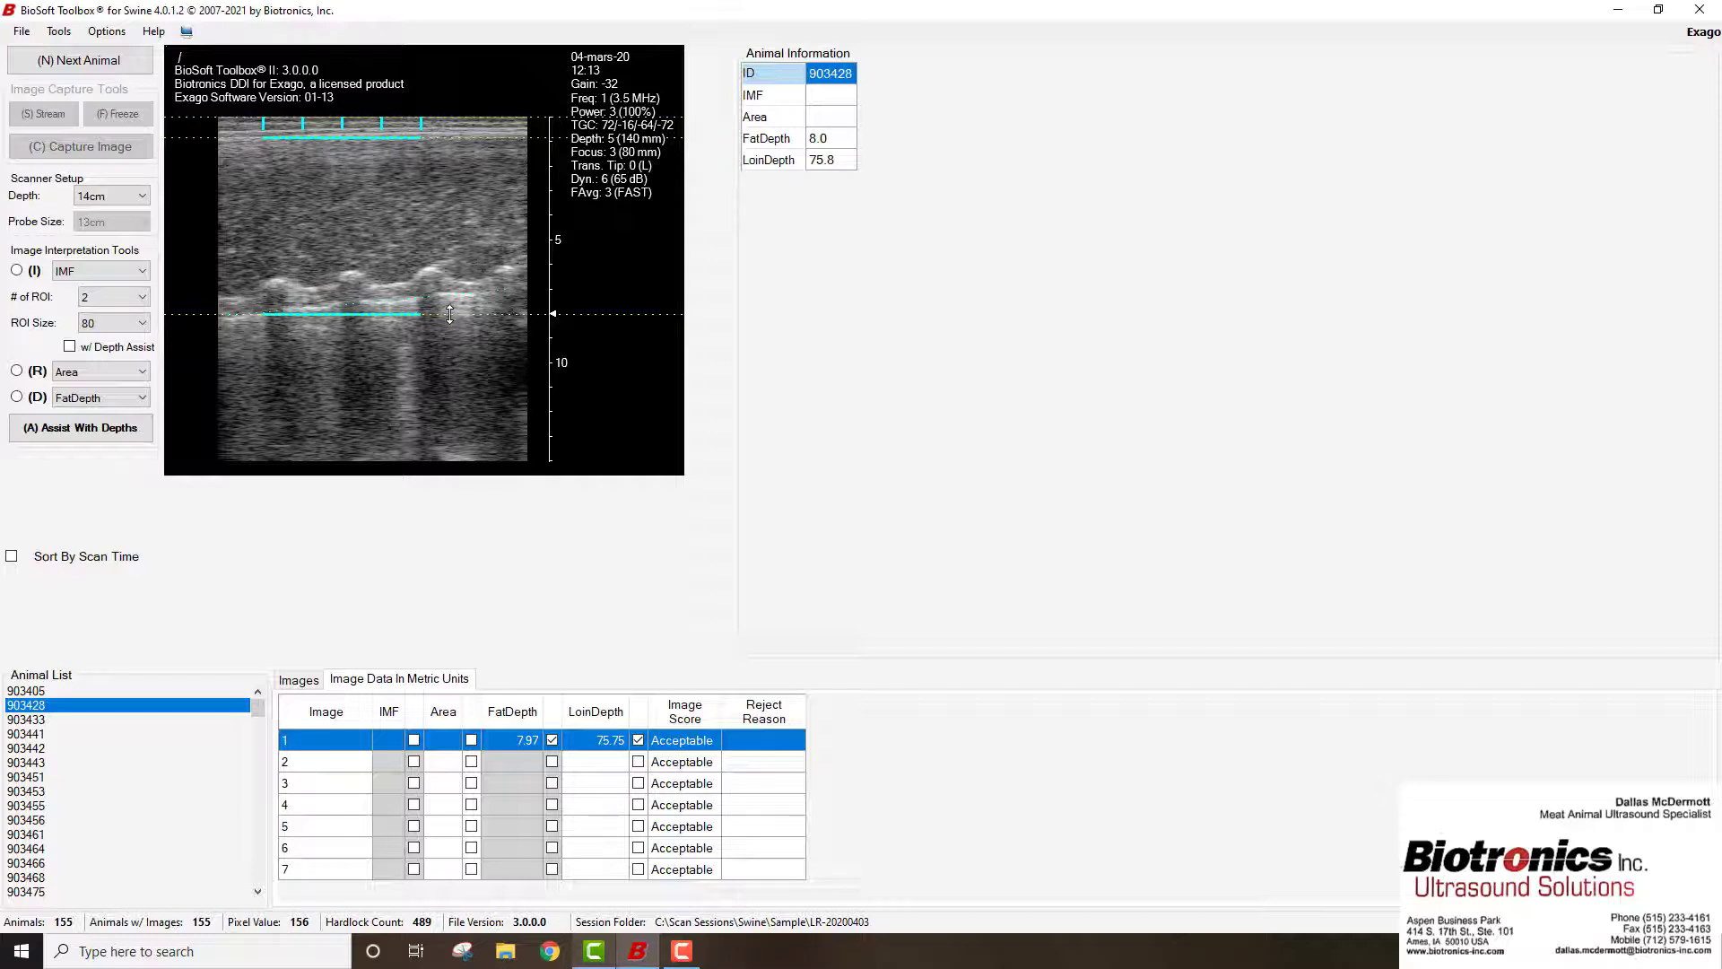
{"action": "left_click_drag", "start_coordinate": [449, 314], "coordinate": [452, 305]}
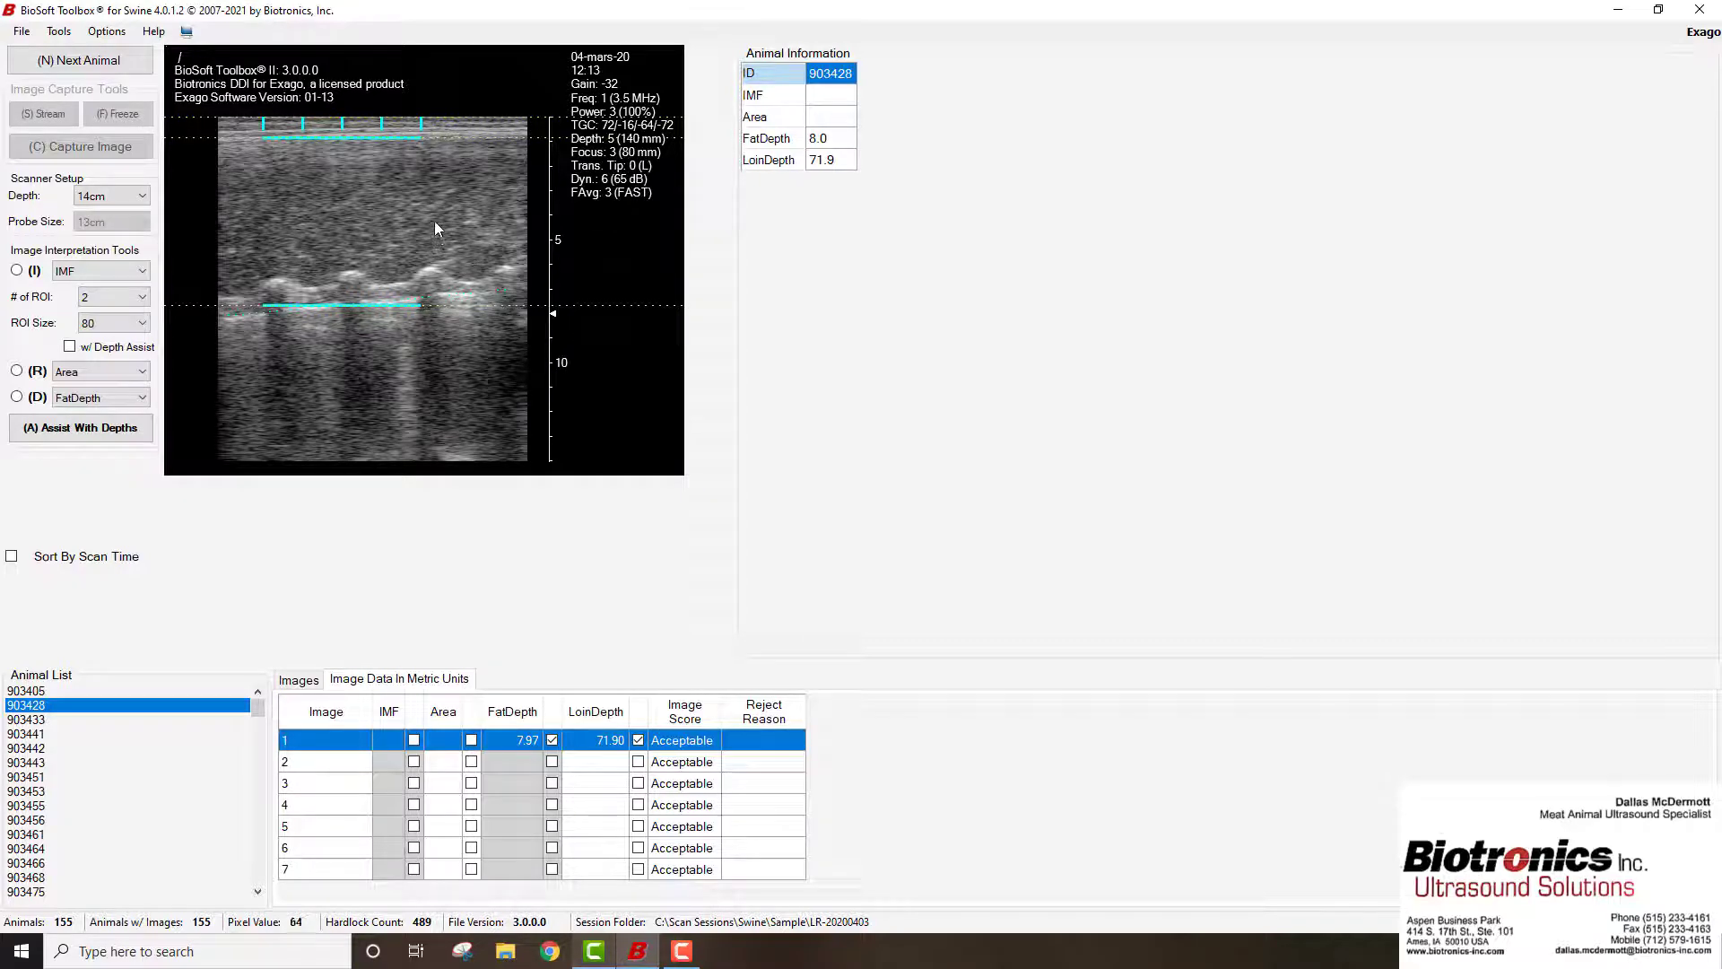
Load animal 903428's image 2 and manually set its fat depth to about 8 mm and loin depth to about 72 mm
{"action": "key", "text": "Down"}
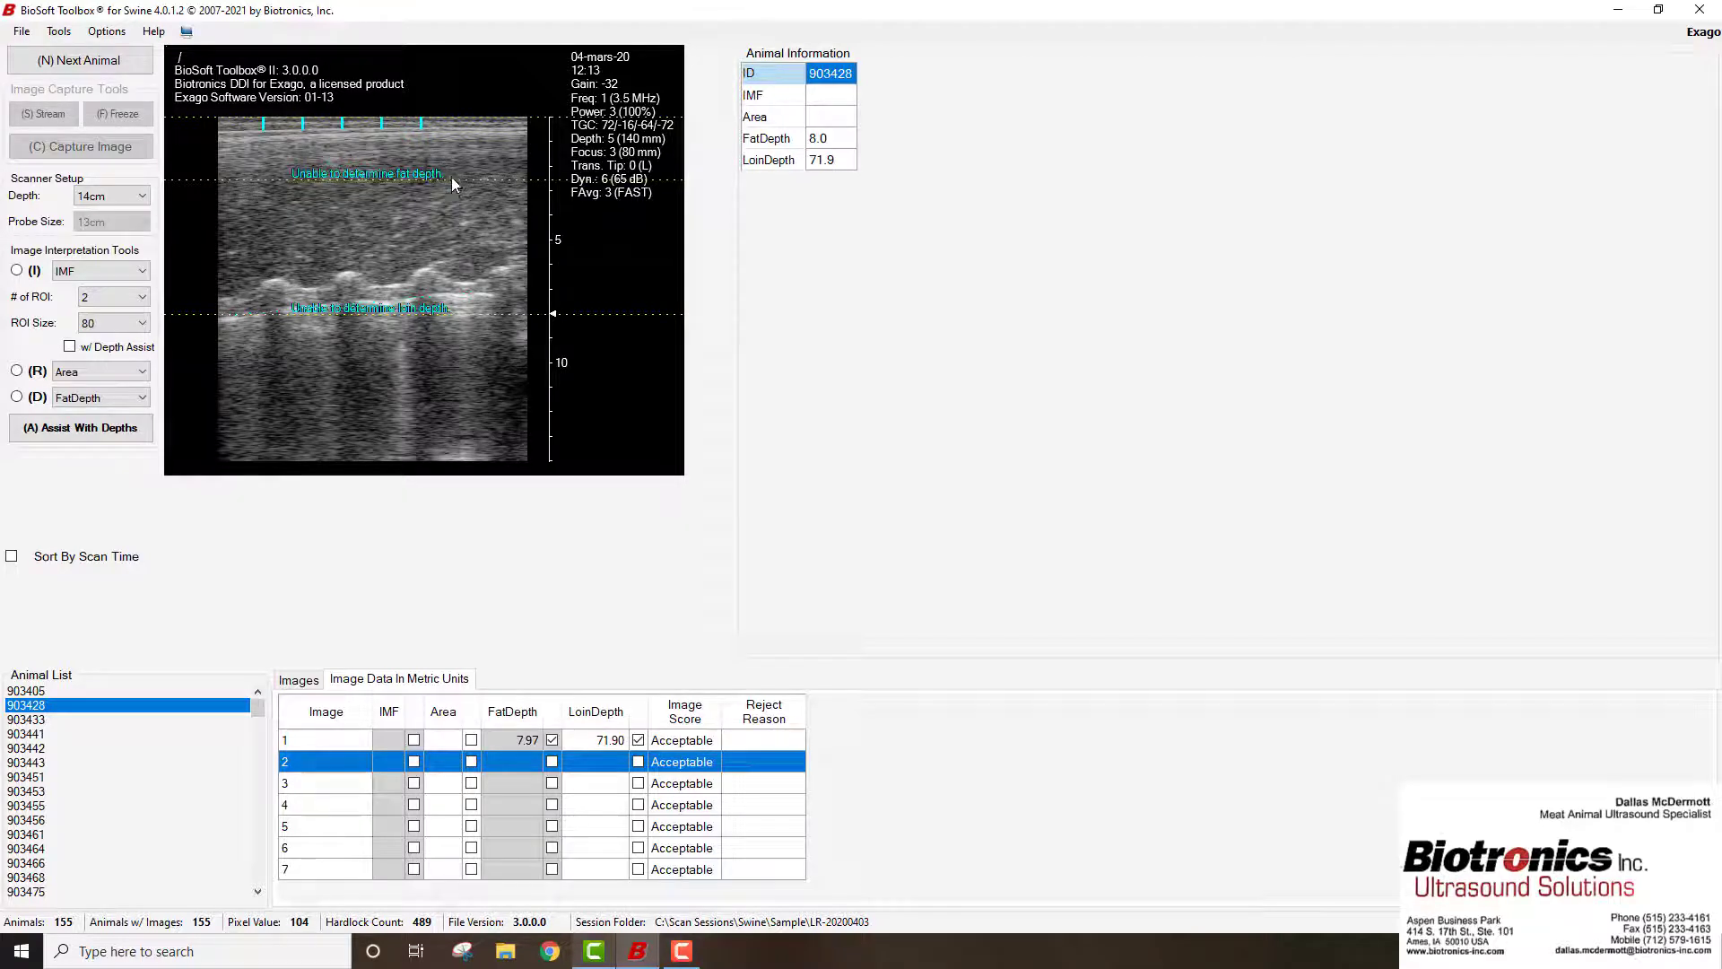
{"action": "left_click_drag", "start_coordinate": [450, 180], "coordinate": [456, 140]}
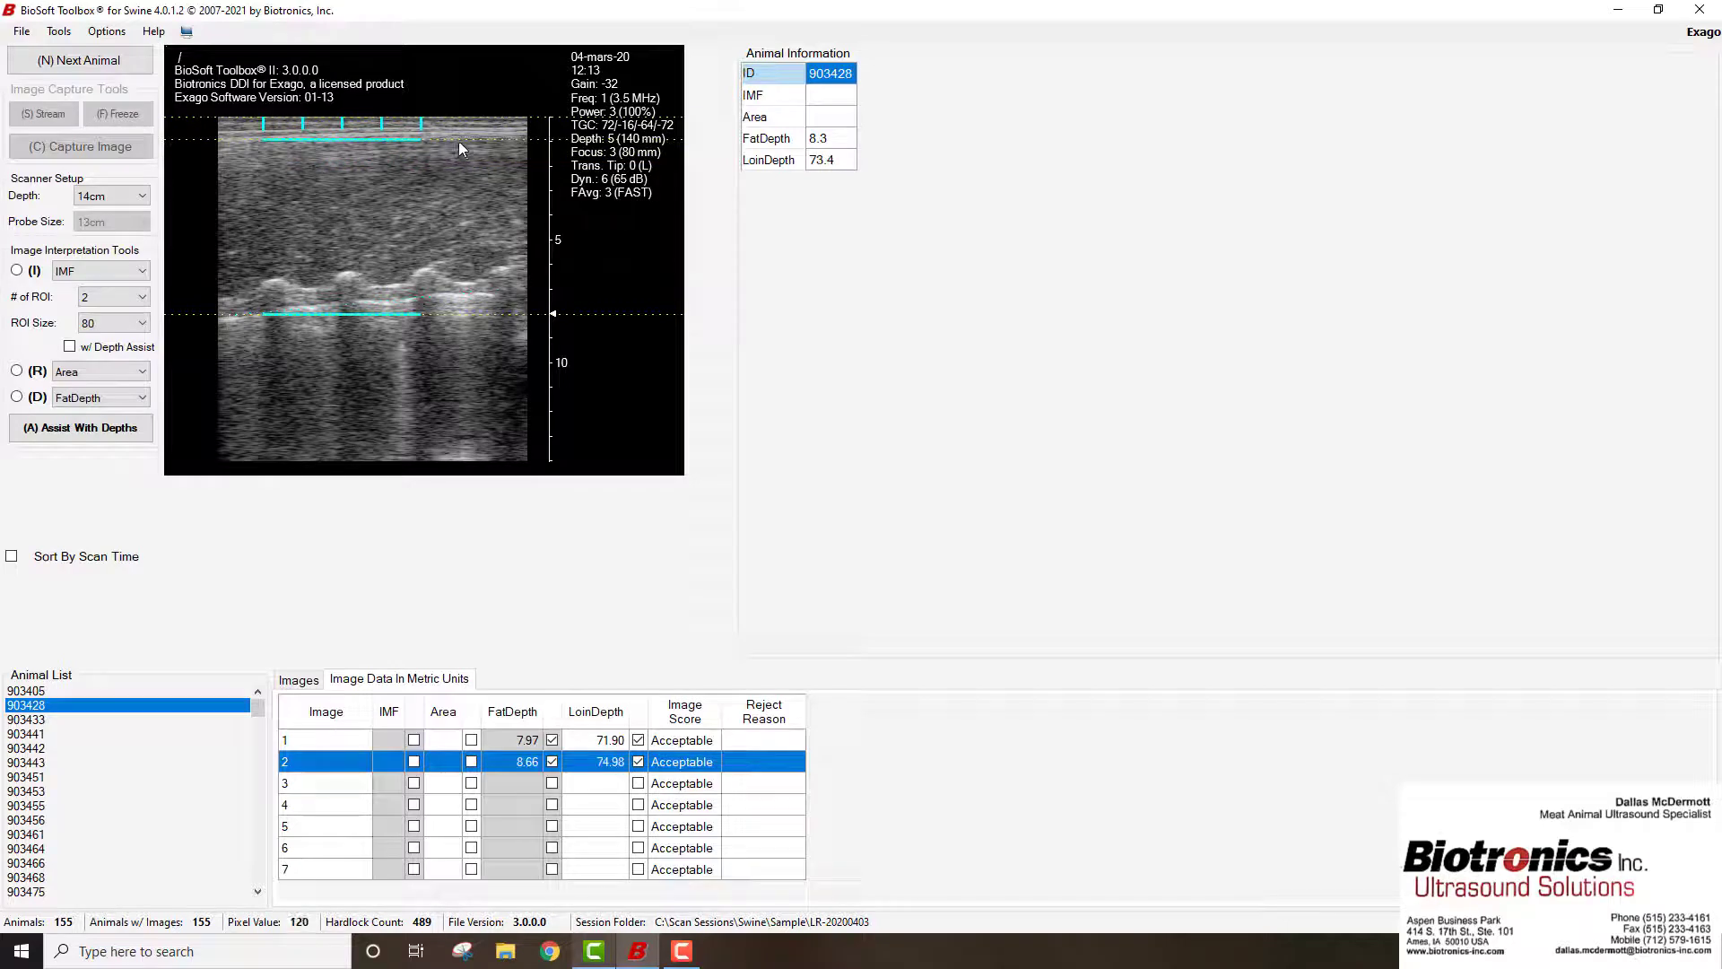
{"action": "left_click_drag", "start_coordinate": [458, 138], "coordinate": [458, 136]}
{"action": "left_click_drag", "start_coordinate": [465, 315], "coordinate": [473, 306]}
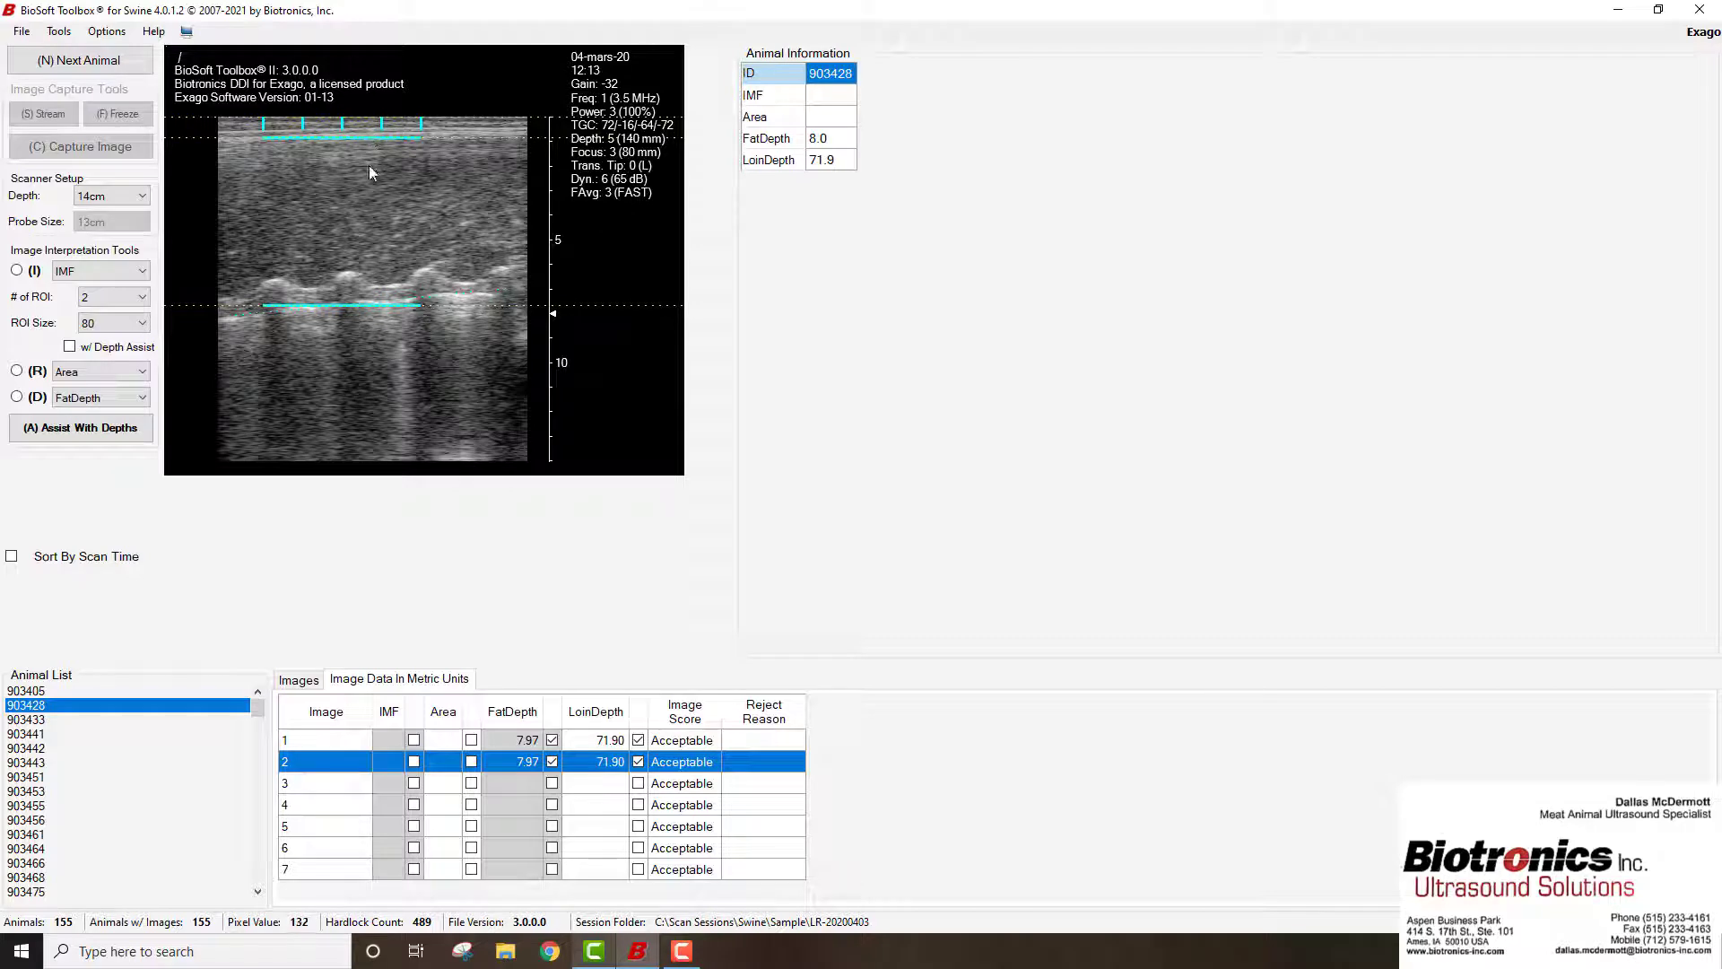
Reposition the two IMF regions side by side in the loin muscle on animal 903428's image 2 and process its IMF
{"action": "left_click", "coordinate": [17, 272]}
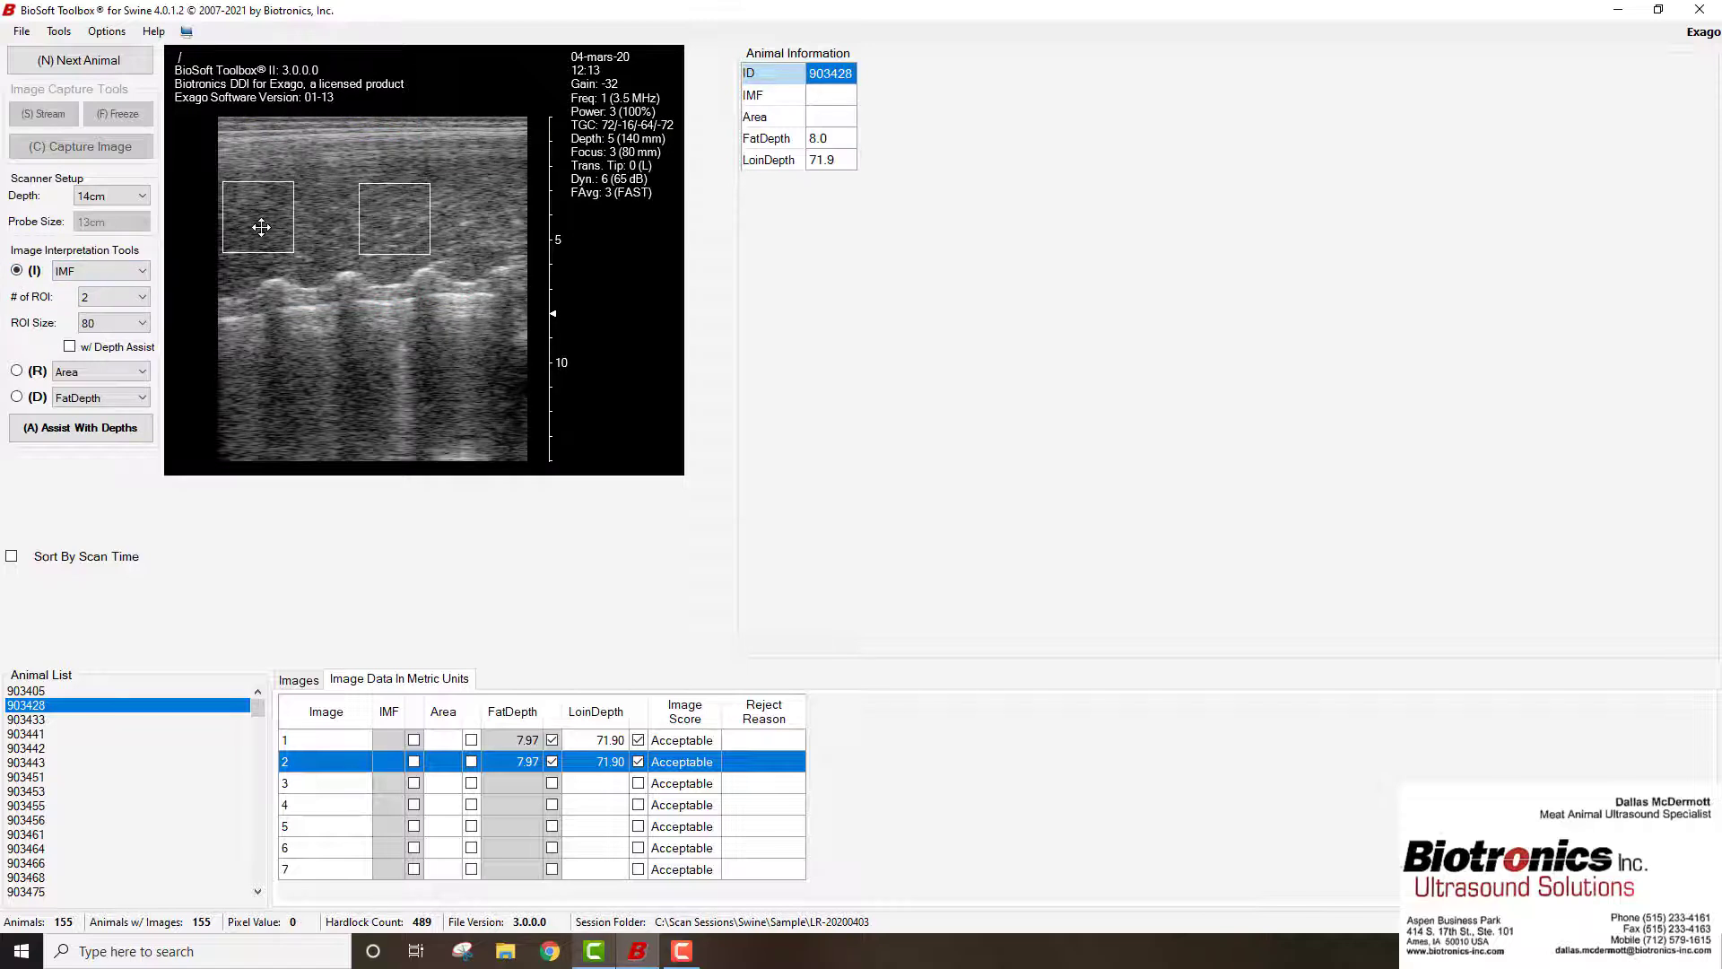
{"action": "left_click_drag", "start_coordinate": [370, 221], "coordinate": [387, 222]}
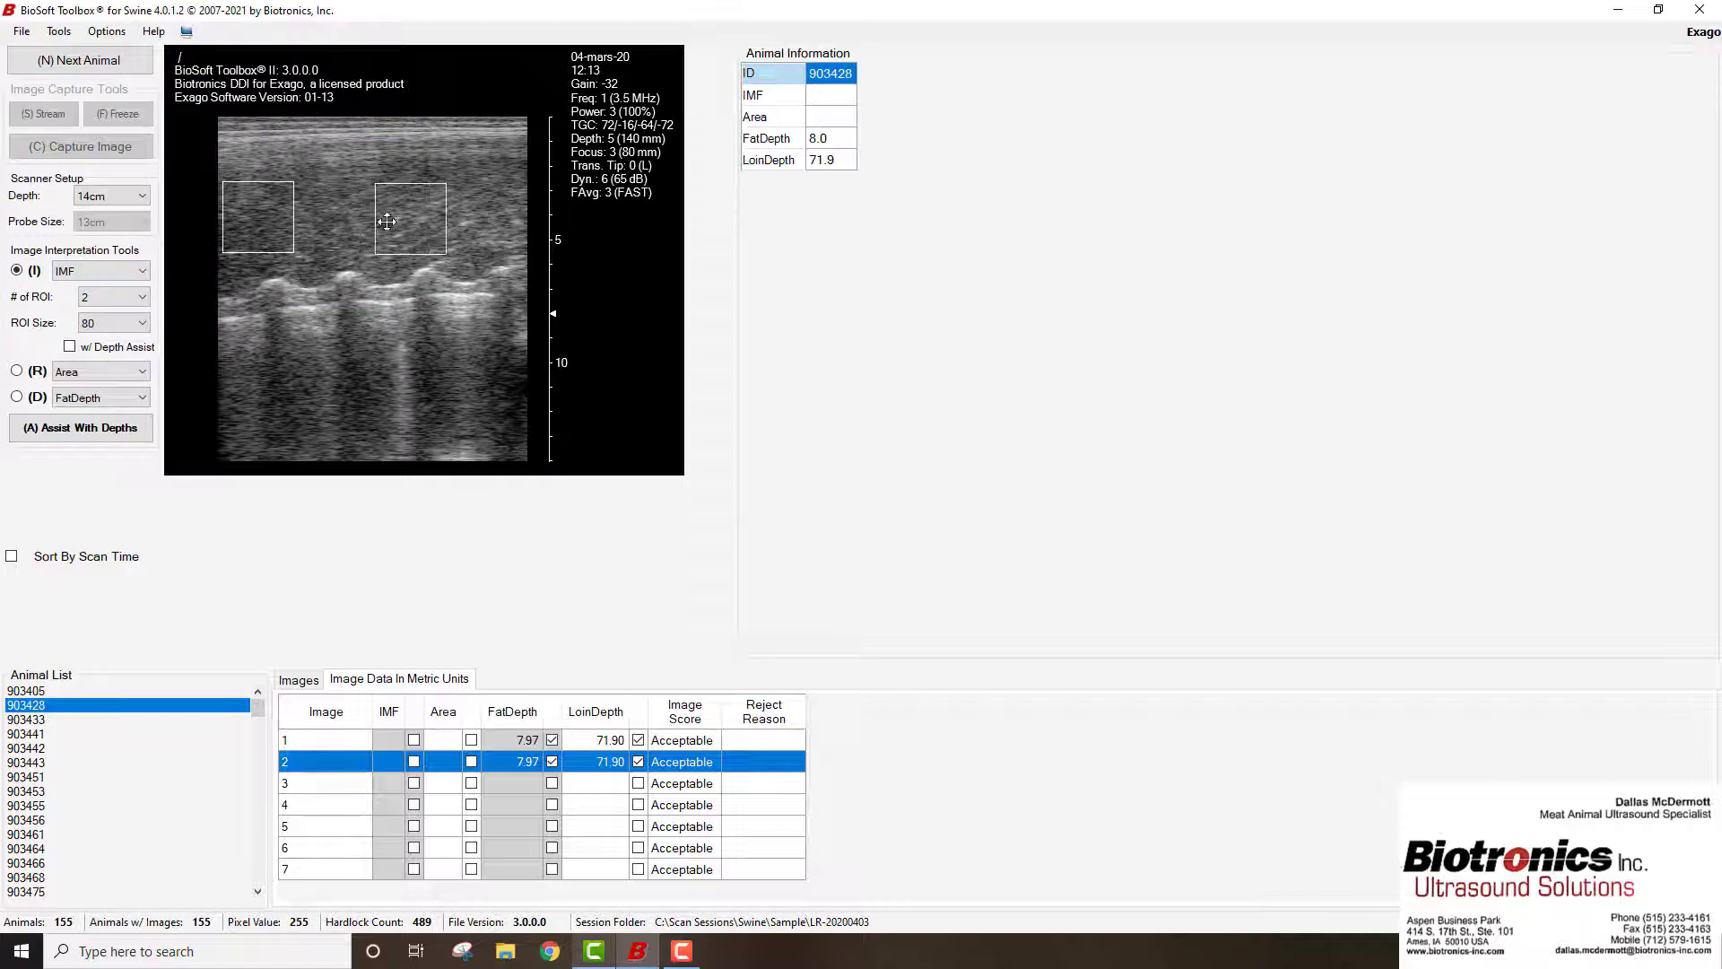
{"action": "left_click_drag", "start_coordinate": [254, 219], "coordinate": [403, 246]}
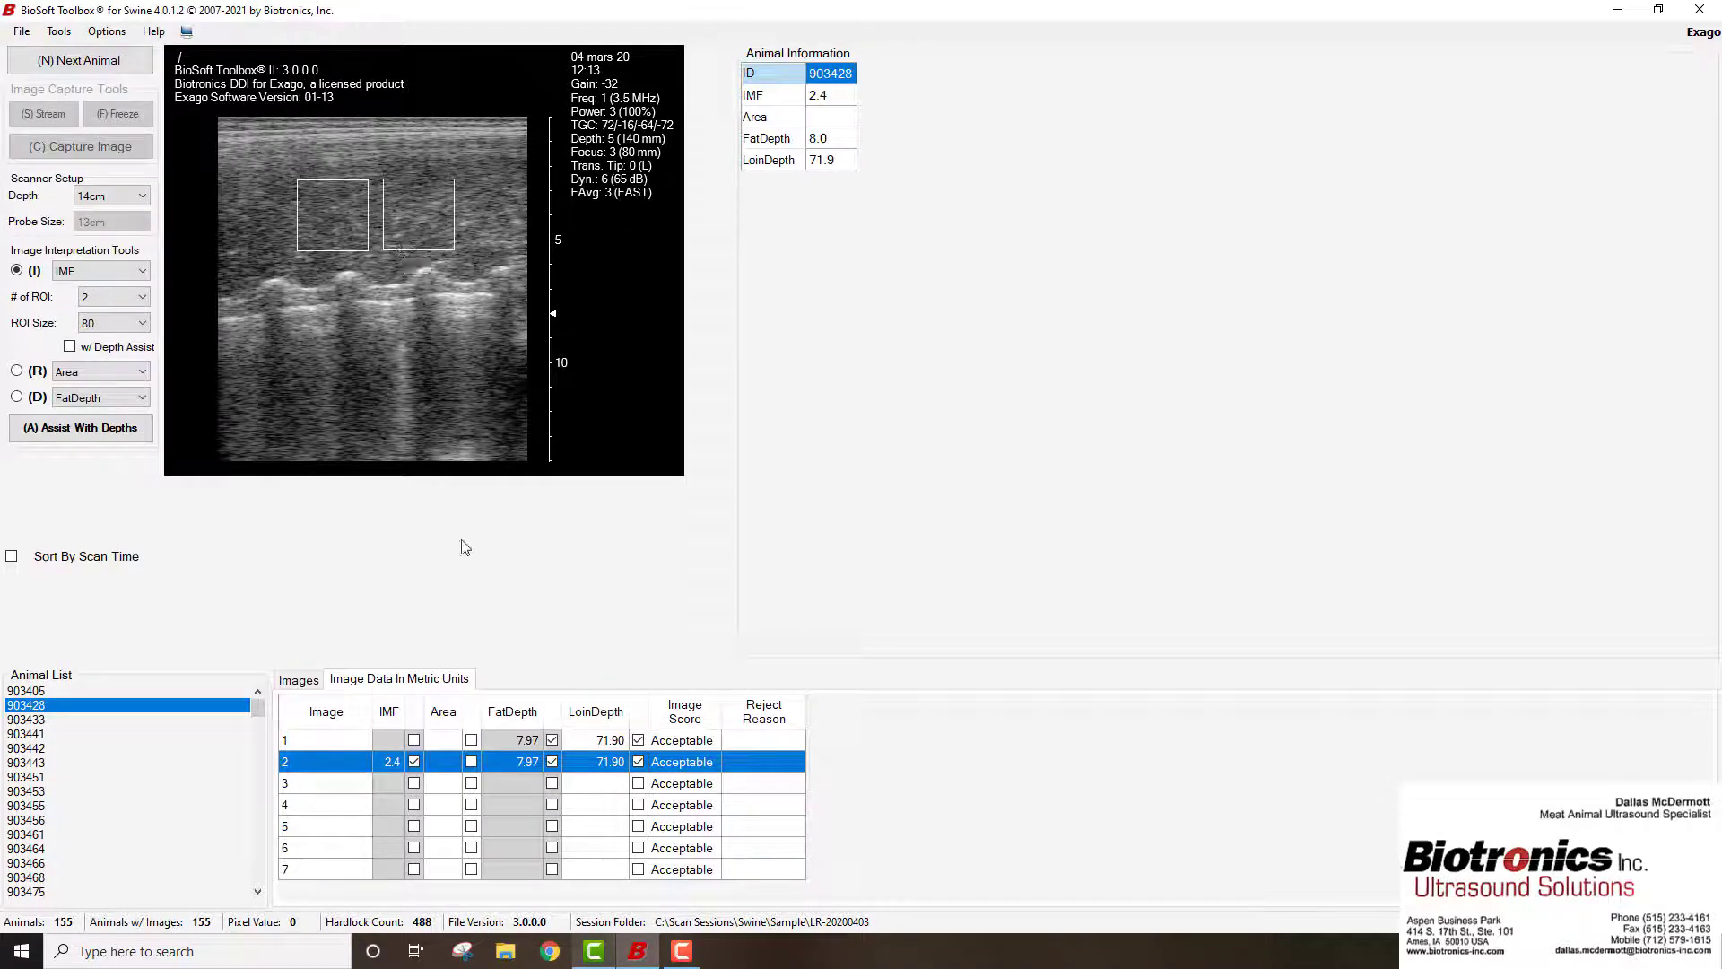
Load image 3, manually set fat depth to about 8 mm and loin depth to about 73 mm, and reposition the IMF regions farther apart
{"action": "key", "text": "Down"}
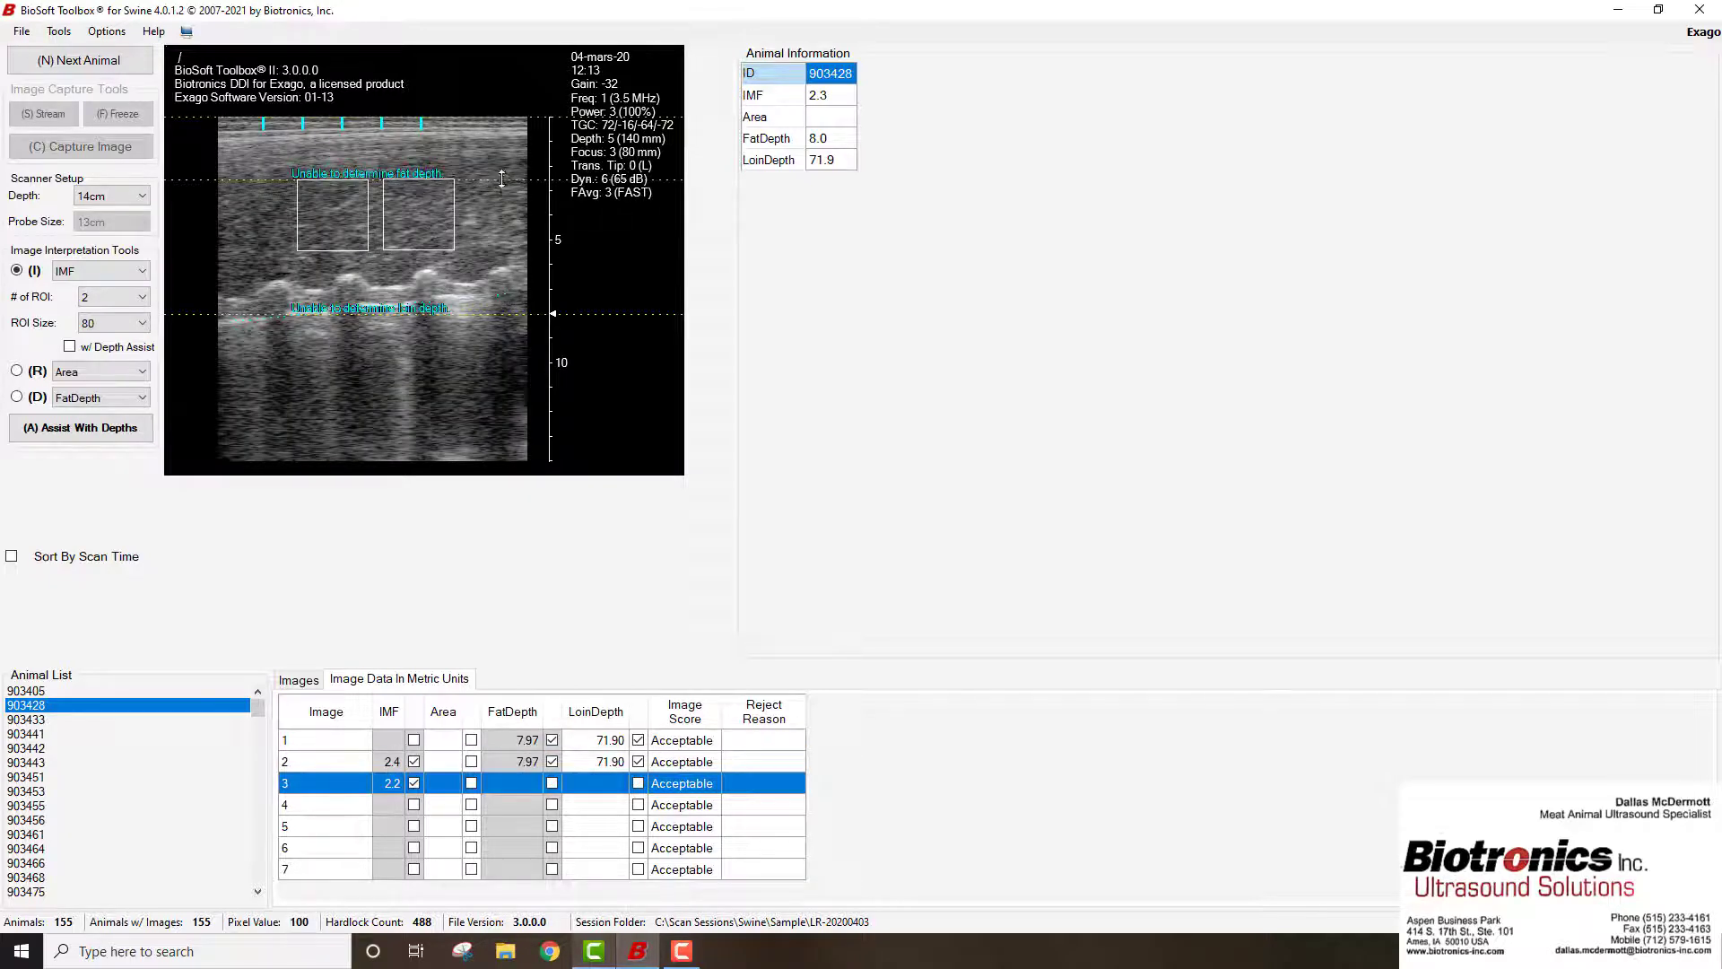
{"action": "left_click_drag", "start_coordinate": [502, 178], "coordinate": [505, 136]}
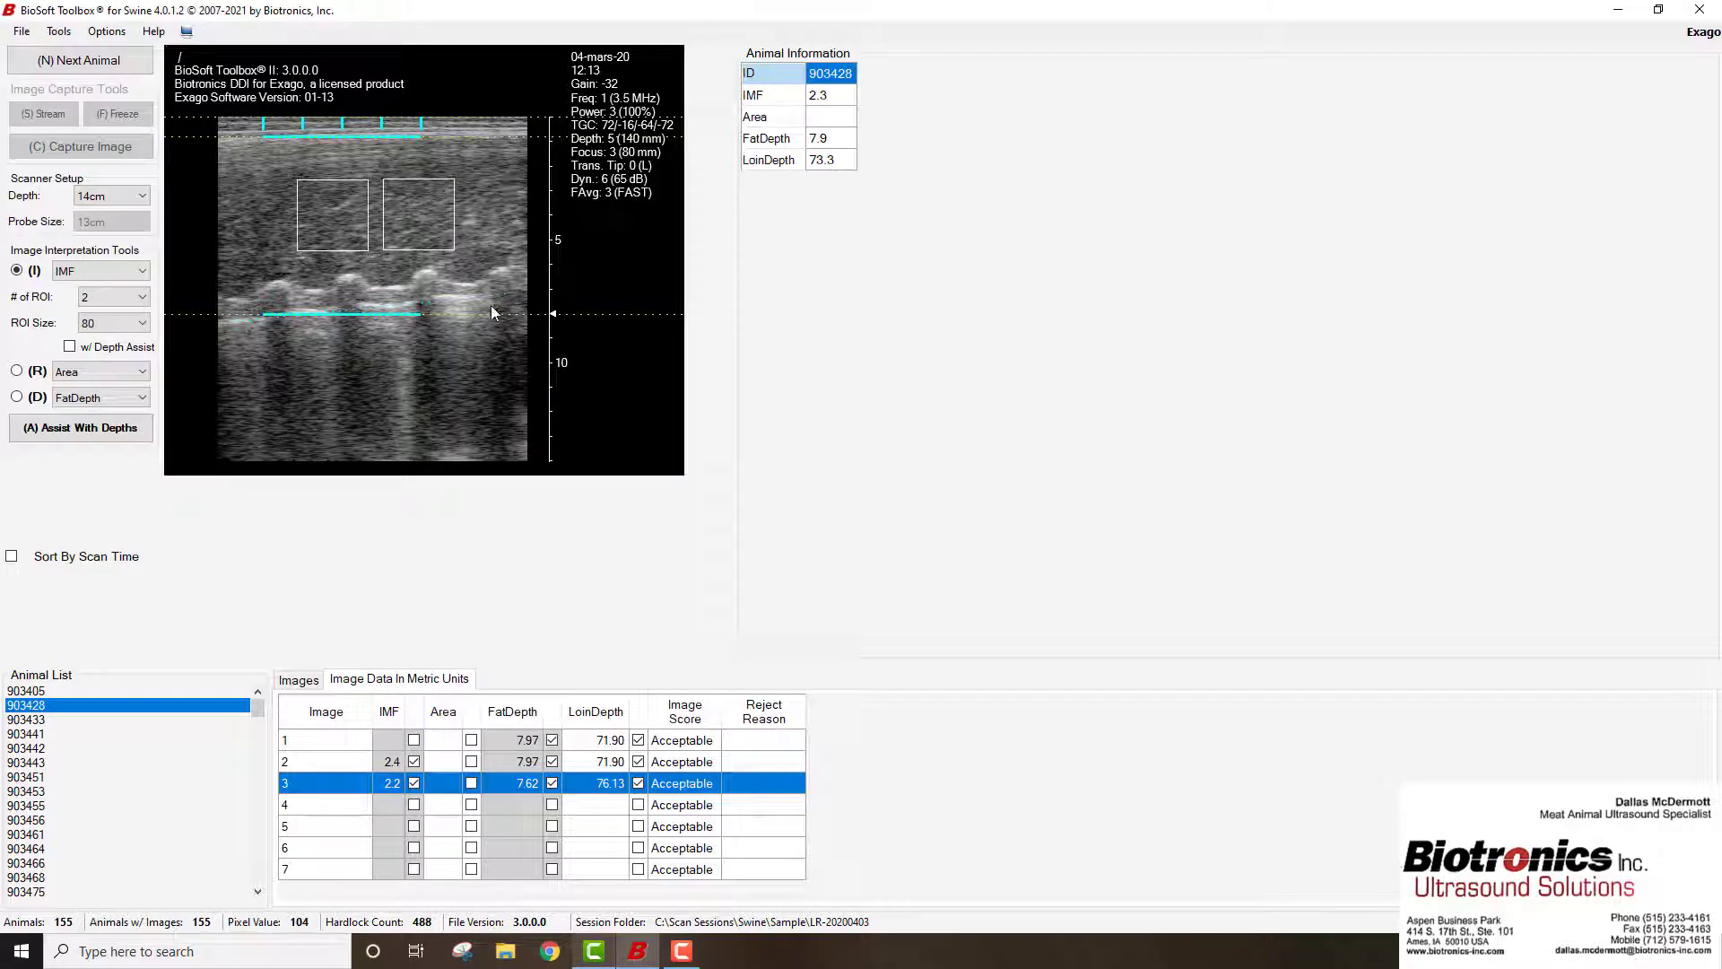
{"action": "left_click_drag", "start_coordinate": [486, 308], "coordinate": [490, 308]}
{"action": "mouse_move", "coordinate": [417, 217]}
{"action": "left_mouse_down"}
{"action": "mouse_move", "coordinate": [318, 232]}
{"action": "mouse_move", "coordinate": [407, 226]}
{"action": "left_mouse_up"}
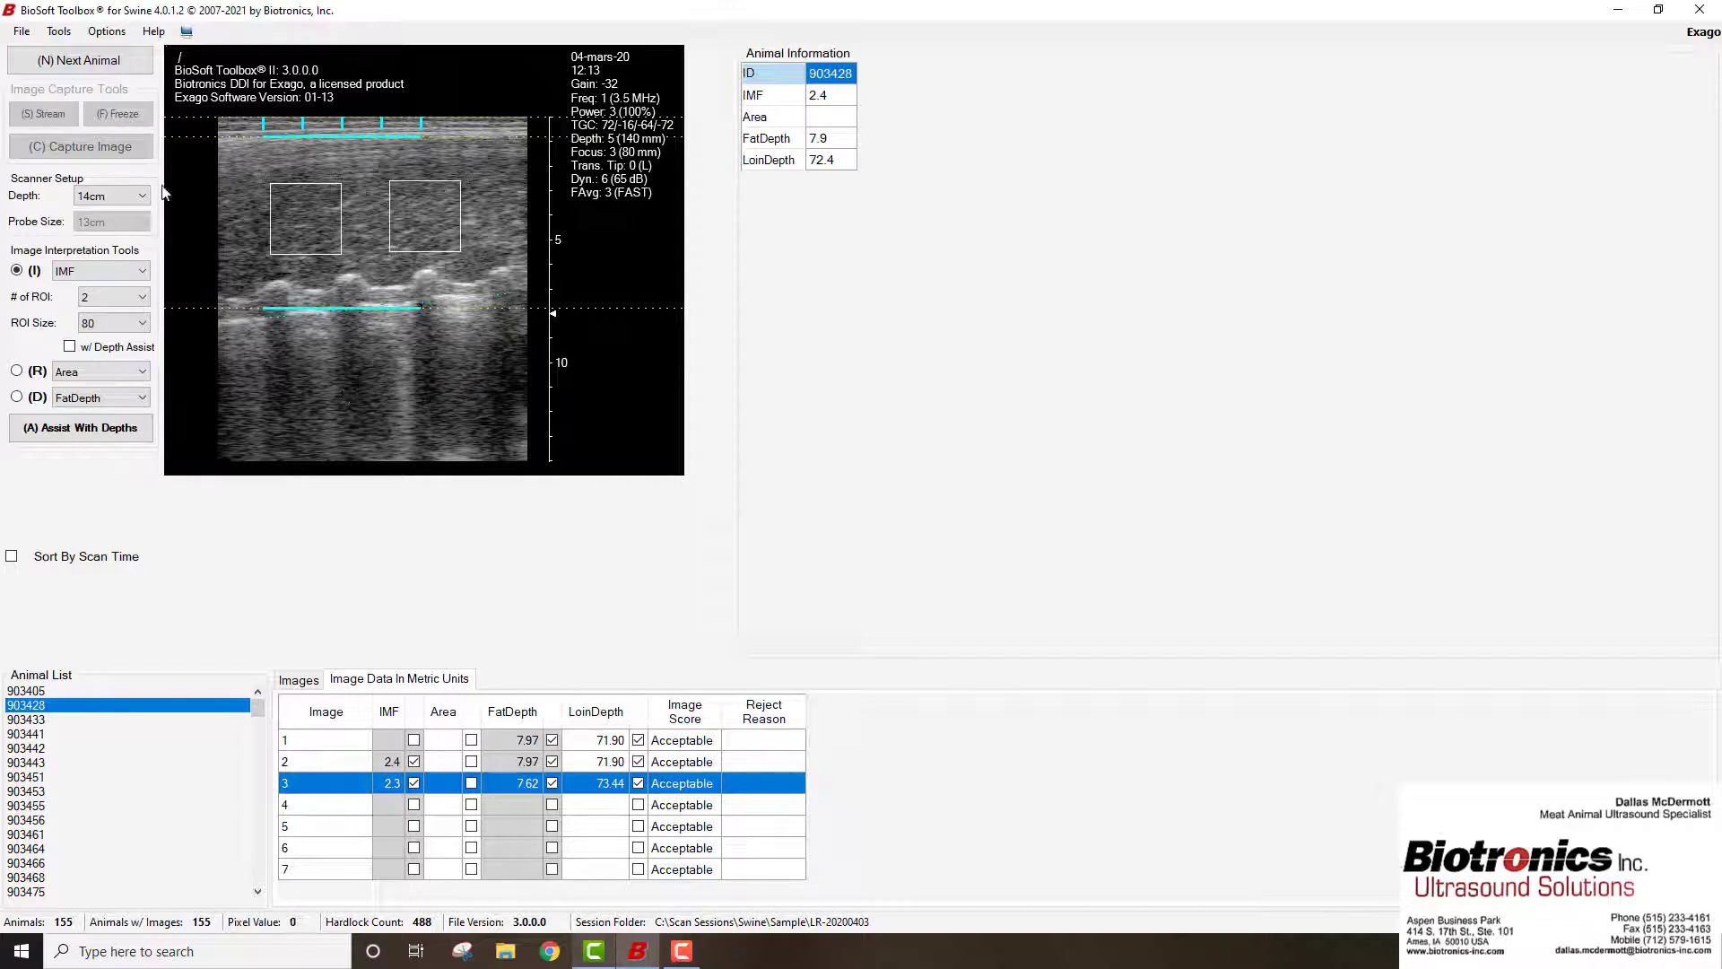
Open the scan session for location Sample with scan date 10th Rib-18-Jan-21
{"action": "left_click", "coordinate": [25, 34]}
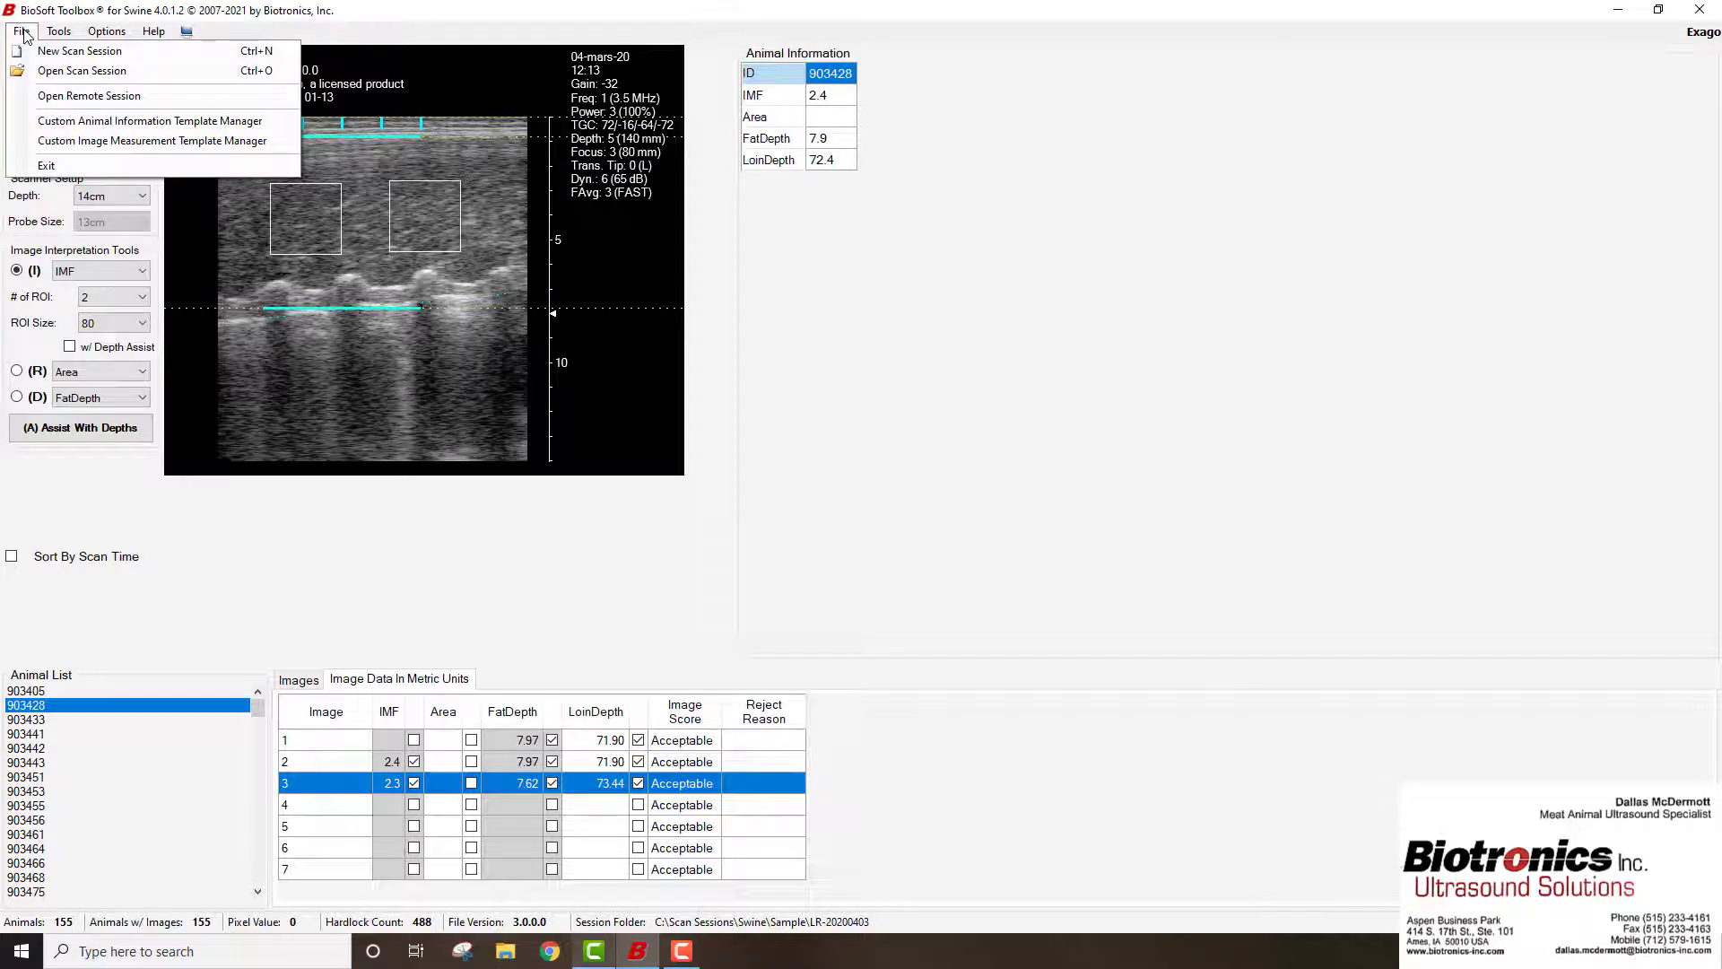
{"action": "left_click", "coordinate": [80, 72]}
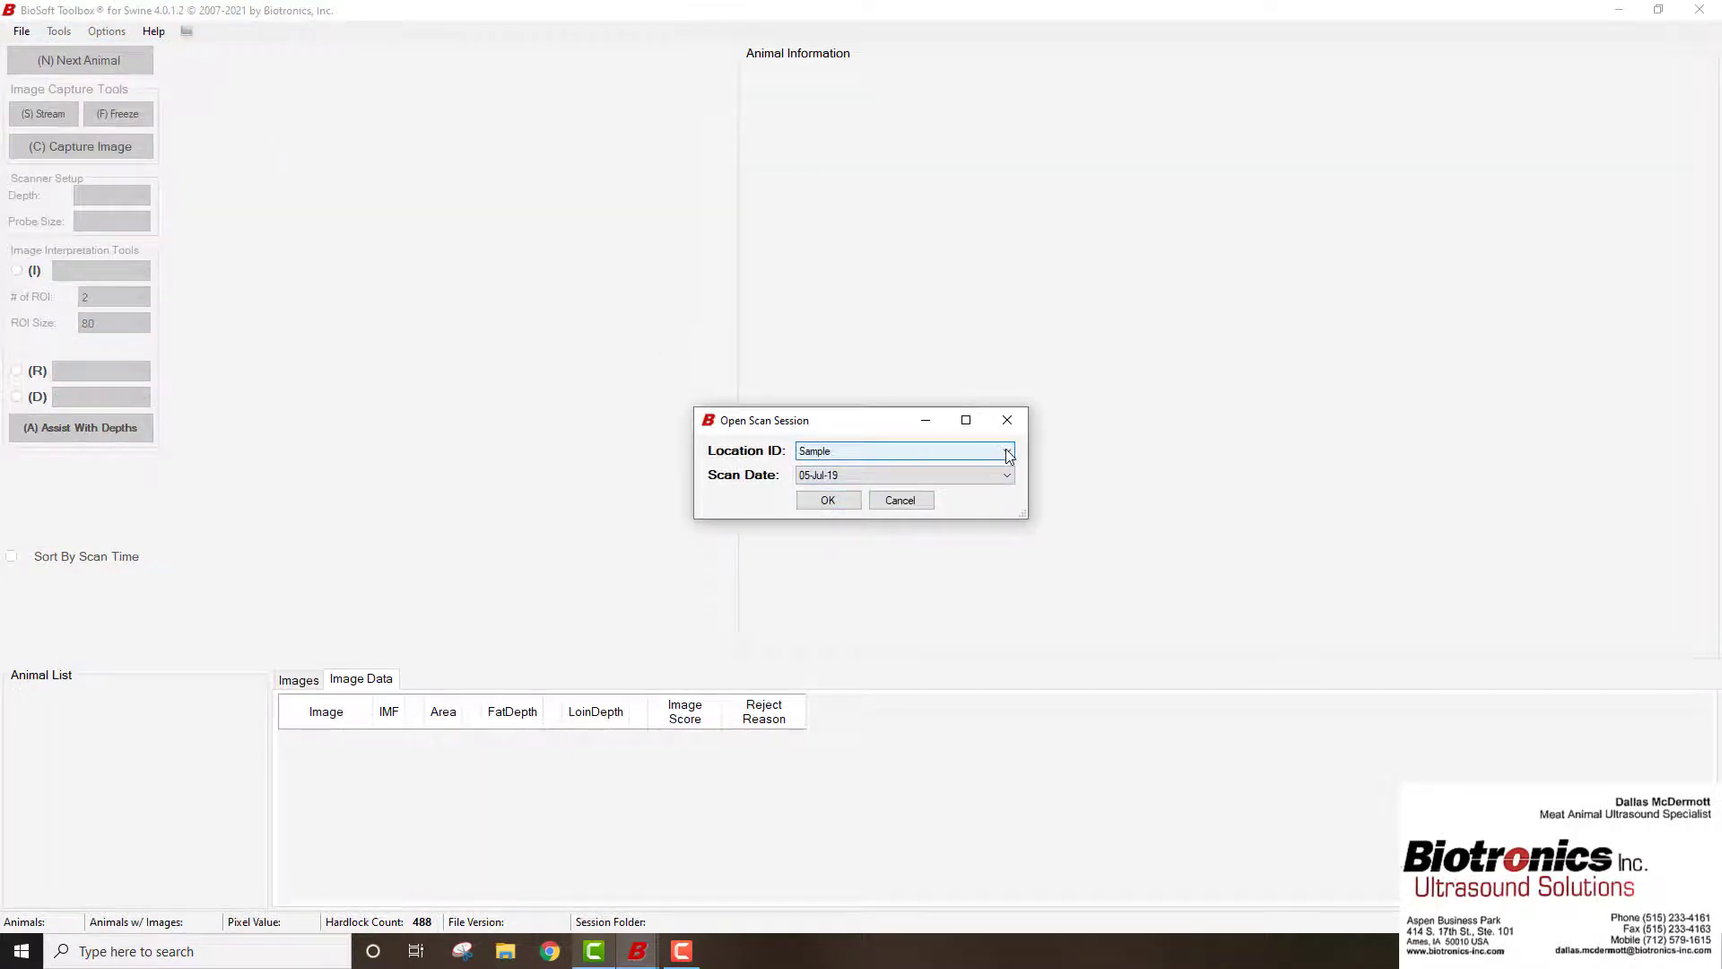
{"action": "left_click", "coordinate": [1006, 450]}
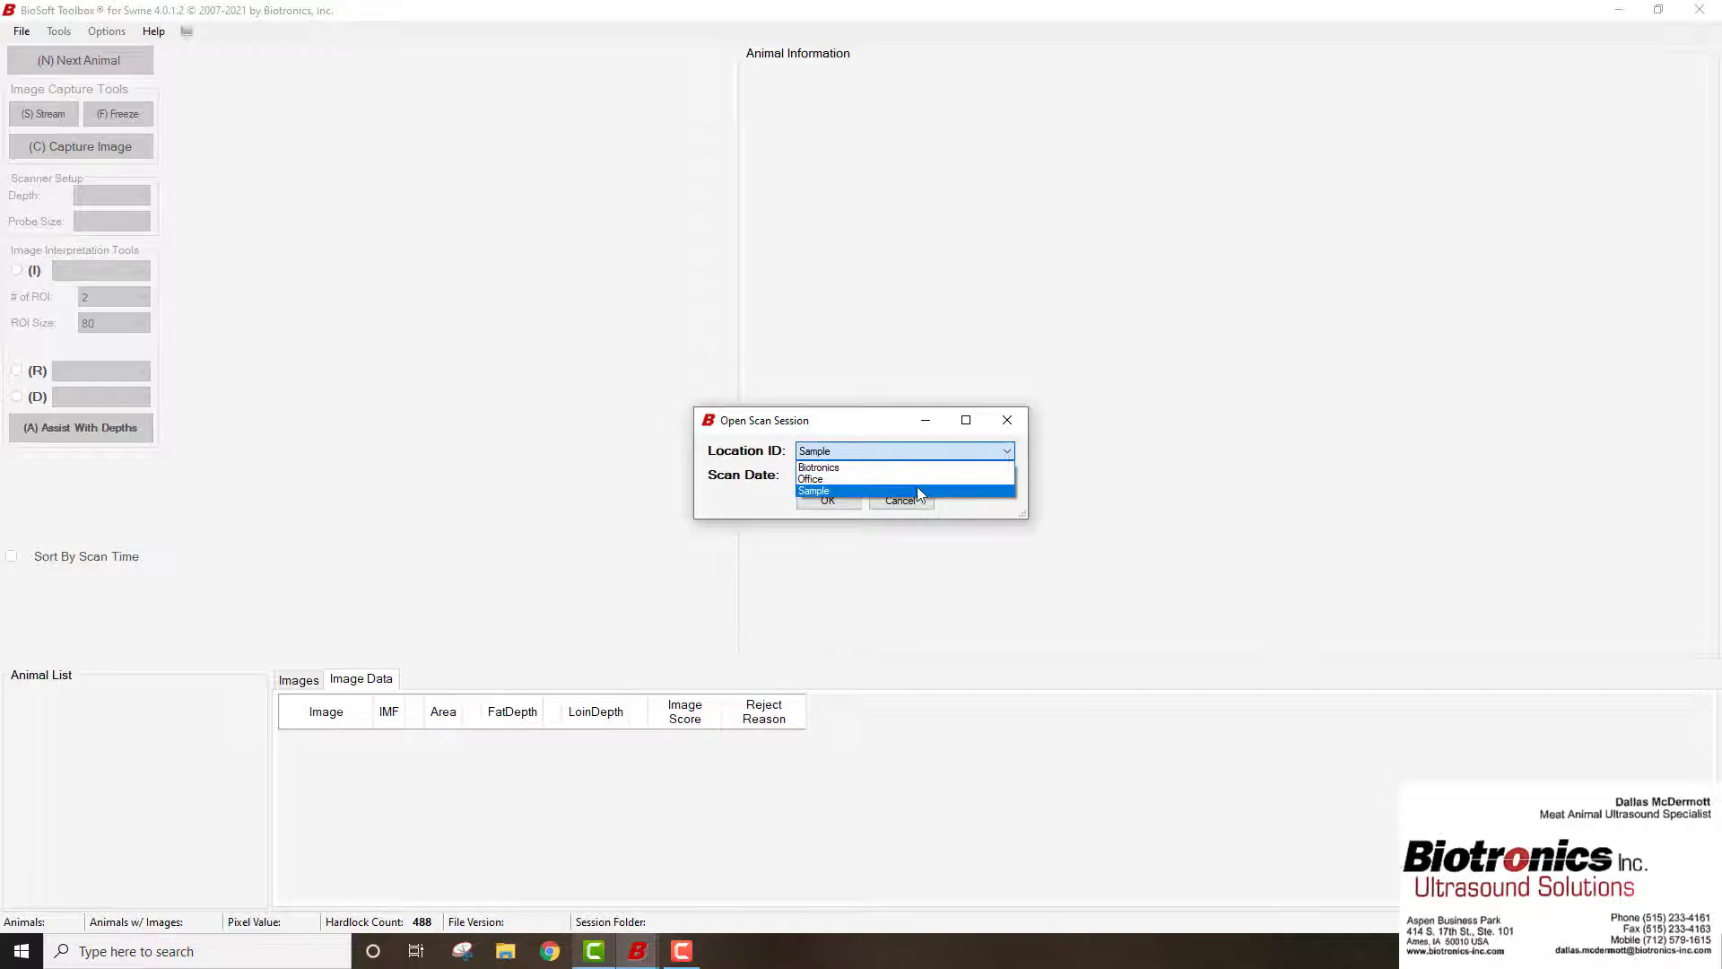
{"action": "left_click", "coordinate": [838, 490]}
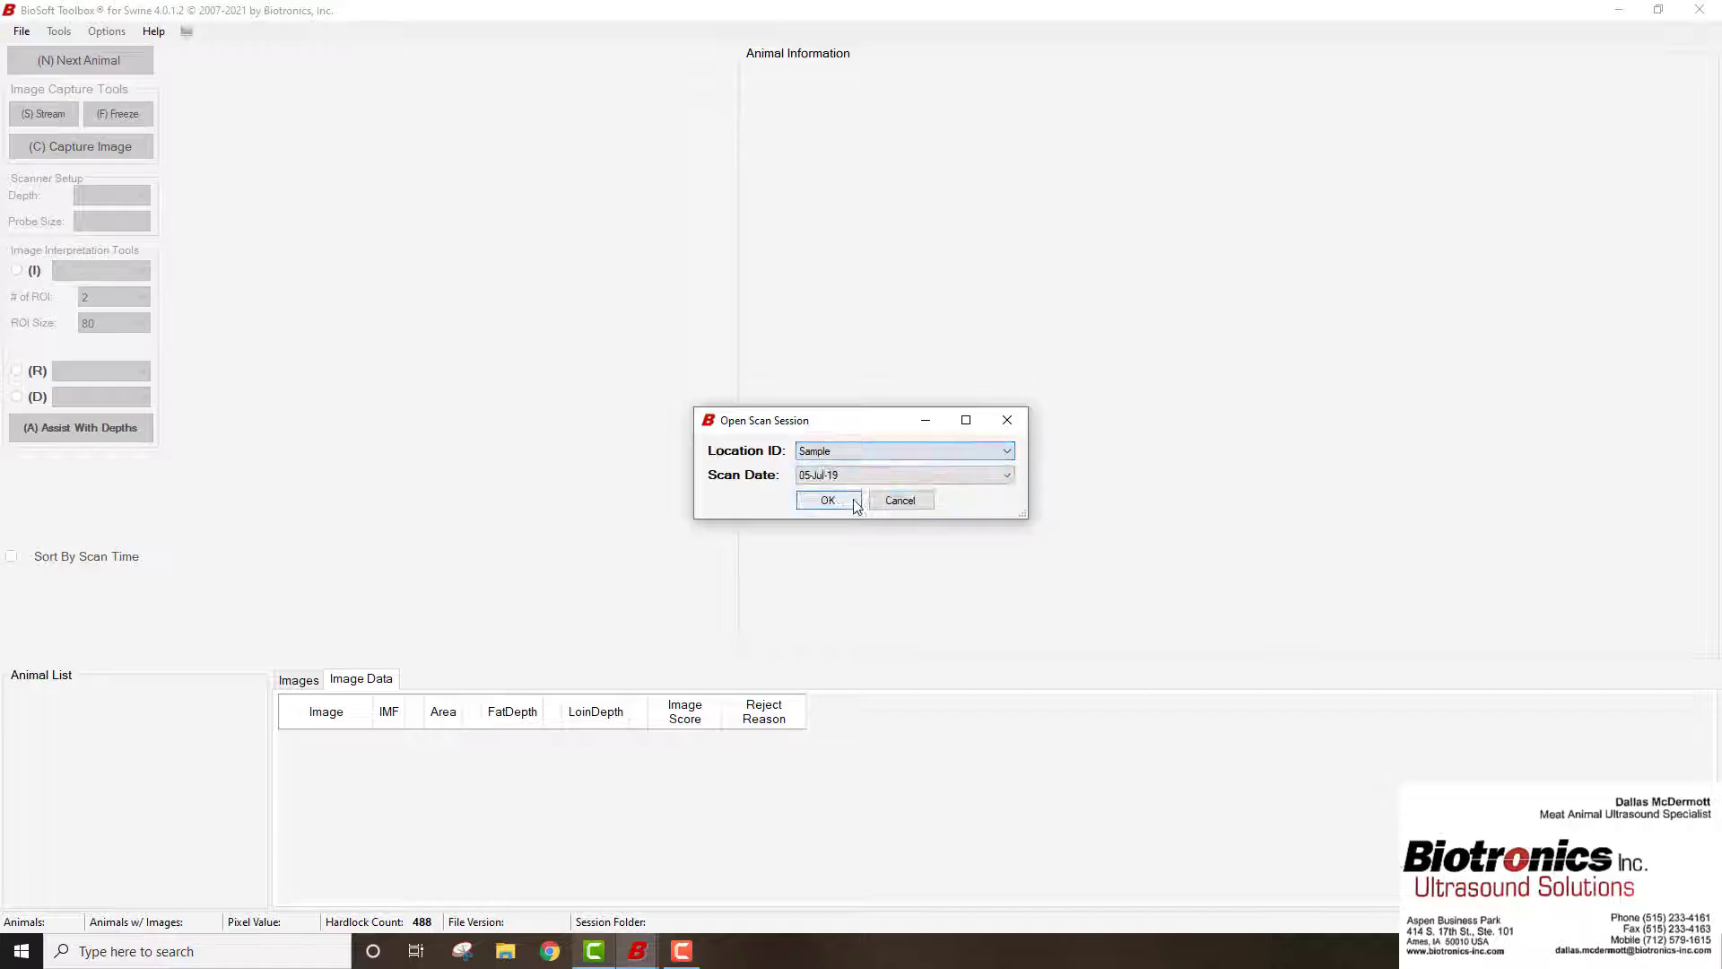
{"action": "left_click", "coordinate": [982, 474]}
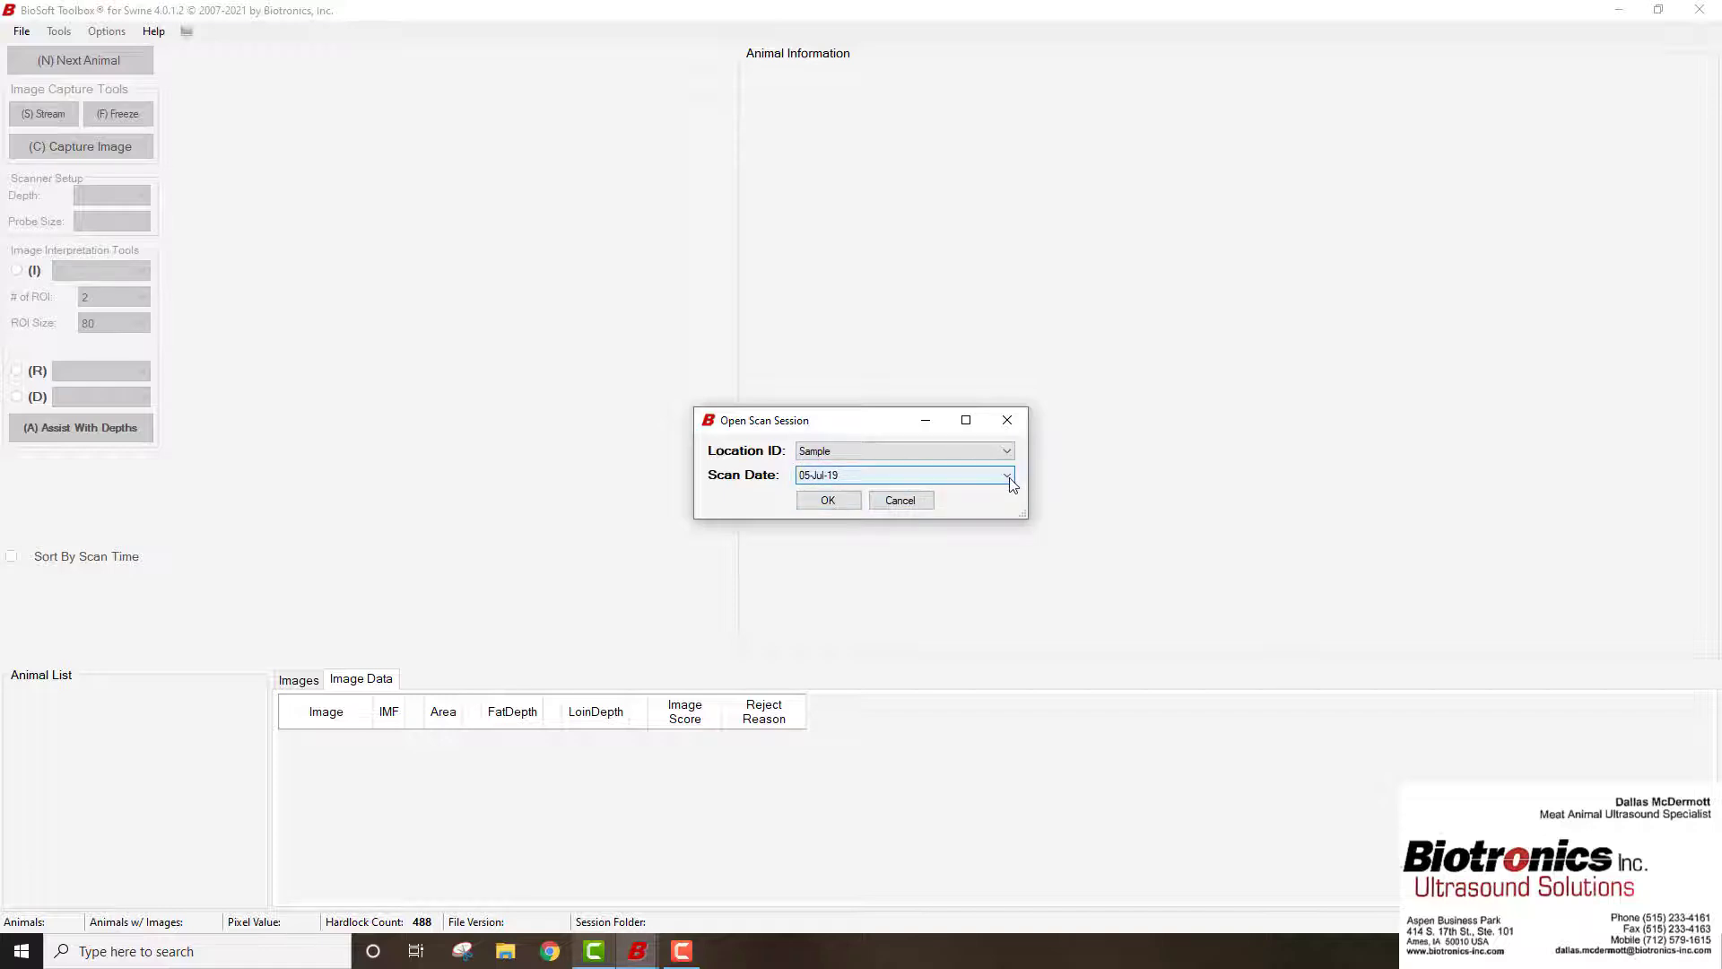
{"action": "left_click", "coordinate": [1009, 478]}
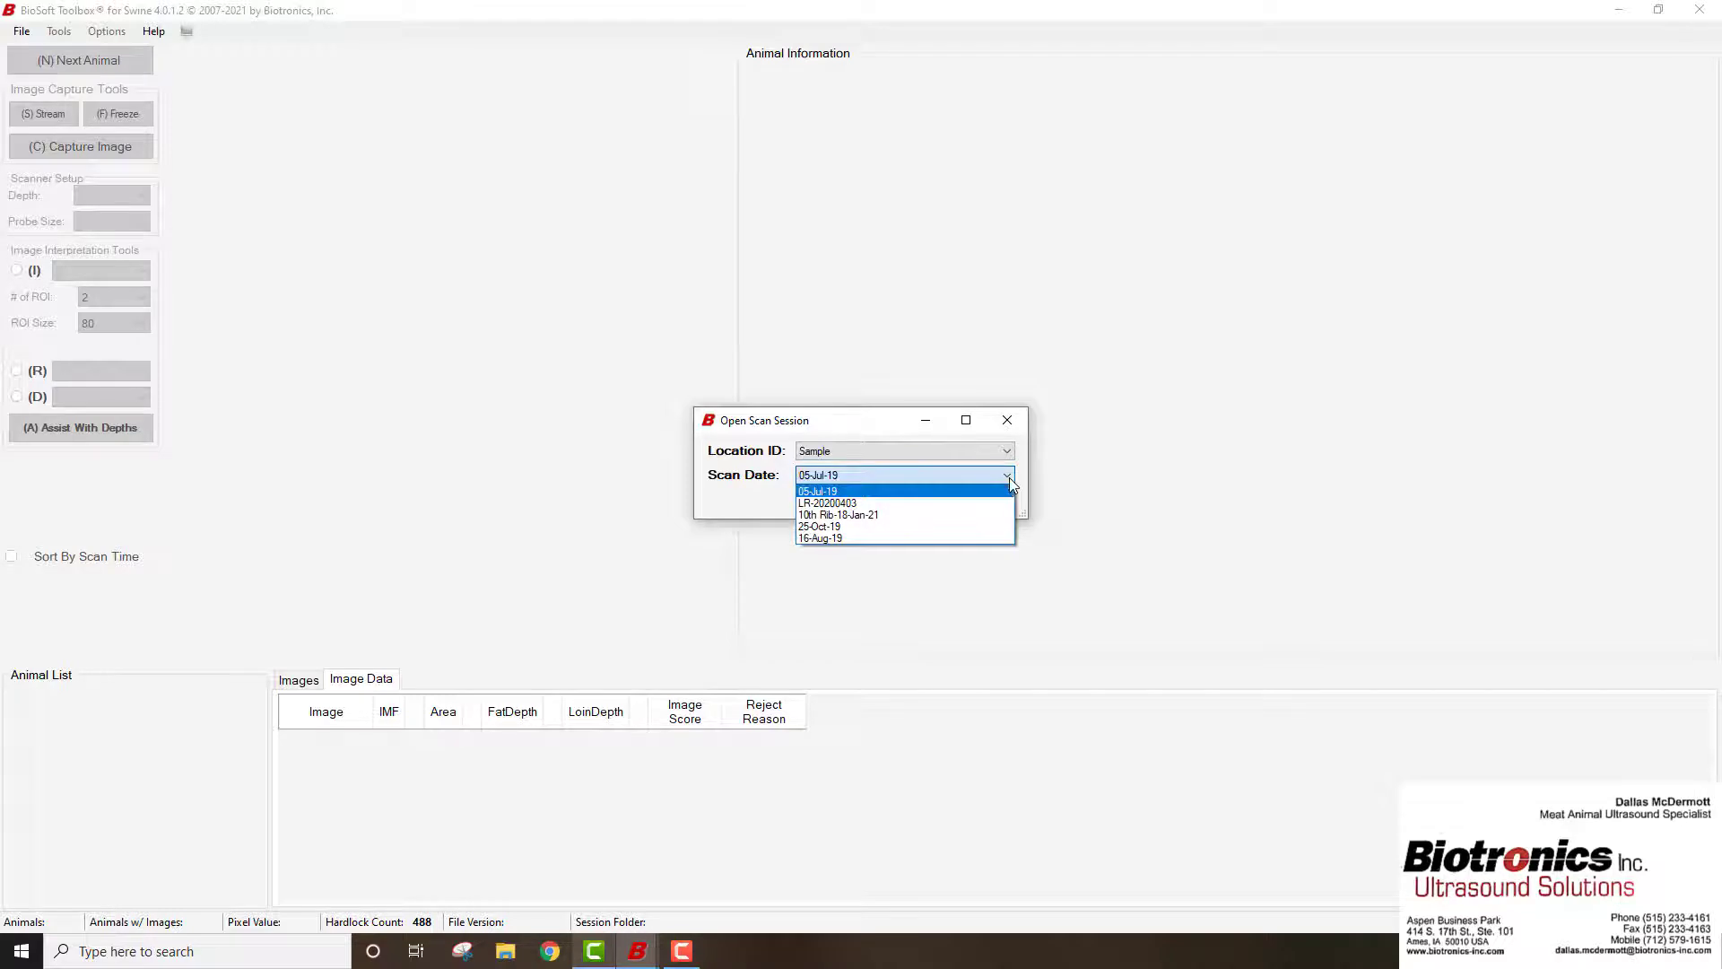
{"action": "left_click", "coordinate": [876, 518]}
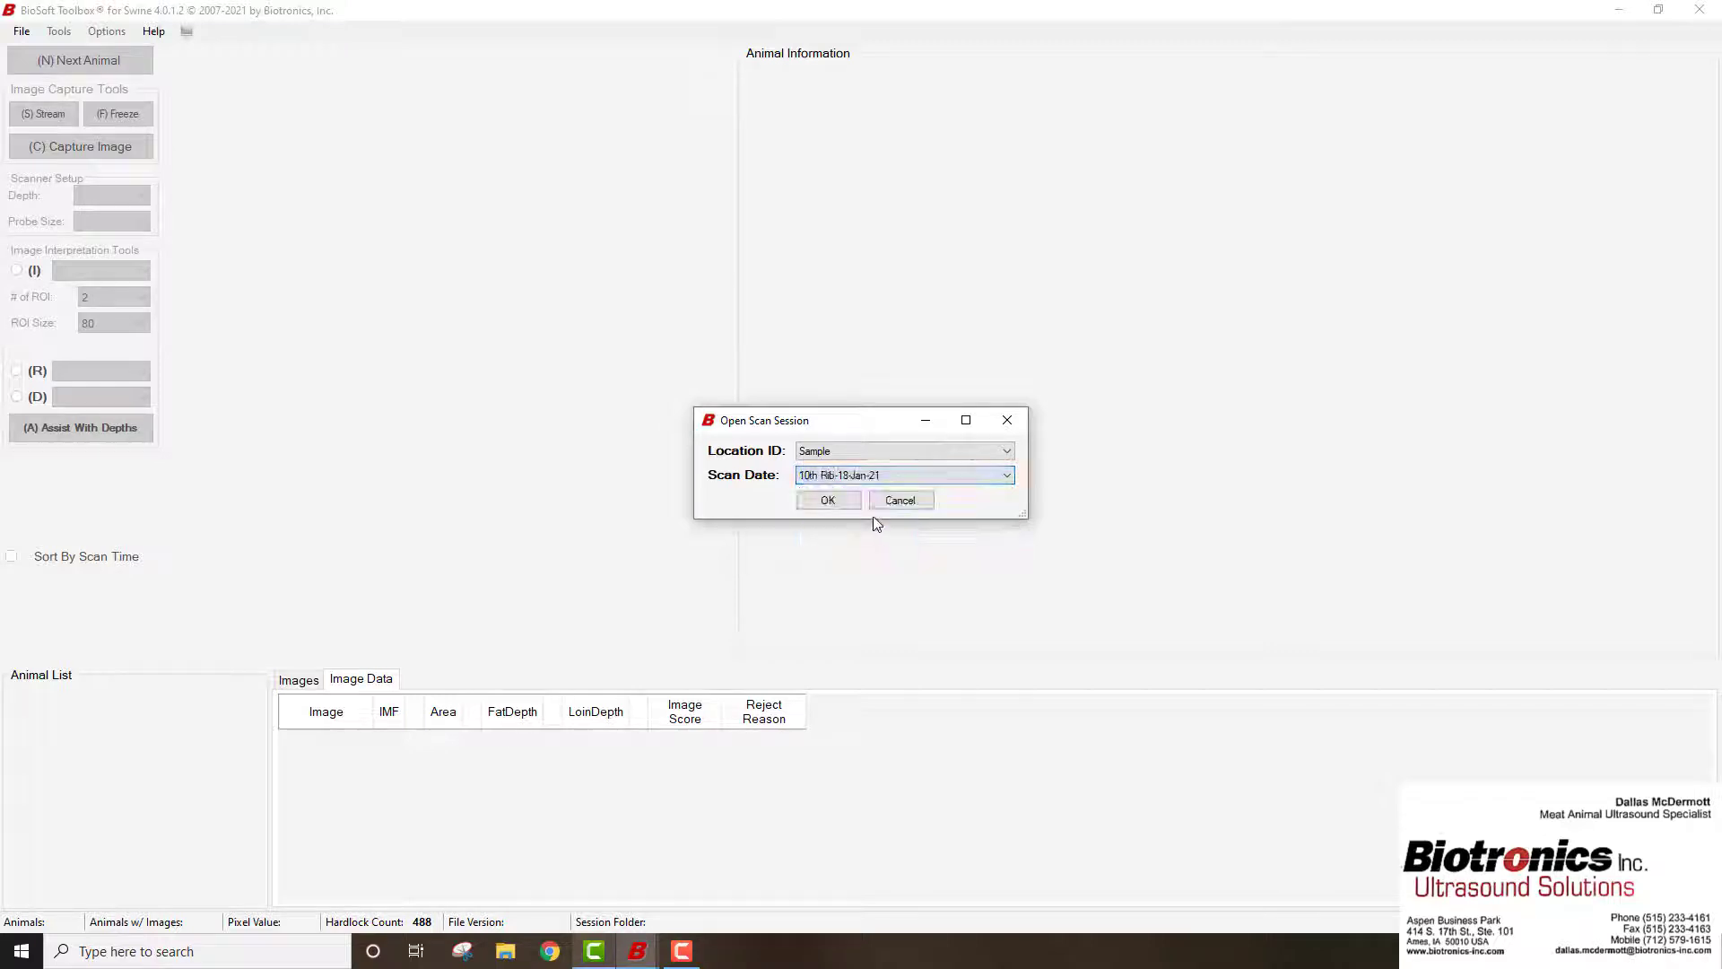
{"action": "left_click", "coordinate": [843, 502]}
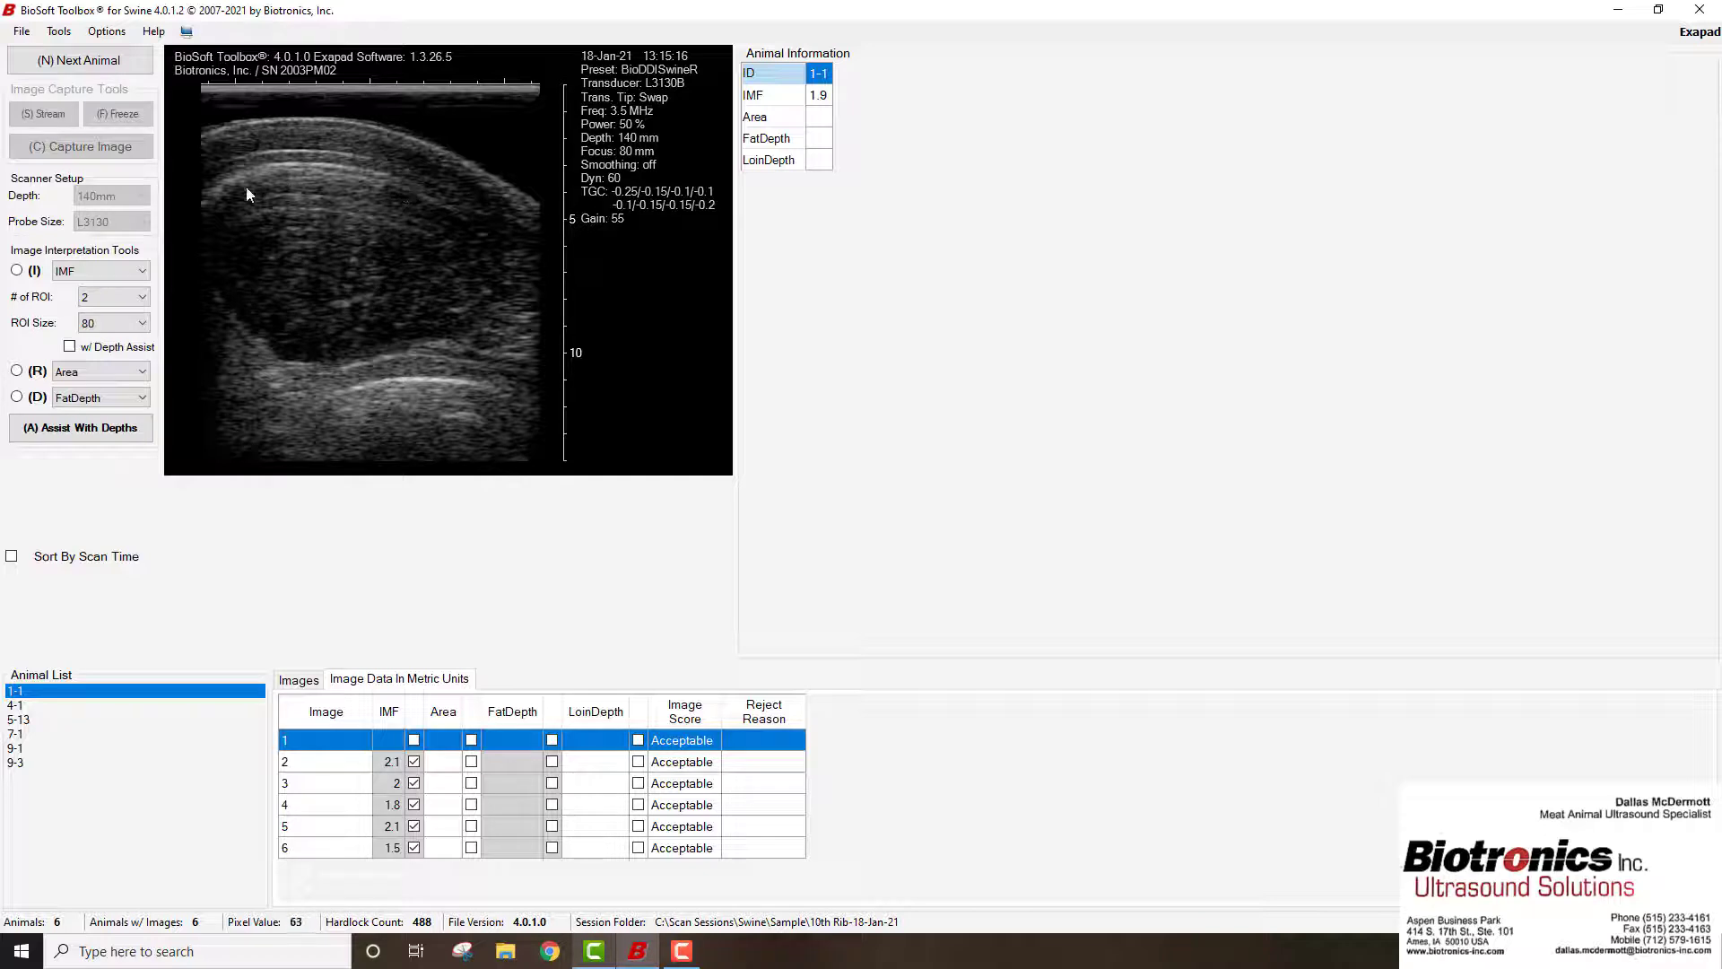
On animal 1-1's image 1, trace the loin area at about 64.5 and draw a fat depth line of about 19 mm
{"action": "left_click", "coordinate": [16, 371]}
{"action": "mouse_move", "coordinate": [386, 179]}
{"action": "left_mouse_down"}
{"action": "mouse_move", "coordinate": [232, 180]}
{"action": "mouse_move", "coordinate": [205, 204]}
{"action": "mouse_move", "coordinate": [208, 293]}
{"action": "mouse_move", "coordinate": [289, 356]}
{"action": "mouse_move", "coordinate": [410, 352]}
{"action": "mouse_move", "coordinate": [483, 324]}
{"action": "mouse_move", "coordinate": [506, 262]}
{"action": "mouse_move", "coordinate": [396, 183]}
{"action": "left_mouse_up"}
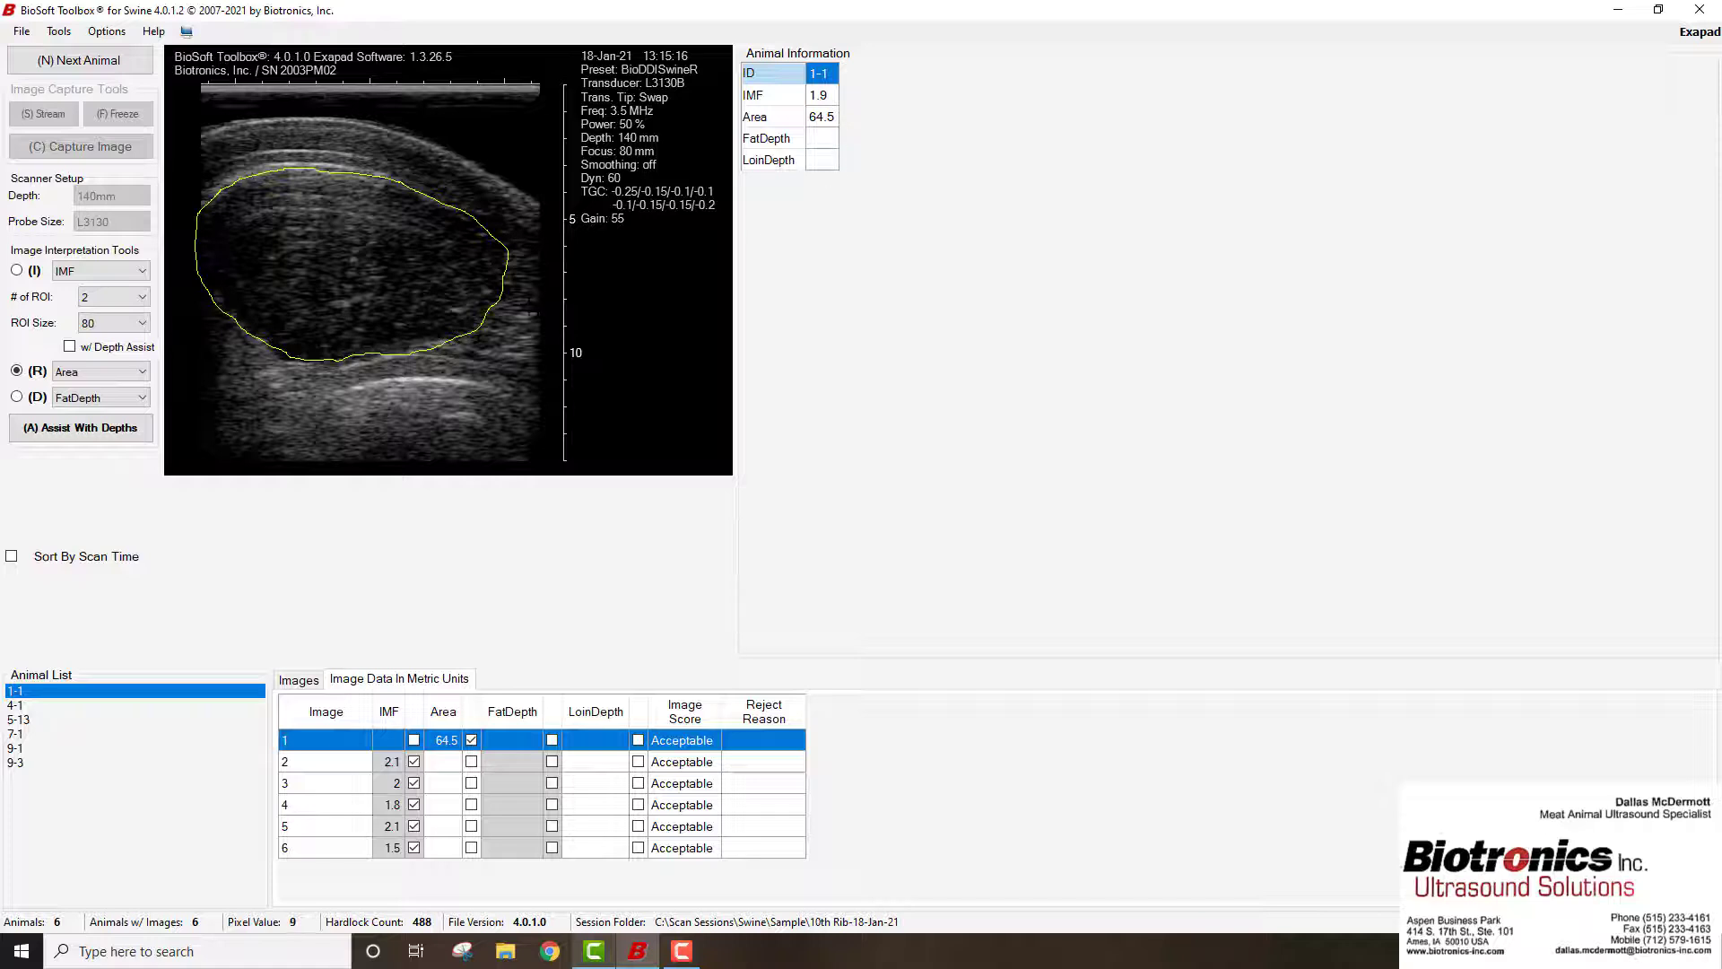
{"action": "left_click", "coordinate": [24, 428]}
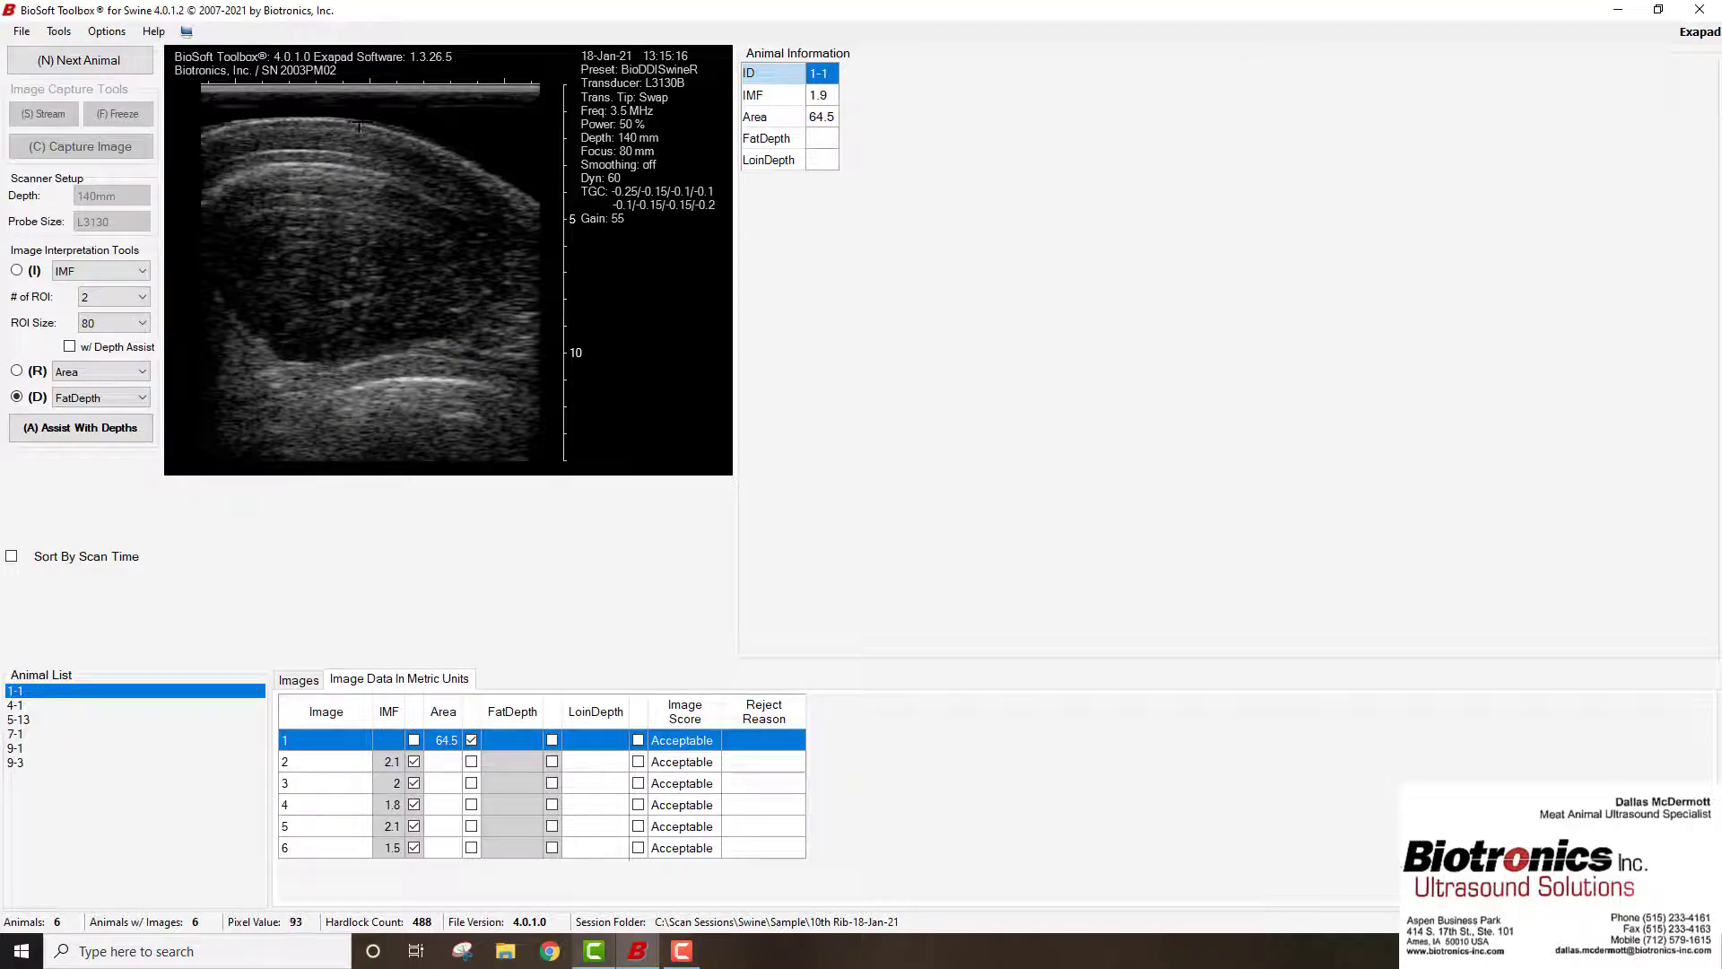
{"action": "left_click_drag", "start_coordinate": [359, 125], "coordinate": [355, 172]}
Draw a loin depth line of about 76 mm from the top to the bottom of the loin on animal 1-1's image 1
{"action": "left_click", "coordinate": [140, 404]}
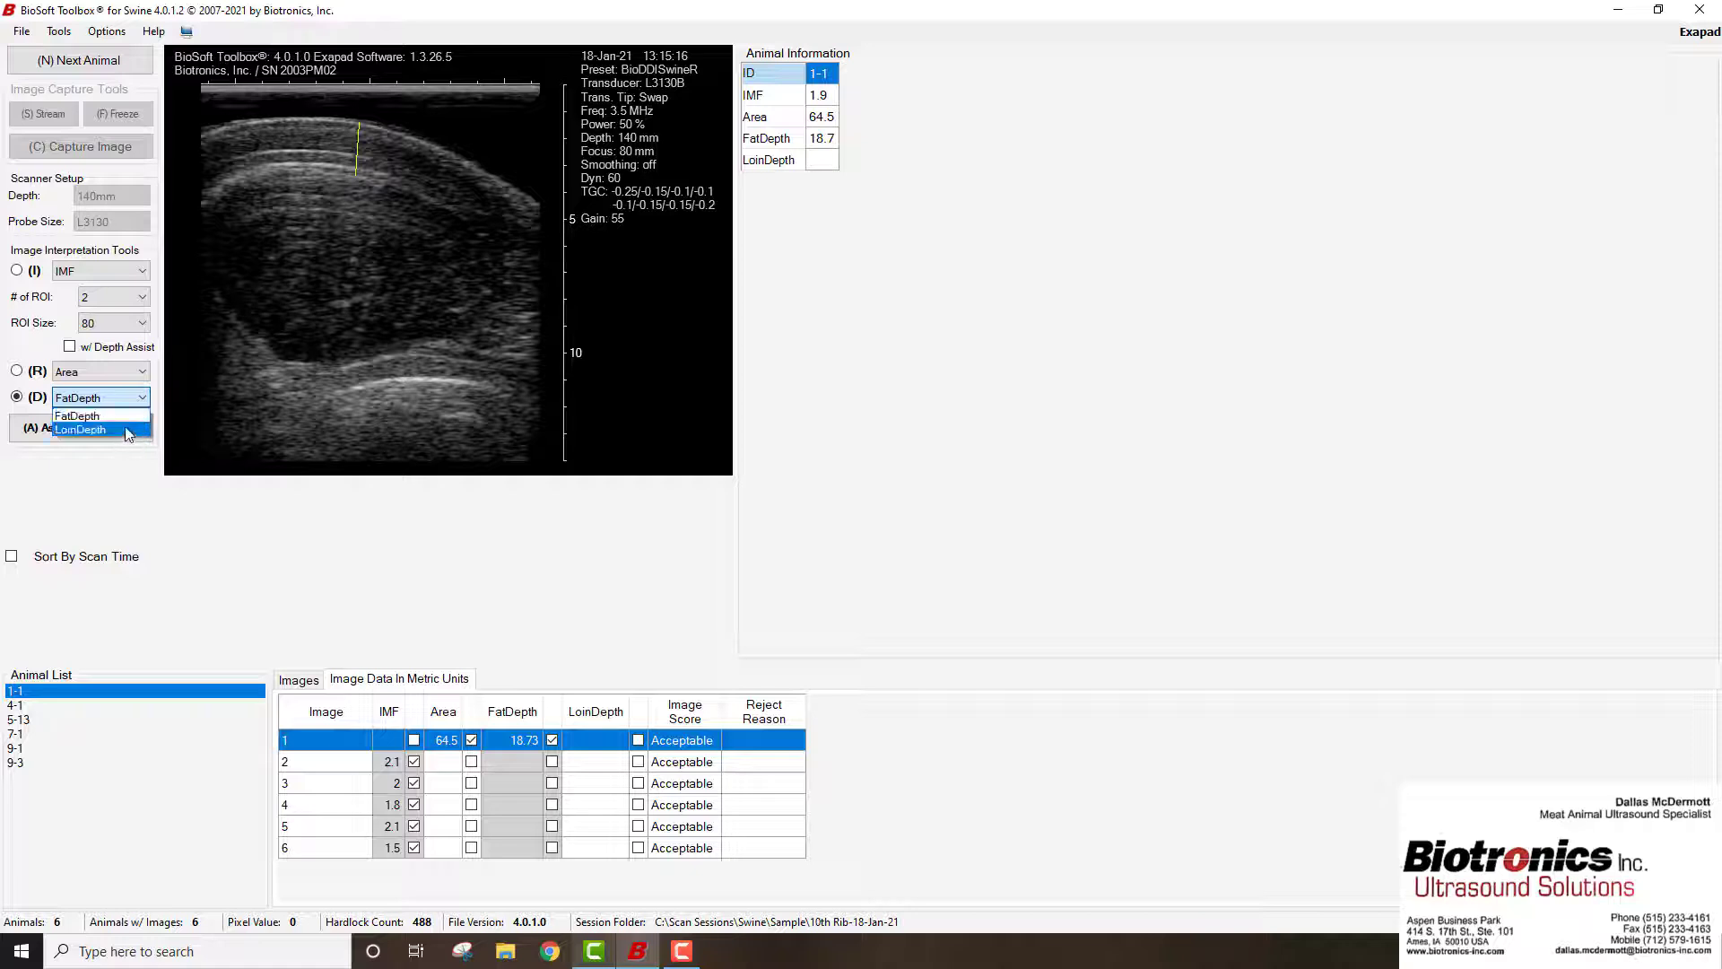
{"action": "left_click", "coordinate": [116, 432]}
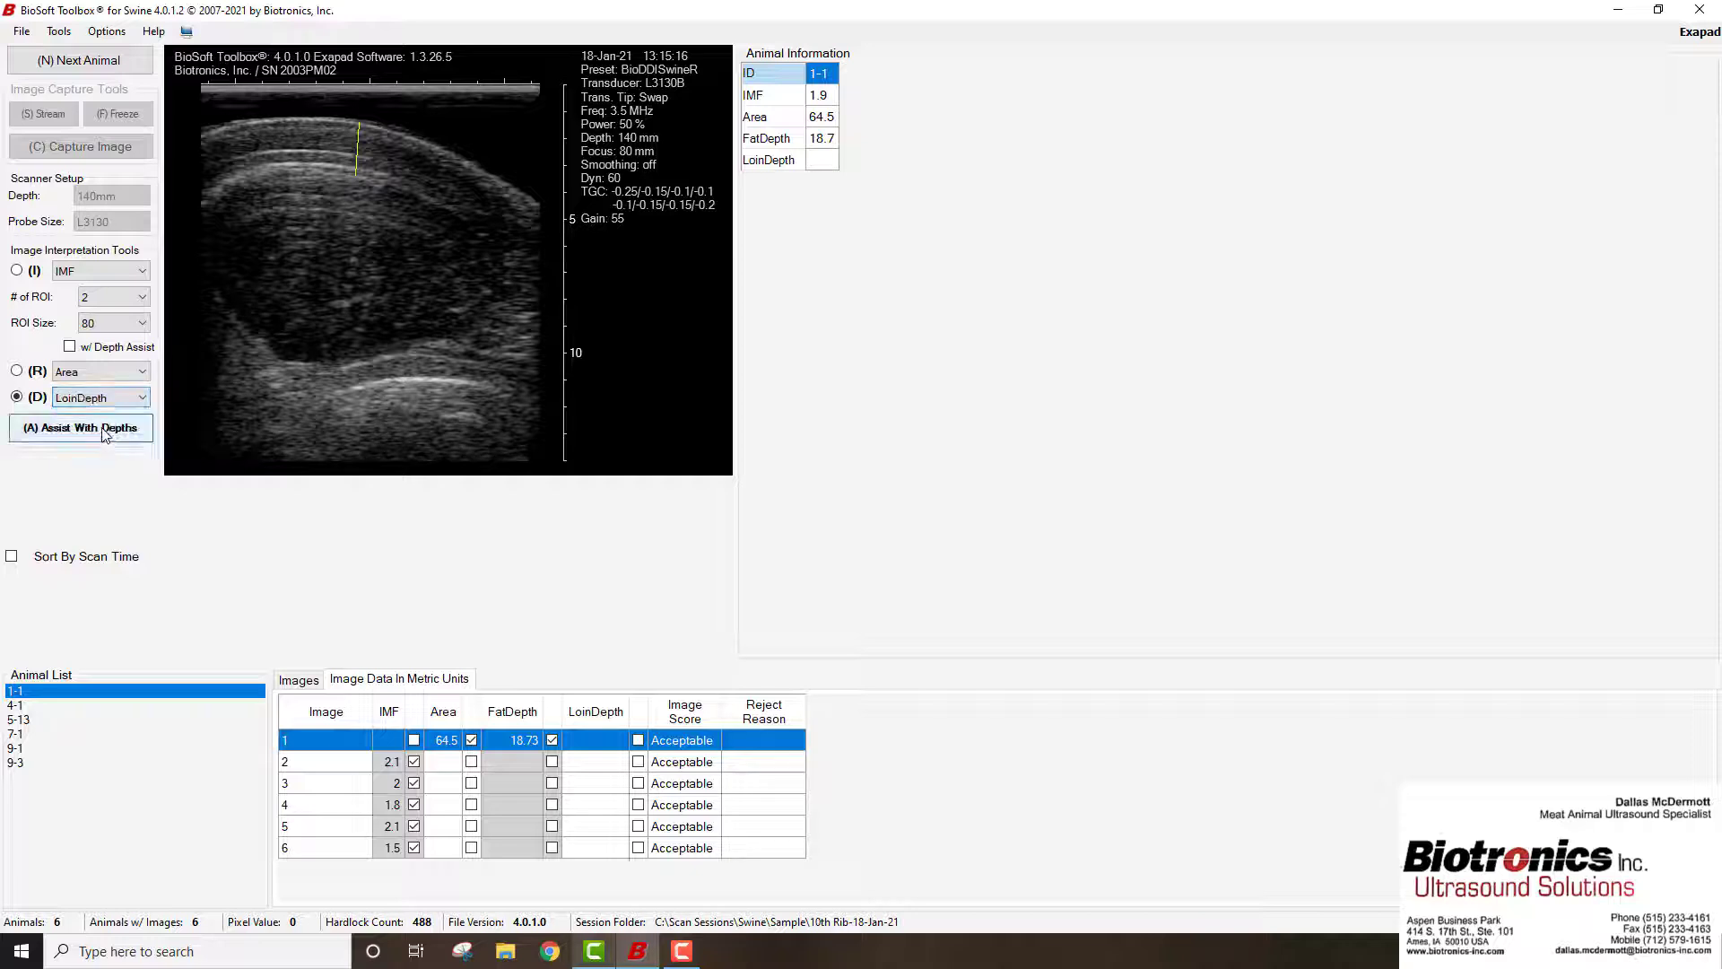
{"action": "left_click", "coordinate": [116, 429]}
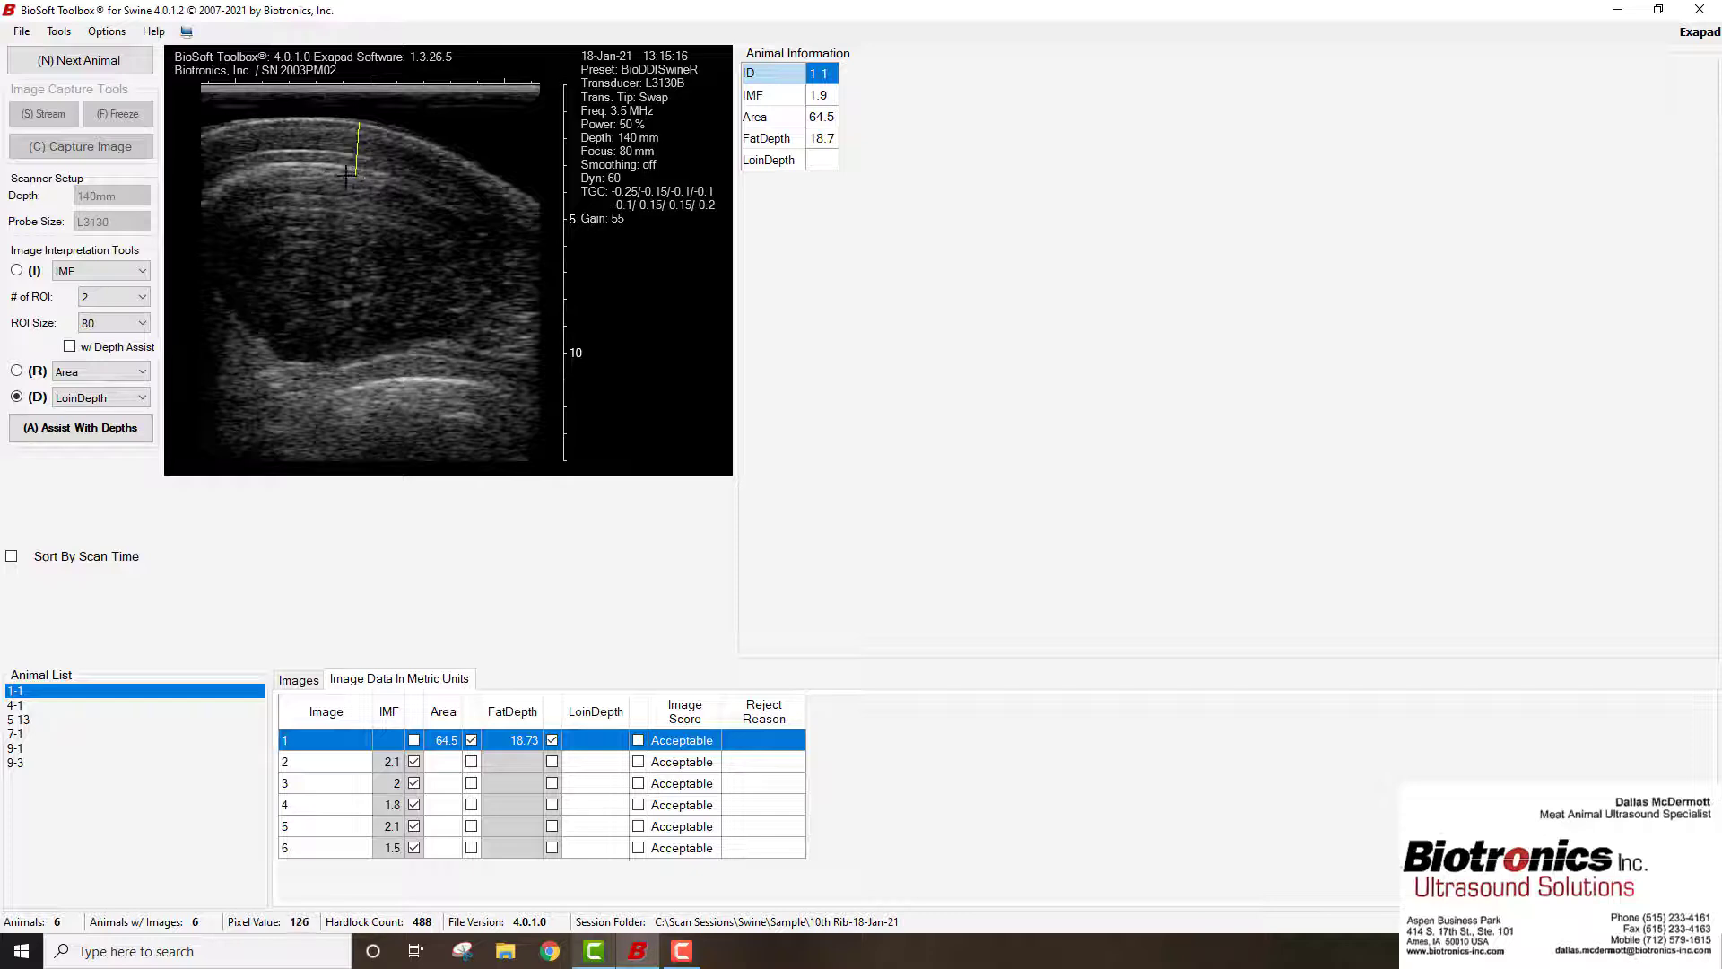
{"action": "left_click_drag", "start_coordinate": [347, 174], "coordinate": [323, 369]}
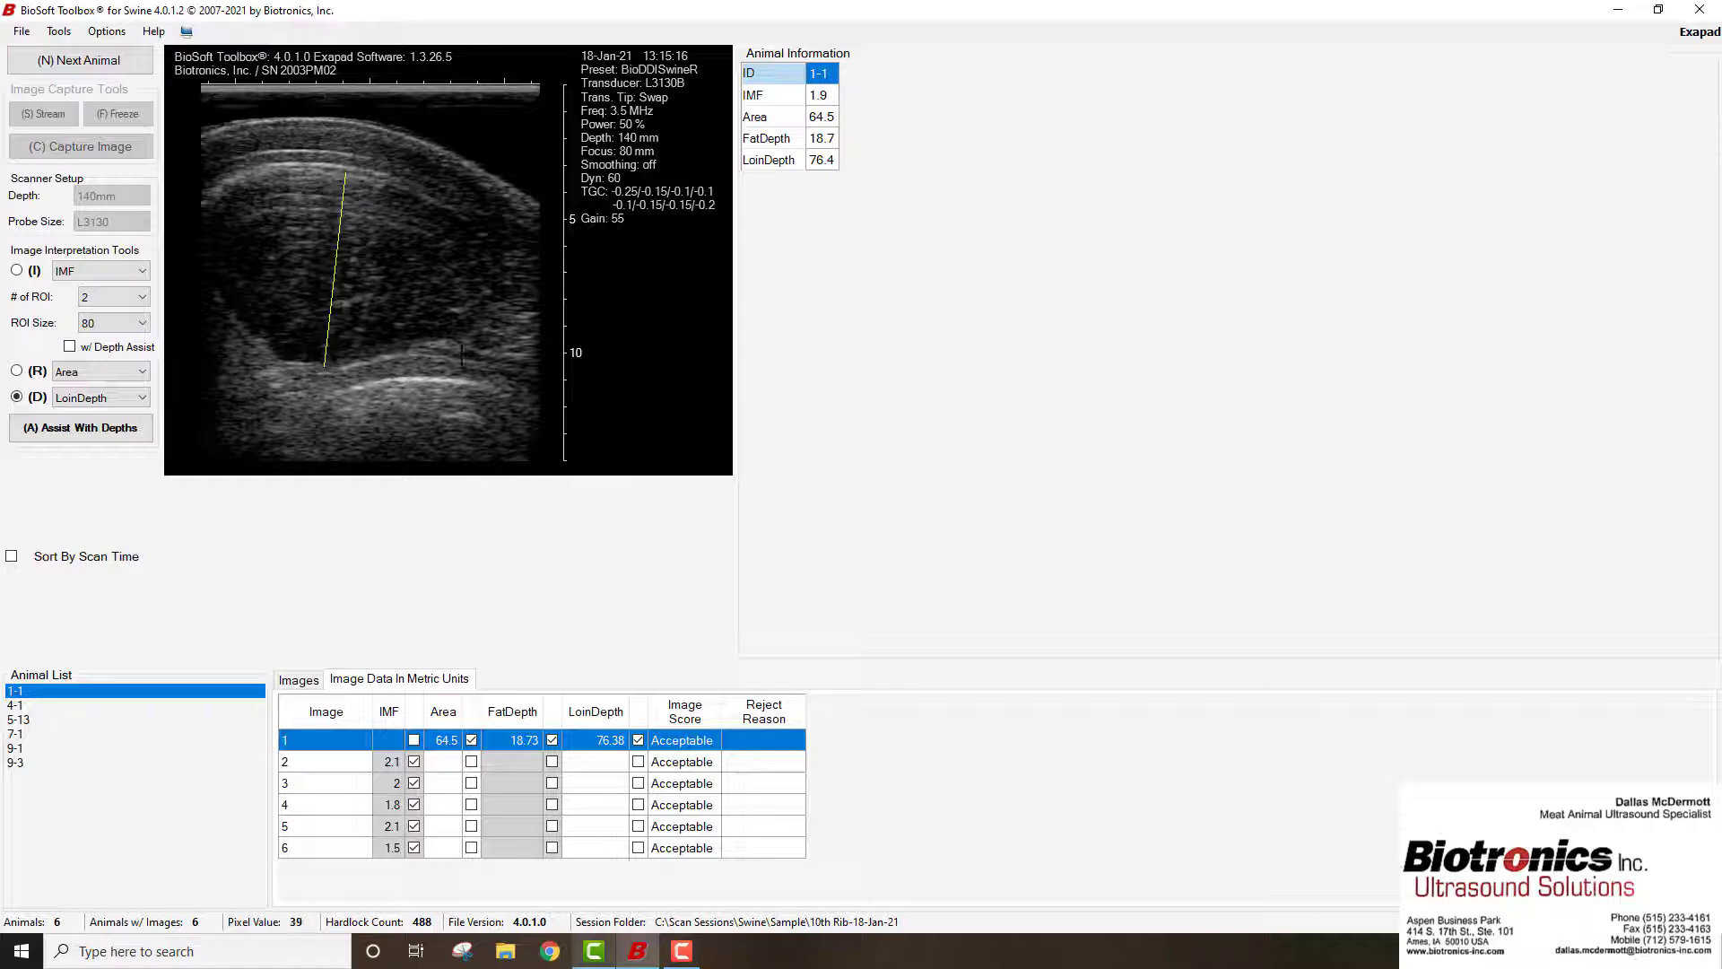
Review the IMF region placement on animal 1-1's images 2 through 6
{"action": "key", "text": "Down"}
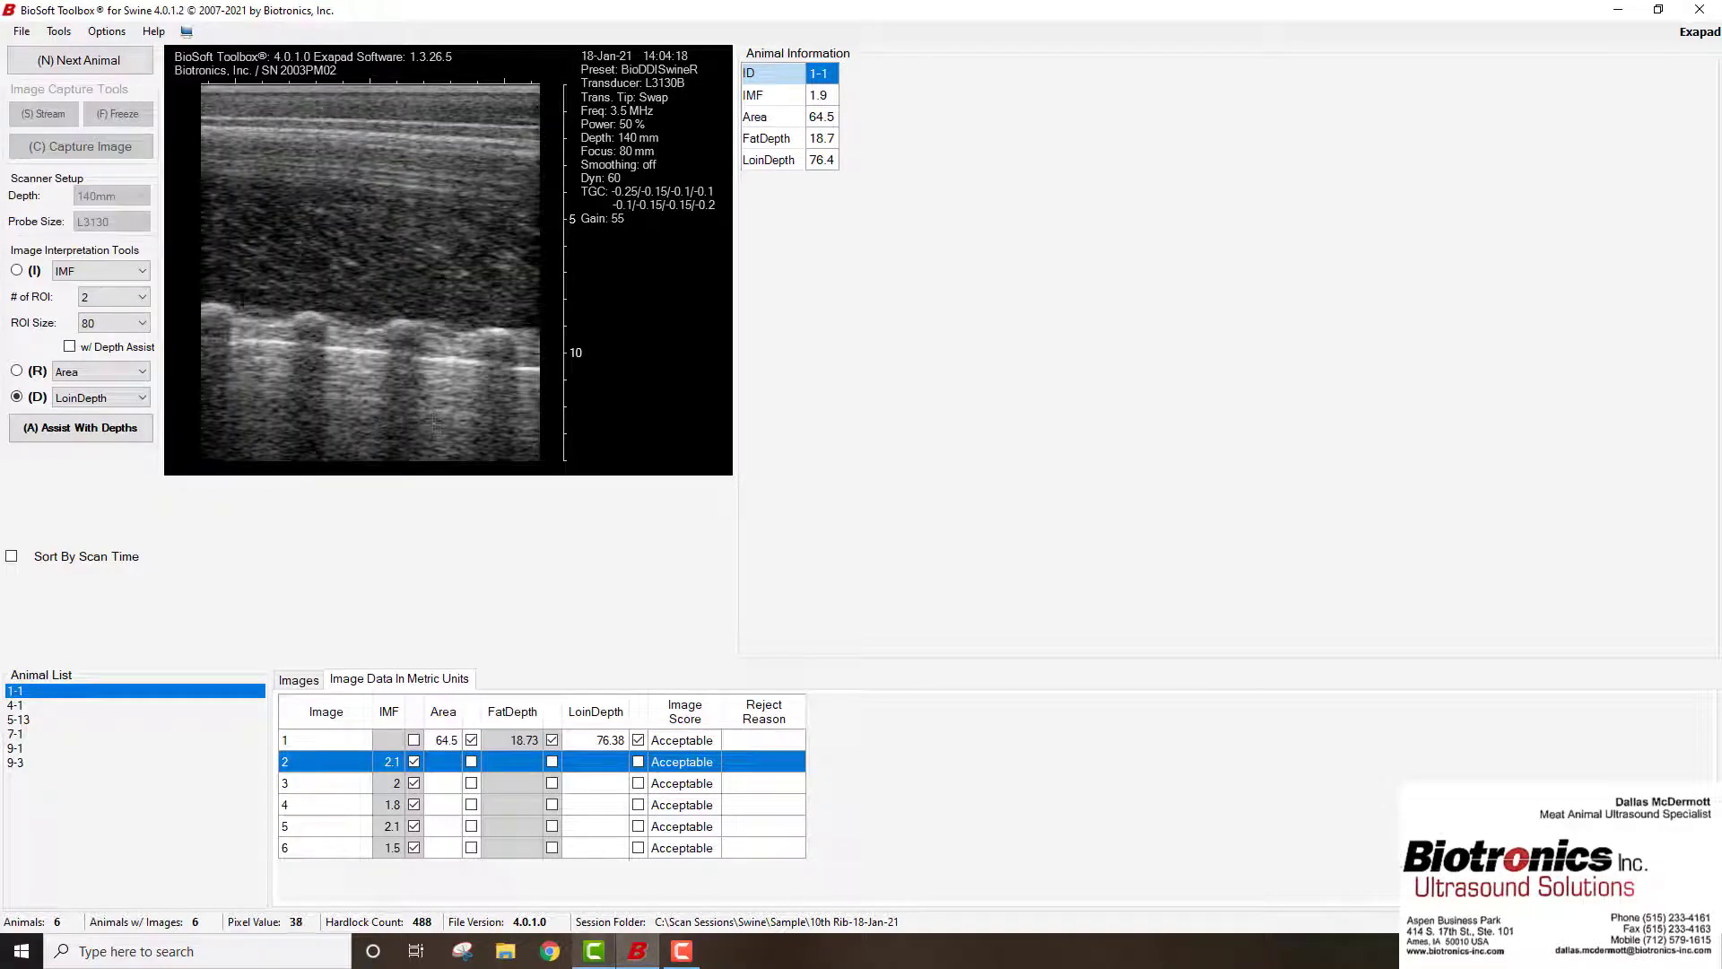
{"action": "left_click", "coordinate": [35, 273]}
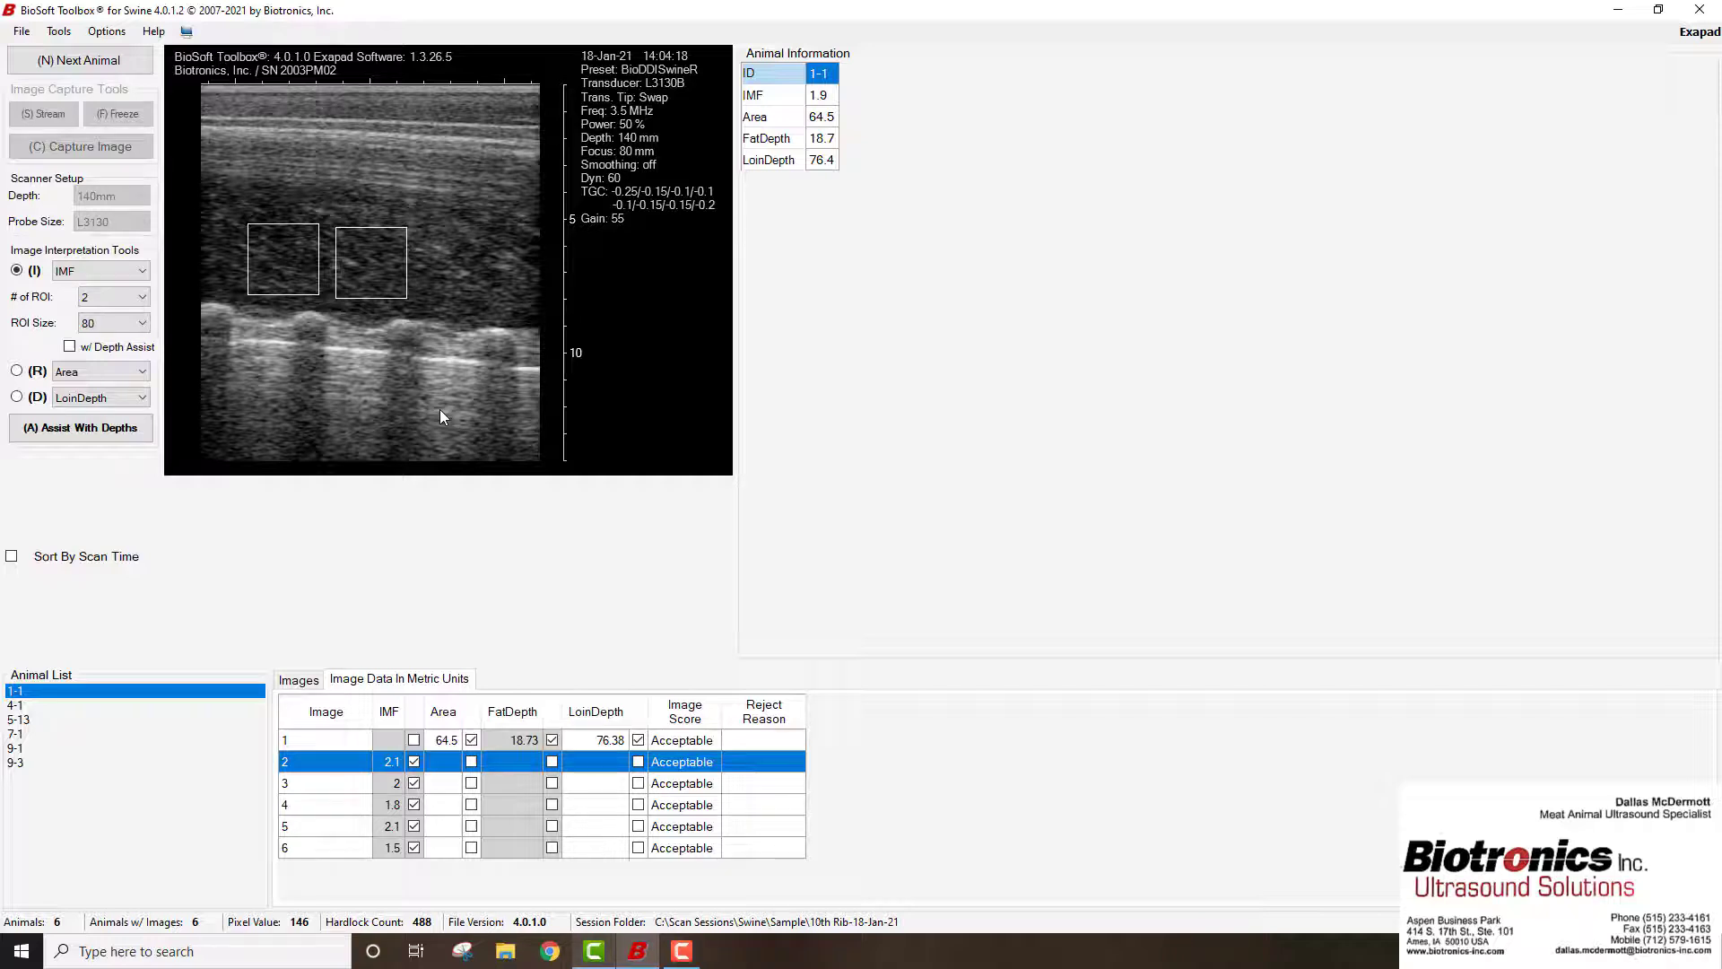
{"action": "key", "text": "Down"}
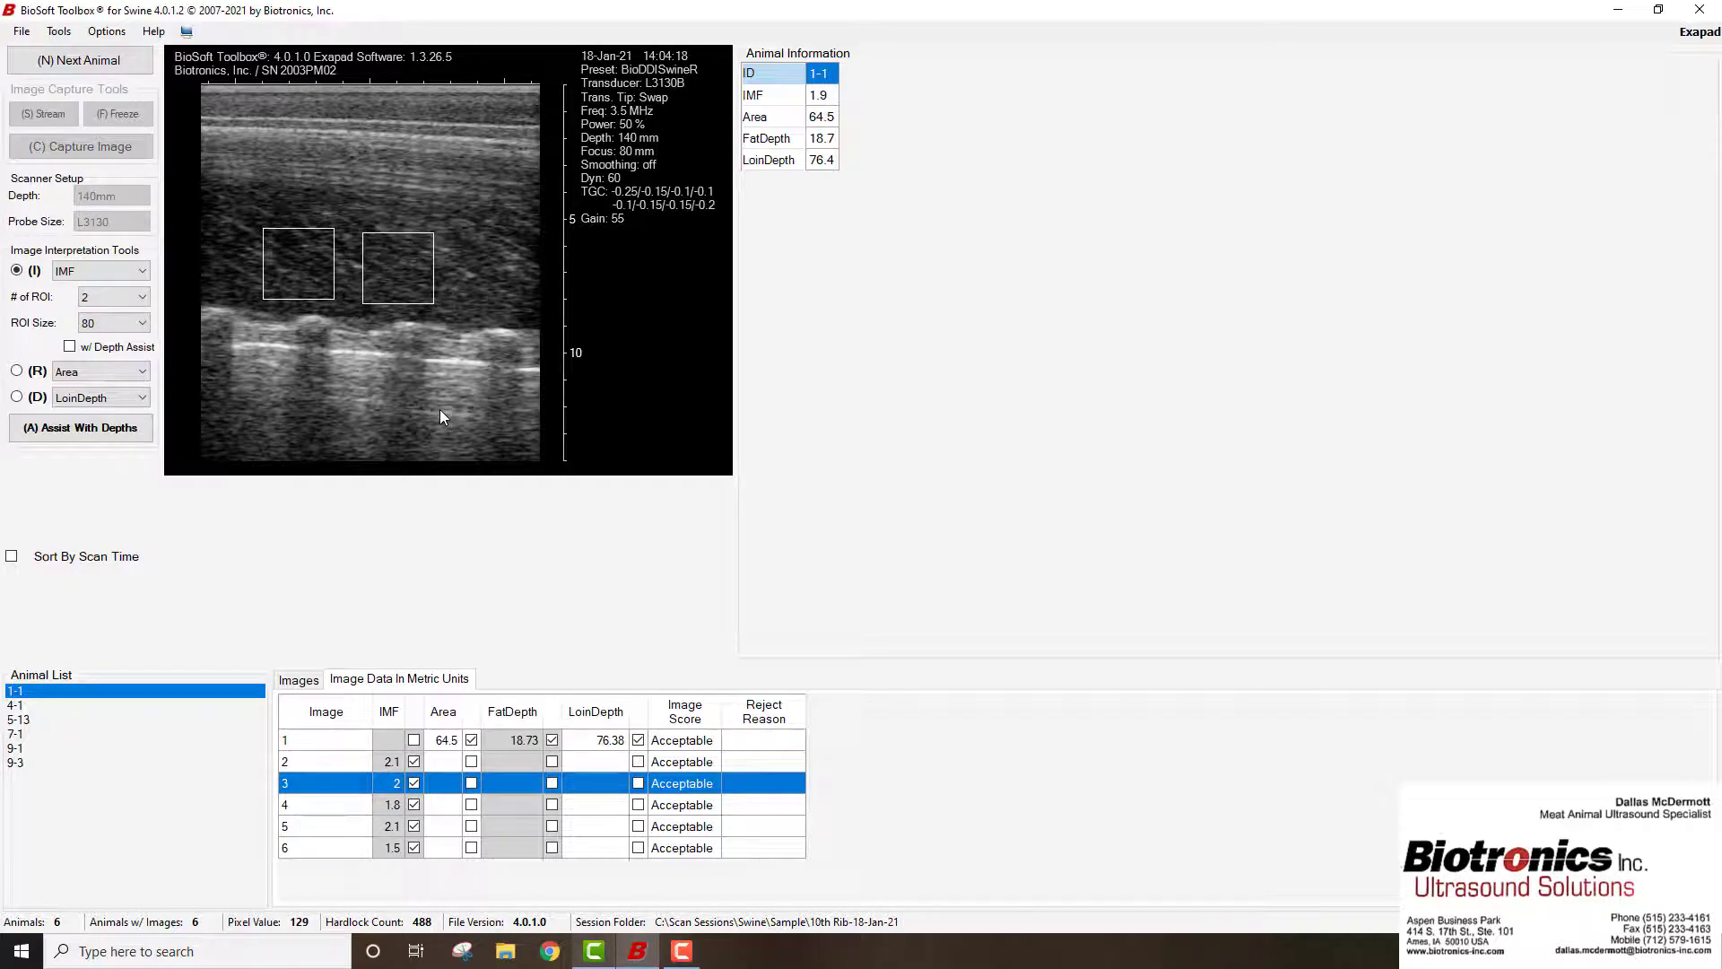
{"action": "key", "text": "Down"}
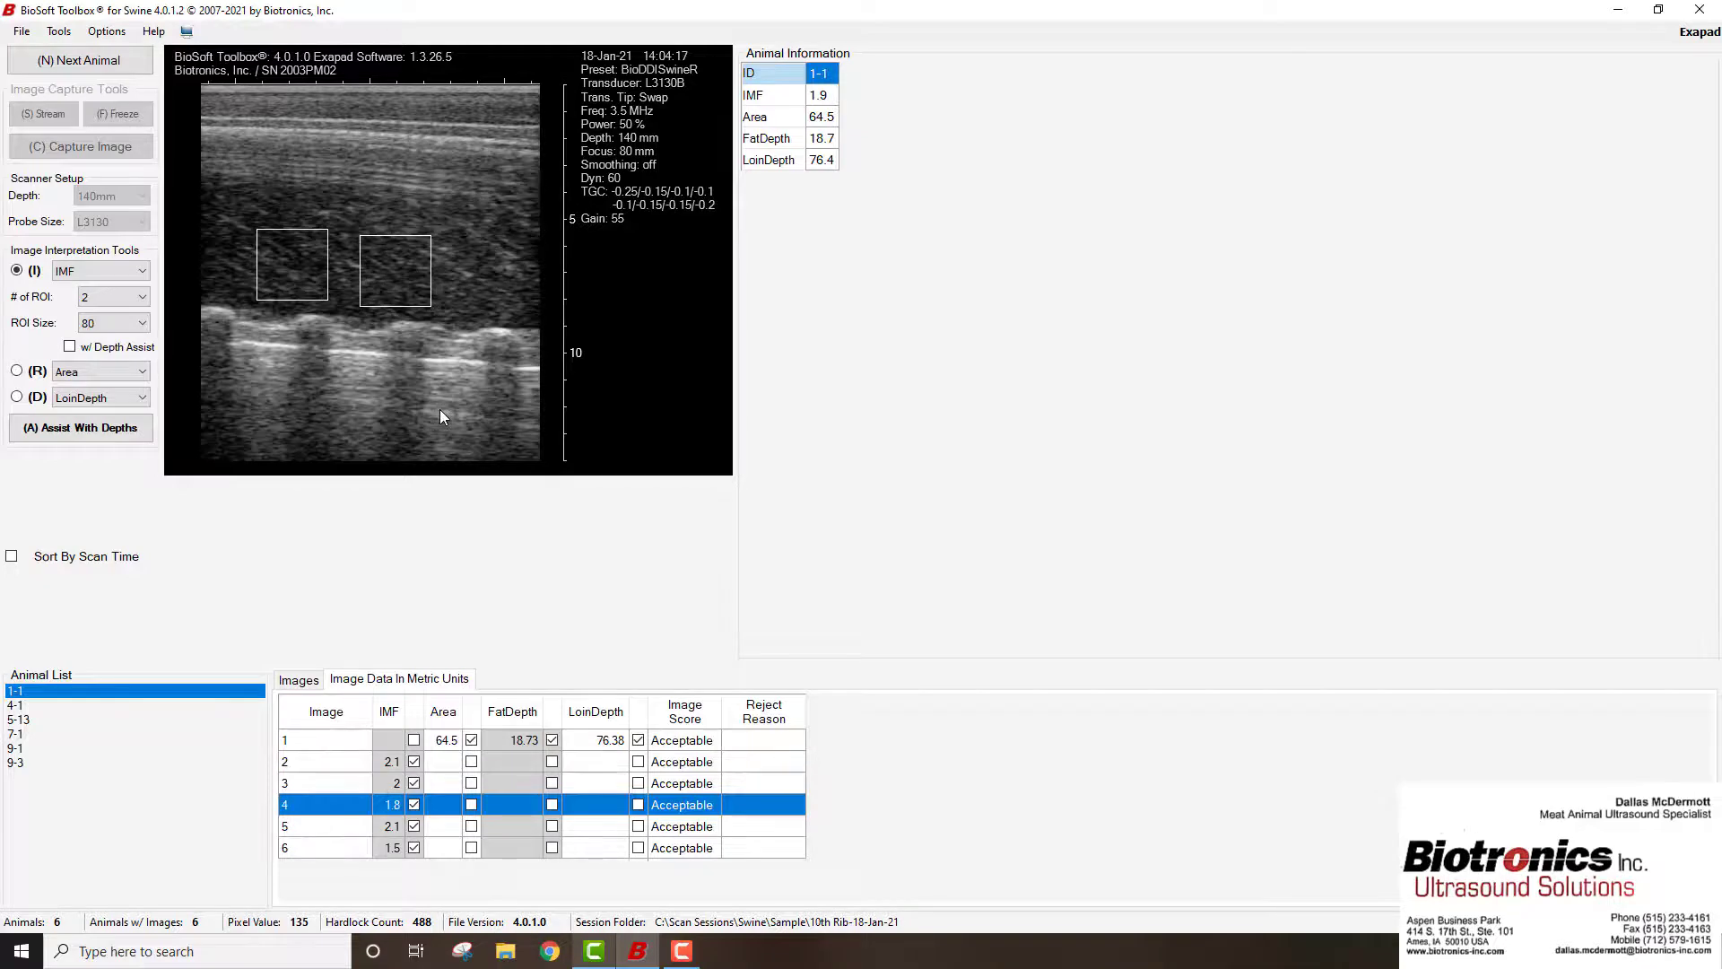
{"action": "key", "text": "Down"}
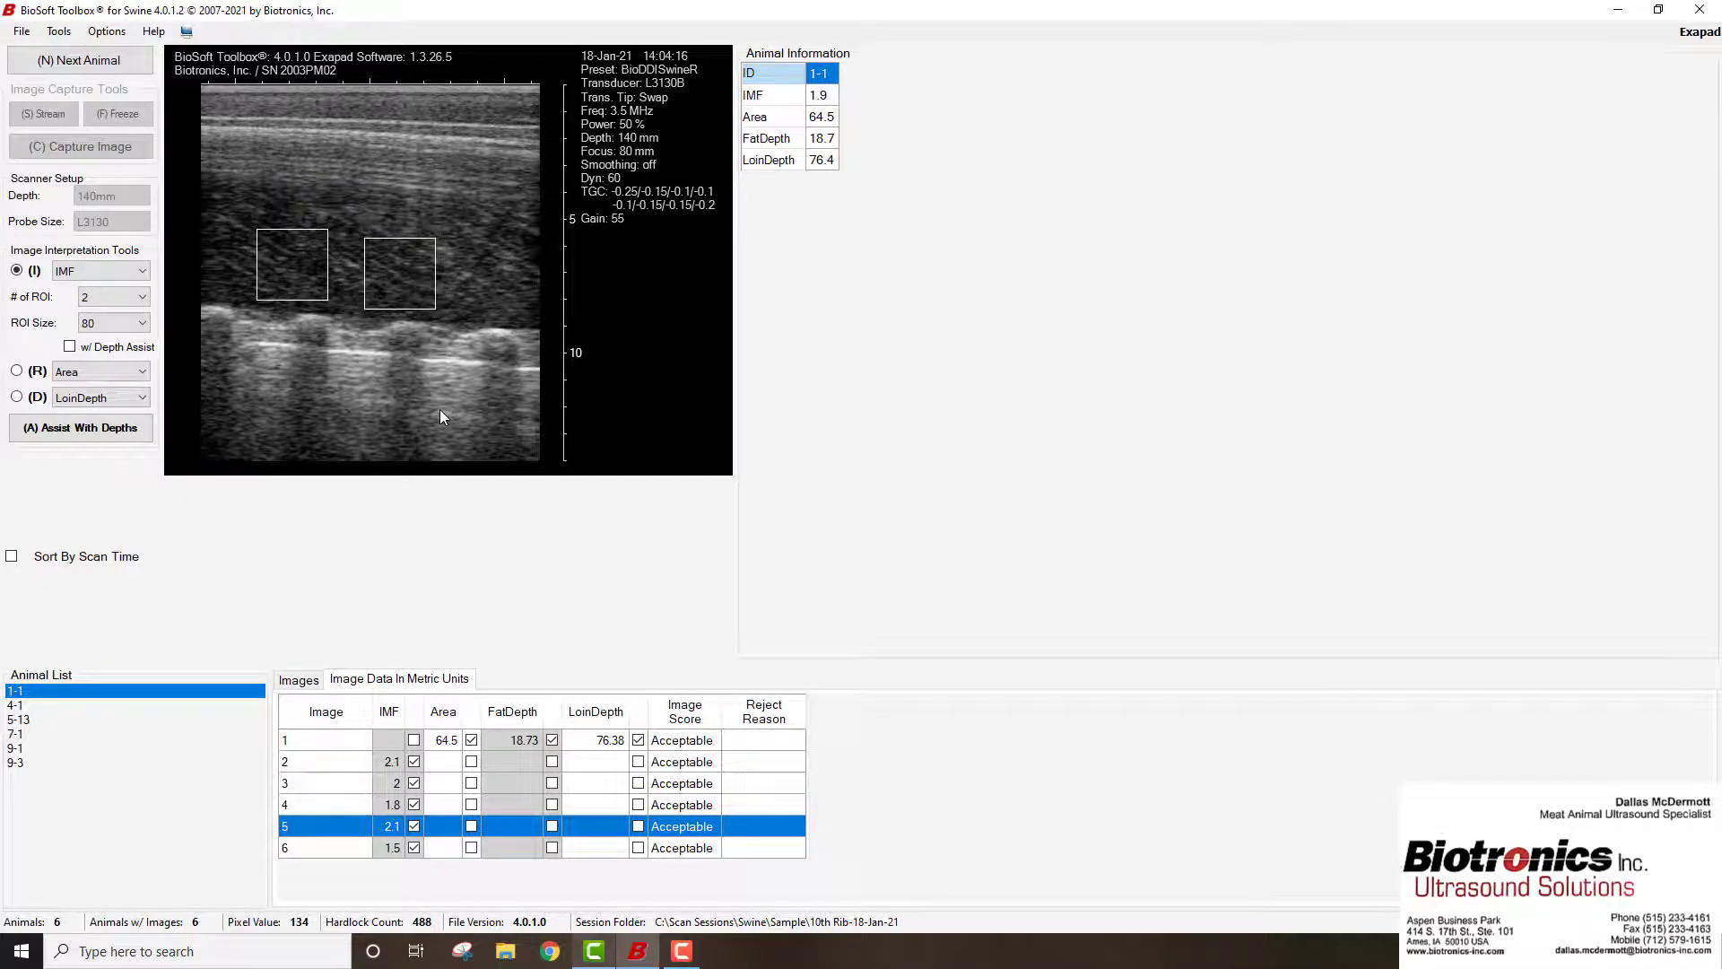
{"action": "key", "text": "Down"}
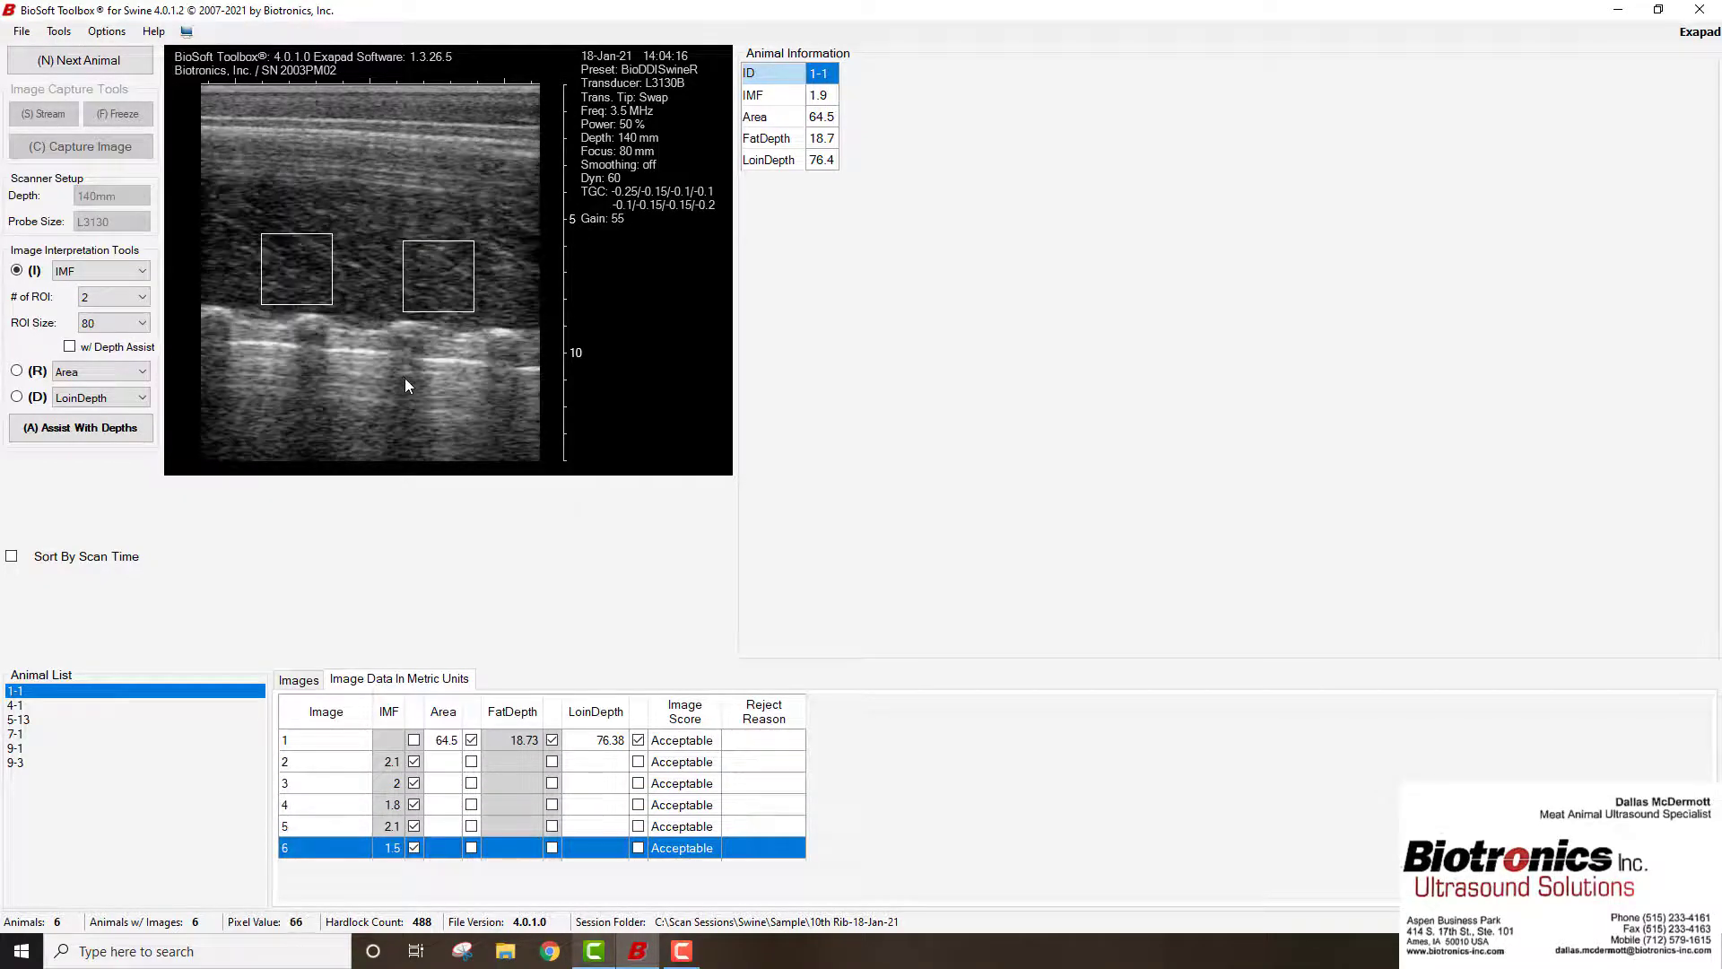
Advance to animal 4-1 and trace the loin area on its first image at about 42.7
{"action": "key", "text": "n"}
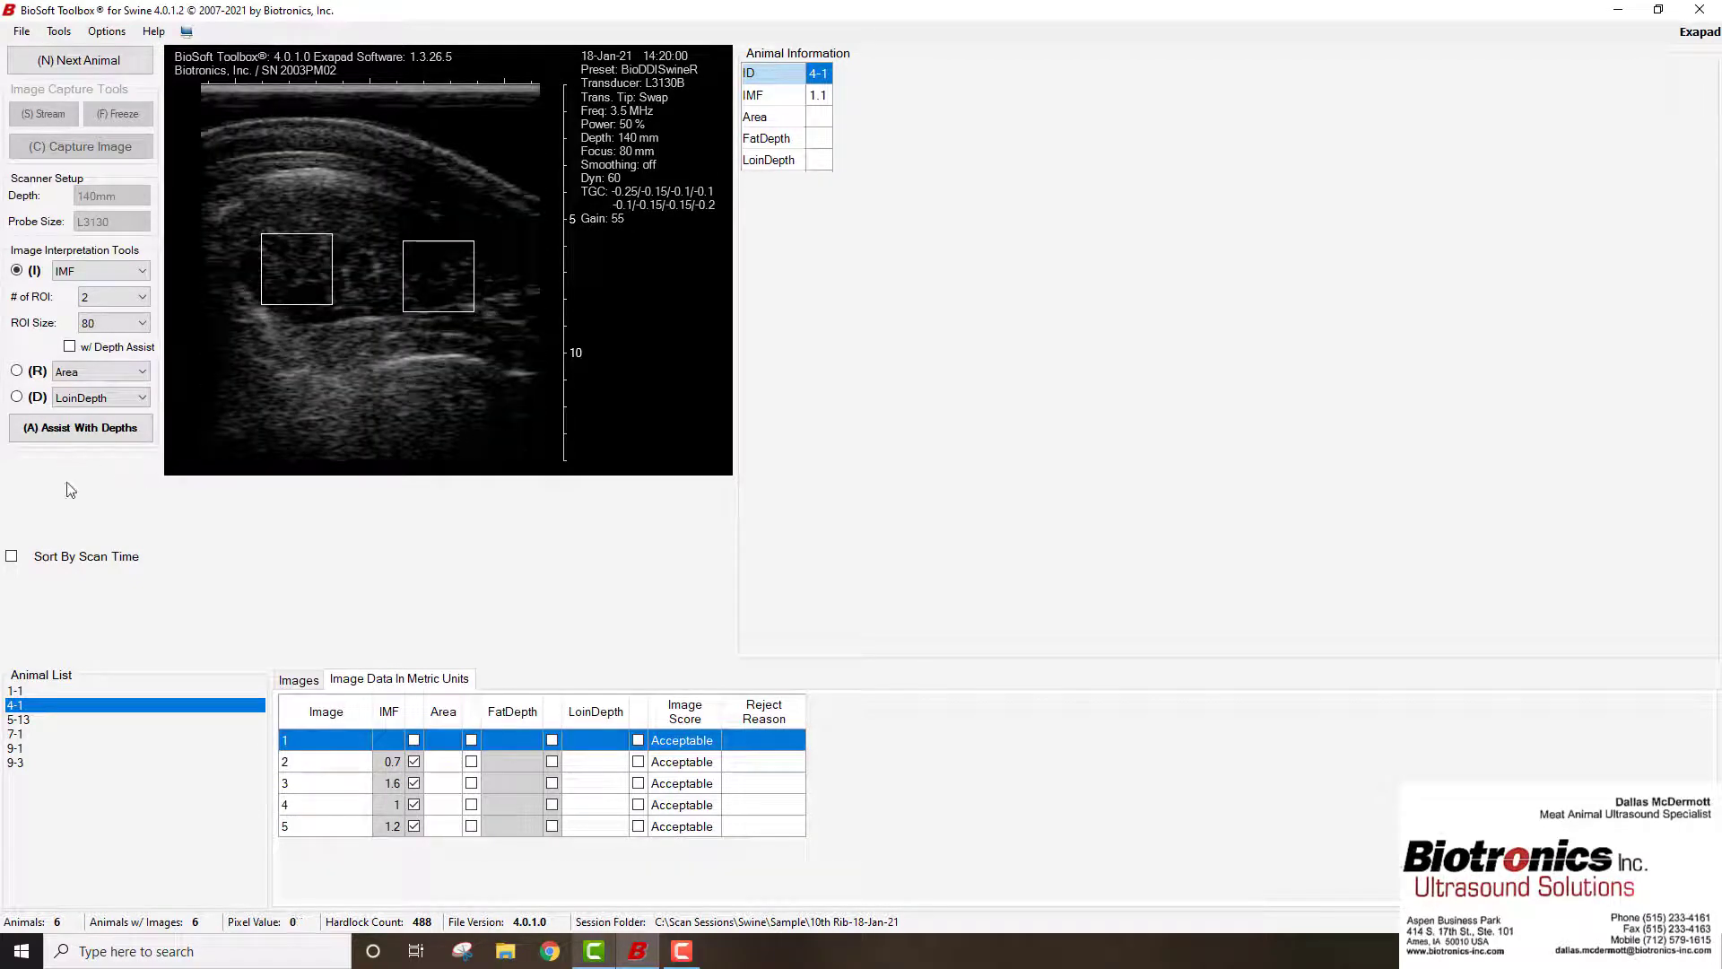
{"action": "left_click", "coordinate": [17, 371]}
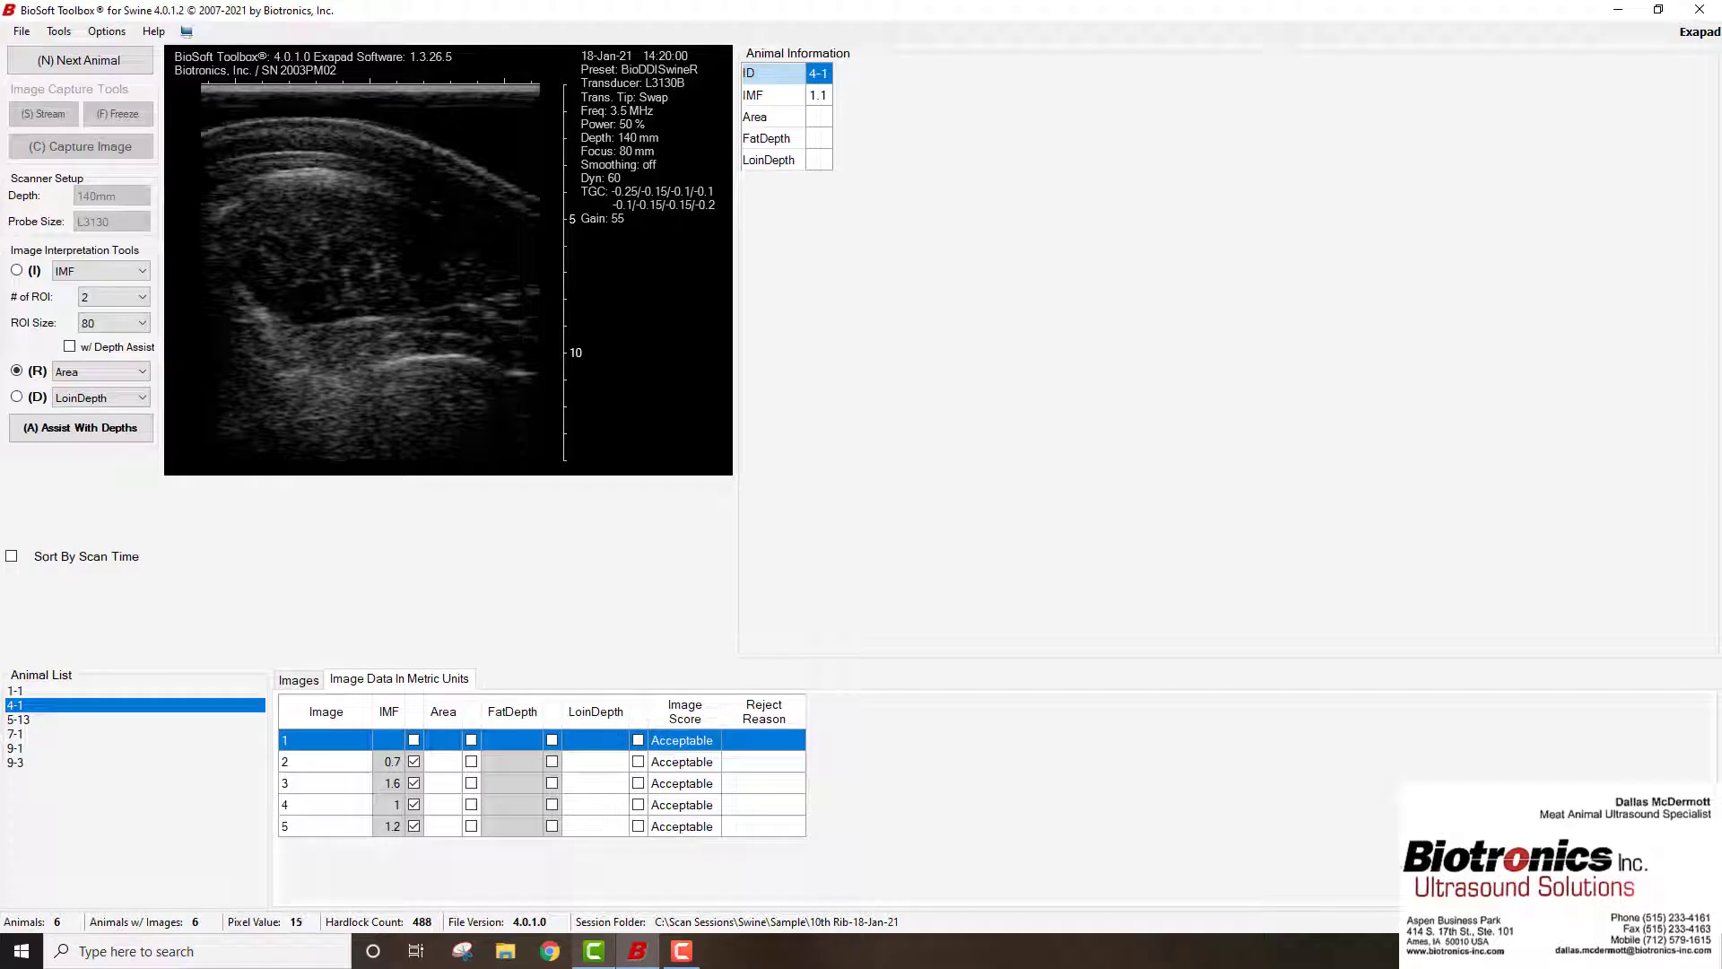
{"action": "mouse_move", "coordinate": [352, 180]}
{"action": "left_mouse_down"}
{"action": "mouse_move", "coordinate": [247, 195]}
{"action": "mouse_move", "coordinate": [219, 265]}
{"action": "mouse_move", "coordinate": [287, 318]}
{"action": "mouse_move", "coordinate": [387, 323]}
{"action": "mouse_move", "coordinate": [470, 302]}
{"action": "mouse_move", "coordinate": [493, 243]}
{"action": "mouse_move", "coordinate": [400, 190]}
{"action": "left_mouse_up"}
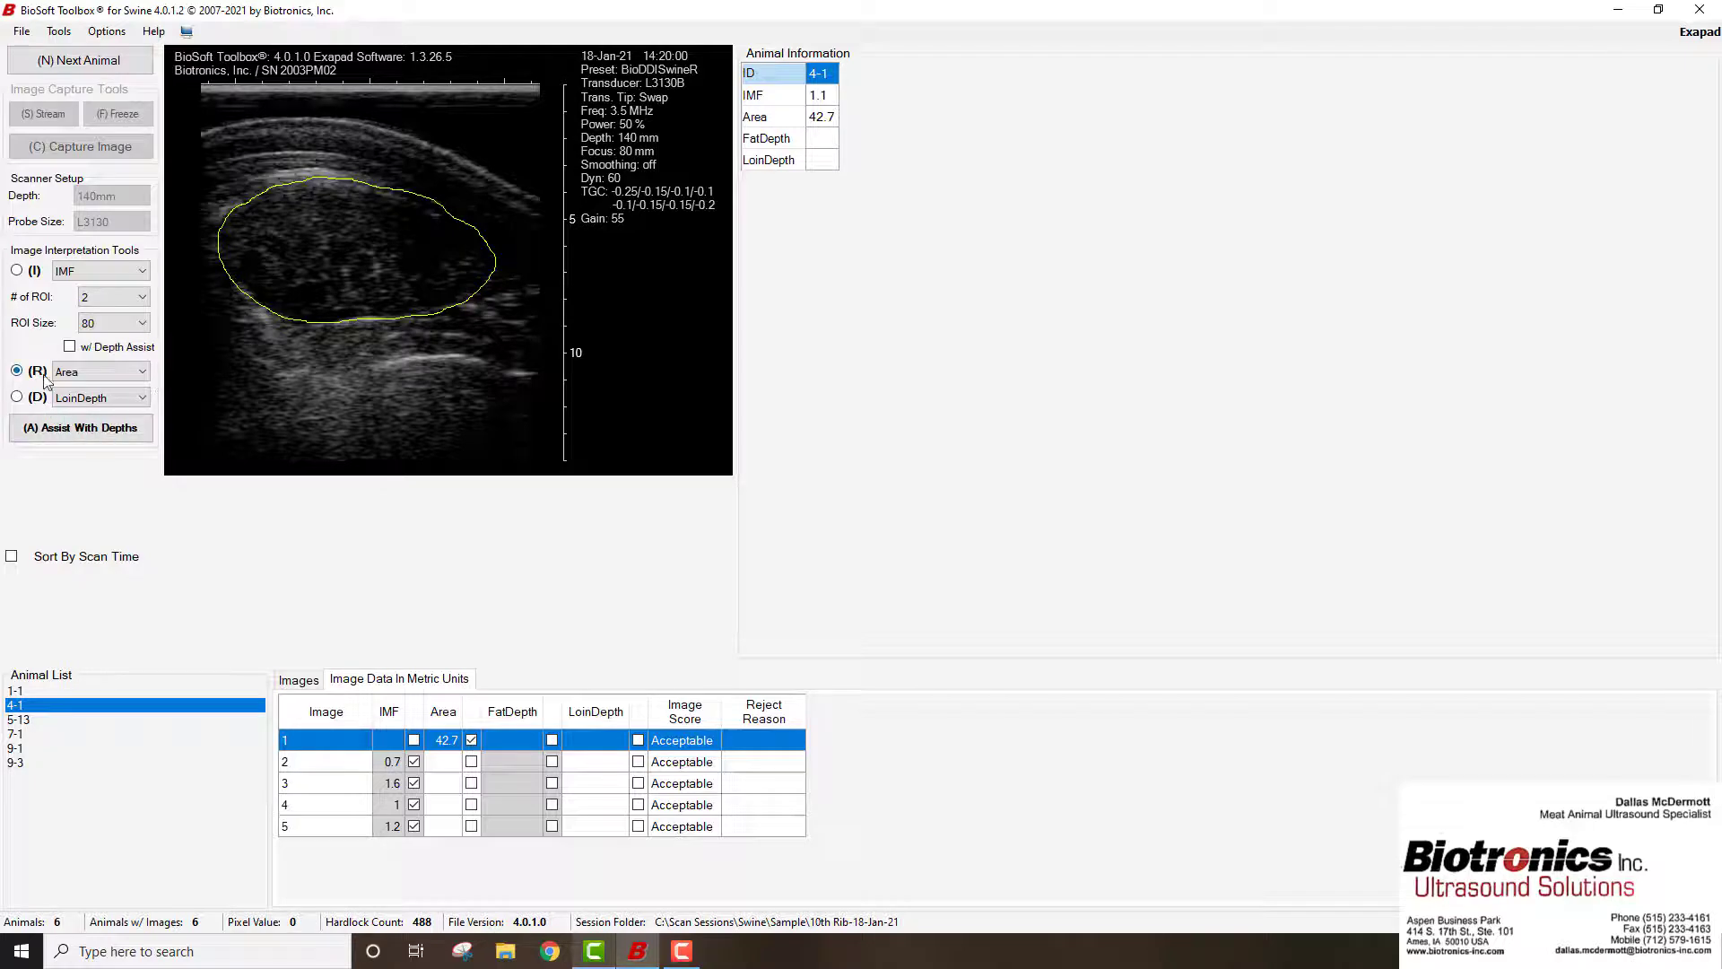
Draw a fat depth line of about 22 mm above the loin on animal 4-1's image 1
{"action": "left_click", "coordinate": [142, 397]}
{"action": "left_click", "coordinate": [90, 420]}
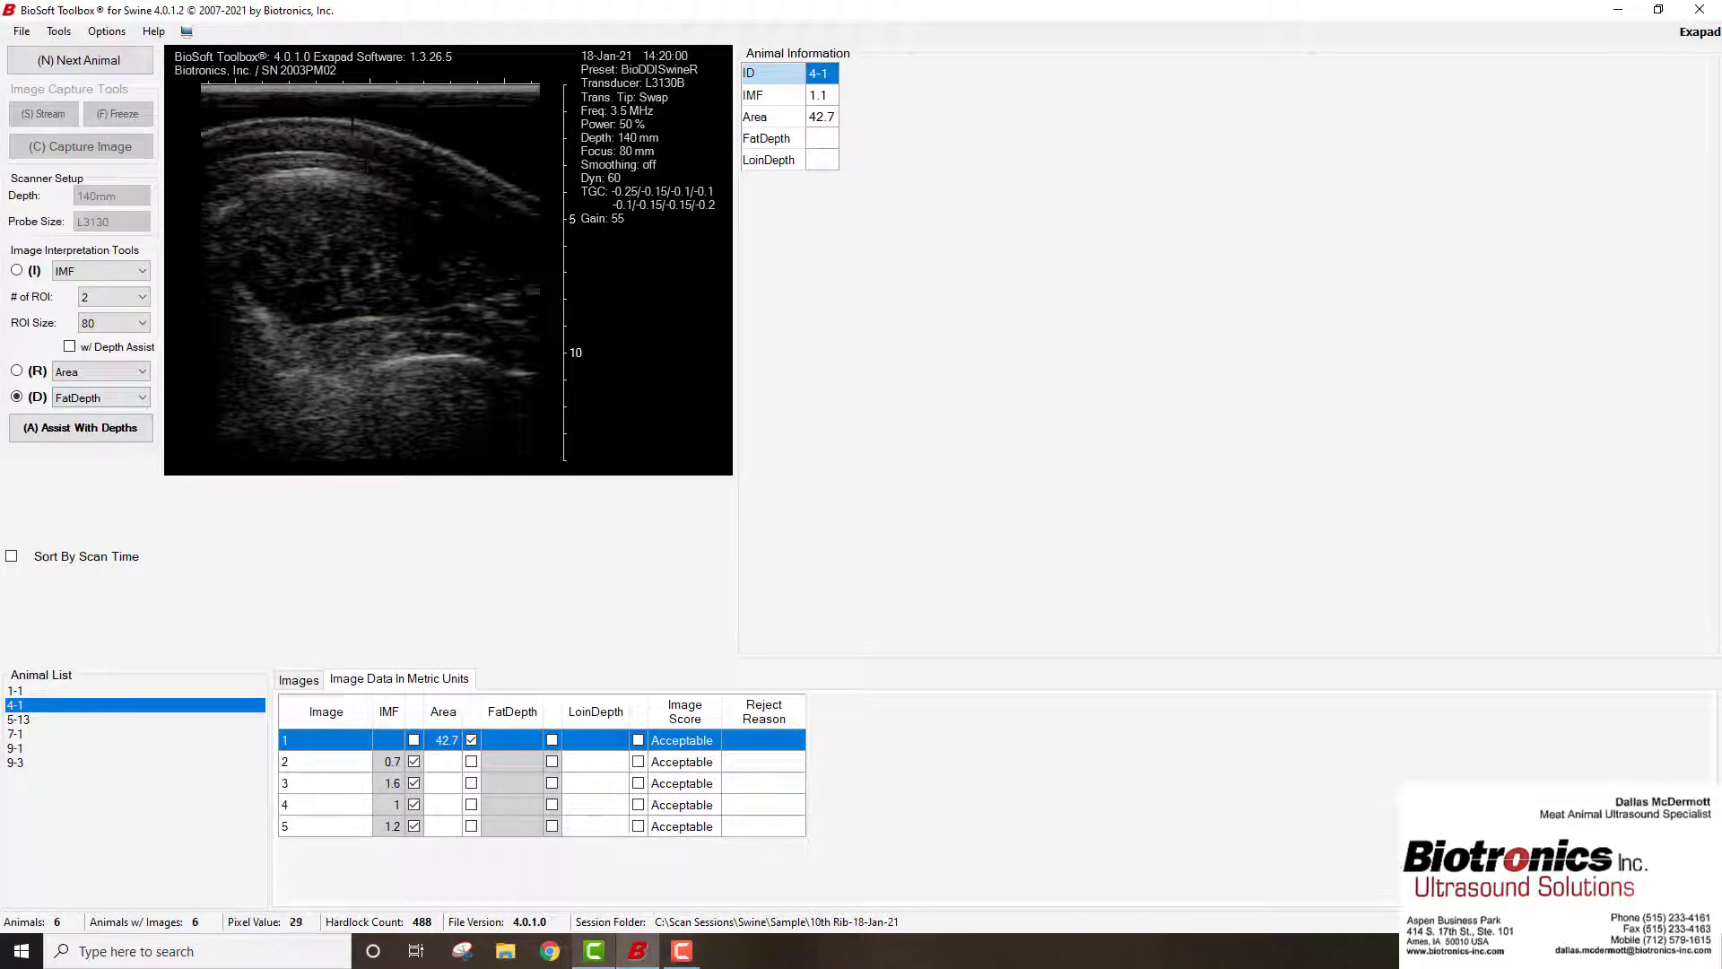
{"action": "left_click_drag", "start_coordinate": [348, 121], "coordinate": [345, 179]}
Load animal 4-1's image 2, move the second IMF region closer to the first, and reprocess the image's IMF
{"action": "key", "text": "Down"}
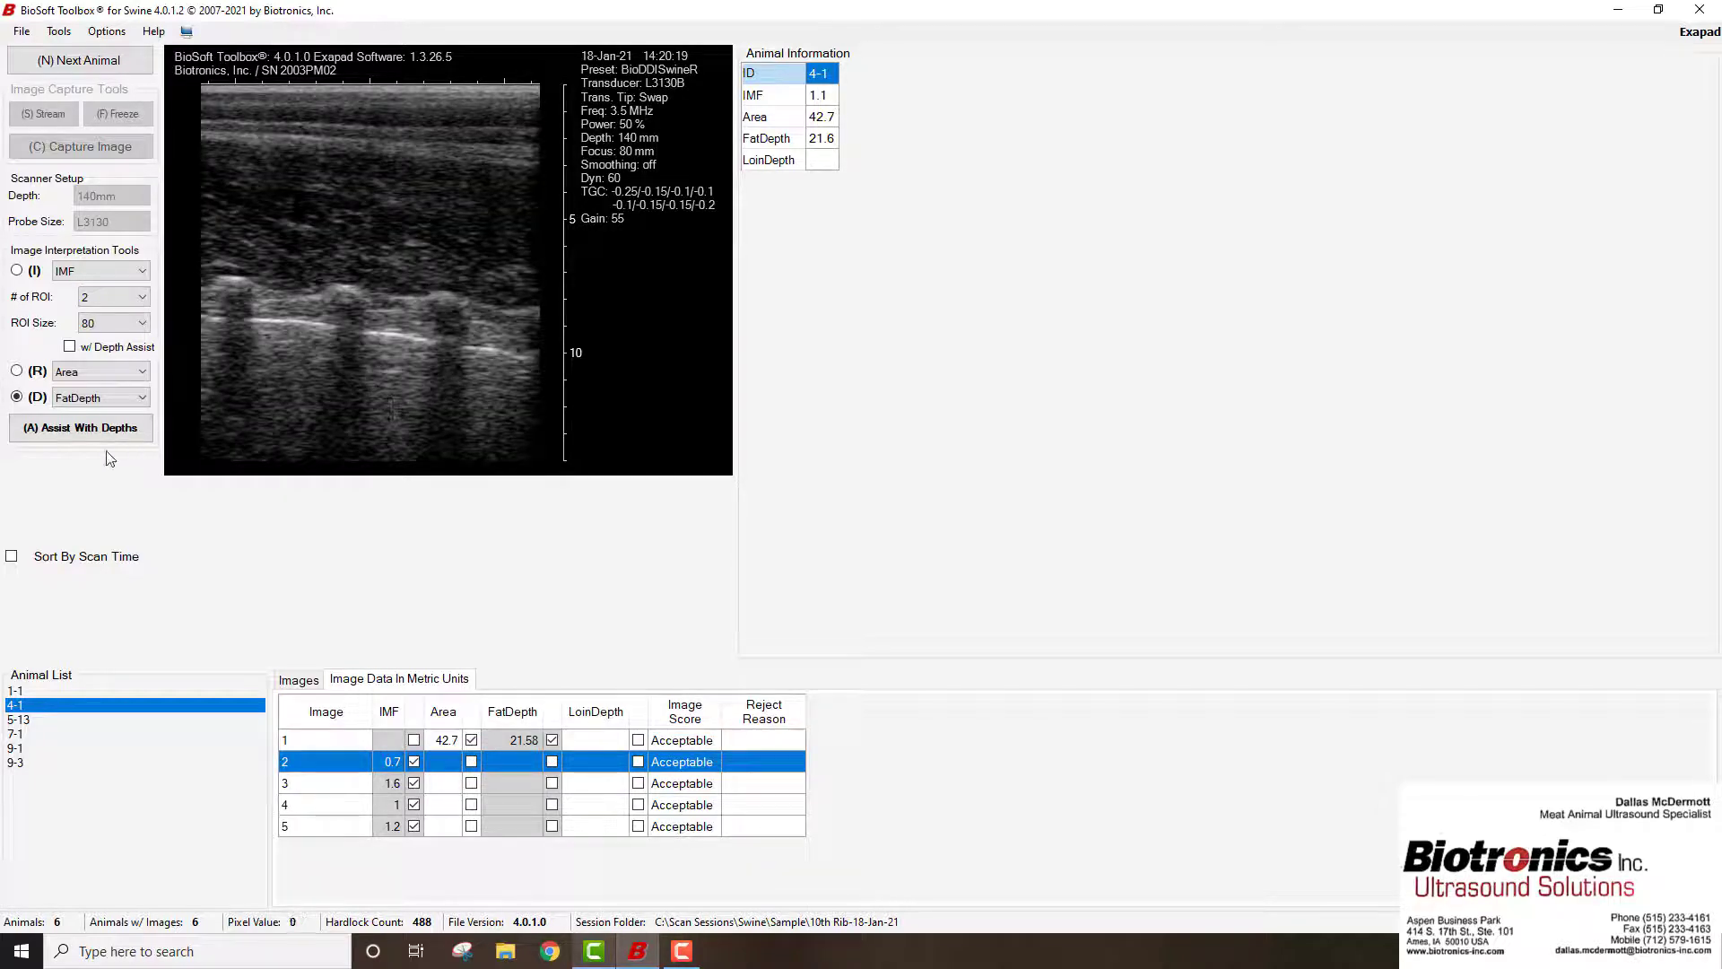
{"action": "left_click", "coordinate": [17, 271]}
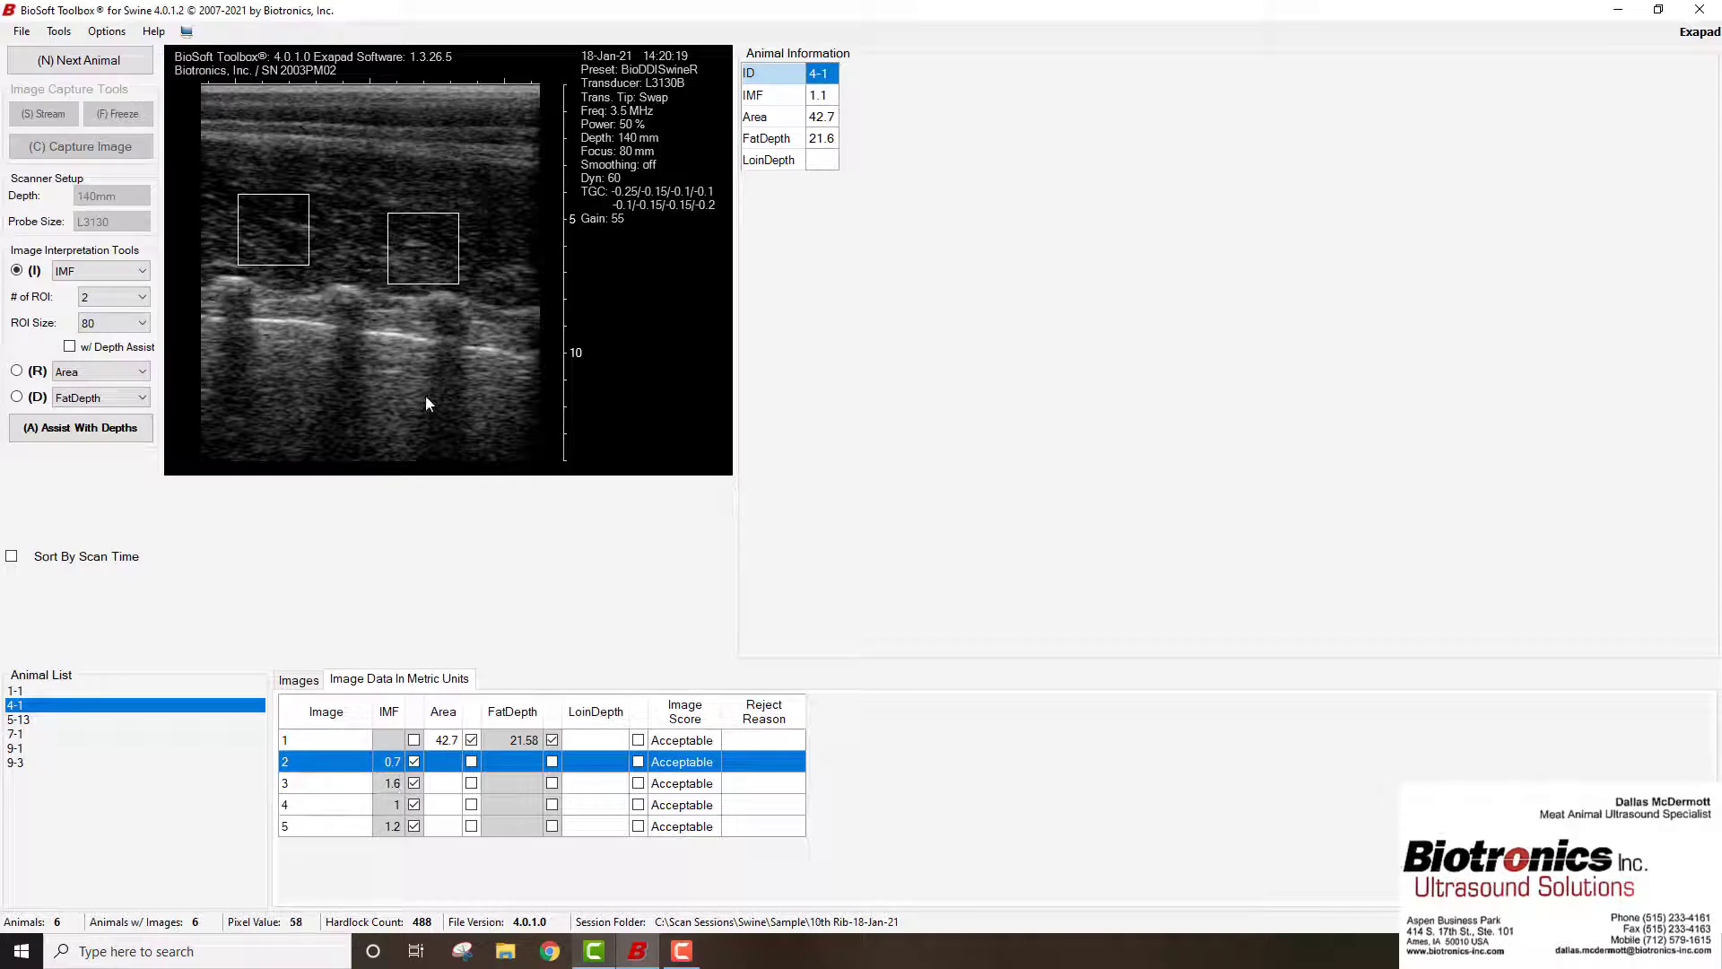
{"action": "left_click_drag", "start_coordinate": [419, 261], "coordinate": [372, 251]}
{"action": "double_click", "coordinate": [381, 254]}
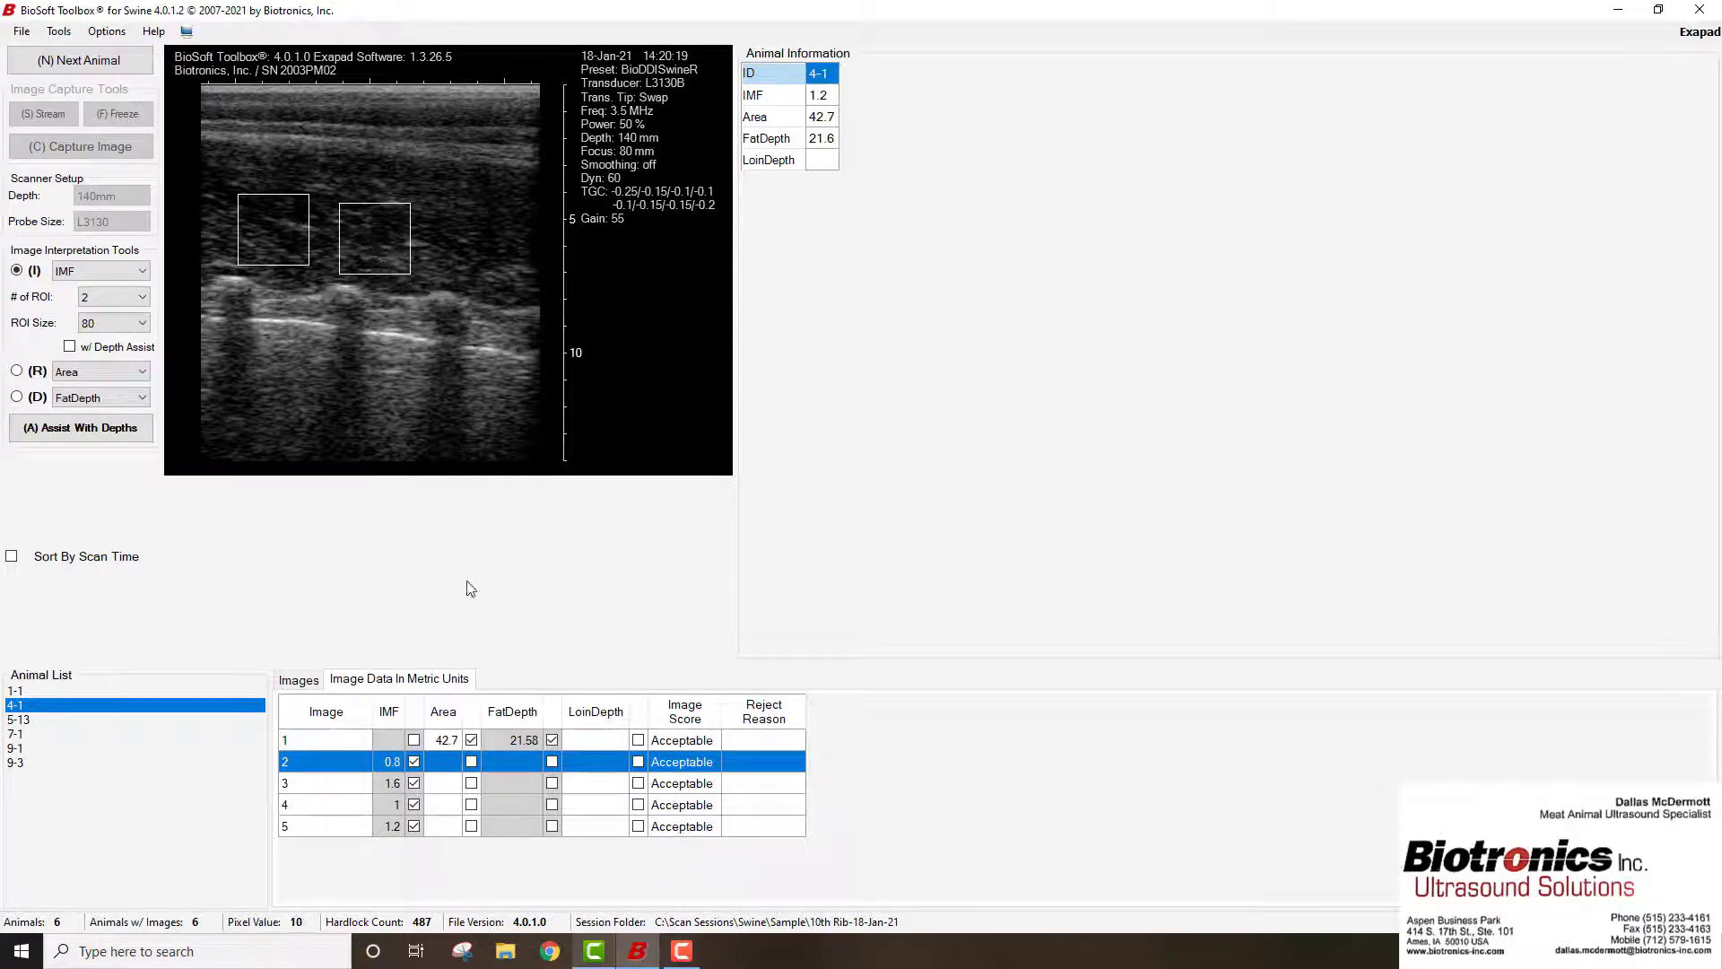
{"action": "left_click", "coordinate": [414, 761]}
Review the IMF region placement on animal 4-1's images 3 through 5
{"action": "key", "text": "Down"}
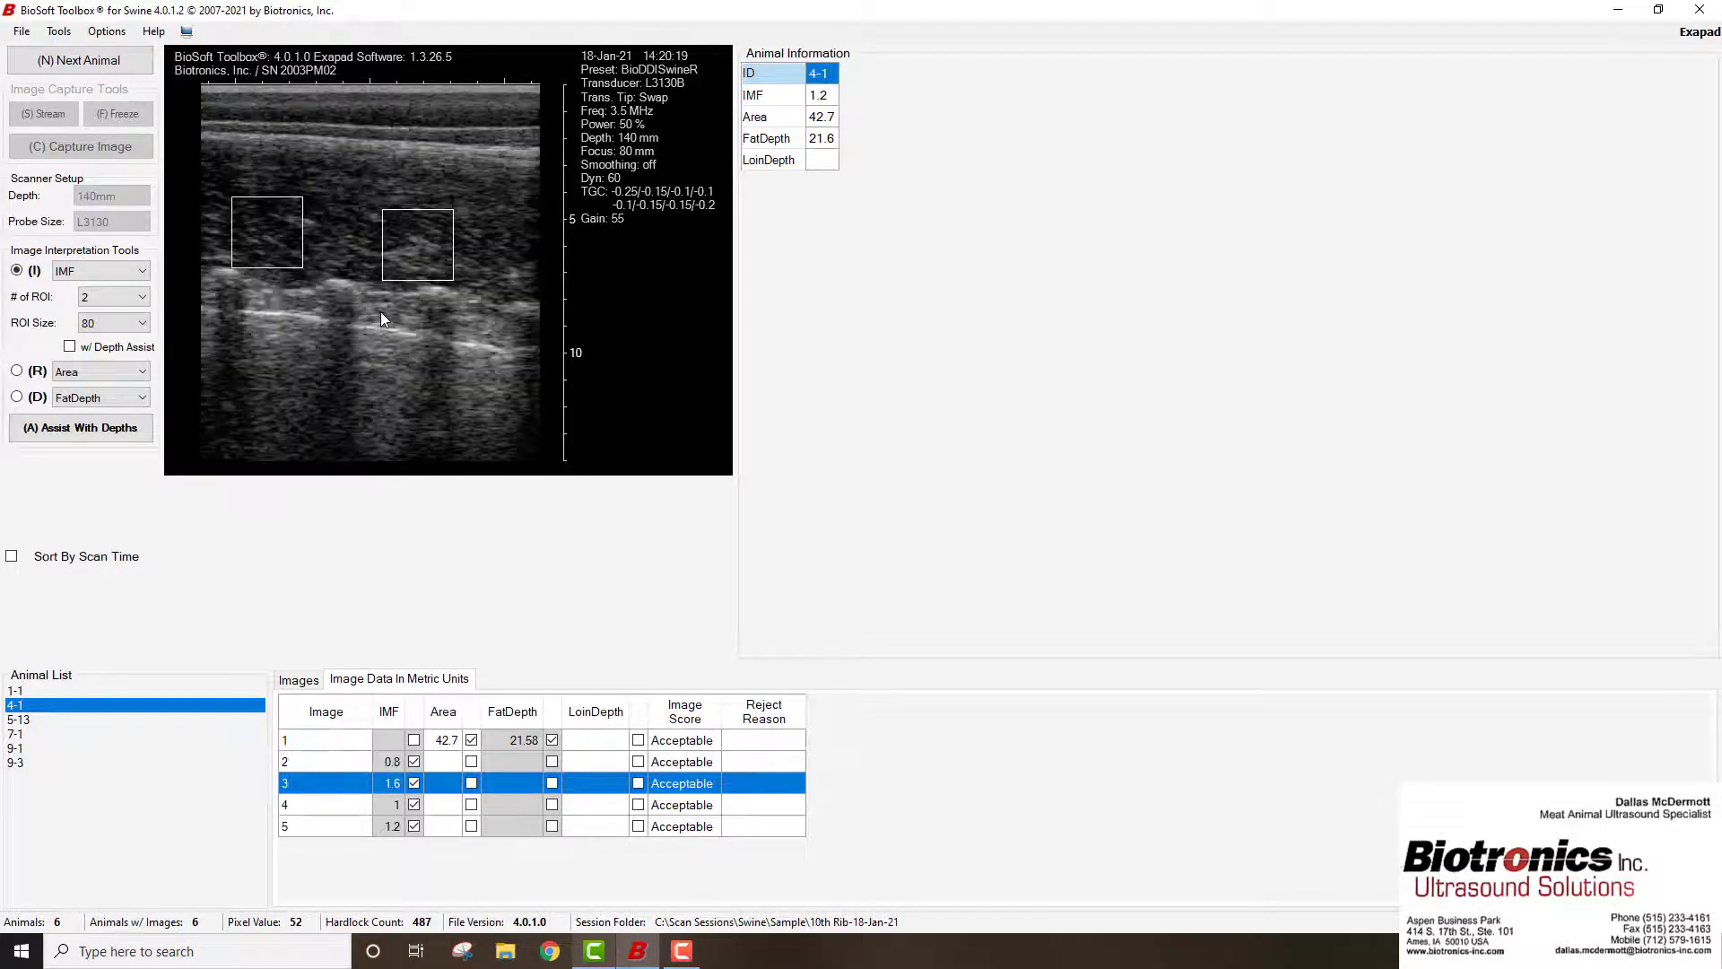
{"action": "key", "text": "Down"}
{"action": "key", "text": "Down"}
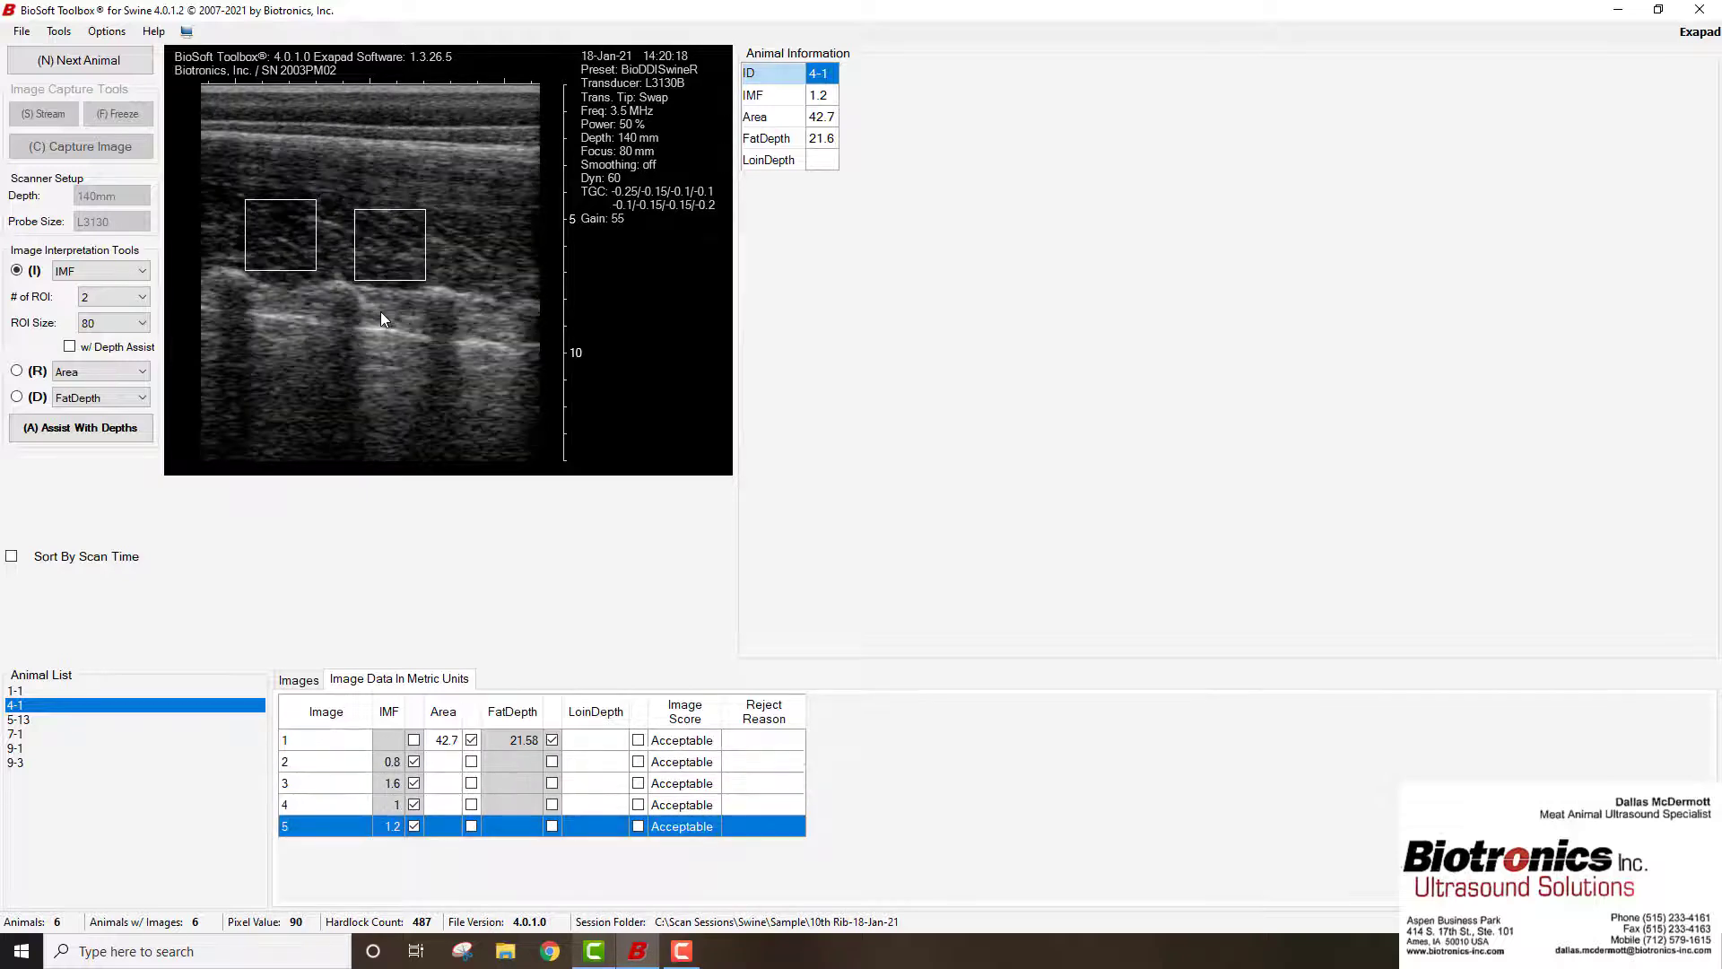
Advance to animal 5-13 and change the scan session's measurement units to English, converting the existing interpretation results
{"action": "key", "text": "n"}
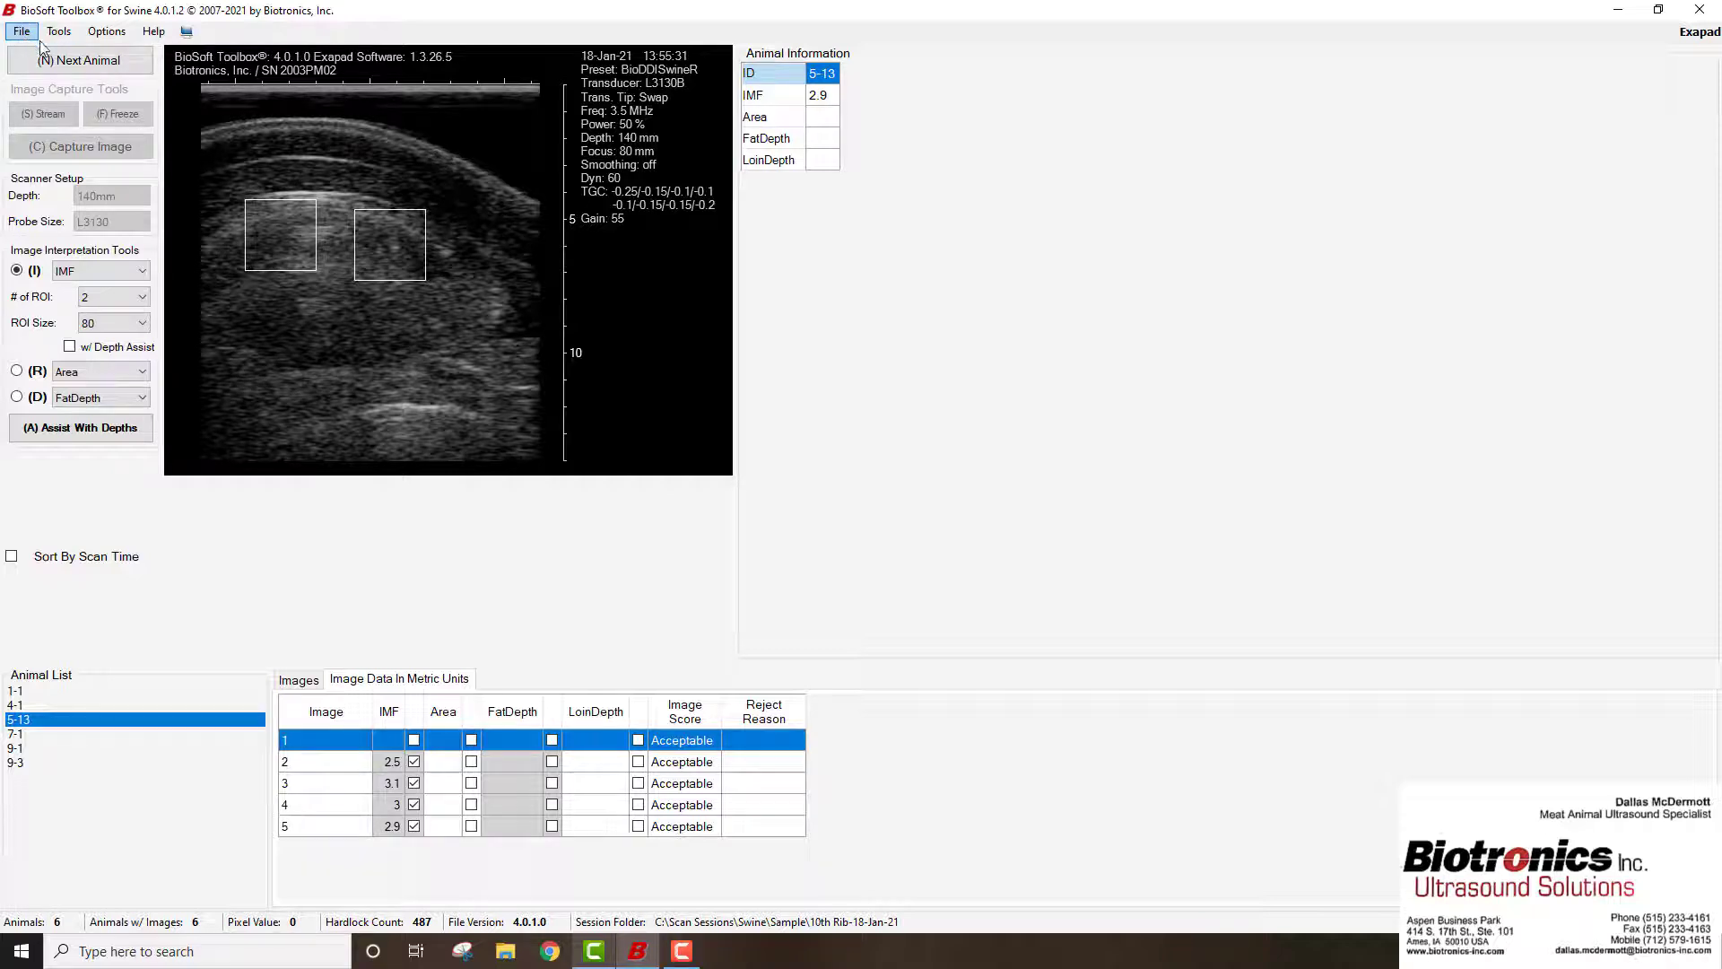
{"action": "left_click", "coordinate": [17, 269]}
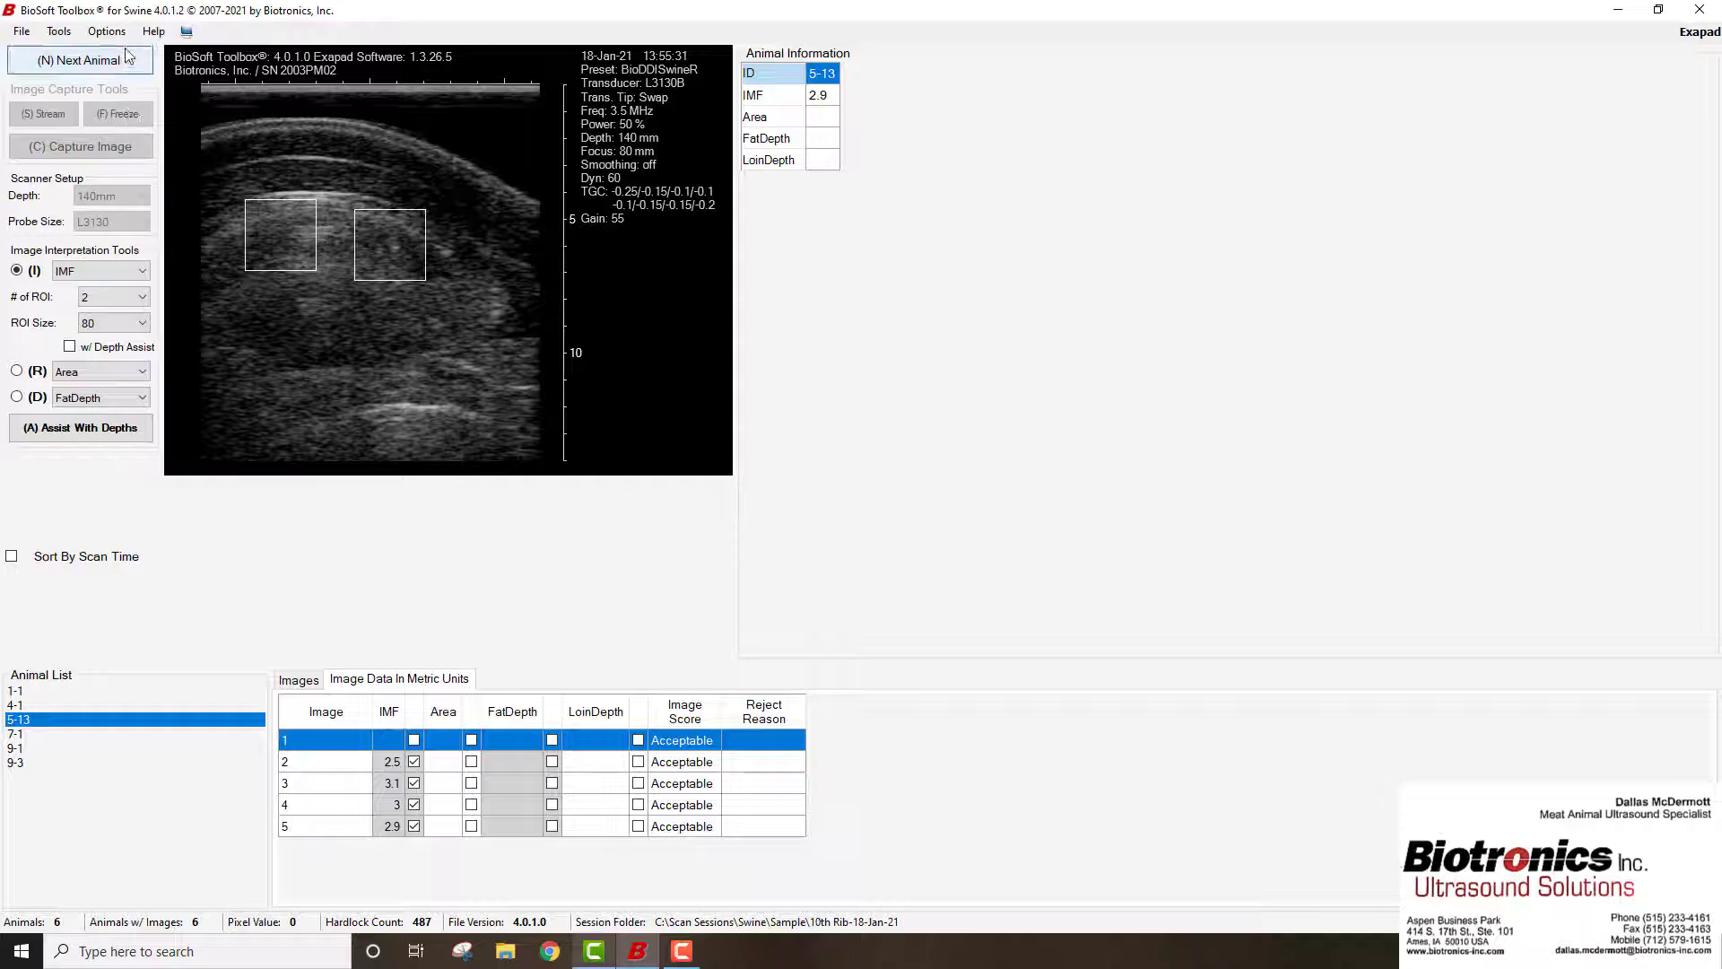
{"action": "left_click", "coordinate": [58, 34]}
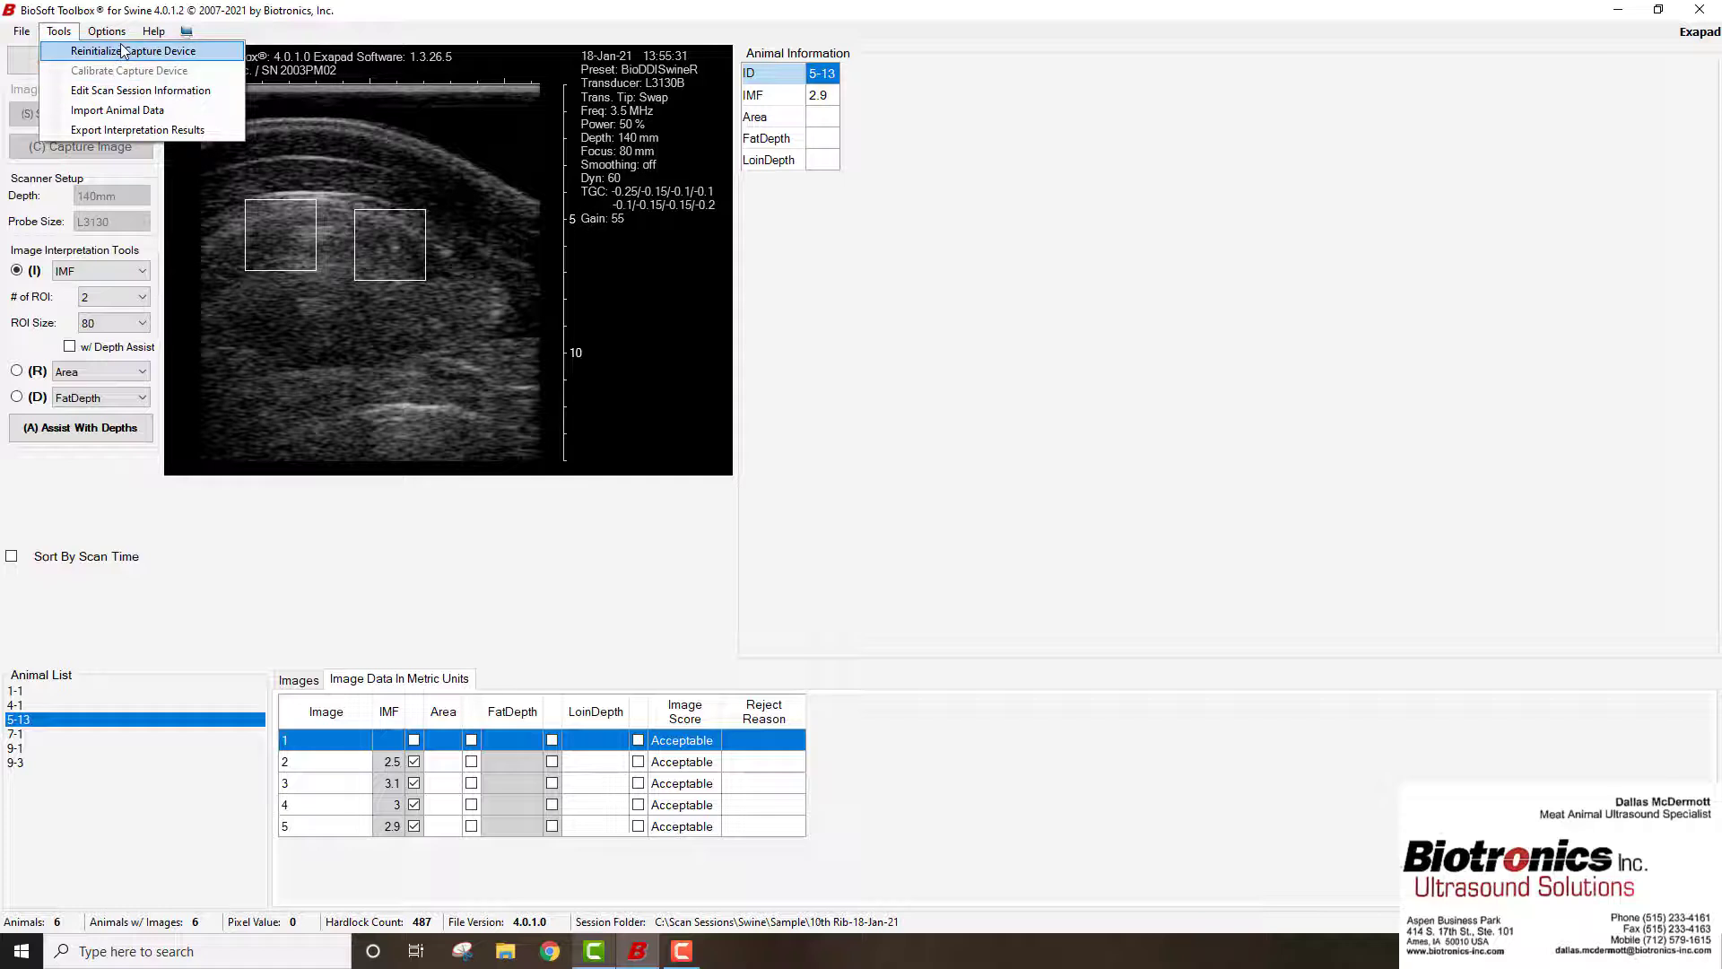
{"action": "left_click", "coordinate": [139, 90]}
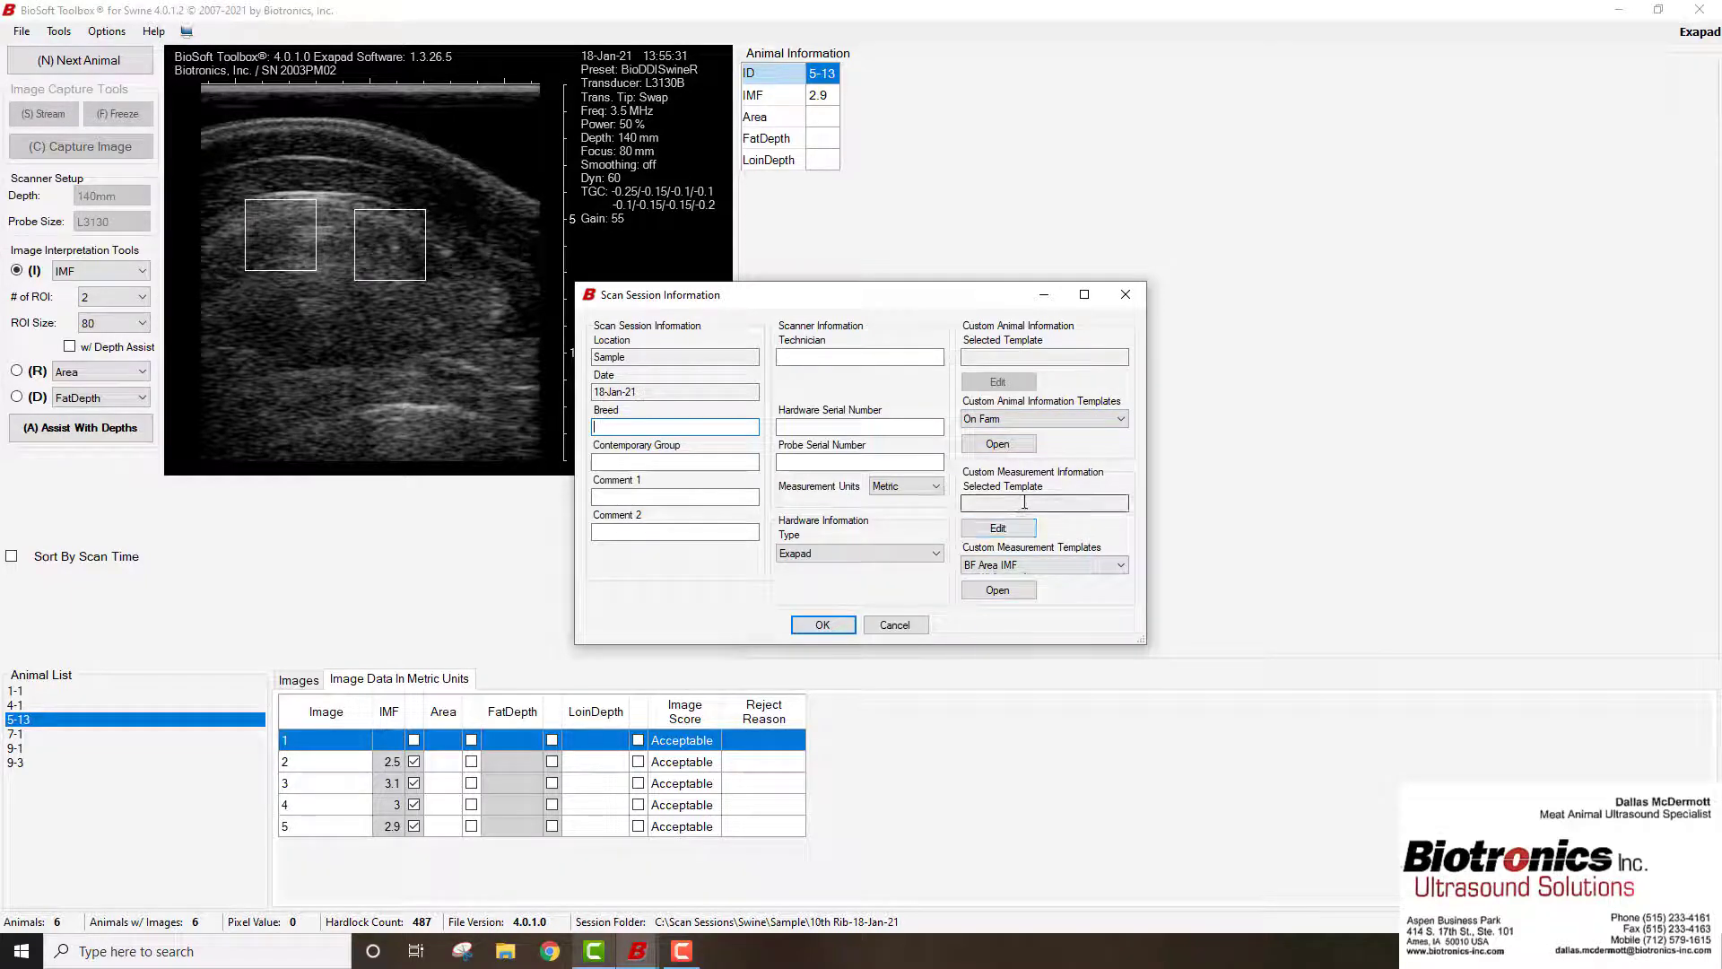
{"action": "left_click", "coordinate": [940, 492]}
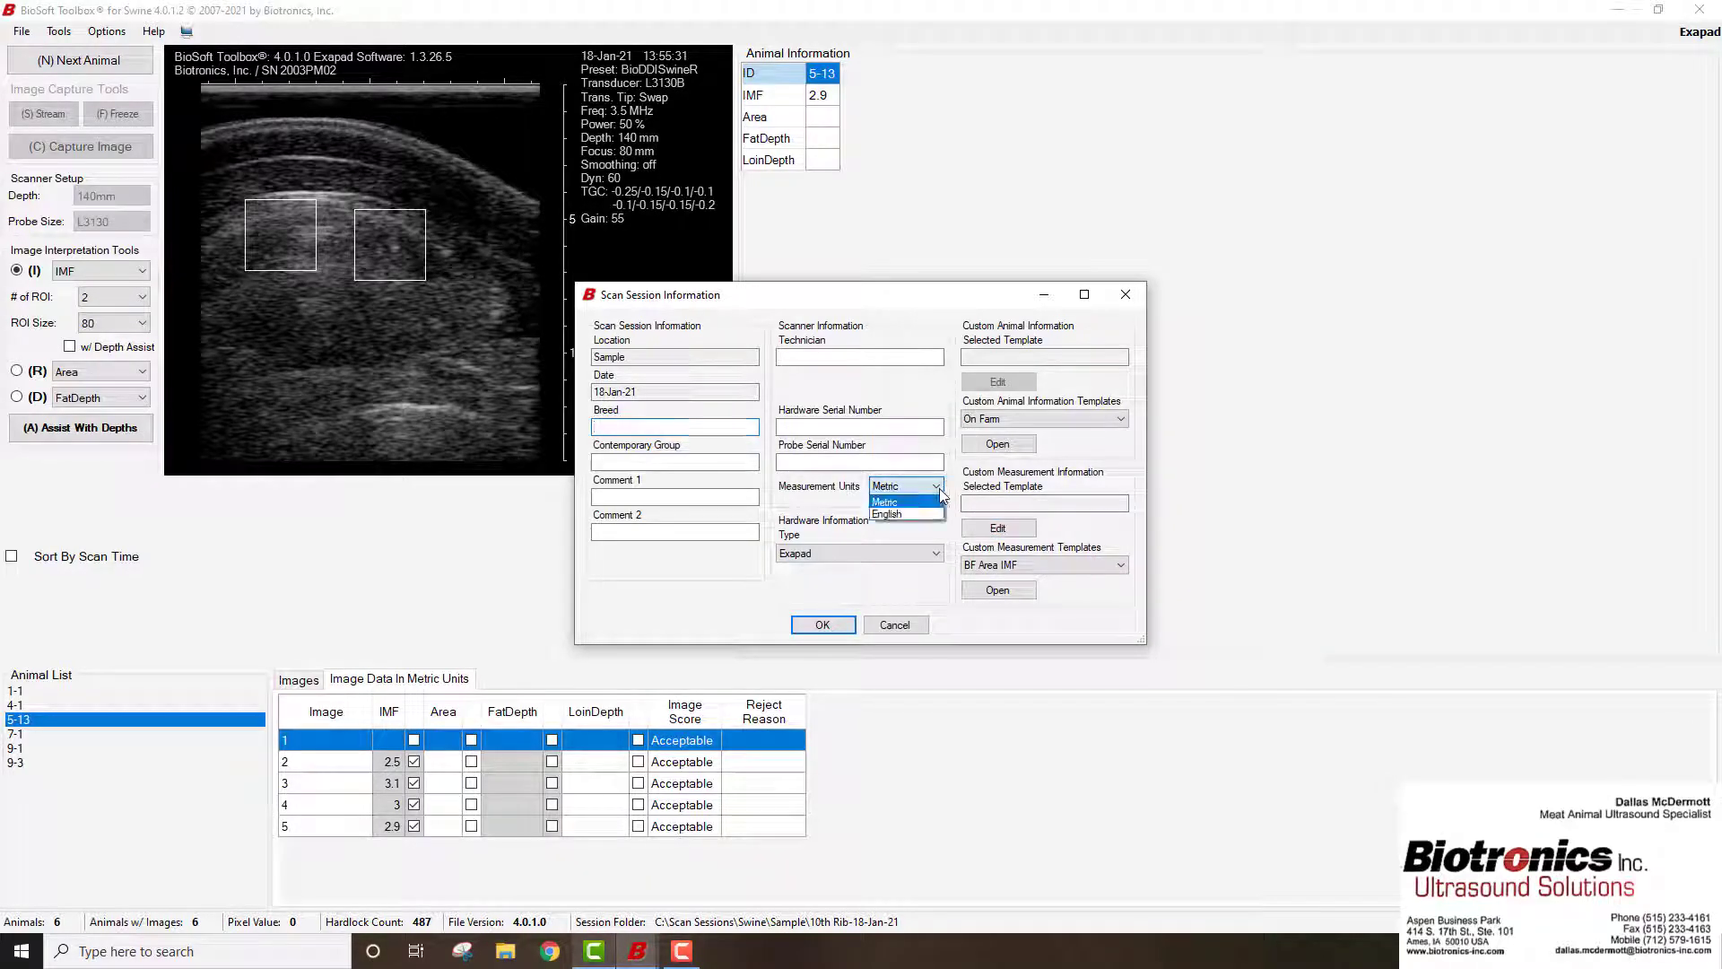
{"action": "left_click", "coordinate": [923, 515]}
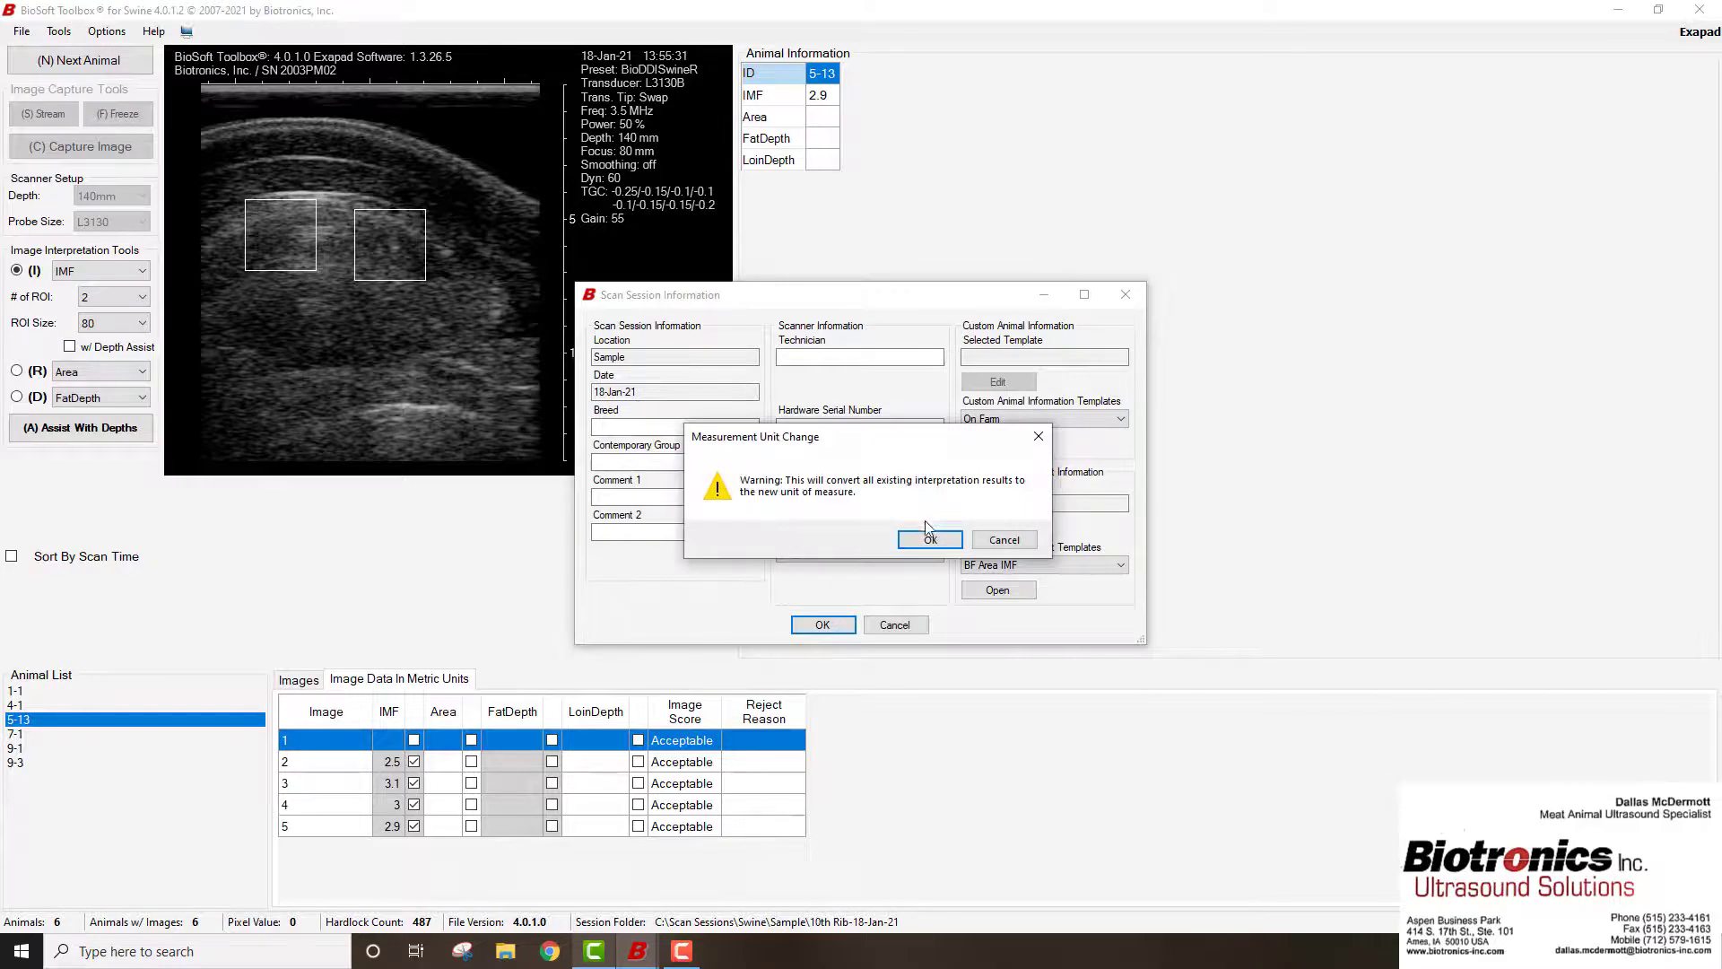
{"action": "left_click", "coordinate": [928, 540]}
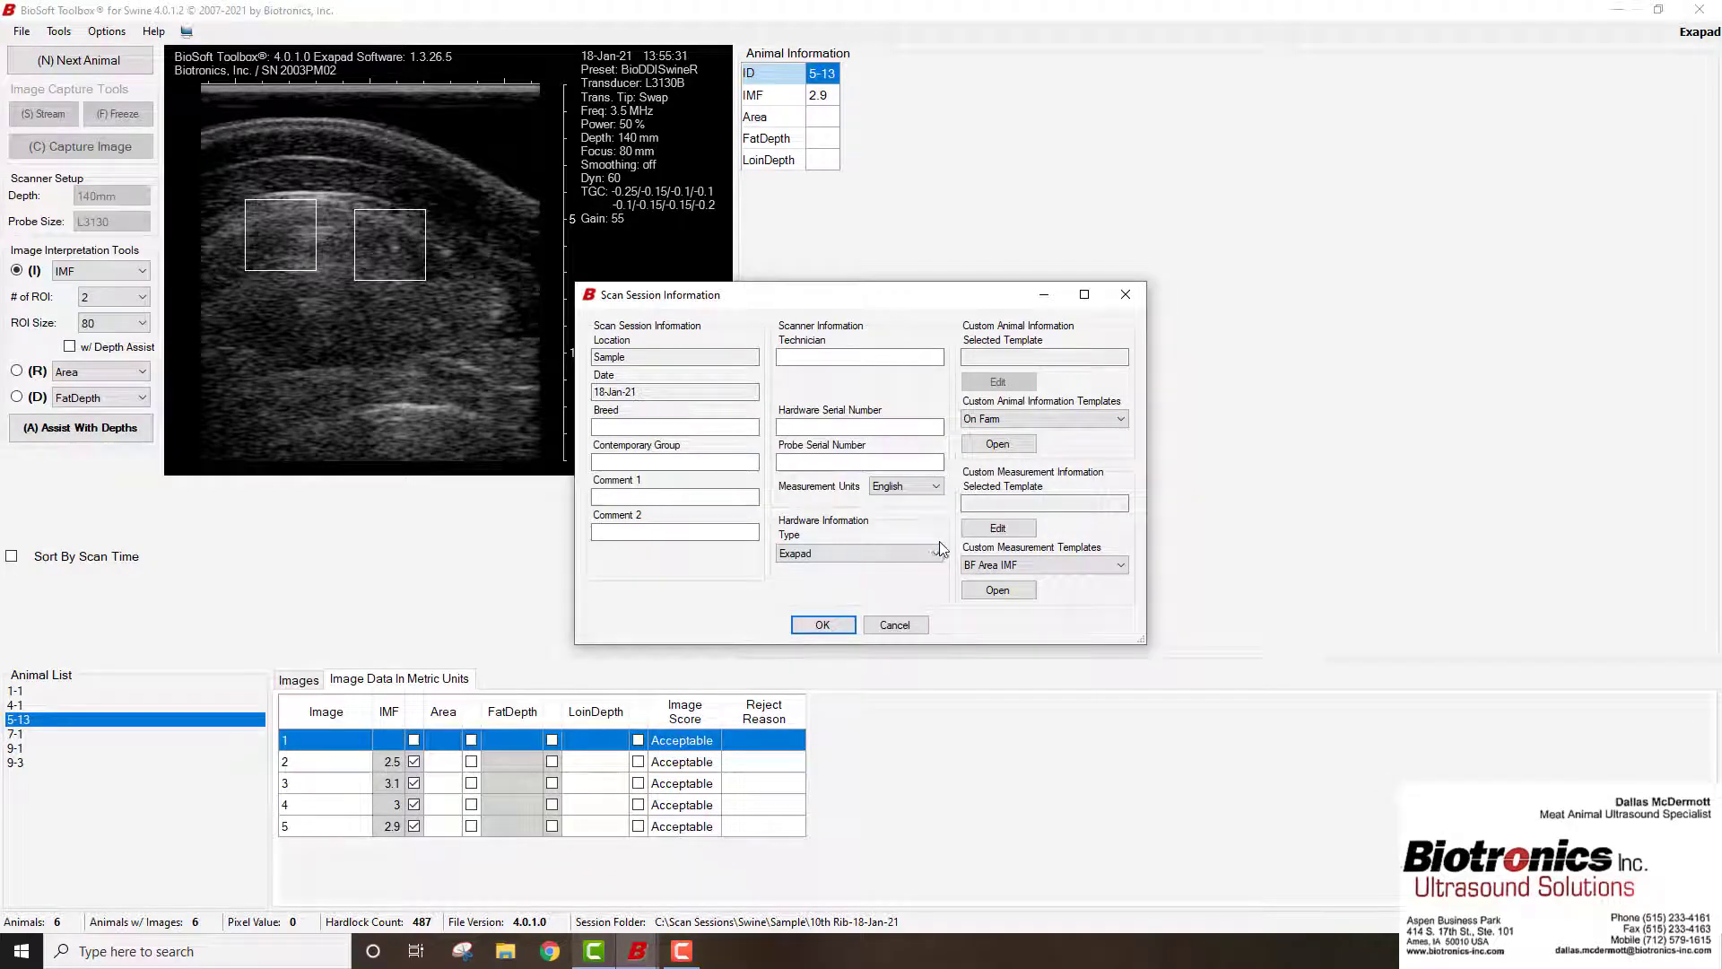
{"action": "left_click", "coordinate": [848, 628]}
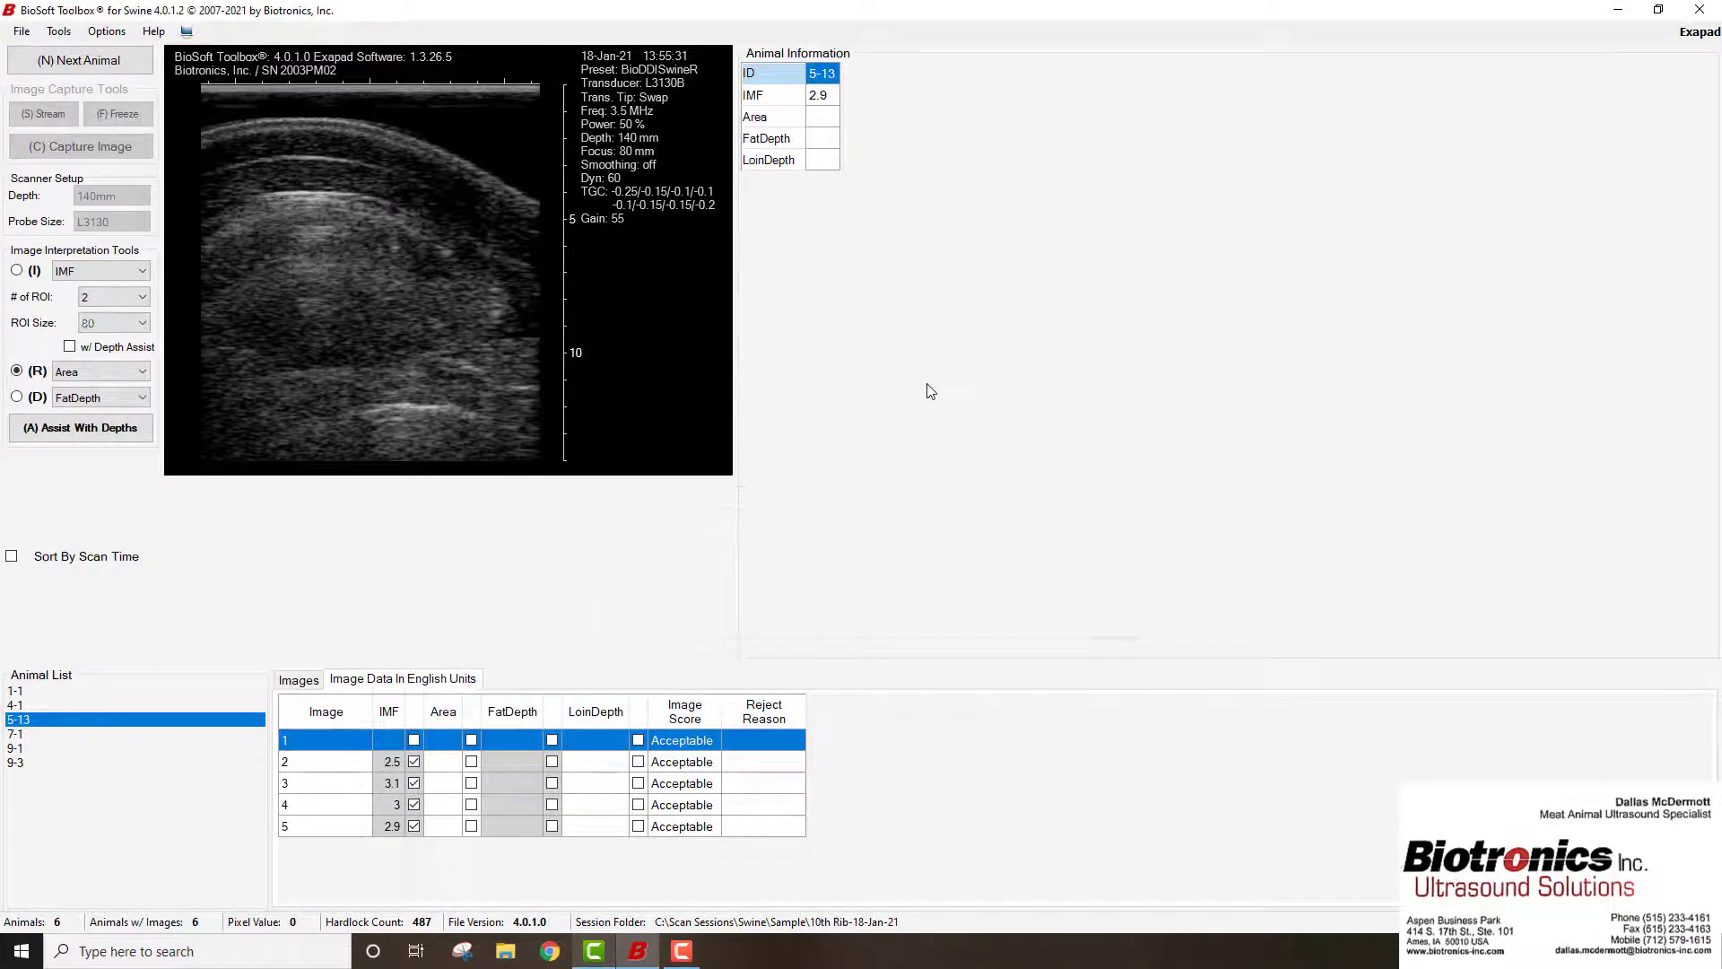
Review the area and depth results of animals 4-1 and 1-1 in English units
{"action": "left_click", "coordinate": [54, 706]}
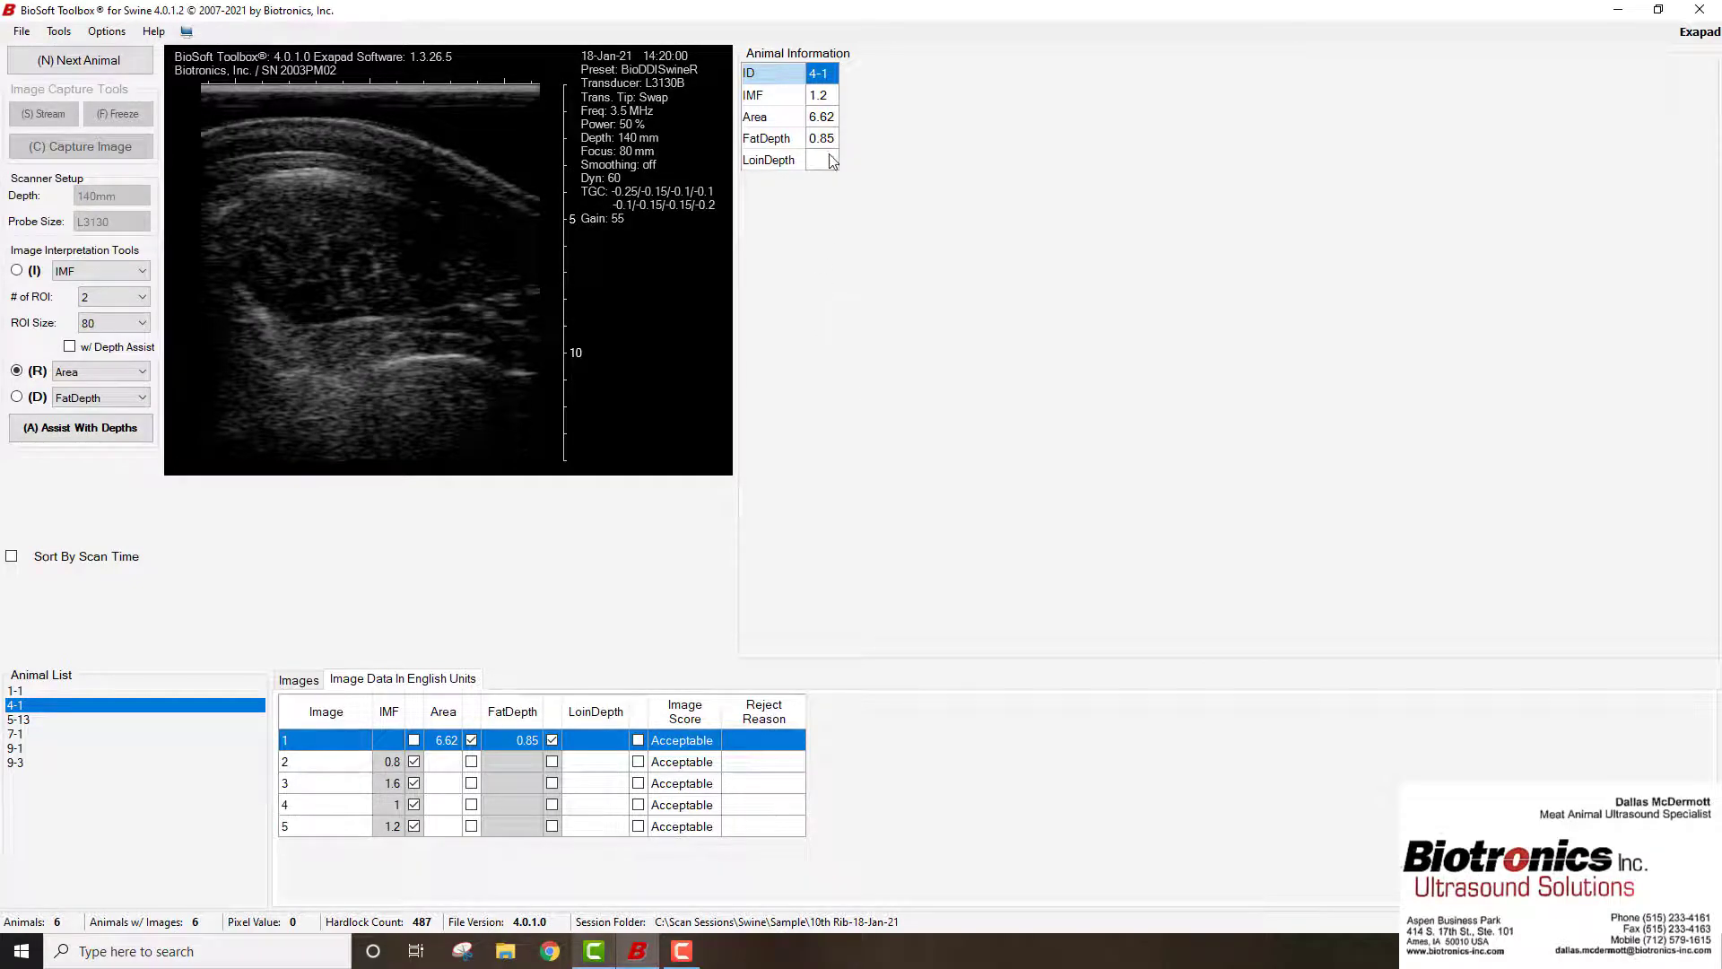
{"action": "left_click", "coordinate": [17, 692]}
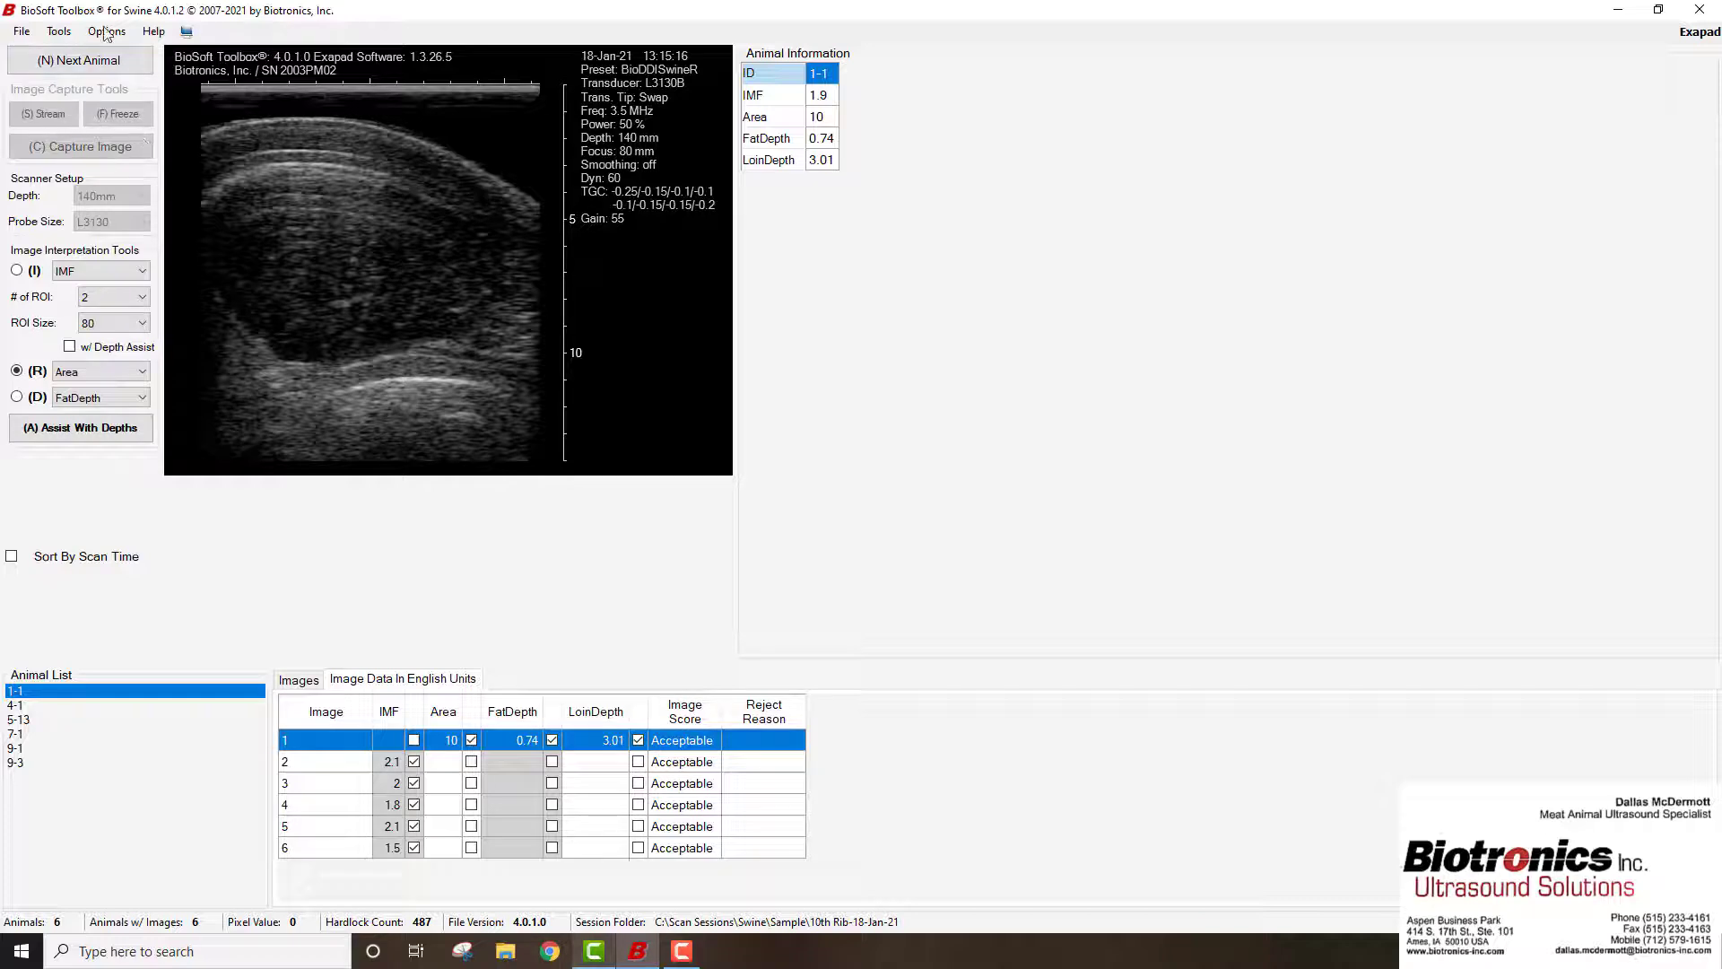
Look at the file selection for importing animal data, closing it without importing
{"action": "left_click", "coordinate": [68, 36]}
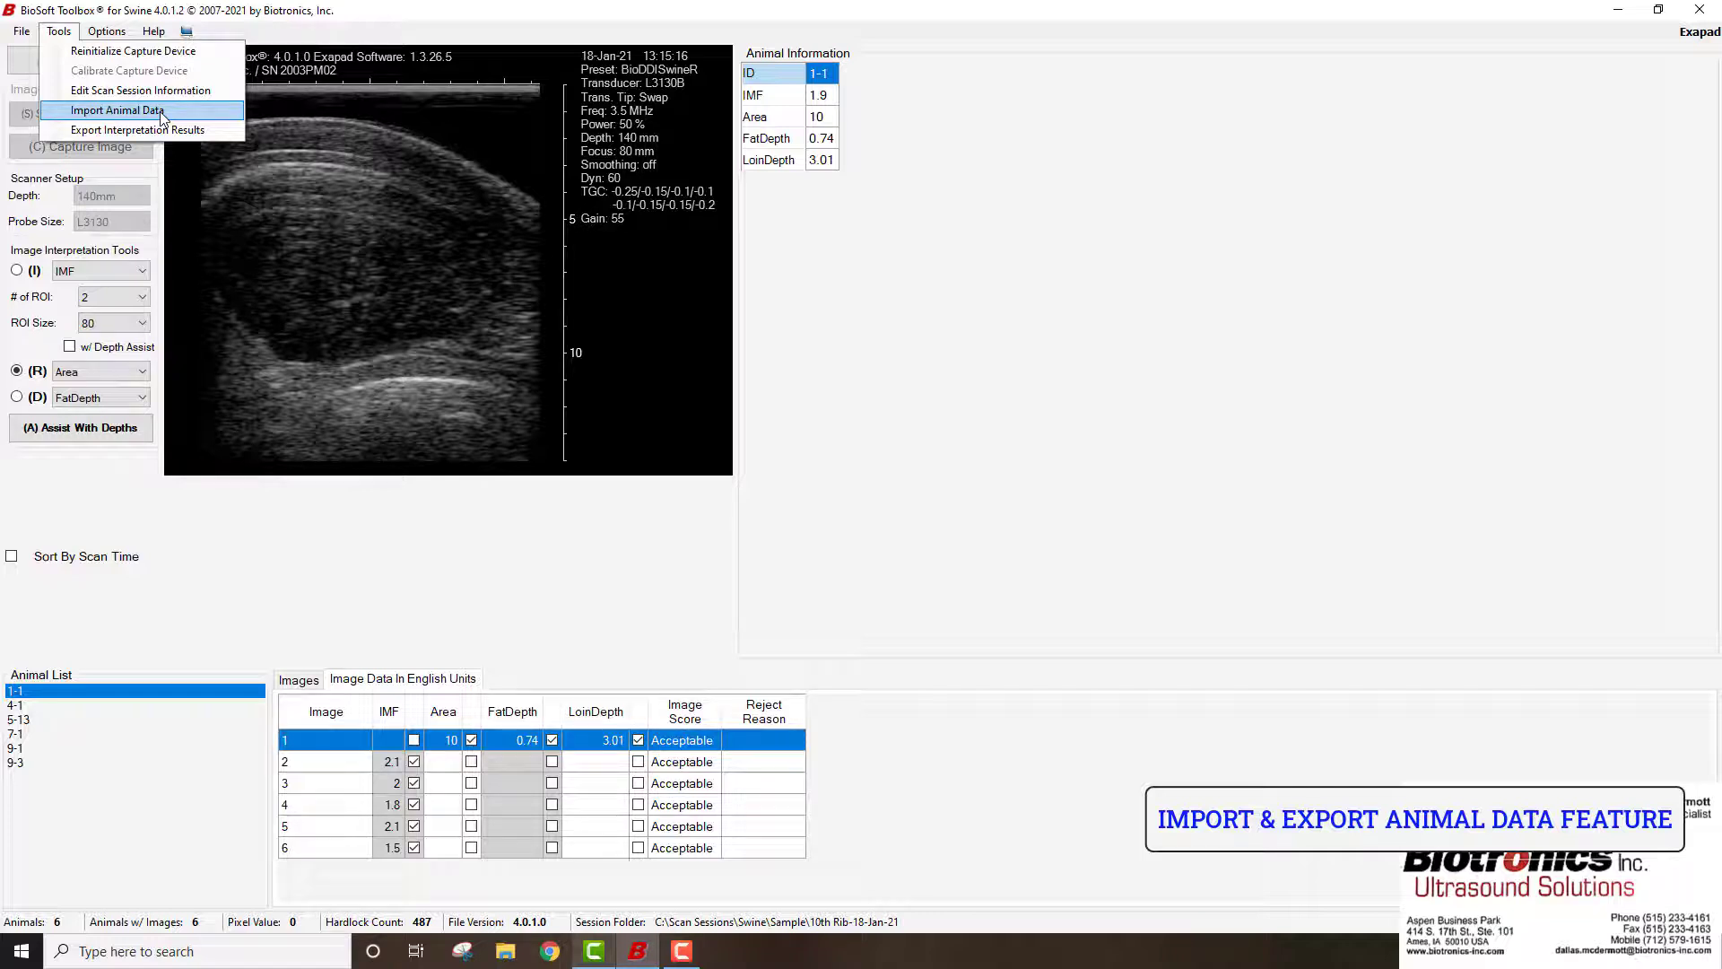
{"action": "left_click", "coordinate": [159, 111]}
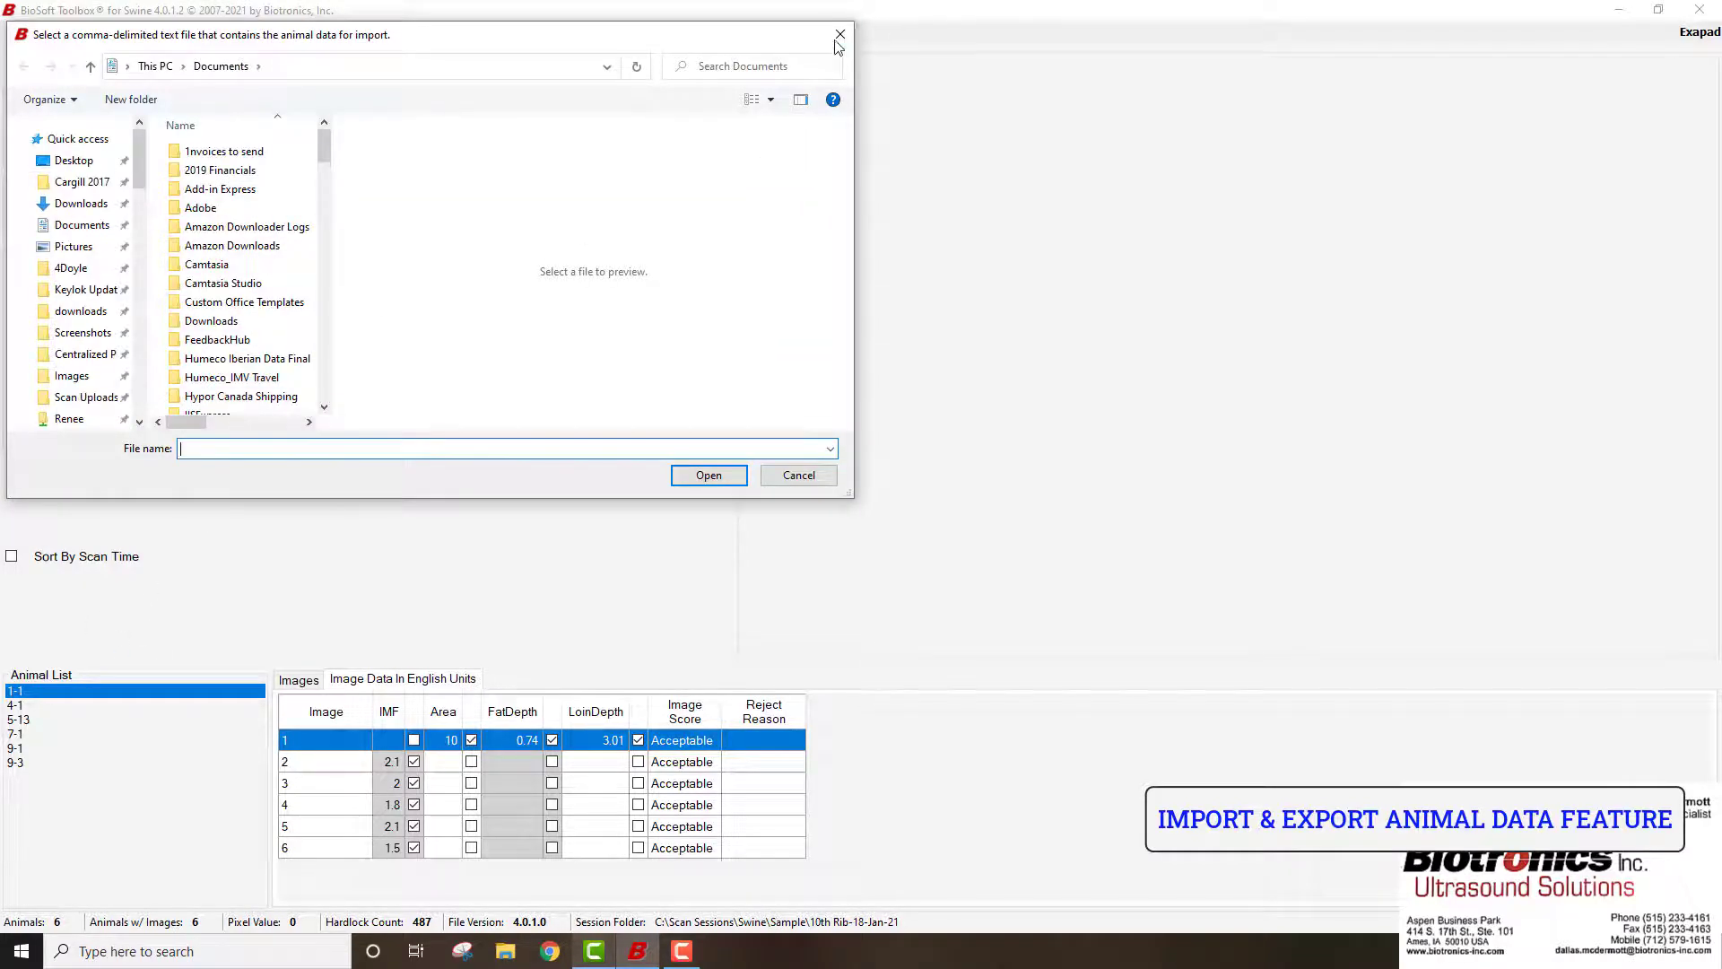
{"action": "left_click", "coordinate": [812, 482]}
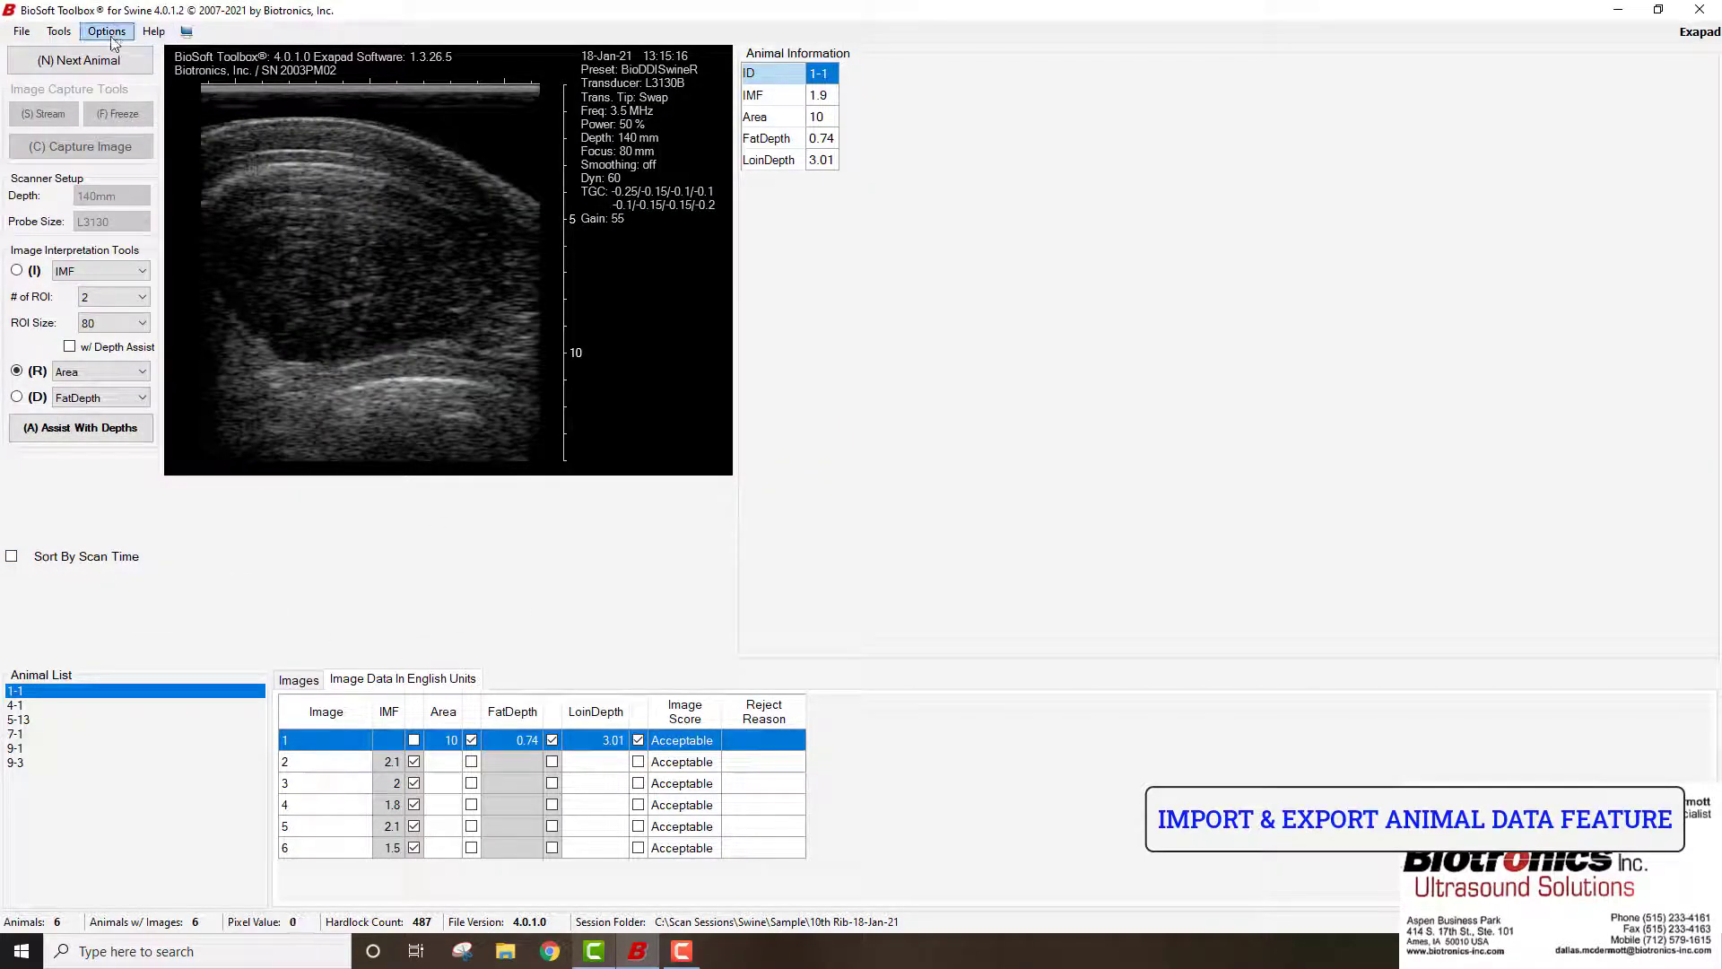
Set up an animal results export with the fields ID, FatDepth, Area and TimeStamp, and cancel it without exporting
{"action": "left_click", "coordinate": [59, 32]}
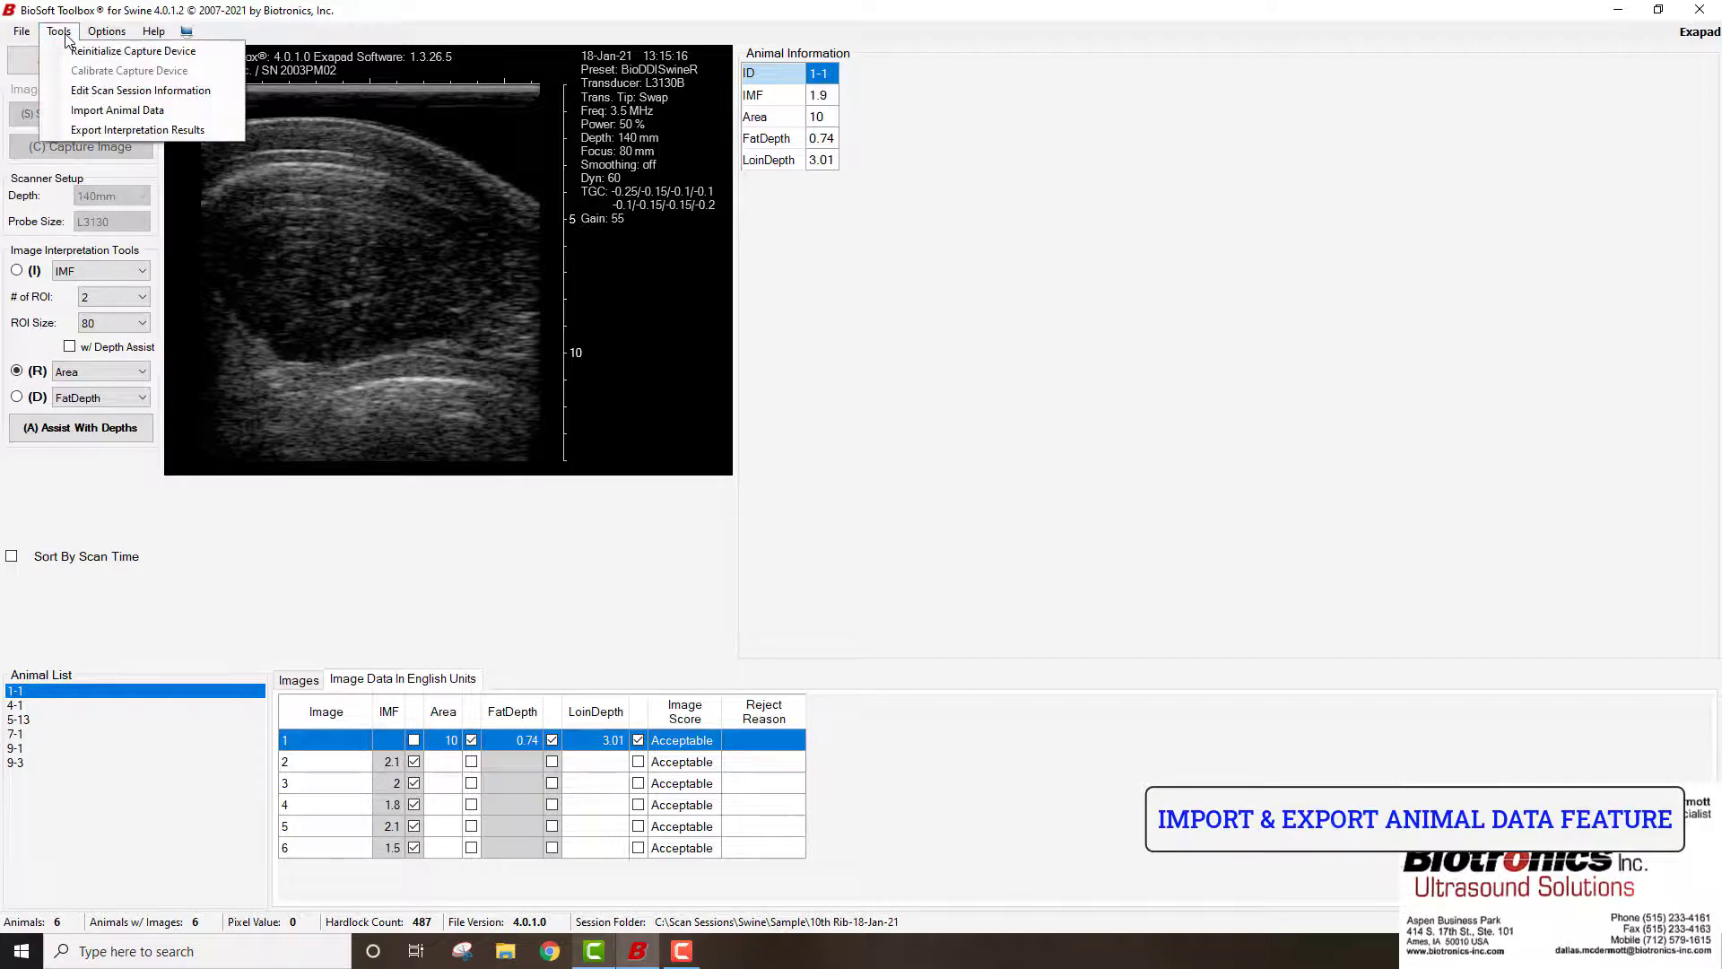
{"action": "left_click", "coordinate": [116, 132]}
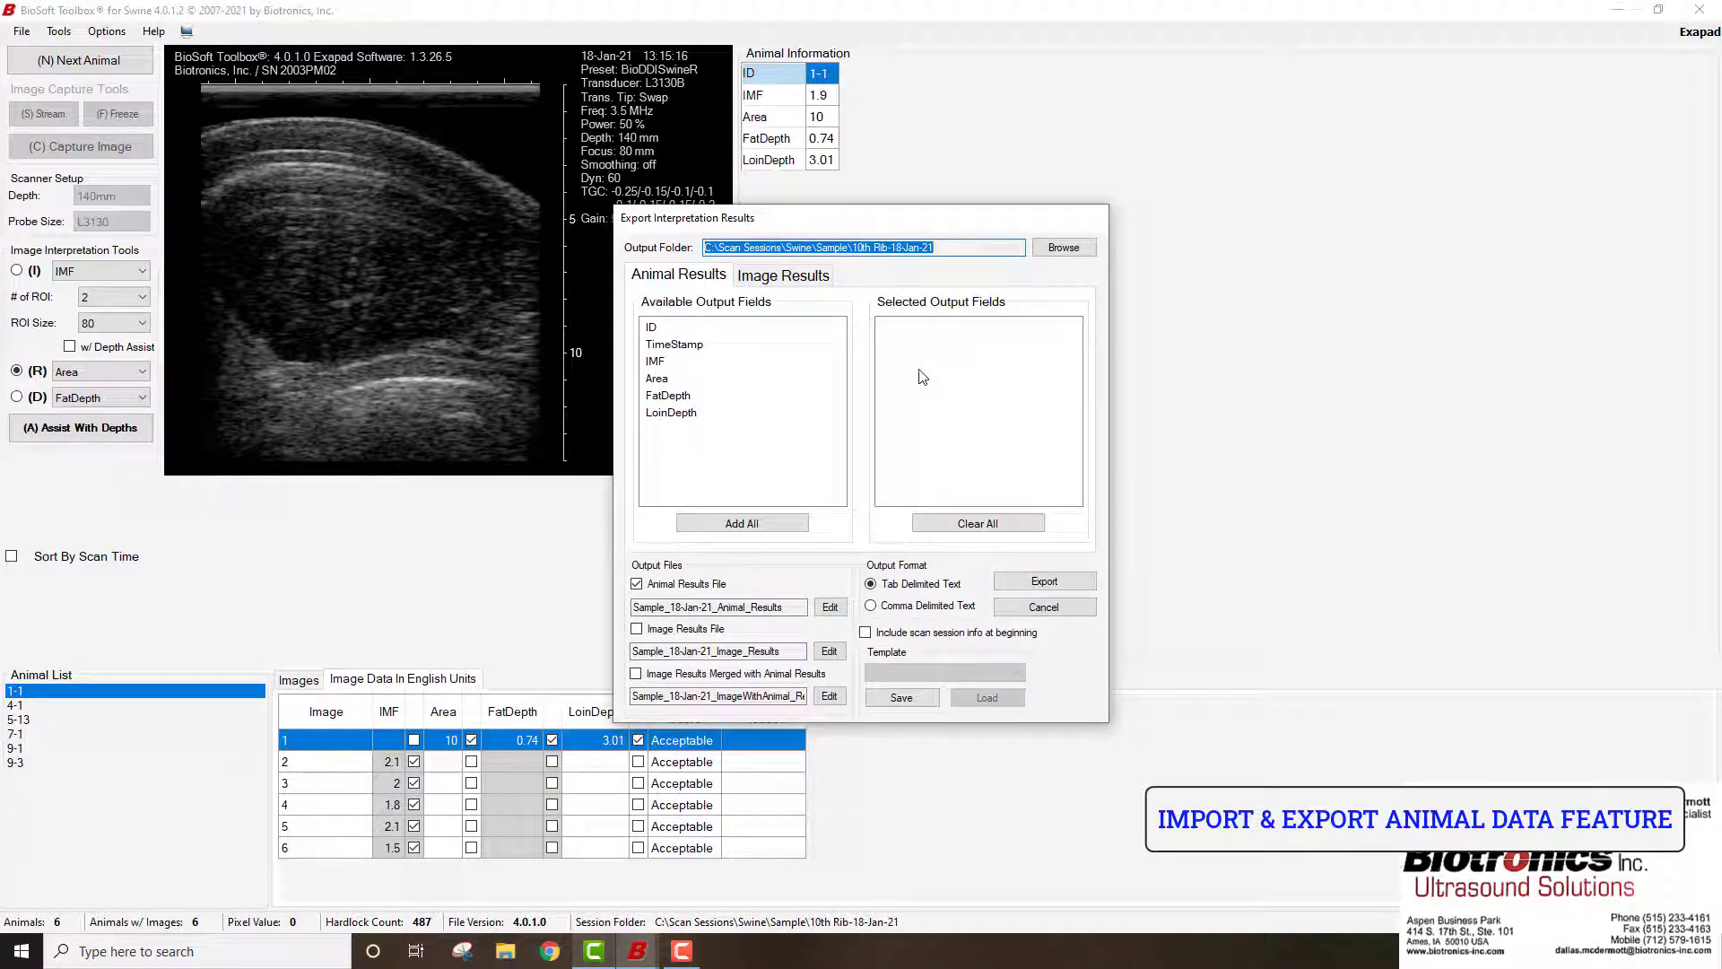
{"action": "left_click", "coordinate": [673, 329]}
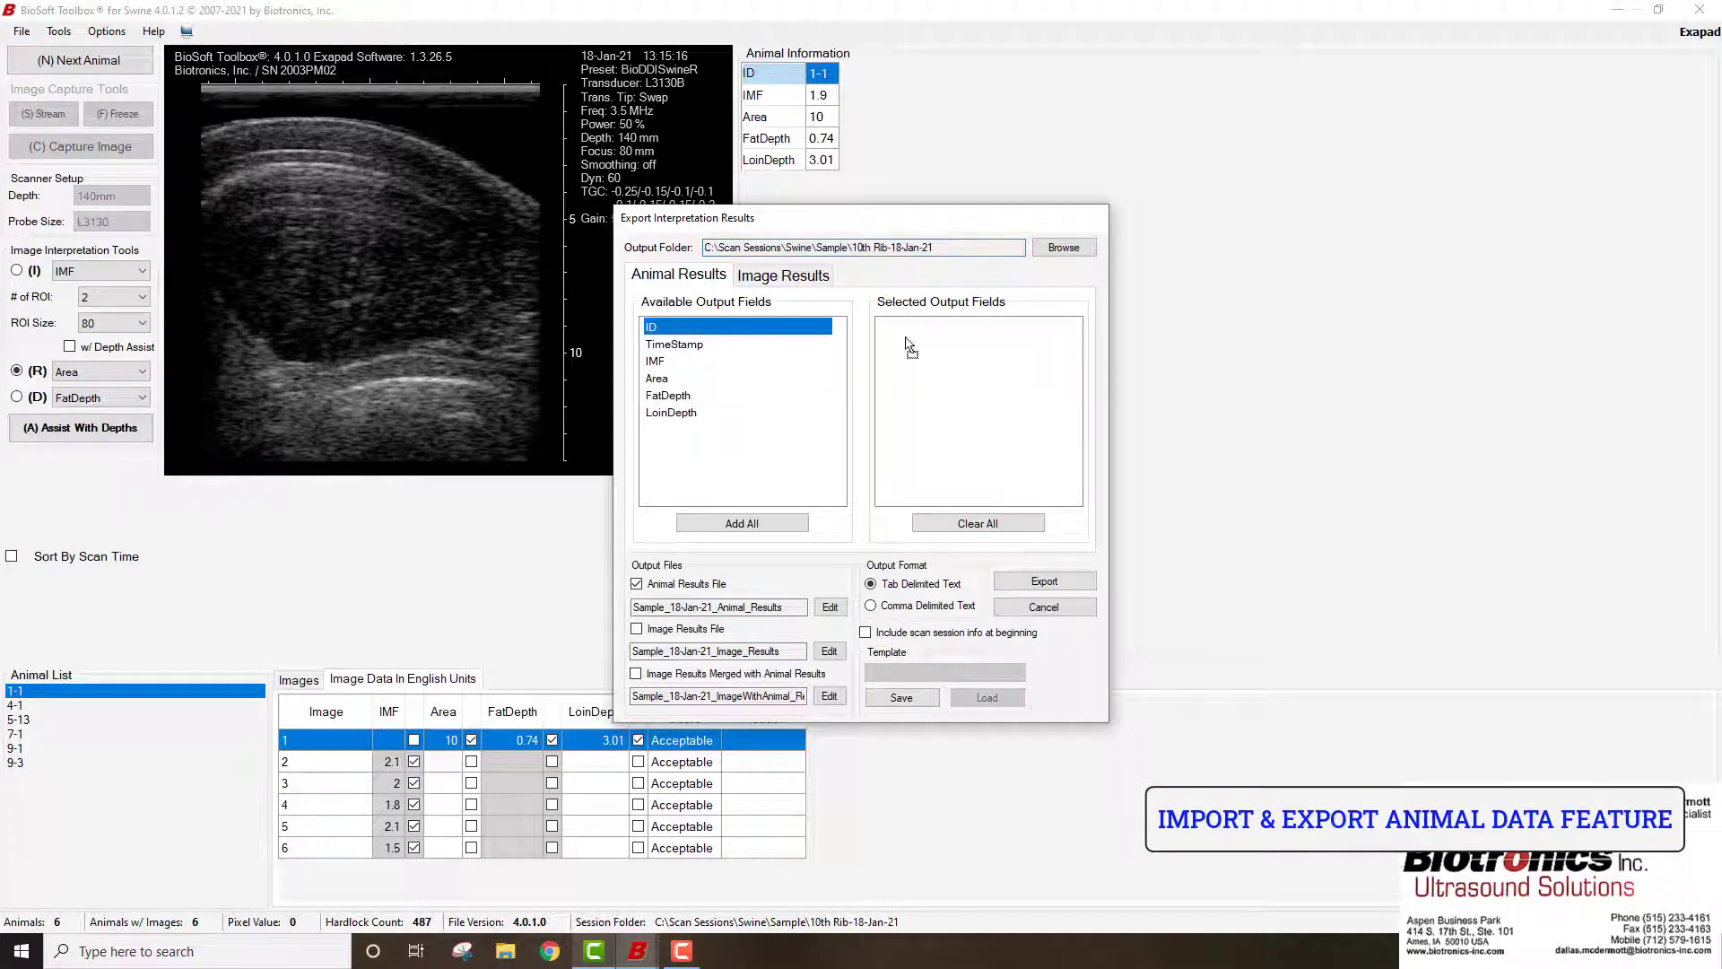
{"action": "left_click_drag", "start_coordinate": [908, 348], "coordinate": [908, 349]}
{"action": "left_click_drag", "start_coordinate": [670, 396], "coordinate": [893, 358]}
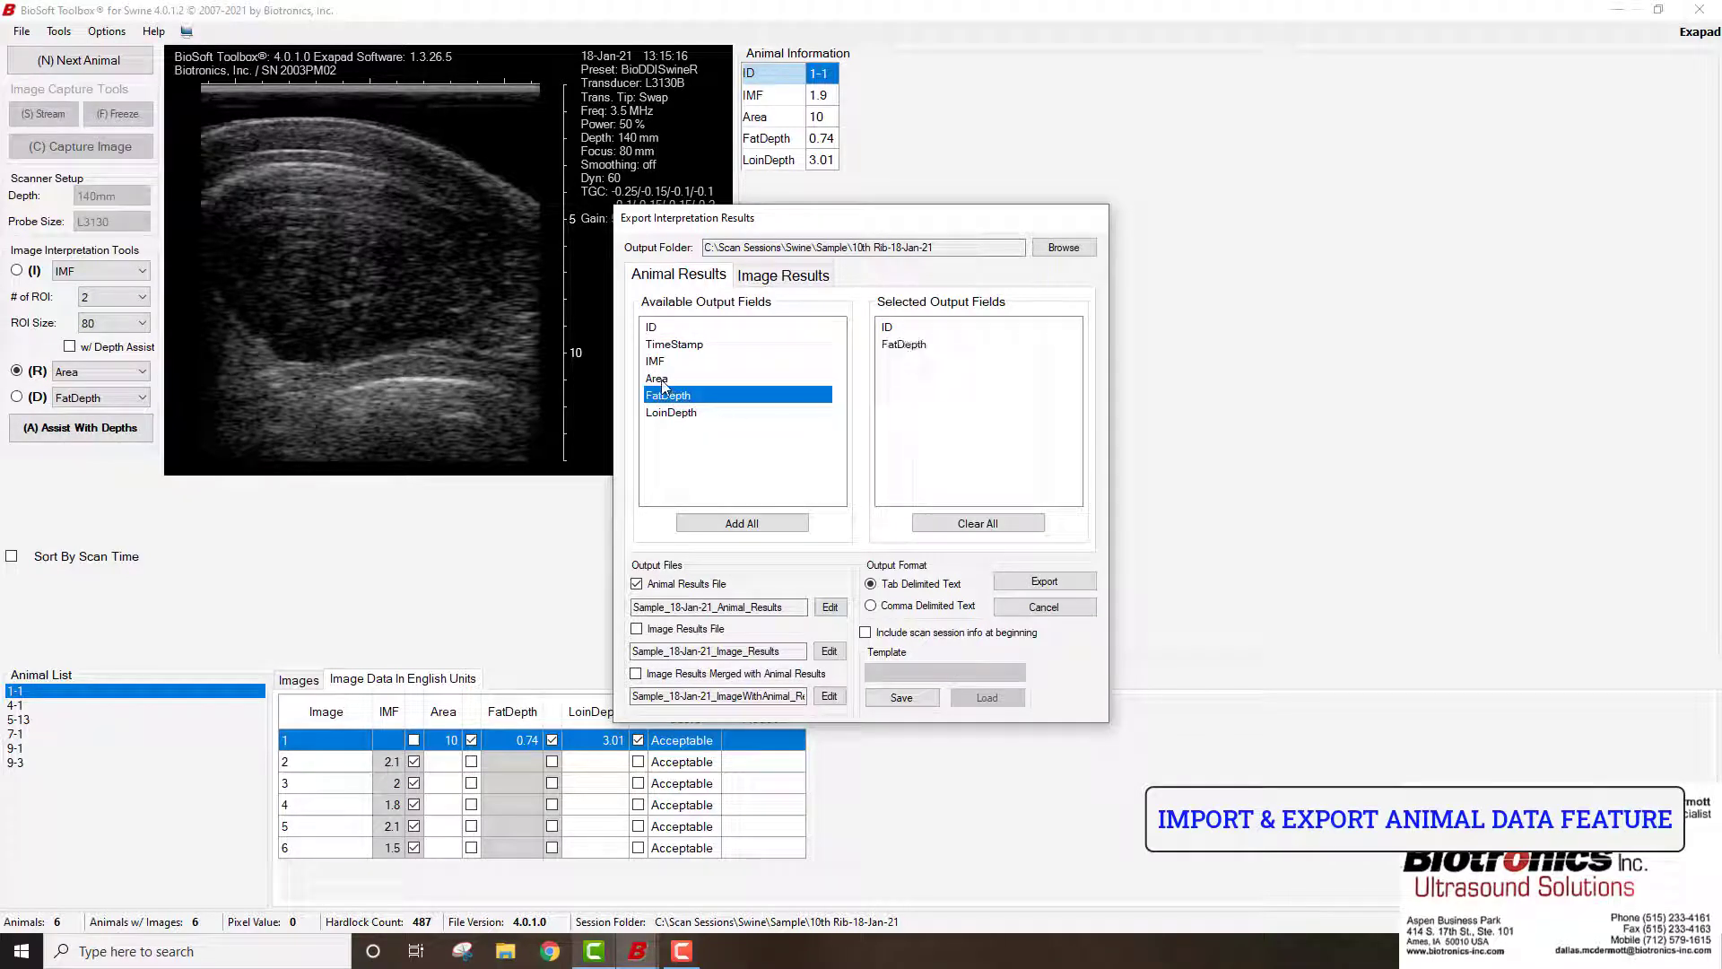
{"action": "left_click", "coordinate": [758, 378]}
{"action": "left_click_drag", "start_coordinate": [758, 378], "coordinate": [918, 357]}
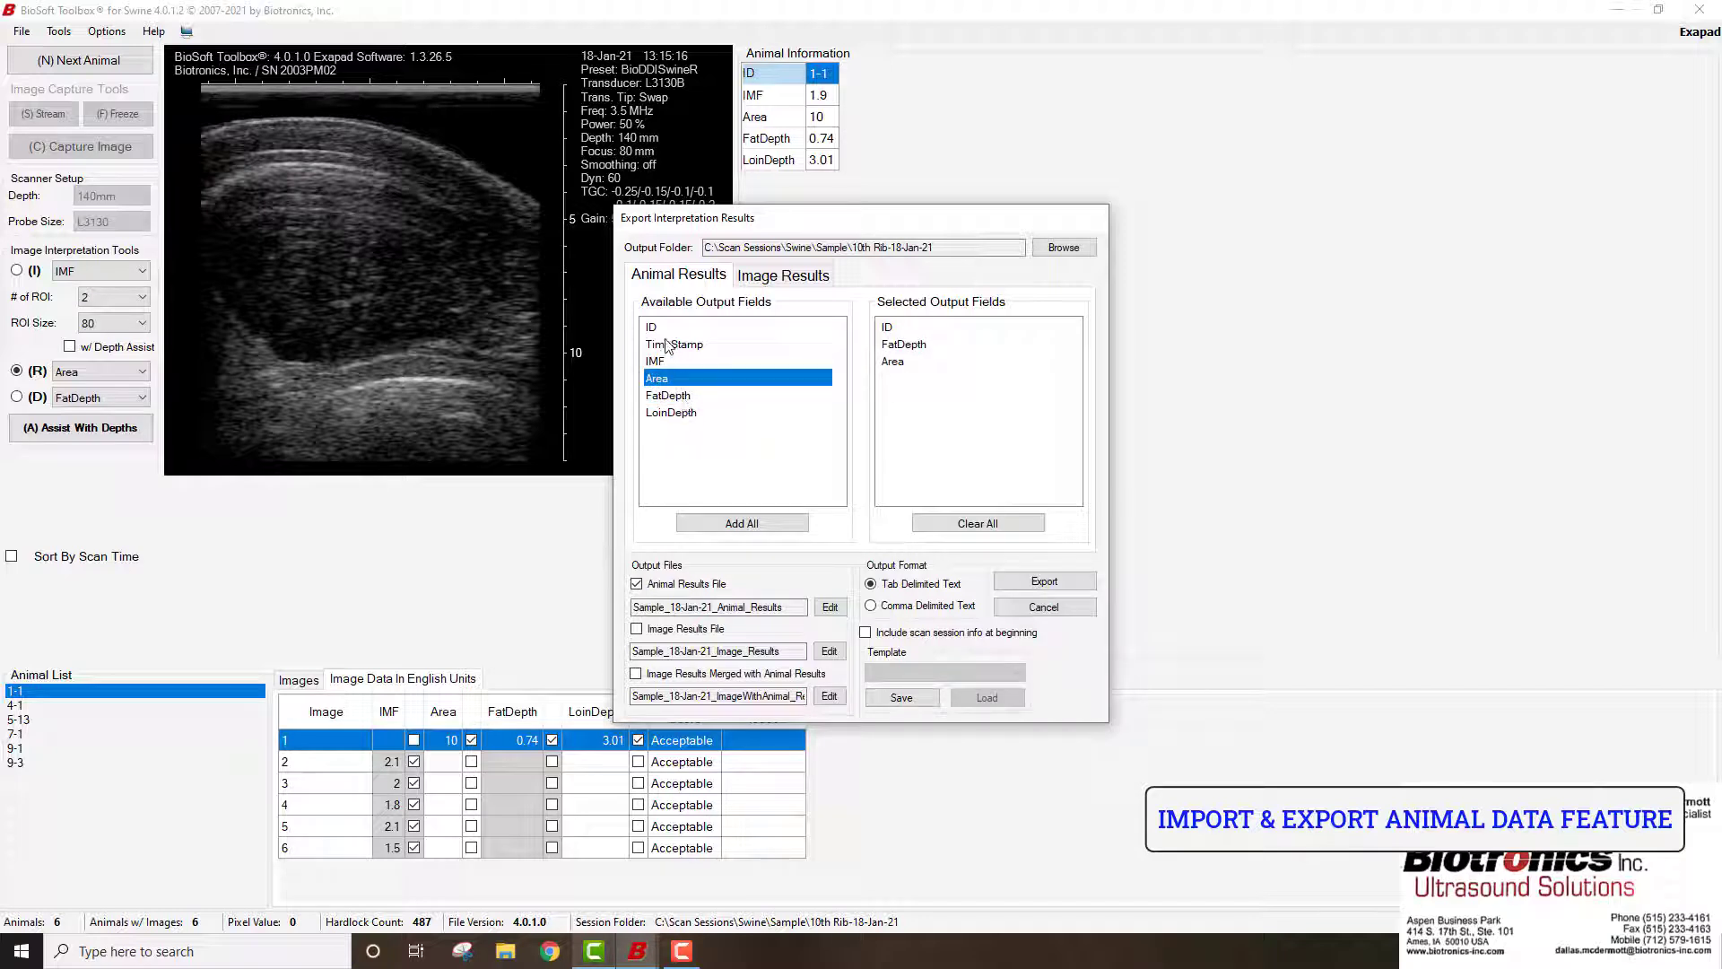
{"action": "left_click_drag", "start_coordinate": [673, 345], "coordinate": [917, 398]}
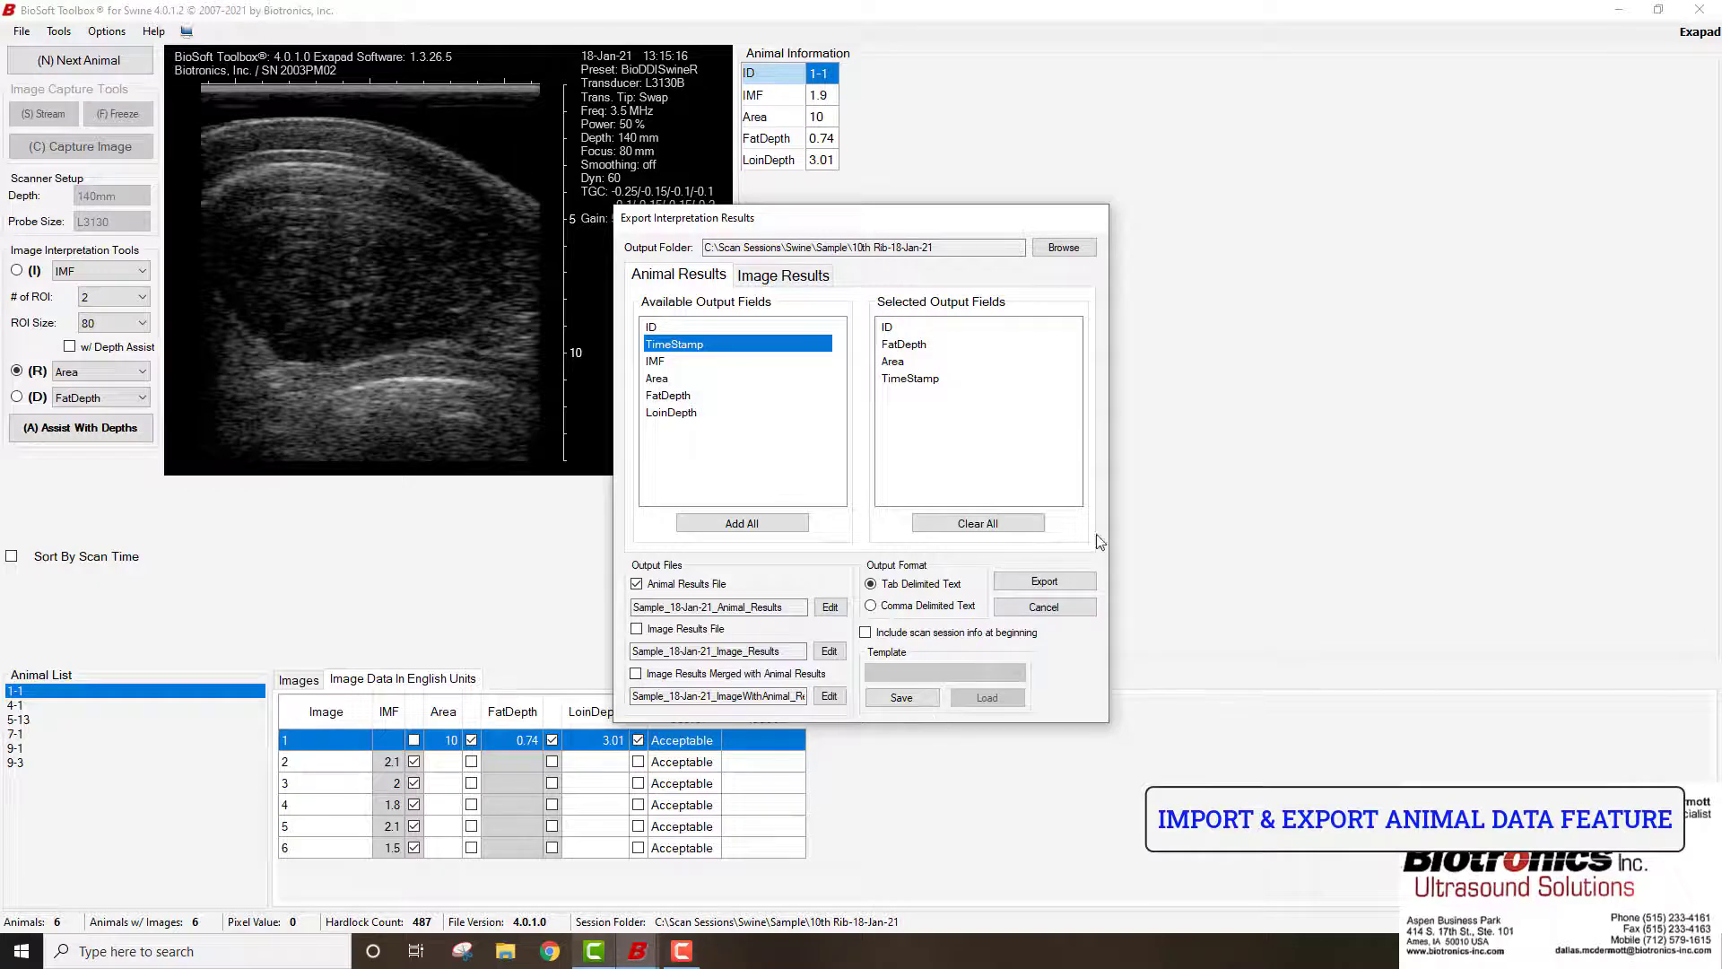
{"action": "left_click", "coordinate": [1076, 608]}
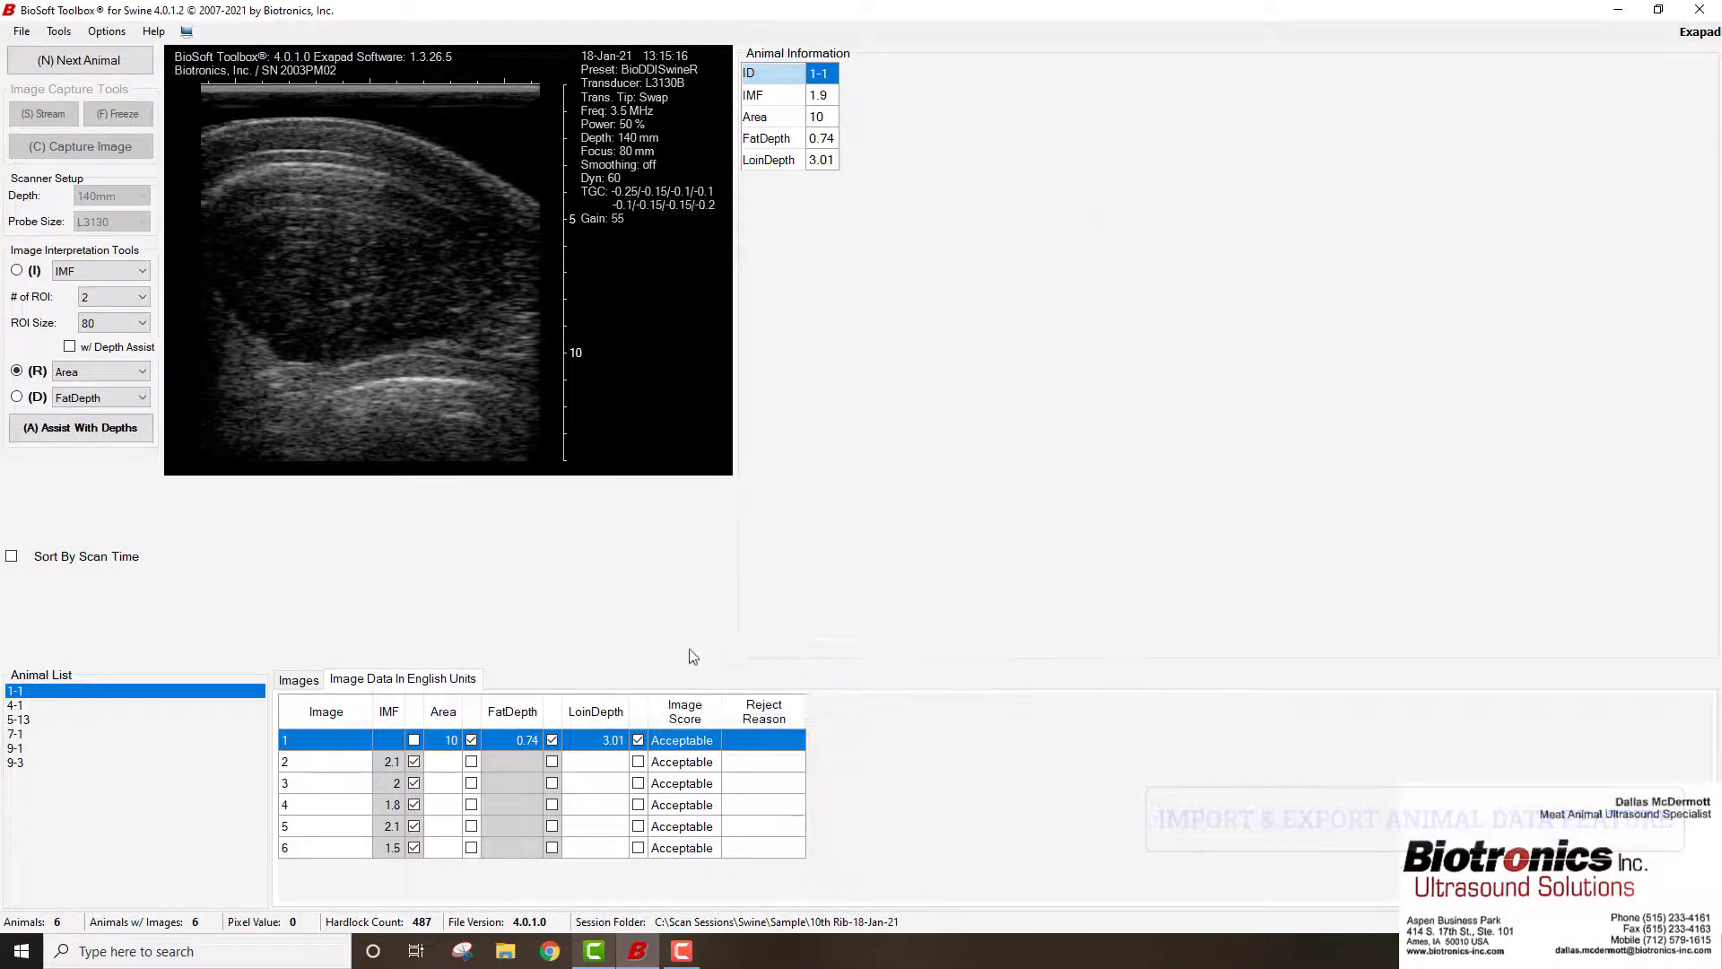
Sort the animal list by scan time and restore its original order
{"action": "left_click", "coordinate": [12, 558]}
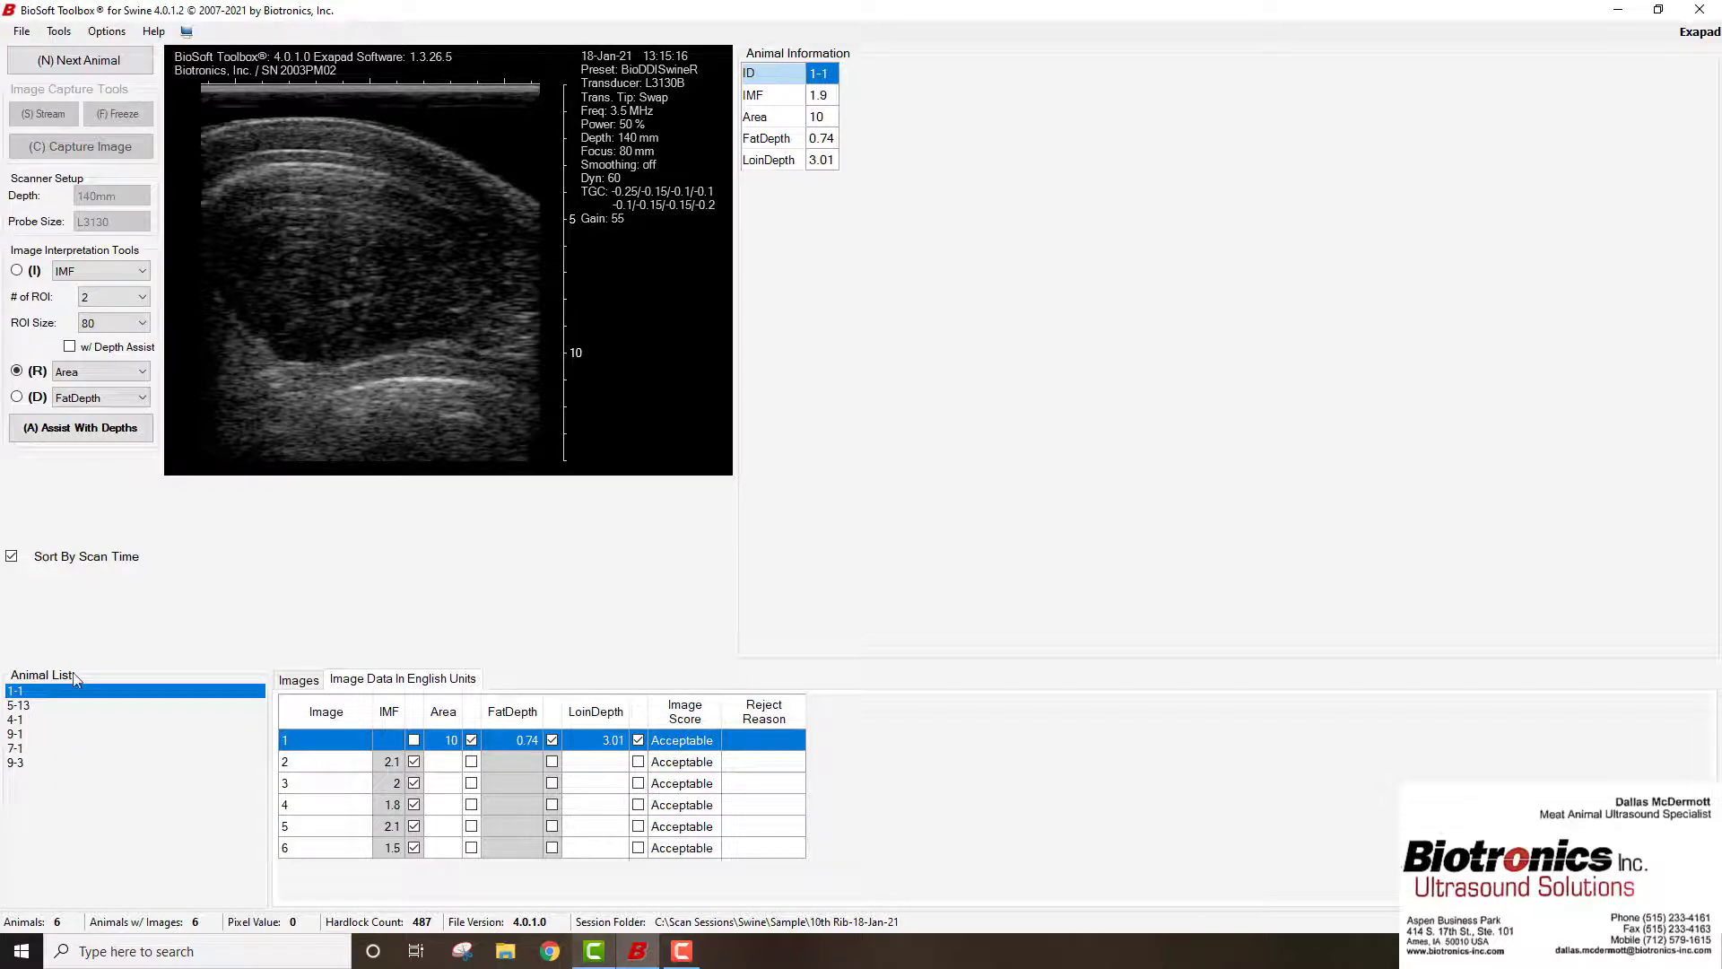
{"action": "left_click", "coordinate": [12, 556]}
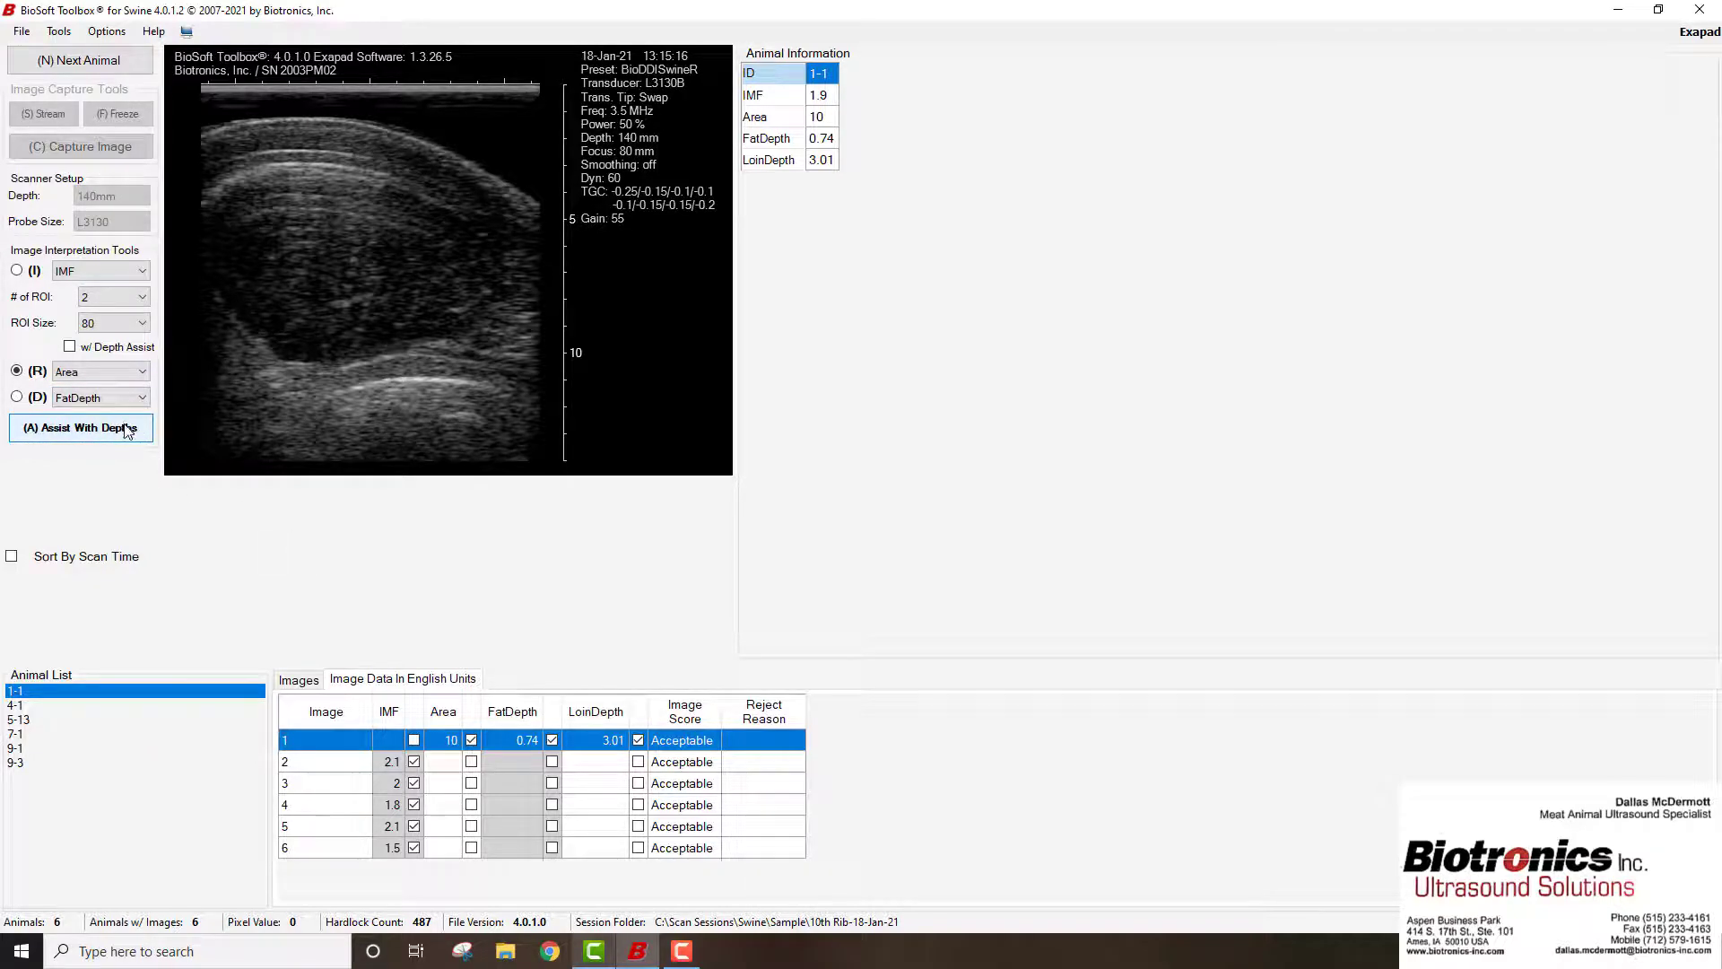
Examine the available display options and animal 1-1's image thumbnails, returning to the image data table
{"action": "left_click", "coordinate": [75, 32]}
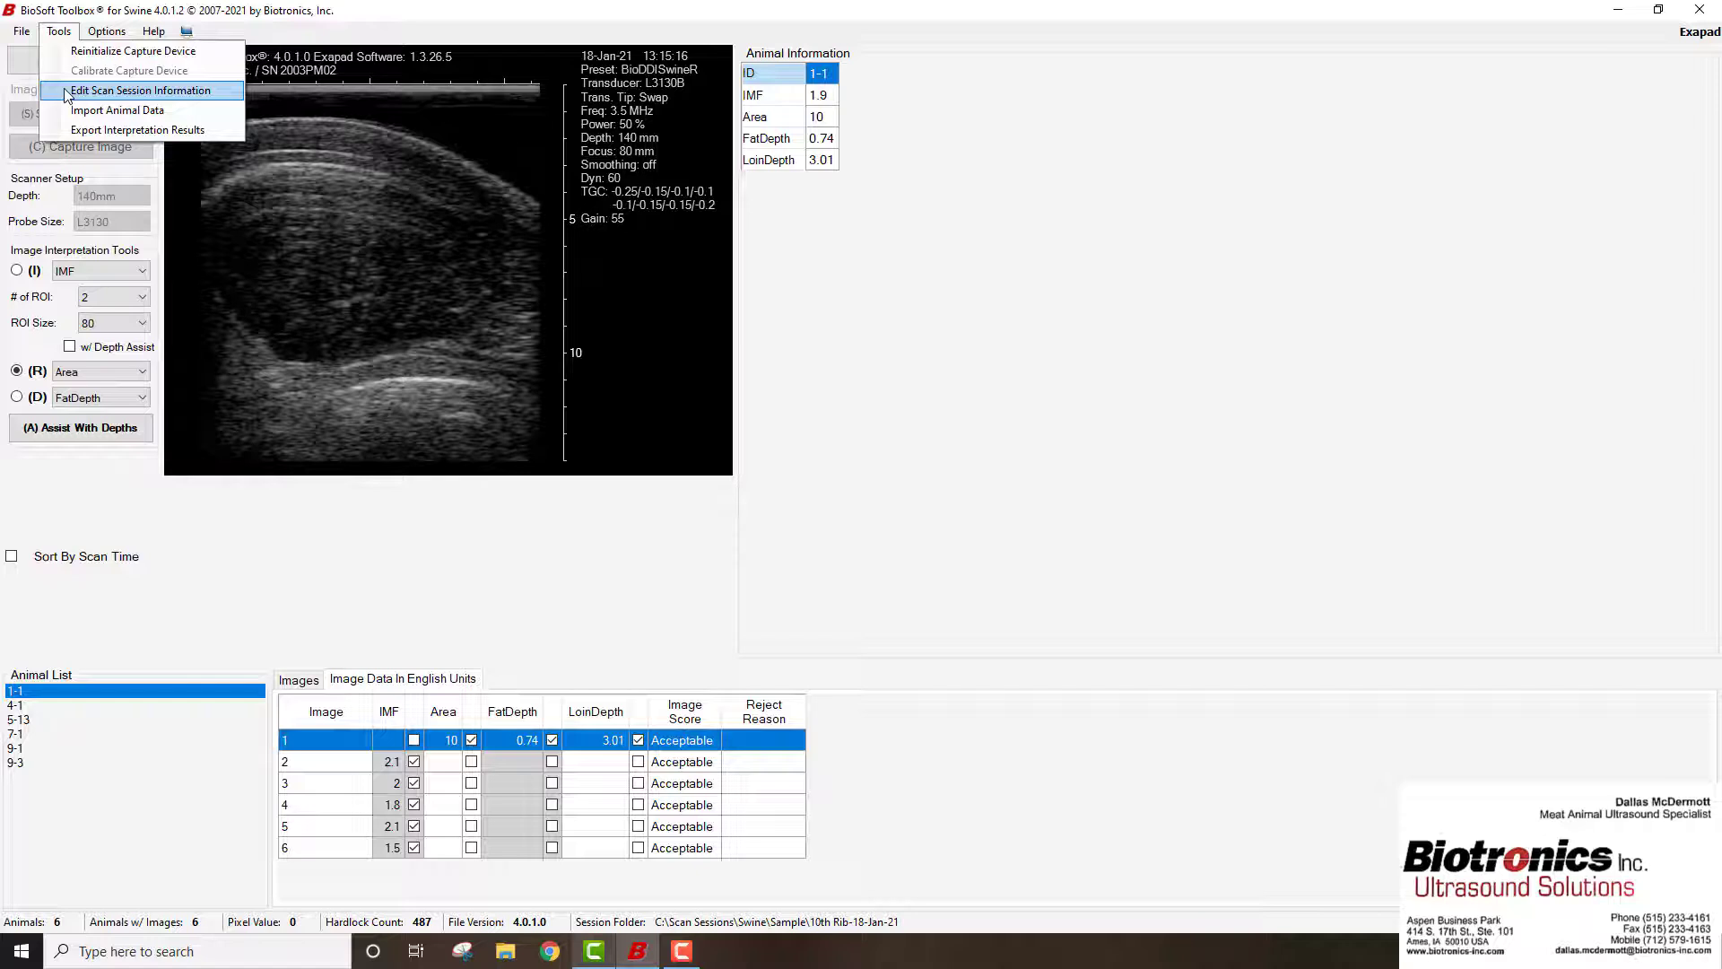
{"action": "mouse_move", "coordinate": [101, 33]}
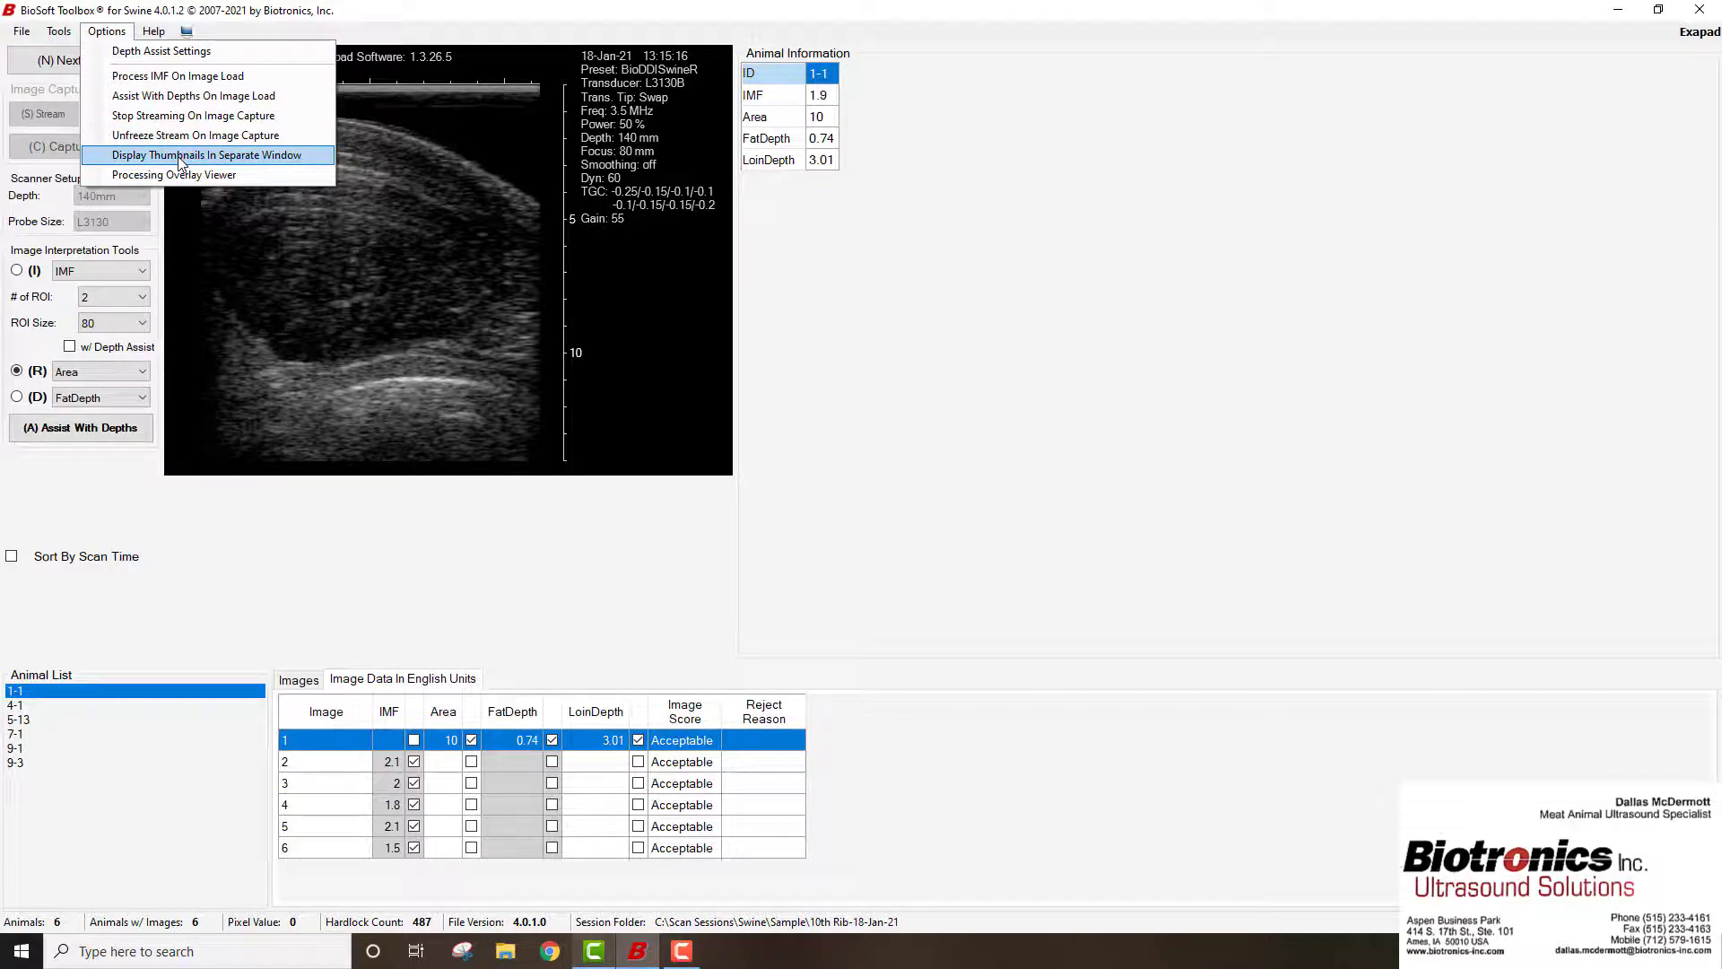
{"action": "left_click", "coordinate": [314, 689]}
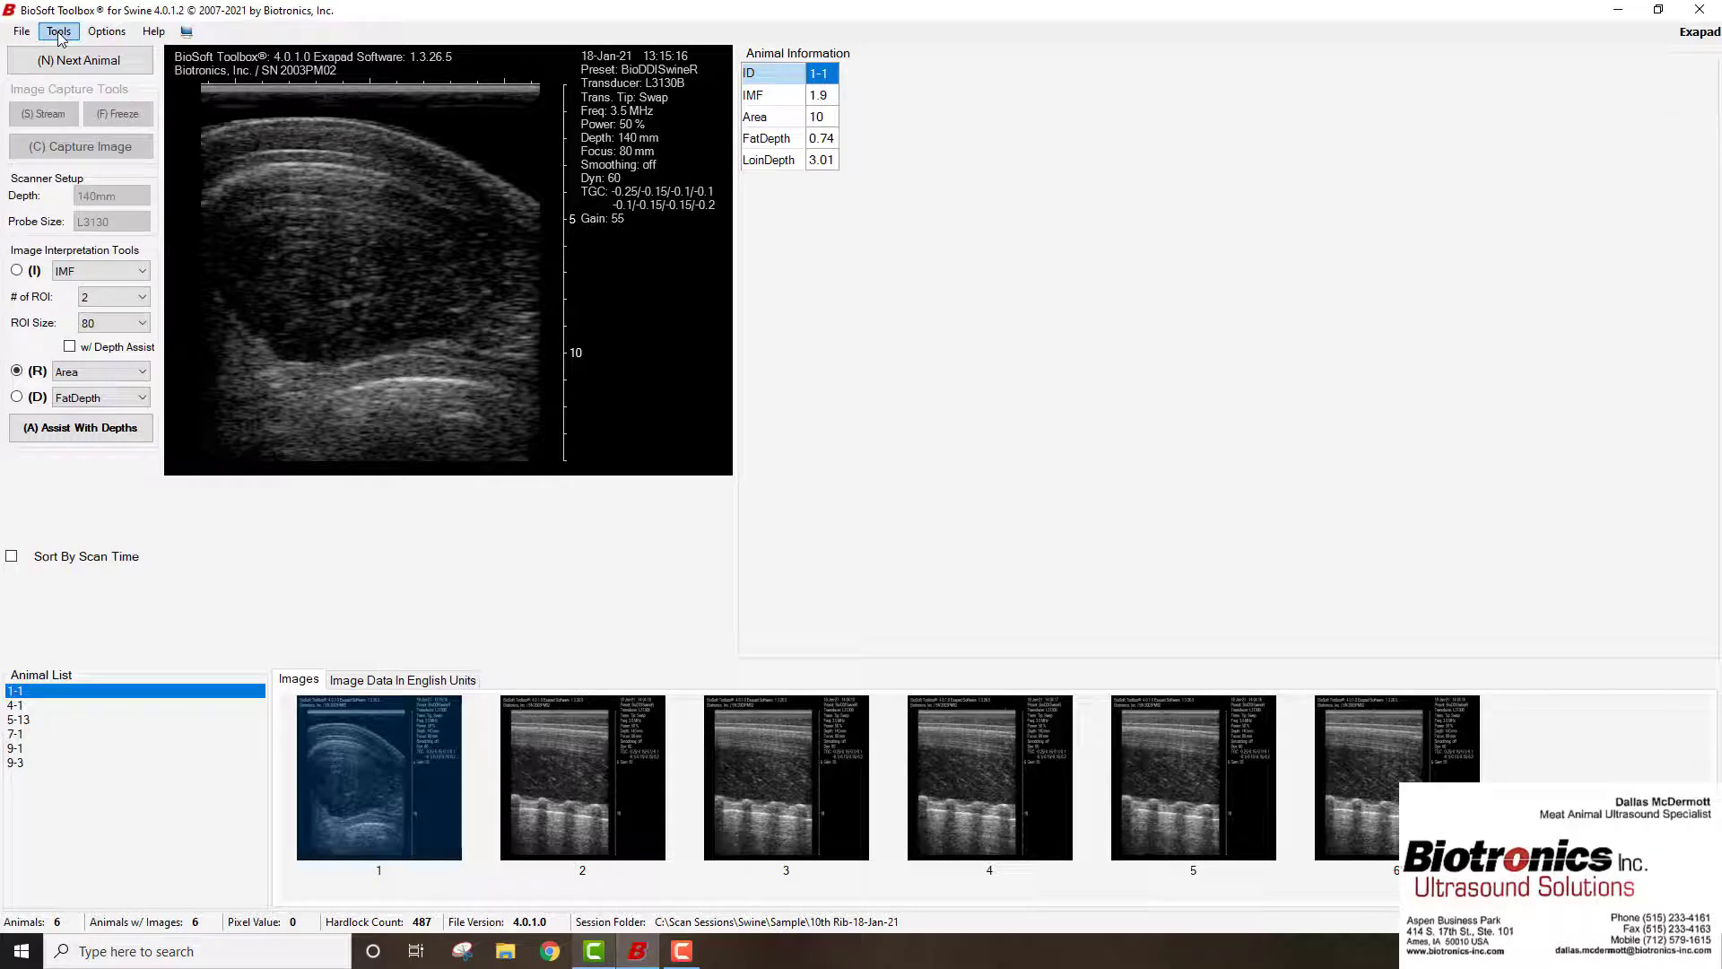
{"action": "left_click", "coordinate": [109, 33]}
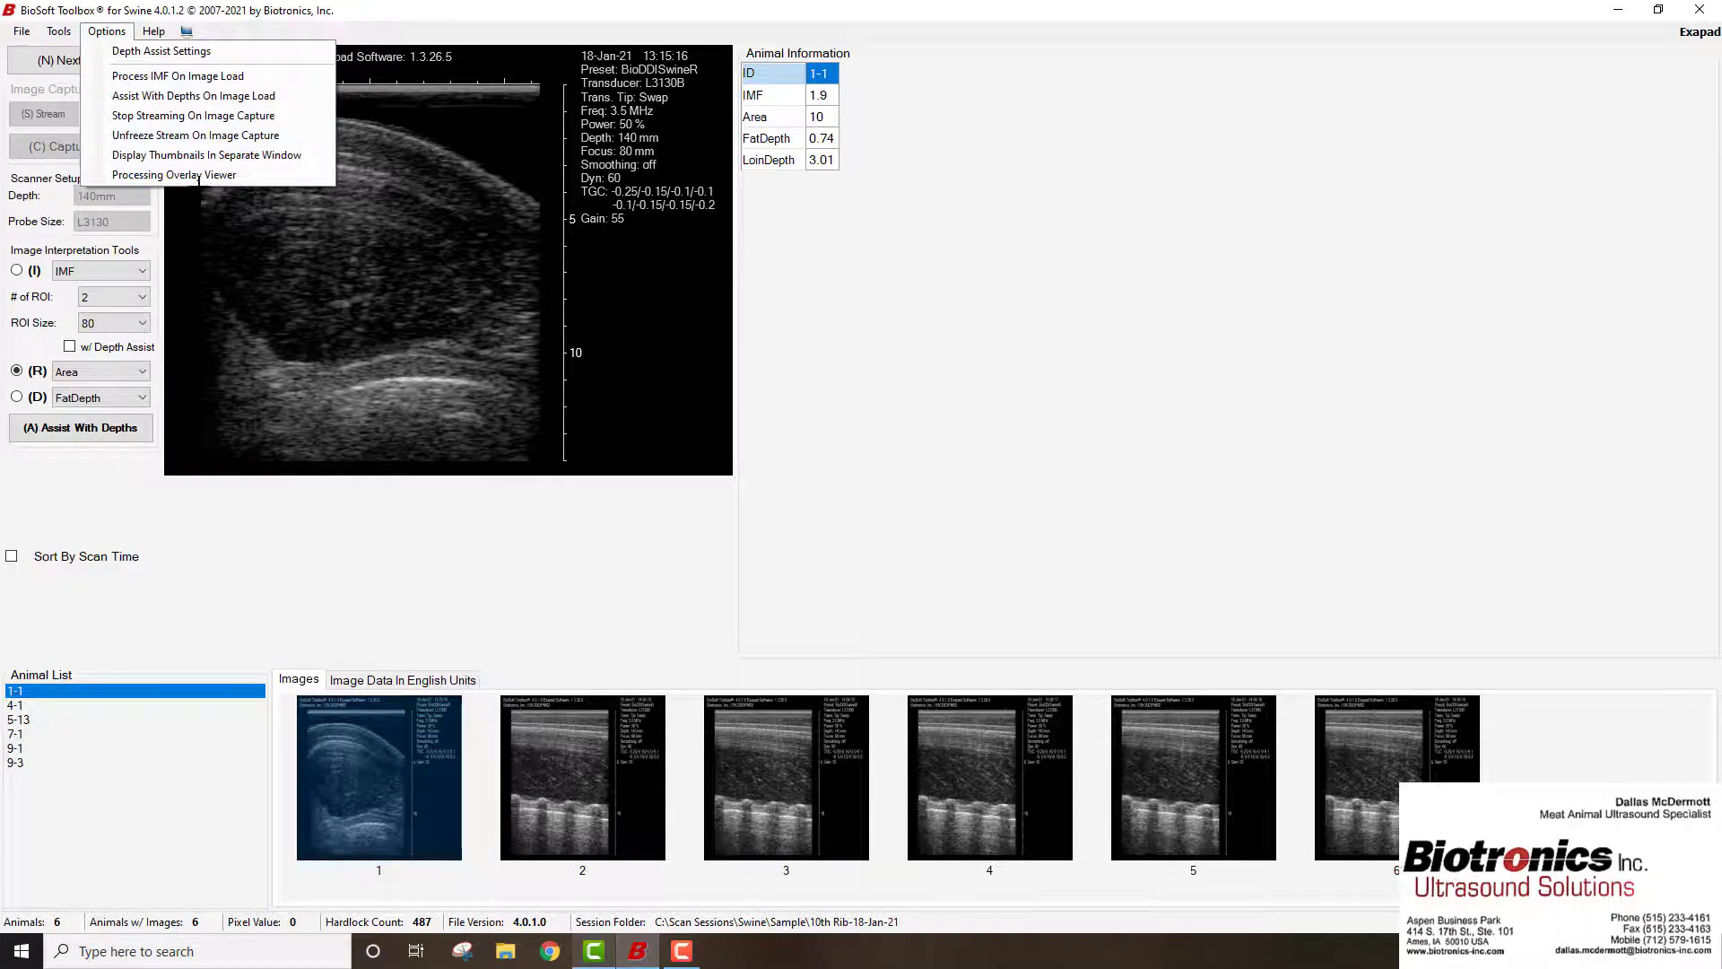
{"action": "left_click", "coordinate": [399, 683]}
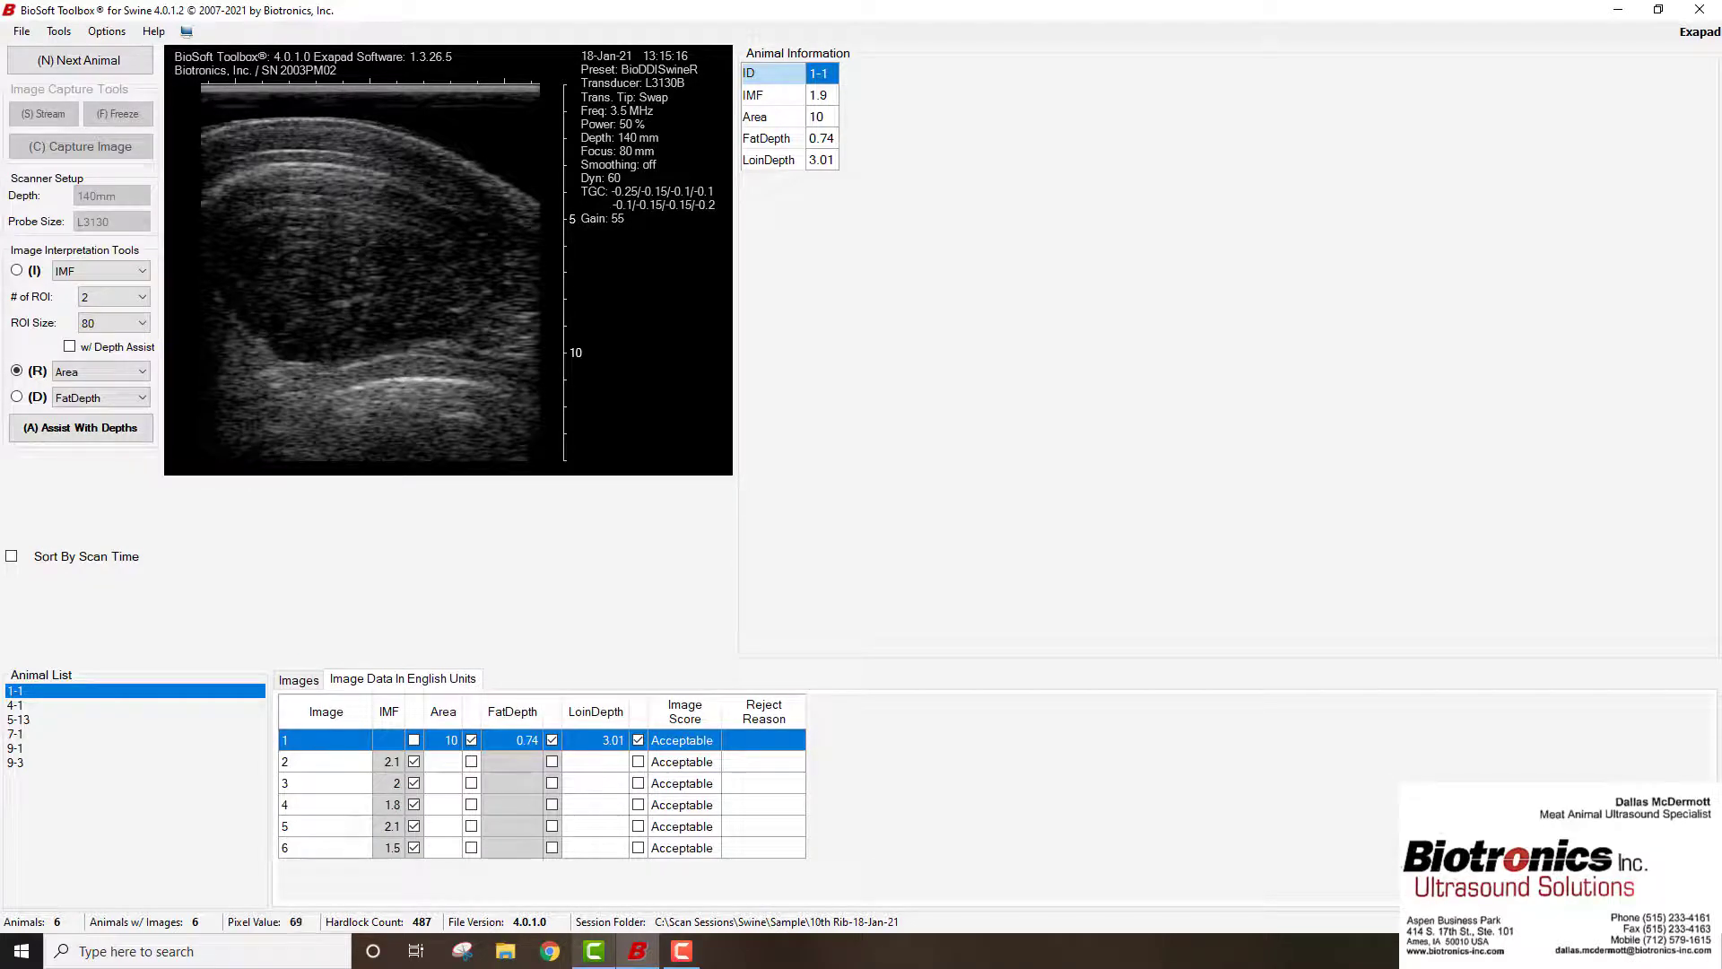
{"action": "left_click", "coordinate": [107, 31]}
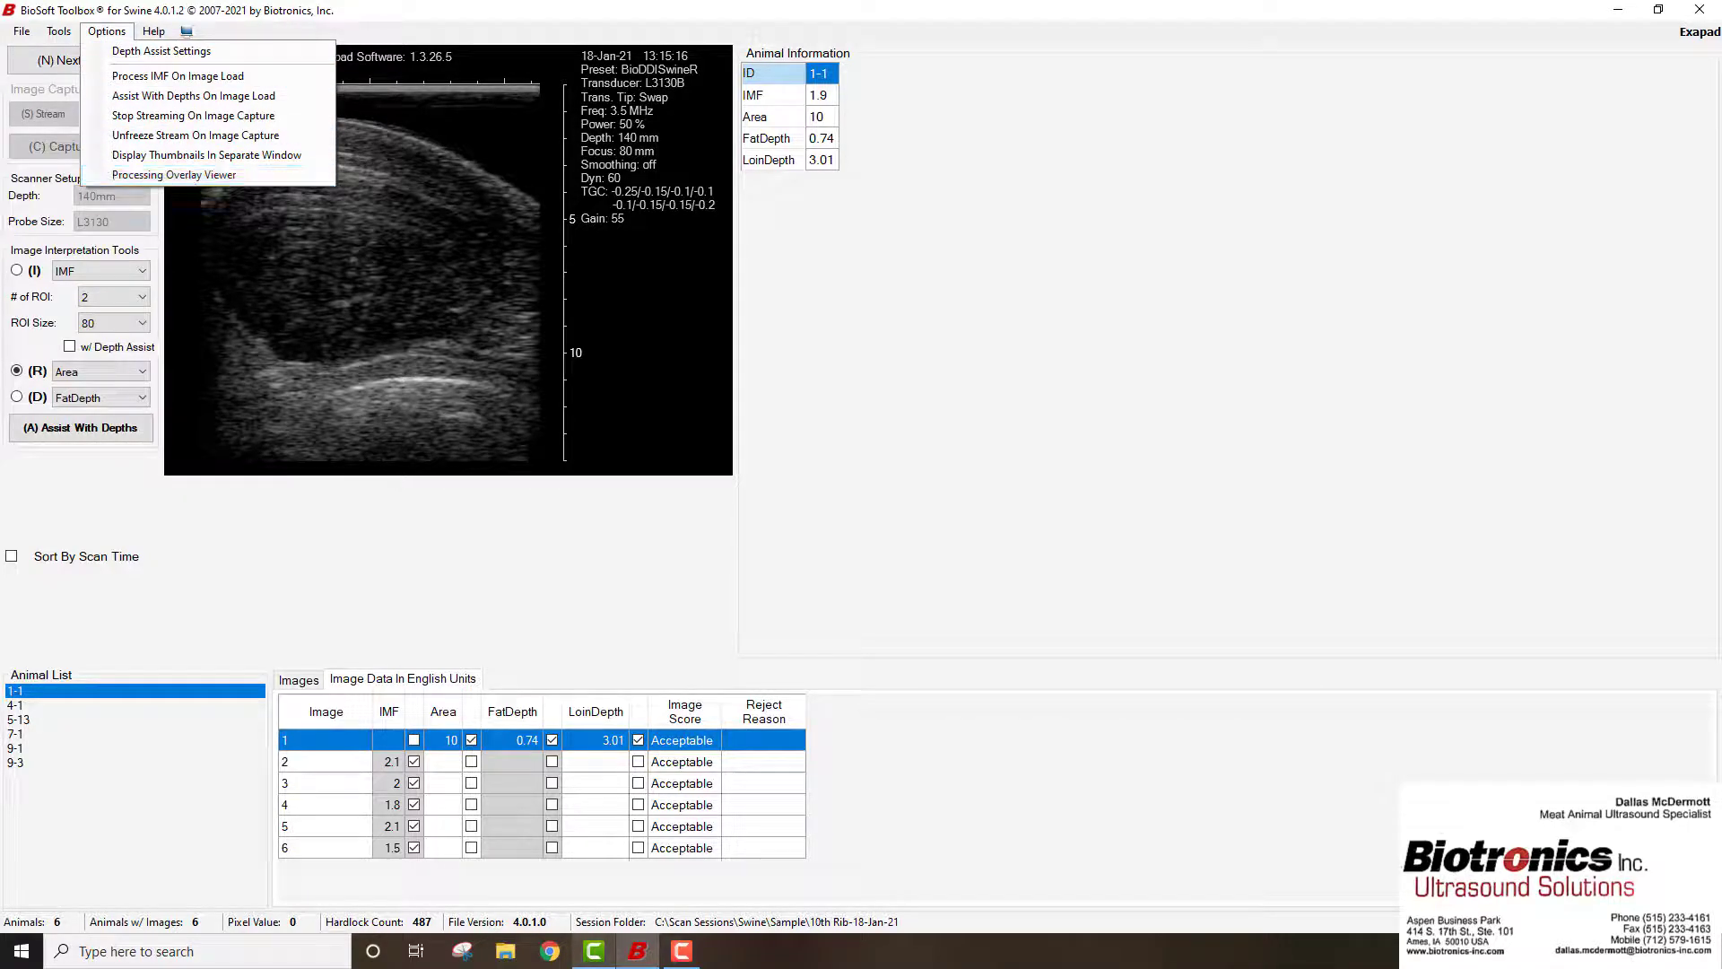
Run depth assist on animal 1-1's image 2 and raise the fat boundary guide to a fat depth of about 0.69
{"action": "left_click", "coordinate": [341, 770]}
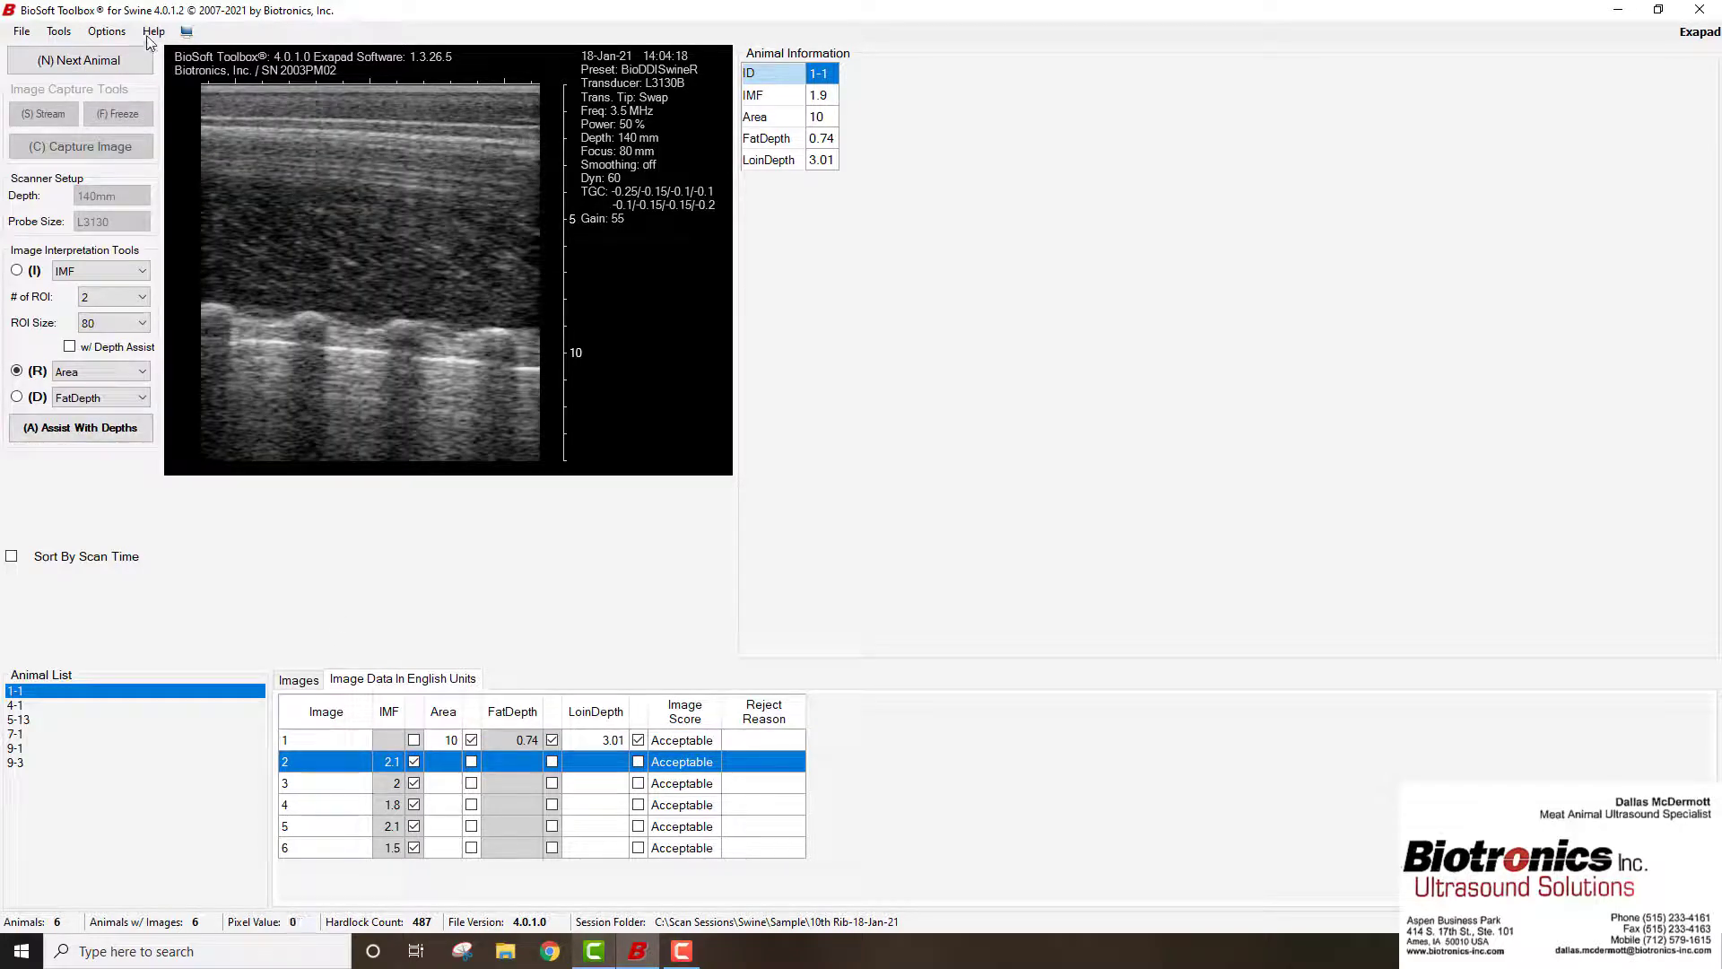
{"action": "left_click", "coordinate": [100, 436]}
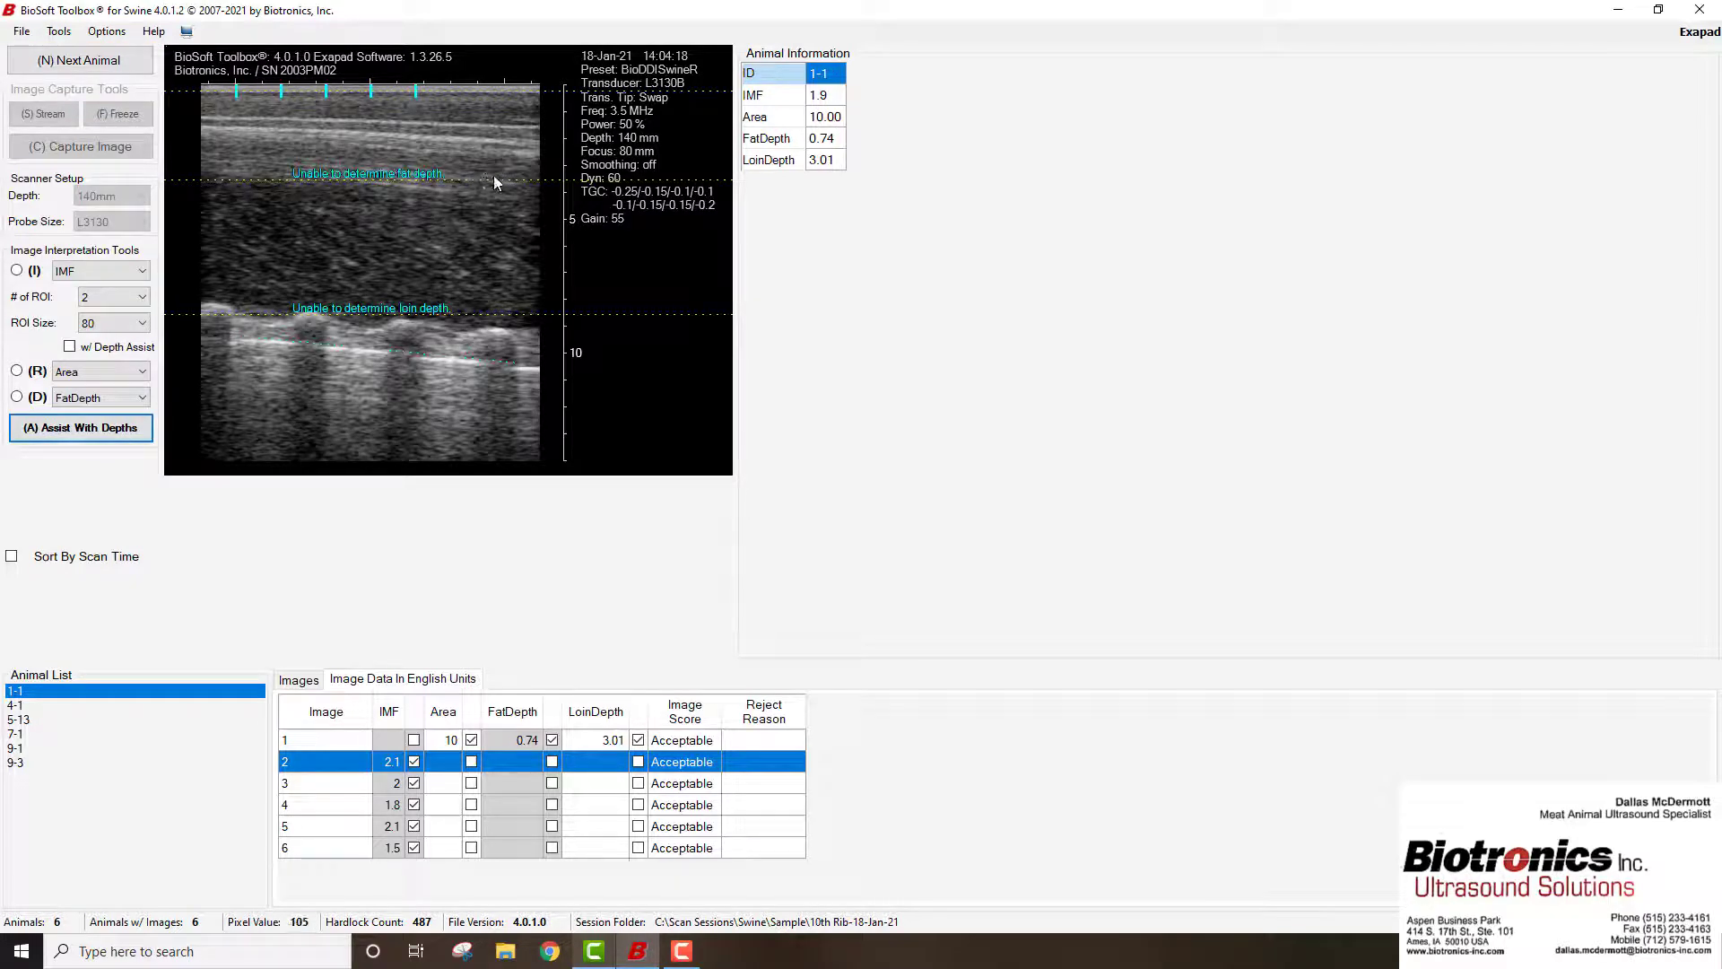
{"action": "left_click_drag", "start_coordinate": [494, 180], "coordinate": [487, 140]}
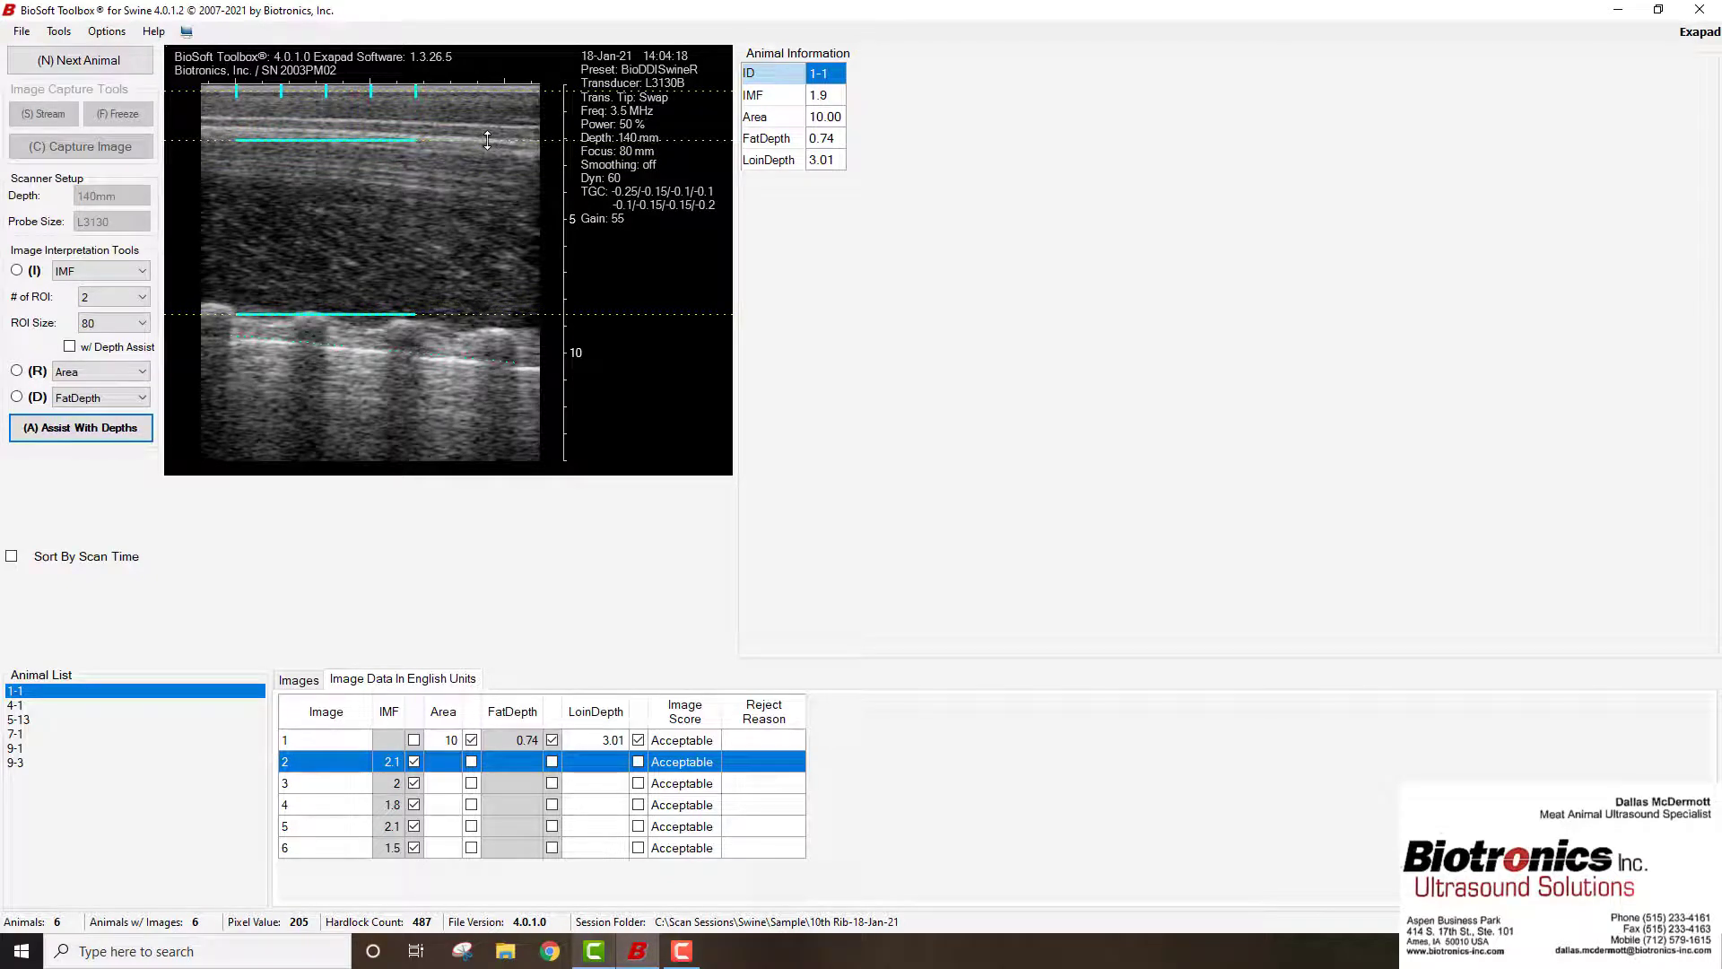
Configure depth assist to measure between the 11th and 13th rib, with the trapezius muscle location on the right
{"action": "left_click", "coordinate": [116, 36]}
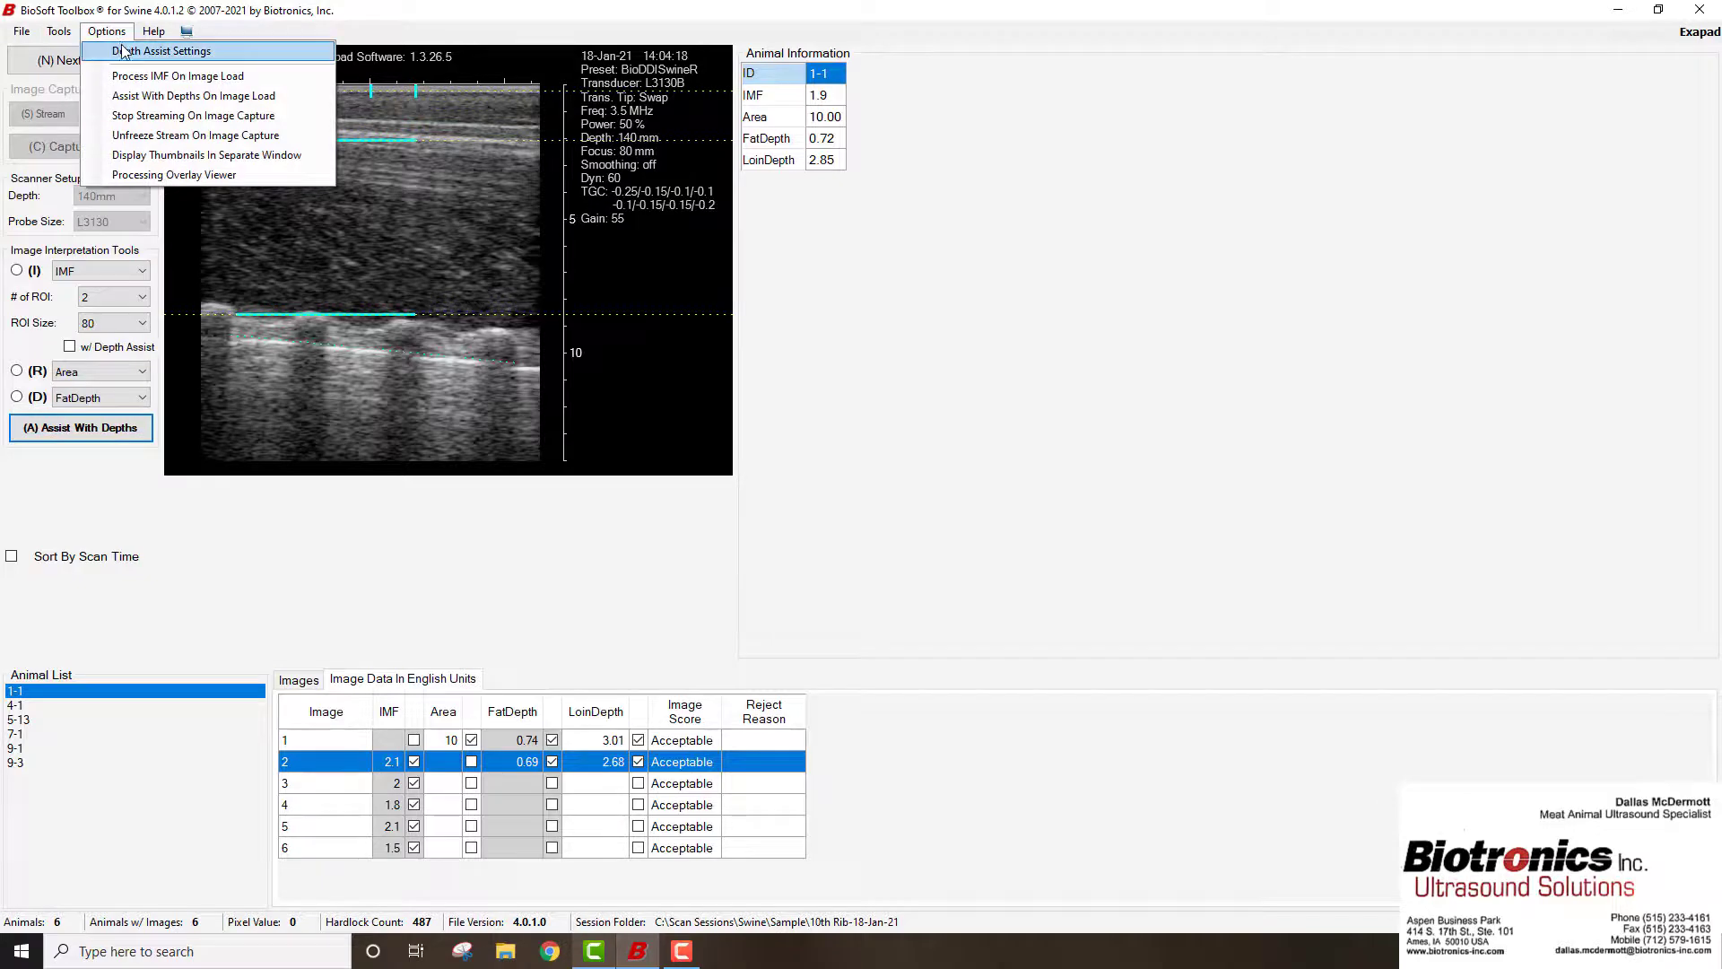
{"action": "left_click", "coordinate": [157, 51]}
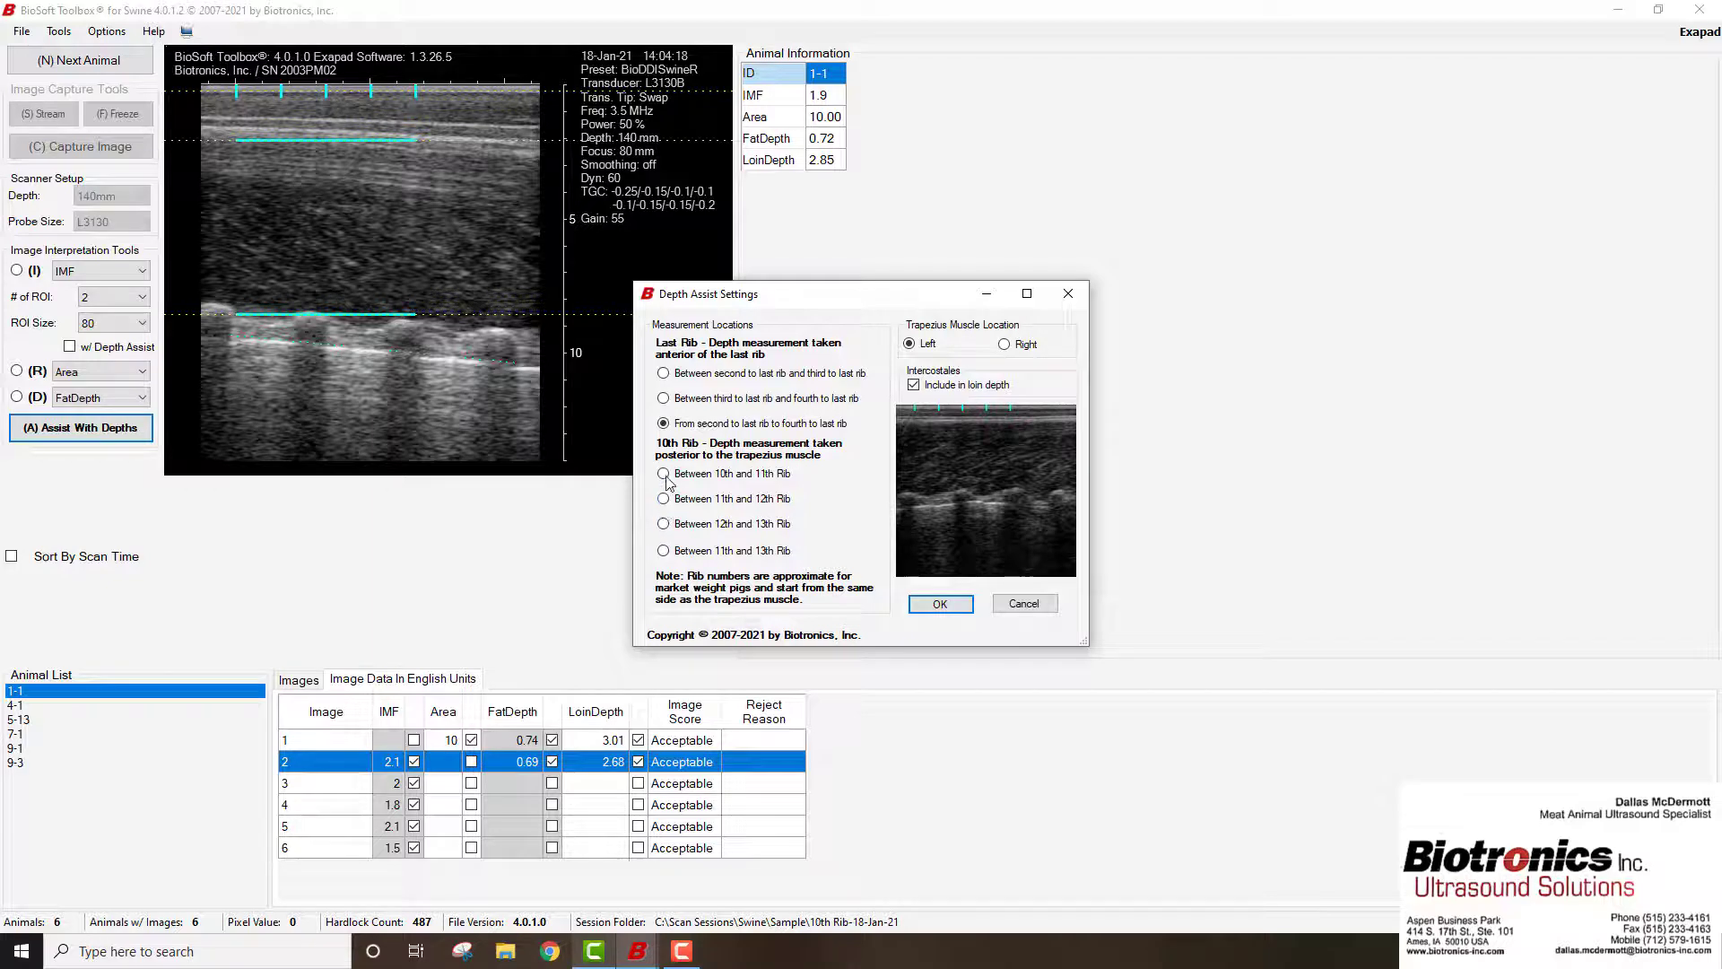
{"action": "left_click", "coordinate": [664, 524]}
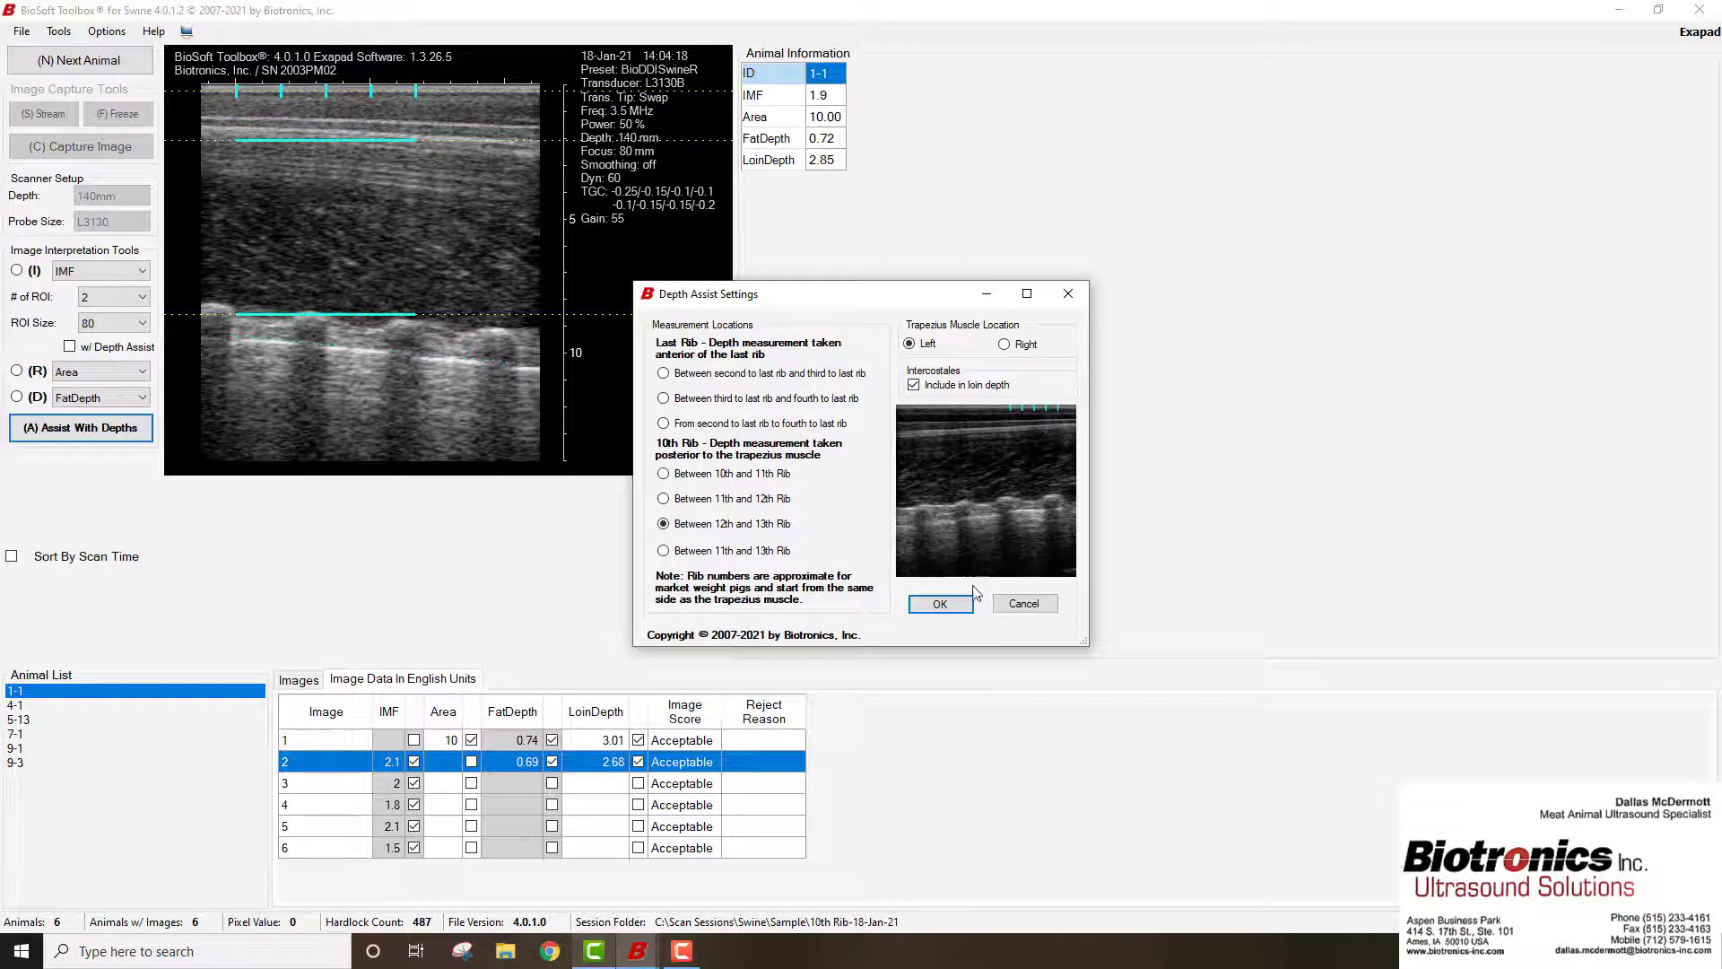
{"action": "left_click", "coordinate": [665, 550]}
{"action": "left_click", "coordinate": [1005, 345]}
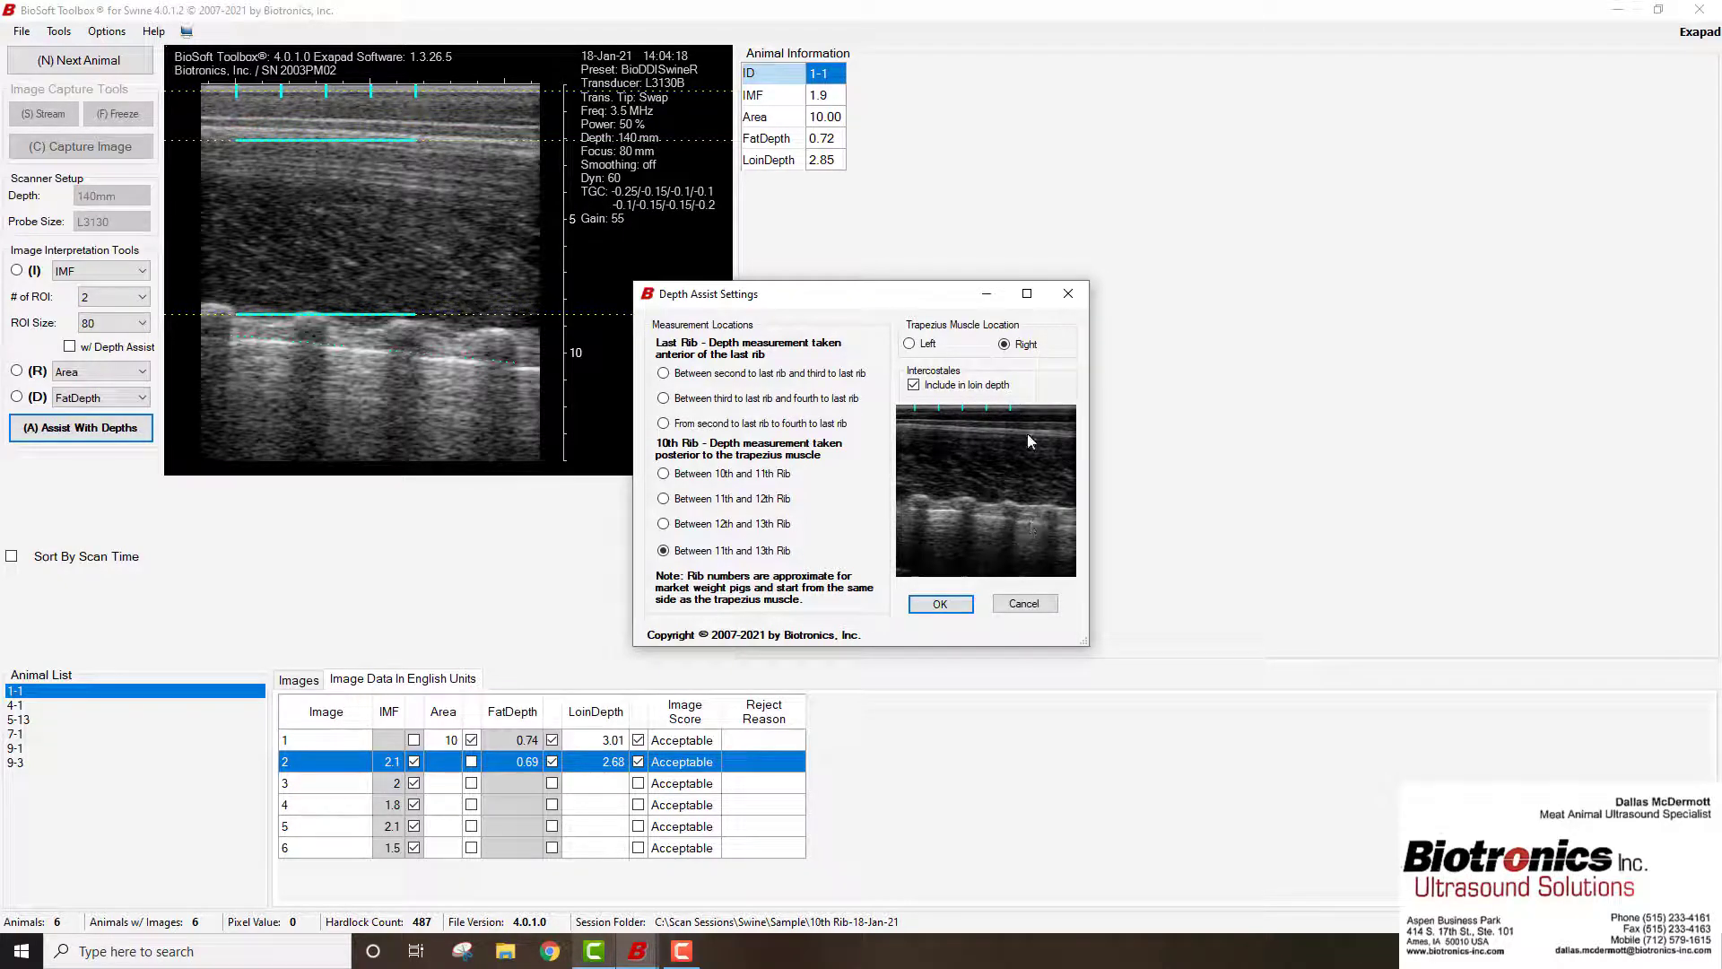
{"action": "left_click", "coordinate": [940, 605]}
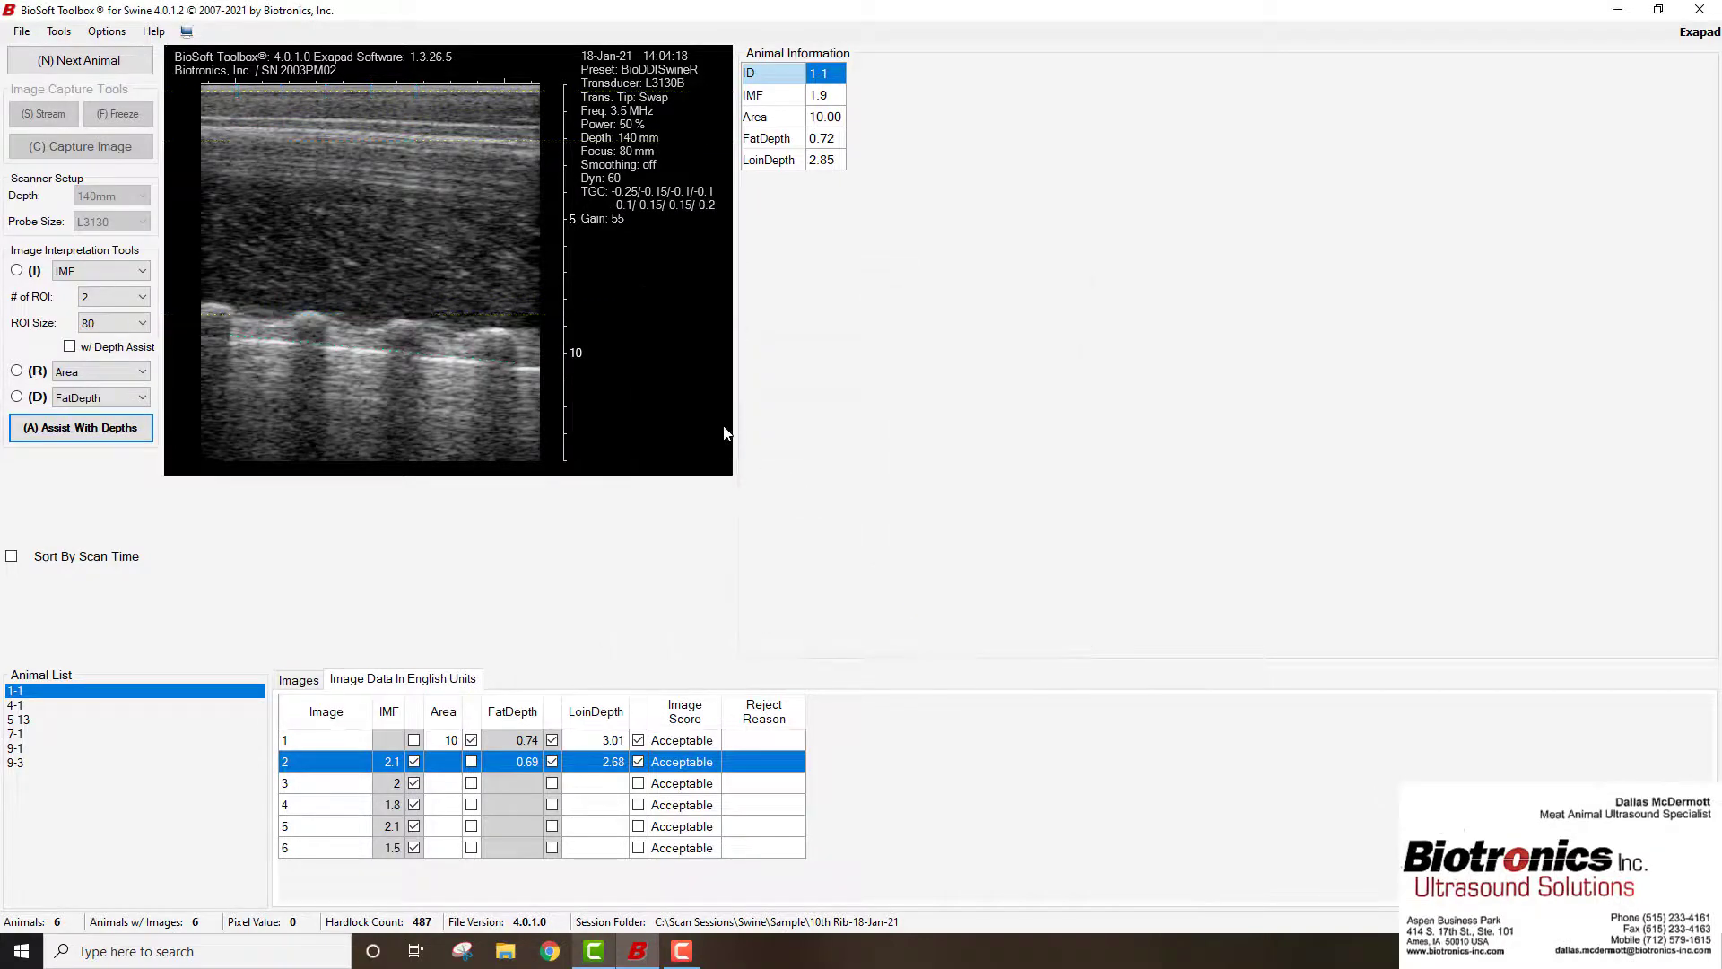
Rerun depth assist on image 2, adjusting the boundary guides to a fat depth of about 0.66 and loin depth of about 3.24
{"action": "left_click", "coordinate": [89, 434]}
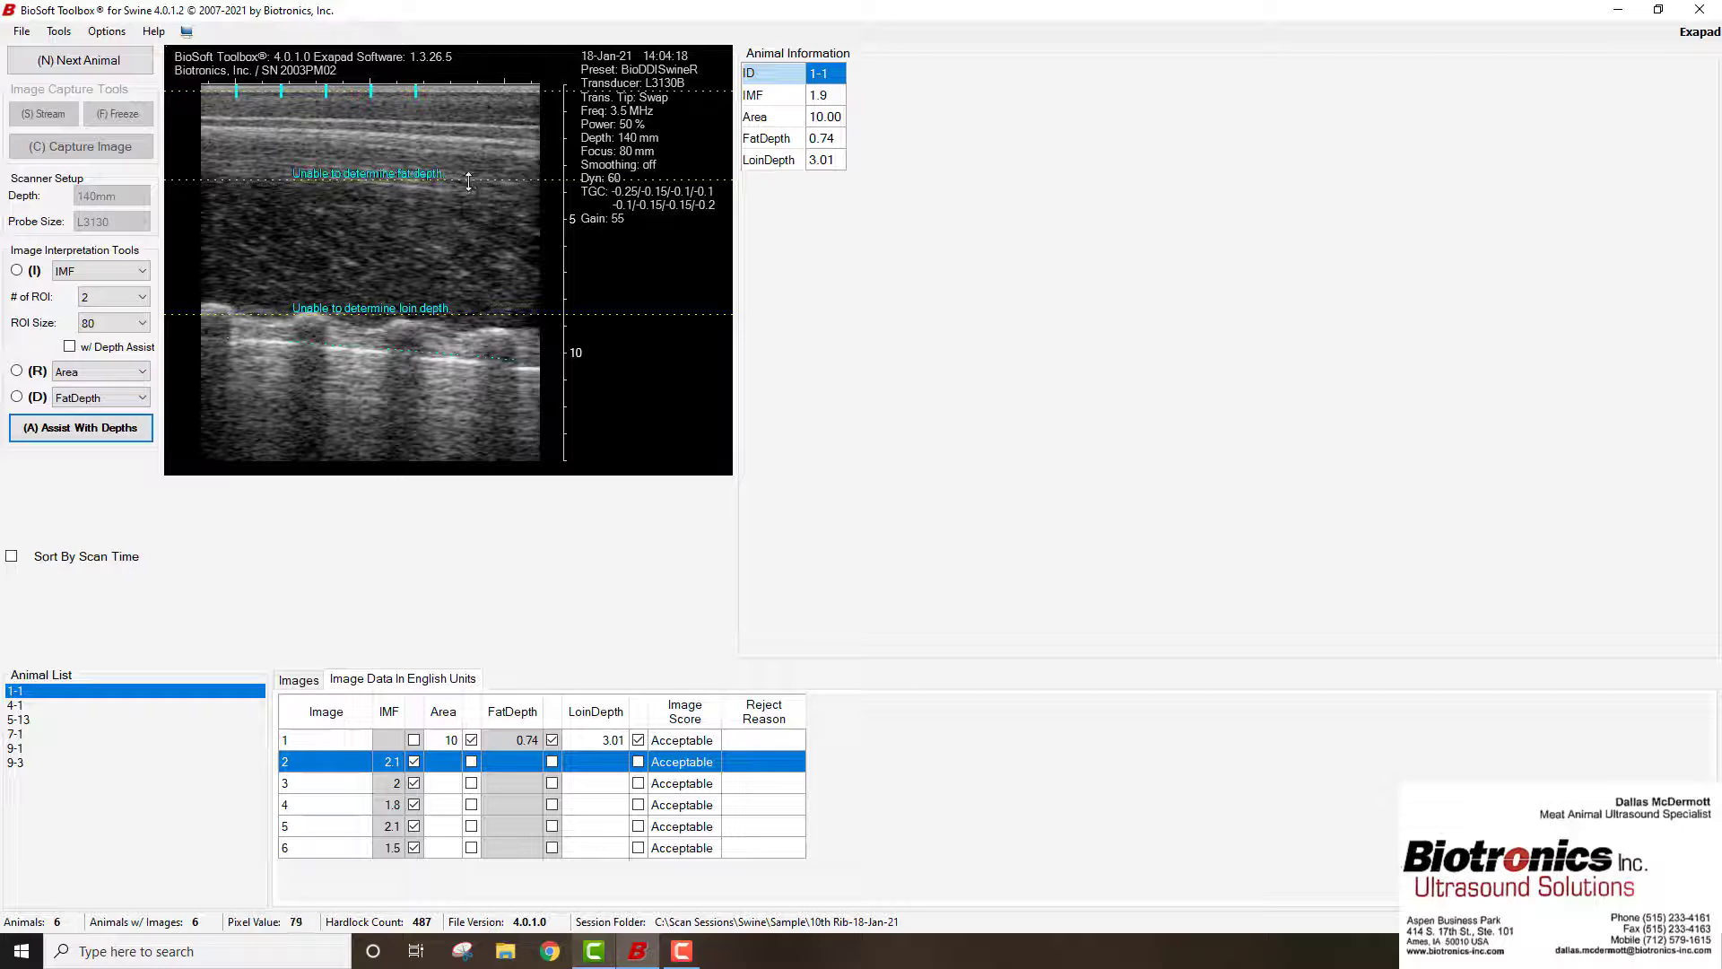
{"action": "left_click_drag", "start_coordinate": [469, 178], "coordinate": [458, 138]}
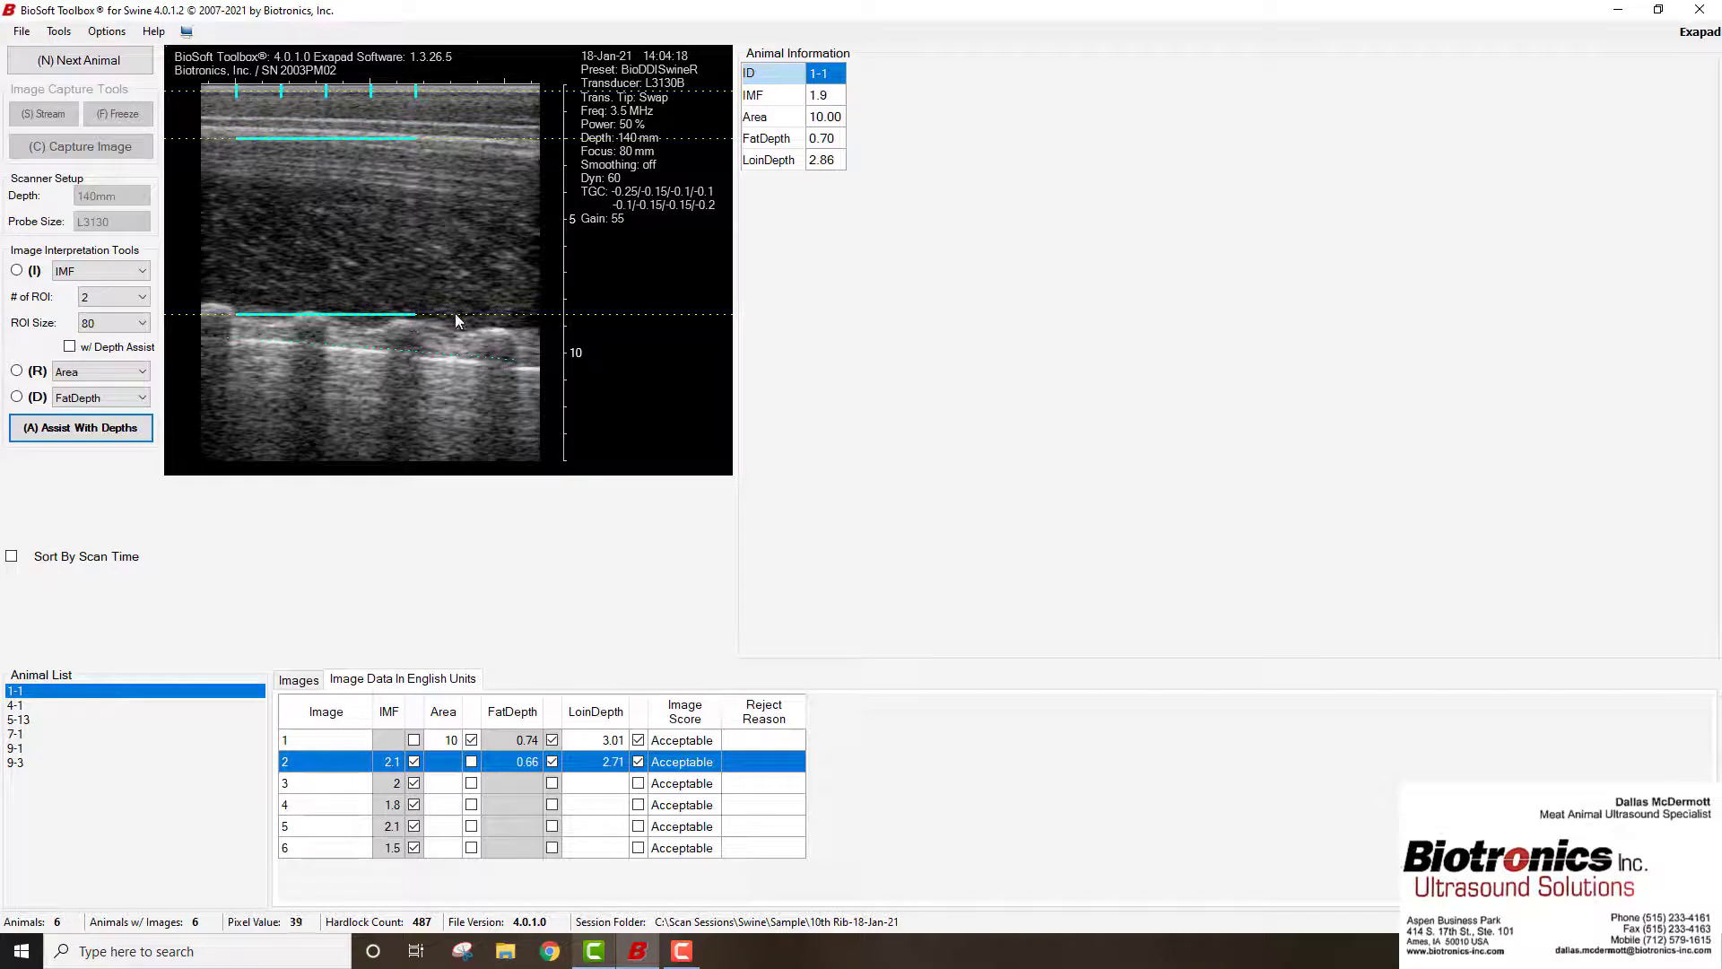
{"action": "left_click_drag", "start_coordinate": [455, 316], "coordinate": [455, 348]}
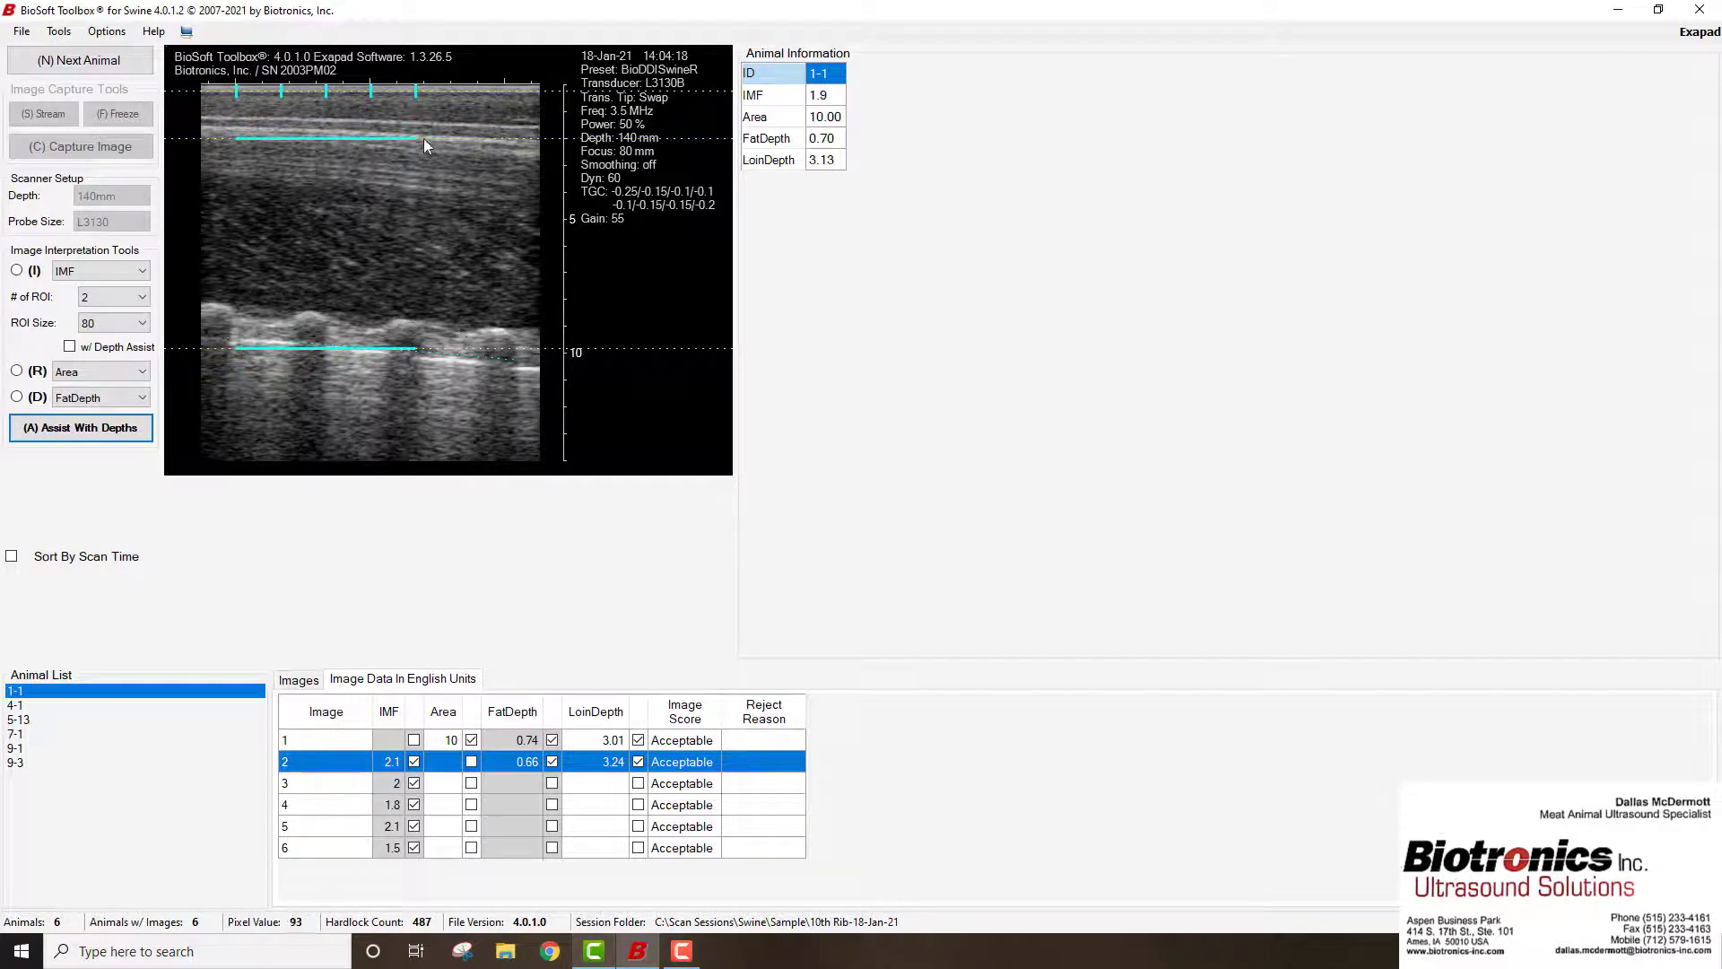
Examine image 2's measurement overlays in the Processing Overlay Viewer beside the main scan, and close the viewer
{"action": "left_click", "coordinate": [109, 33]}
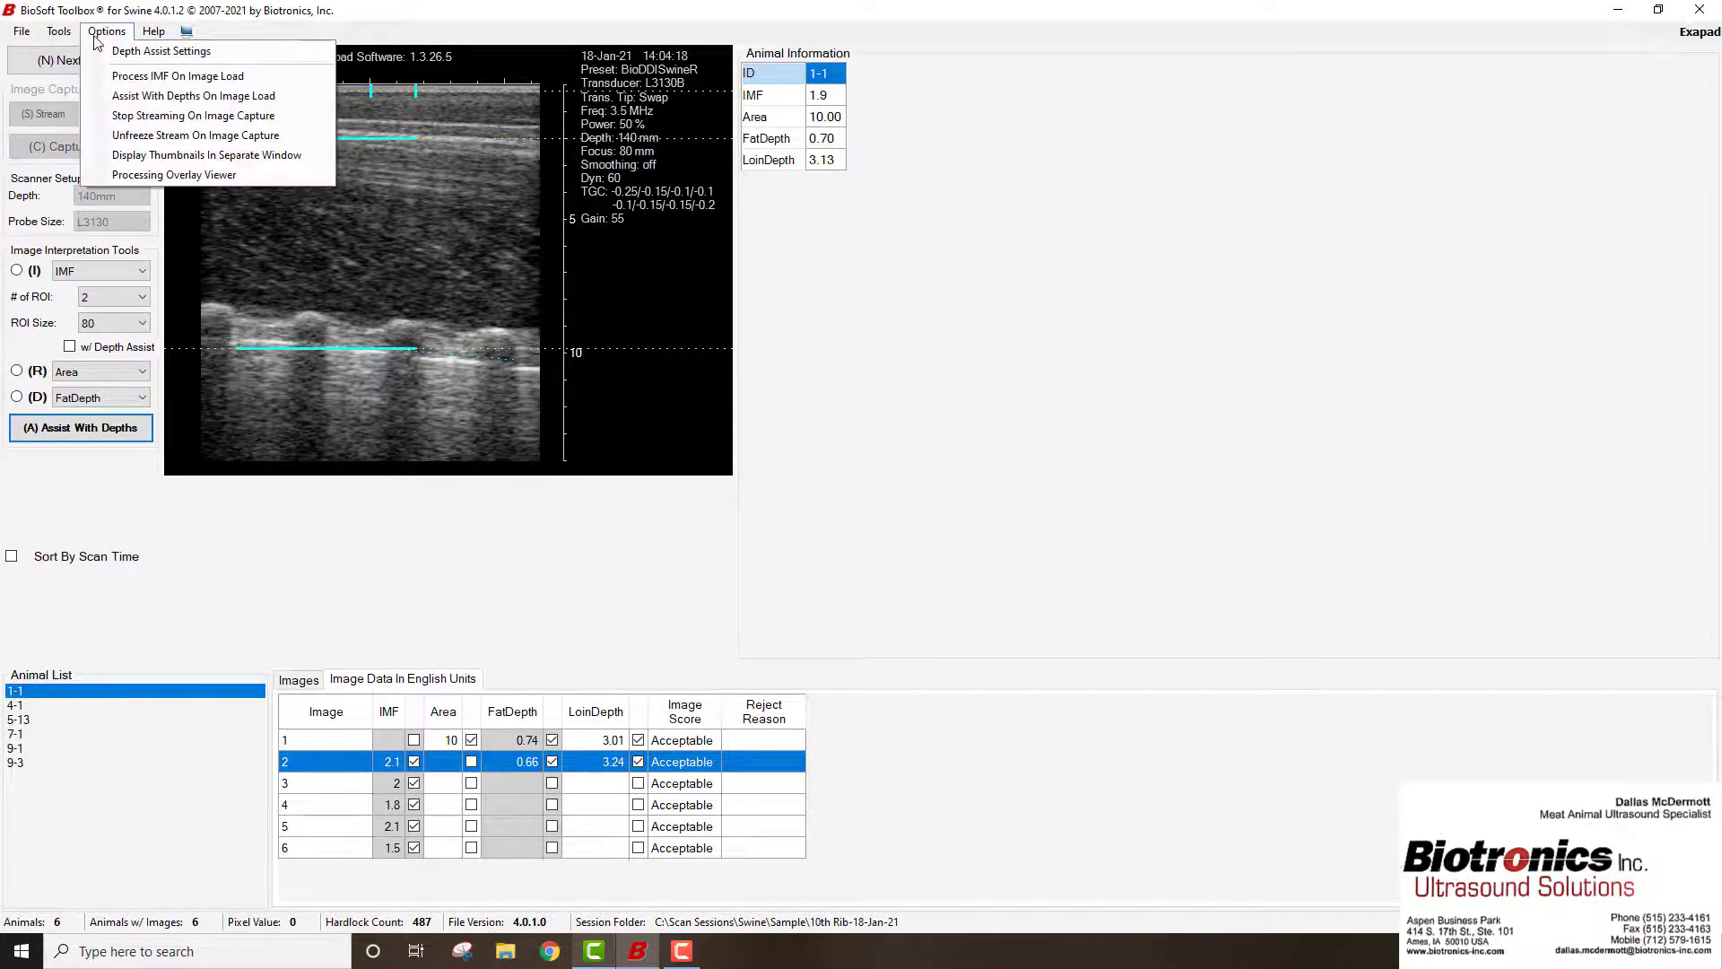
{"action": "left_click", "coordinate": [147, 175]}
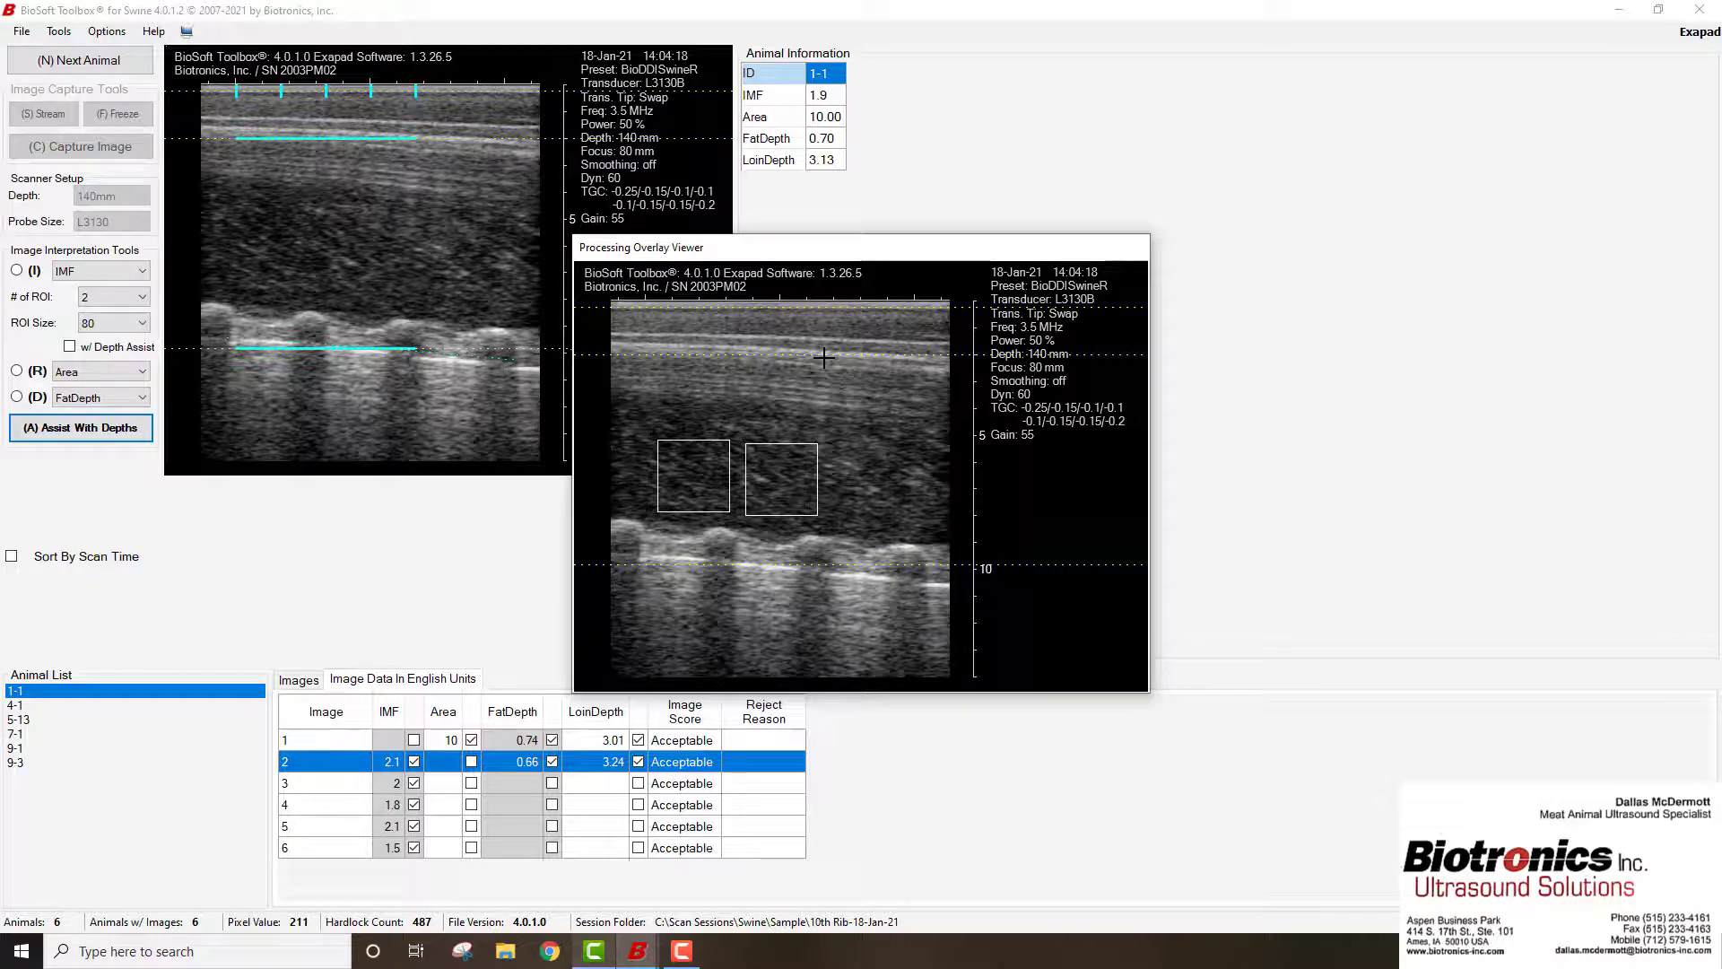
{"action": "left_click_drag", "start_coordinate": [876, 245], "coordinate": [735, 293]}
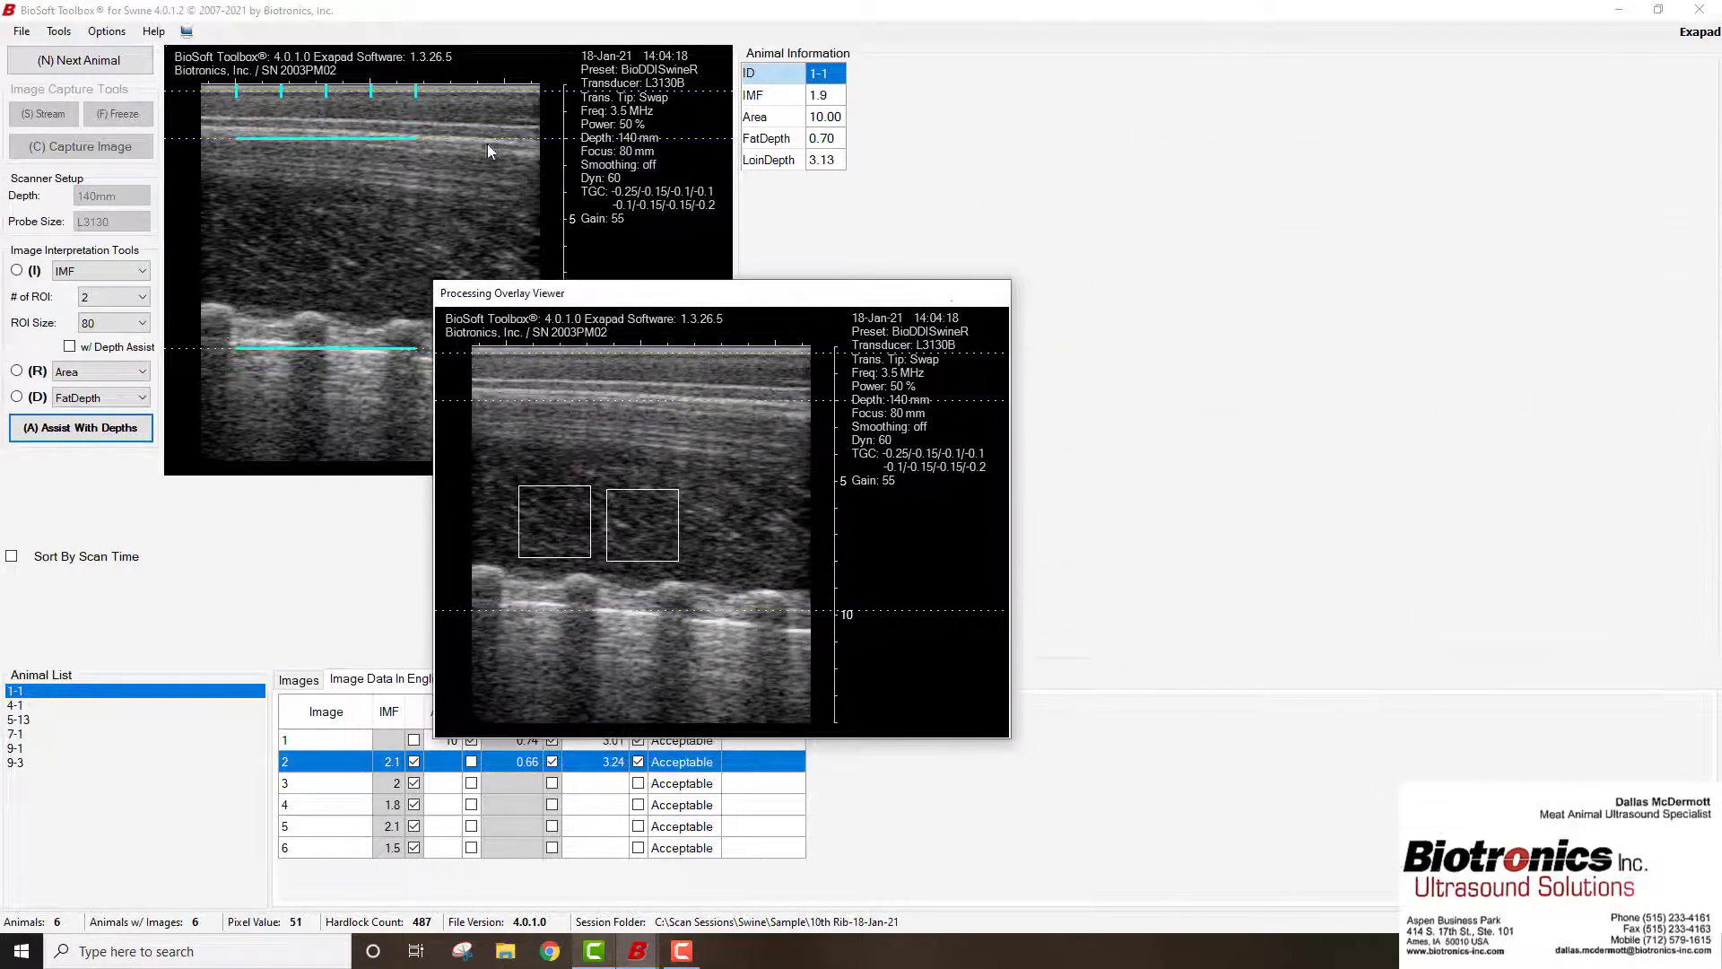
{"action": "left_click", "coordinate": [117, 34]}
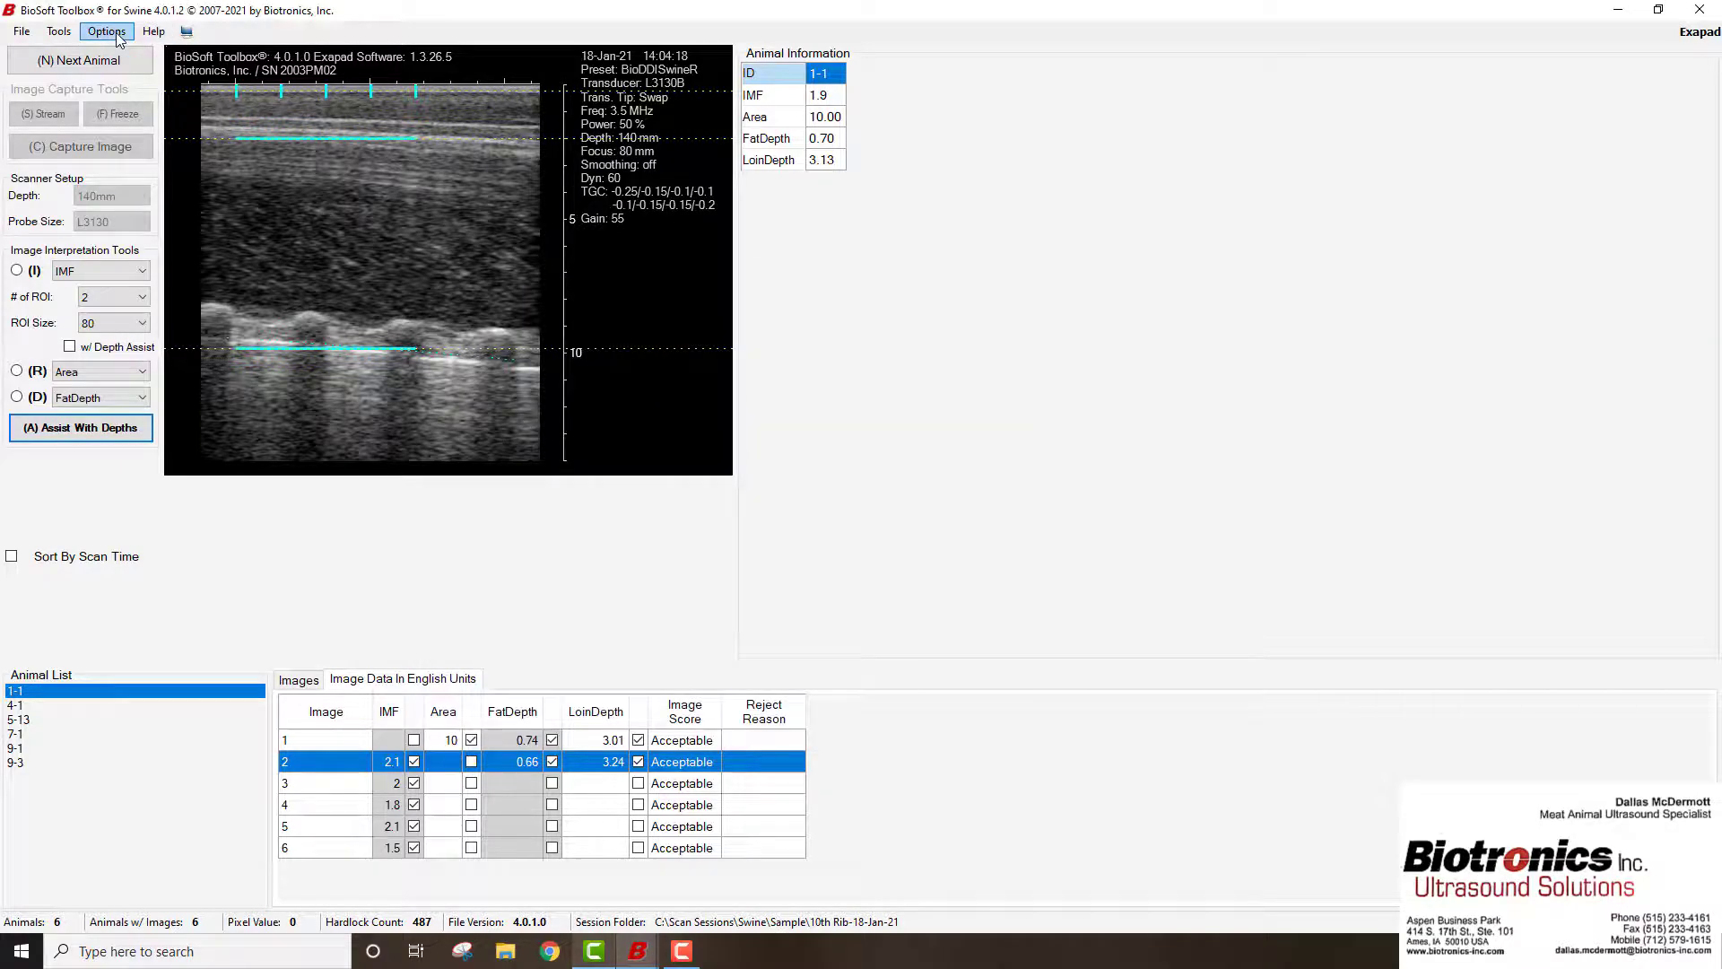
{"action": "left_click", "coordinate": [119, 40]}
{"action": "left_click", "coordinate": [102, 172]}
Display animal 1-1's image 1 from its thumbnails and save a screen capture as PNG file 1-1.1 in Saved Screens
{"action": "left_click", "coordinate": [314, 684]}
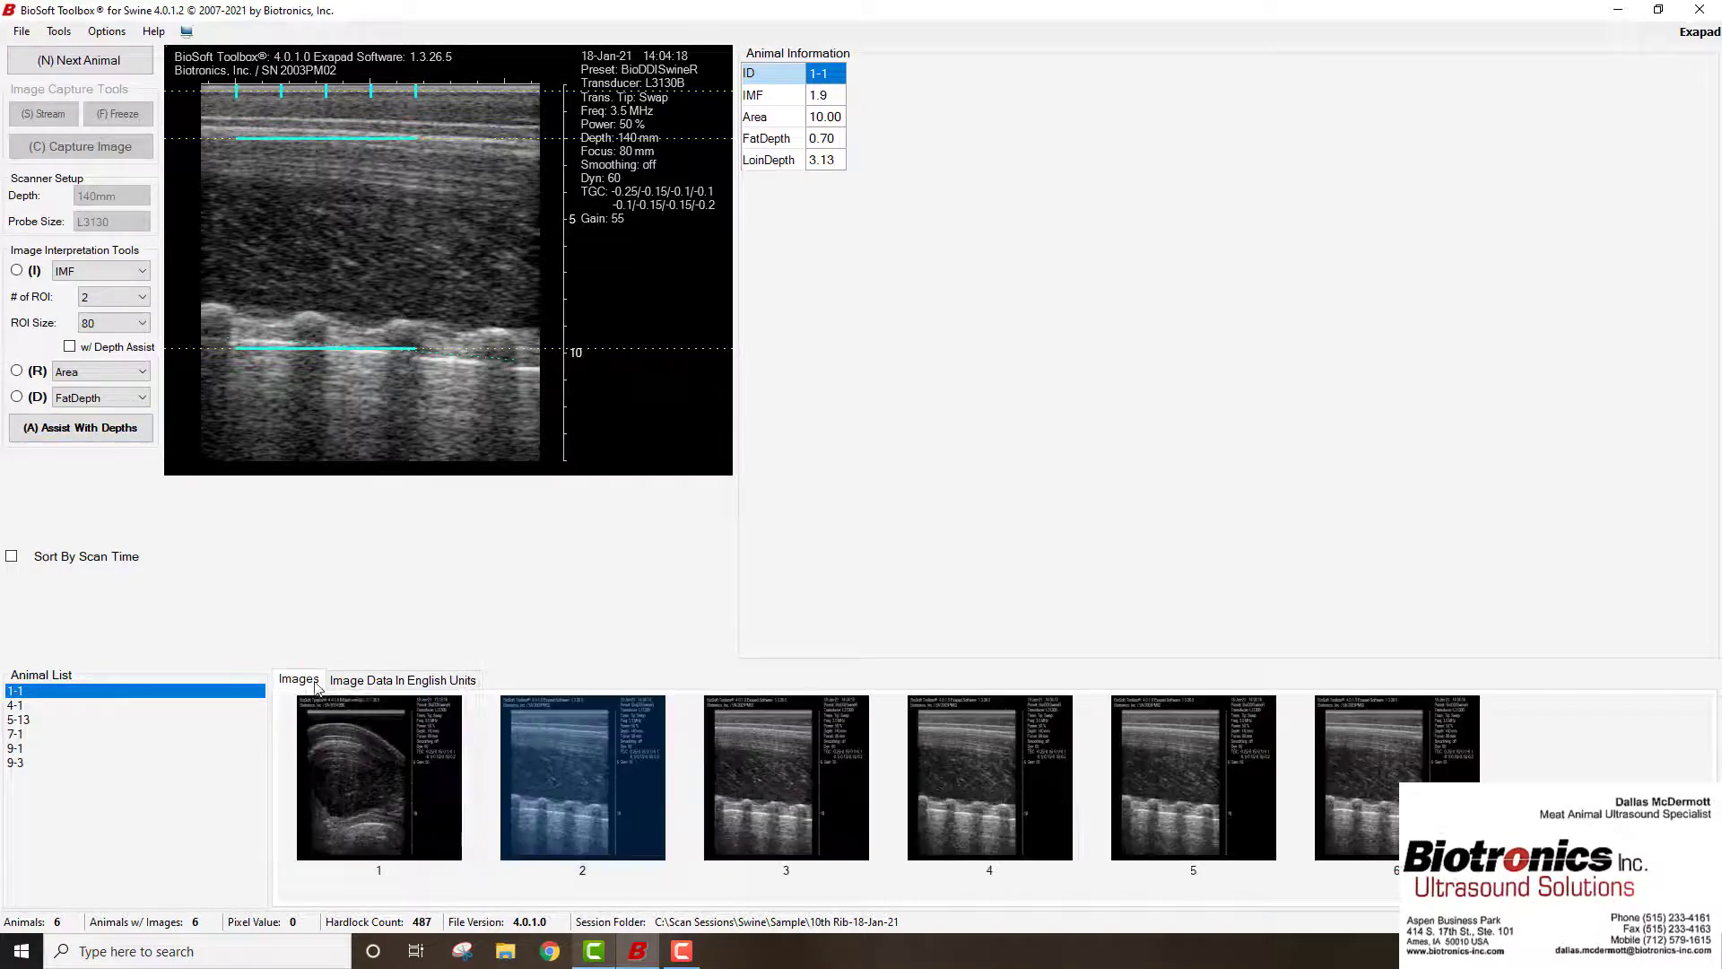
{"action": "right_click", "coordinate": [382, 764]}
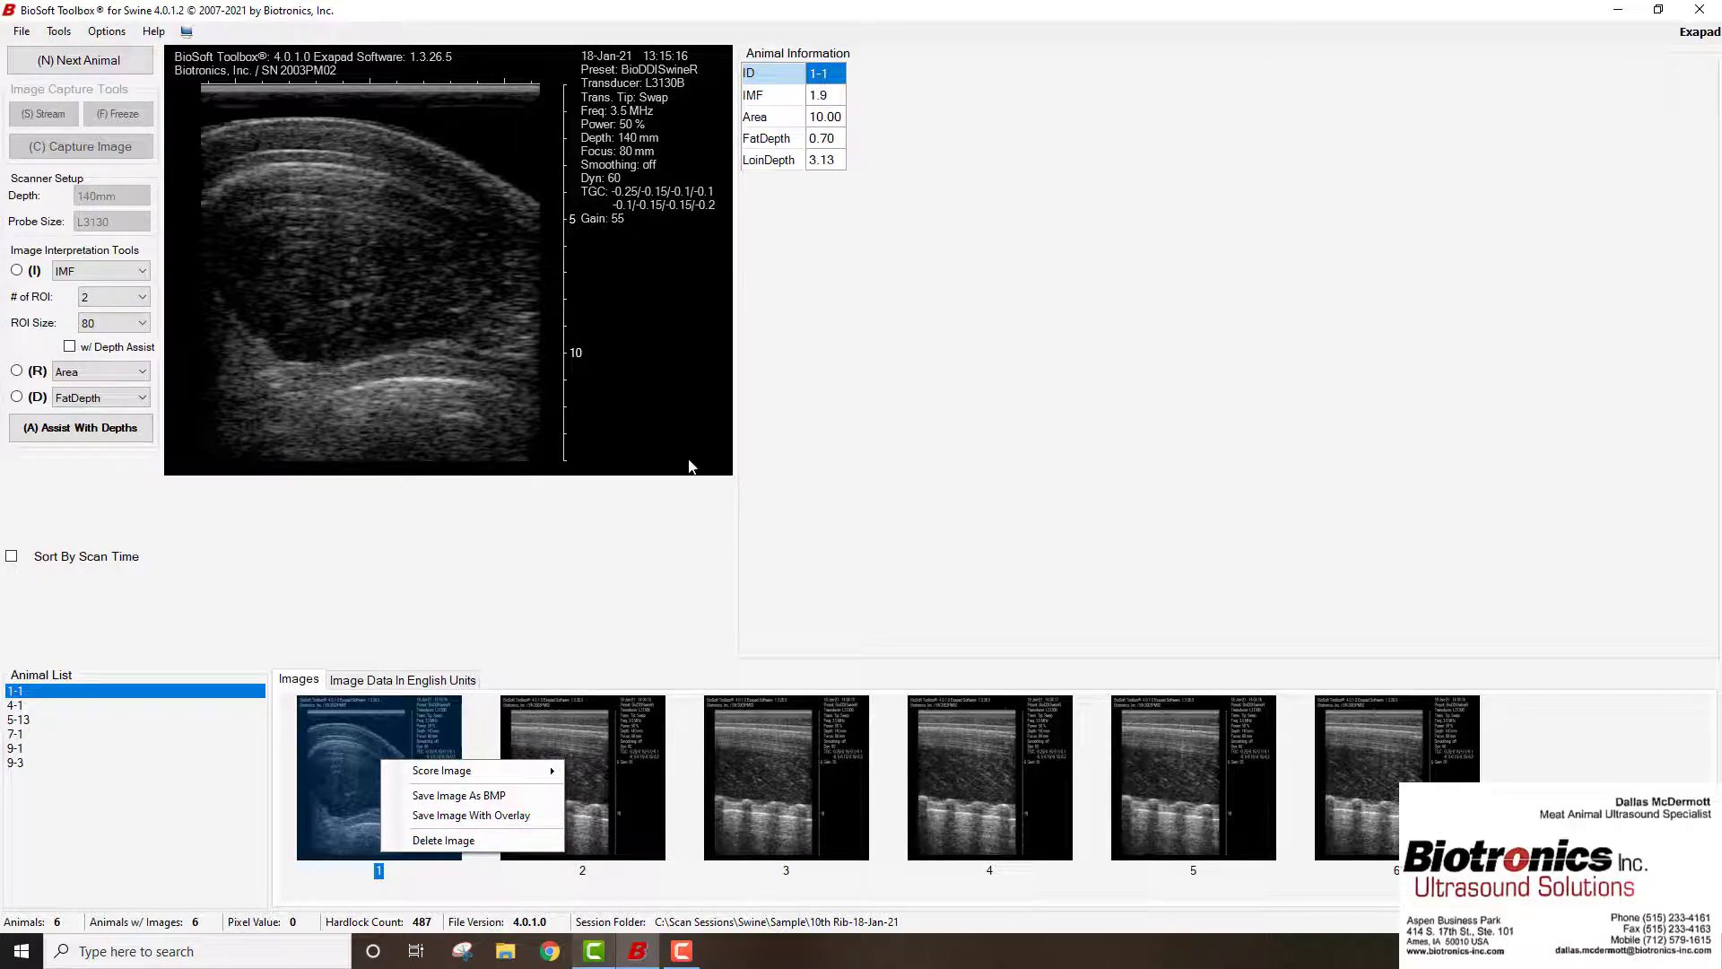
{"action": "left_click", "coordinate": [189, 34]}
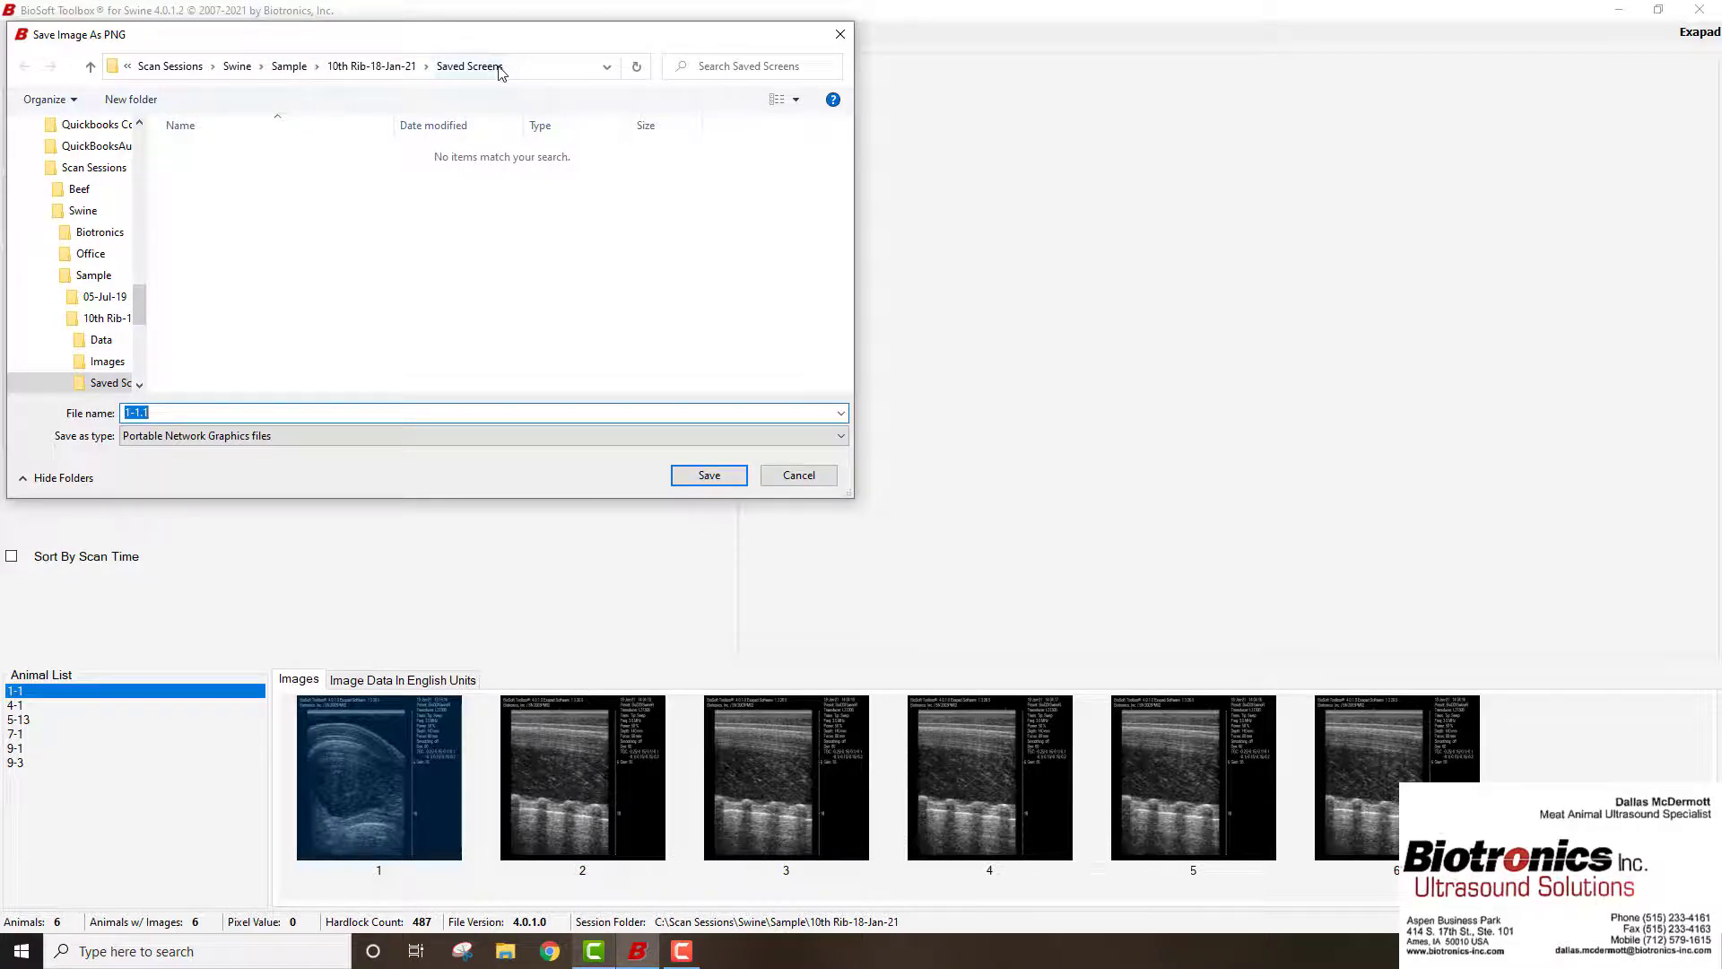
{"action": "left_click", "coordinate": [709, 475]}
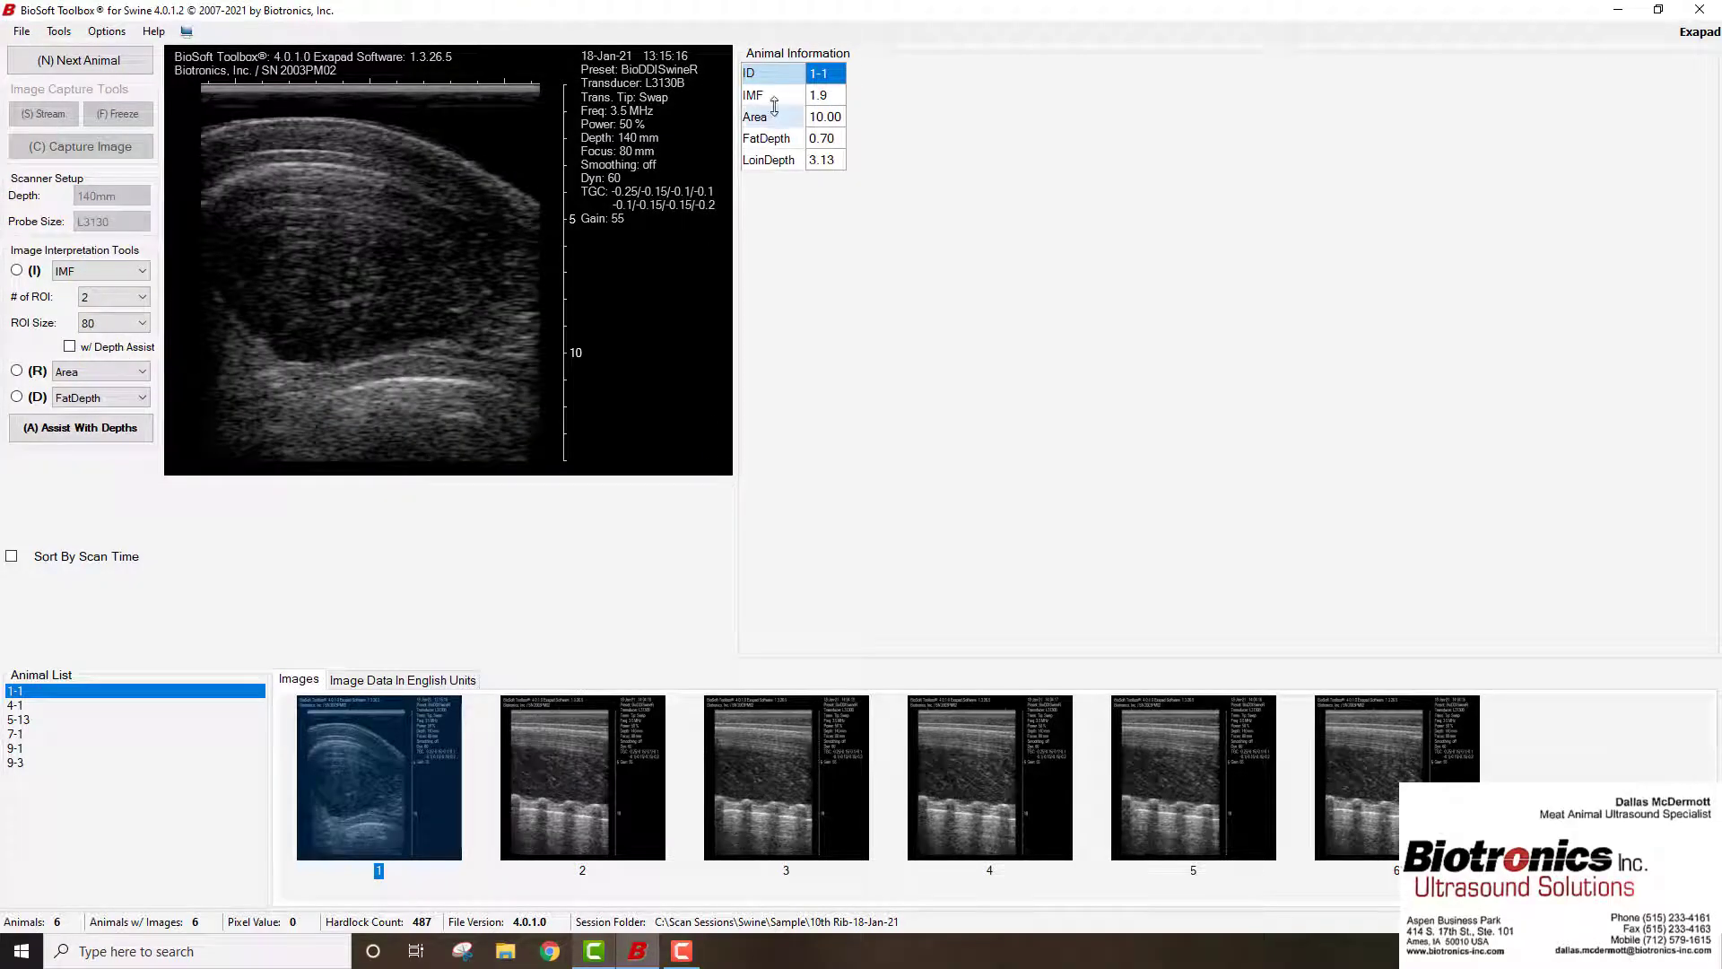
Minimize the program and browse in File Explorer to C:\Scan Sessions\Swine\Sample\10th Rib-18-Jan-21
{"action": "left_click", "coordinate": [1619, 13]}
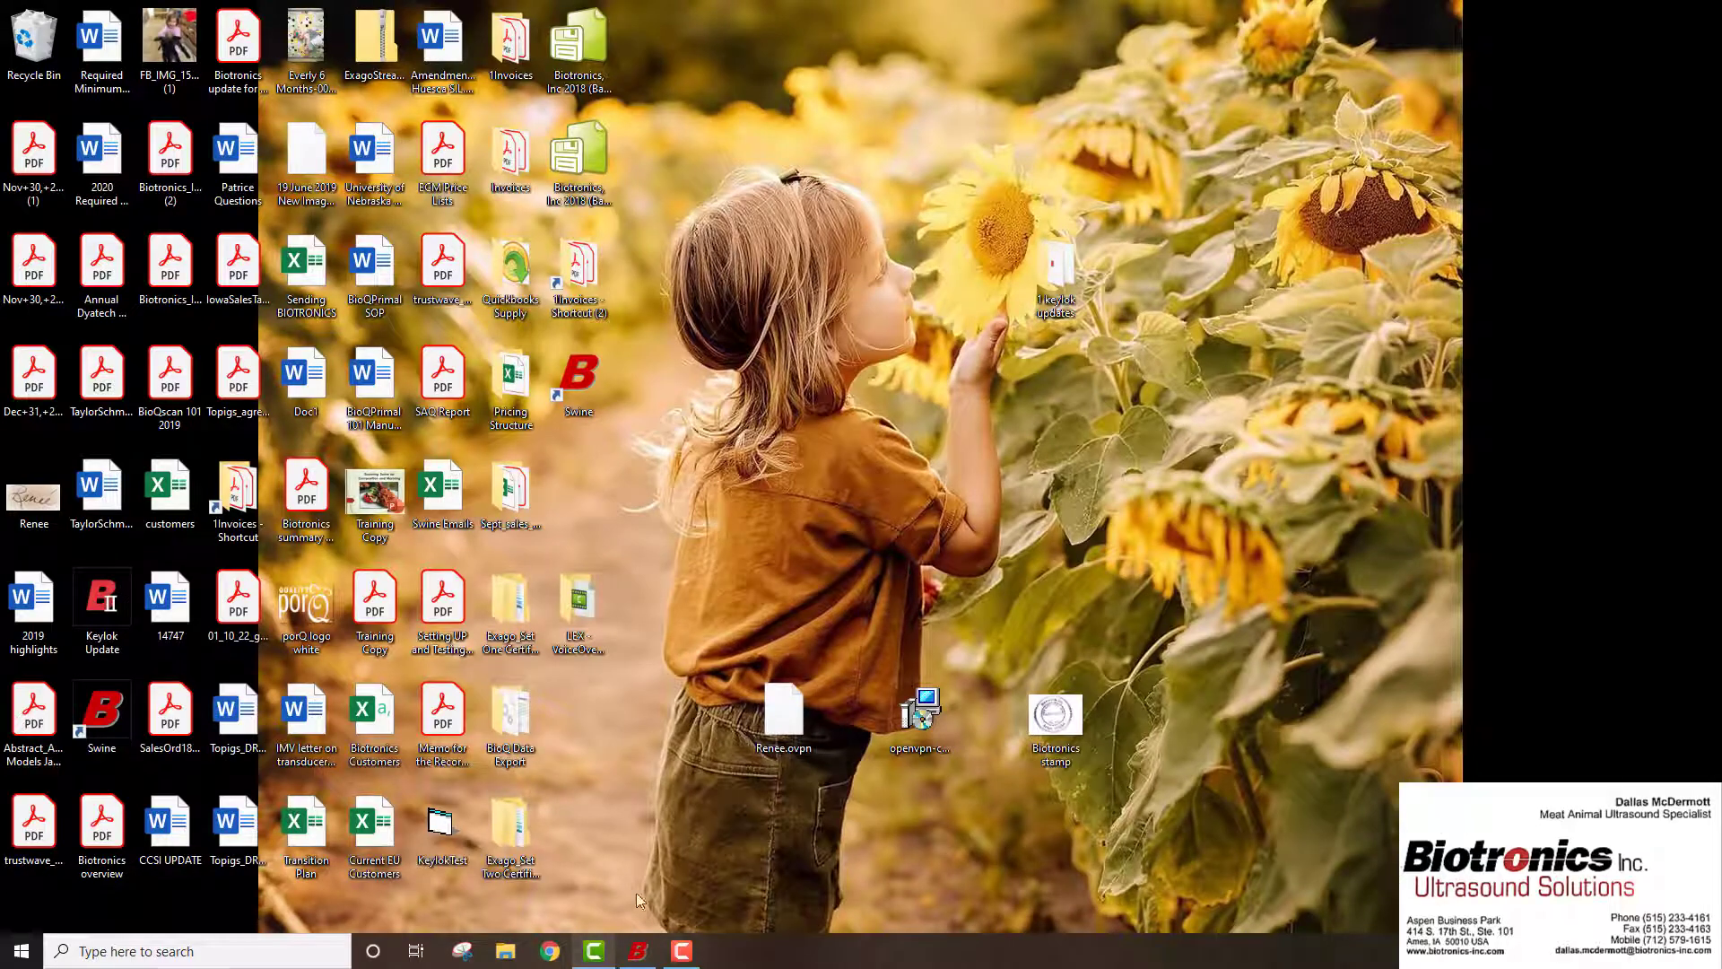
{"action": "left_click", "coordinate": [507, 956]}
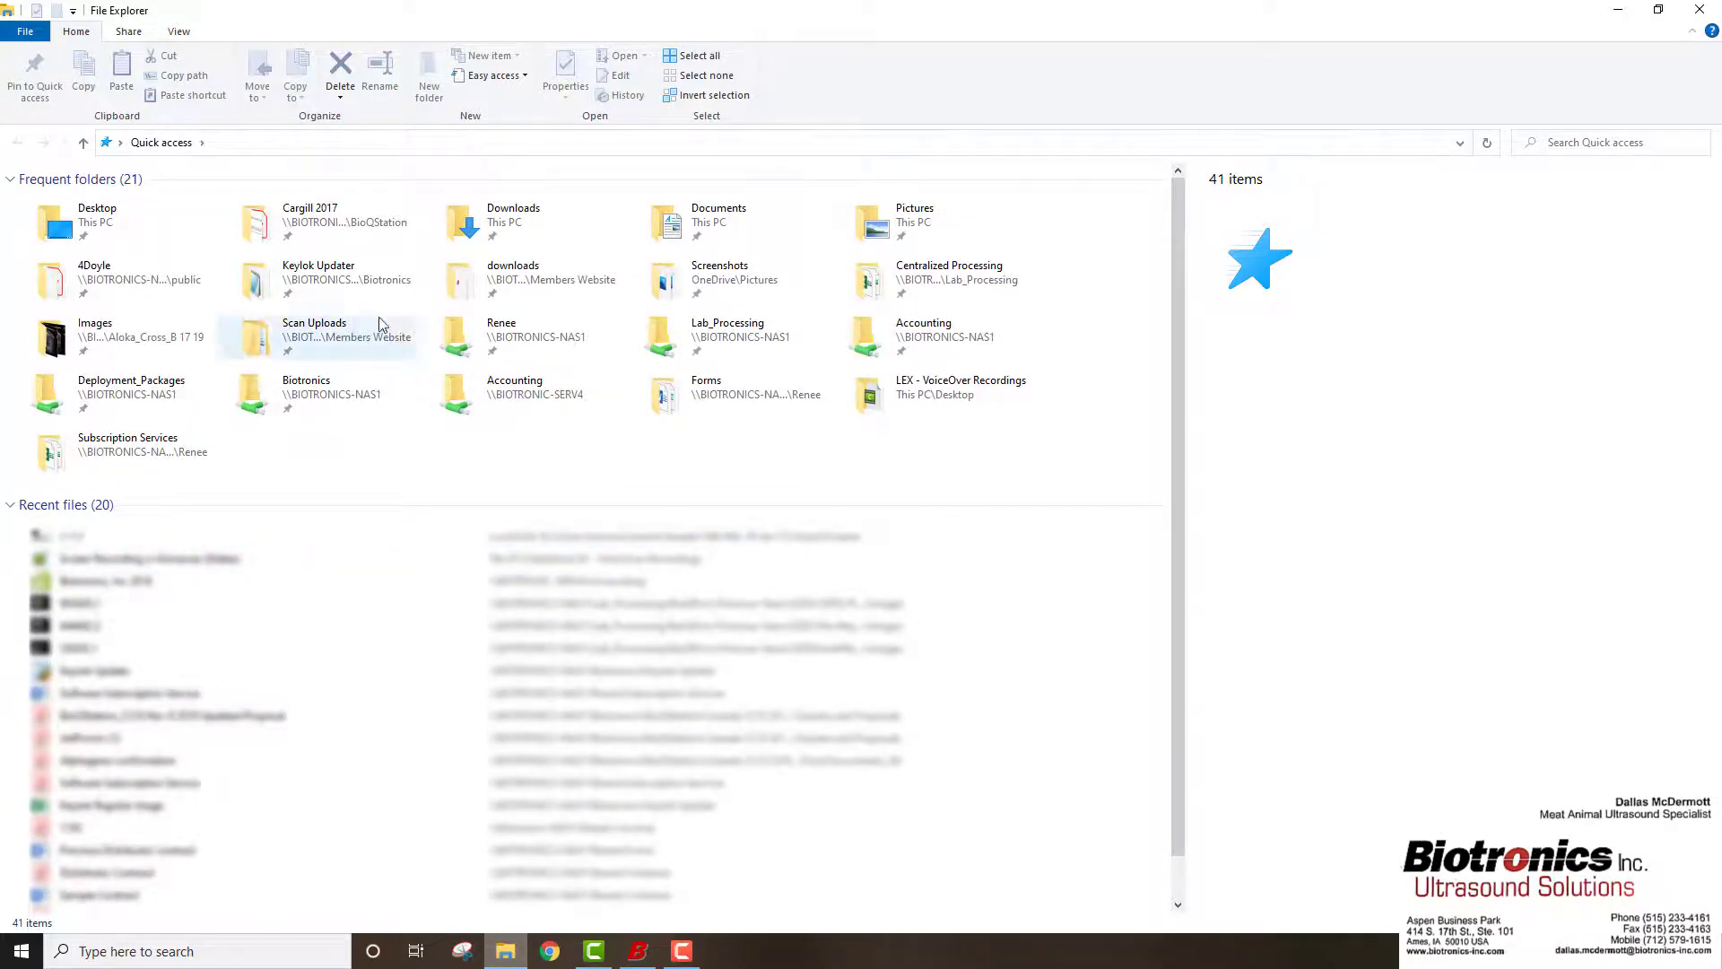
{"action": "left_click", "coordinate": [202, 142]}
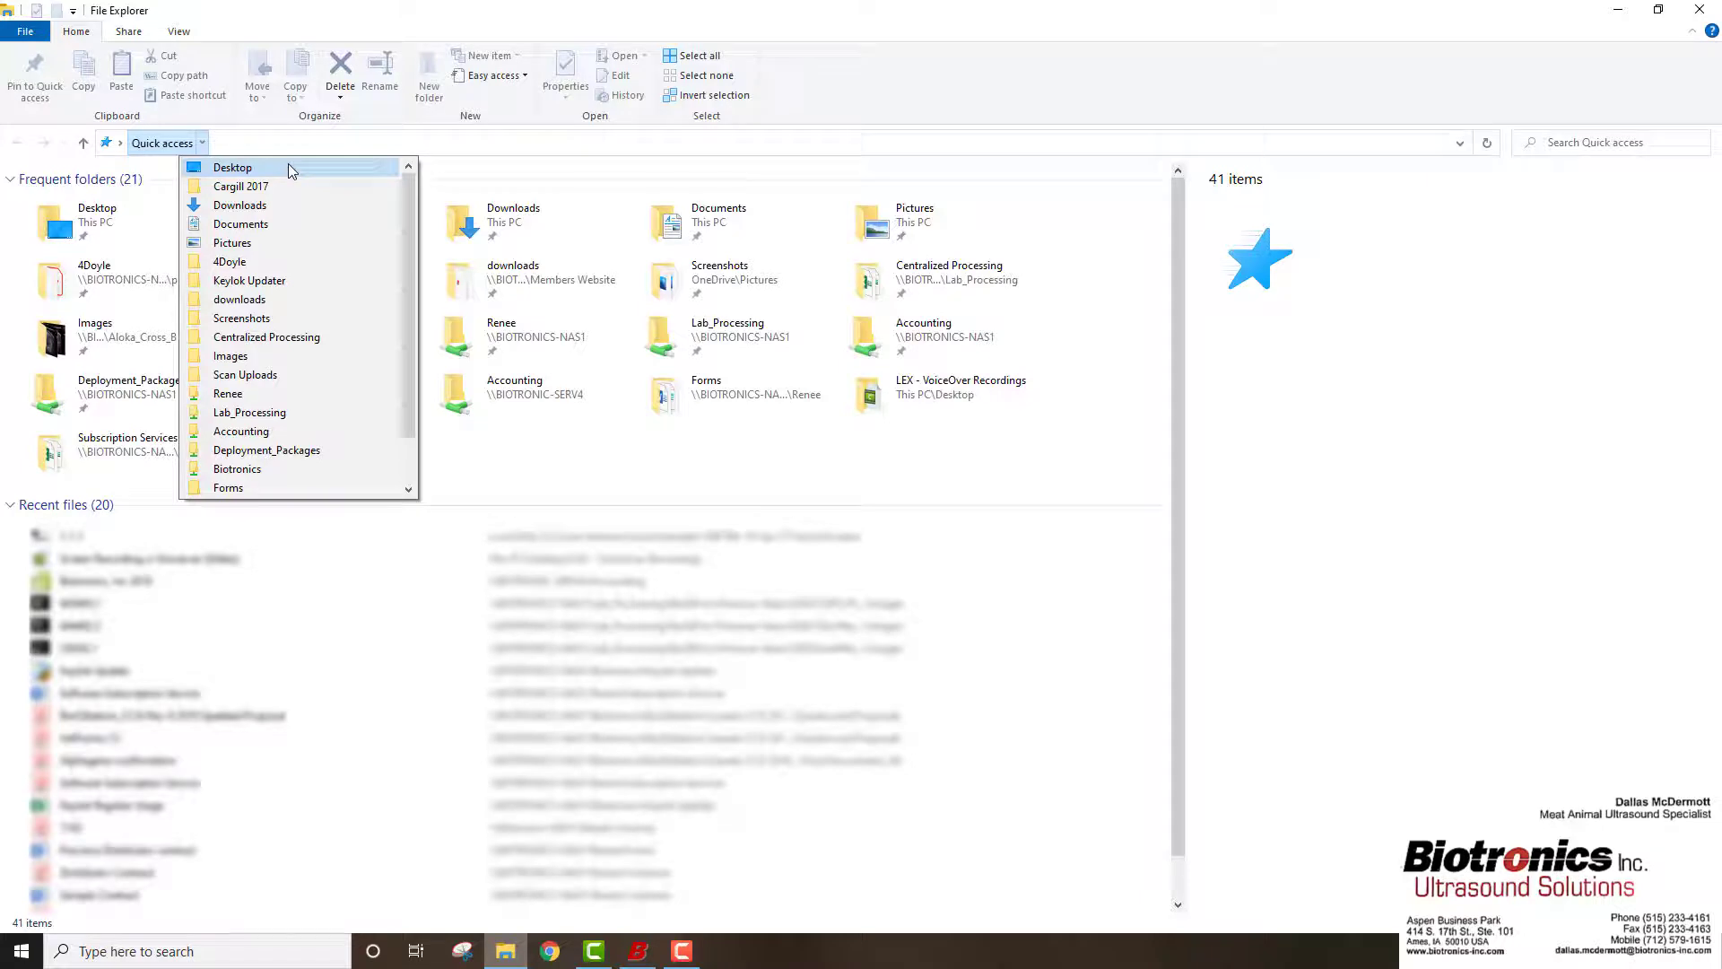
{"action": "left_click", "coordinate": [220, 143]}
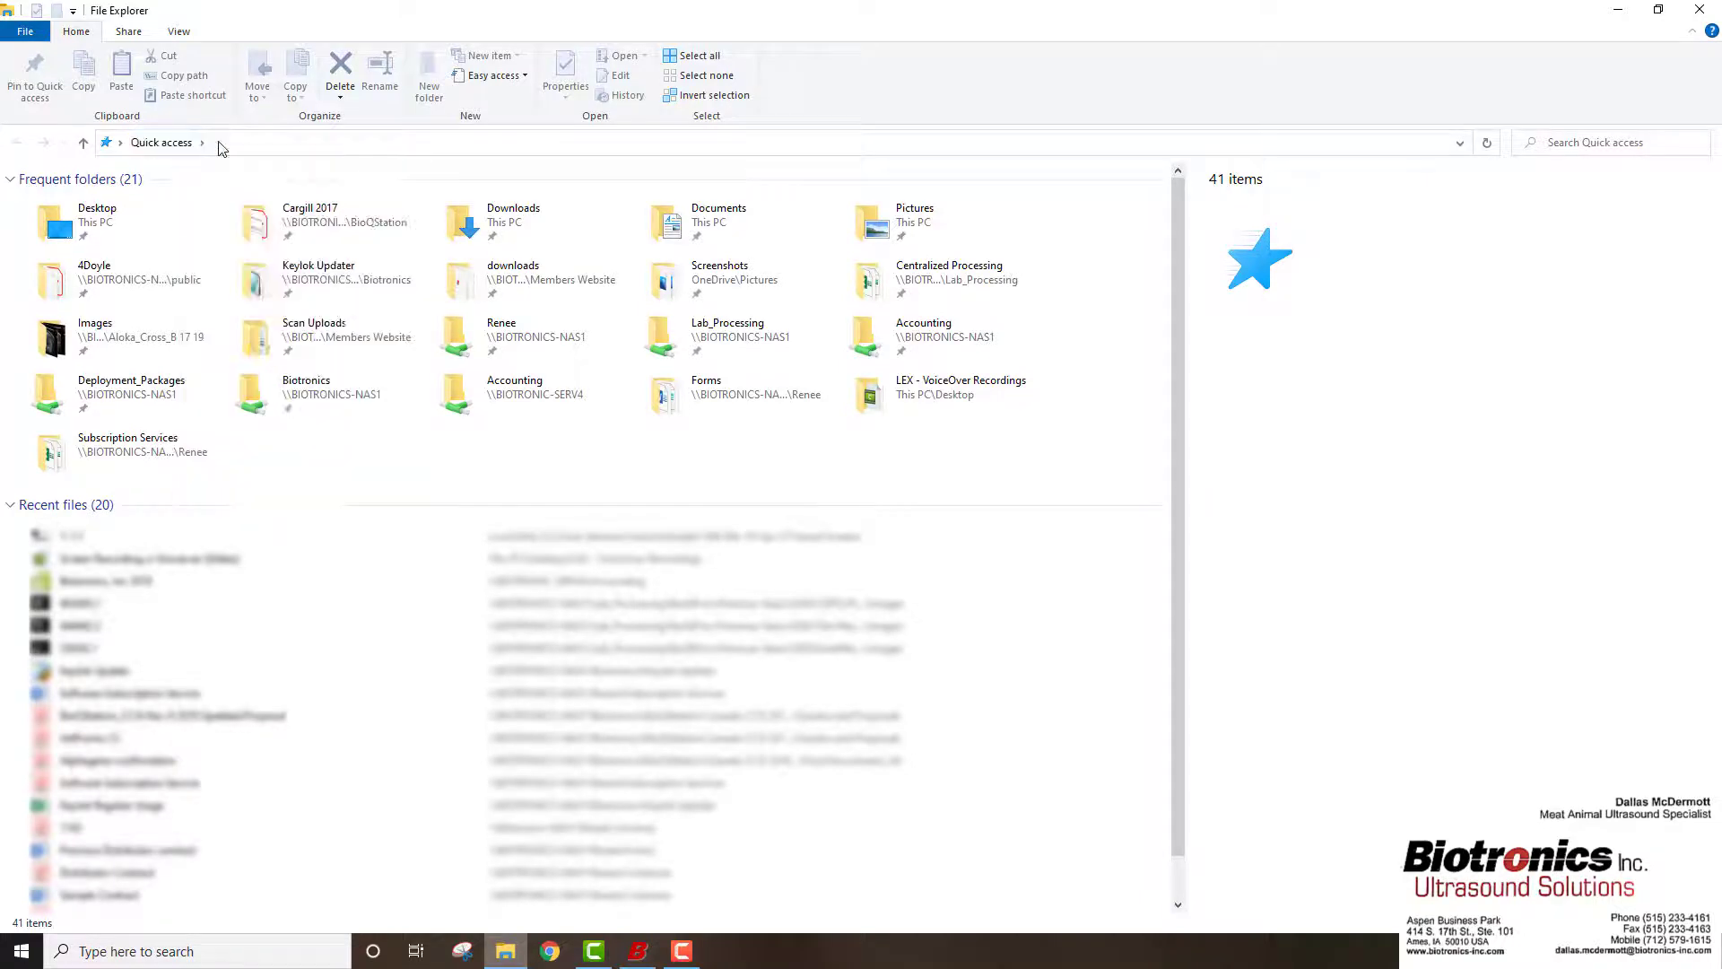
{"action": "left_click", "coordinate": [221, 142]}
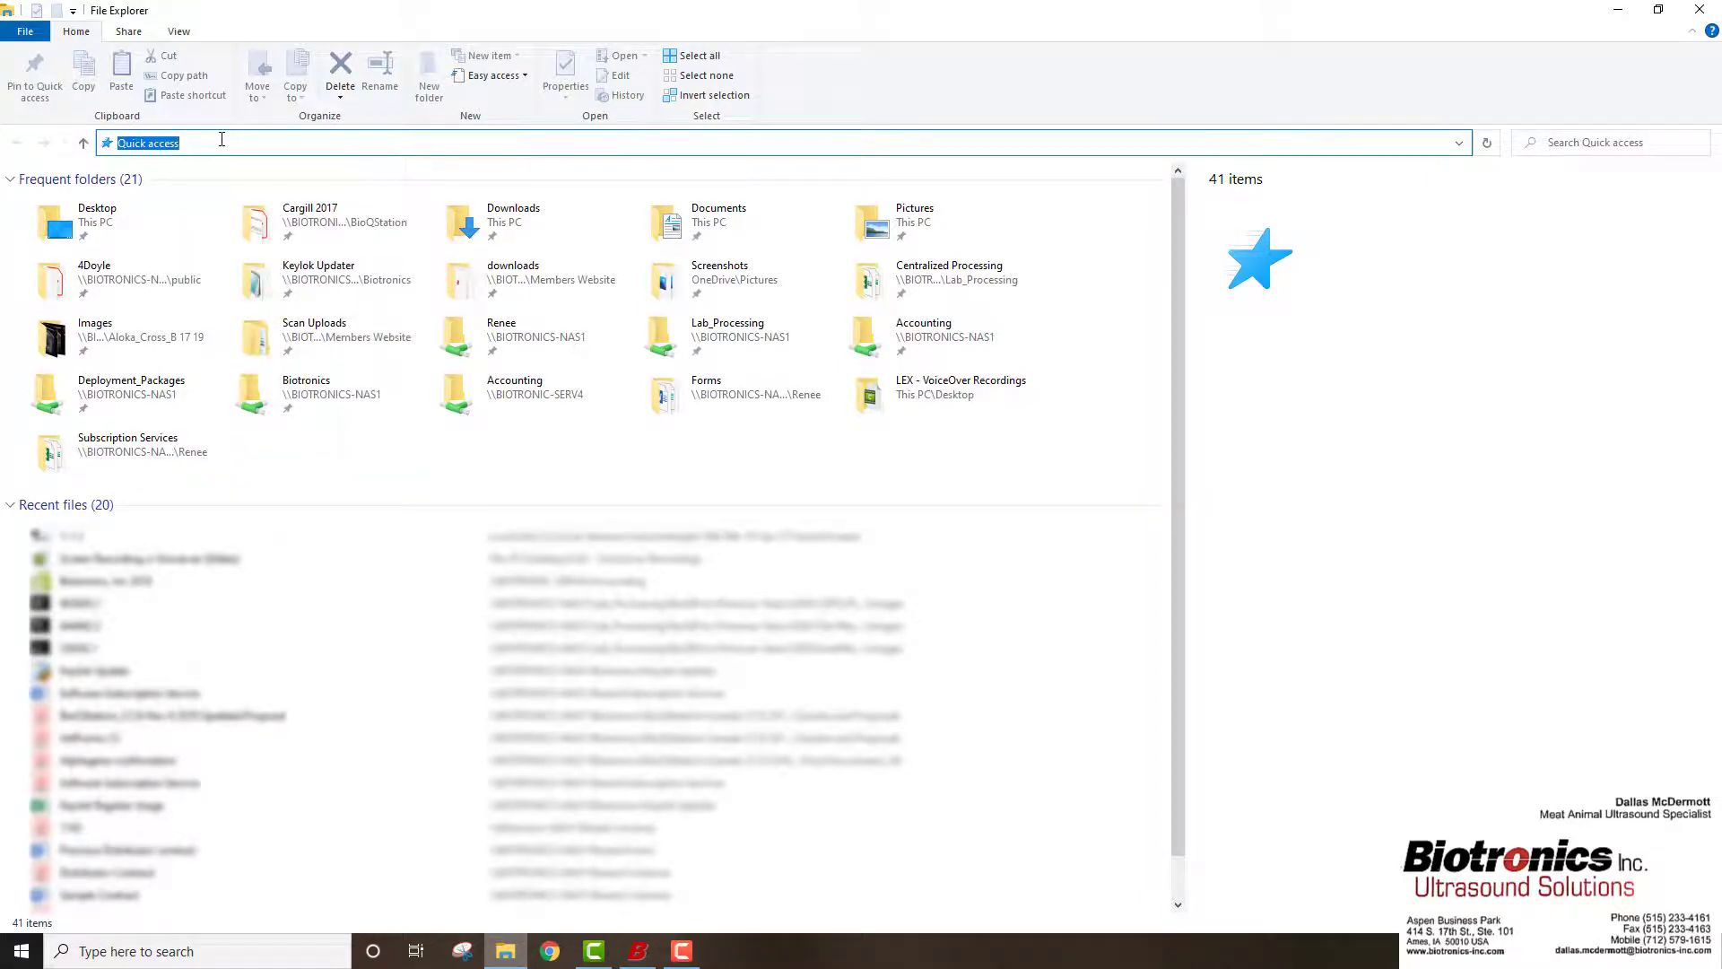
{"action": "type", "text": "c:"}
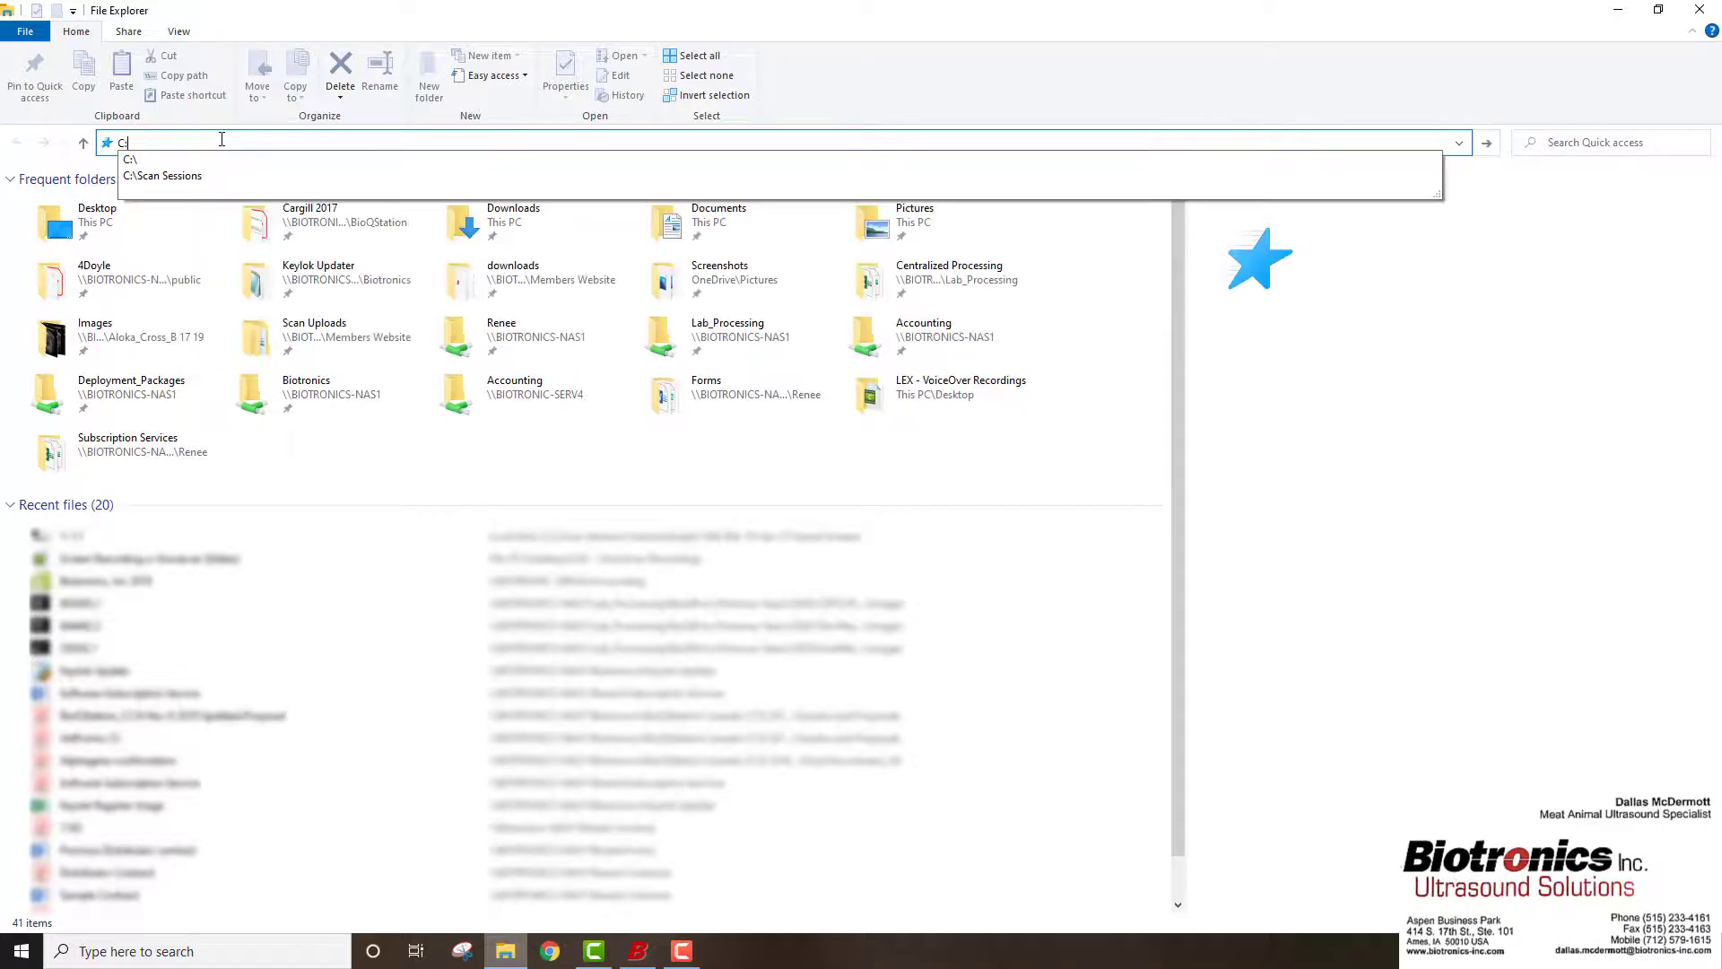
{"action": "left_click", "coordinate": [195, 177]}
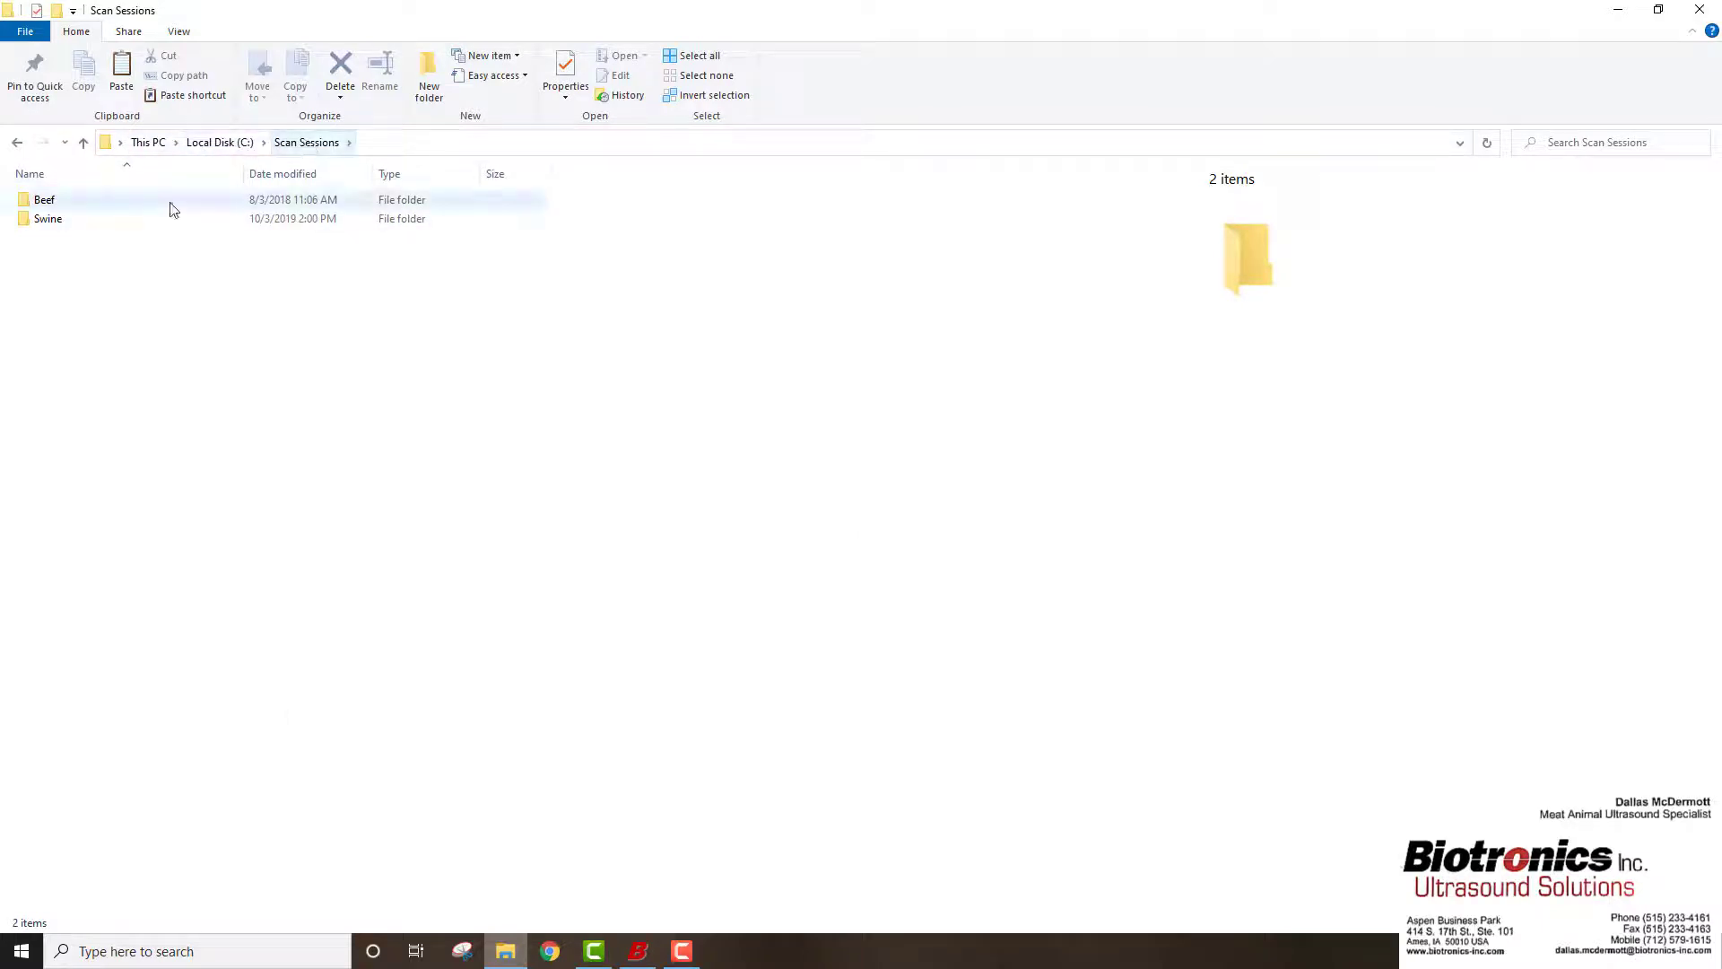
{"action": "double_click", "coordinate": [81, 224]}
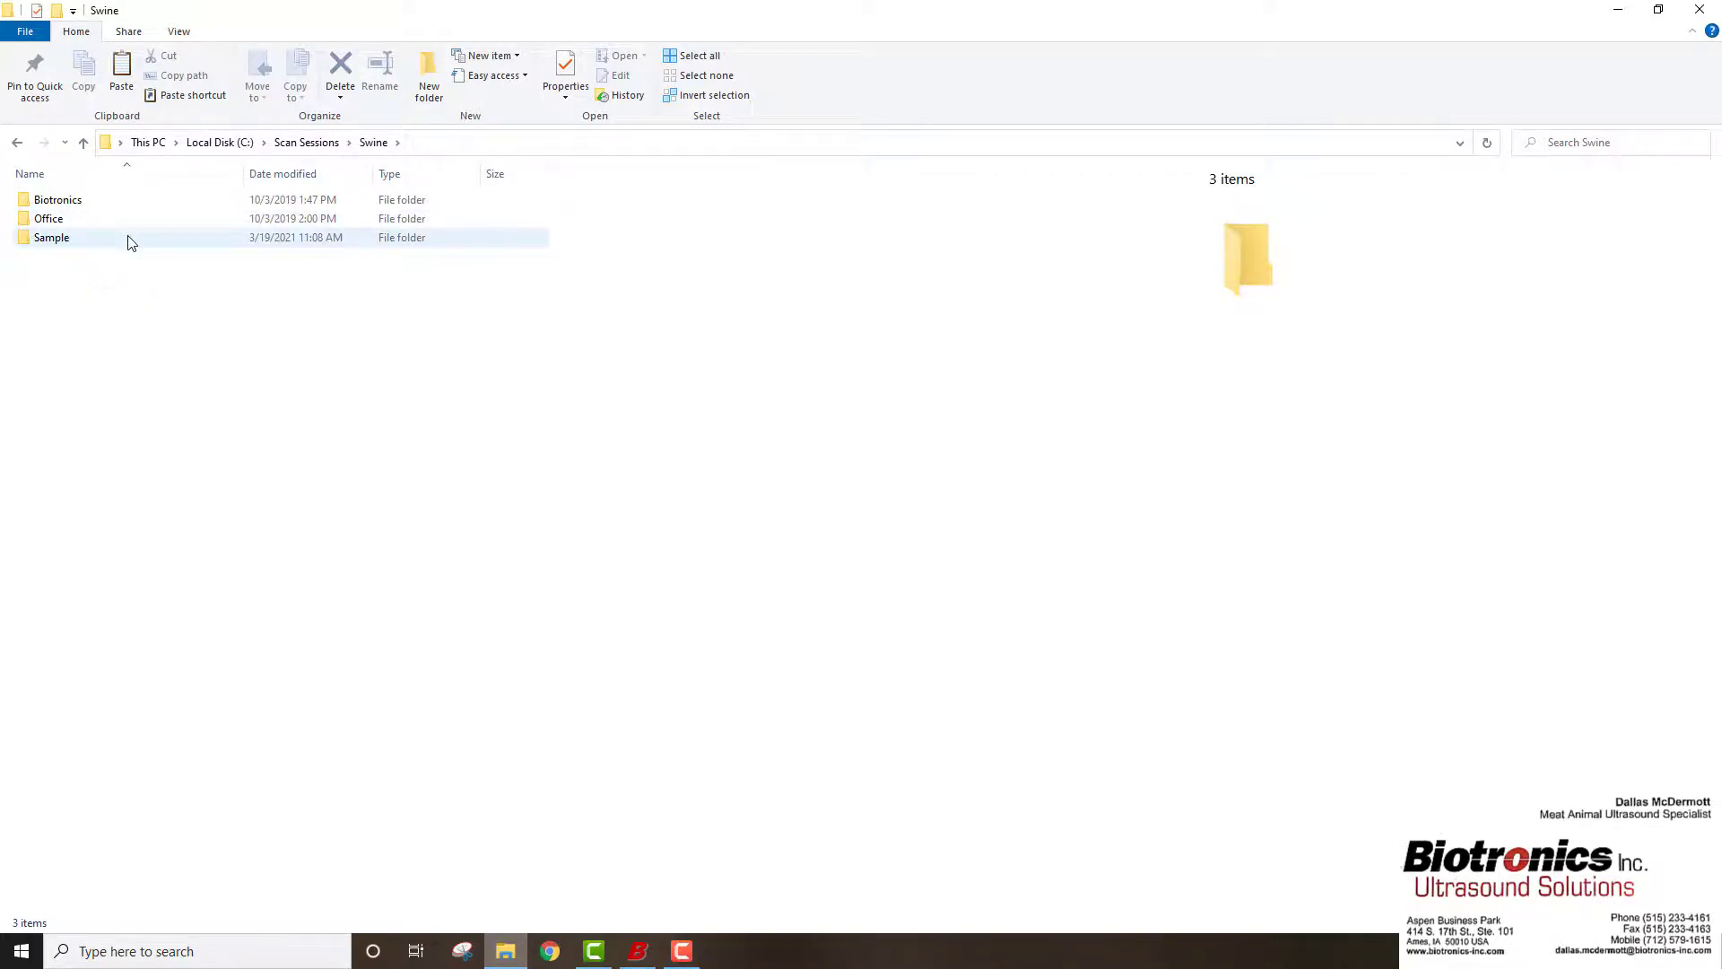
{"action": "double_click", "coordinate": [130, 238]}
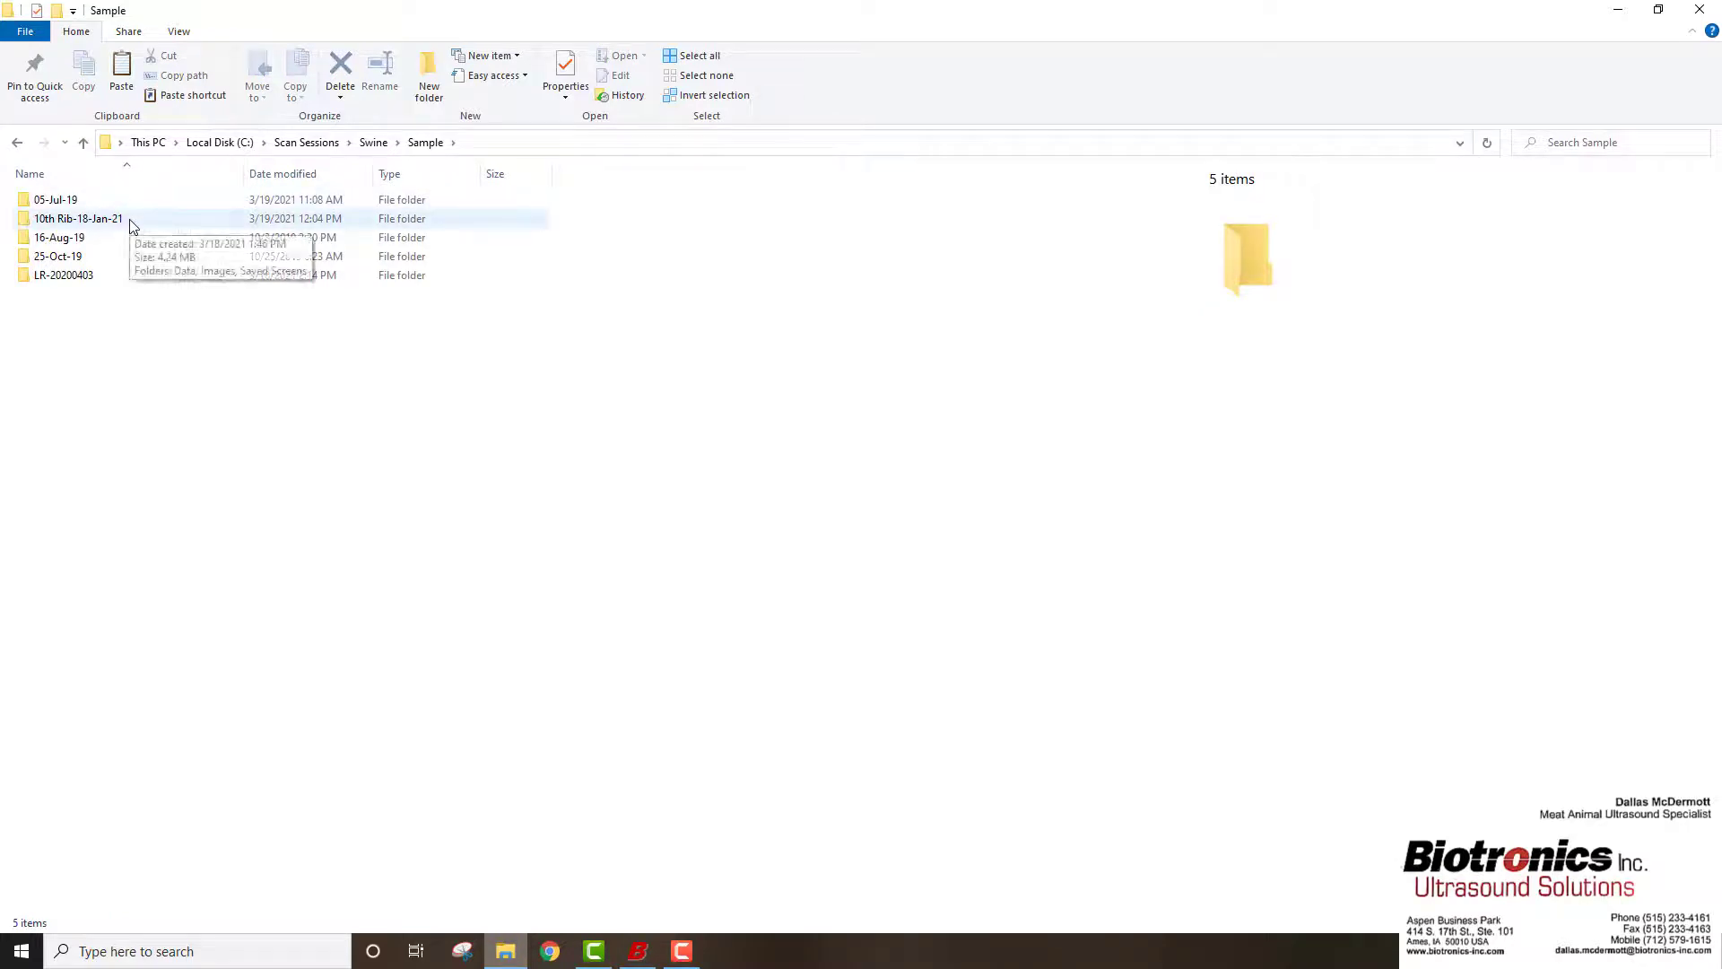
{"action": "left_click", "coordinate": [132, 225]}
{"action": "double_click", "coordinate": [132, 225]}
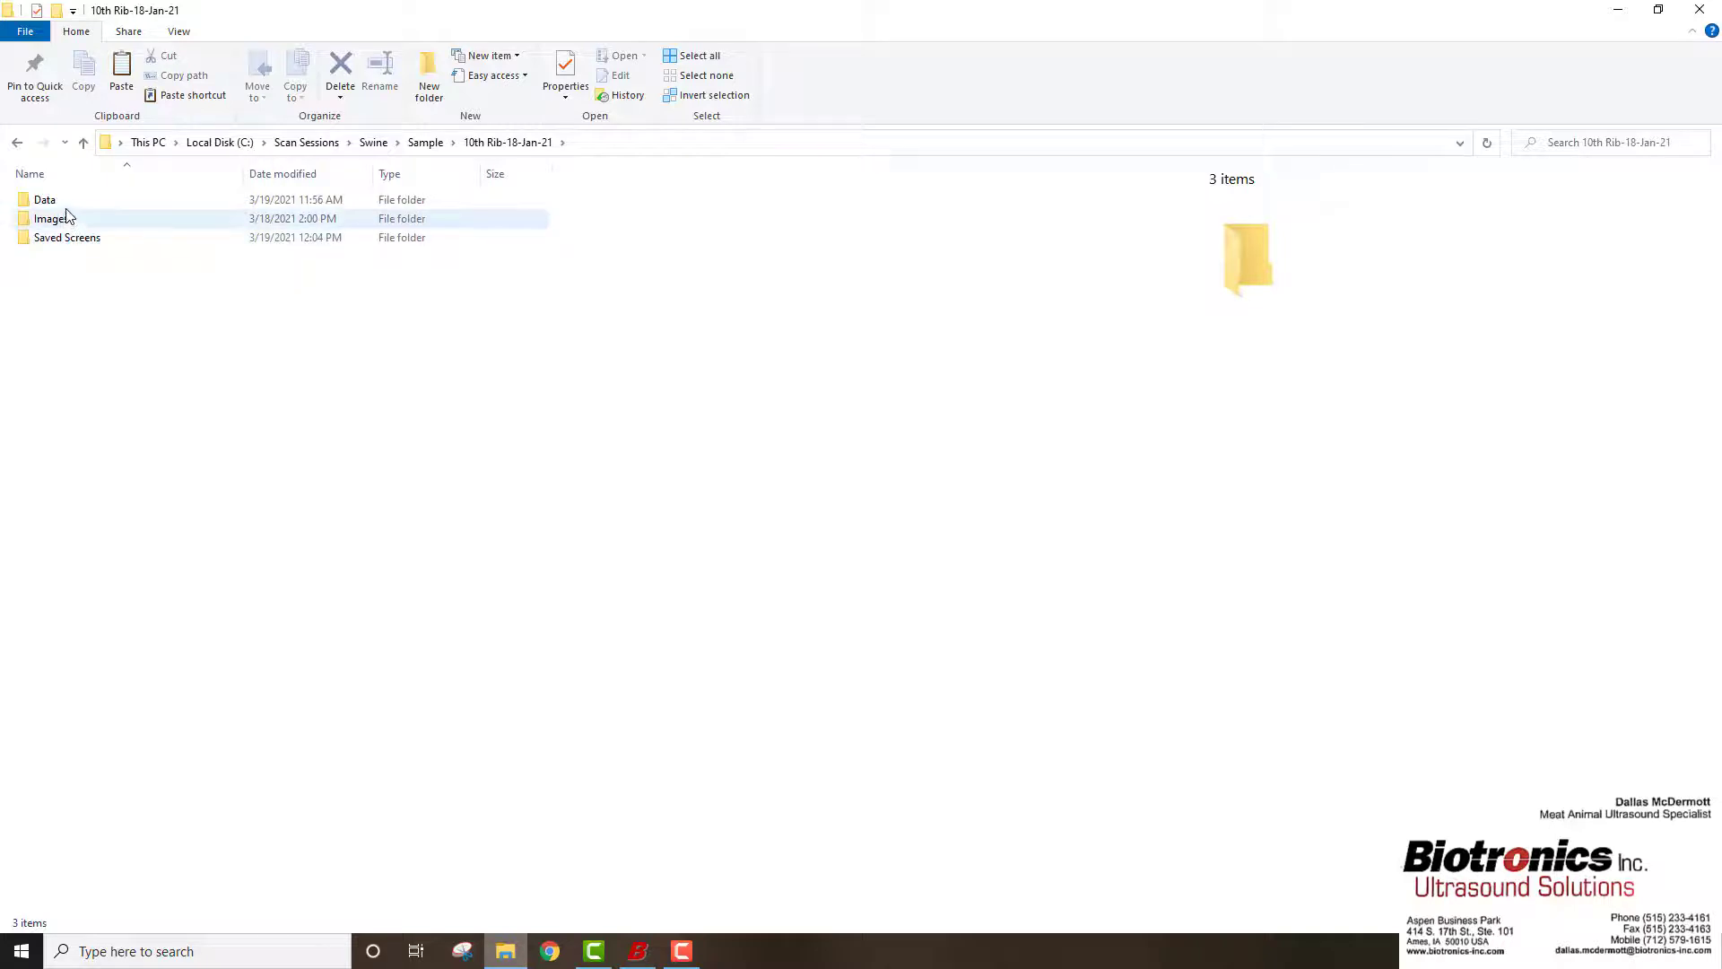
Look through the scan images stored in the session's Images folder and return to the session folder
{"action": "mouse_move", "coordinate": [67, 208]}
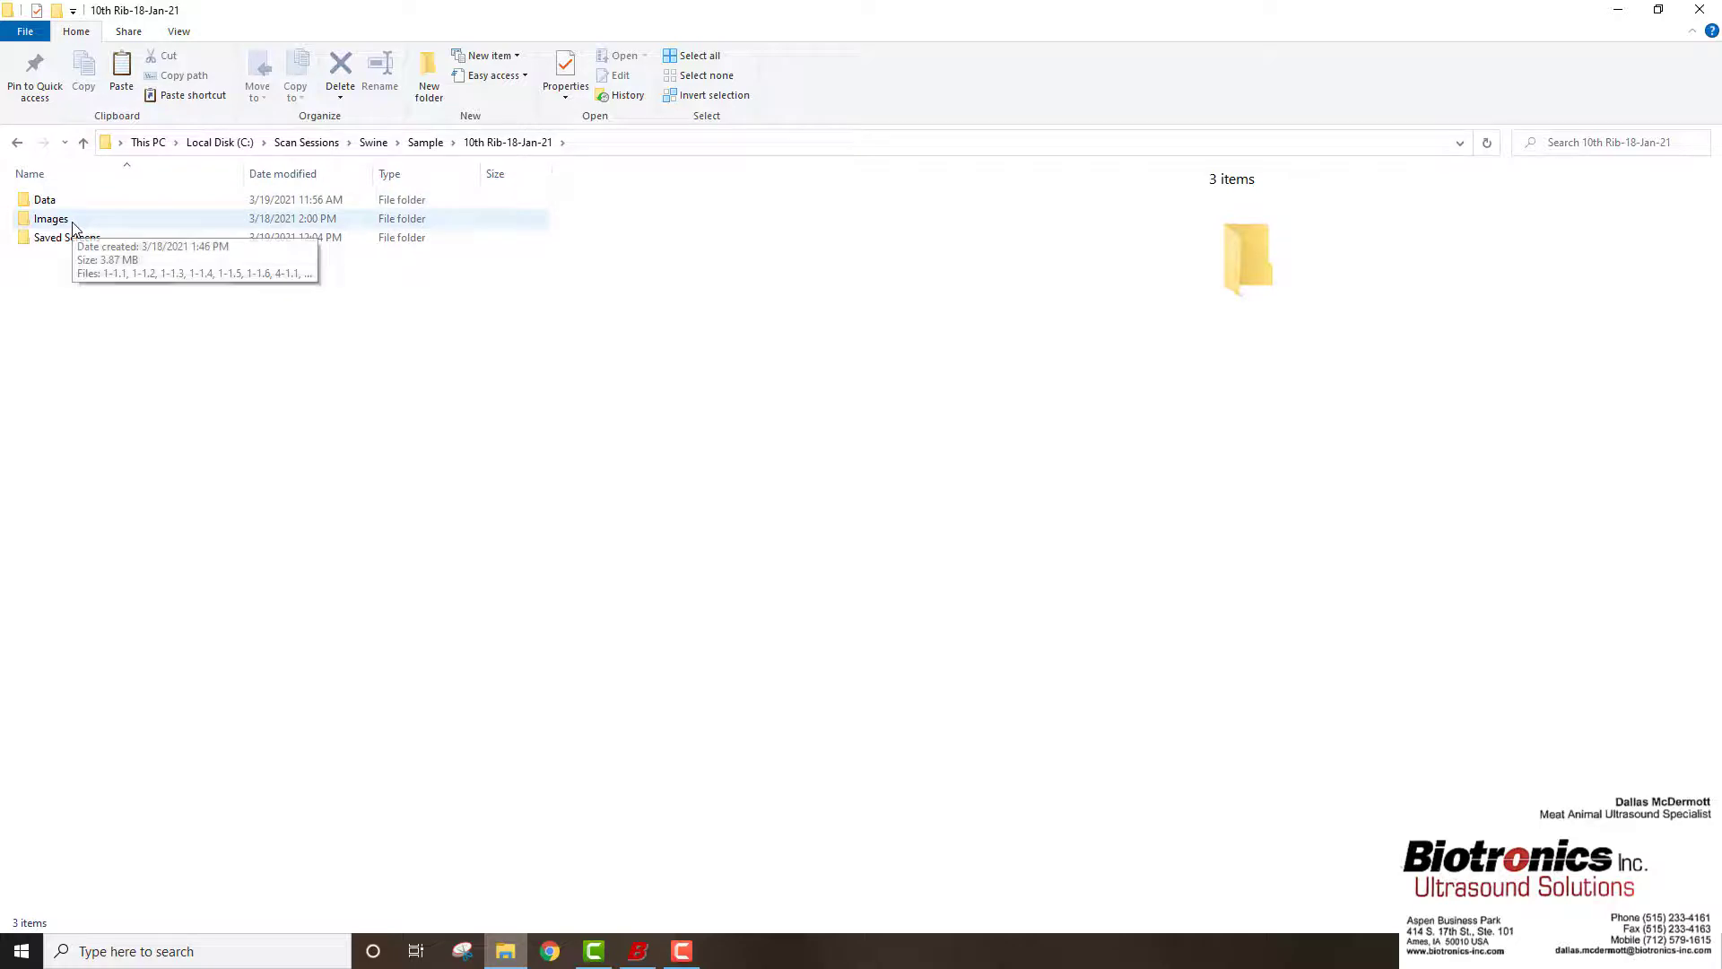
{"action": "double_click", "coordinate": [73, 225]}
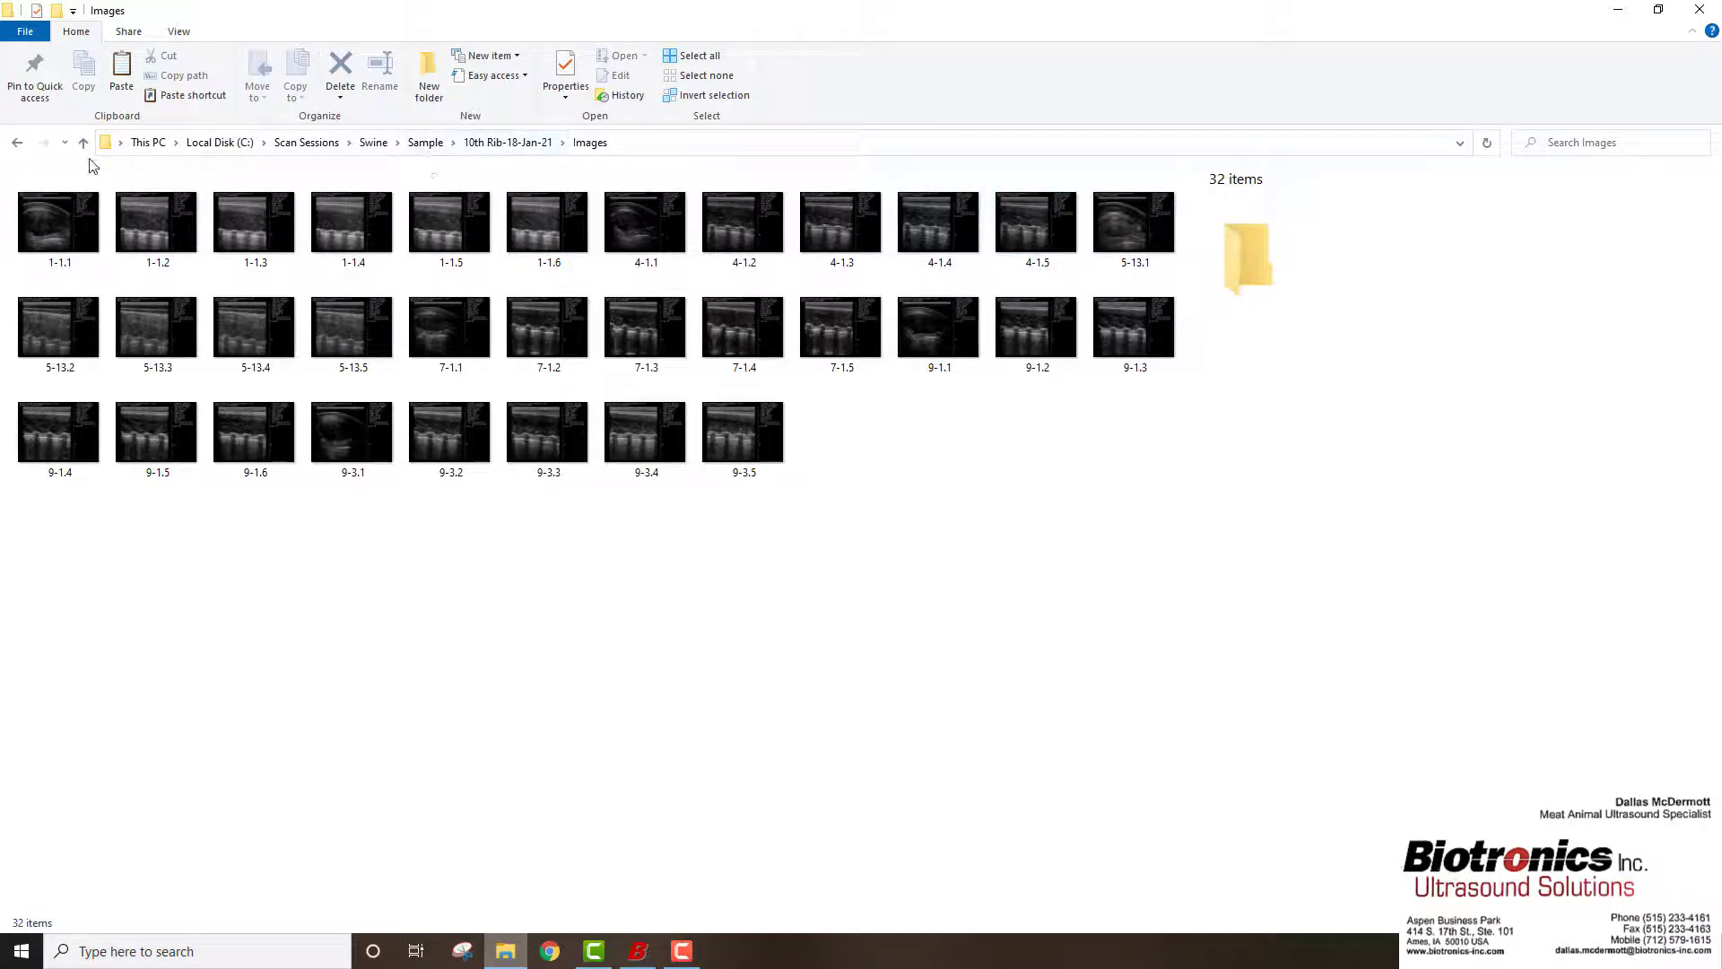
{"action": "left_click", "coordinate": [20, 144]}
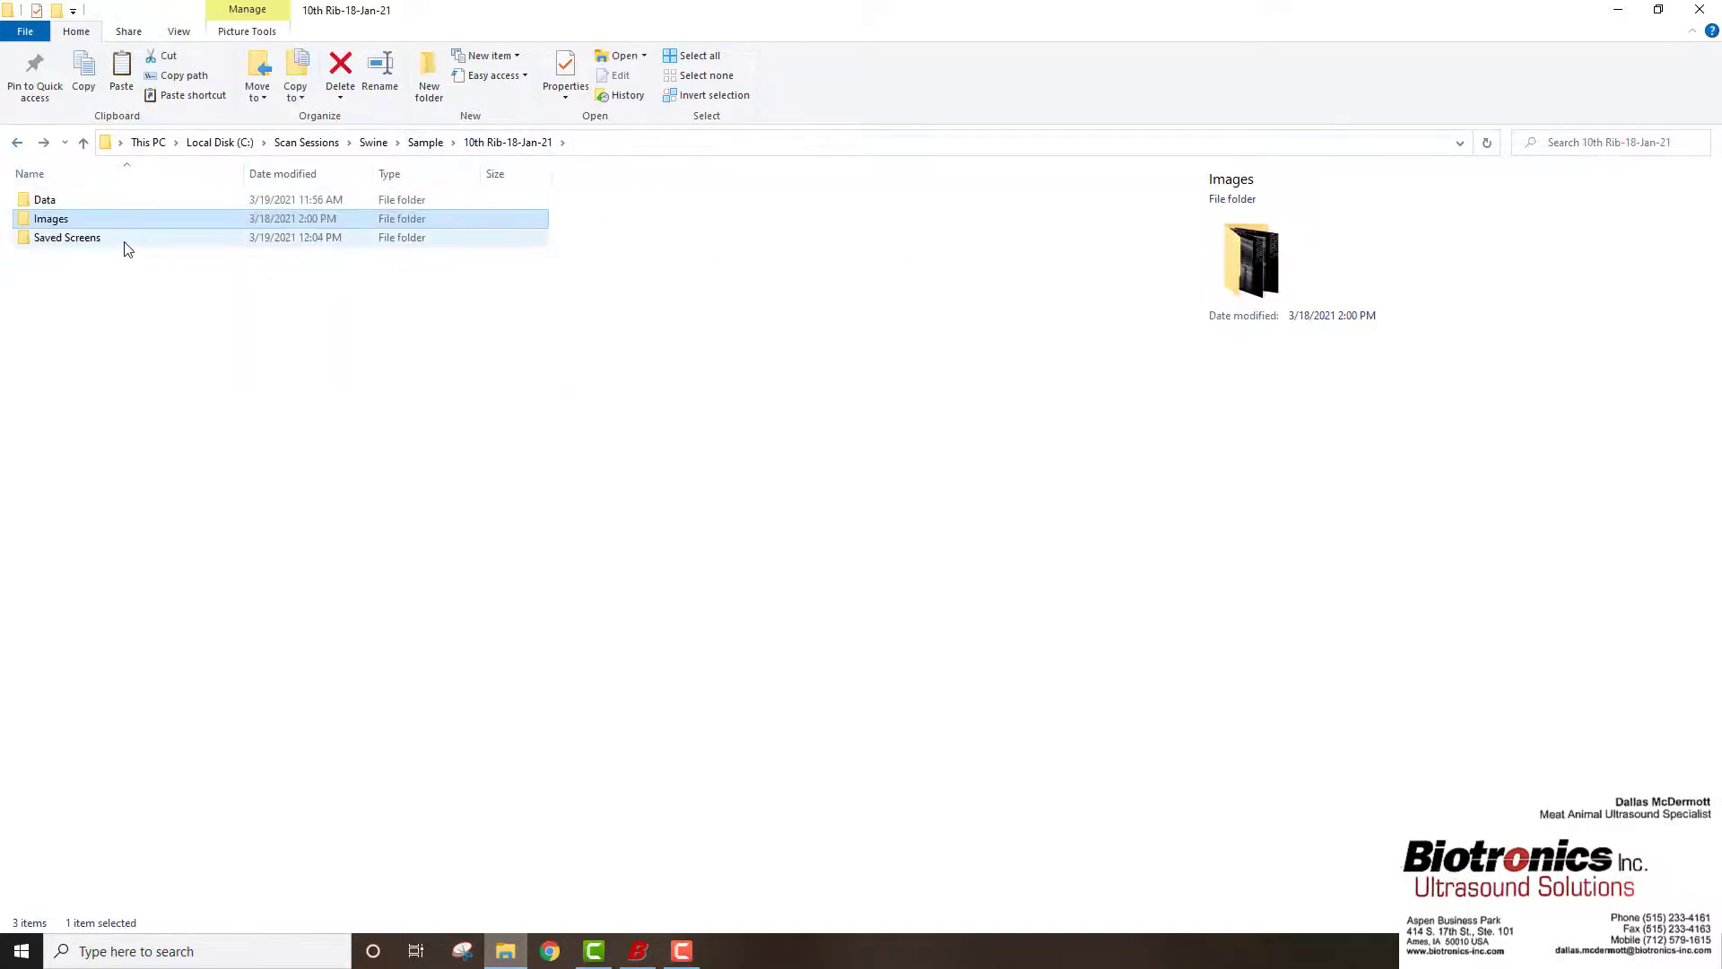
View the saved screen capture 1-1.1 in the Saved Screens folder, and close the photo and File Explorer
{"action": "double_click", "coordinate": [111, 238]}
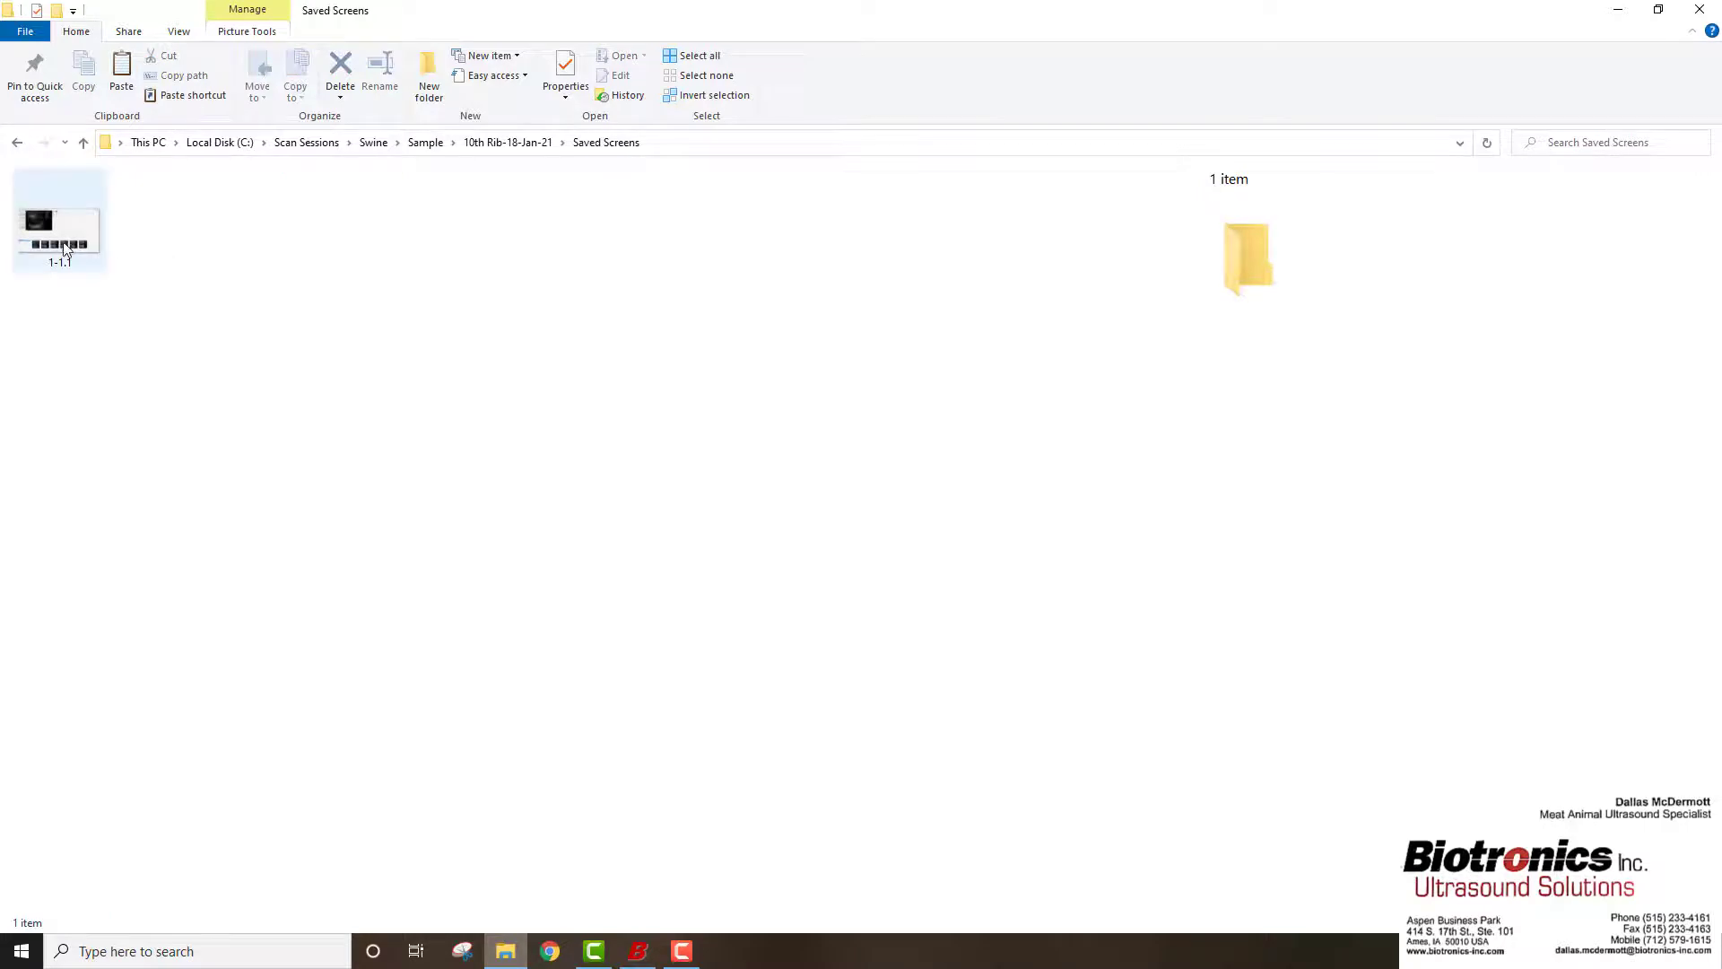
{"action": "double_click", "coordinate": [63, 248]}
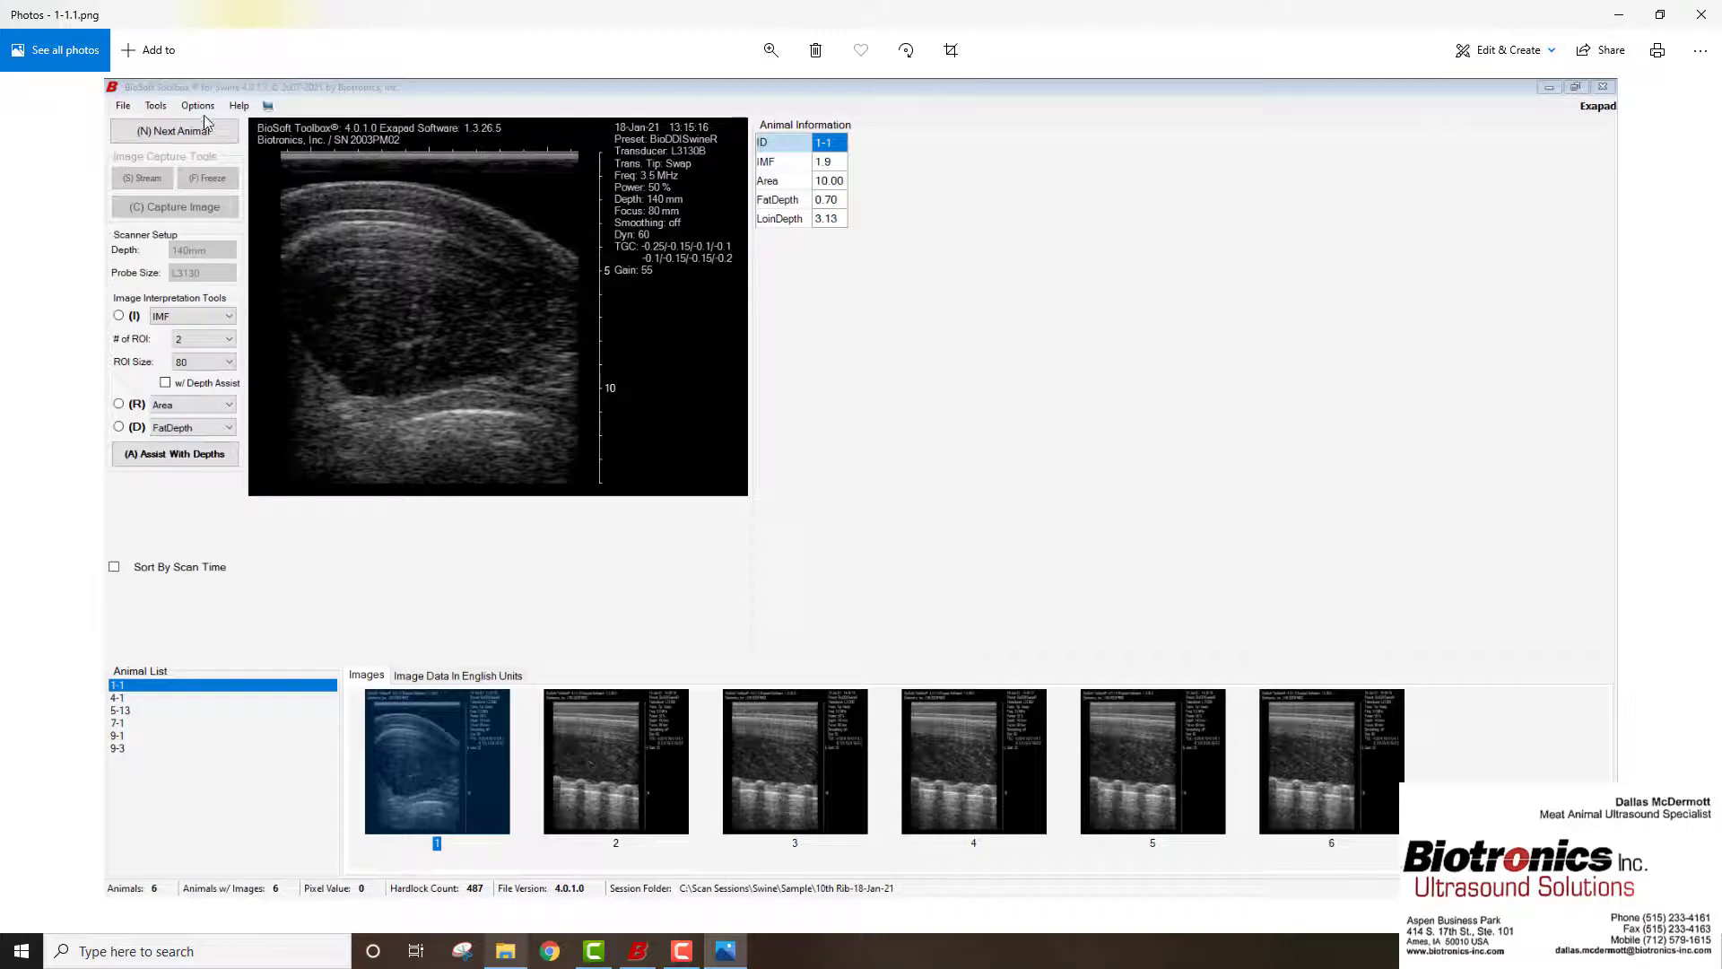
{"action": "left_click", "coordinate": [1701, 18]}
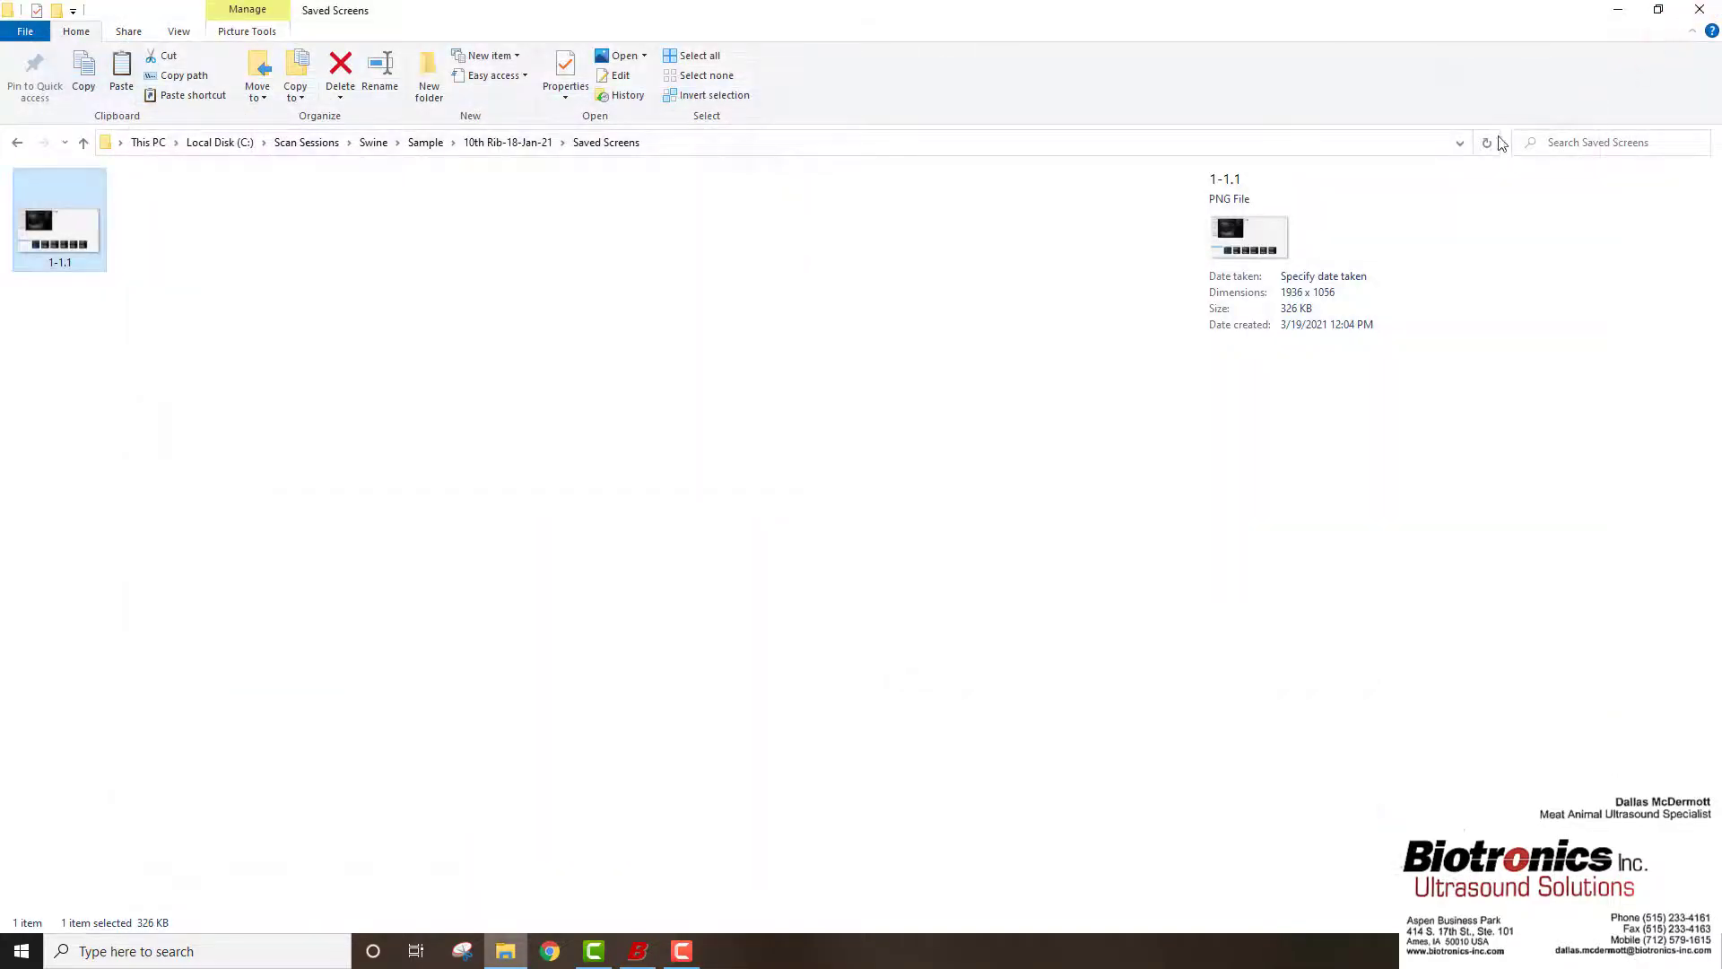
{"action": "left_click", "coordinate": [1703, 14]}
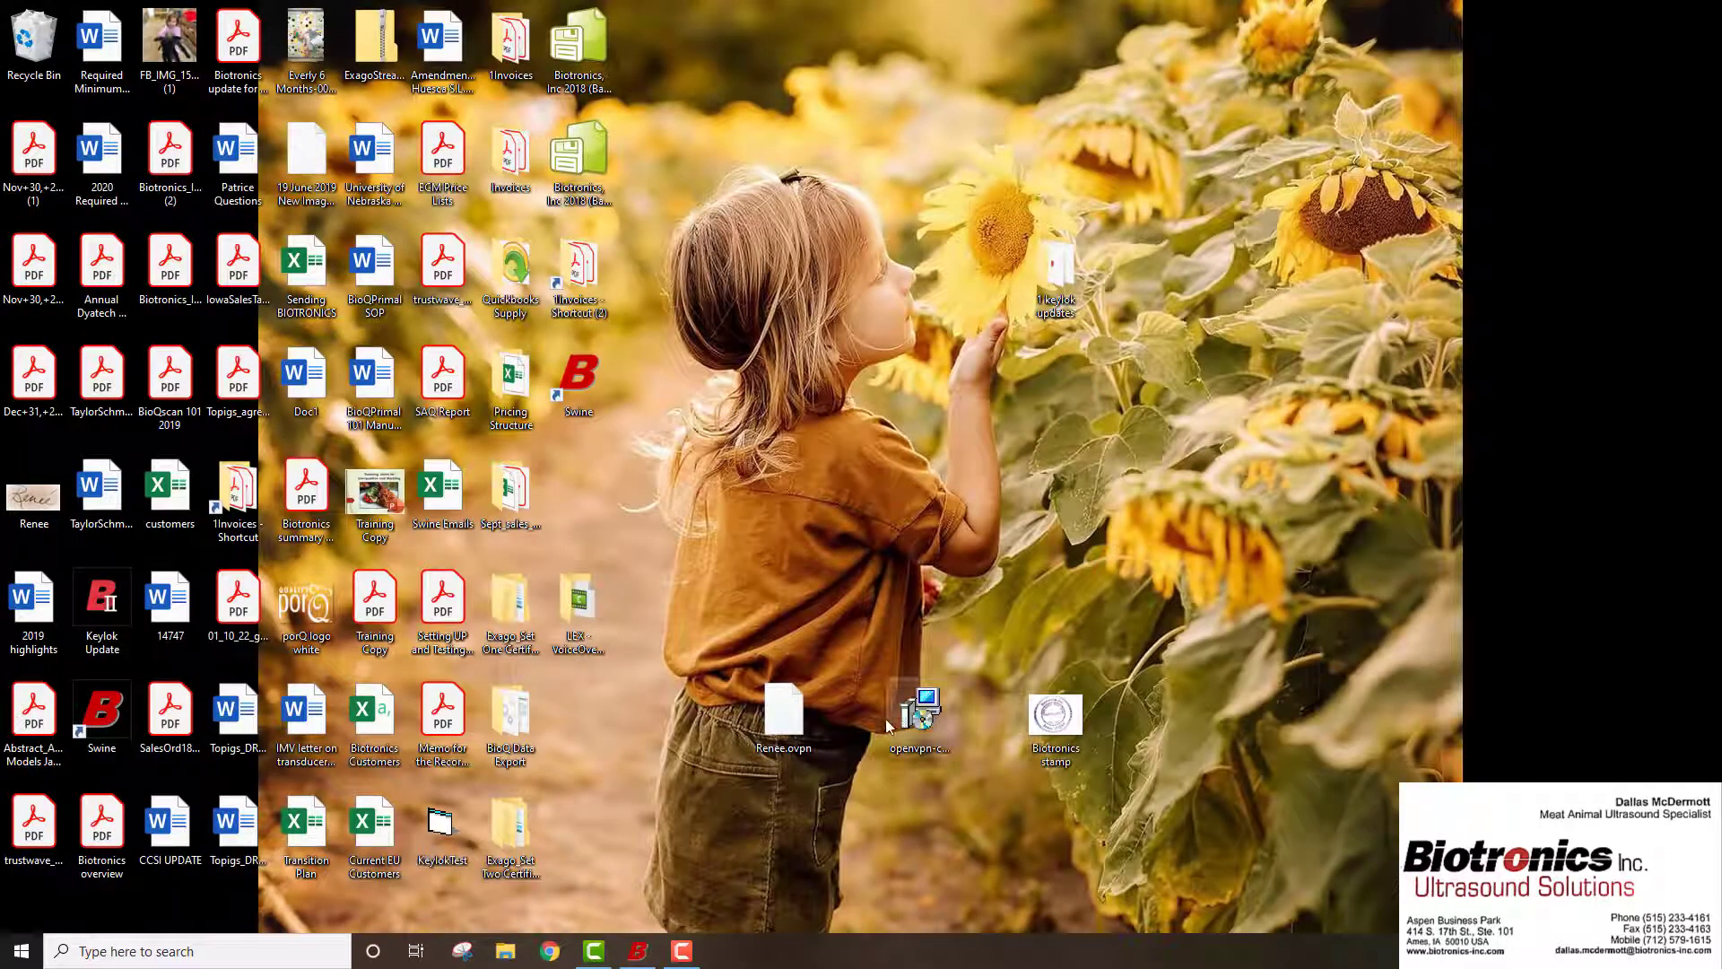
Switch back to BioSoft Toolbox for Swine, review the license information and close it
{"action": "left_click", "coordinate": [642, 953]}
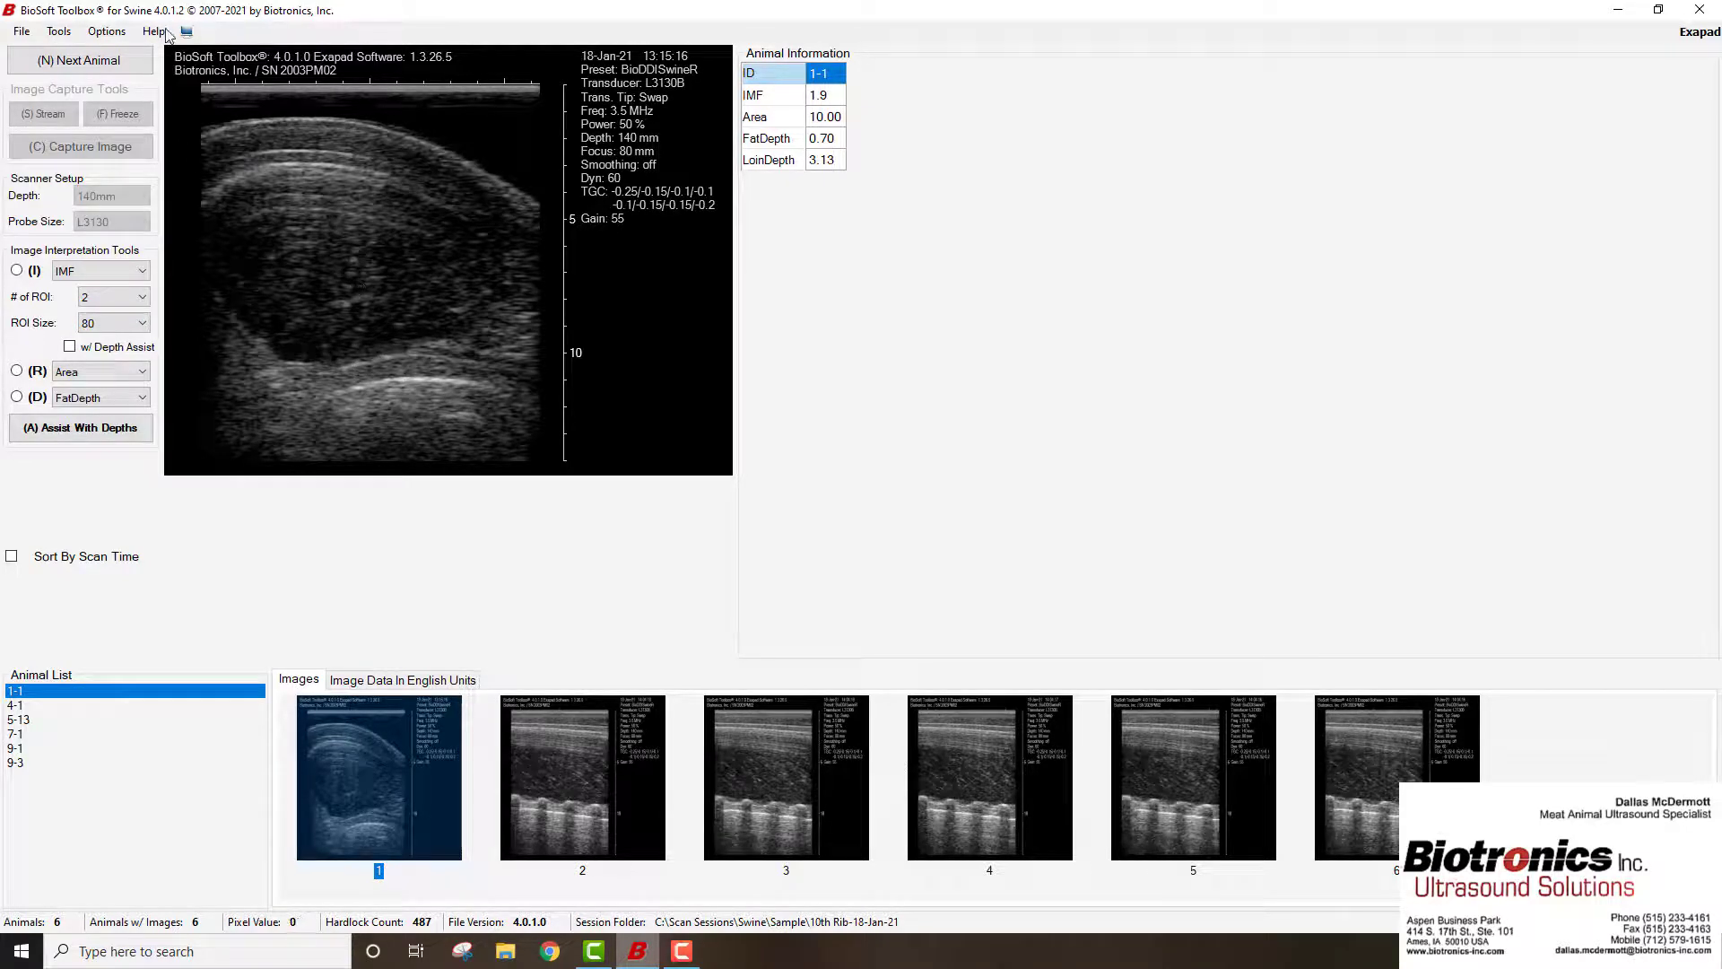
{"action": "left_click", "coordinate": [165, 34]}
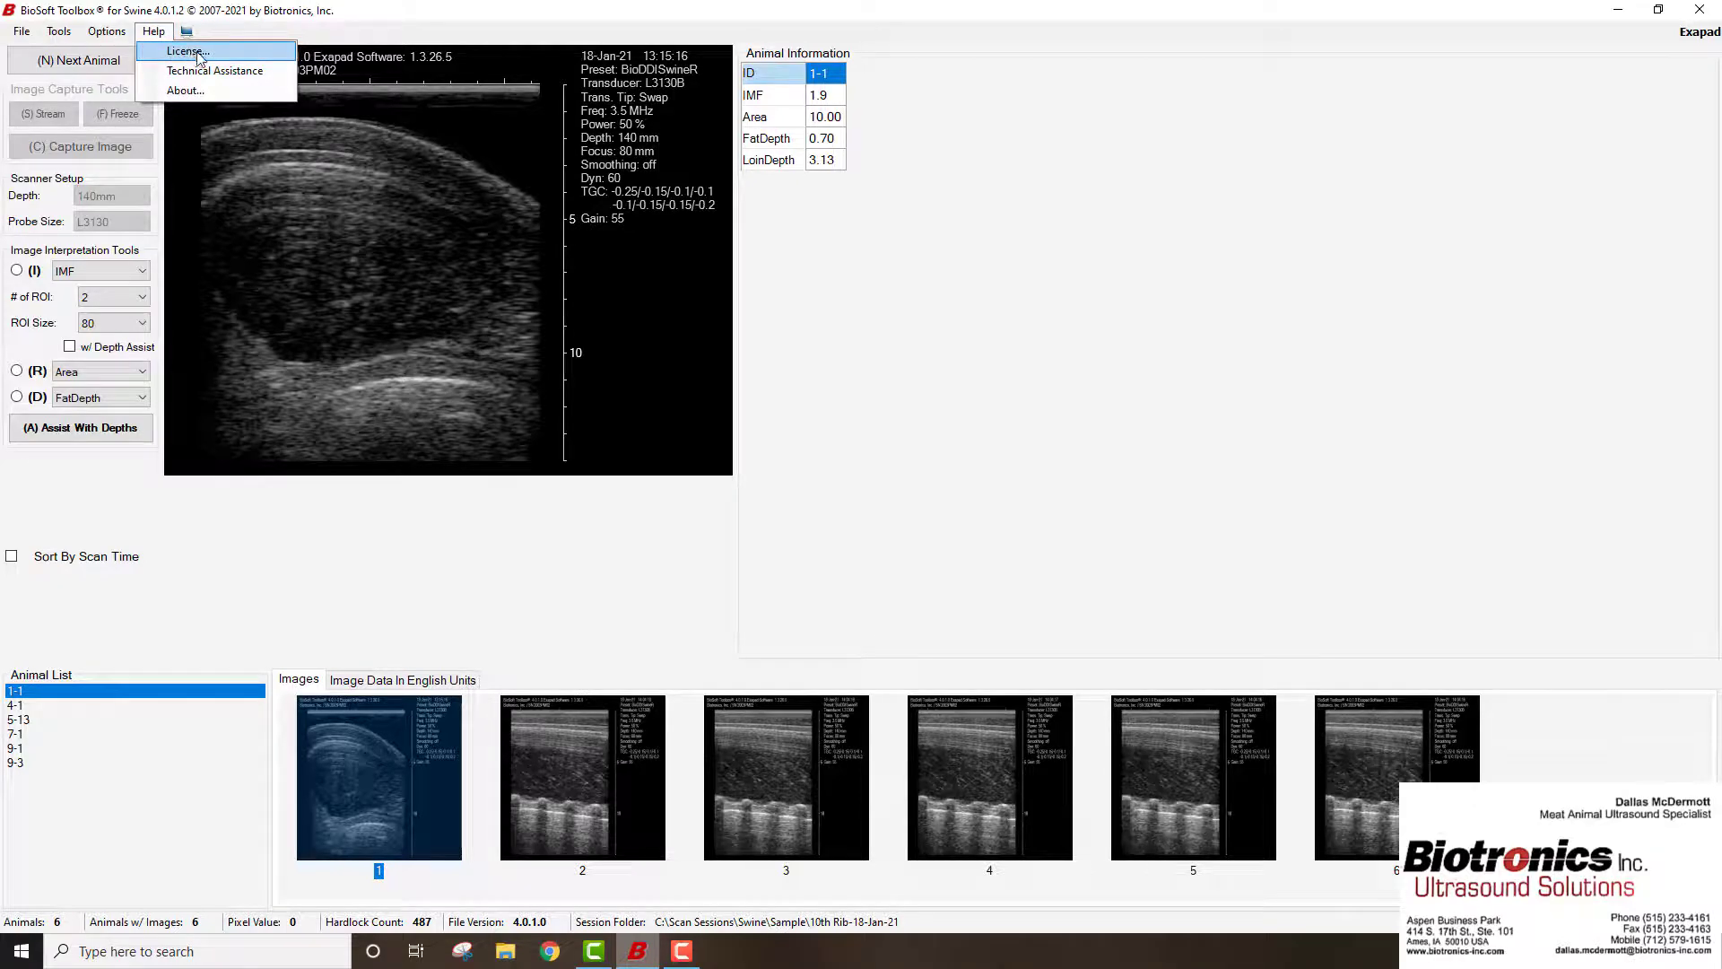
{"action": "left_click", "coordinate": [199, 53]}
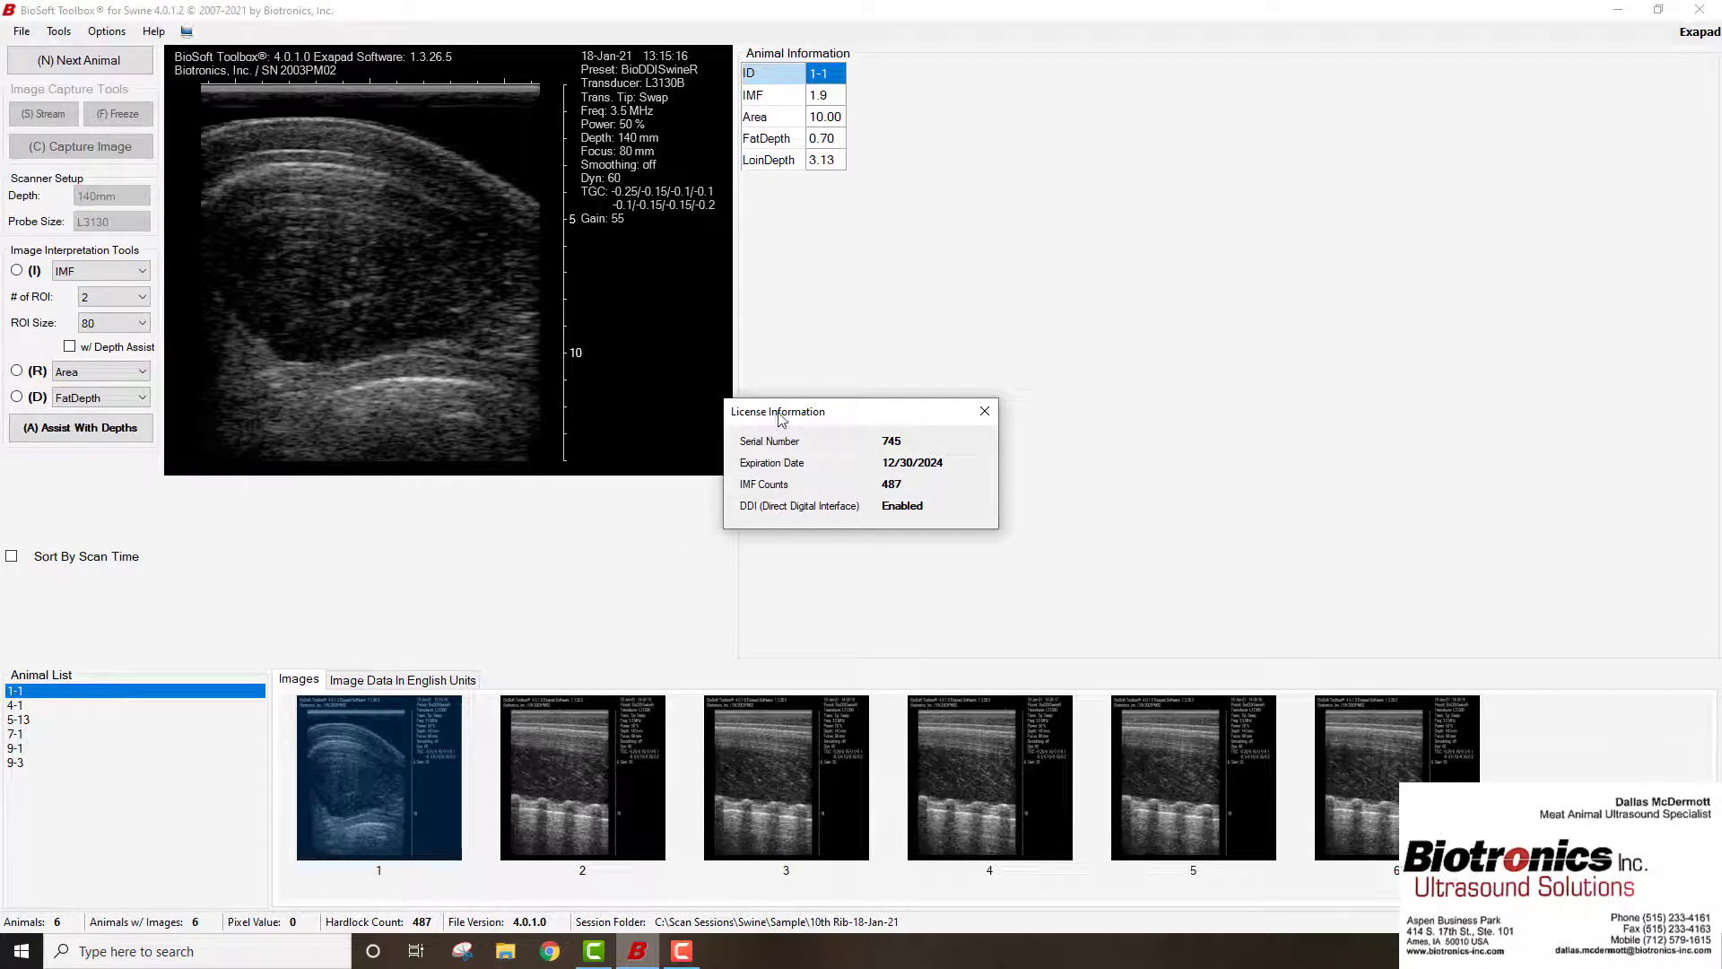
{"action": "left_click", "coordinate": [984, 411]}
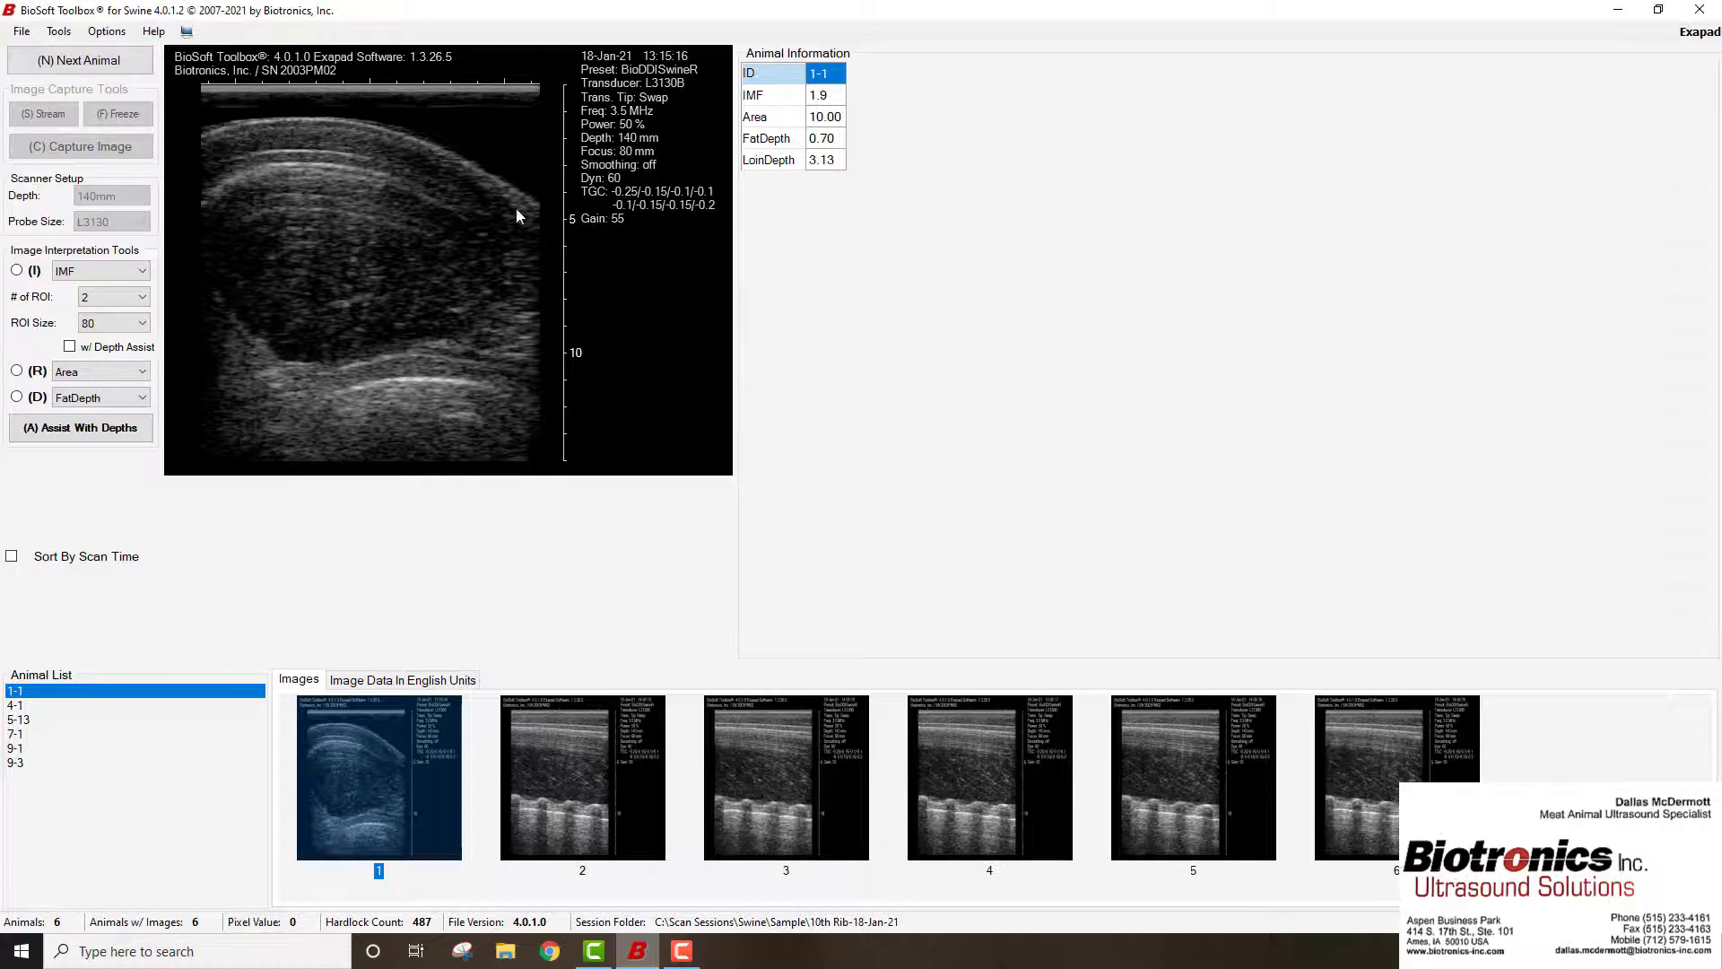
Read through the program description in the About information and close it
{"action": "left_click", "coordinate": [162, 34]}
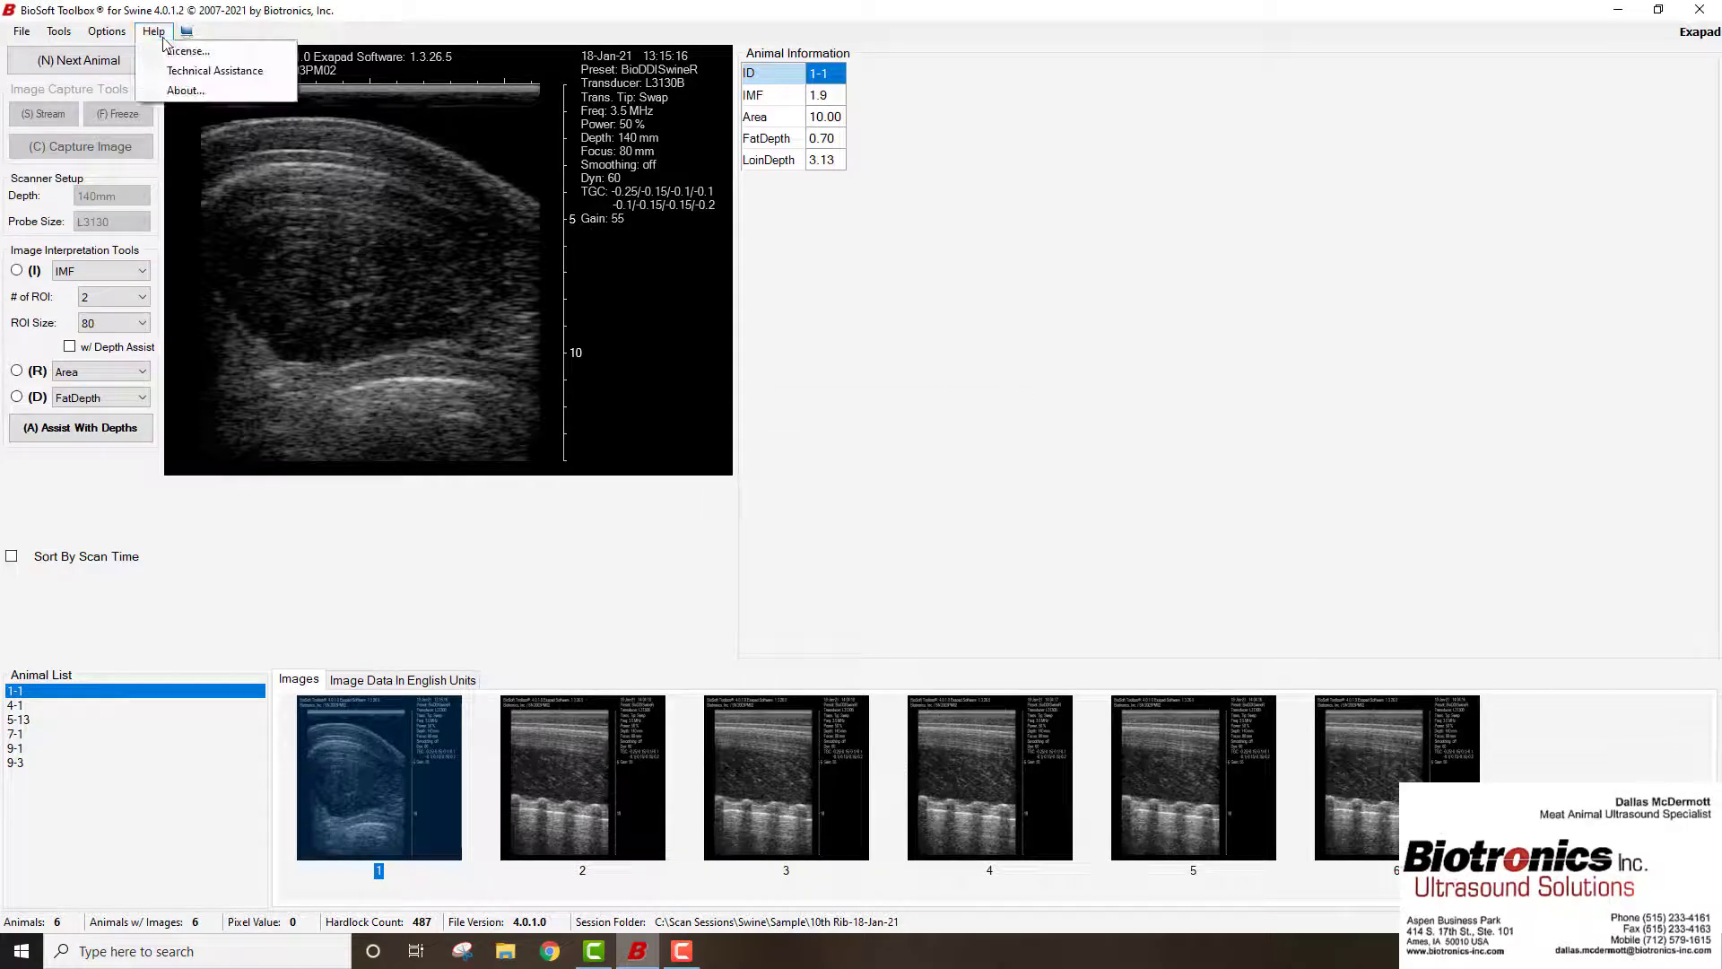
{"action": "left_click", "coordinate": [176, 91]}
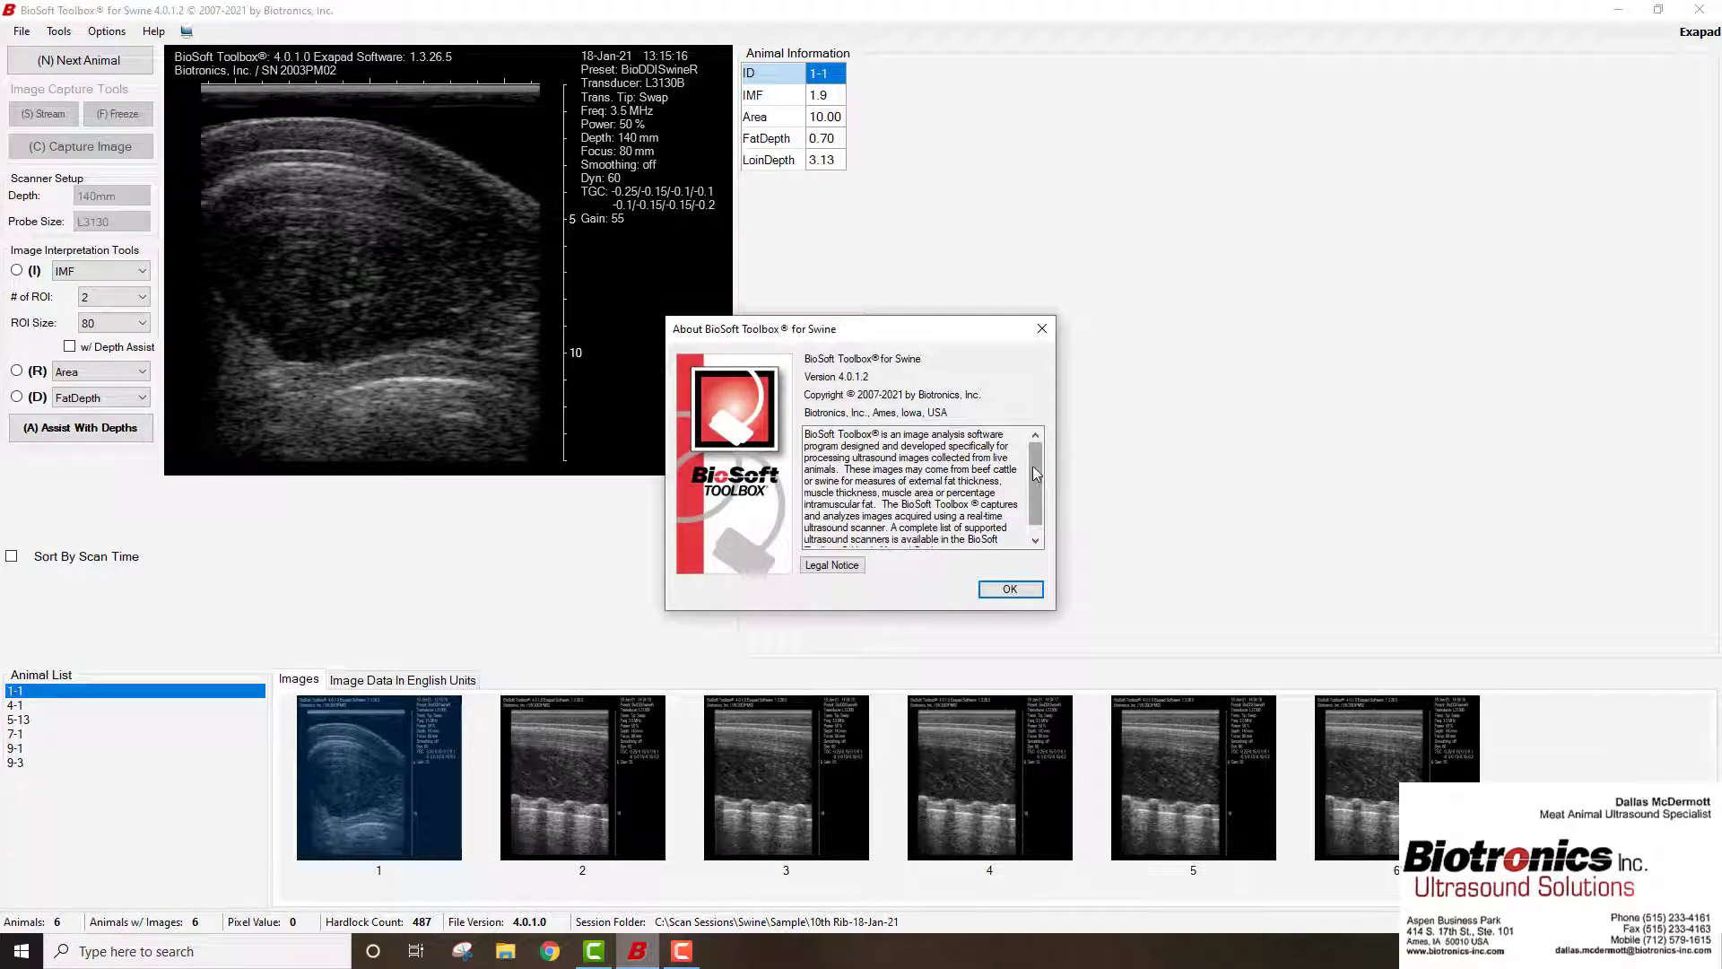
{"action": "left_click_drag", "start_coordinate": [1038, 476], "coordinate": [1038, 483]}
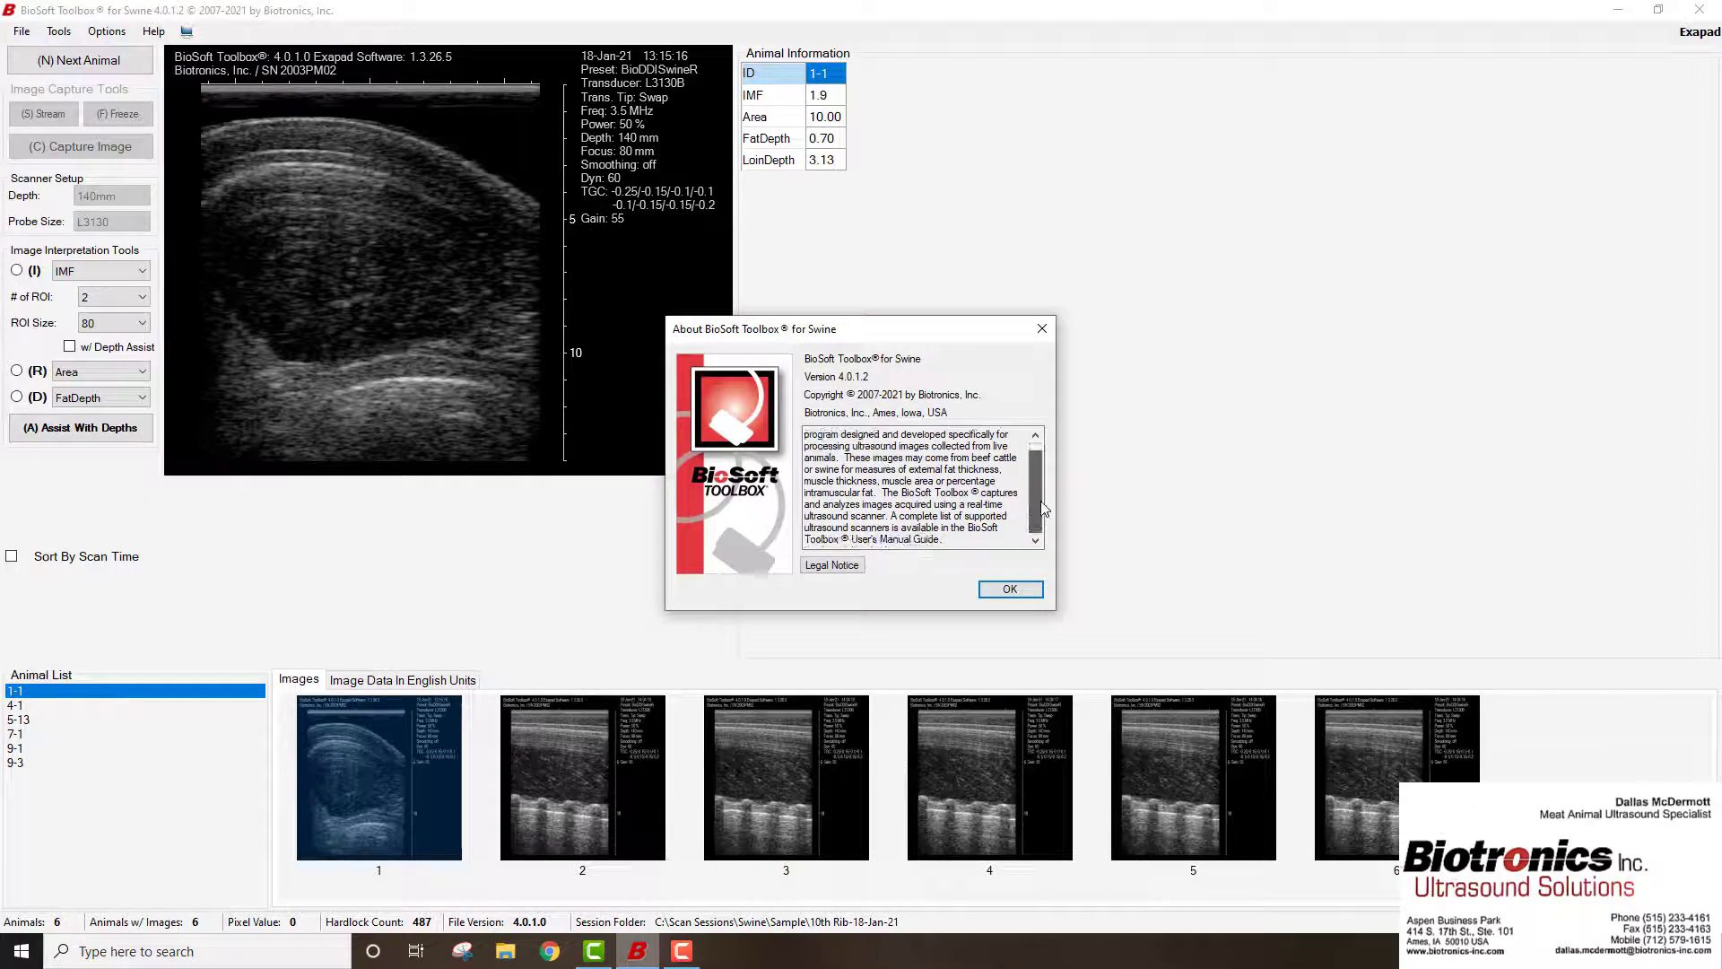
{"action": "left_click", "coordinate": [1014, 592]}
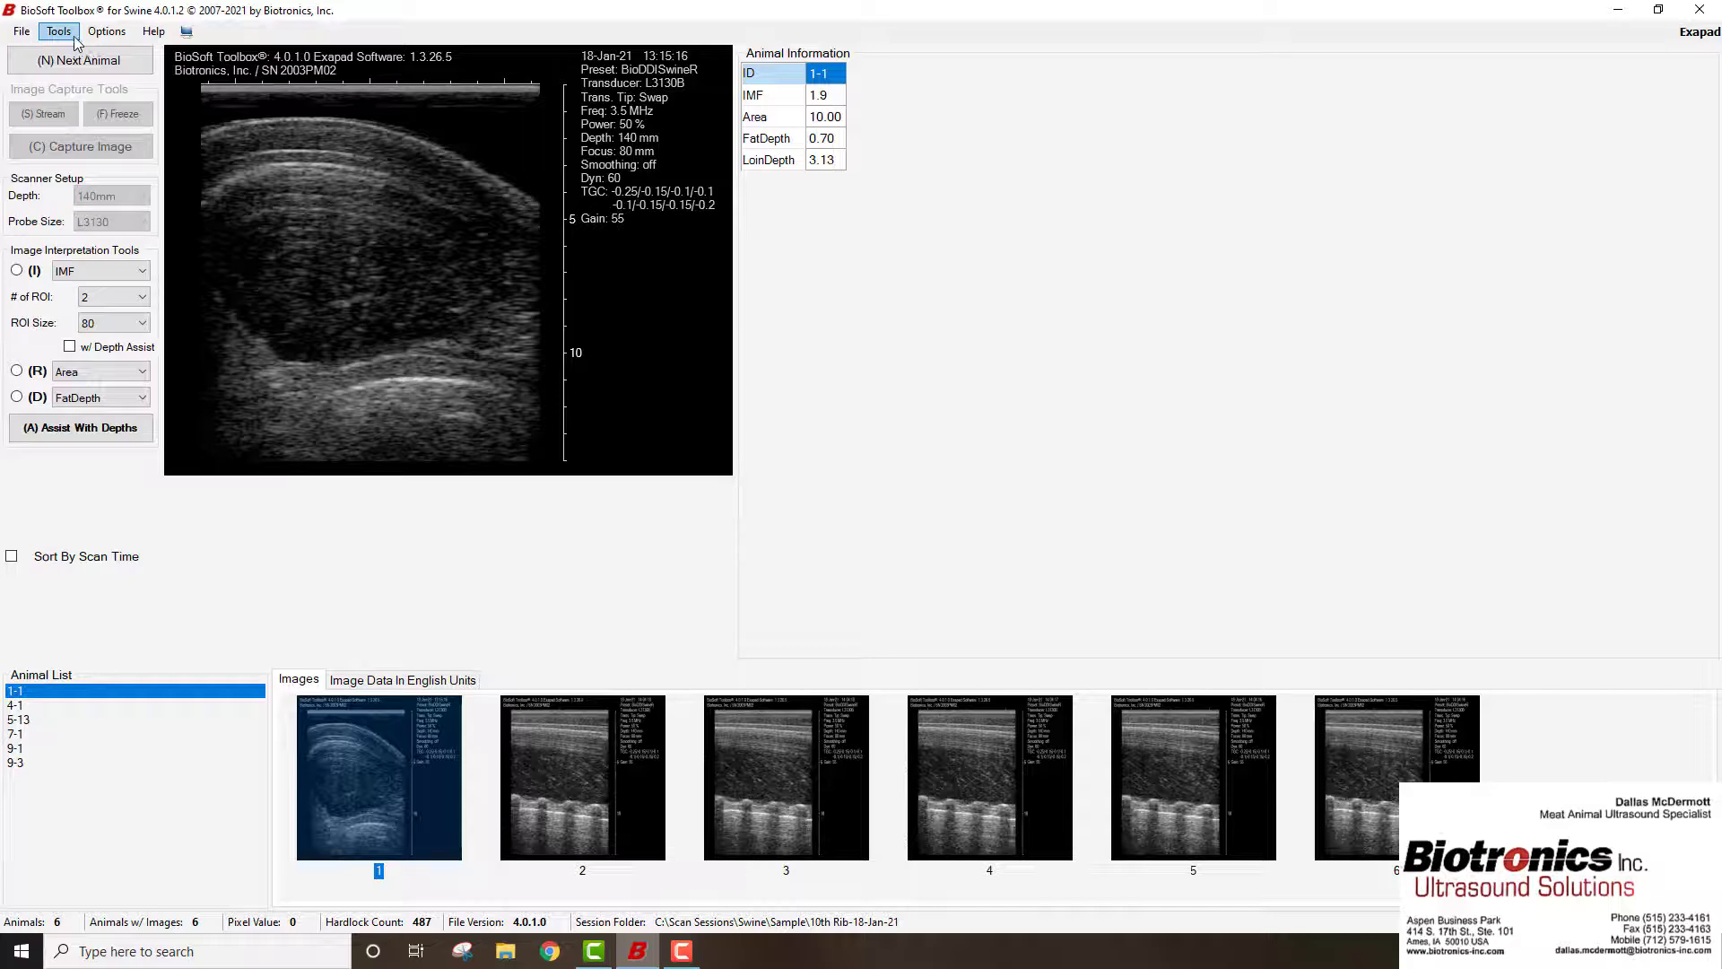
Begin a new scan session and create a new location ID named Trial for it
{"action": "left_click", "coordinate": [16, 36]}
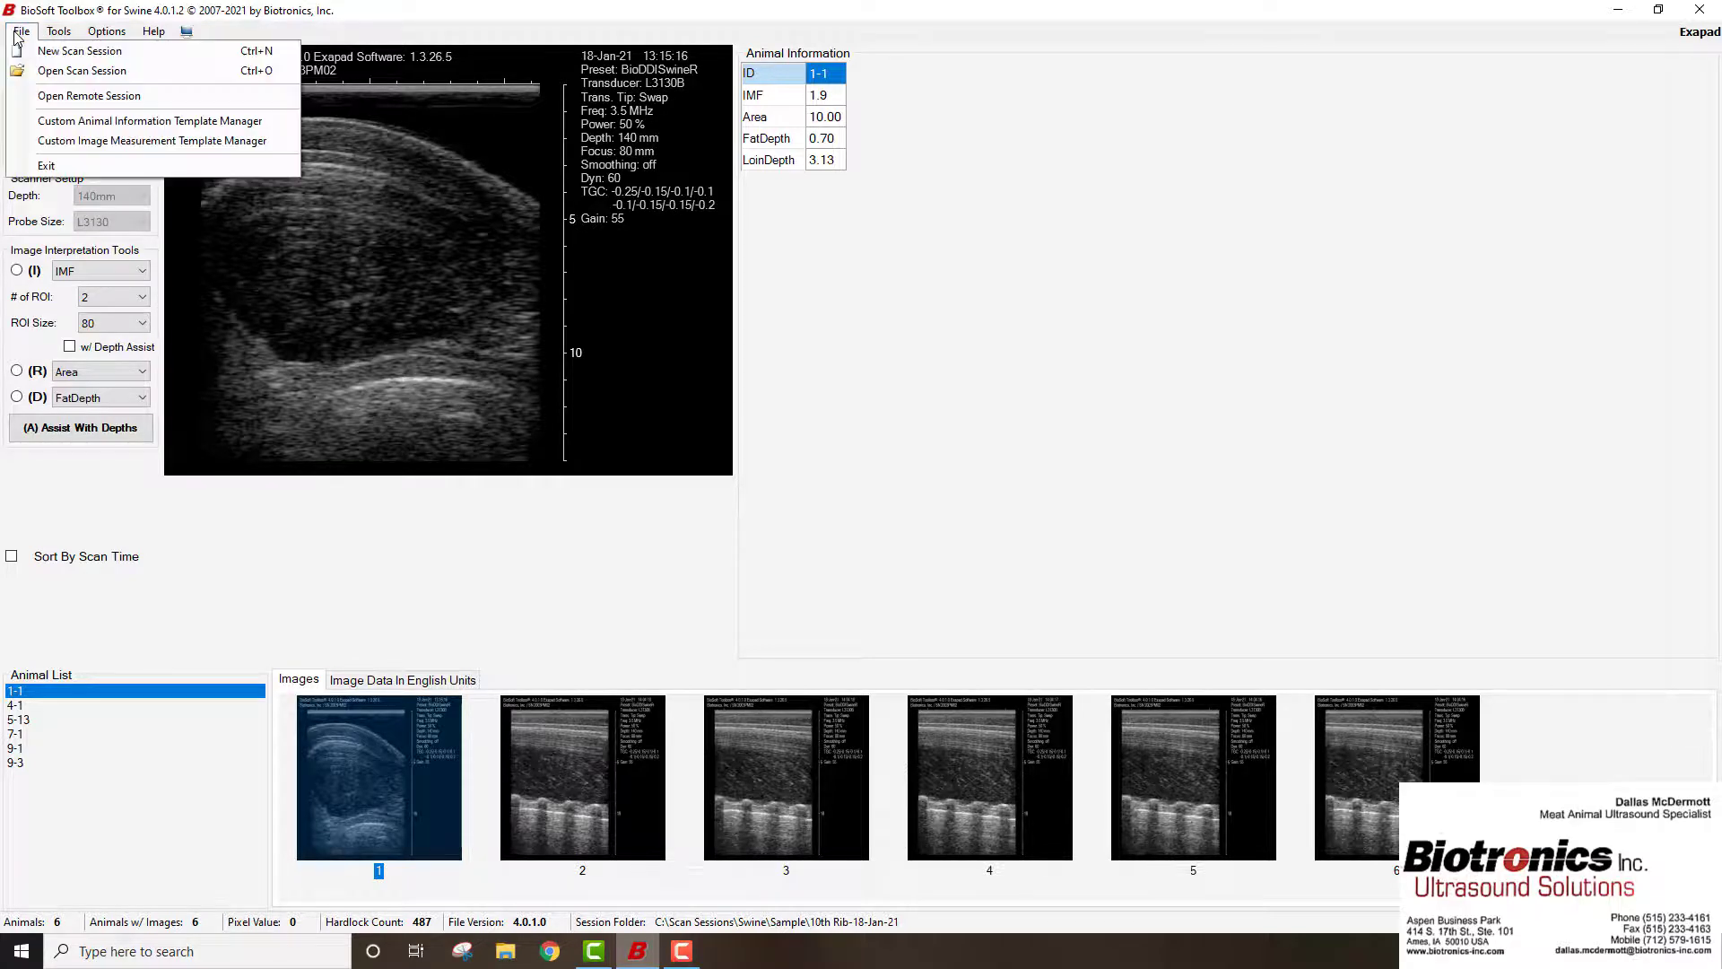
{"action": "left_click", "coordinate": [80, 51]}
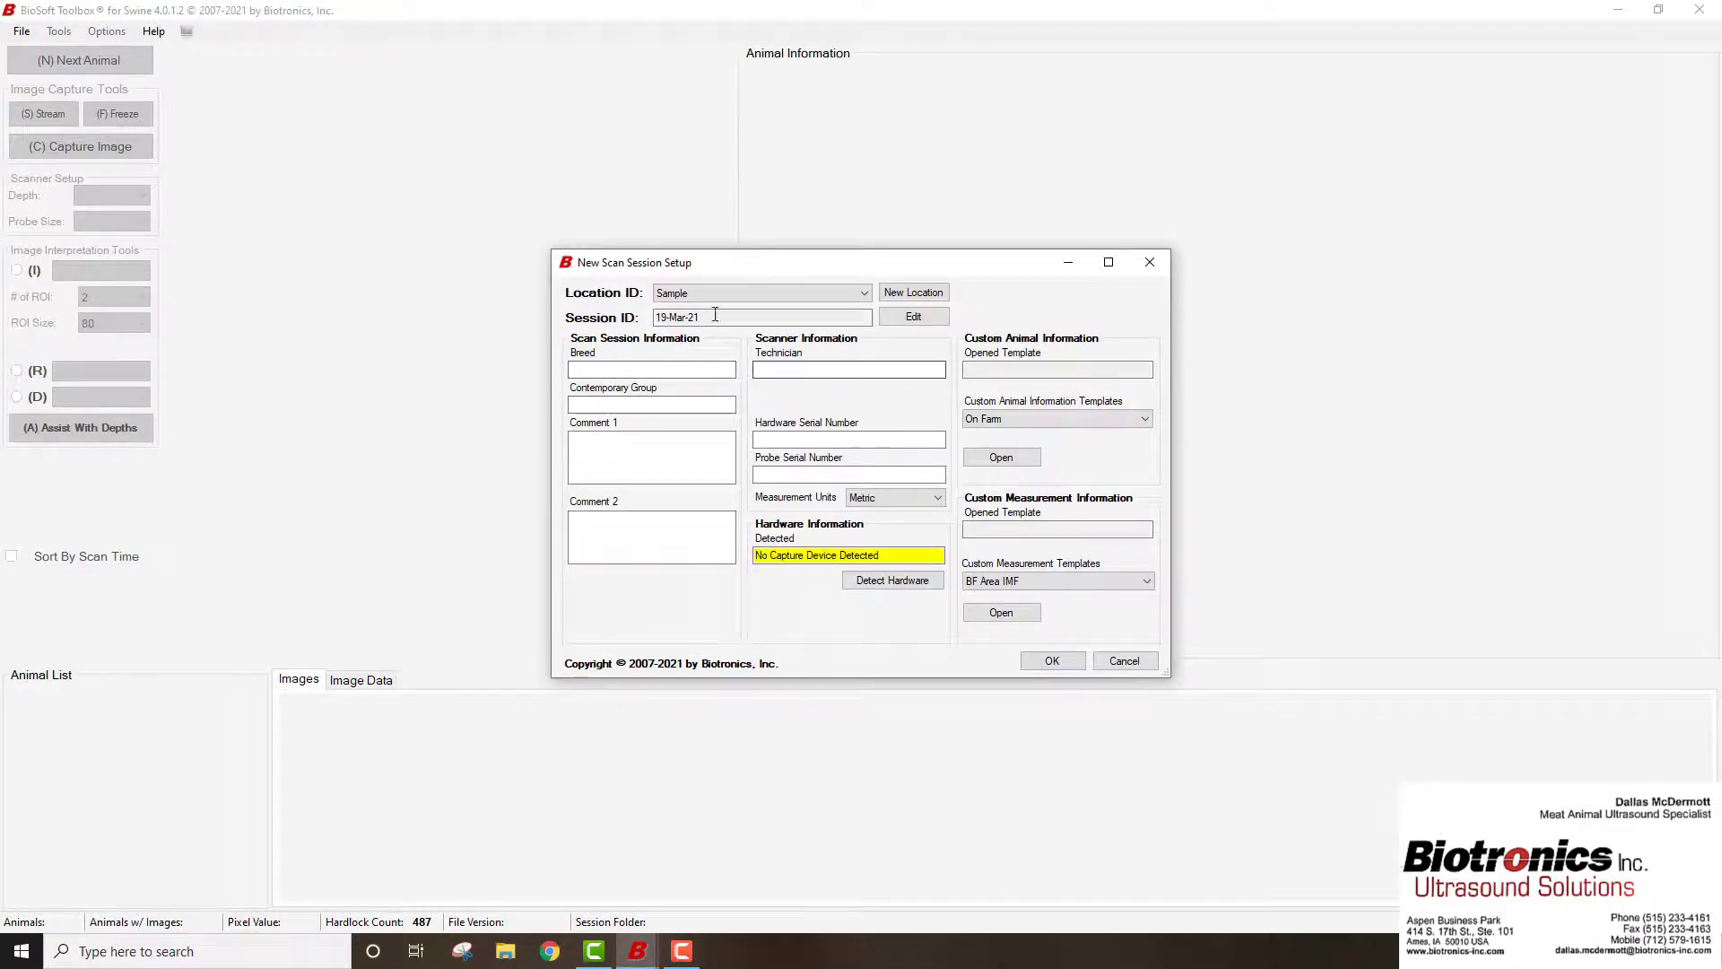
{"action": "left_click", "coordinate": [867, 296]}
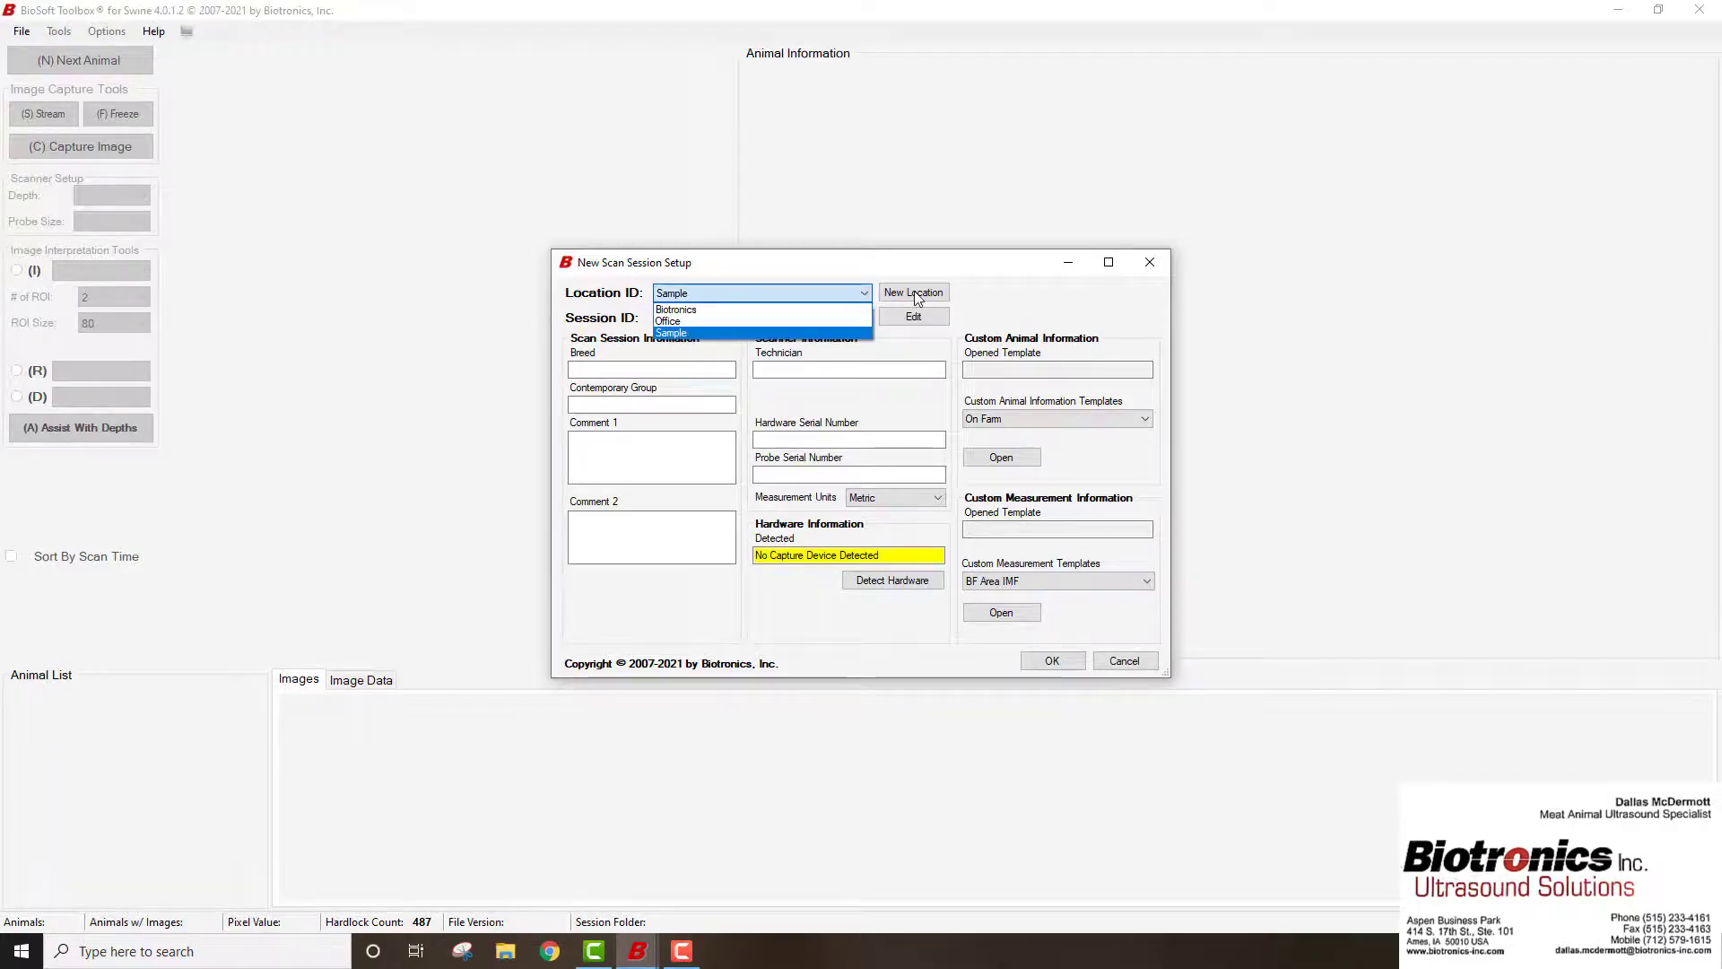
{"action": "left_click", "coordinate": [899, 294]}
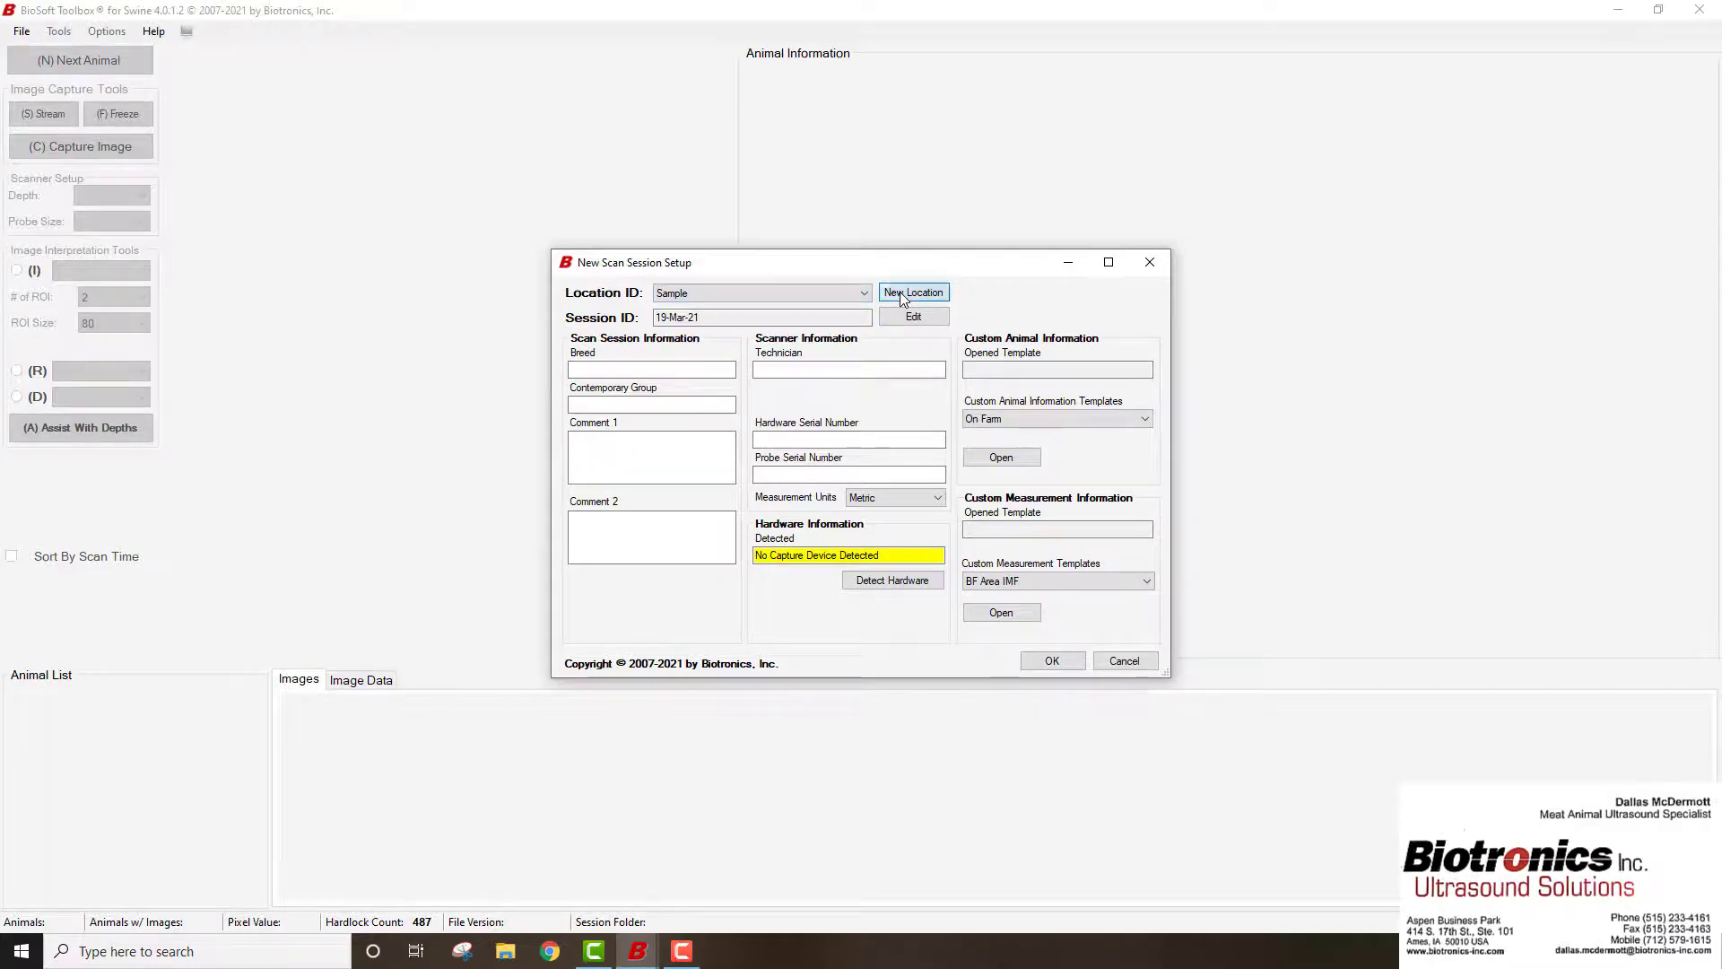
{"action": "left_click", "coordinate": [900, 293]}
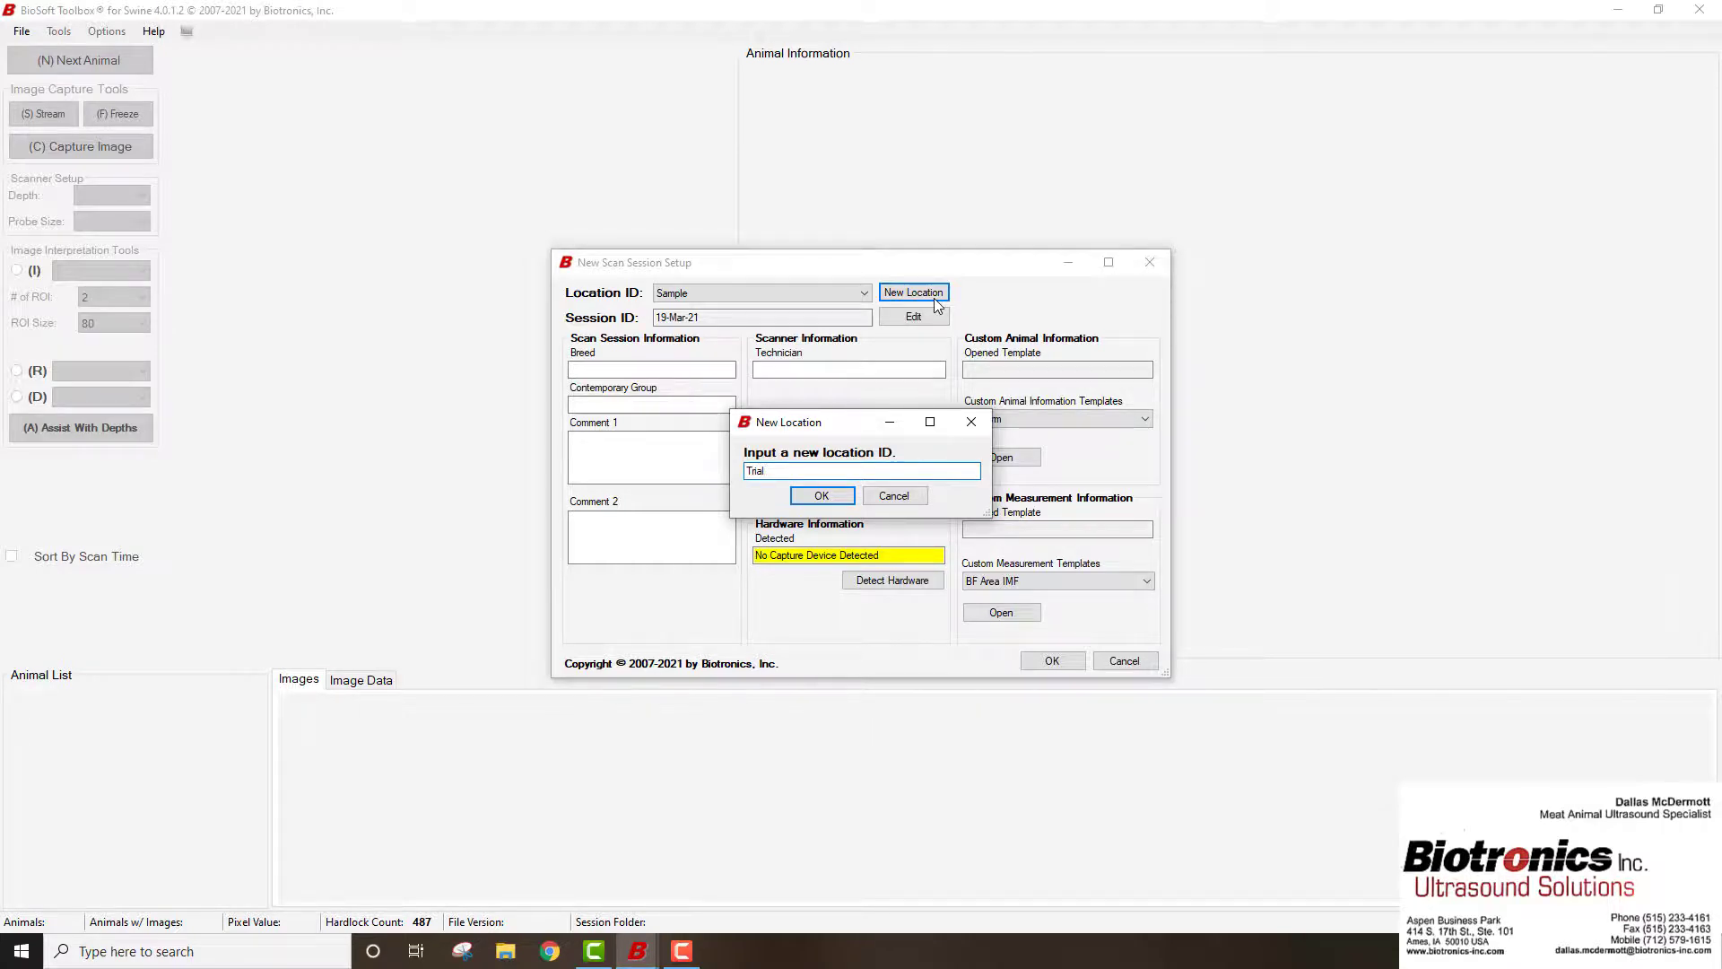
{"action": "left_click", "coordinate": [822, 495]}
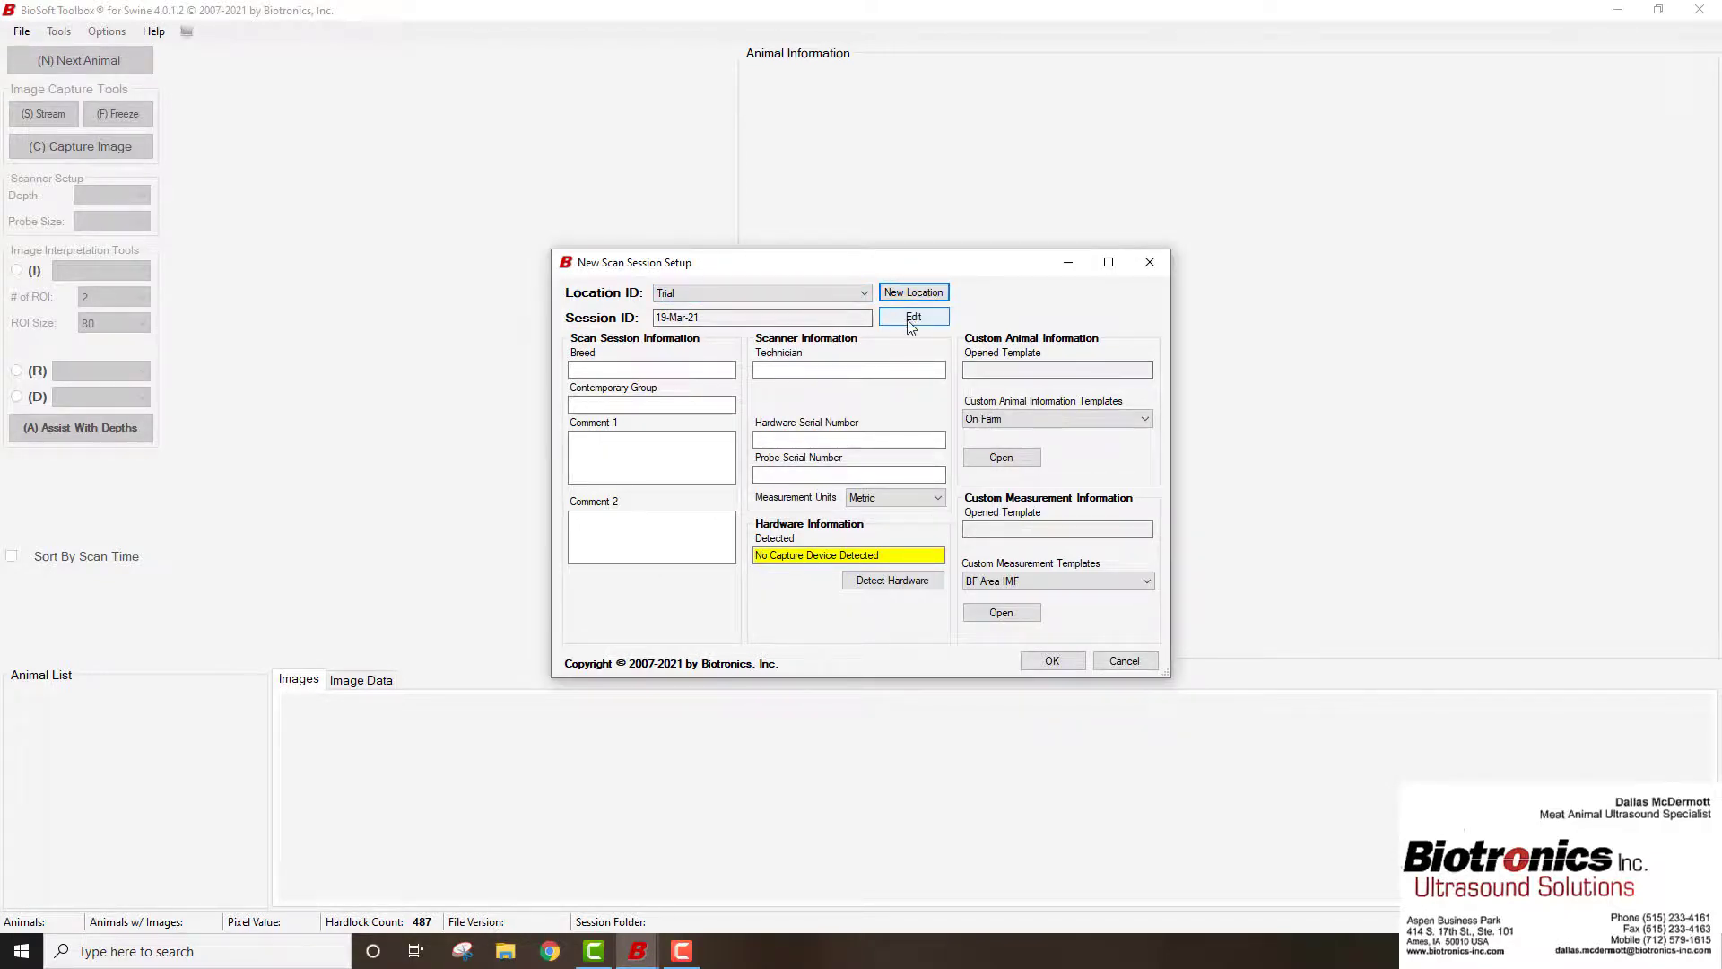
Load the On Farm animal information template and BF Area IMF measurement template, and create the session with ID 19-Mar-21
{"action": "left_click", "coordinate": [907, 325]}
{"action": "left_click", "coordinate": [704, 319]}
{"action": "left_click", "coordinate": [1021, 463]}
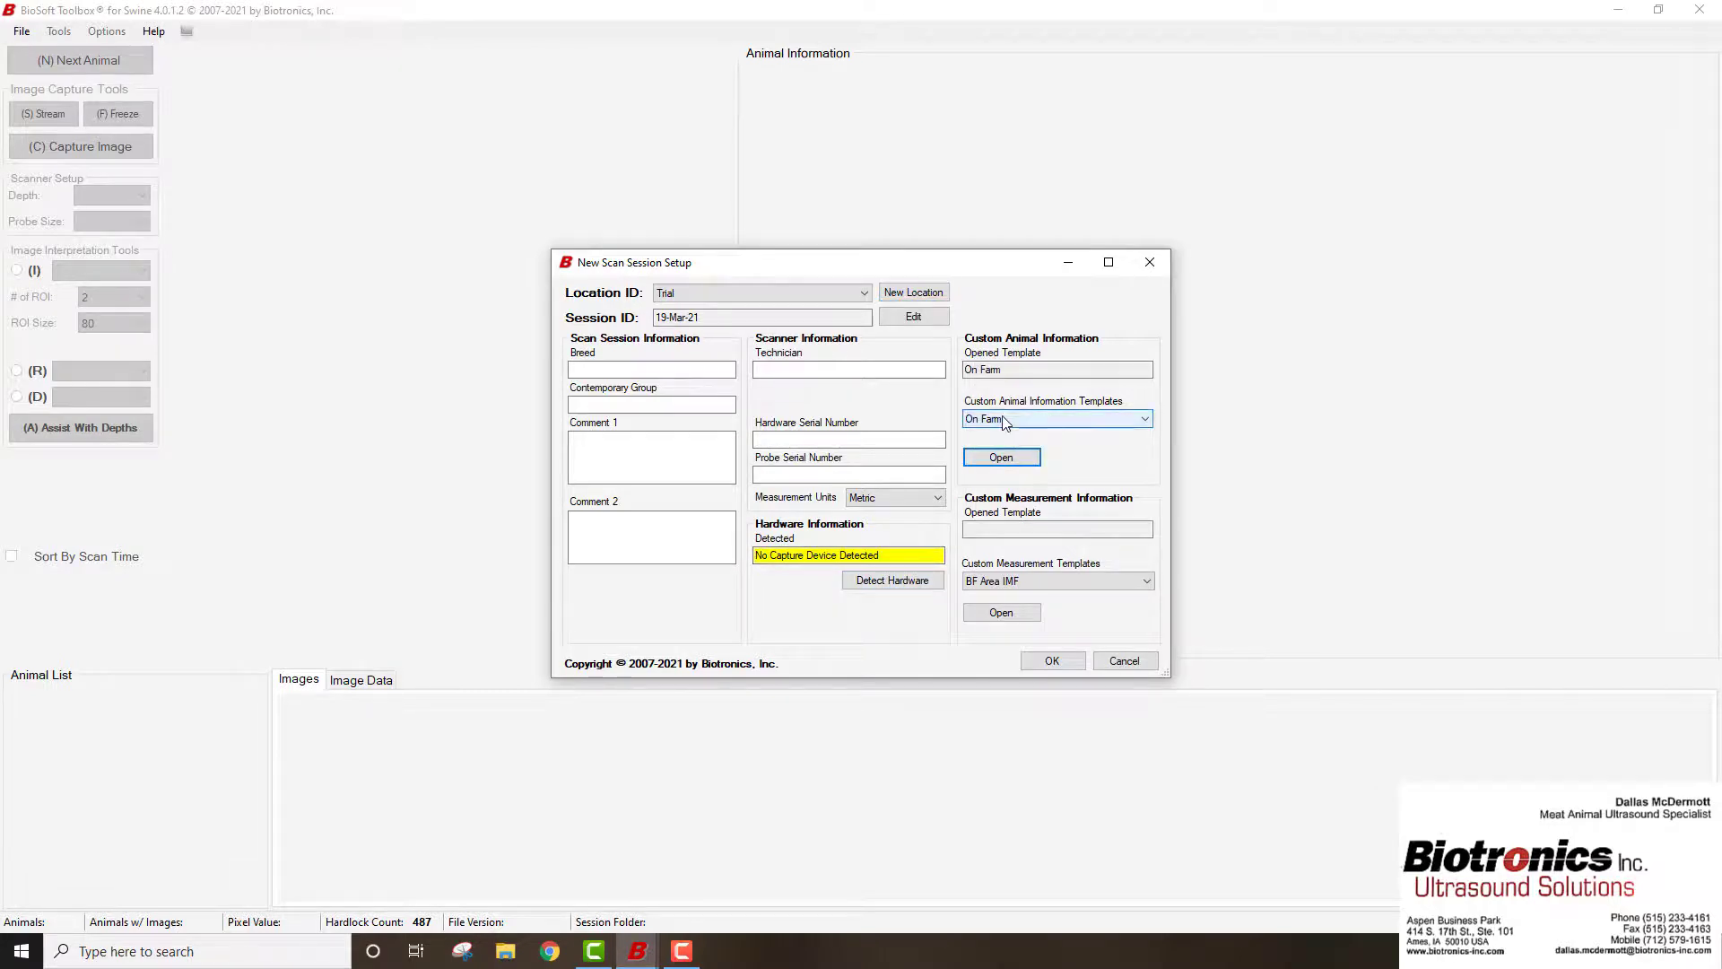
{"action": "left_click", "coordinate": [1025, 617]}
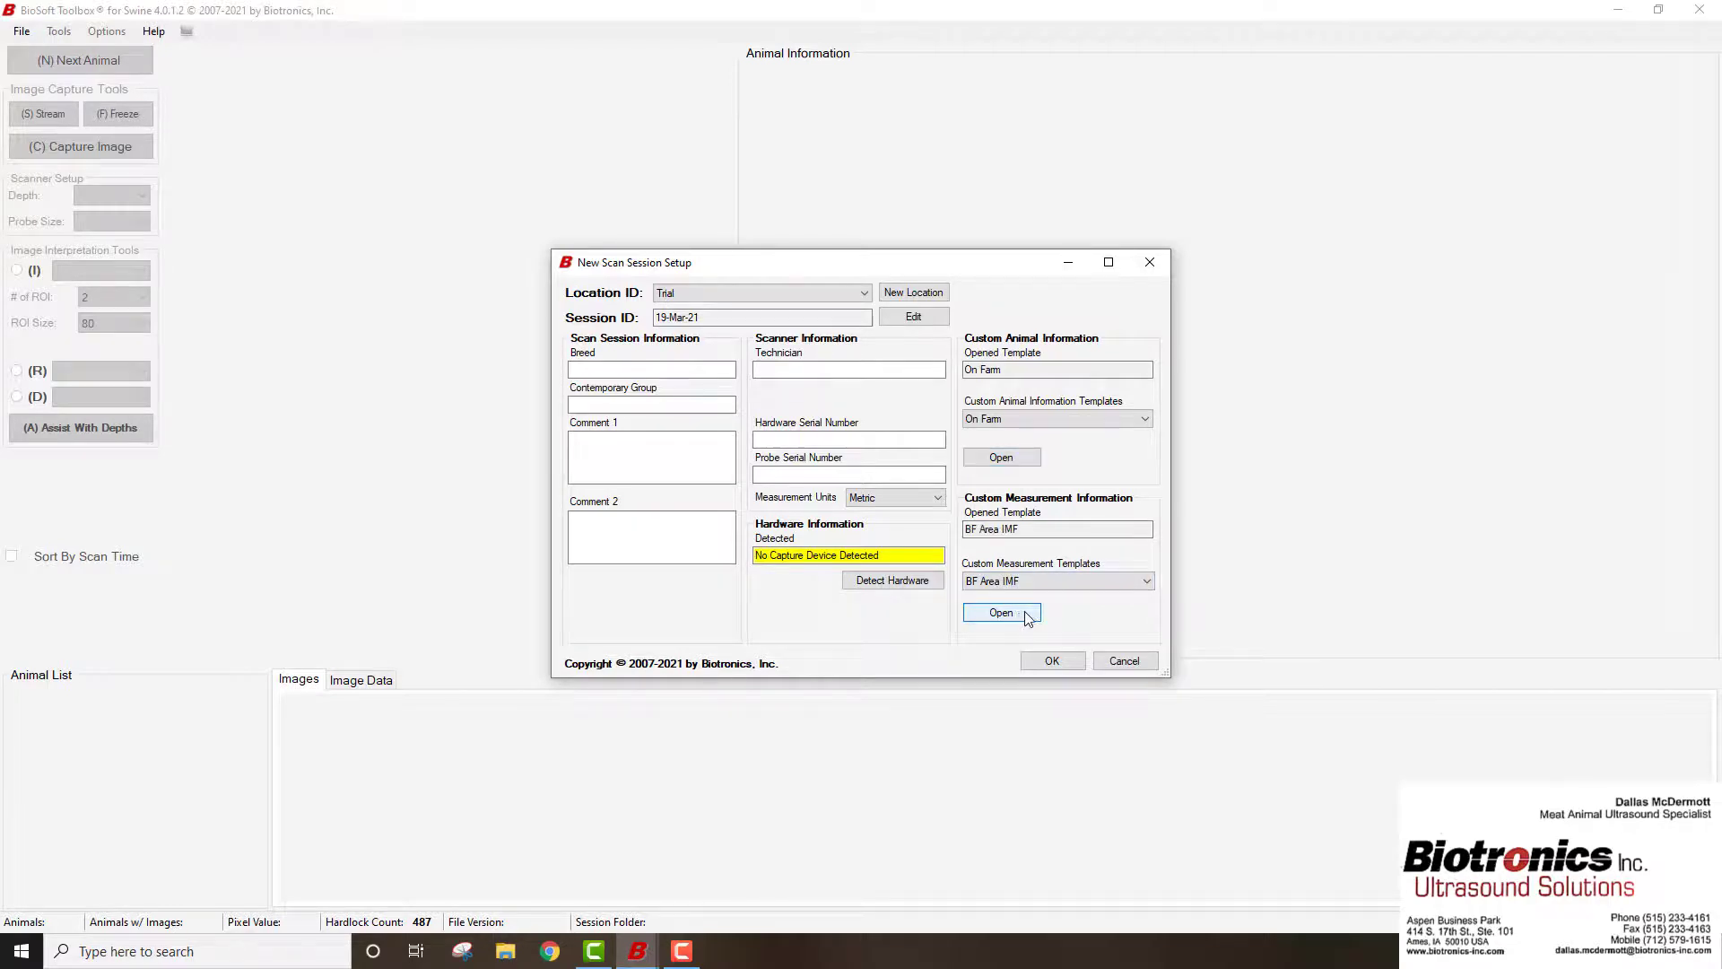
{"action": "left_click", "coordinate": [1053, 662]}
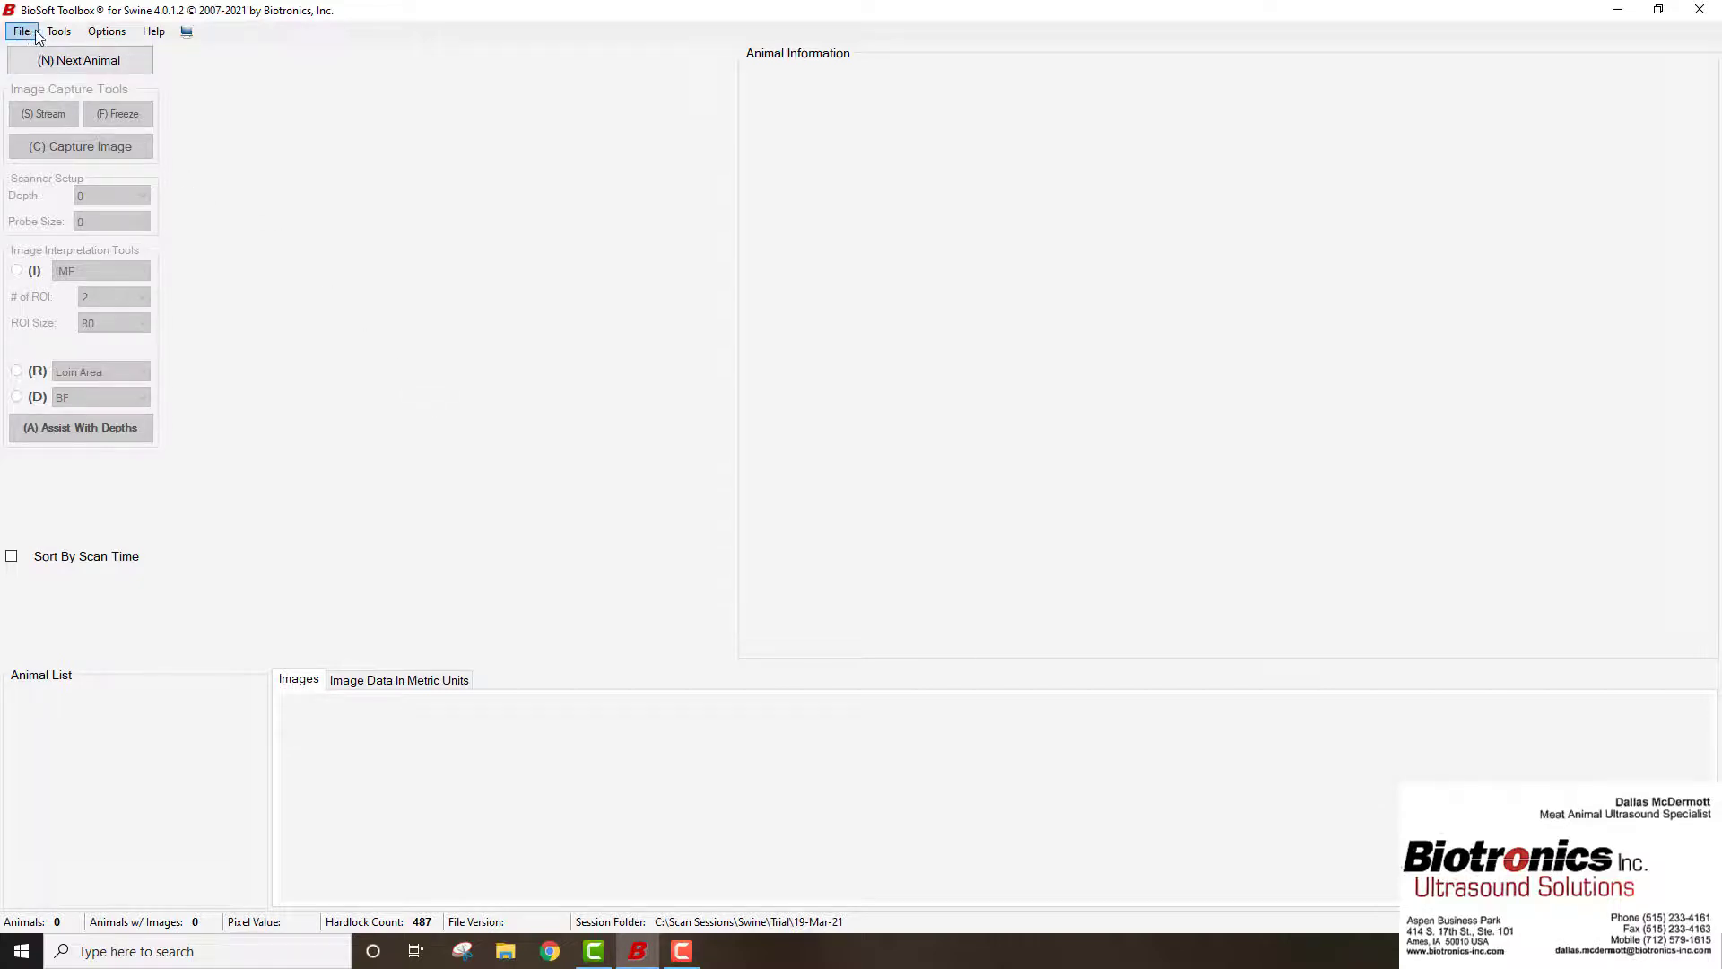
Start a new animal entry with the animal ID Y1256
{"action": "left_click", "coordinate": [70, 60]}
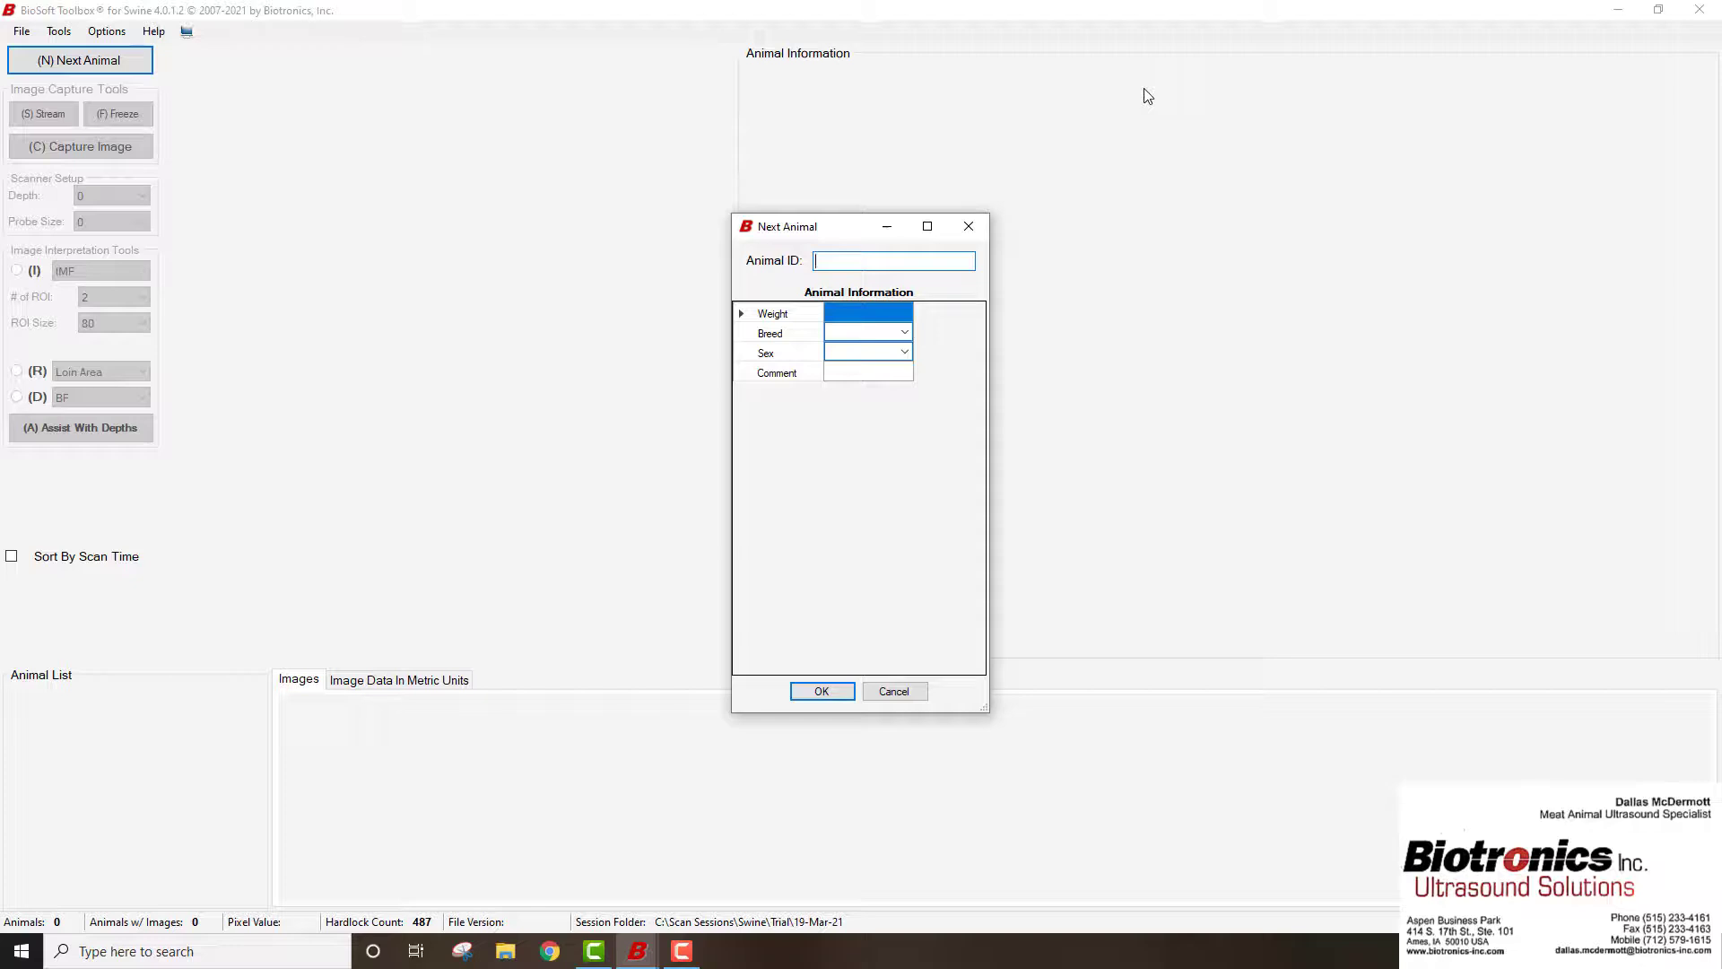
{"action": "type", "text": "1256"}
{"action": "key", "text": "Home"}
{"action": "type", "text": "Y"}
Fill in animal Y1256 with weight 123, breed Duroc, sex Male and comment Cull, and confirm the entry
{"action": "left_click", "coordinate": [857, 314]}
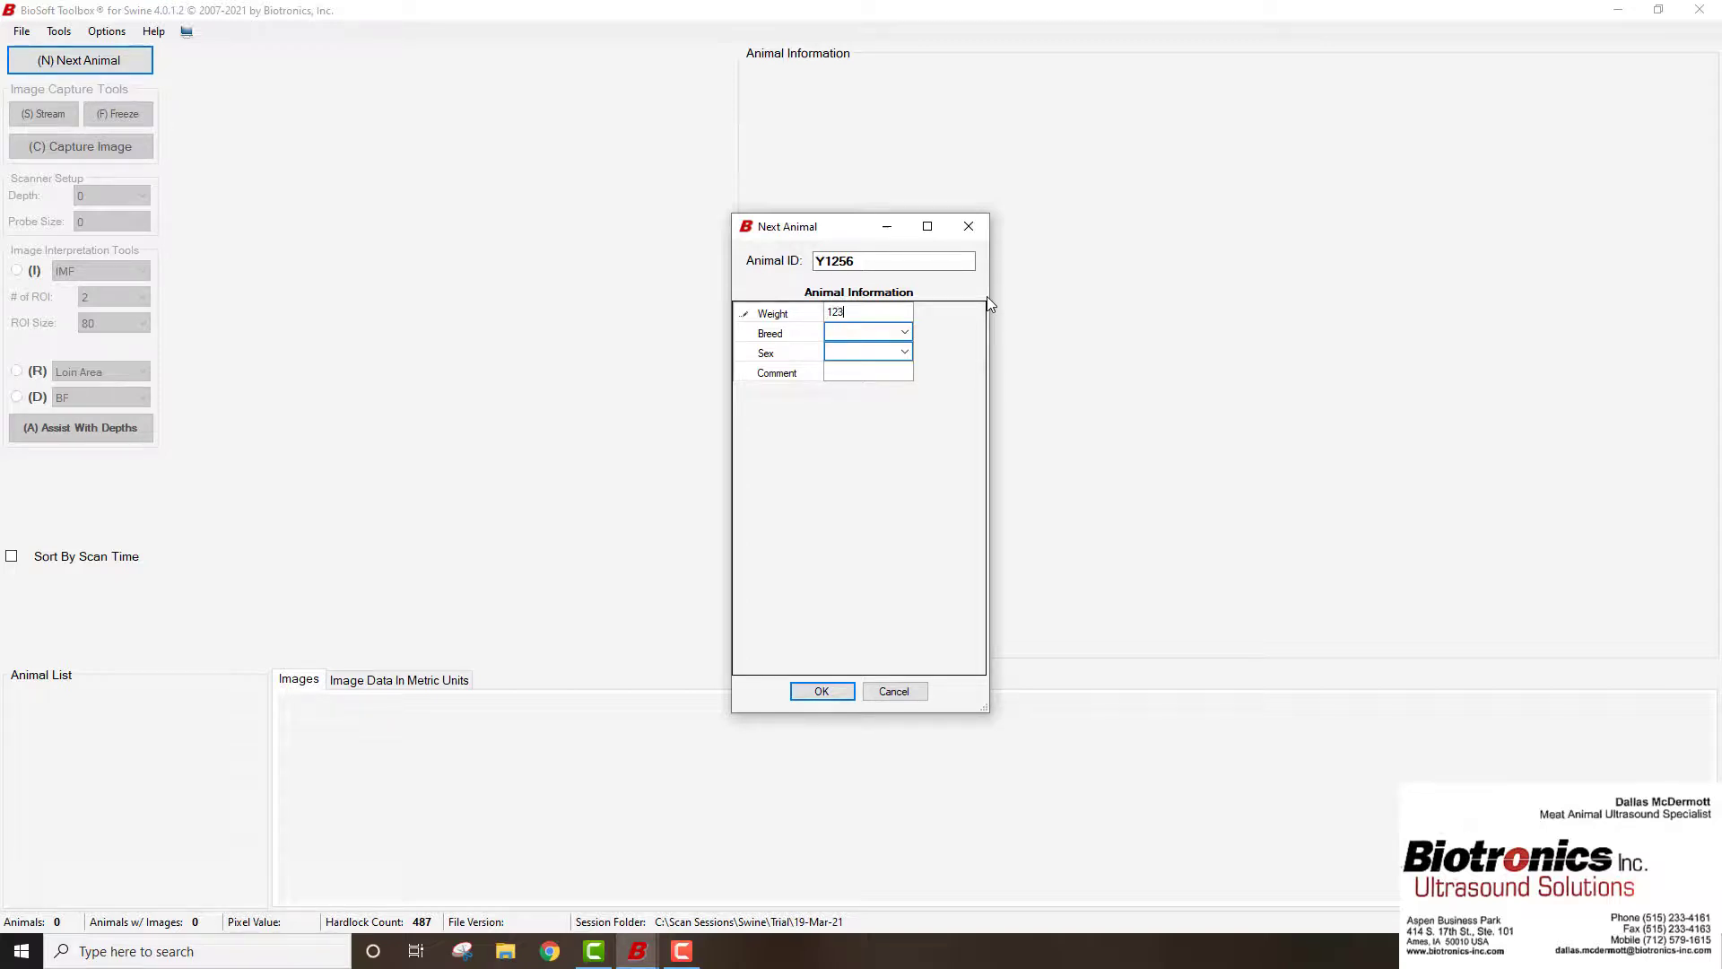
{"action": "left_click", "coordinate": [847, 336]}
{"action": "left_click", "coordinate": [850, 335]}
{"action": "key", "text": "d"}
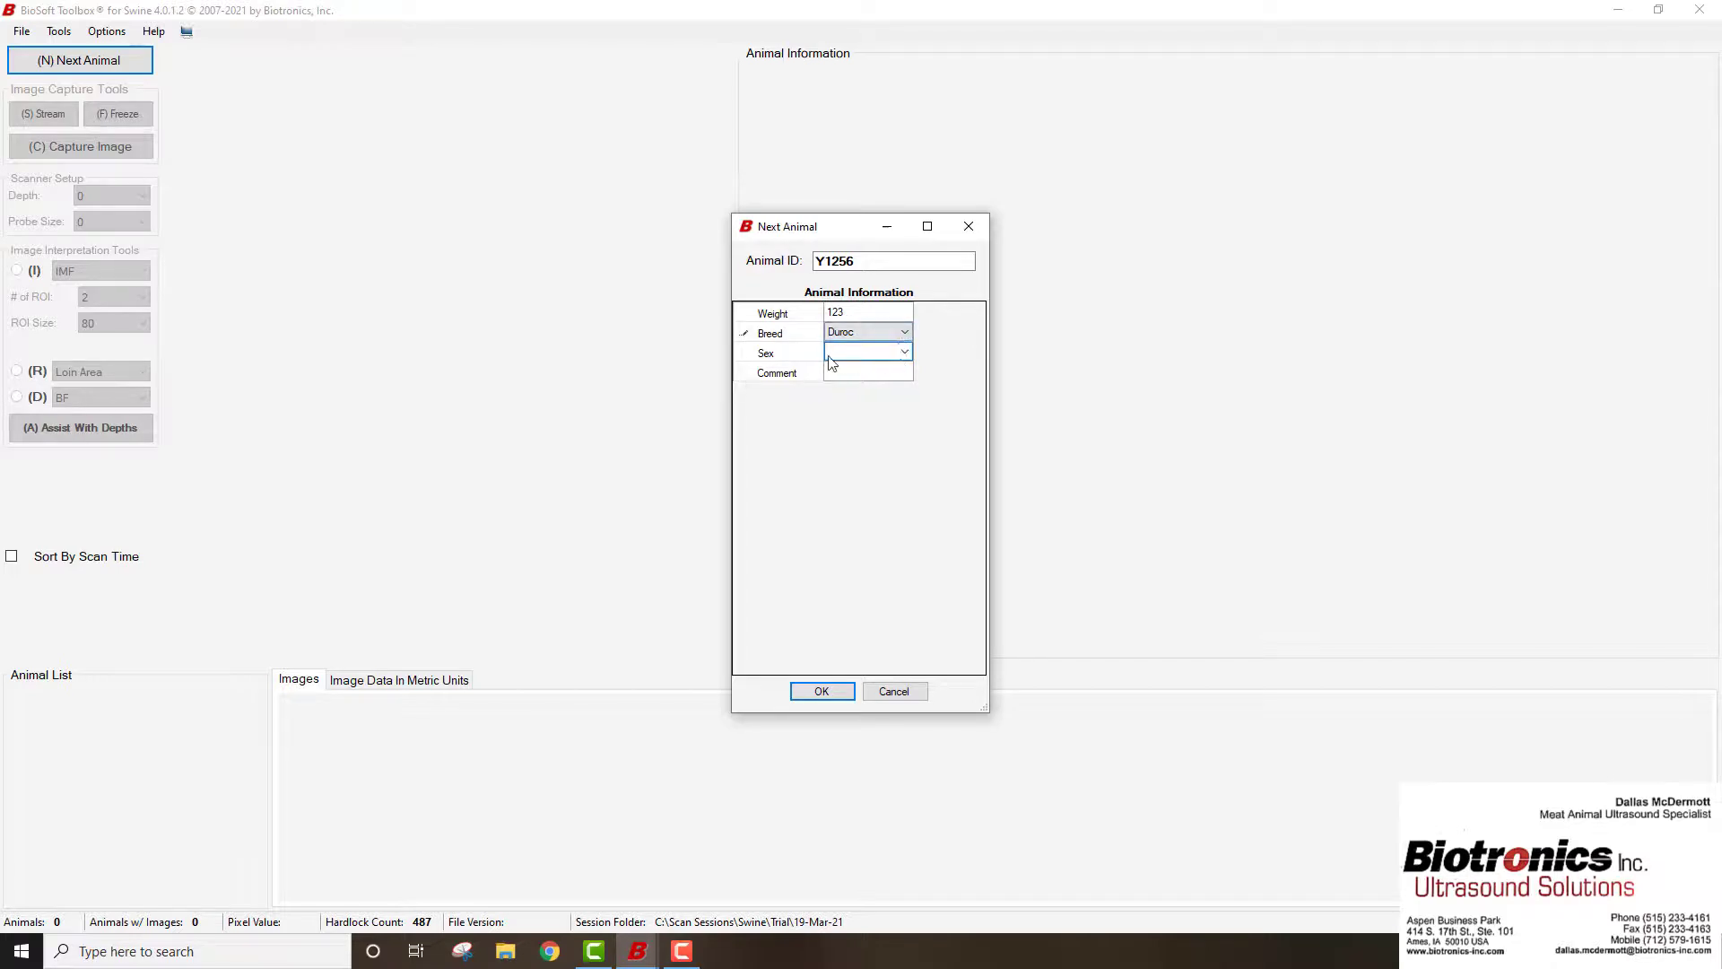
{"action": "left_click", "coordinate": [830, 362]}
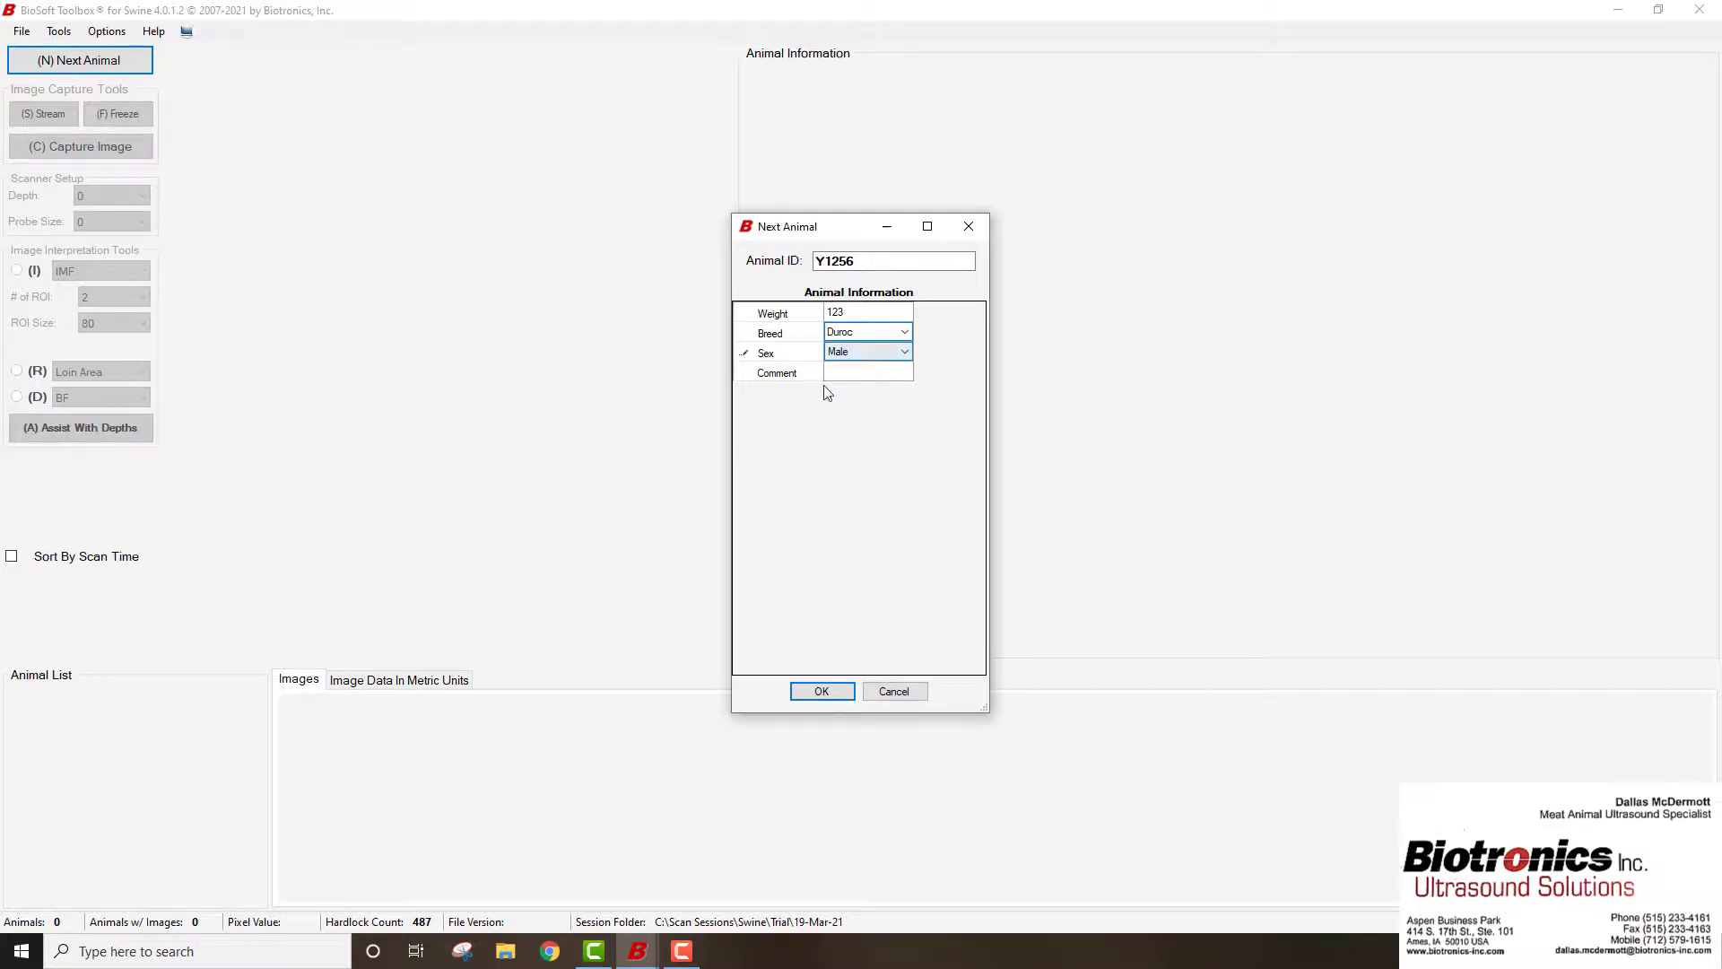
{"action": "left_click", "coordinate": [838, 375]}
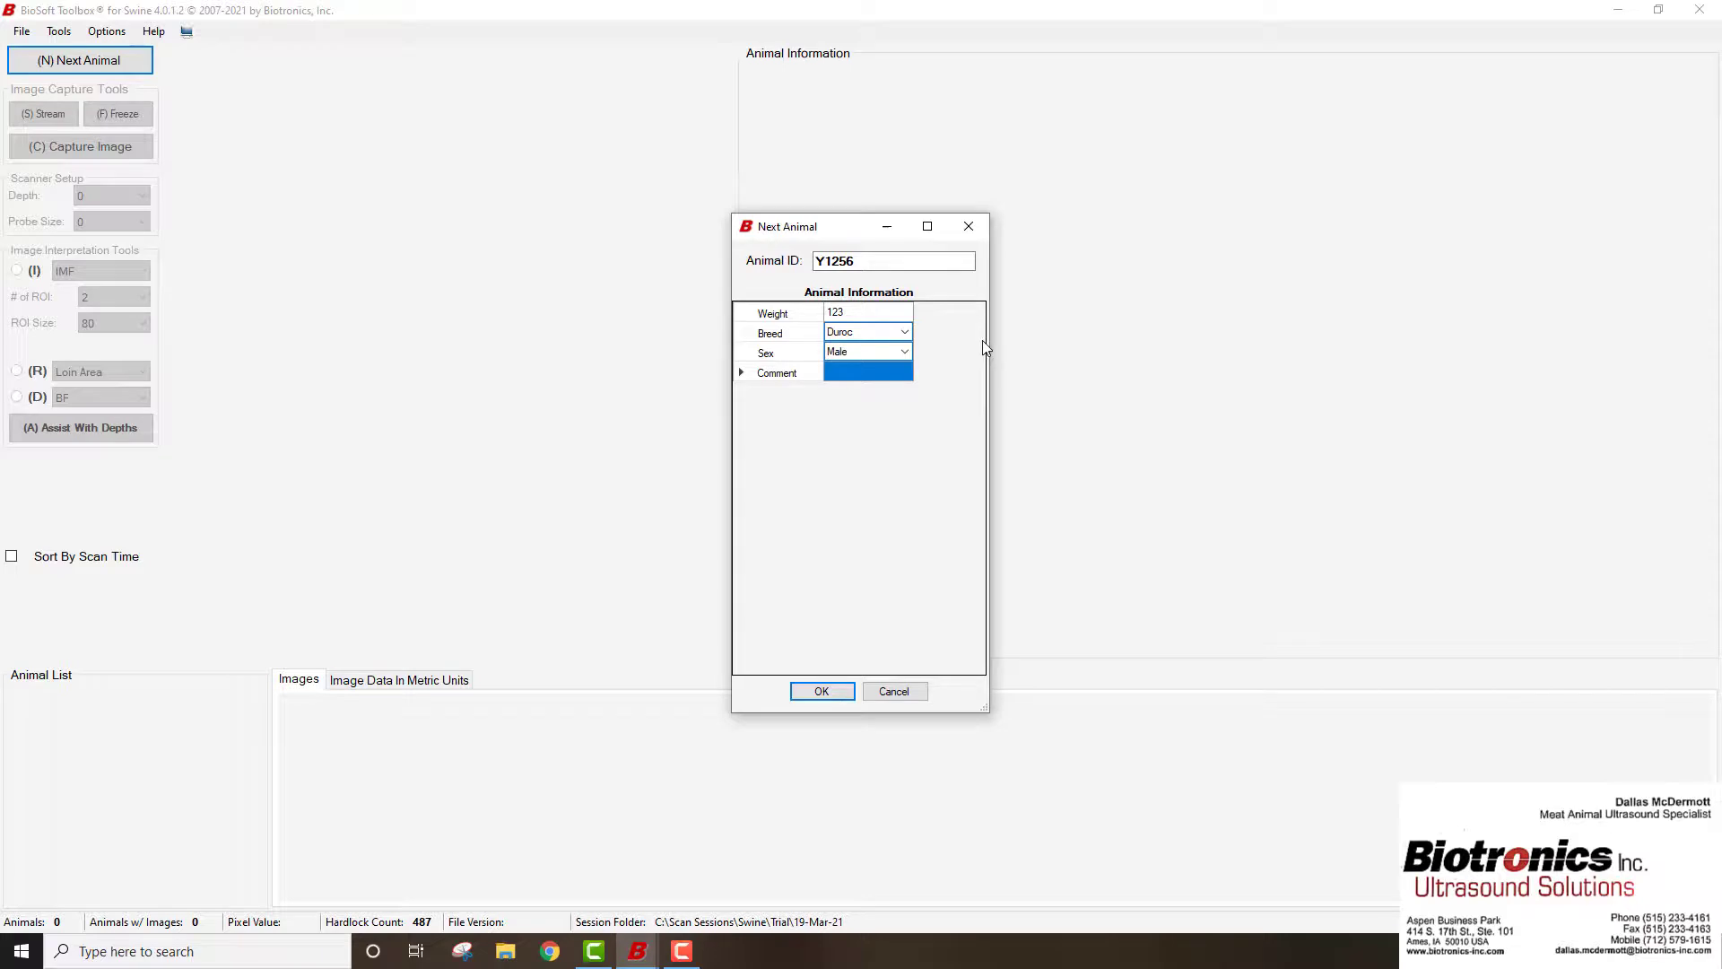
{"action": "type", "text": "Cull"}
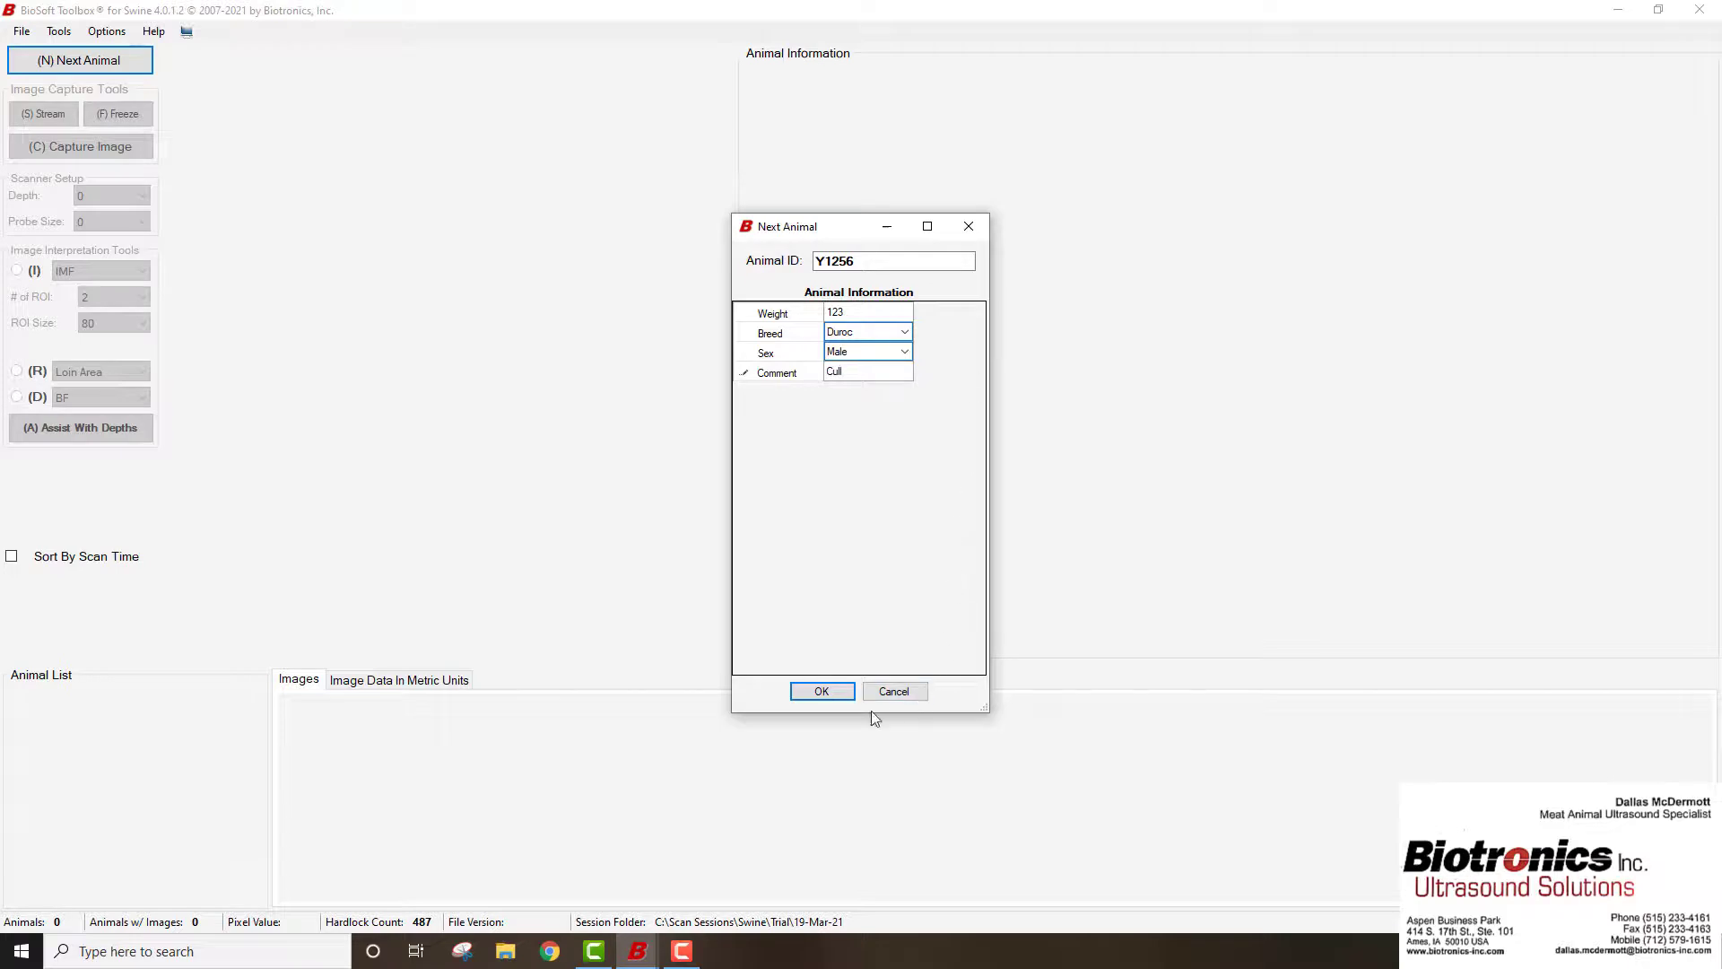
{"action": "left_click", "coordinate": [821, 692]}
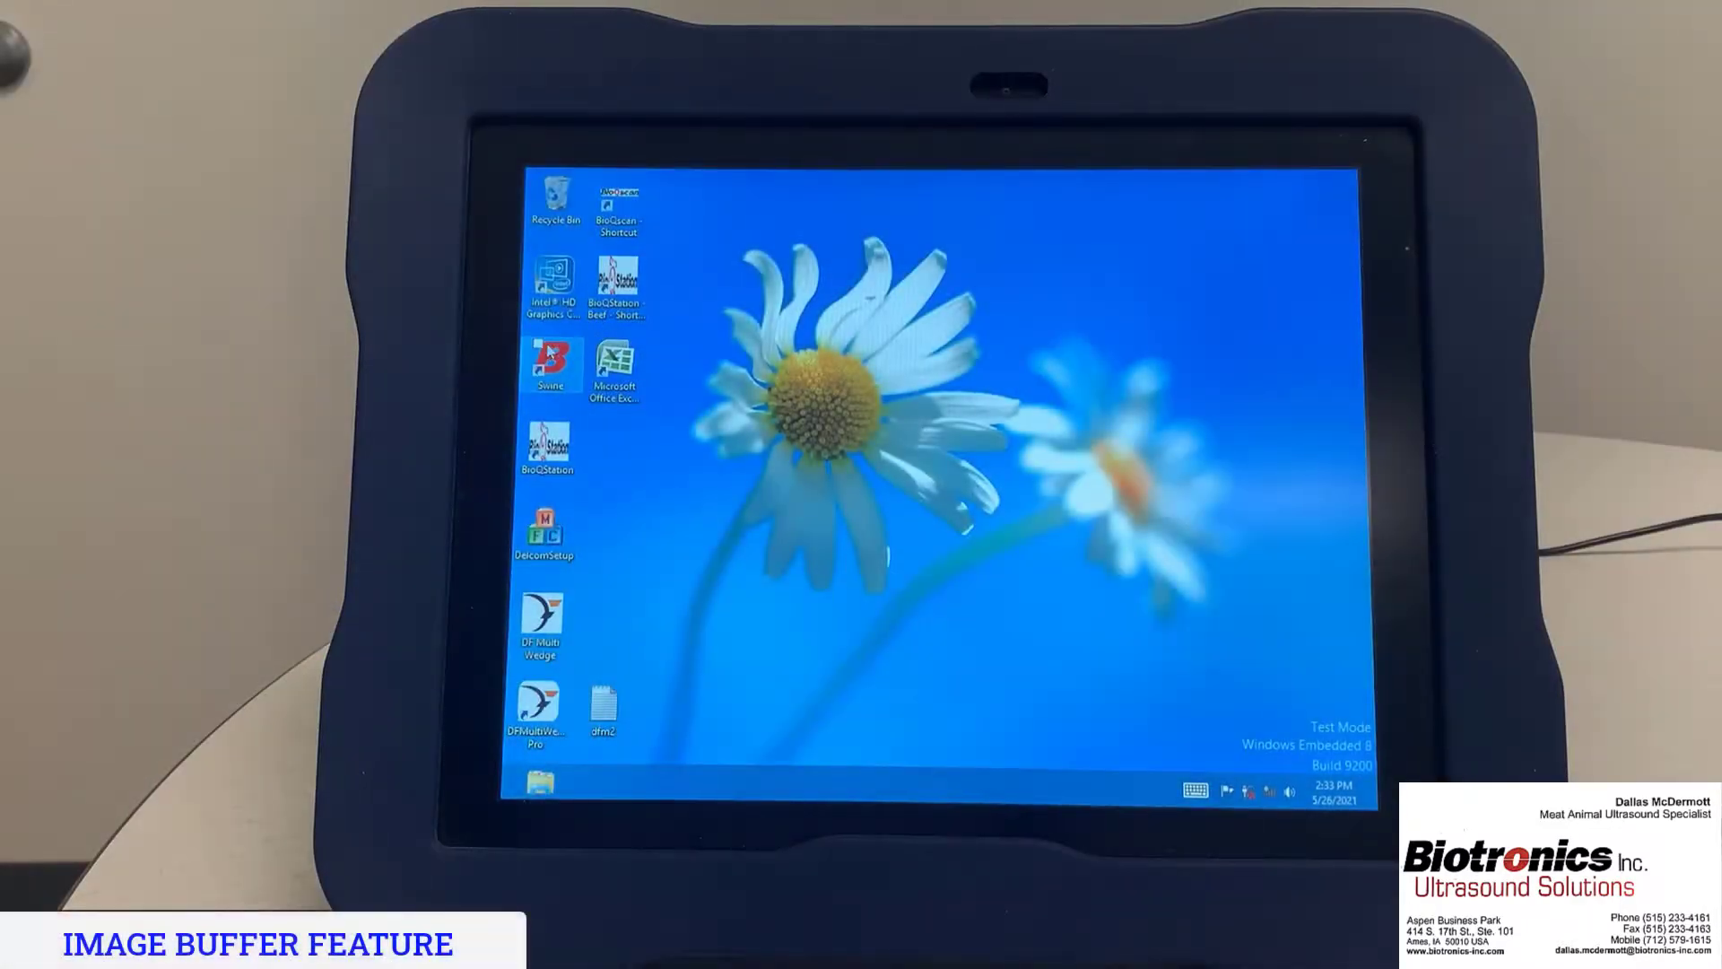
Launch BioSoft Toolbox for Swine on the scanner tablet and maximize its window
{"action": "left_click", "coordinate": [552, 364]}
{"action": "double_click", "coordinate": [552, 365]}
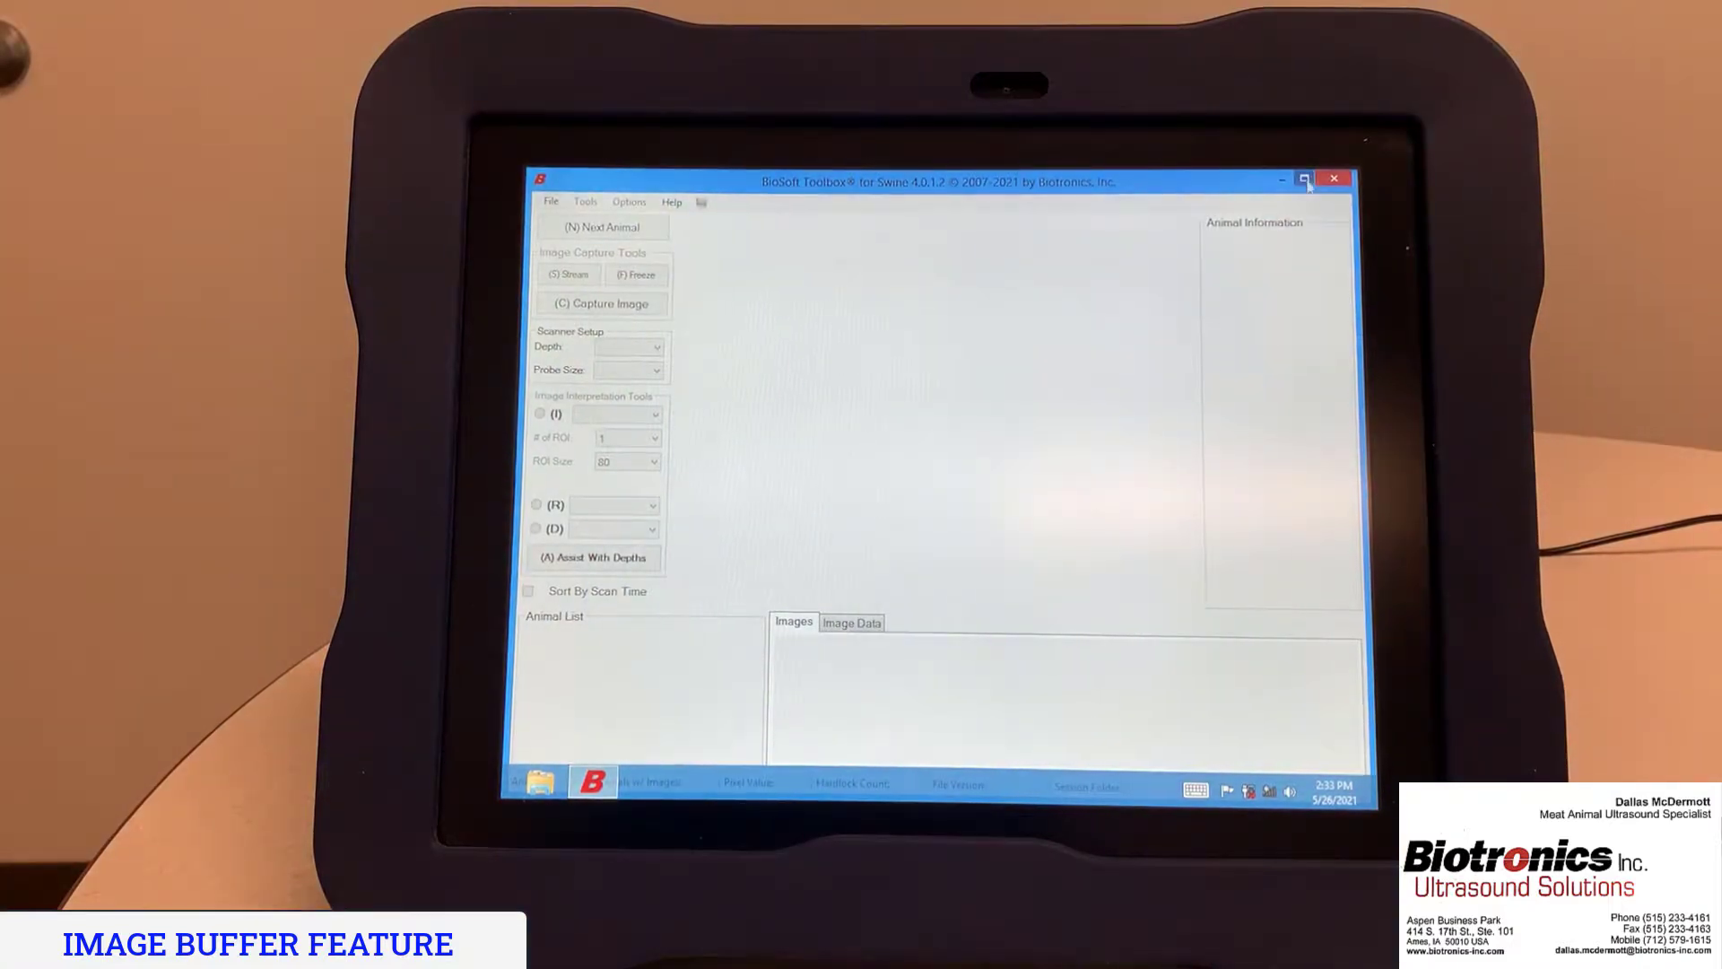
{"action": "left_click", "coordinate": [1307, 178]}
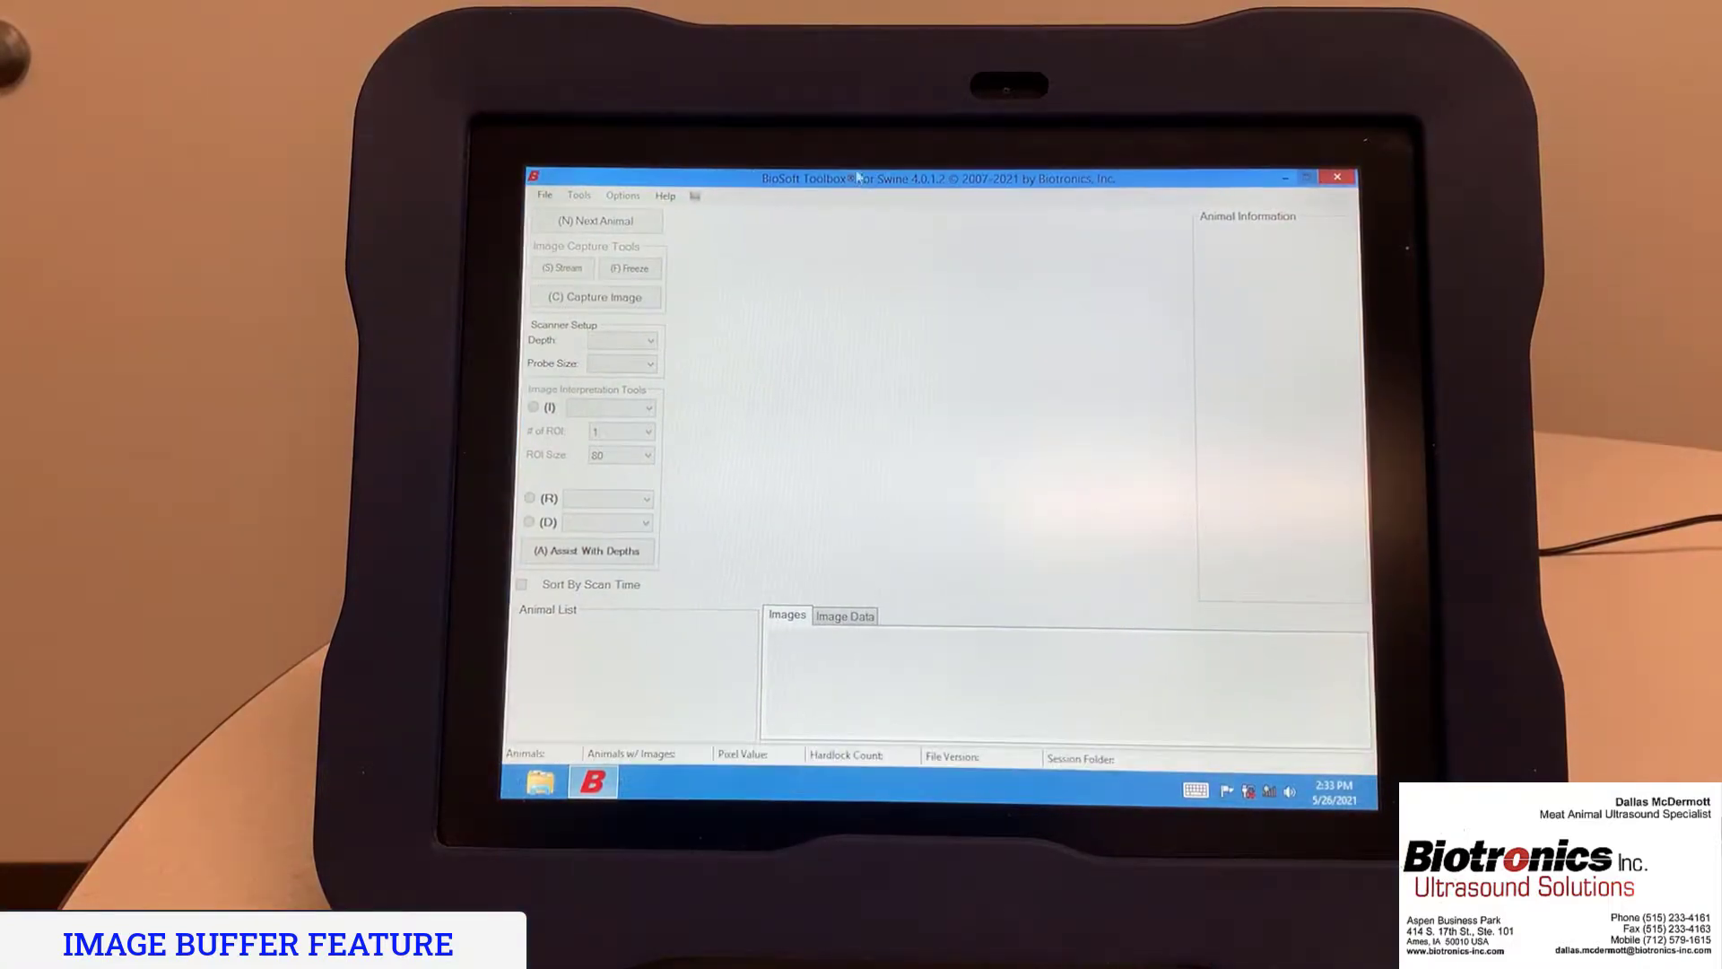
Begin a new scan session on the tablet and choose TEST as its location ID
{"action": "left_click", "coordinate": [544, 197]}
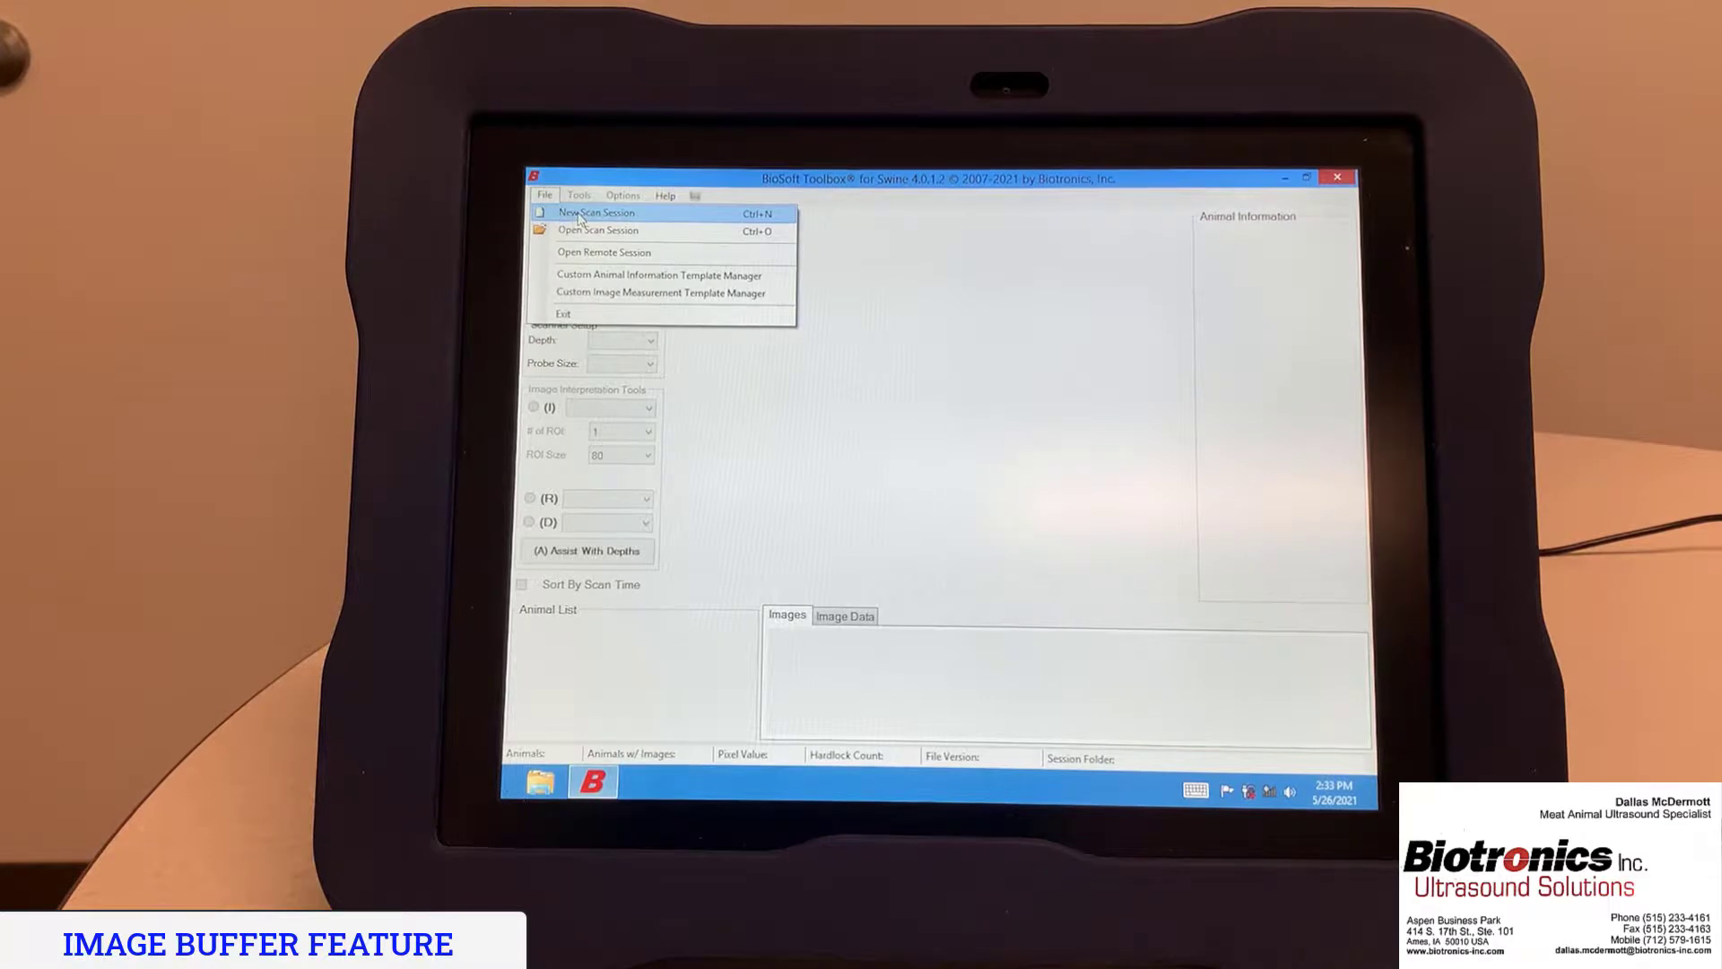
{"action": "left_click", "coordinate": [574, 215]}
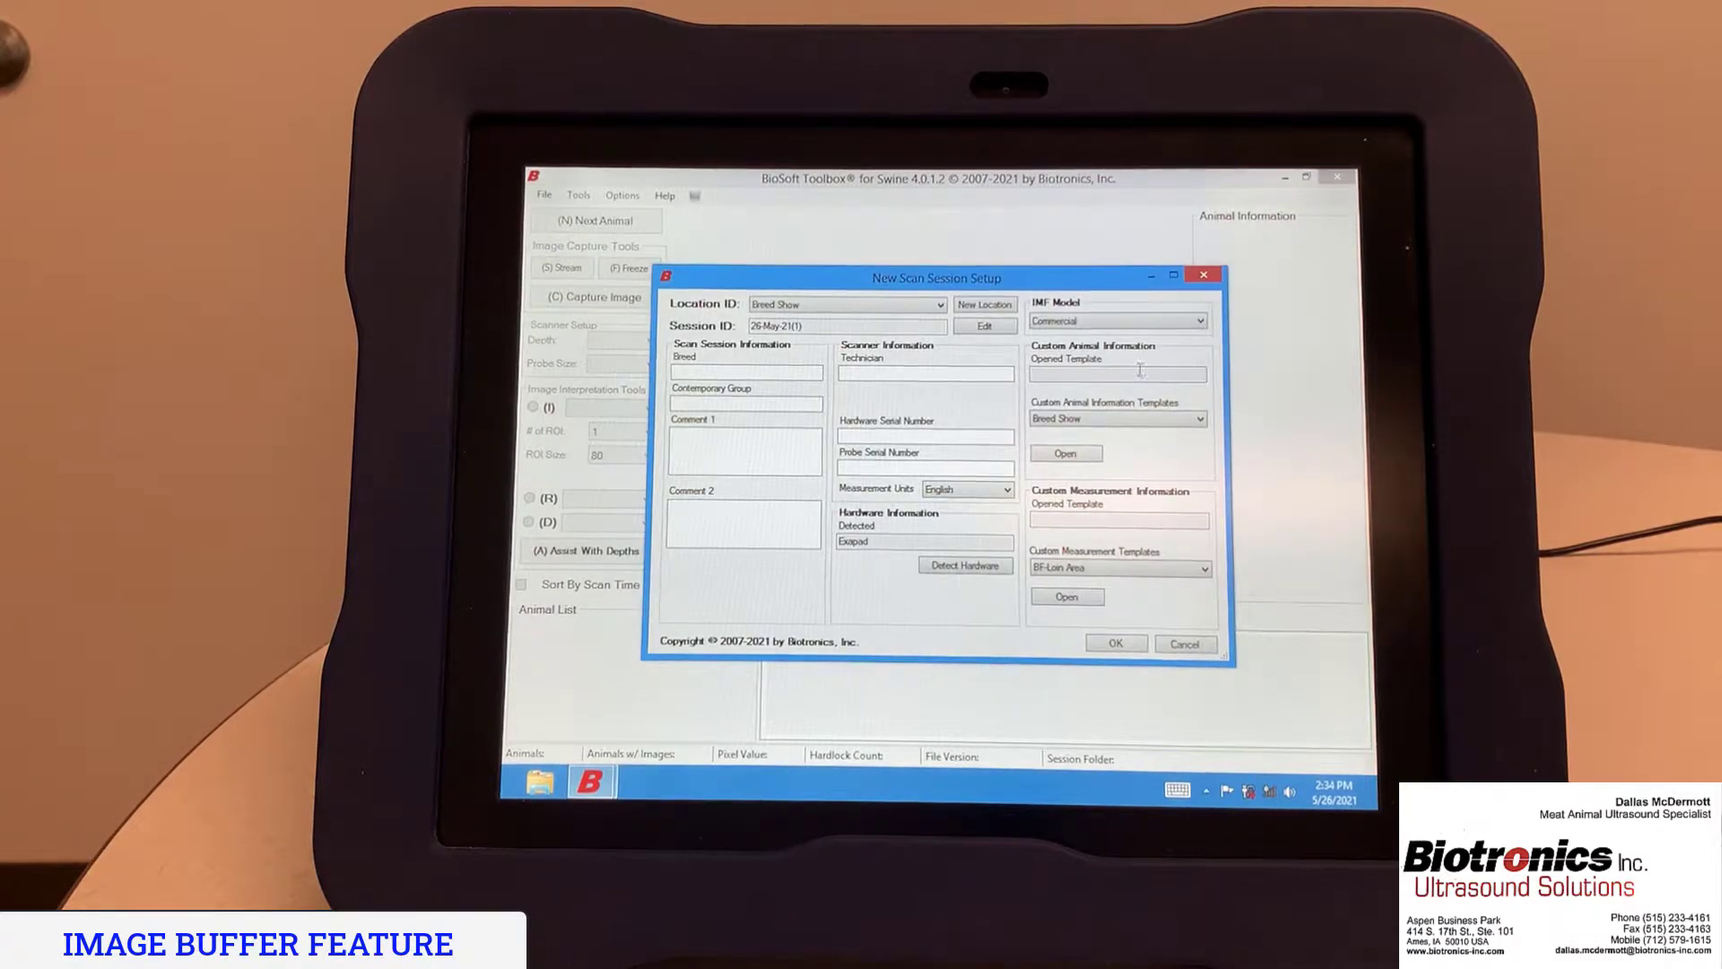
{"action": "left_click", "coordinate": [943, 305]}
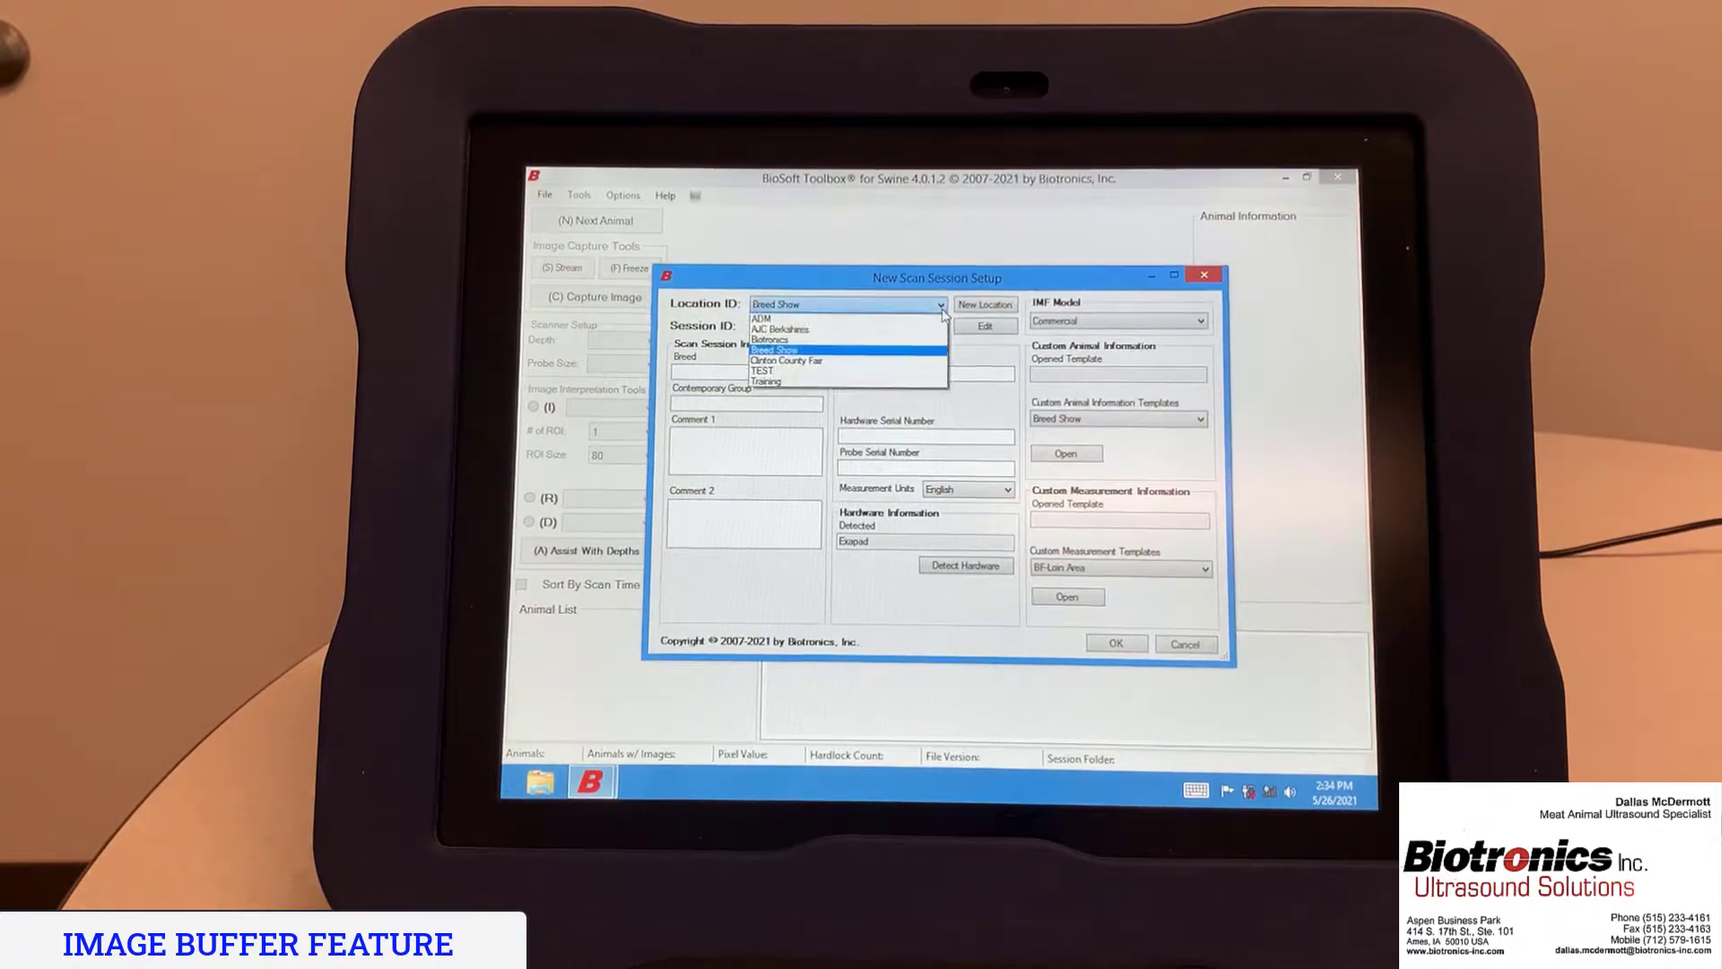
{"action": "left_click", "coordinate": [906, 369]}
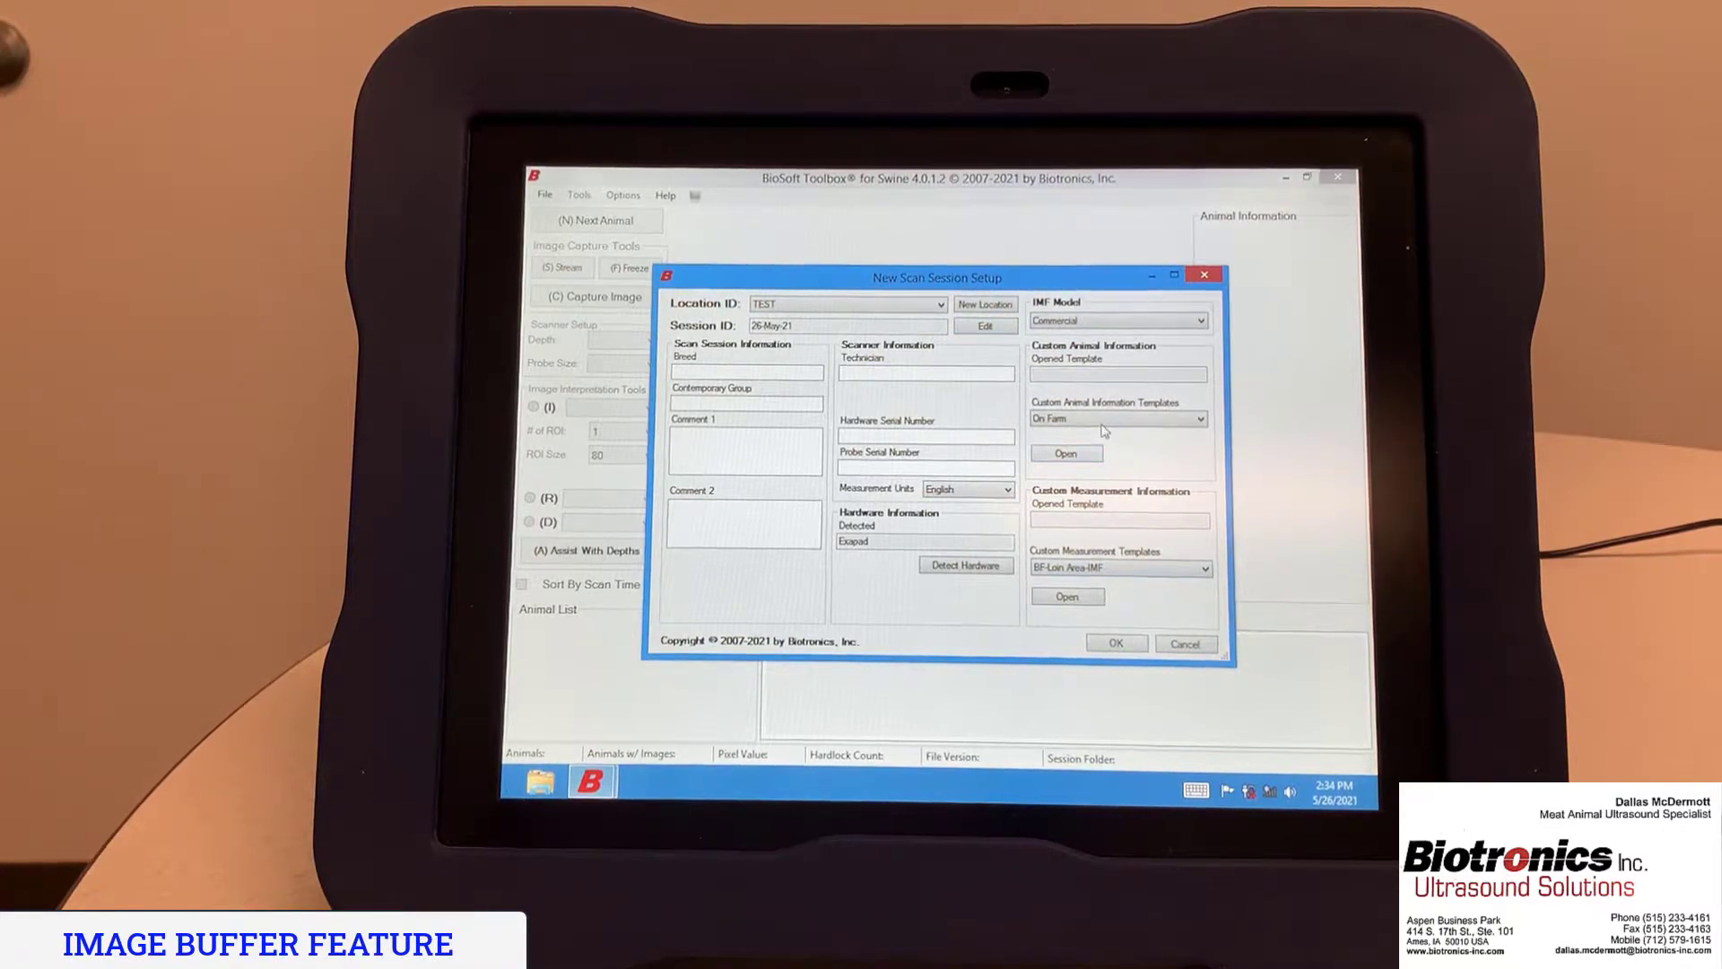
Load the On Farm and BF-Loin Area-IMF templates, create the TEST session and dismiss the Exapad settings message
{"action": "left_click", "coordinate": [1086, 458]}
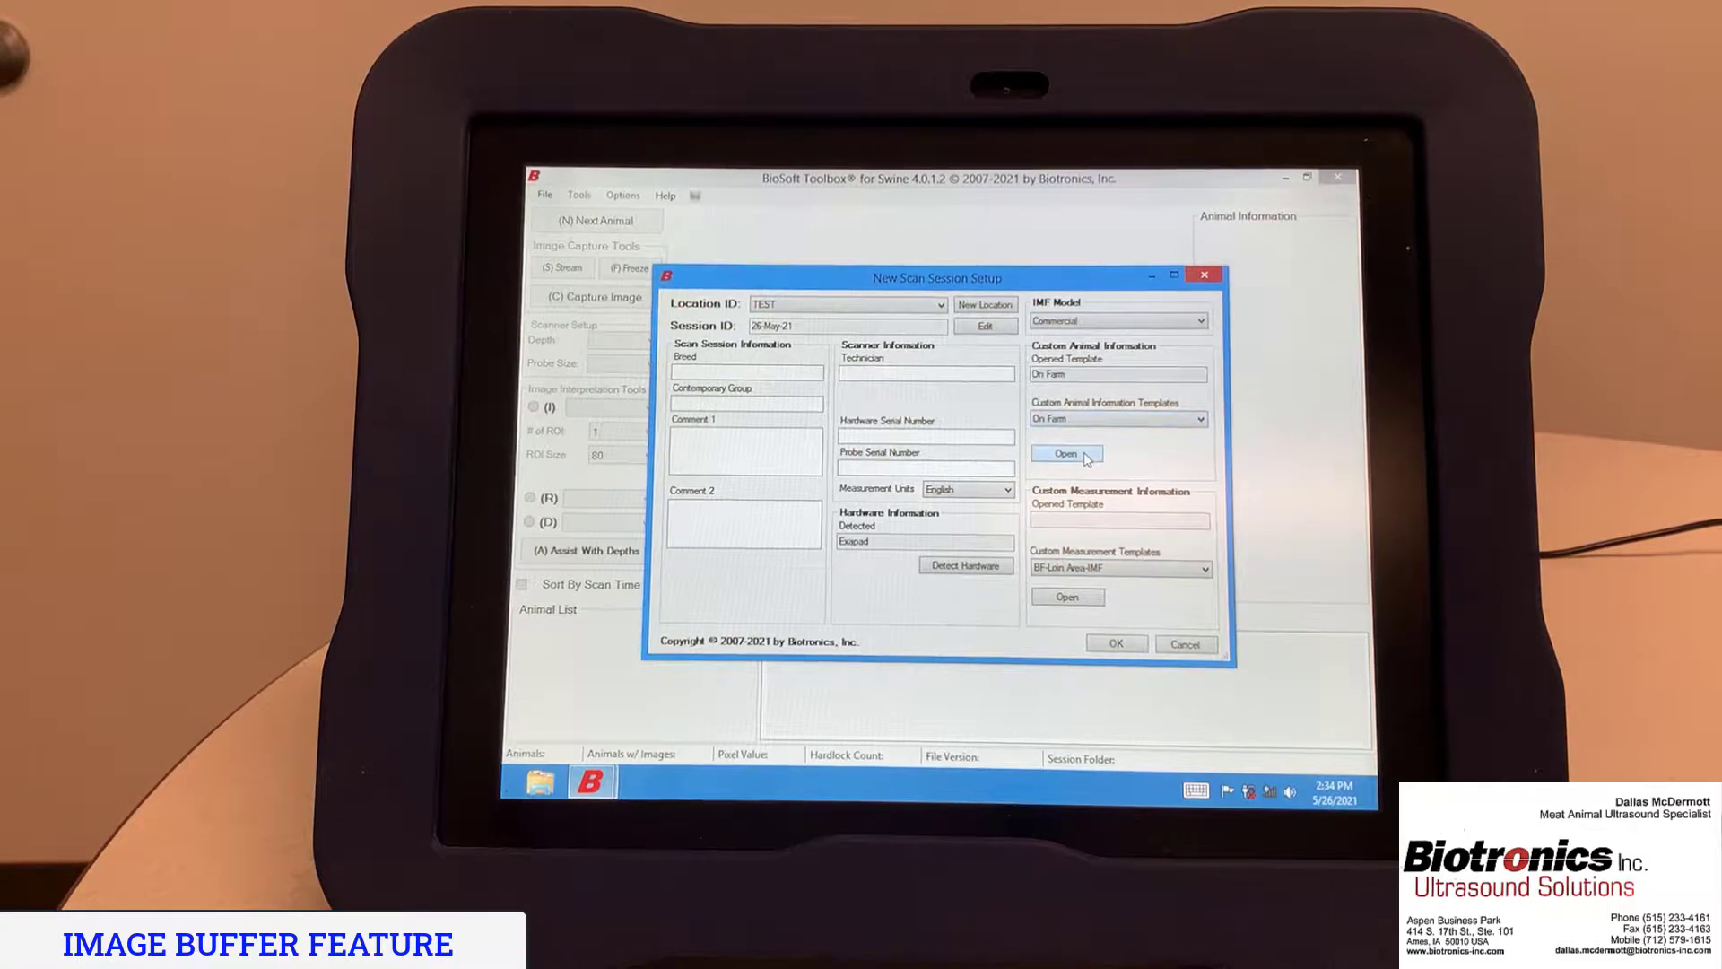
{"action": "left_click", "coordinate": [1092, 599]}
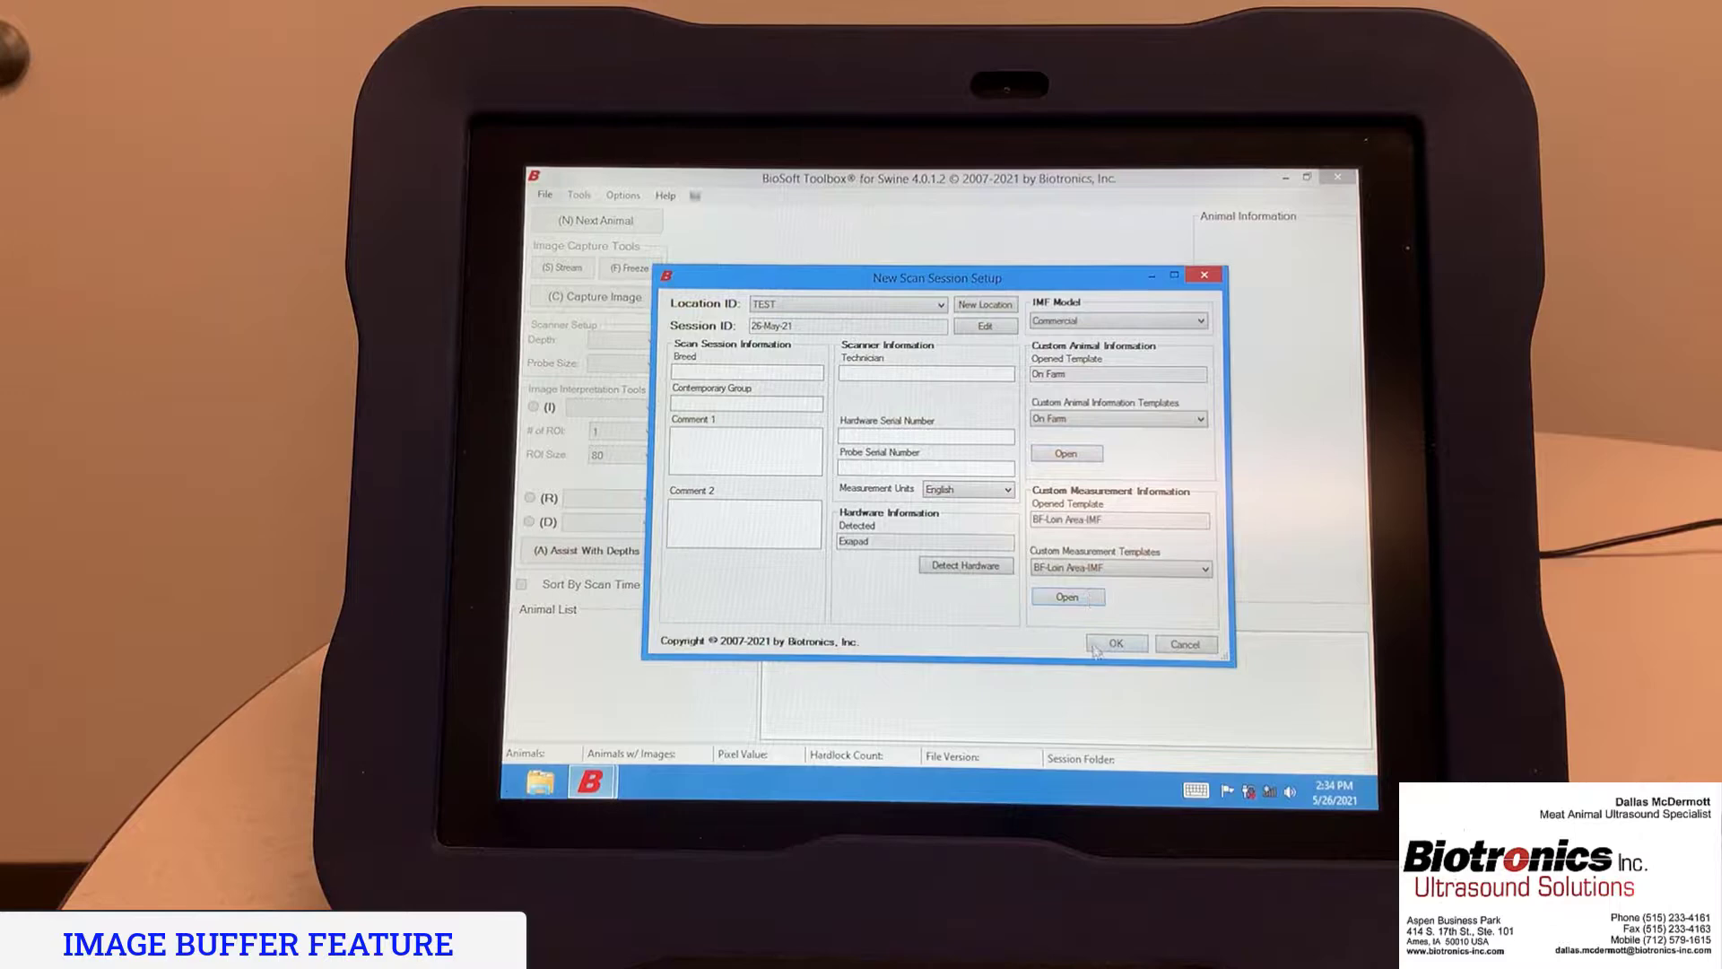
{"action": "left_click", "coordinate": [1137, 646]}
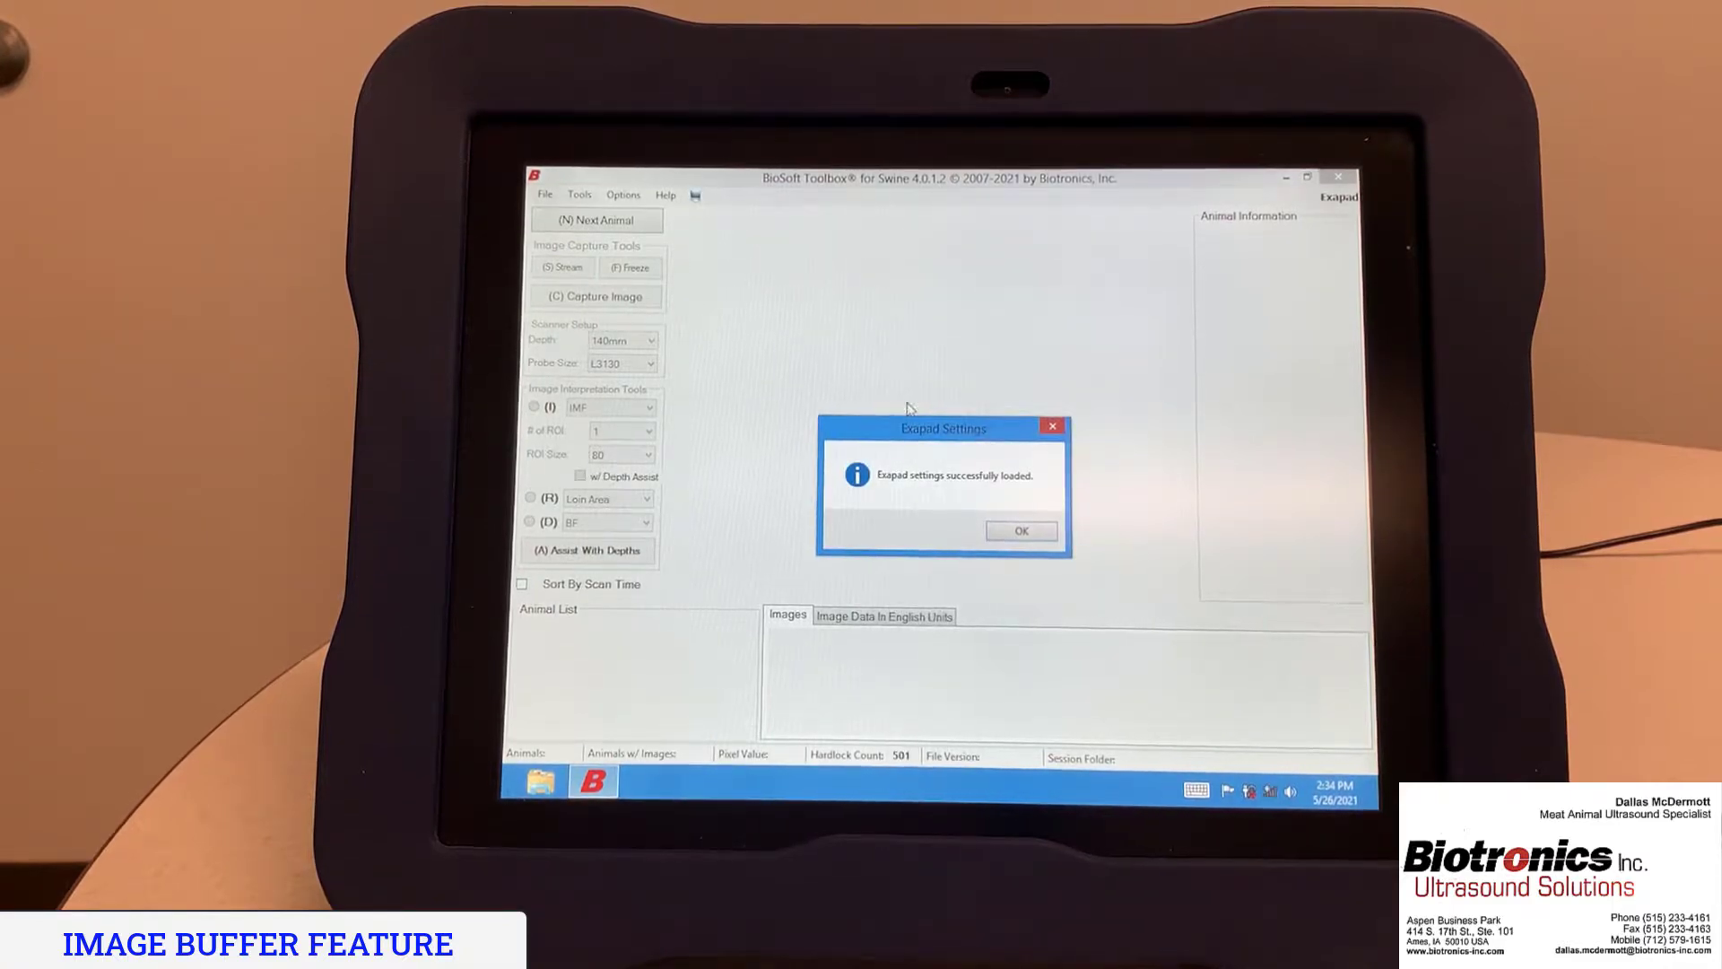
{"action": "left_click", "coordinate": [1023, 533]}
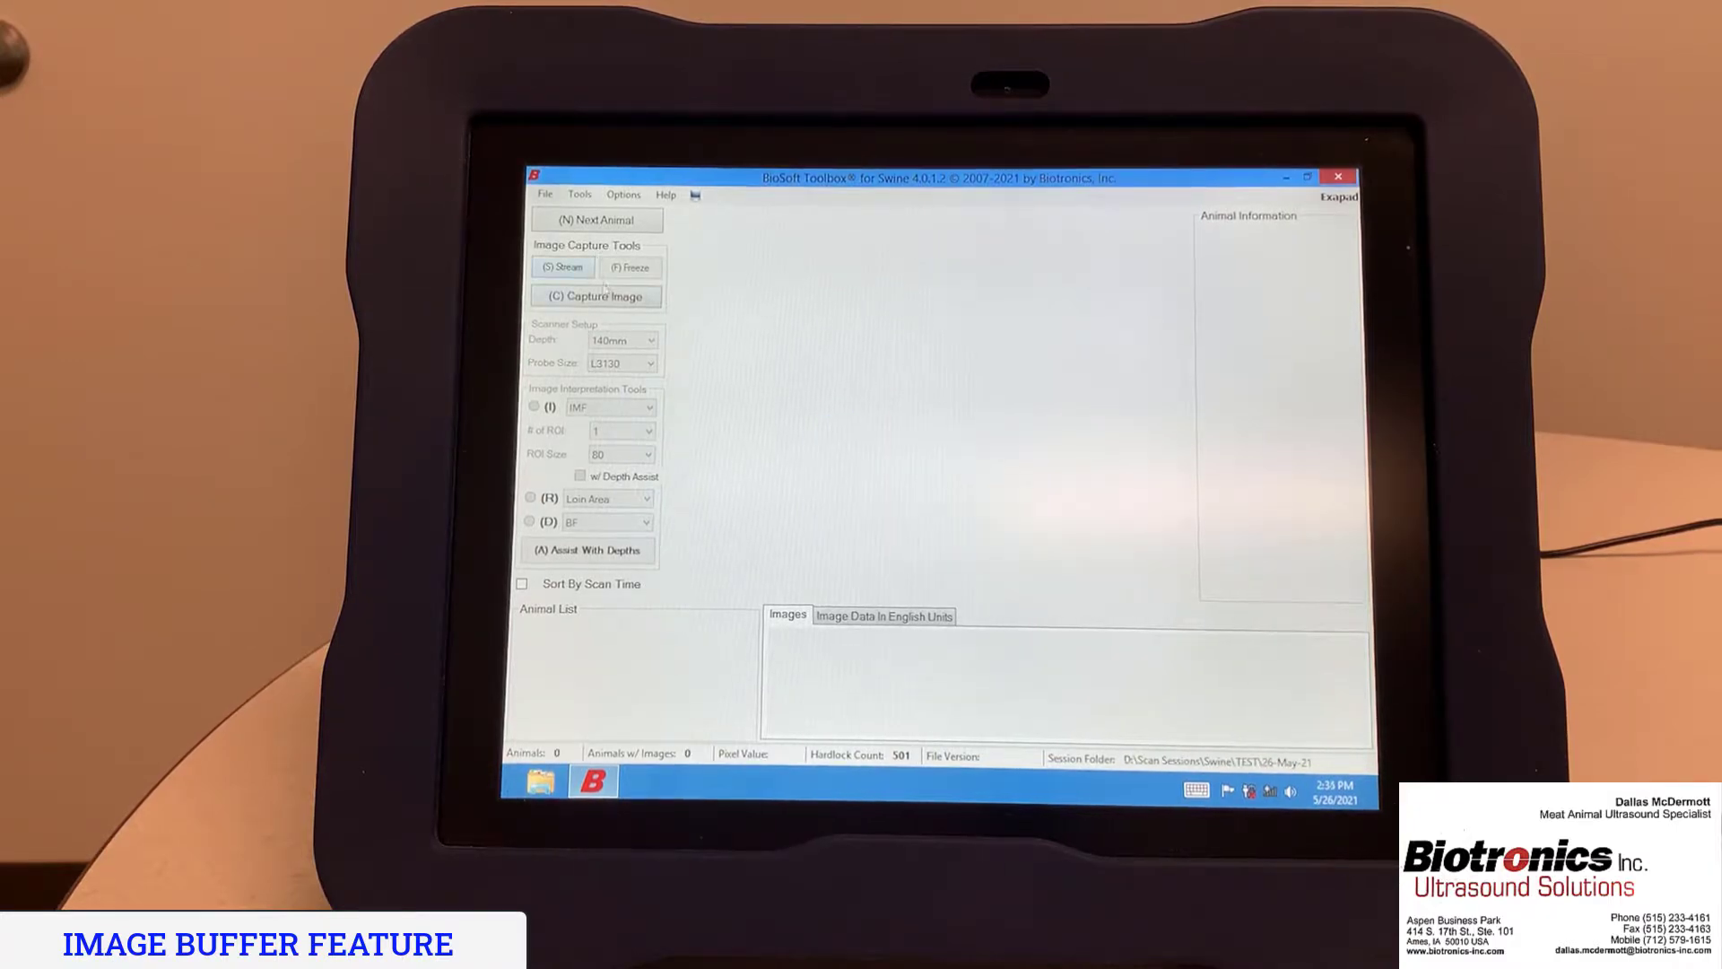
Start streaming the live ultrasound image from the Exapad
{"action": "left_click", "coordinate": [582, 277]}
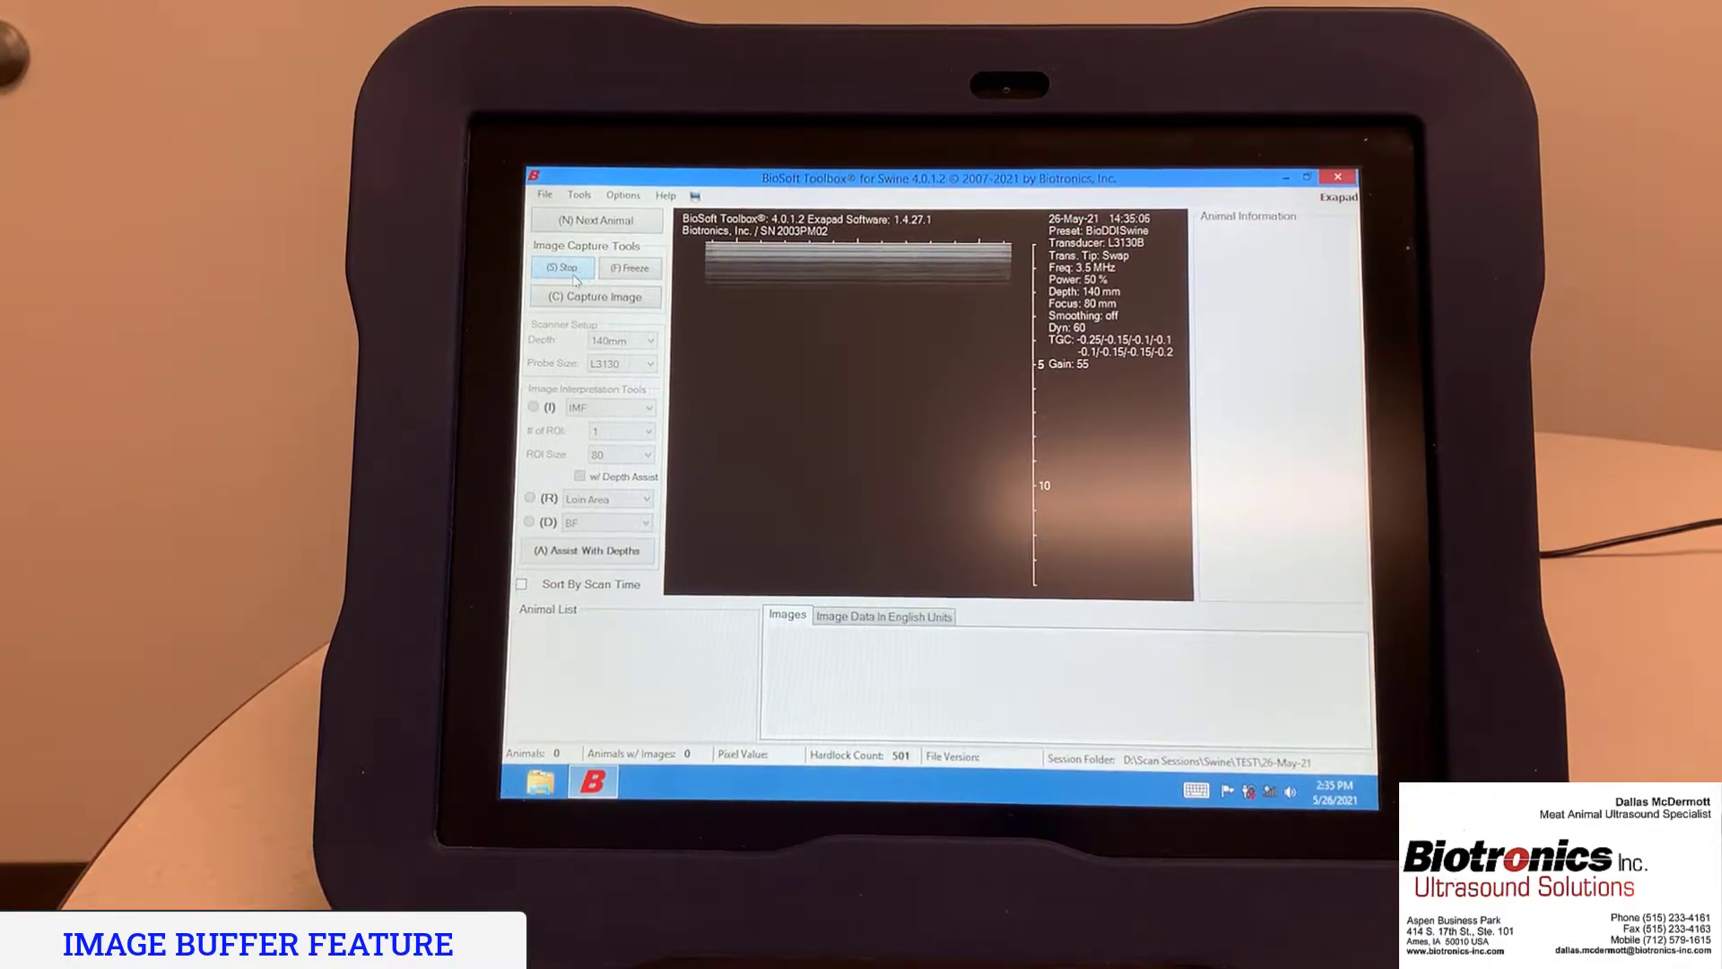
Add an animal with ID 1 to the TEST session, leaving its other information blank, and put away the on-screen keyboard
{"action": "left_click", "coordinate": [597, 222]}
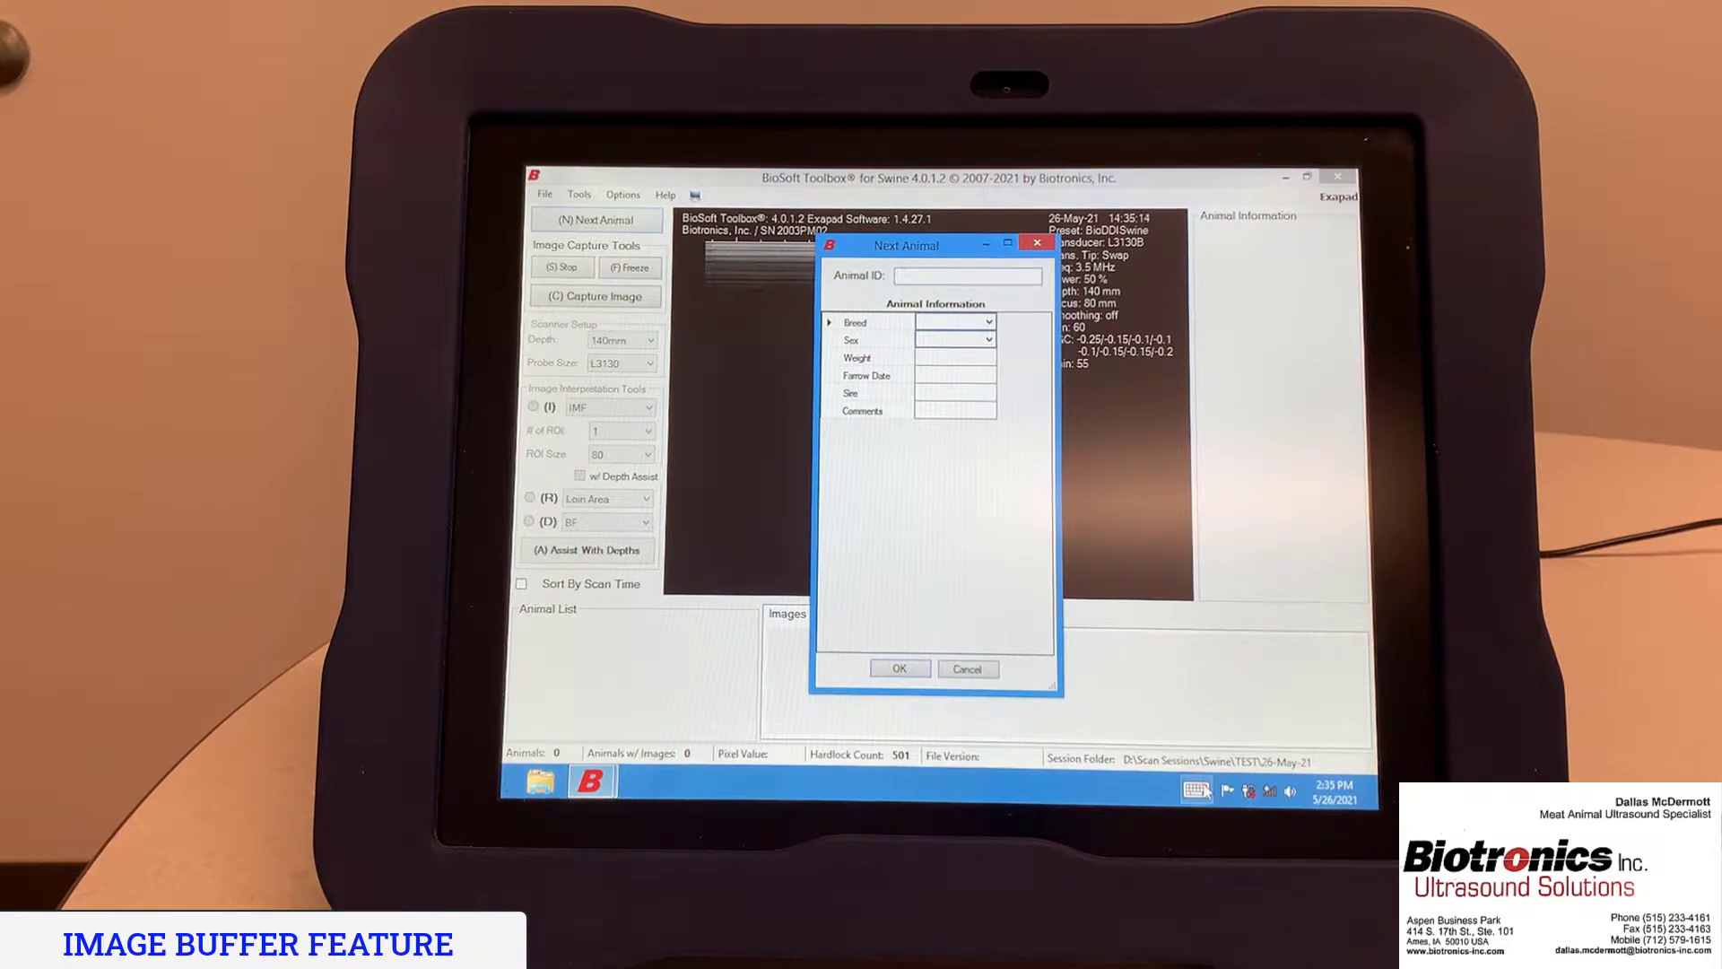
{"action": "left_click", "coordinate": [1195, 789]}
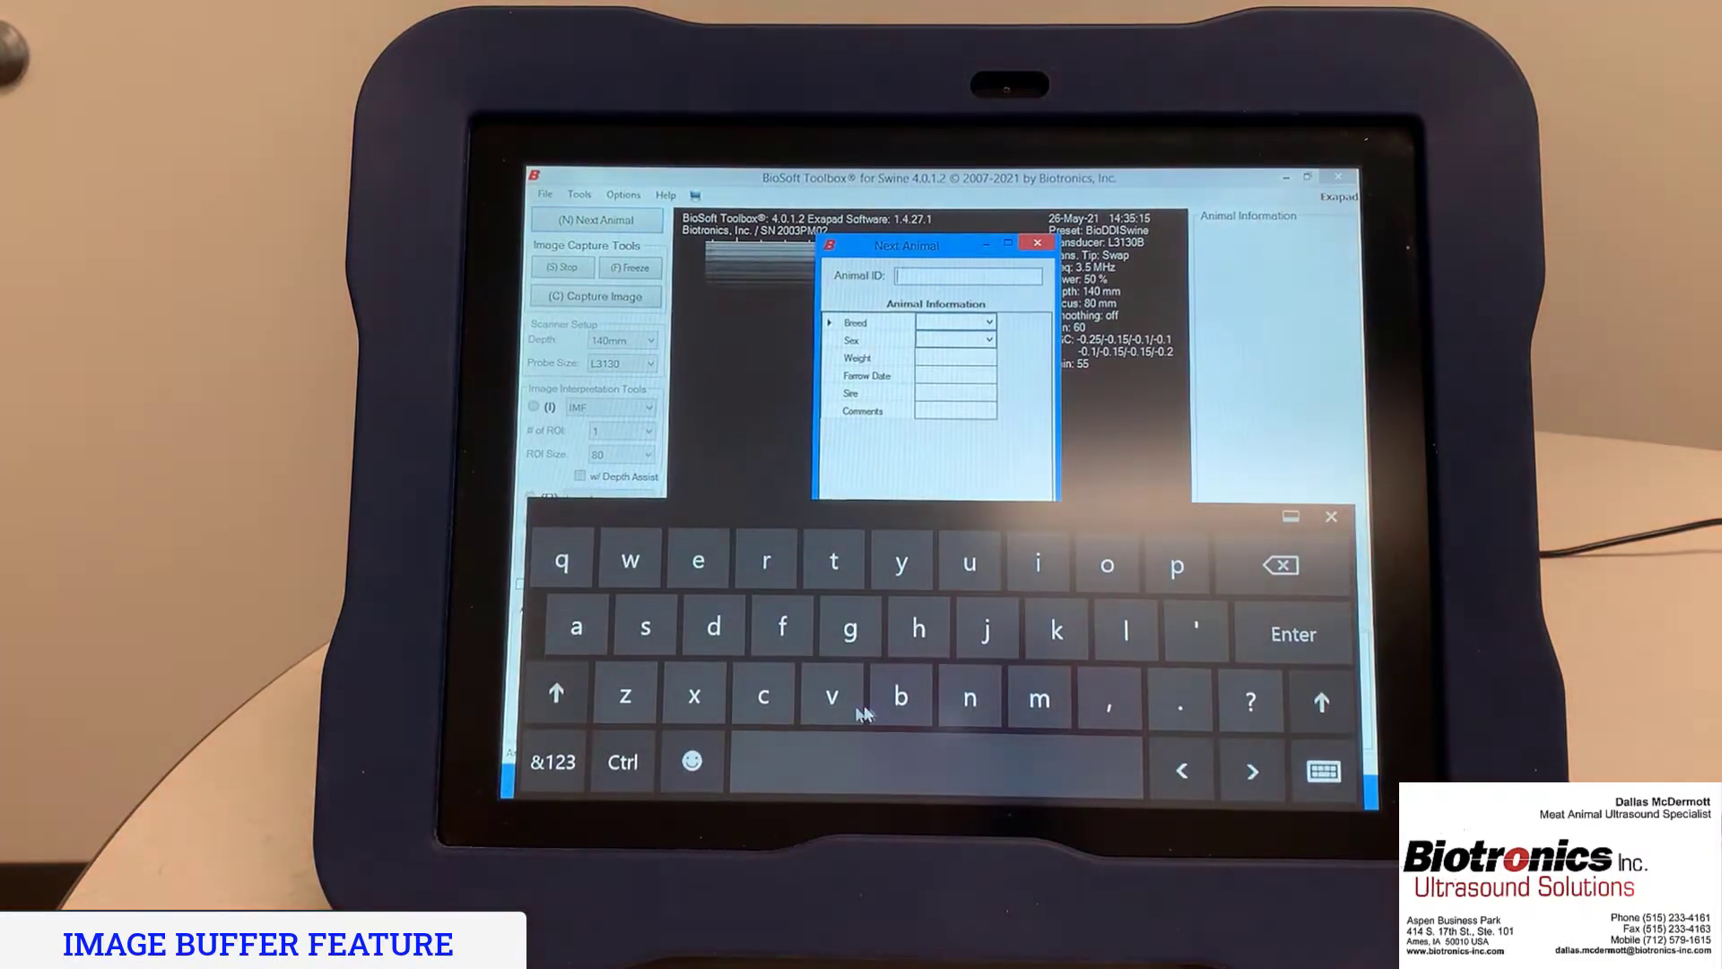
{"action": "left_click", "coordinate": [574, 762]}
{"action": "left_click", "coordinate": [1072, 563]}
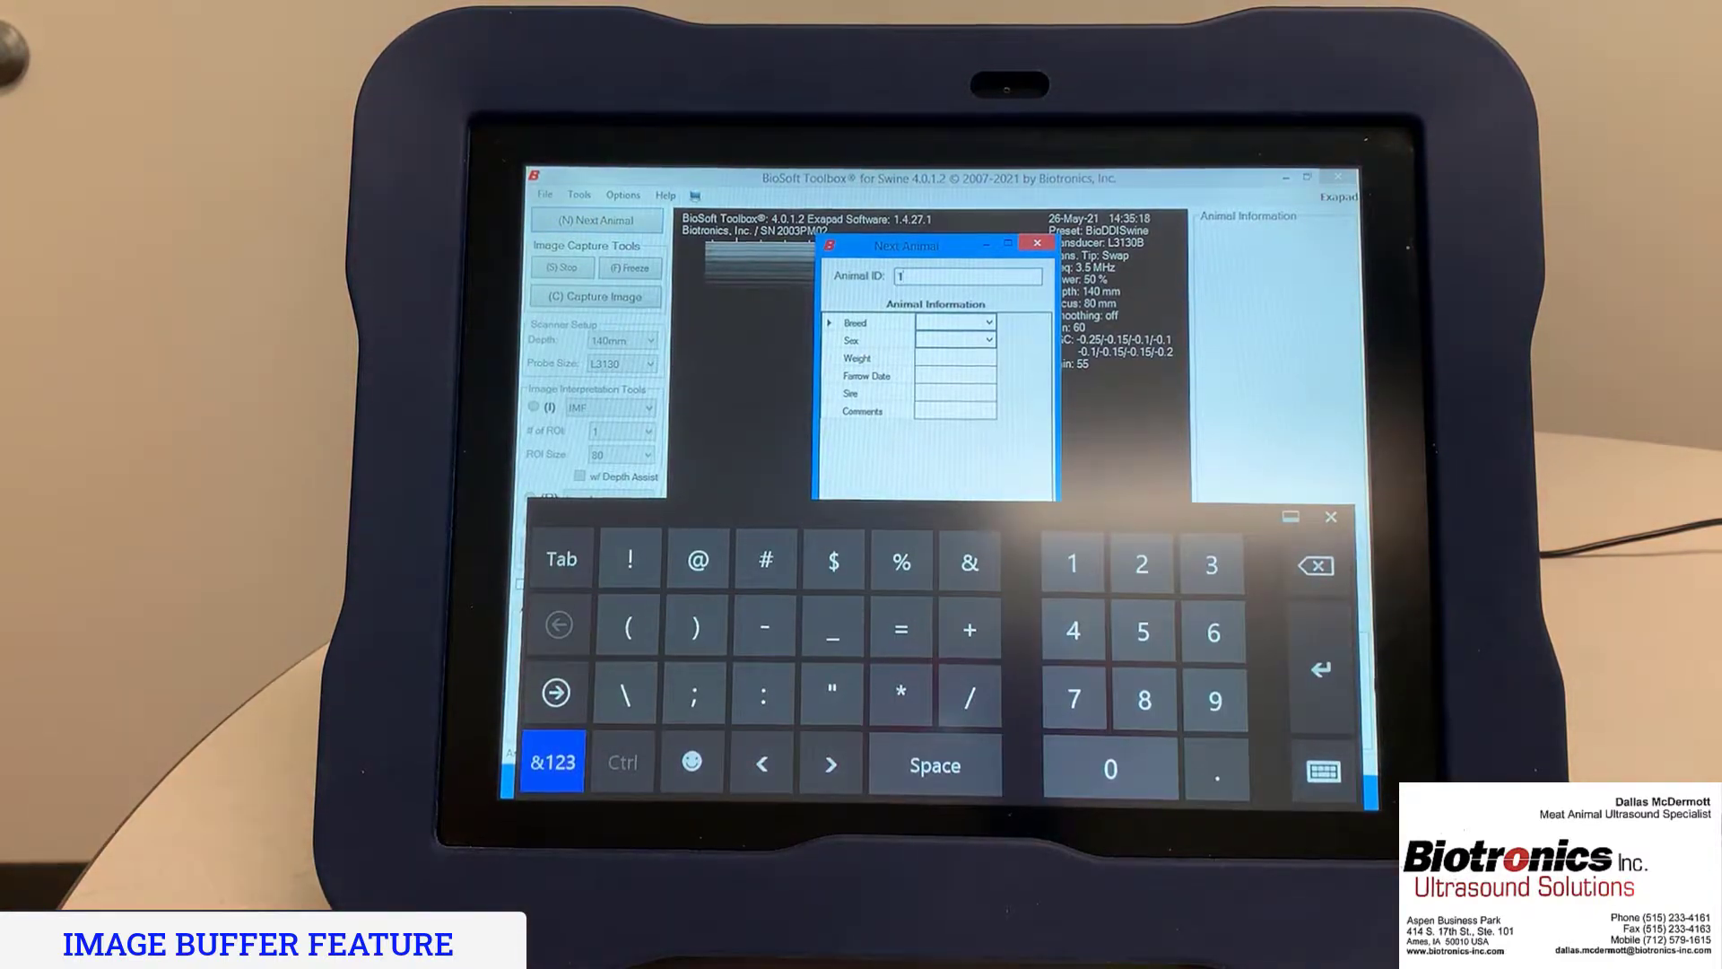
{"action": "left_click", "coordinate": [1326, 685]}
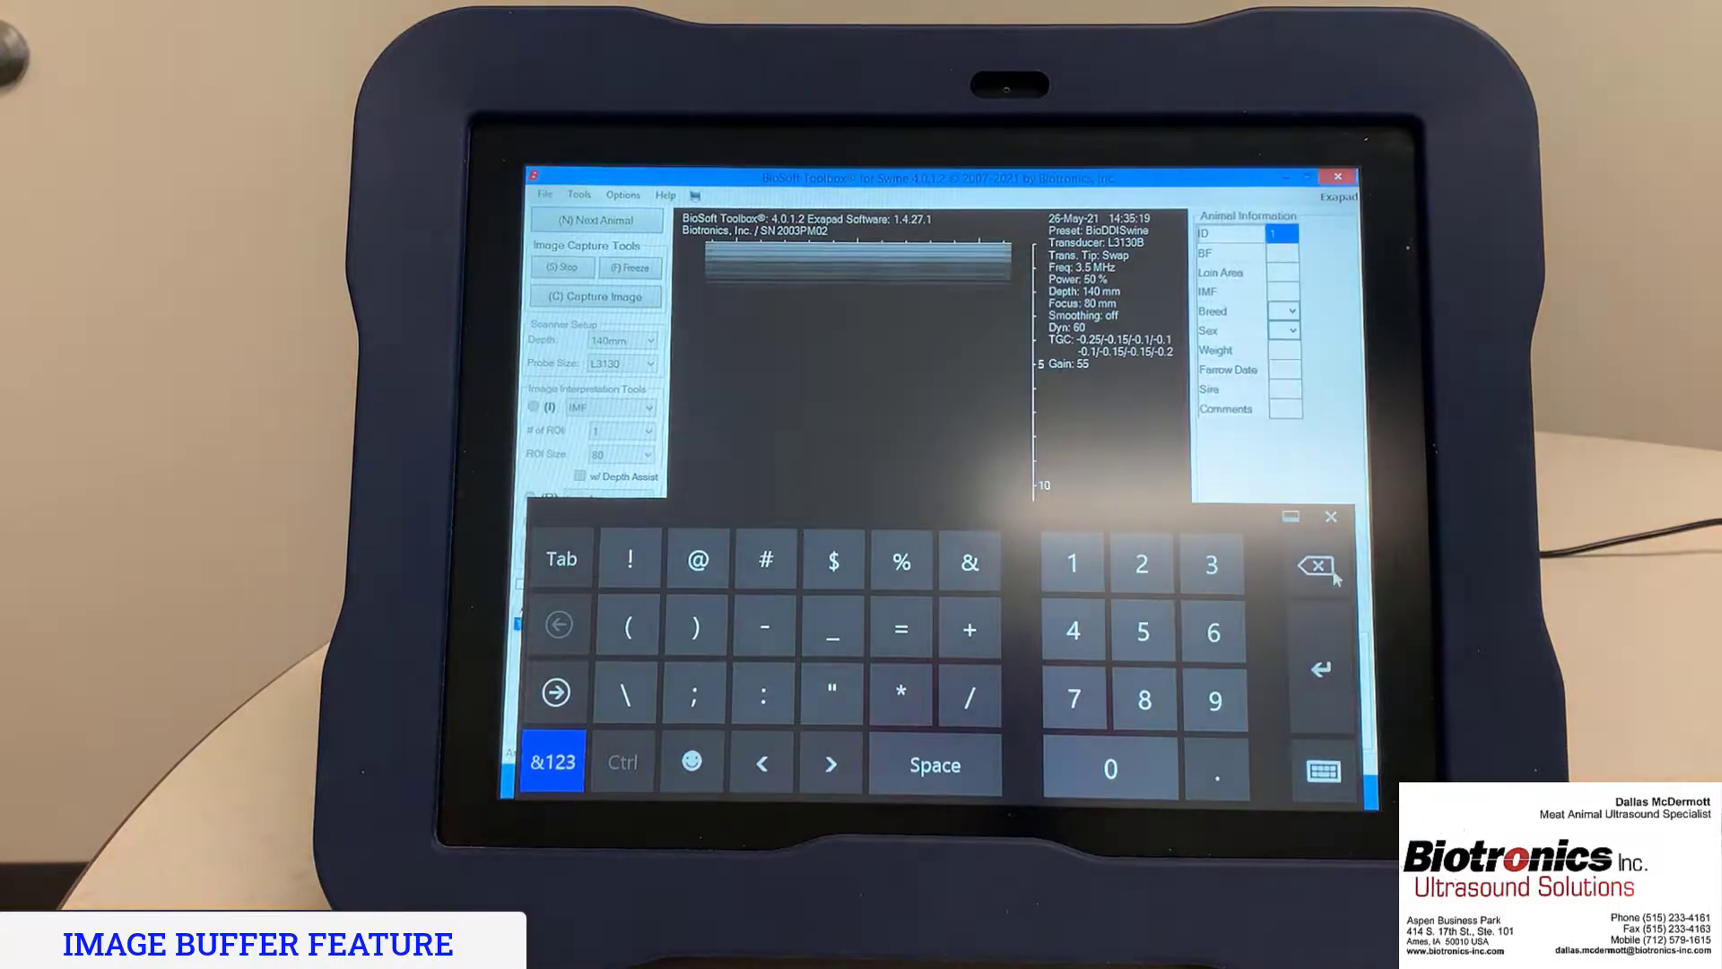
{"action": "left_click", "coordinate": [1331, 517]}
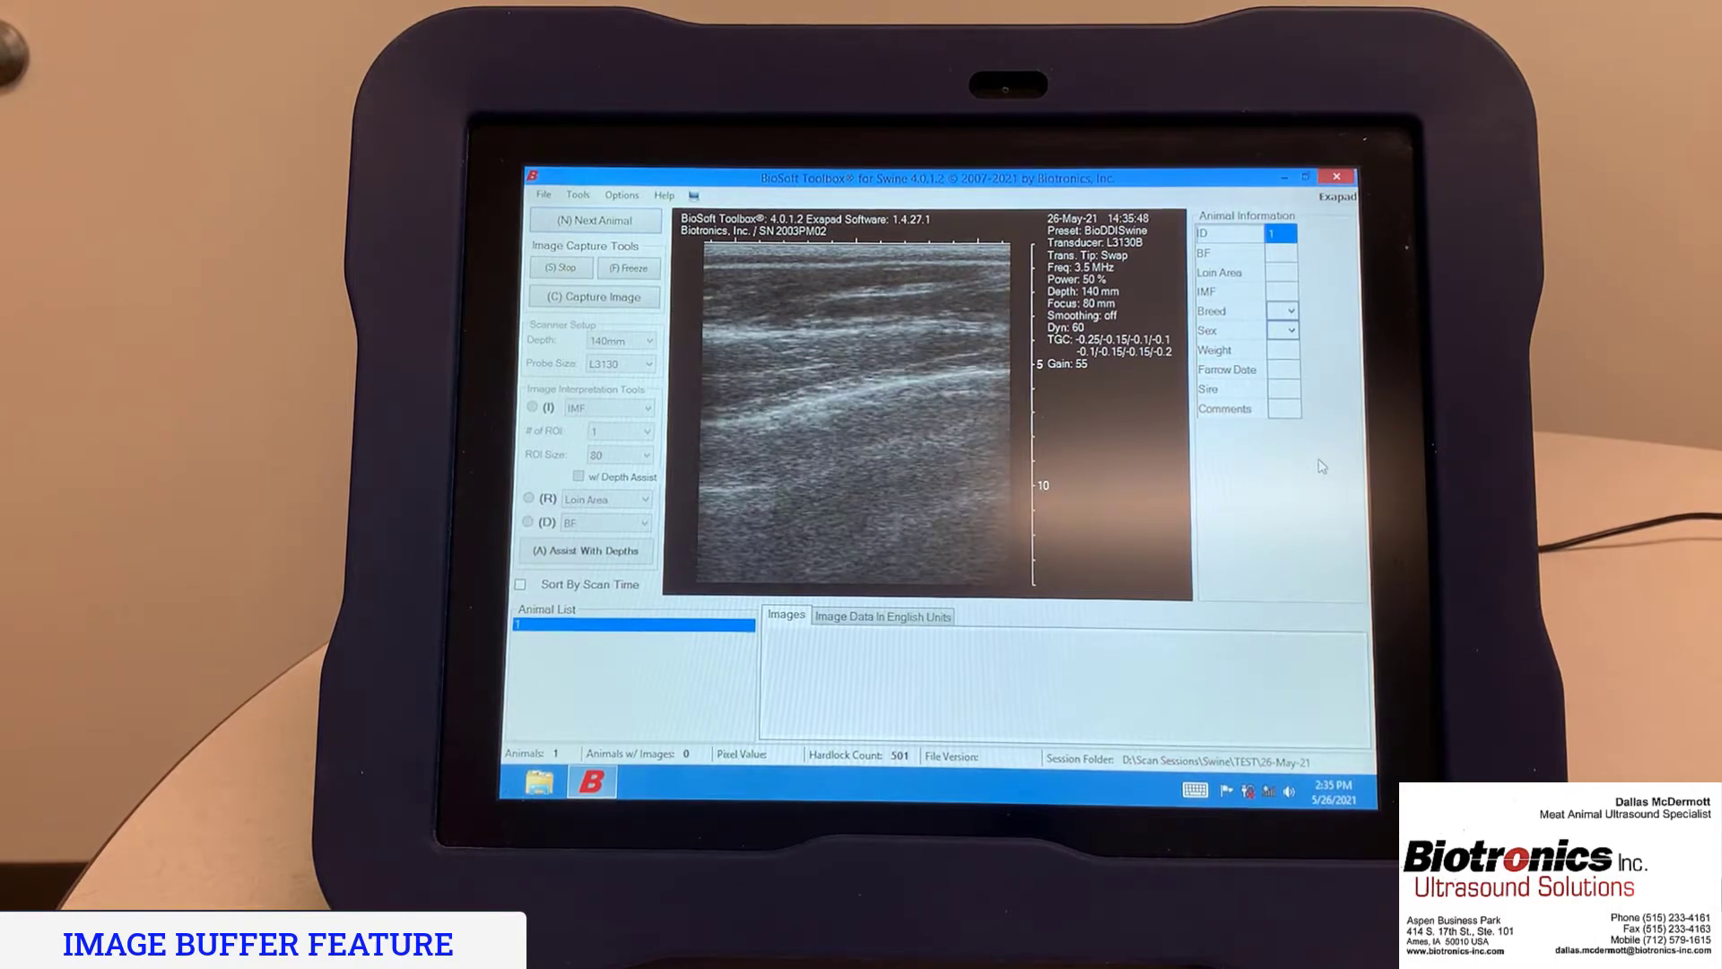
Freeze the live scan of animal 1 and capture two frames from the image buffer, timed 14:35:48 and 14:35:47
{"action": "key", "text": "f"}
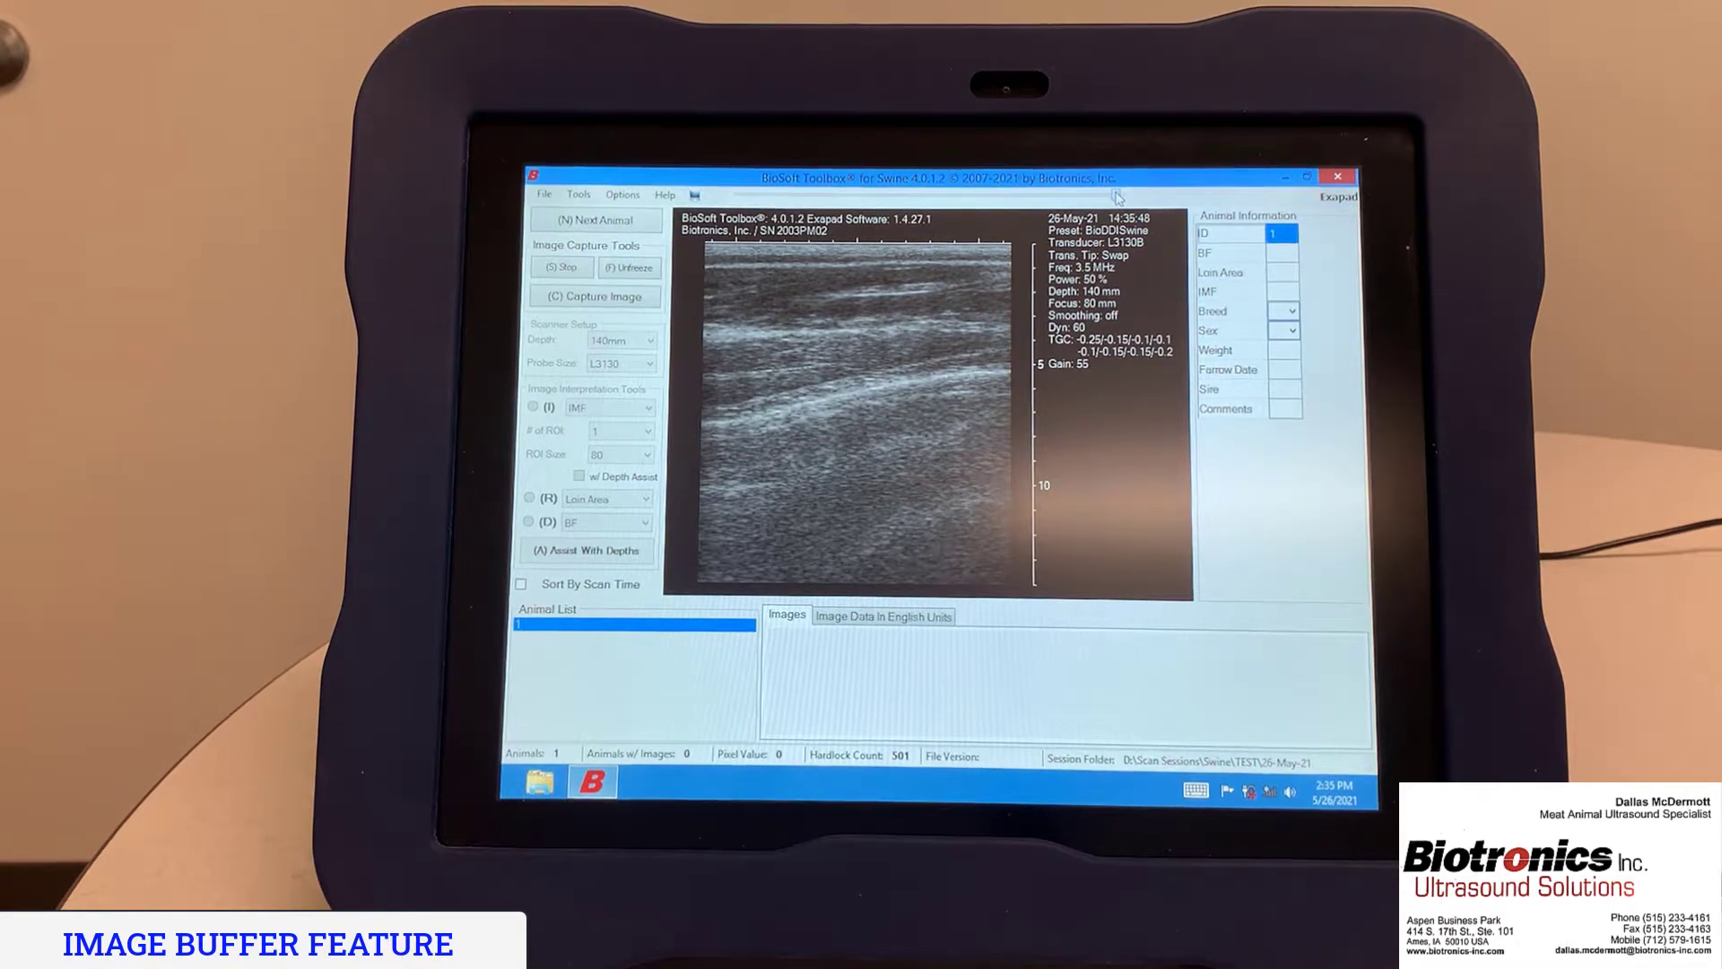
{"action": "left_click_drag", "start_coordinate": [1110, 197], "coordinate": [1102, 195]}
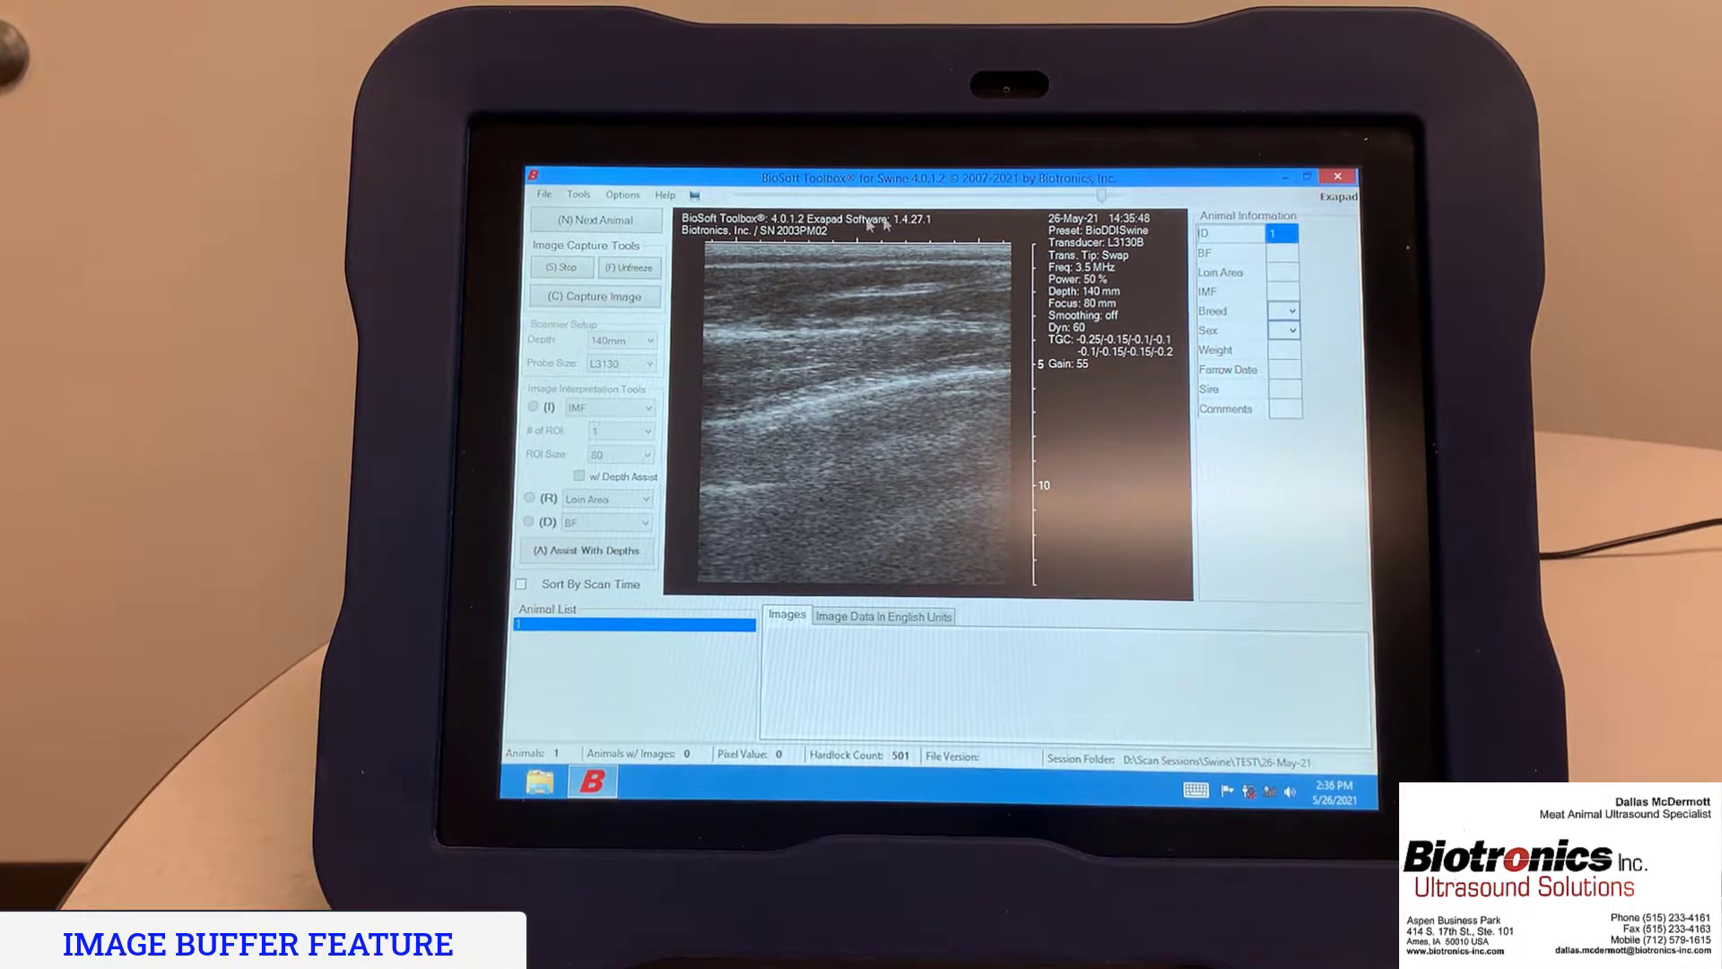
{"action": "left_click", "coordinate": [632, 304]}
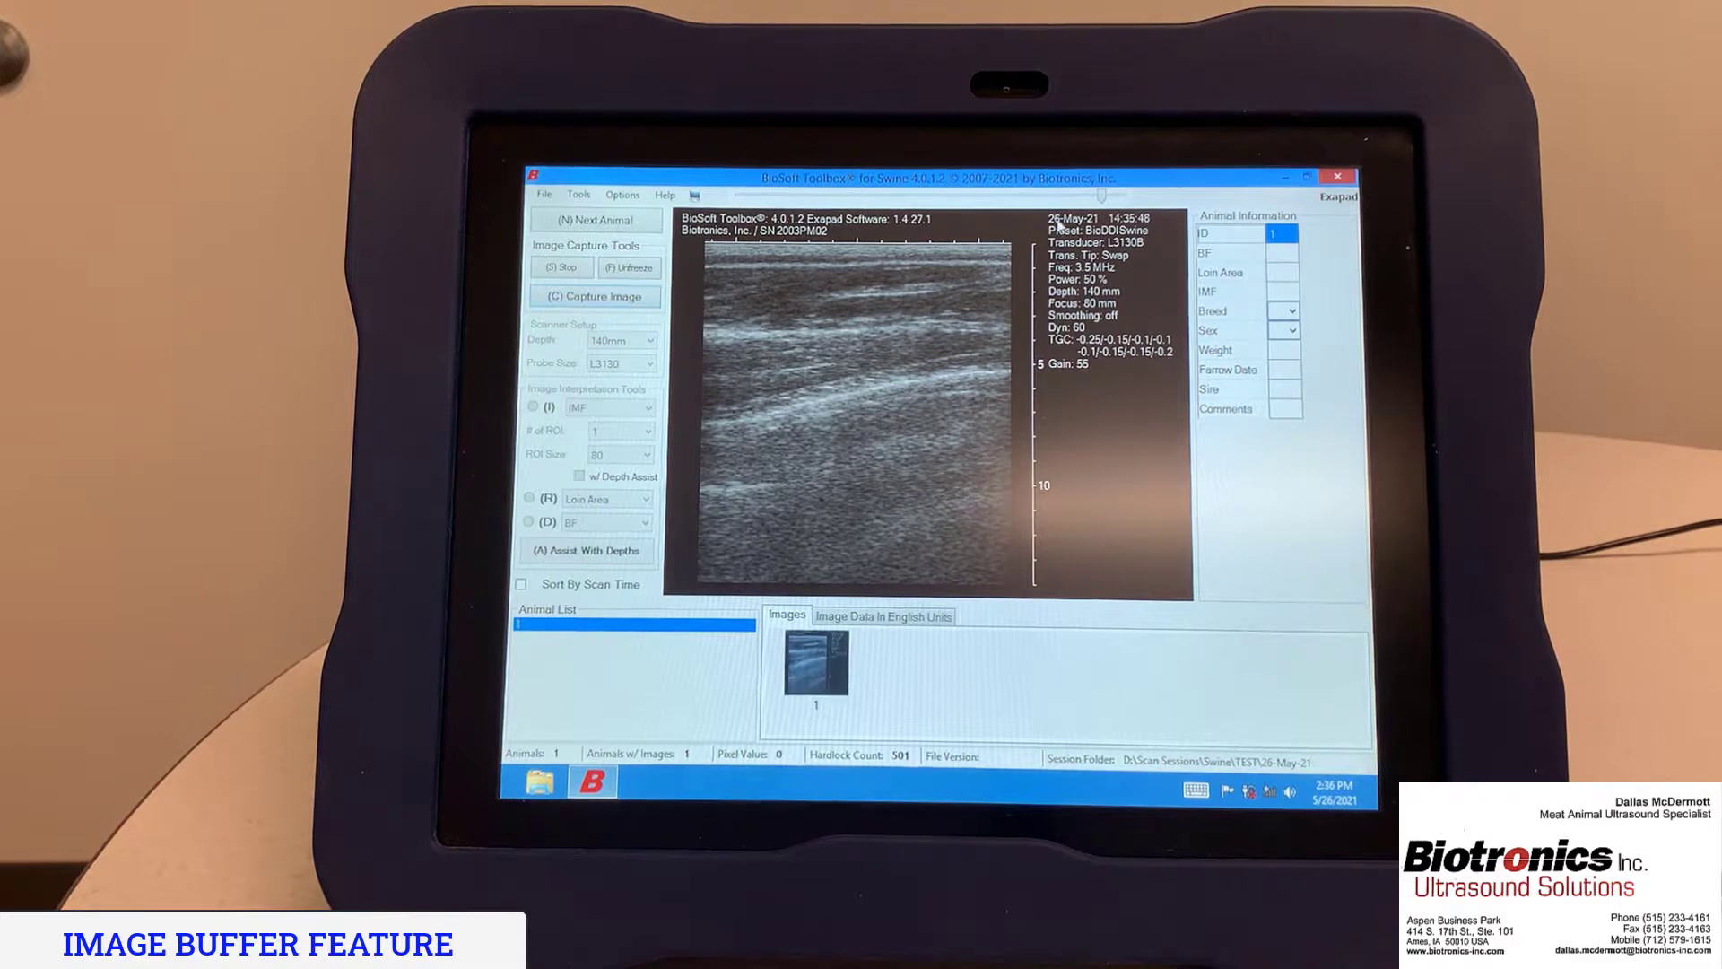
{"action": "left_click_drag", "start_coordinate": [1102, 196], "coordinate": [1062, 199]}
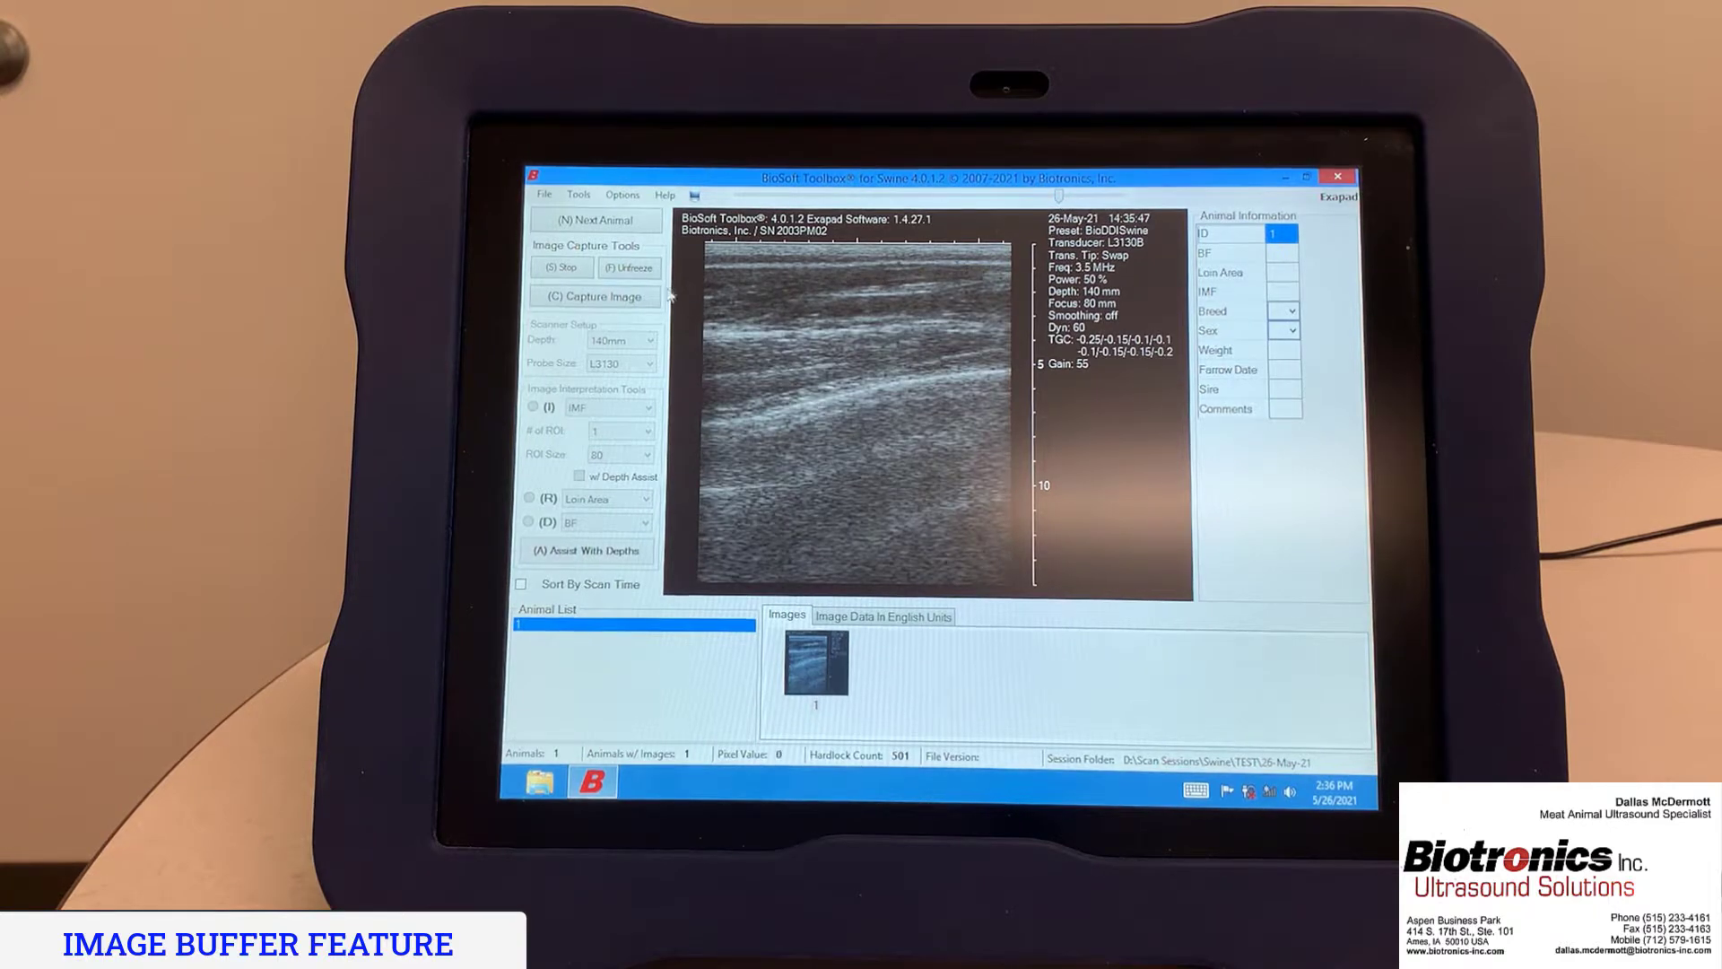
{"action": "left_click", "coordinate": [635, 300]}
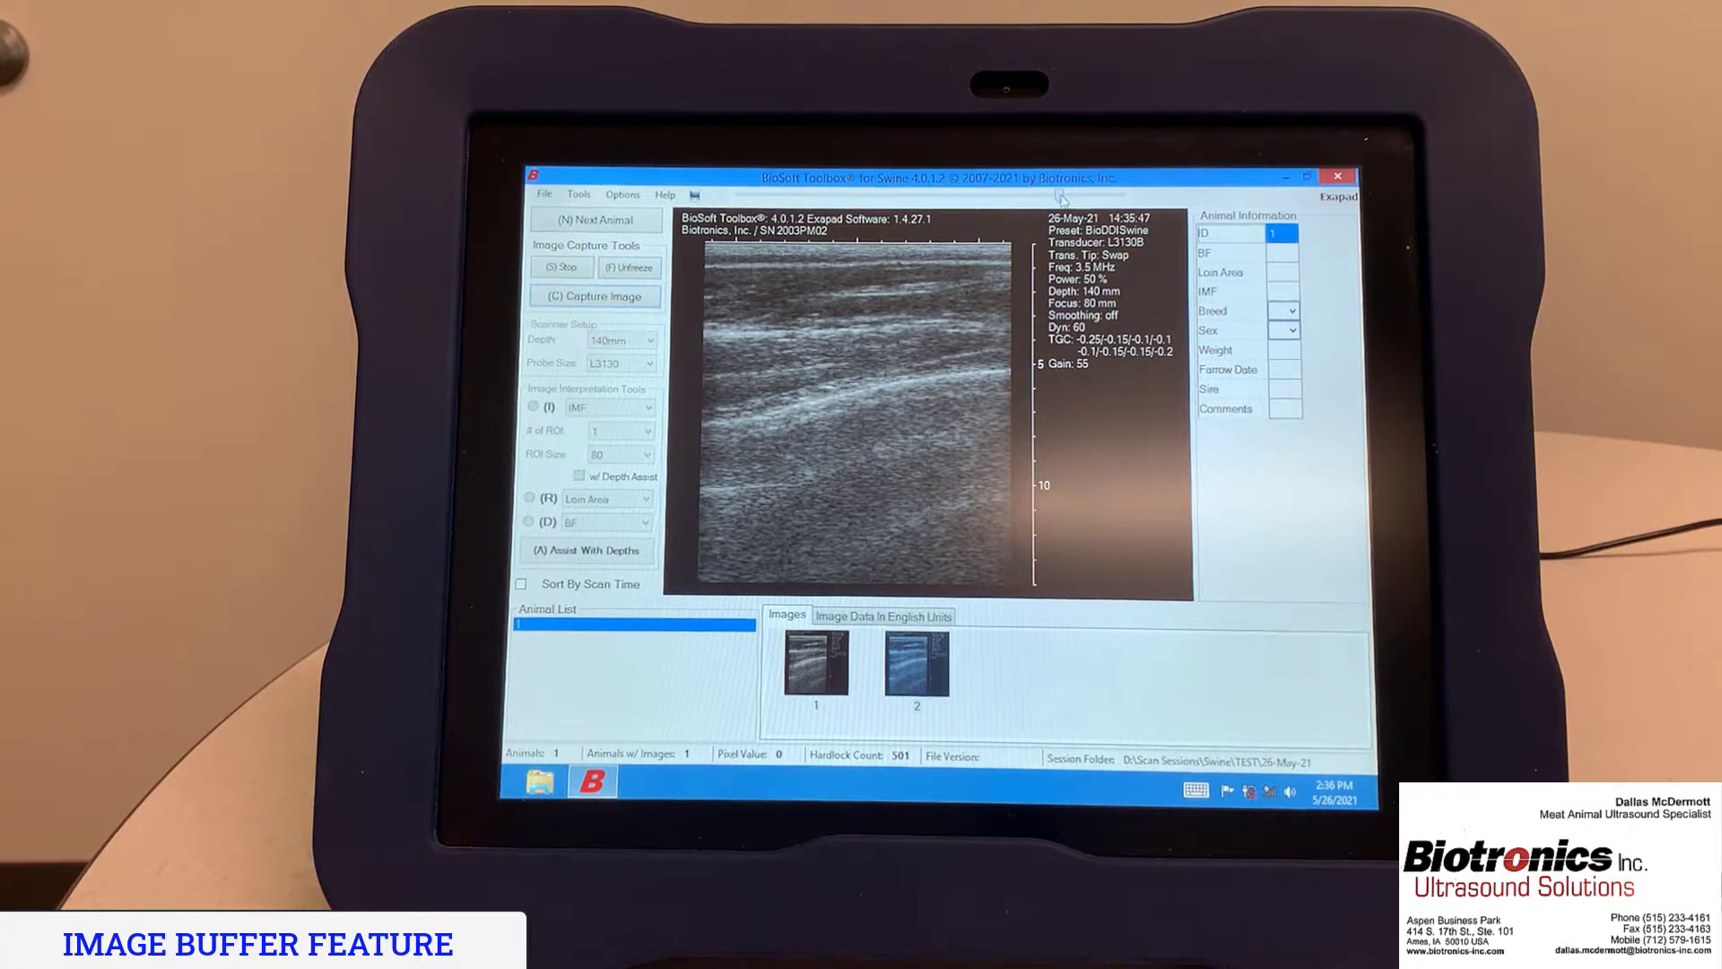
Go further back through animal 1's image buffer and capture the frames timed 14:35:46, 14:35:44 and 14:35:41
{"action": "left_click_drag", "start_coordinate": [1061, 199], "coordinate": [1025, 199]}
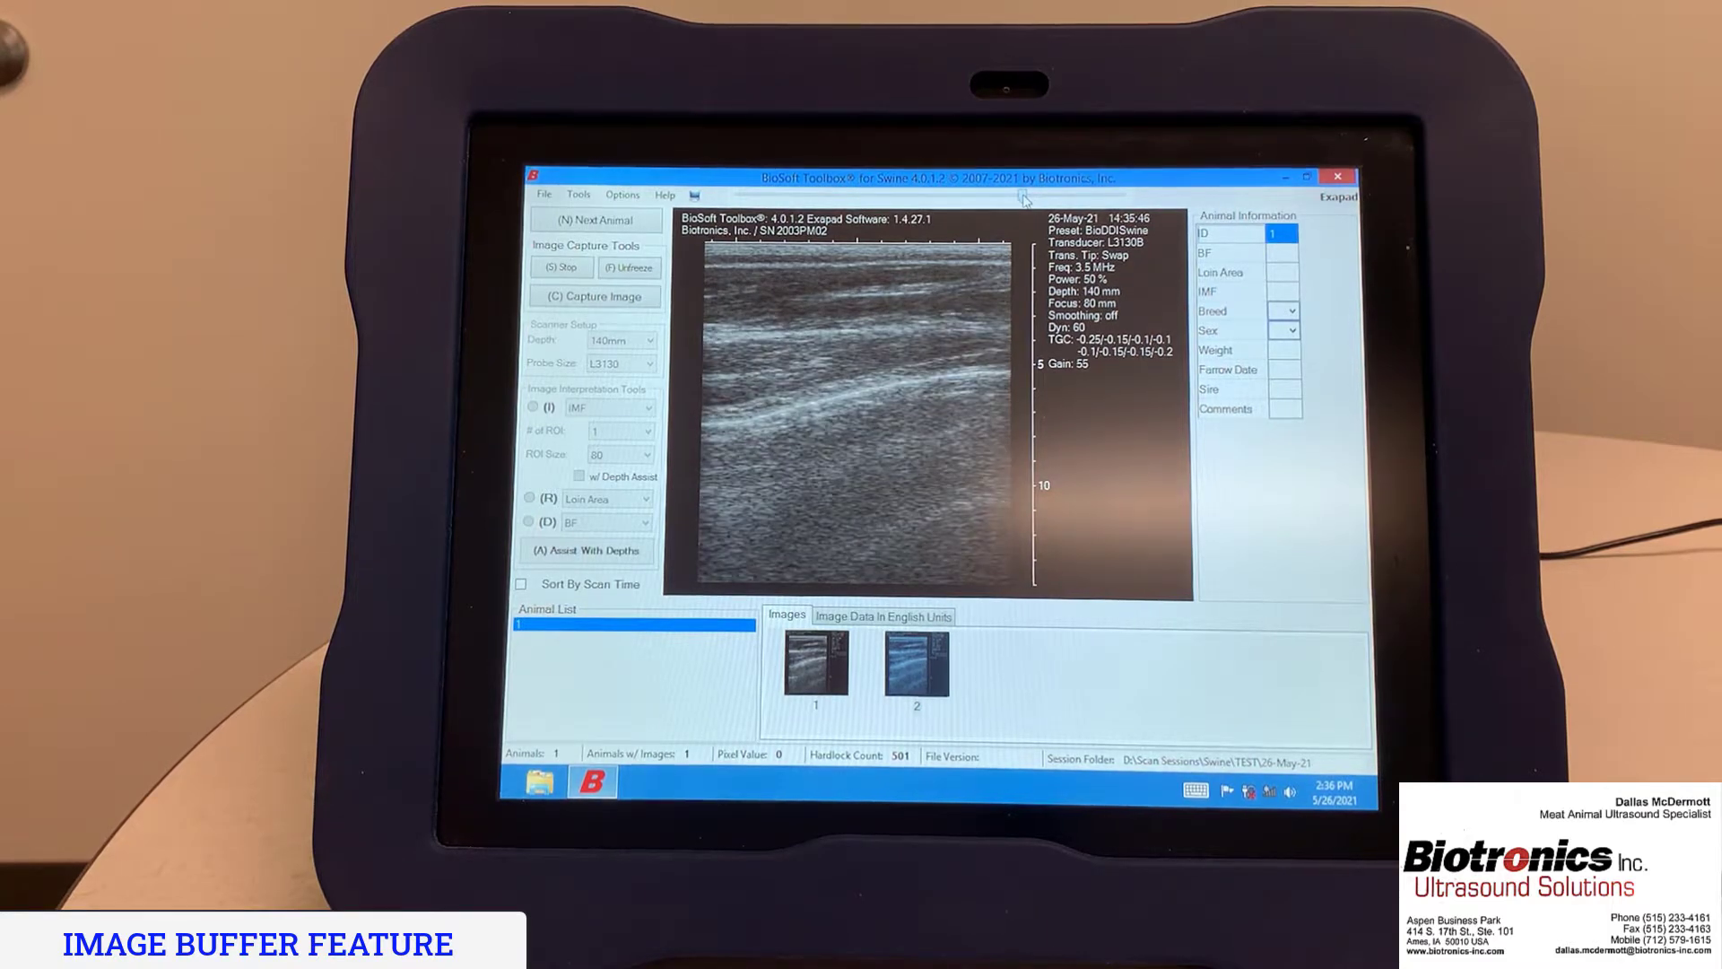
{"action": "left_click", "coordinate": [615, 300]}
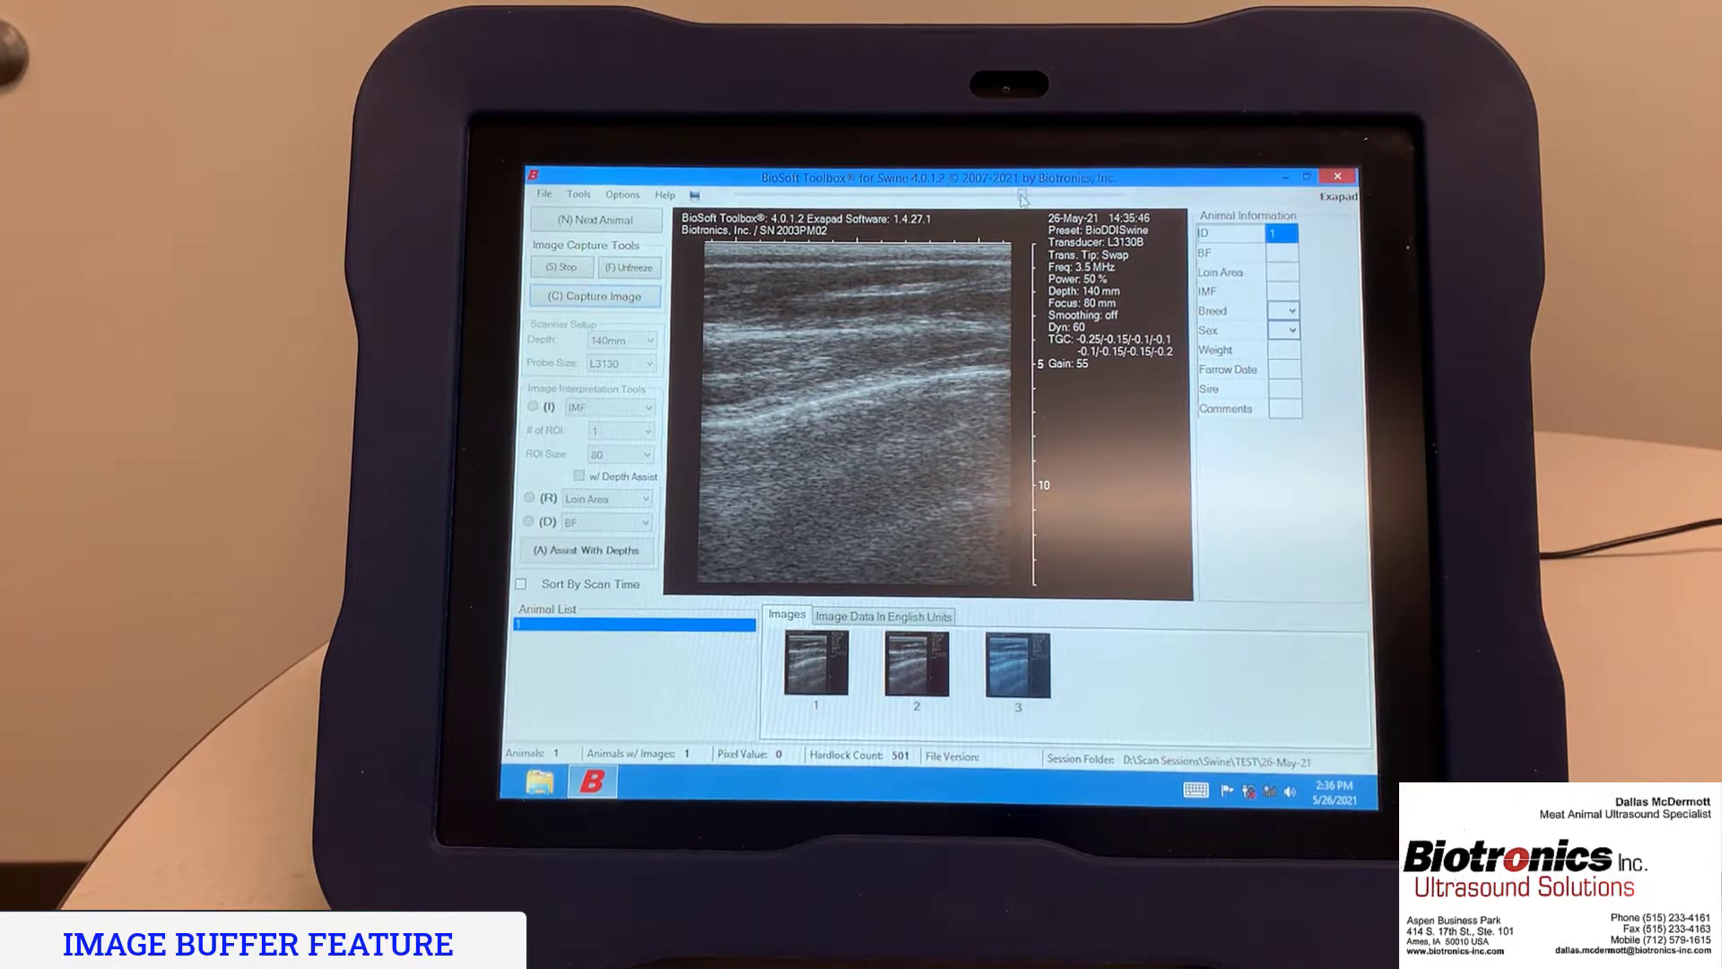
{"action": "left_click_drag", "start_coordinate": [1023, 199], "coordinate": [924, 199]}
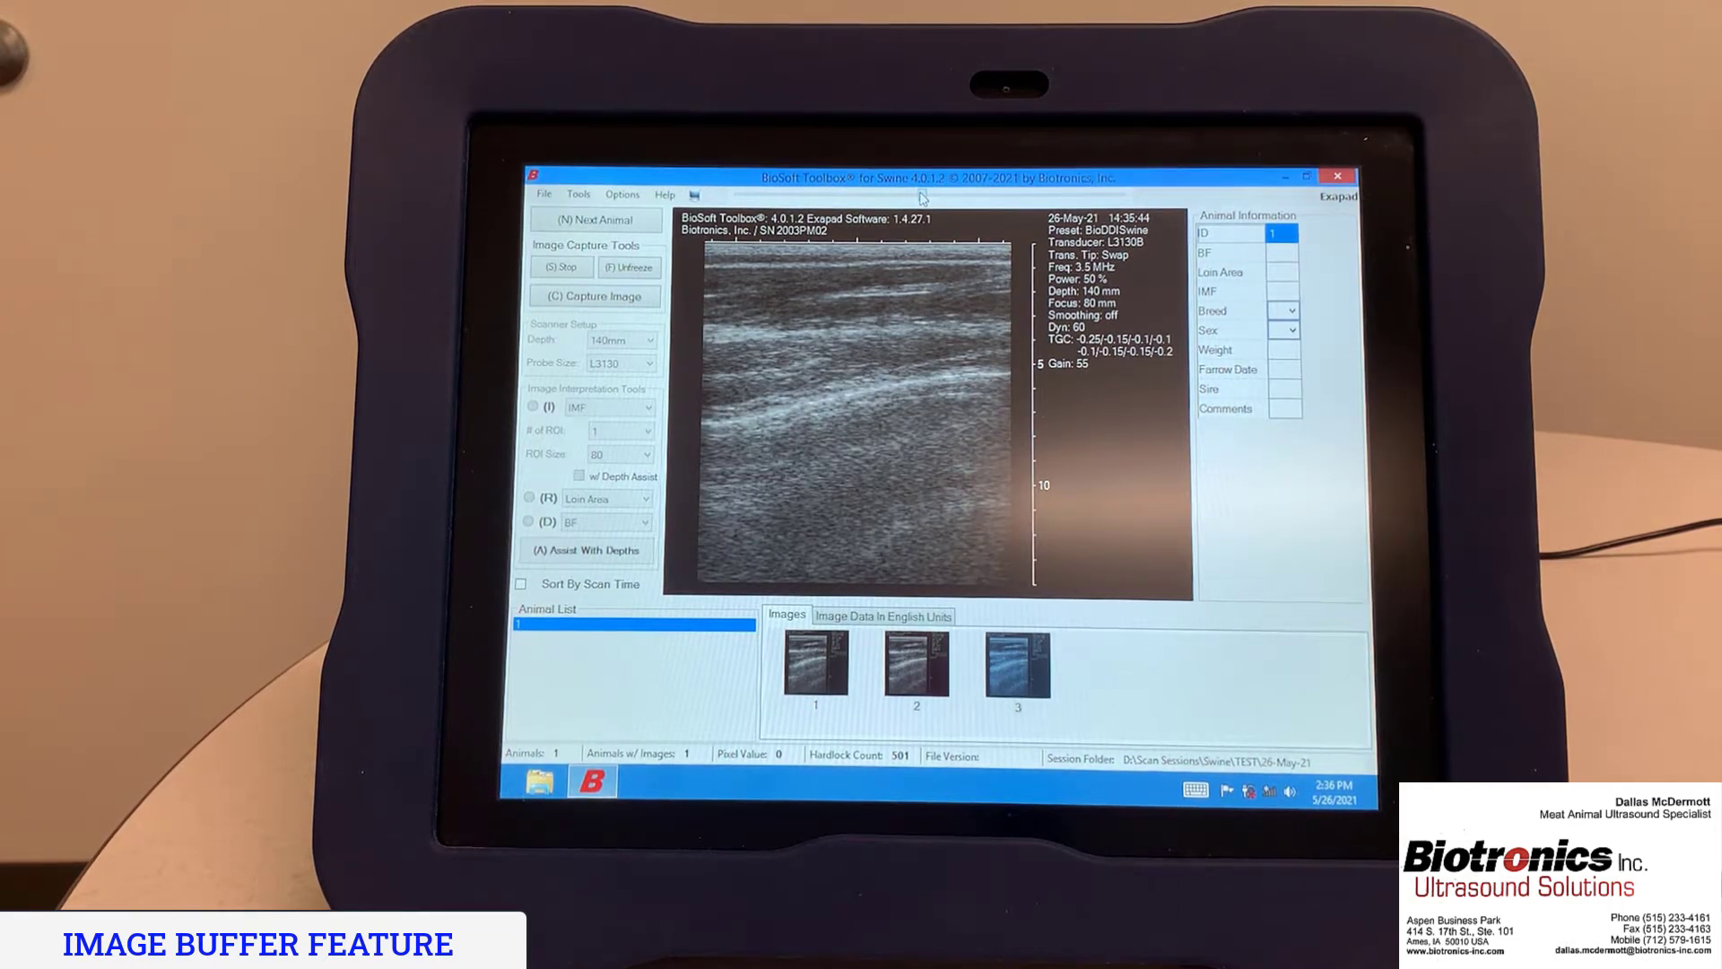
{"action": "left_click", "coordinate": [627, 299]}
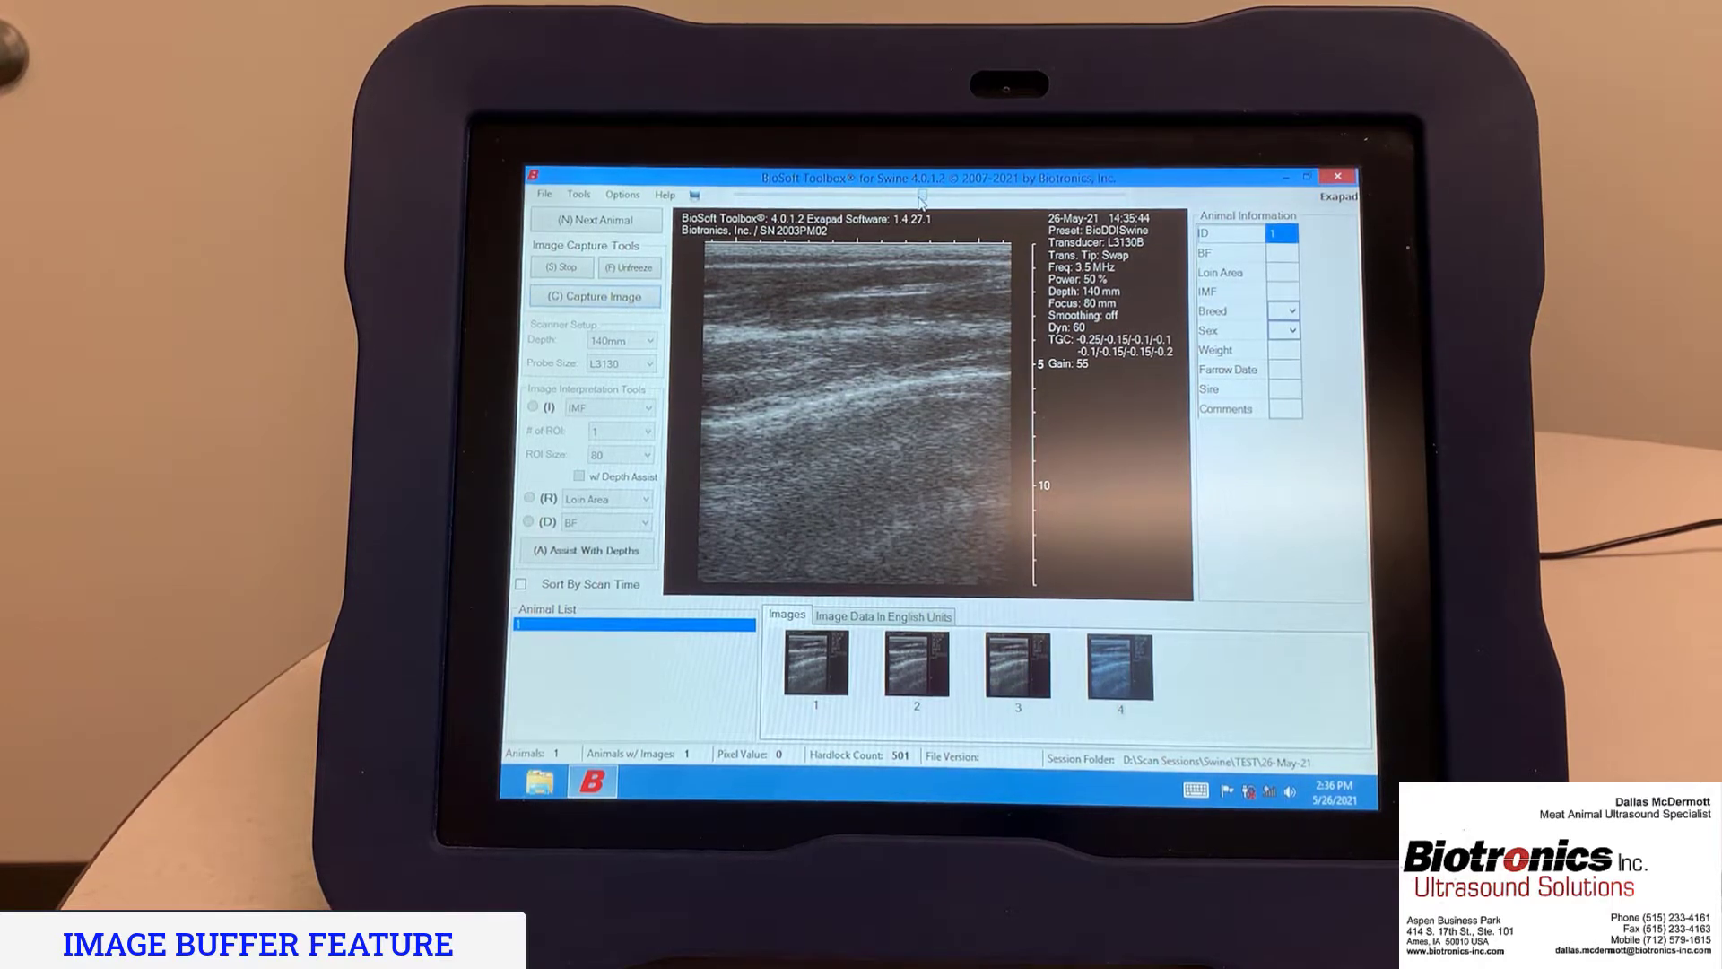
{"action": "left_click_drag", "start_coordinate": [926, 201], "coordinate": [816, 199]}
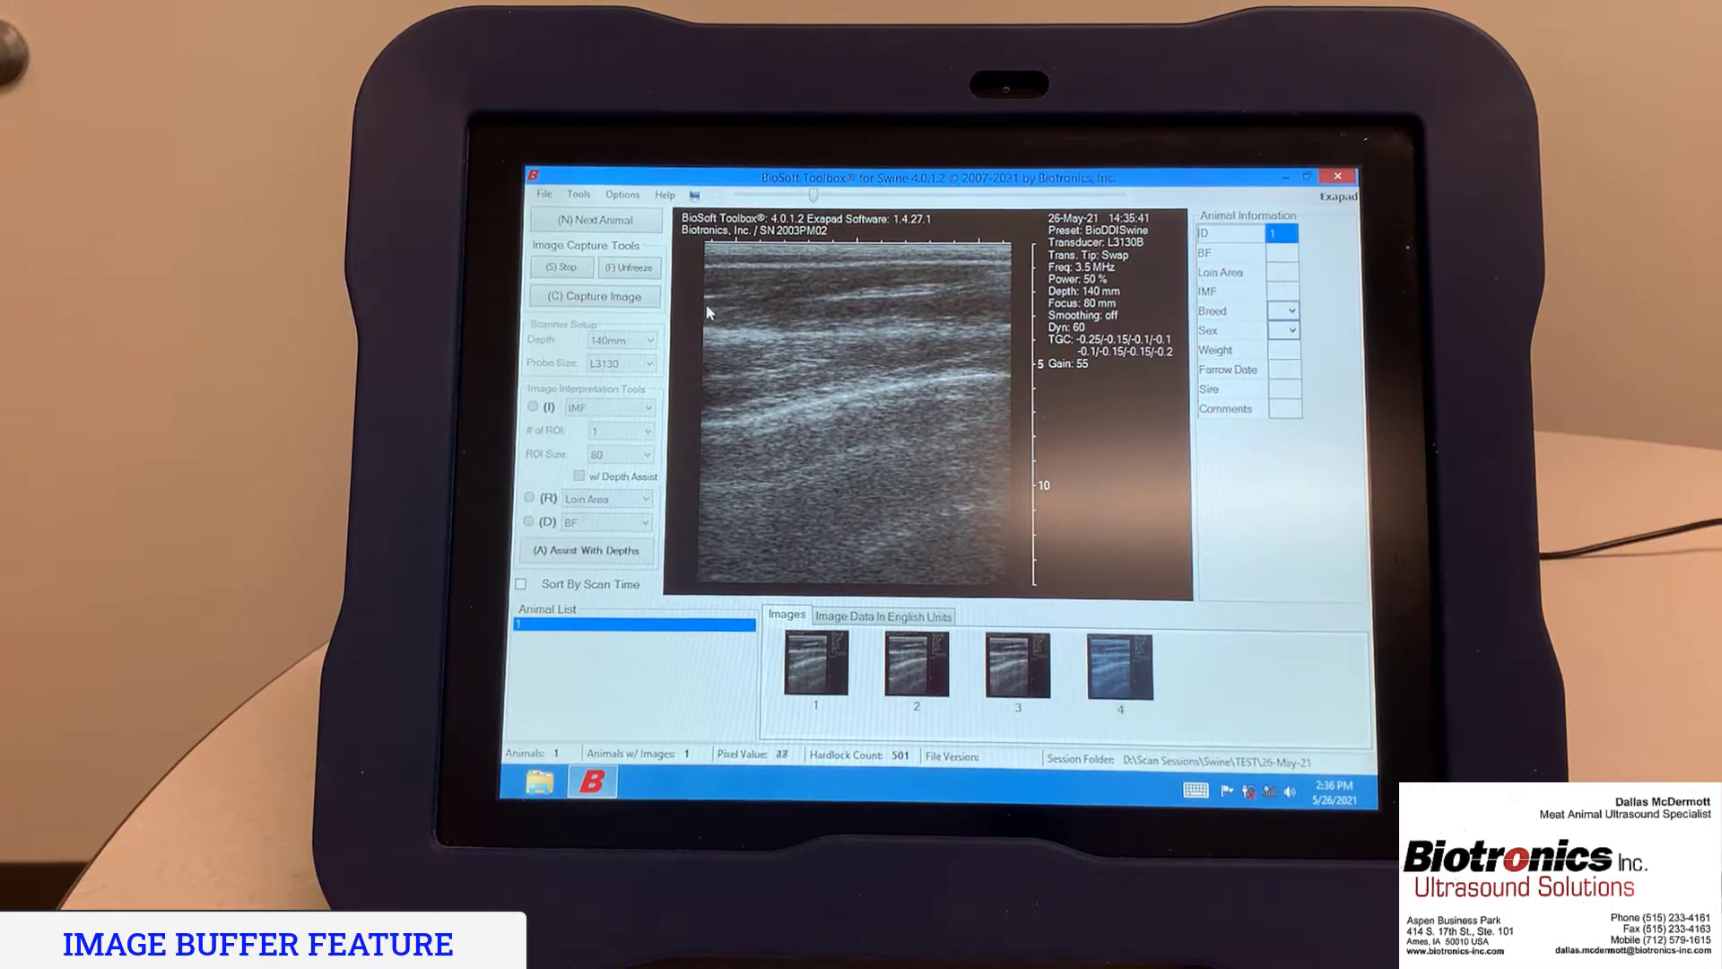
{"action": "left_click", "coordinate": [647, 304]}
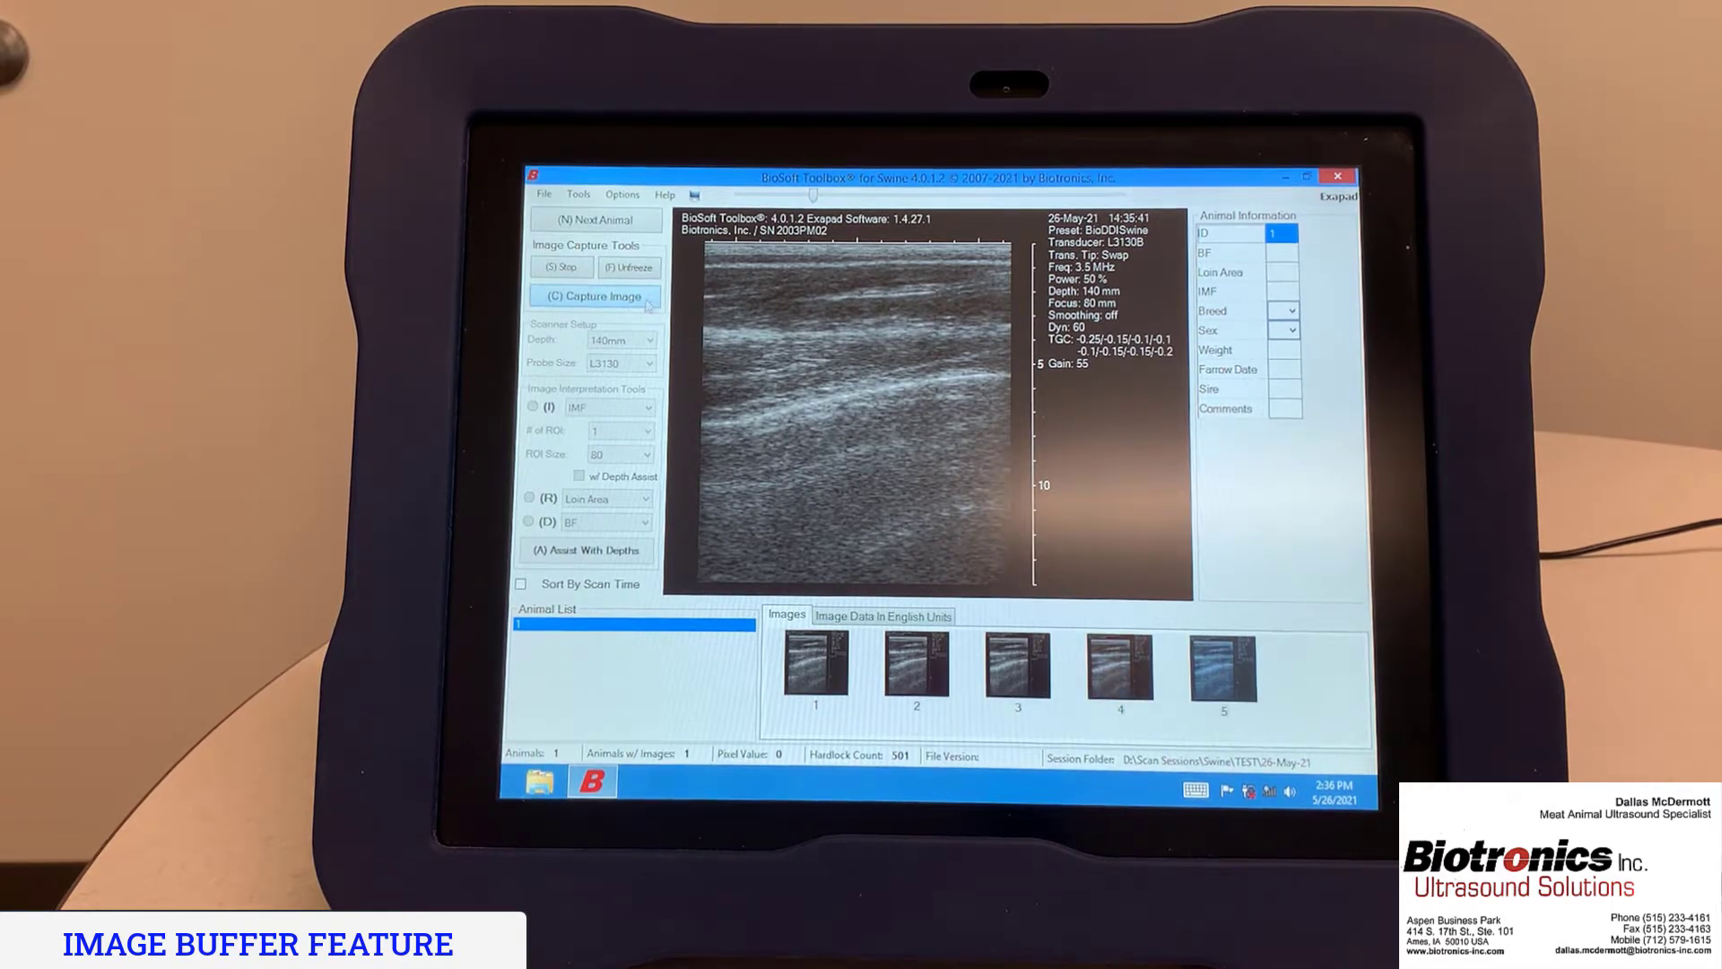
Add the next animal to the session with ID 2, leaving its other information blank
{"action": "left_click", "coordinate": [618, 224]}
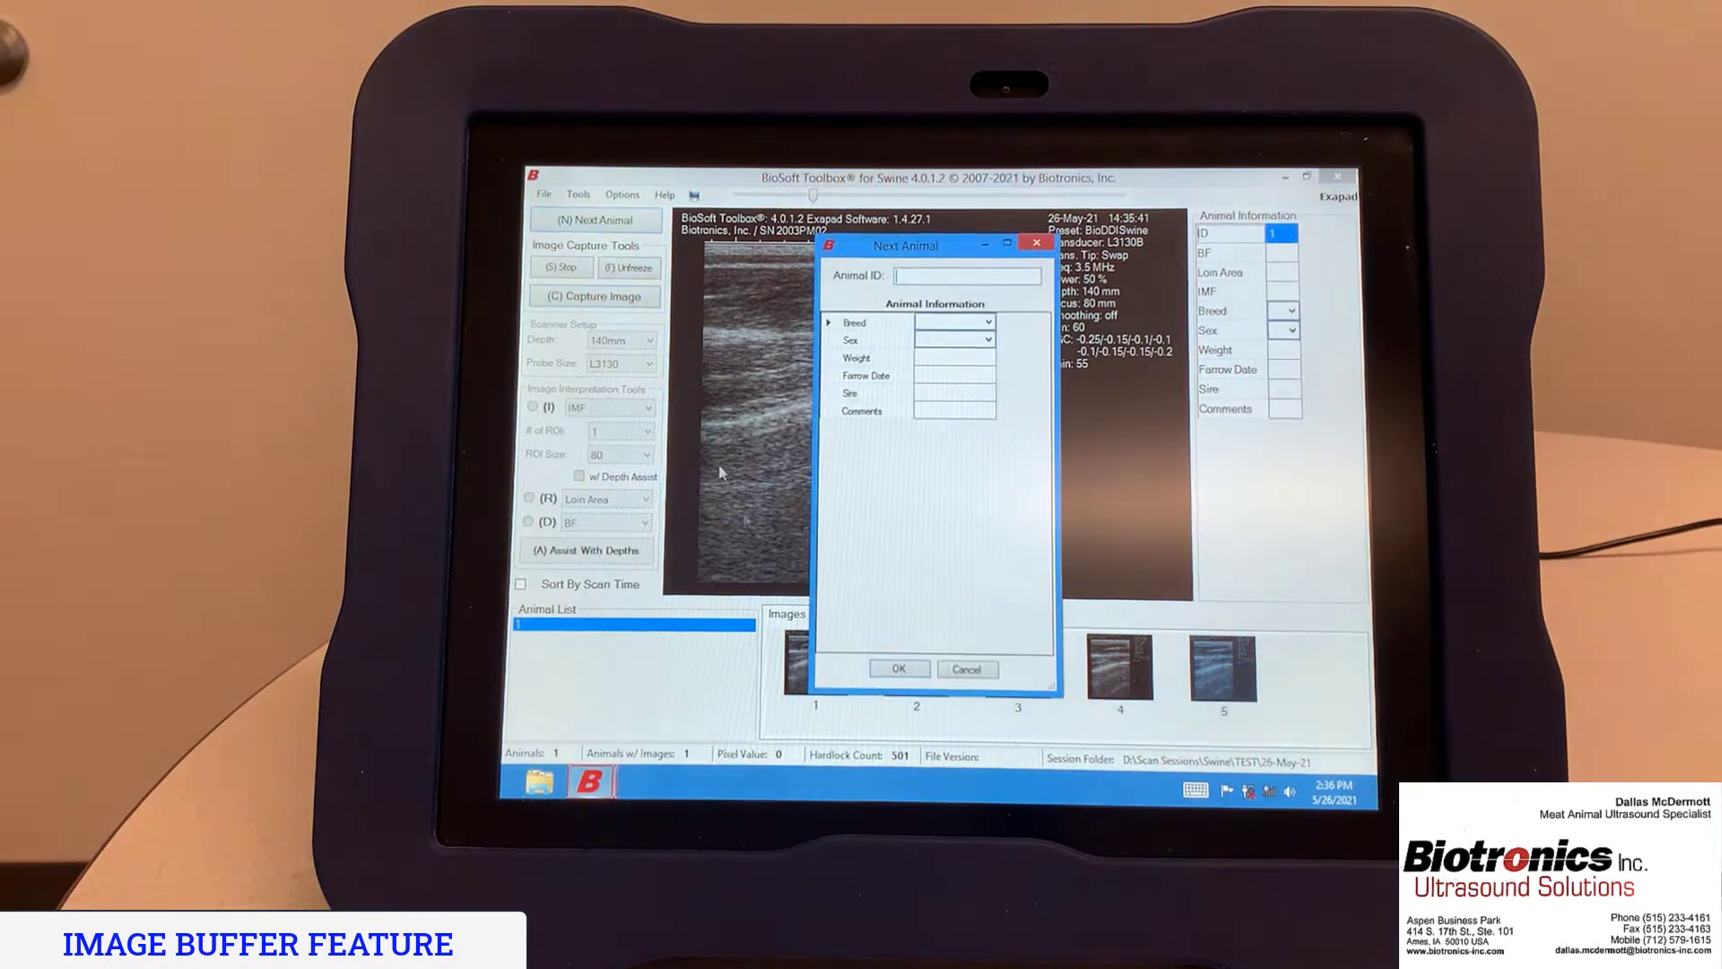
{"action": "left_click", "coordinate": [1198, 789]}
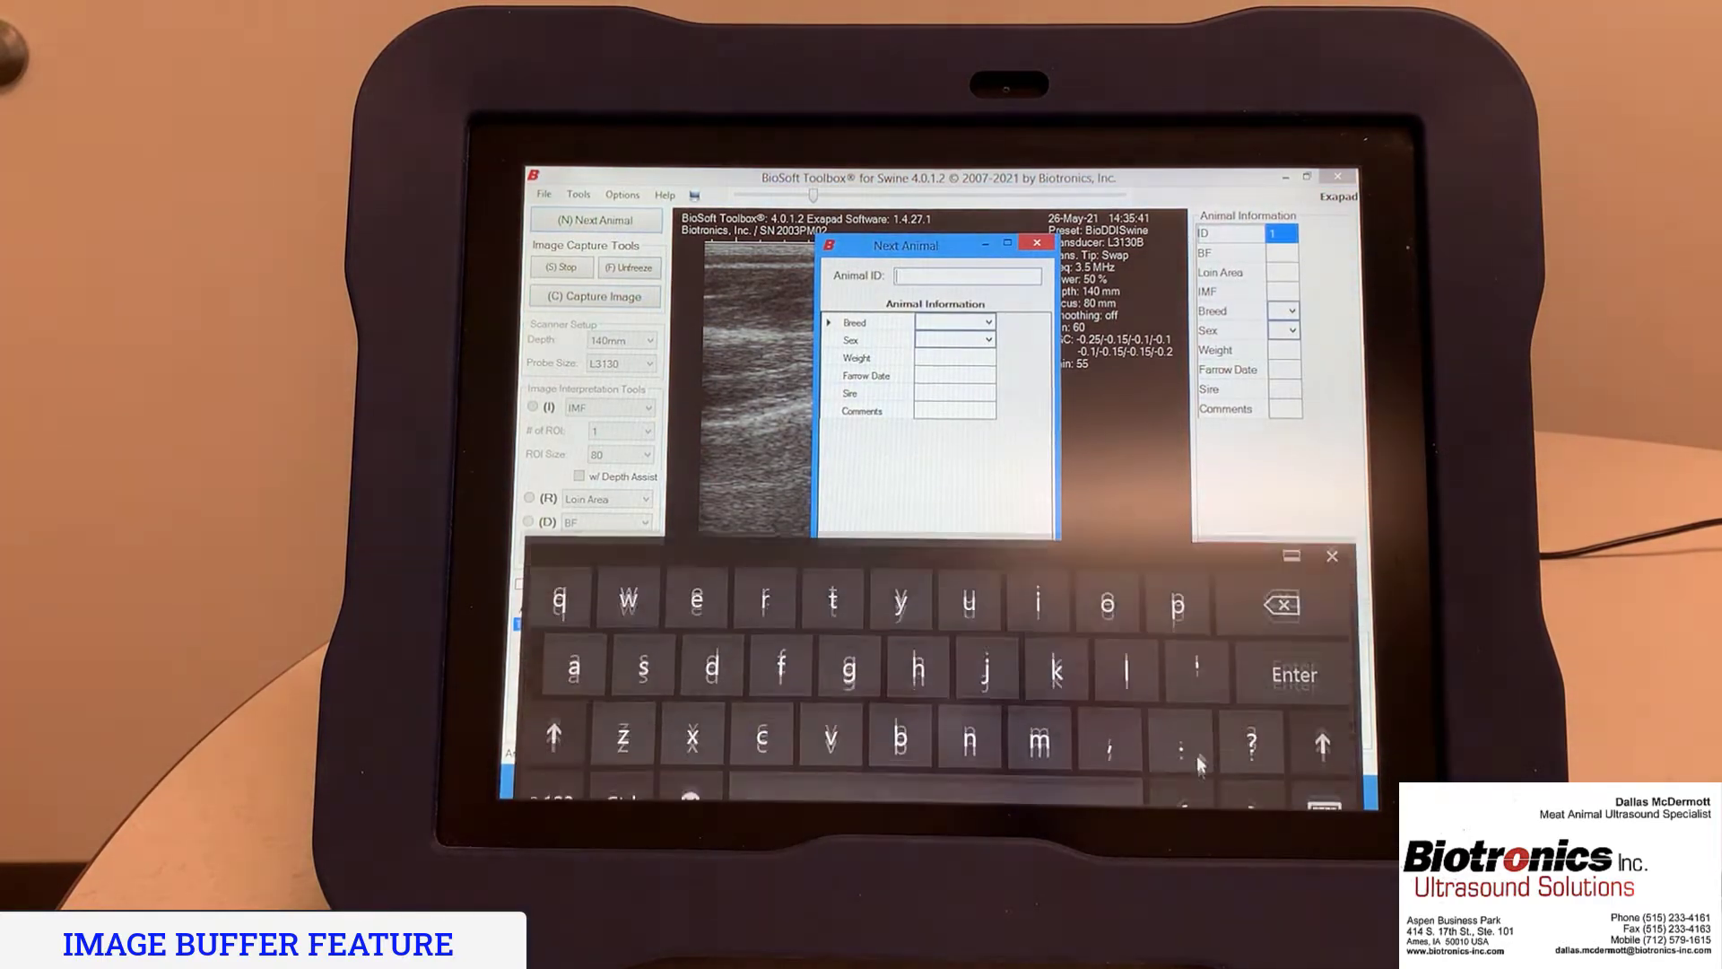
{"action": "left_click", "coordinate": [565, 758]}
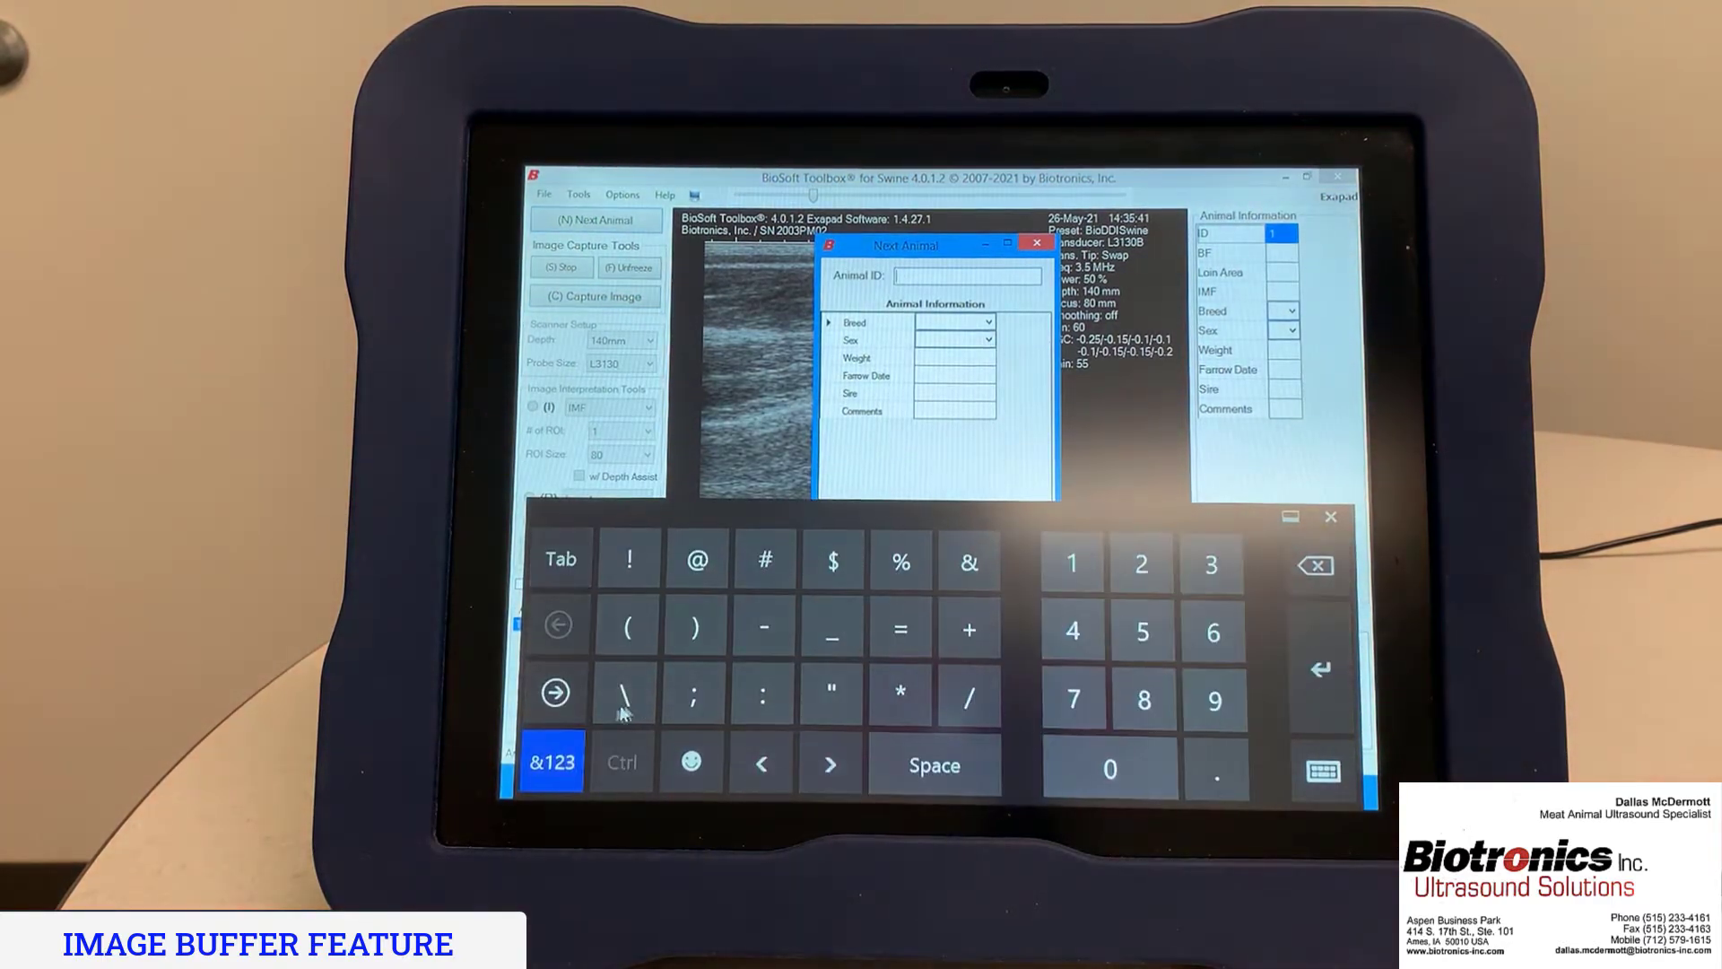
{"action": "left_click", "coordinate": [1152, 577]}
{"action": "left_click", "coordinate": [1320, 669]}
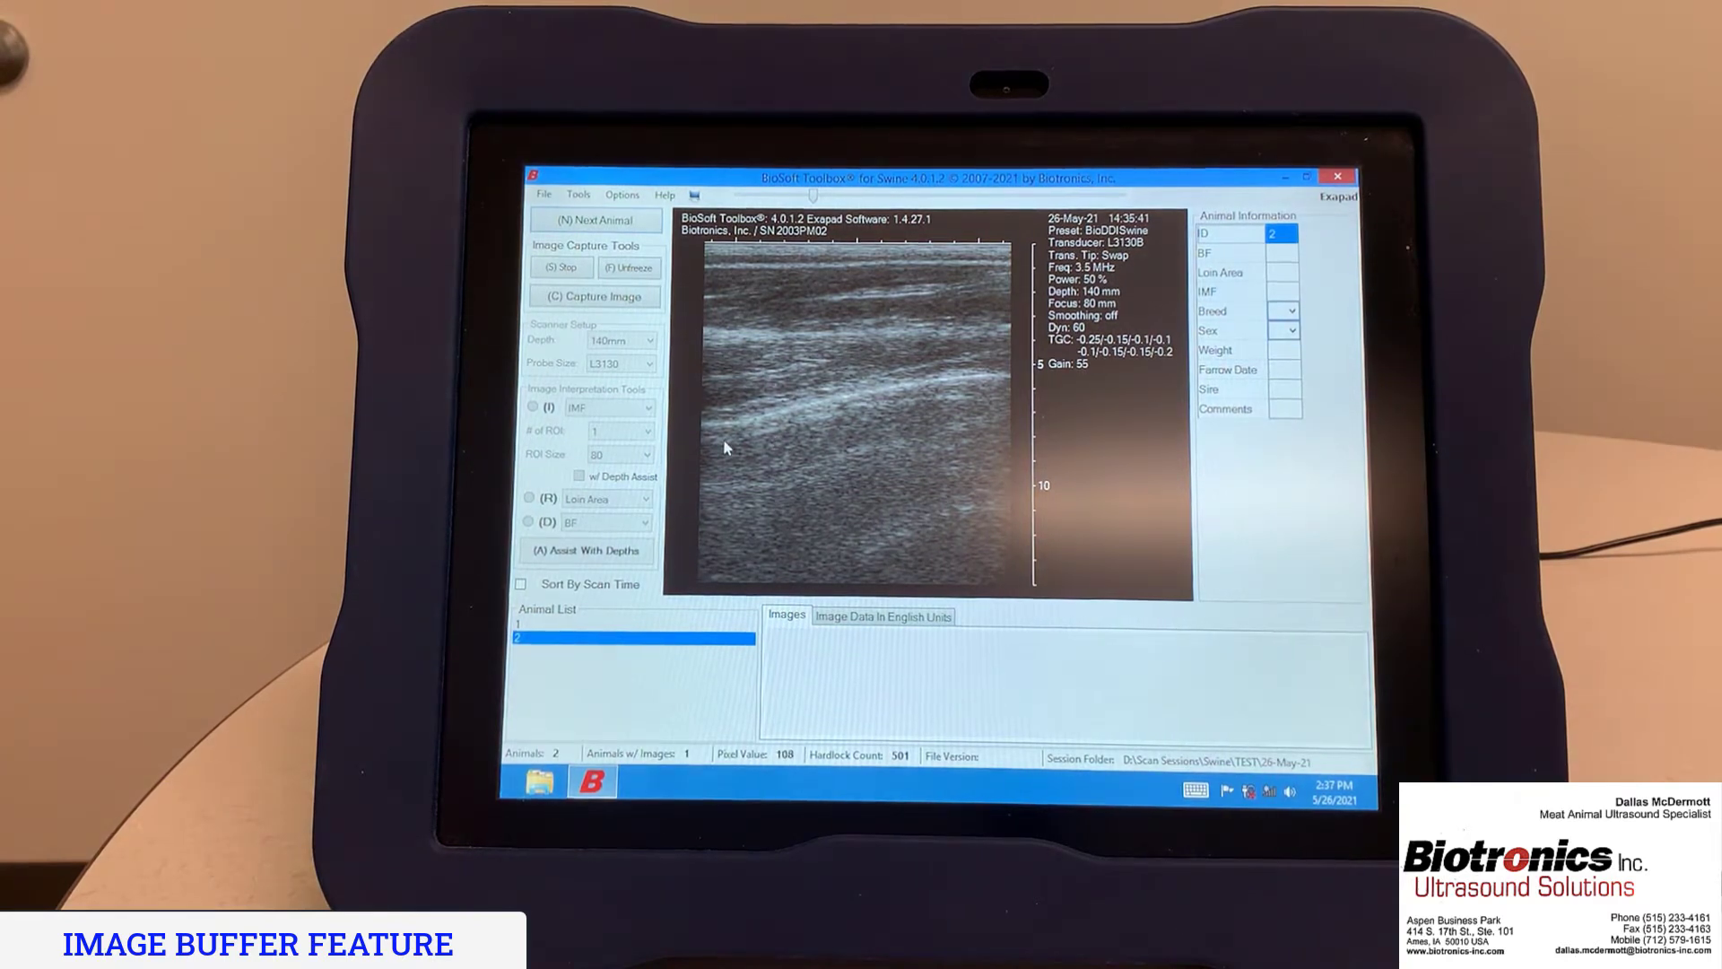
Resume live scanning for animal 2 and capture its newest frozen frame
{"action": "left_click", "coordinate": [638, 269]}
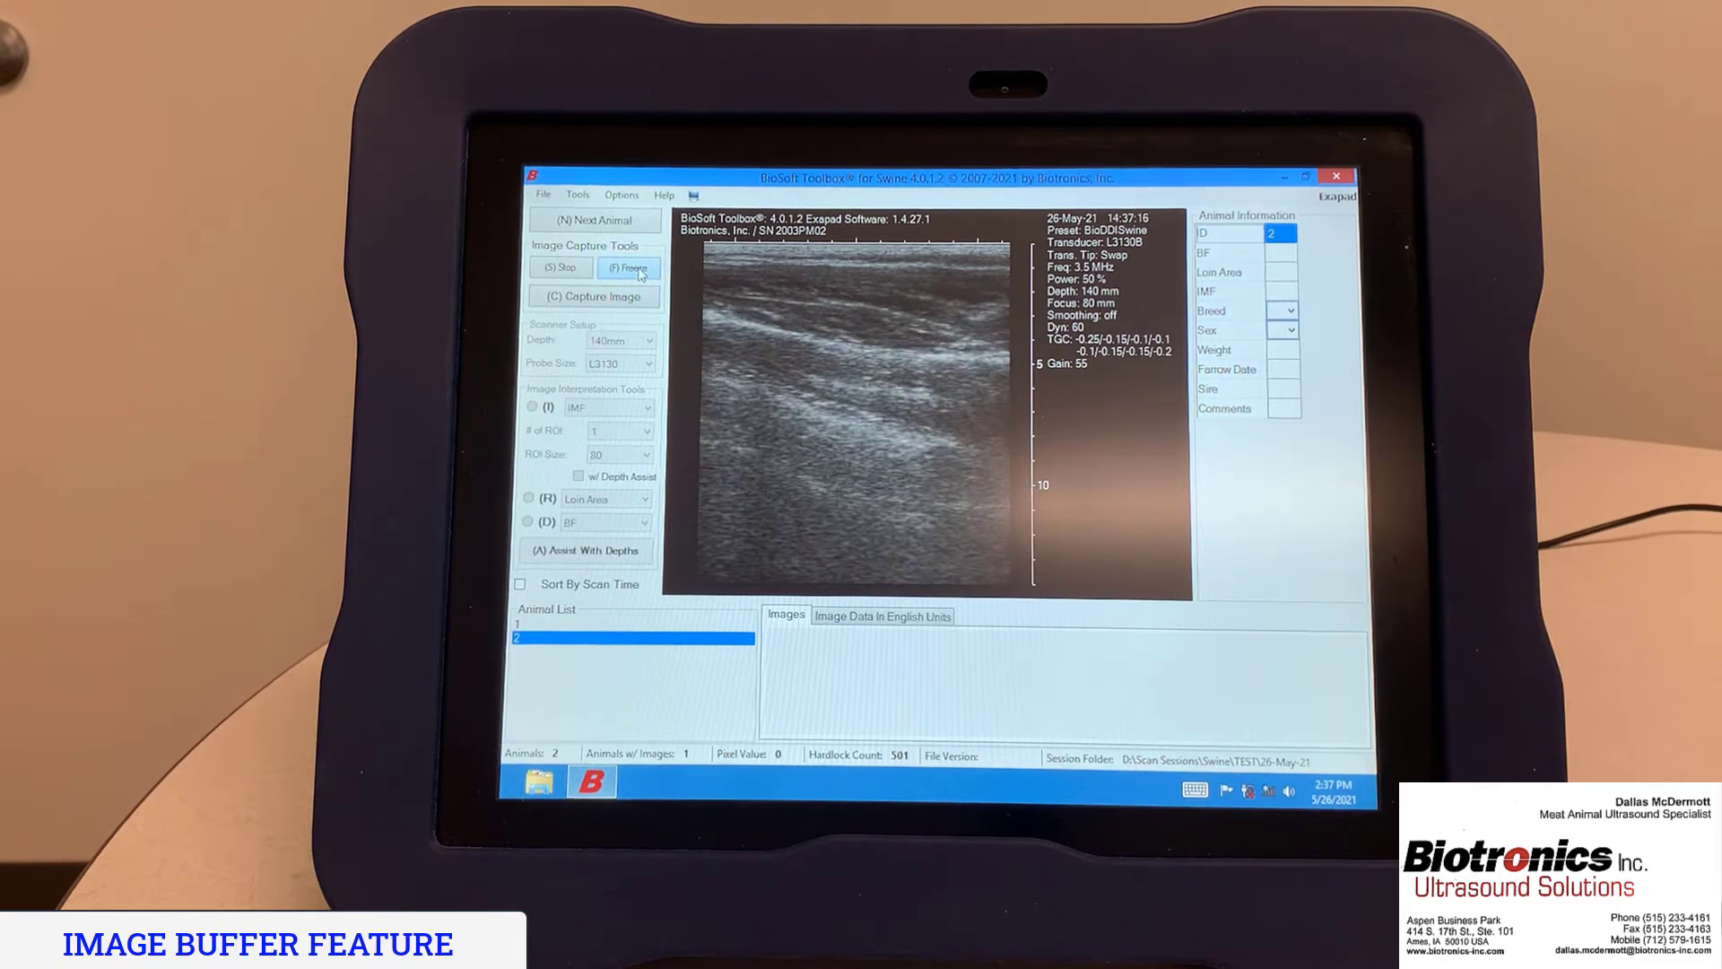
{"action": "left_click", "coordinate": [638, 270]}
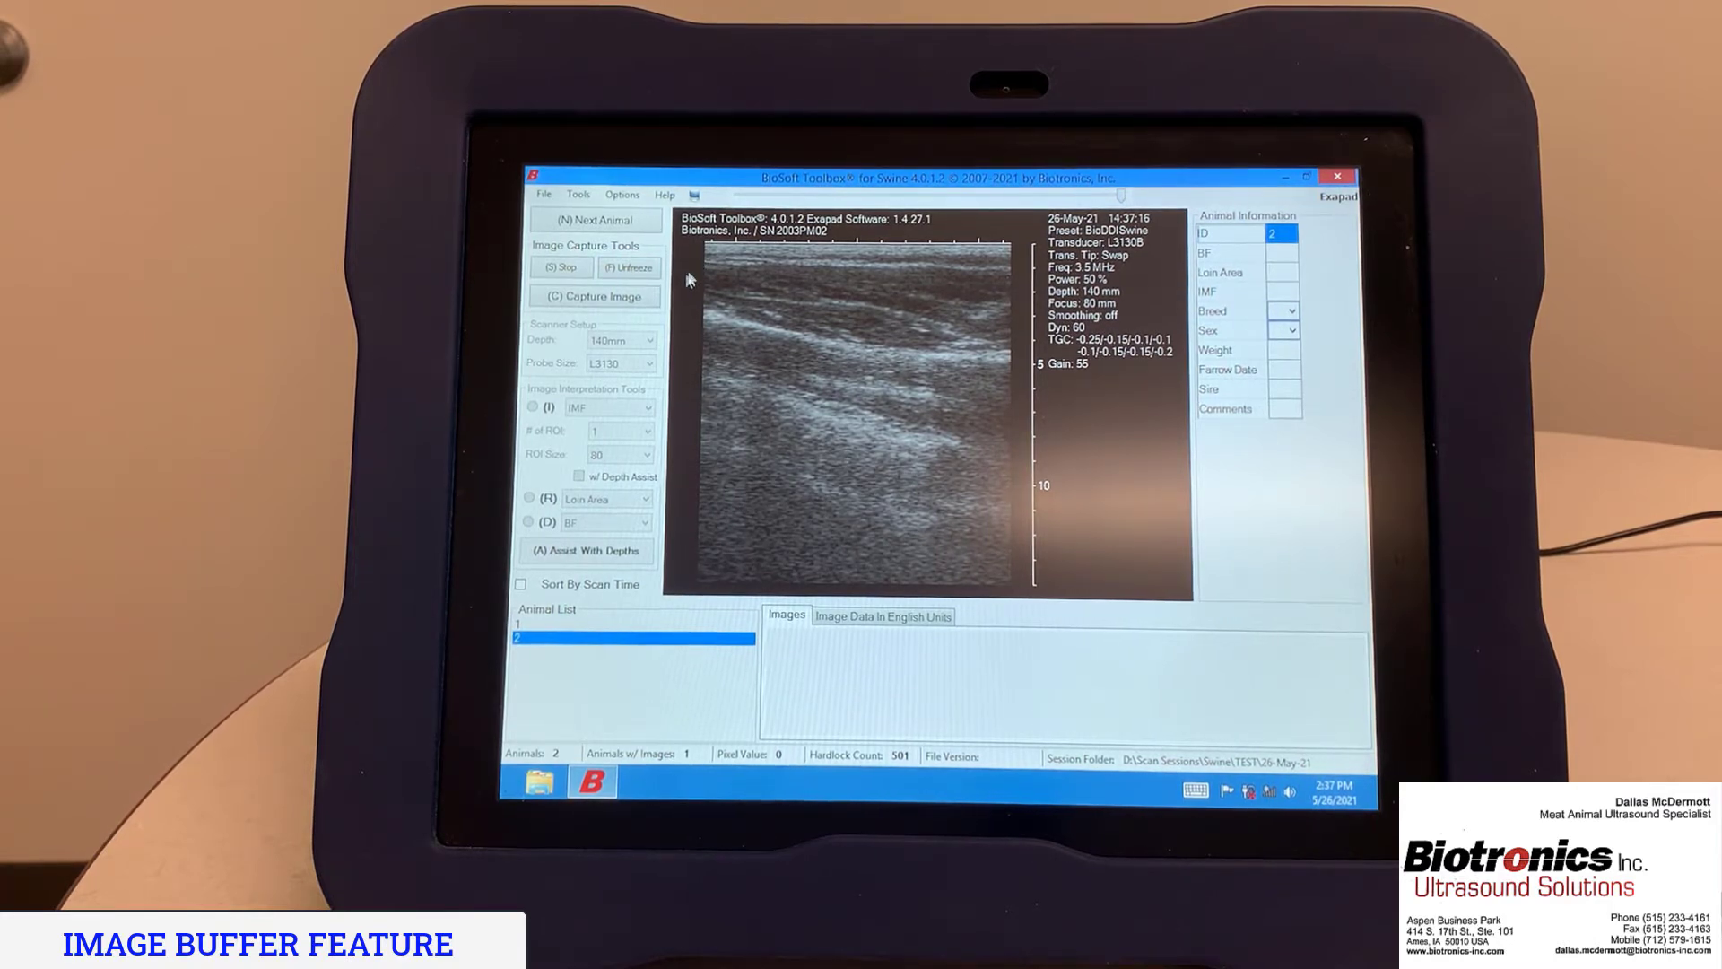
{"action": "key", "text": "c"}
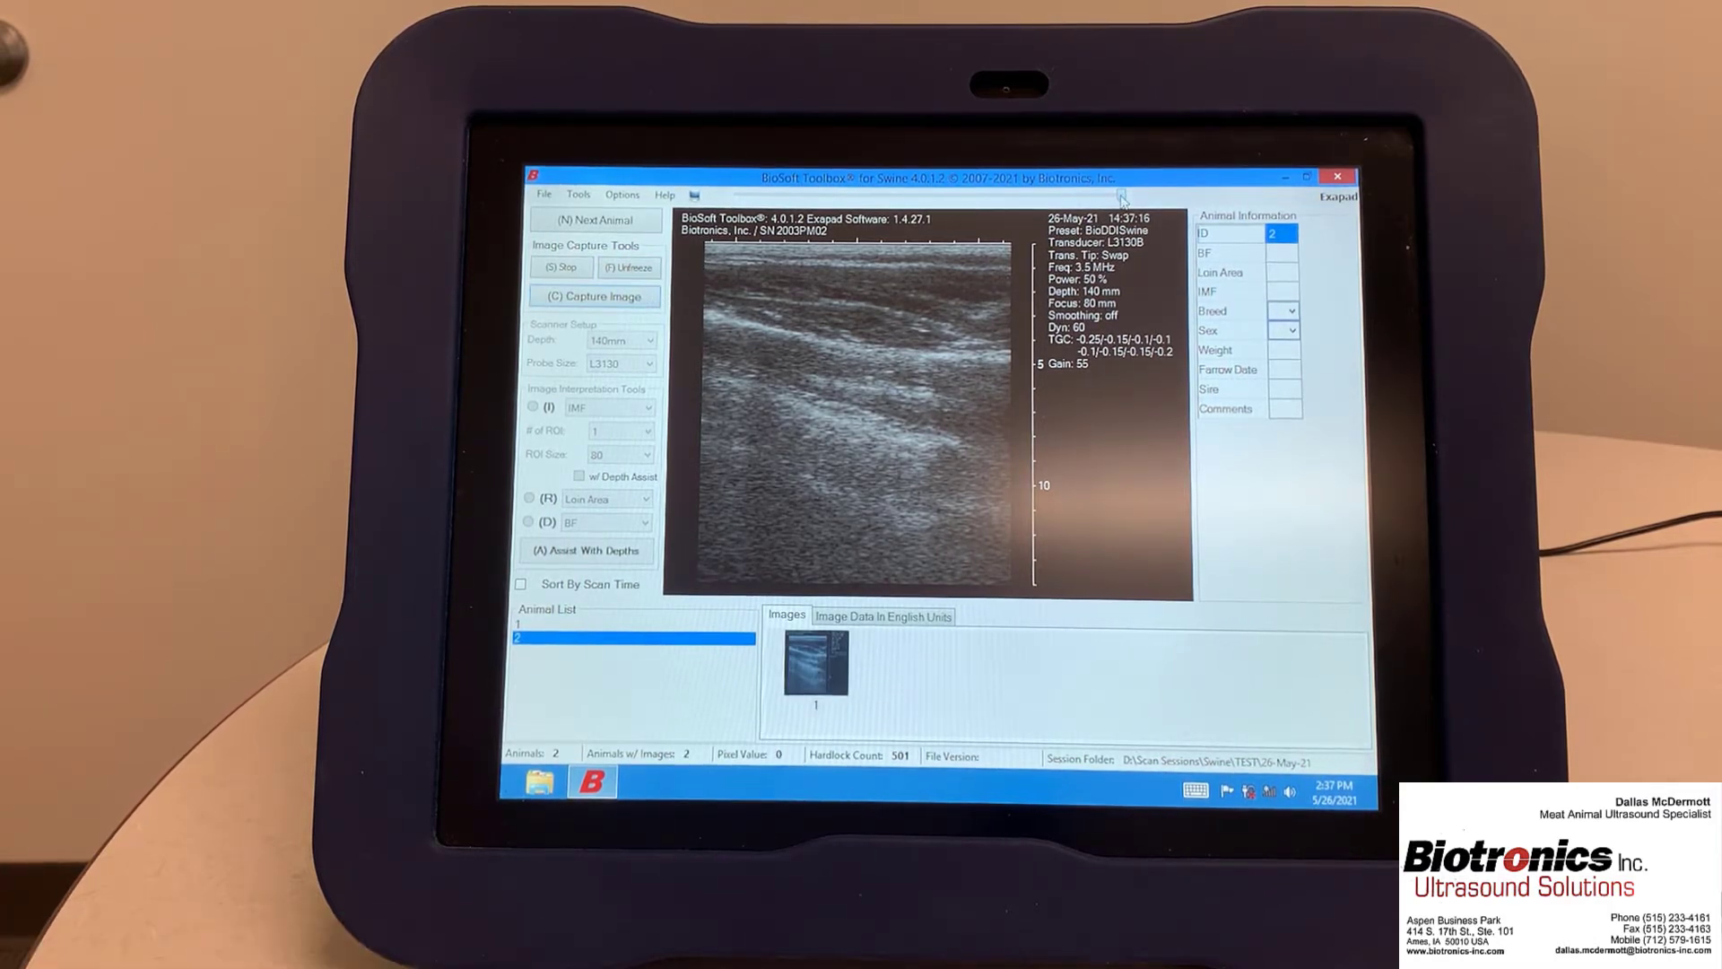
Capture three earlier frames for animal 2 from the image buffer, timed 14:37:12, 14:37:11 and 14:37:09
{"action": "left_click_drag", "start_coordinate": [1121, 199], "coordinate": [931, 194]}
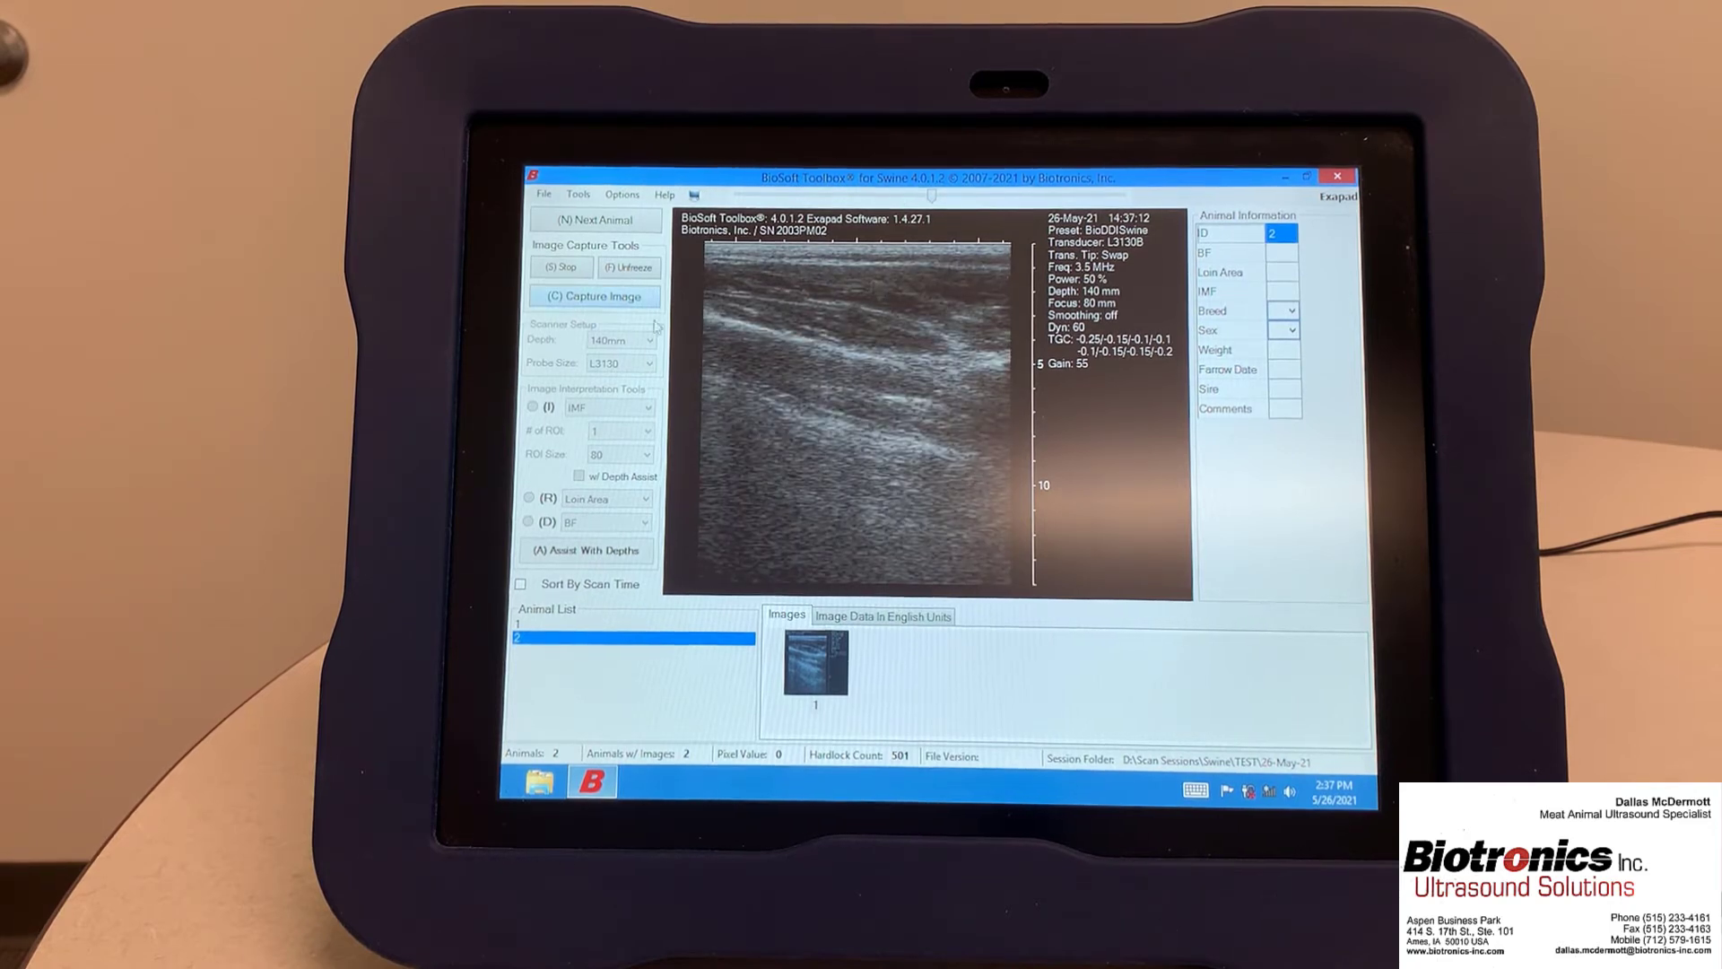
{"action": "left_click", "coordinate": [626, 303]}
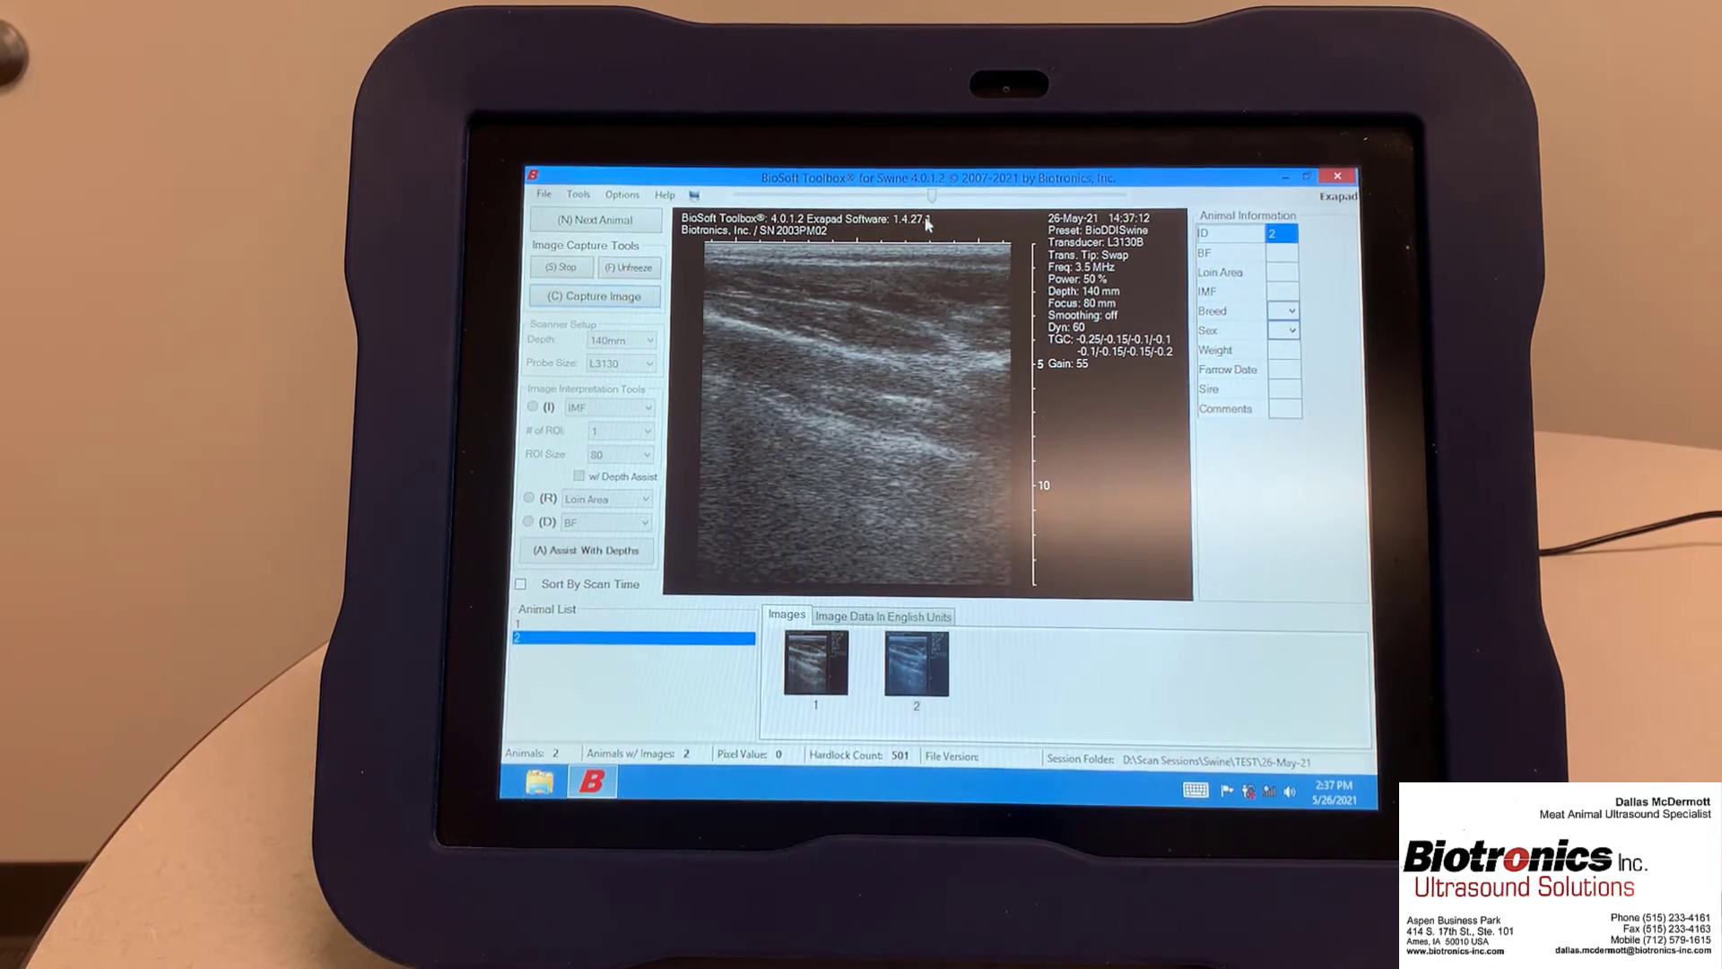
{"action": "left_click_drag", "start_coordinate": [931, 196], "coordinate": [887, 197]}
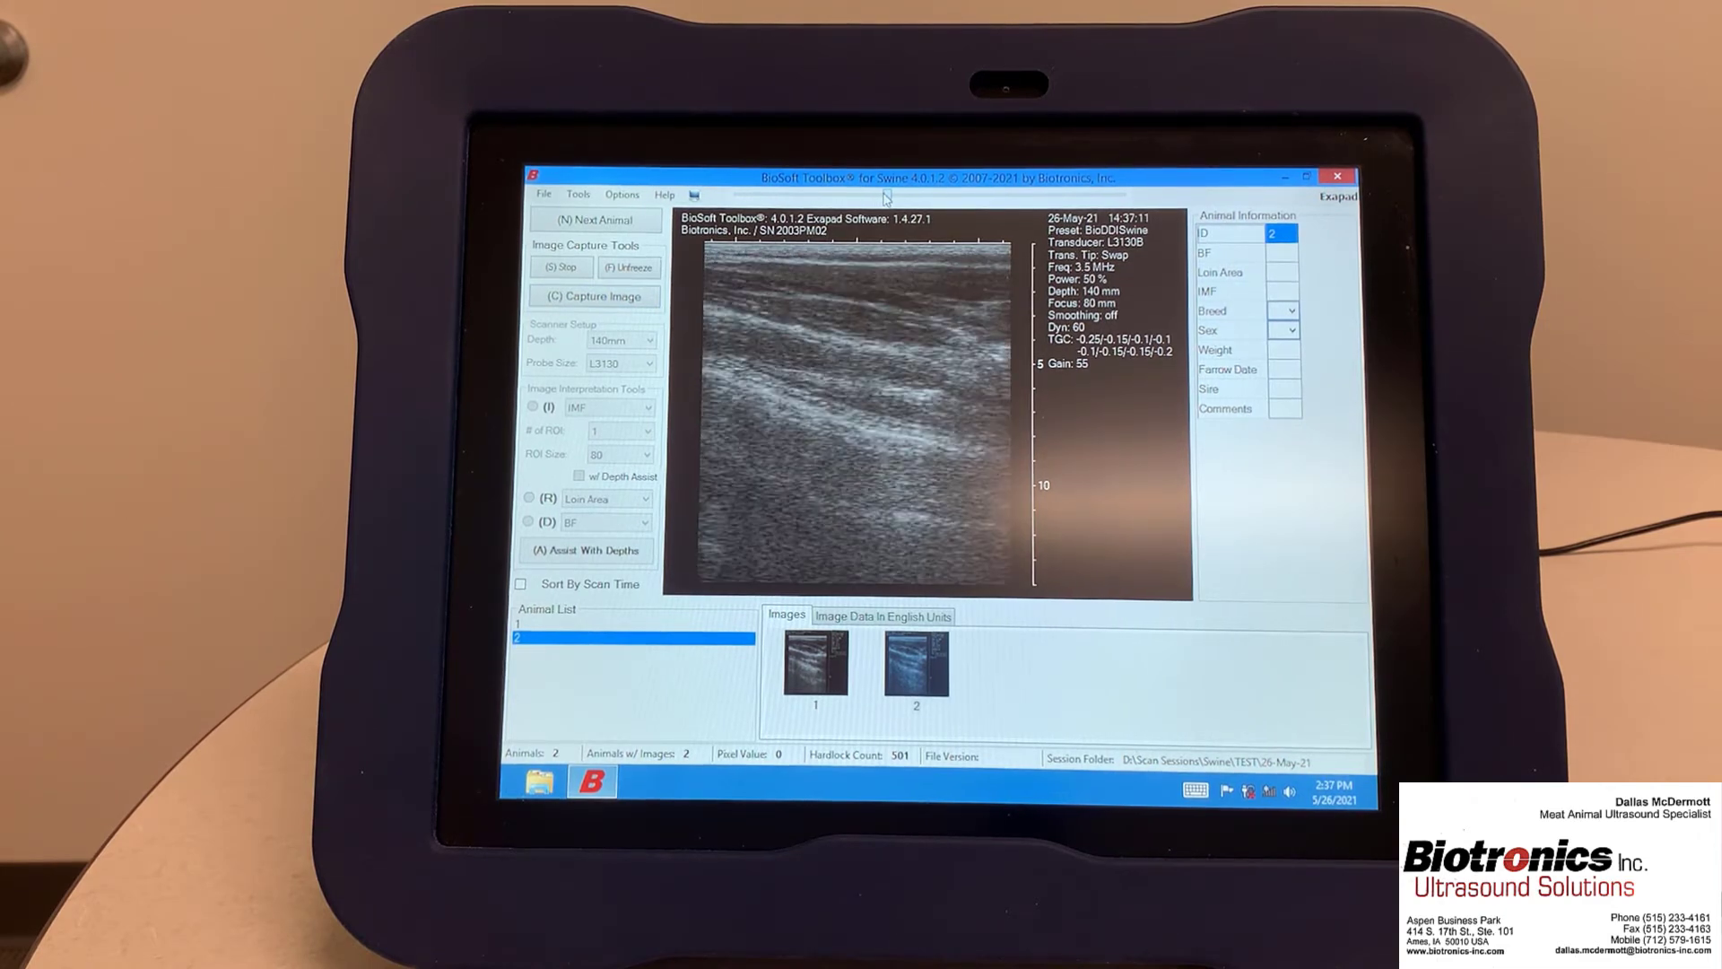
{"action": "left_click", "coordinate": [627, 303]}
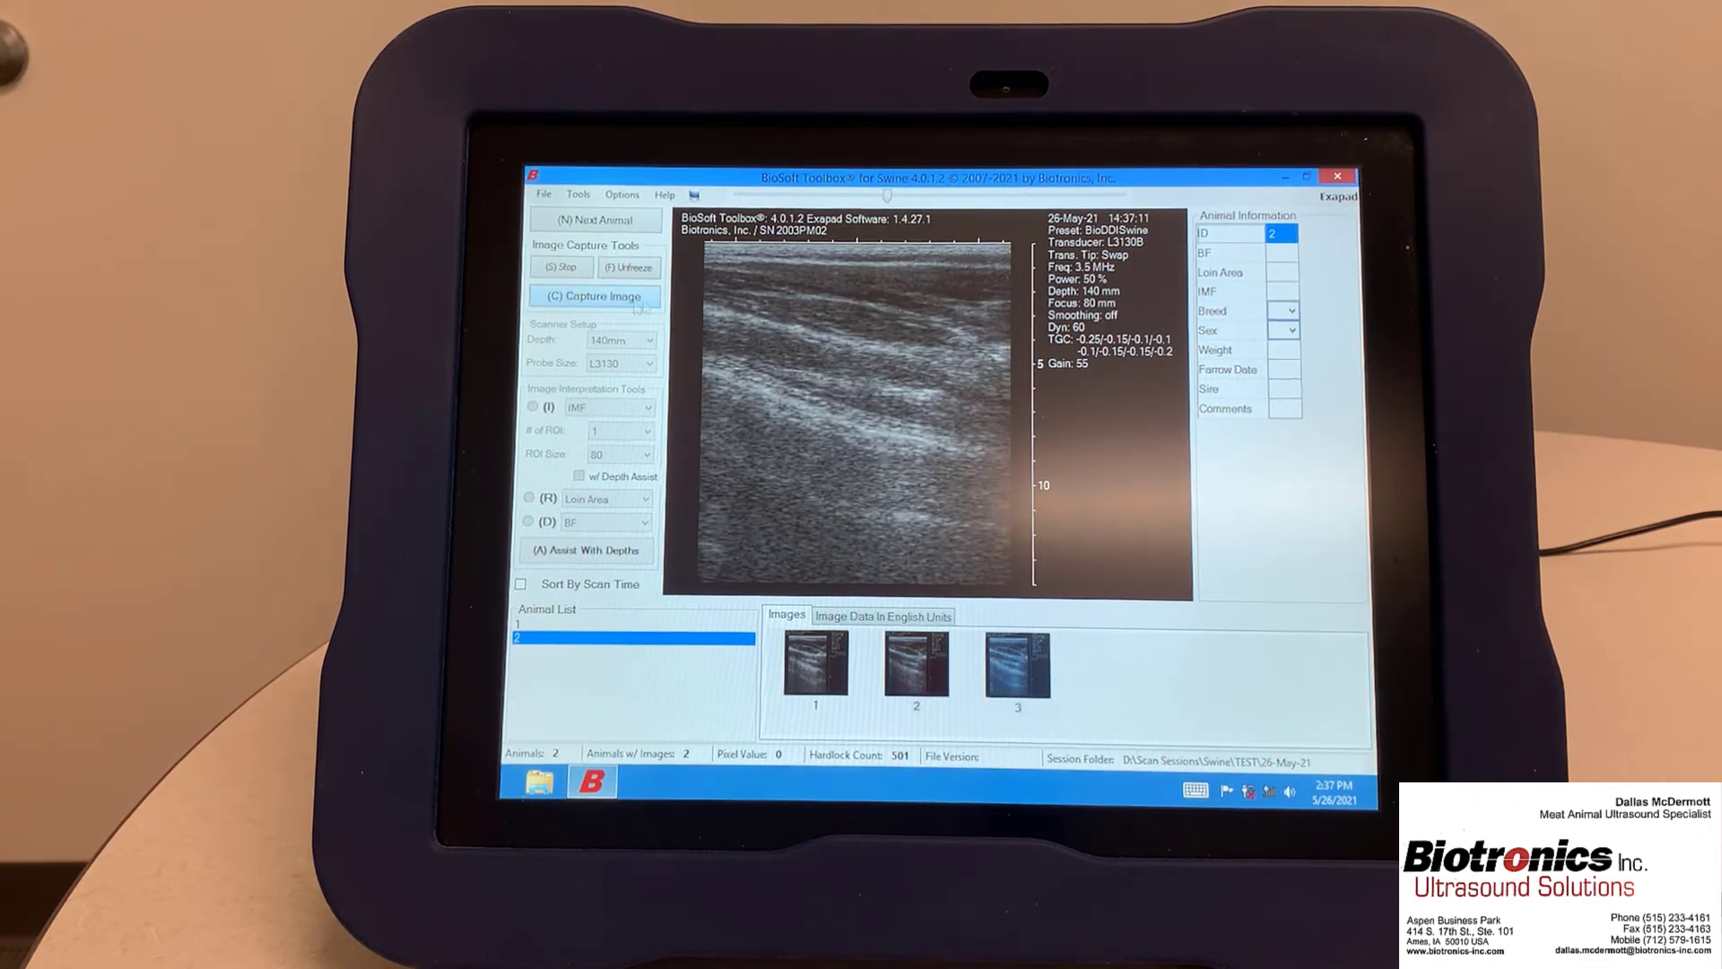
{"action": "left_click_drag", "start_coordinate": [886, 198], "coordinate": [819, 197]}
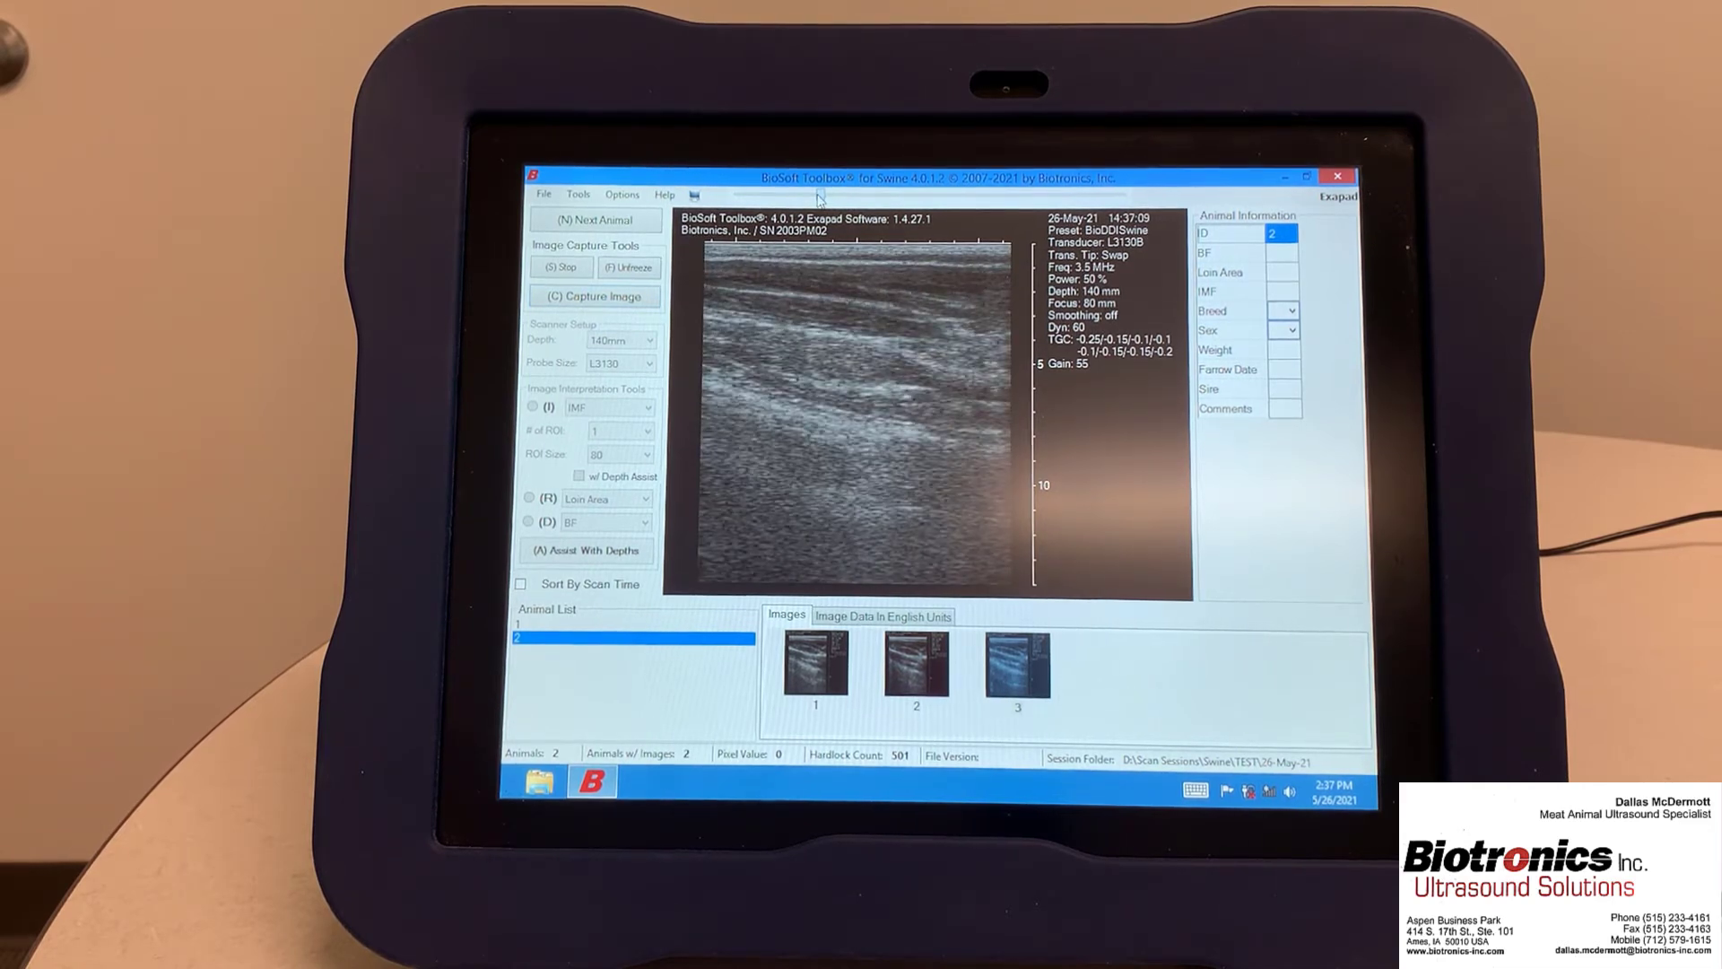
{"action": "left_click", "coordinate": [609, 299]}
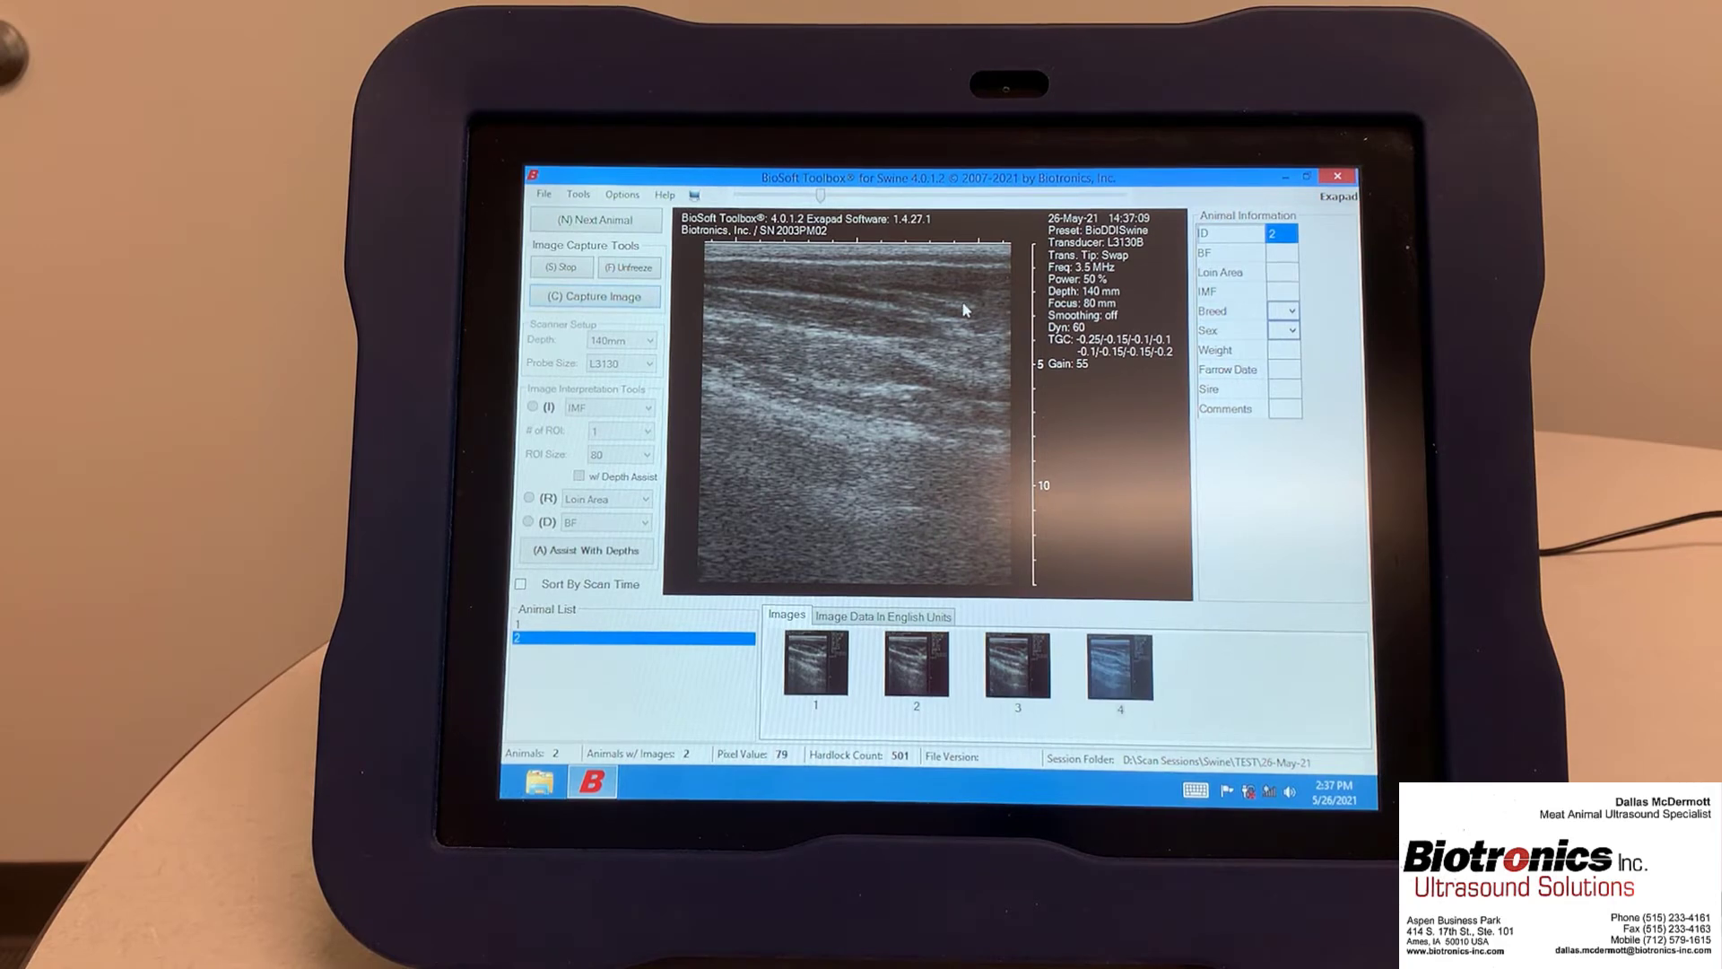